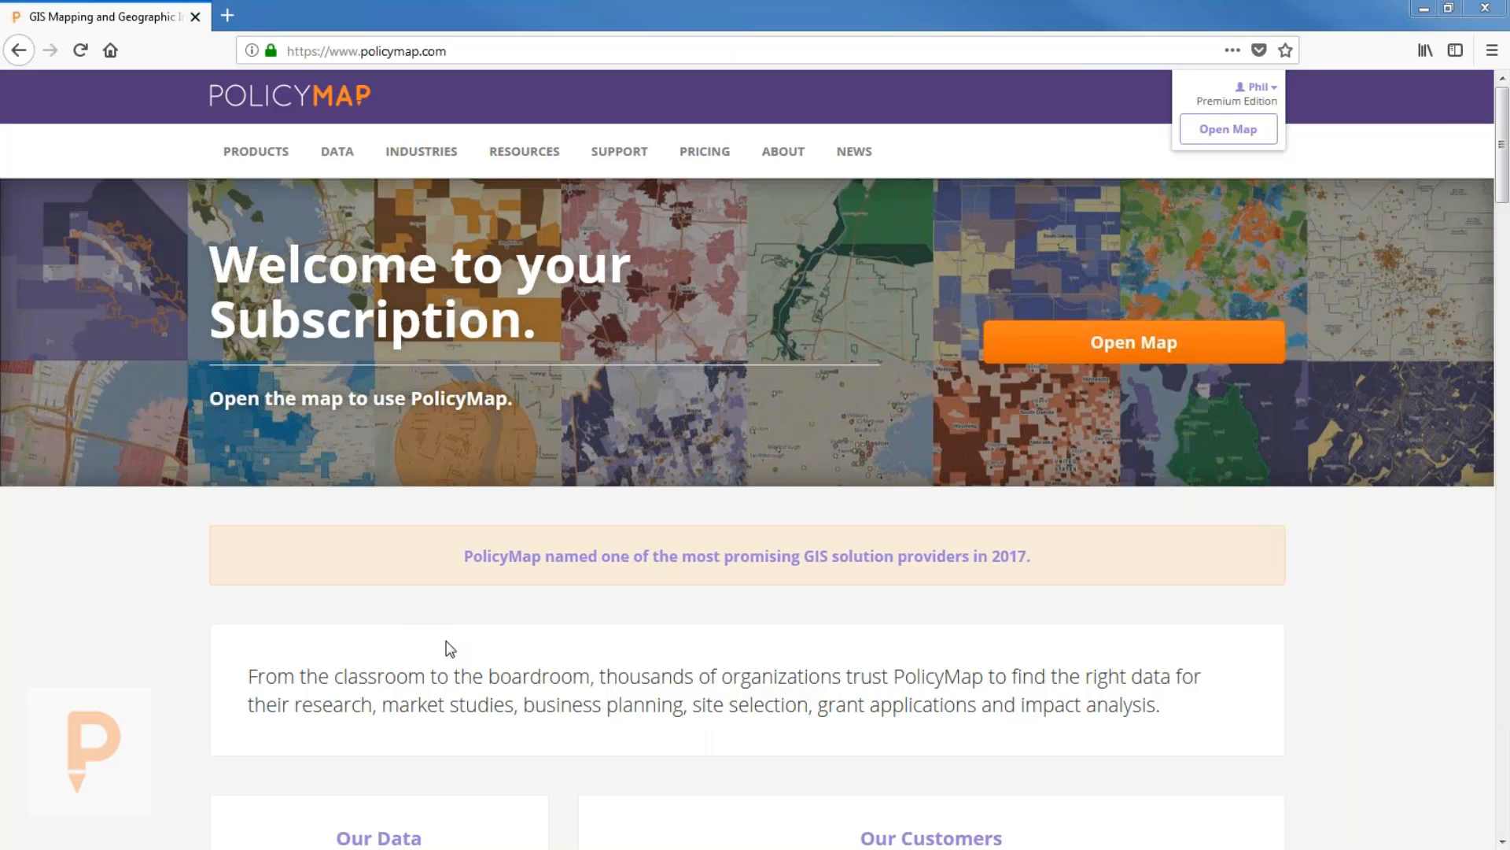
Open Data Indicators from the DATA menu, scroll down, and close the newsletter sign-up popup.
mouse_move(341, 156)
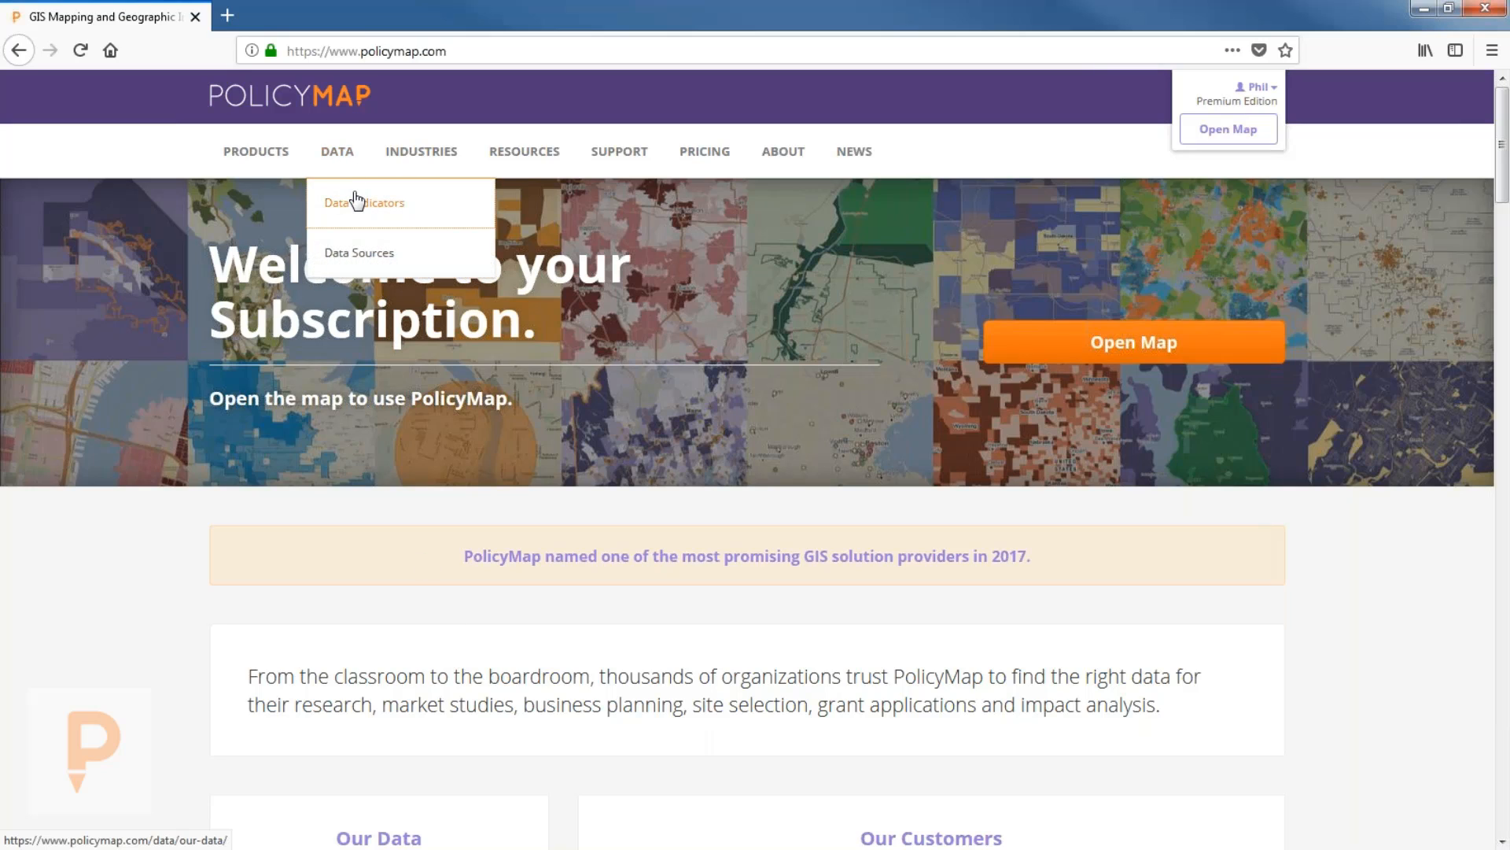
left_click(356, 202)
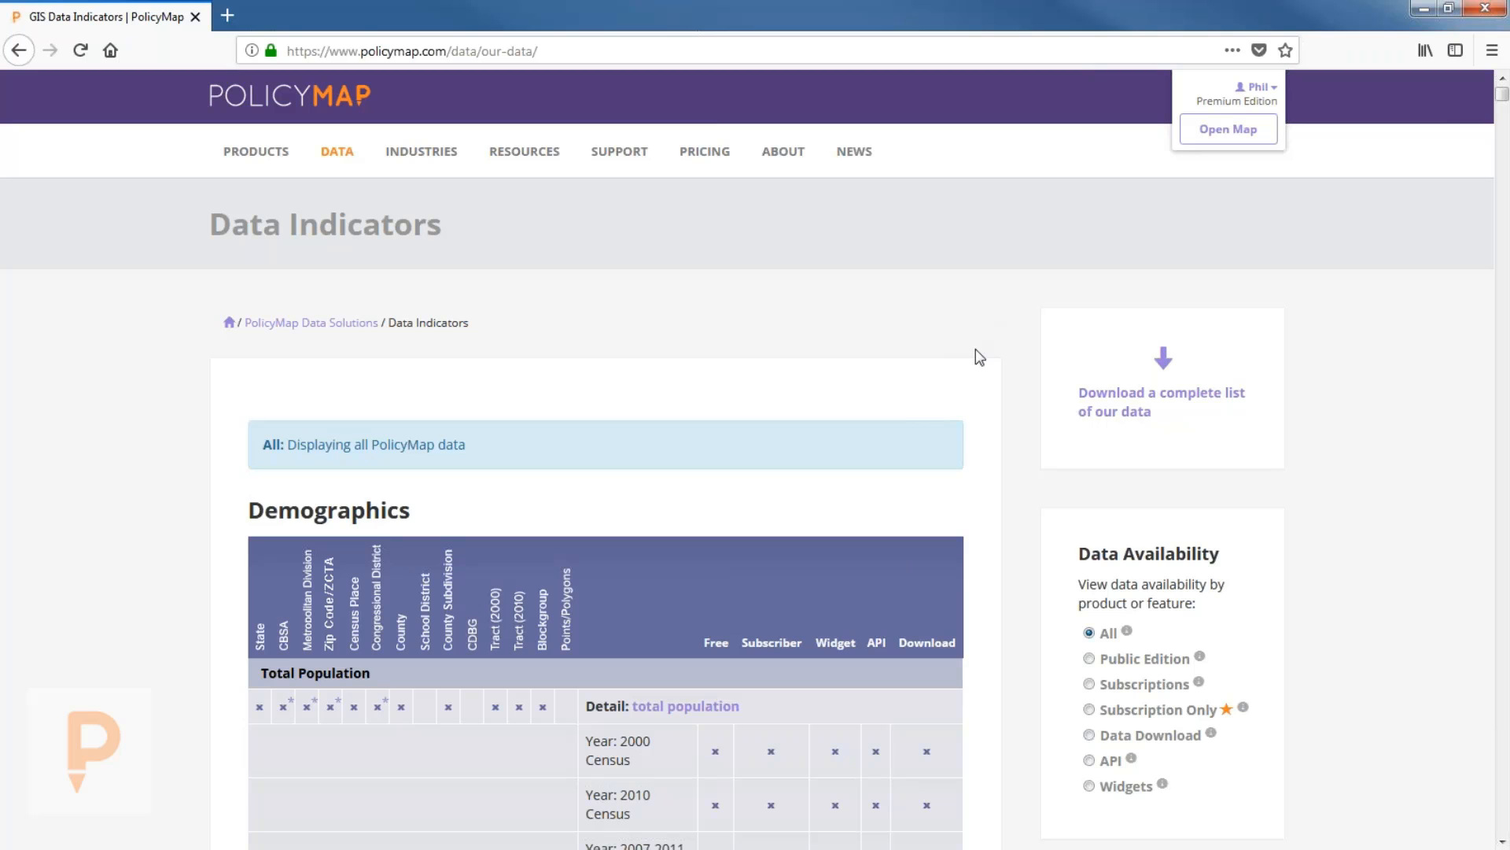
scroll(977, 350, "down", 7)
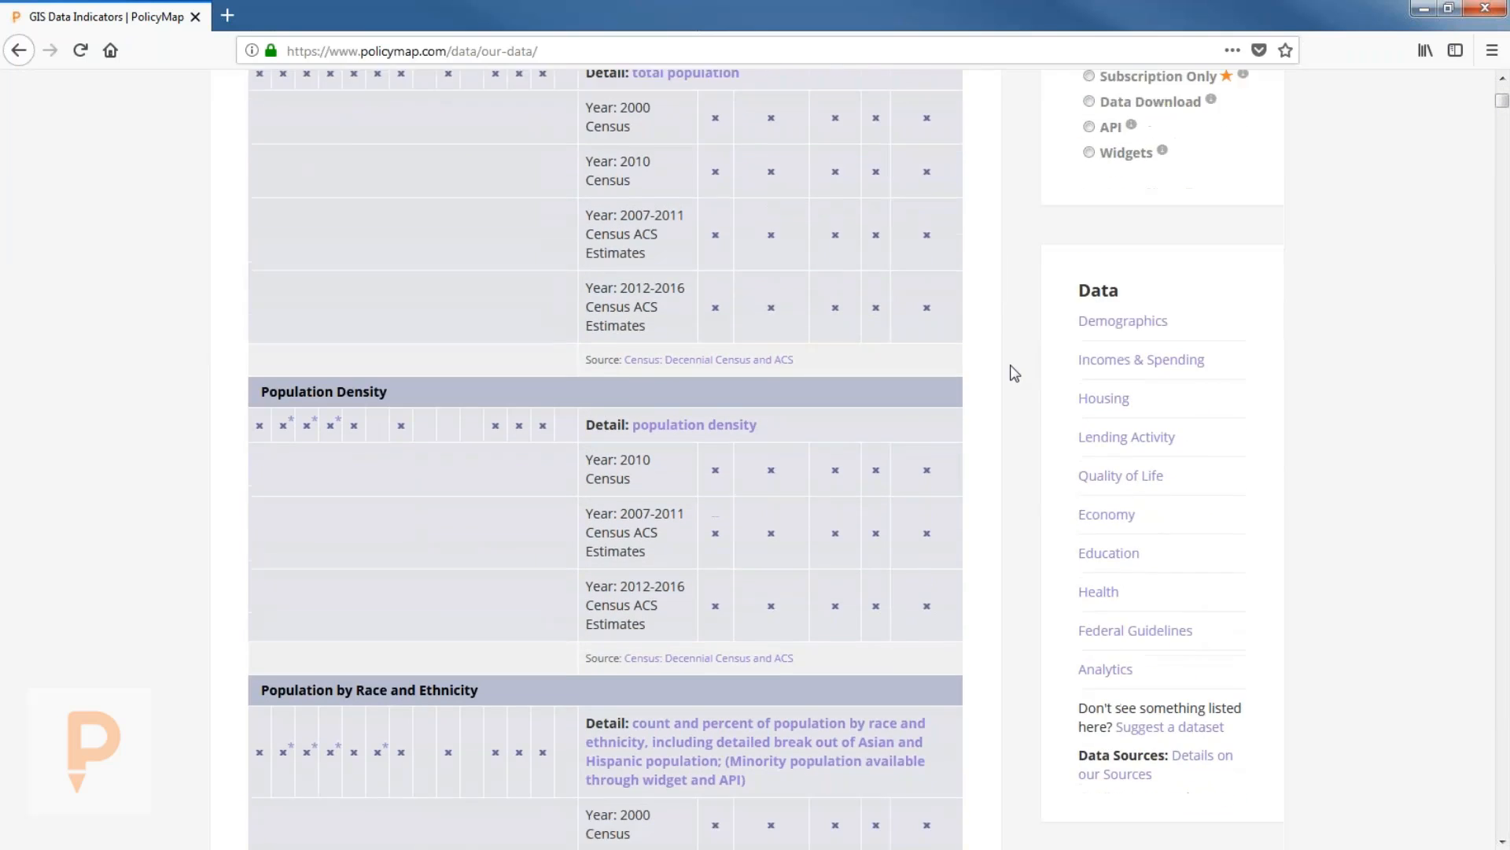
scroll(1014, 373, "down", 2)
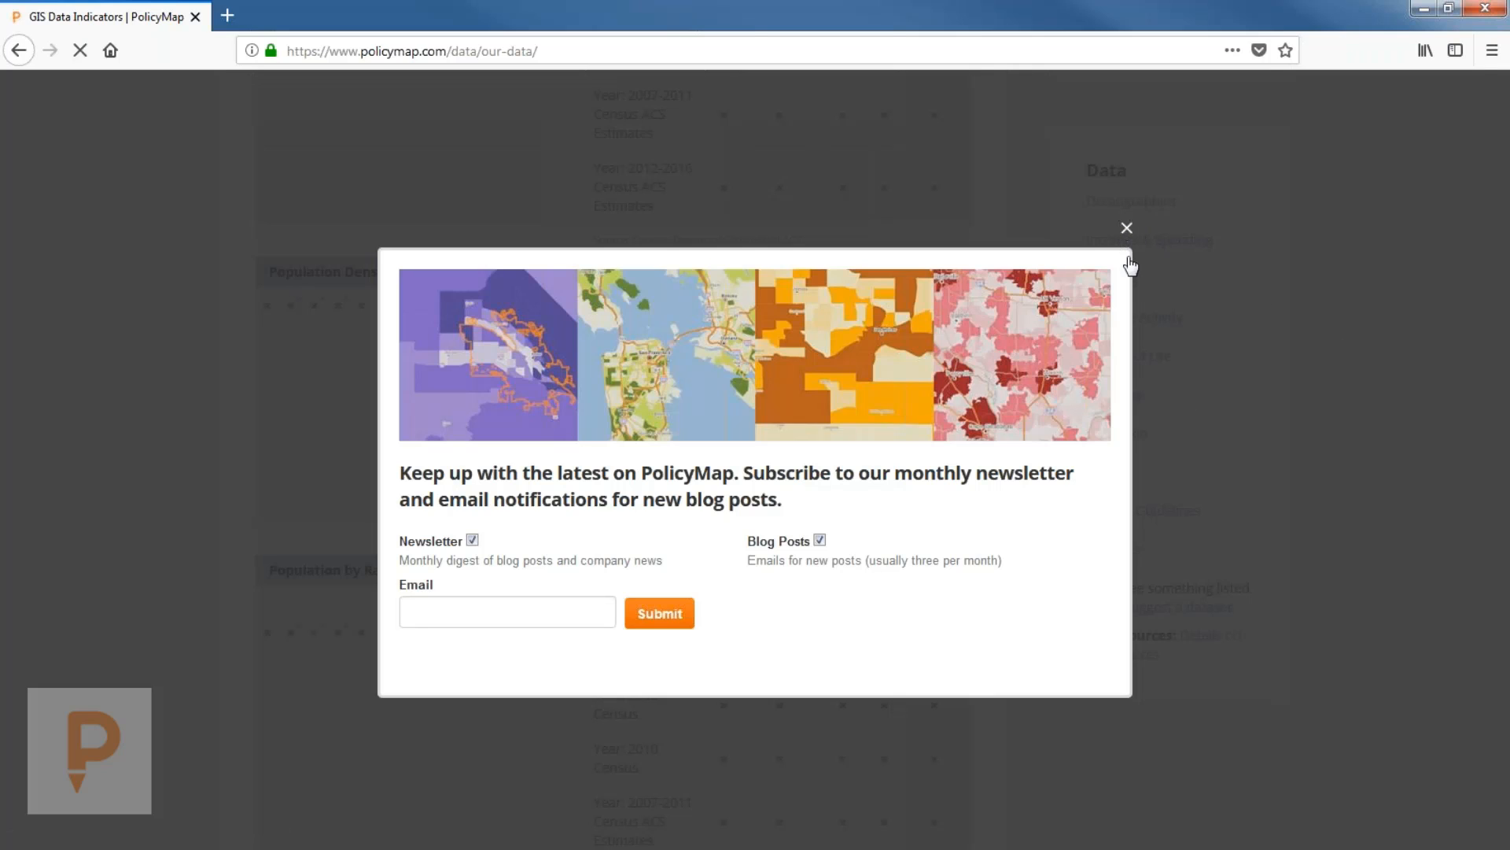
left_click(1127, 229)
Jump to the Economy section and scroll through its tables to Workforce Characteristics.
left_click(1107, 394)
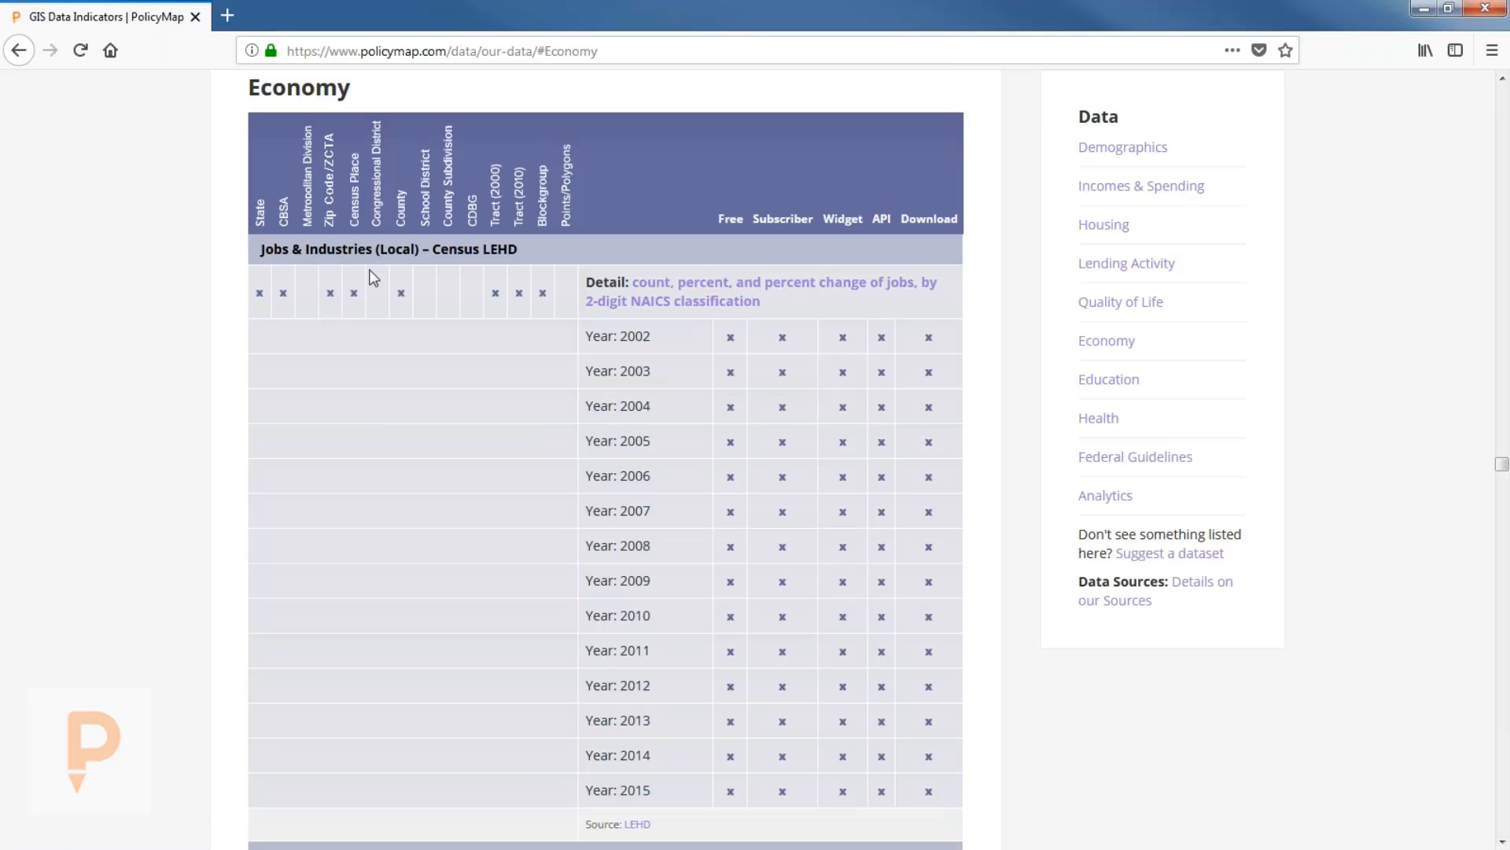
scroll(417, 428, "down", 15)
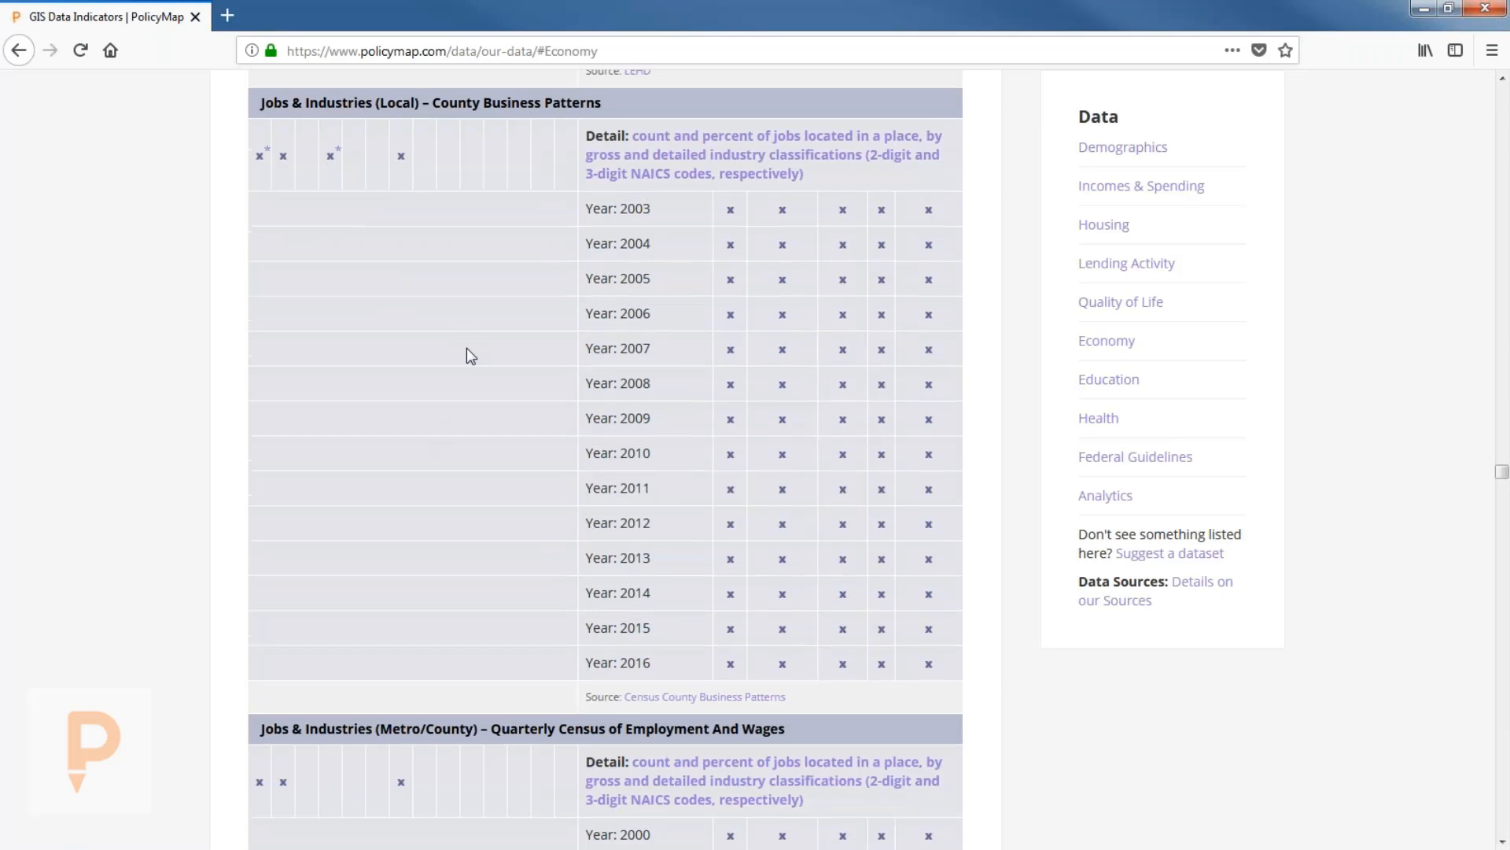
scroll(470, 355, "down", 1)
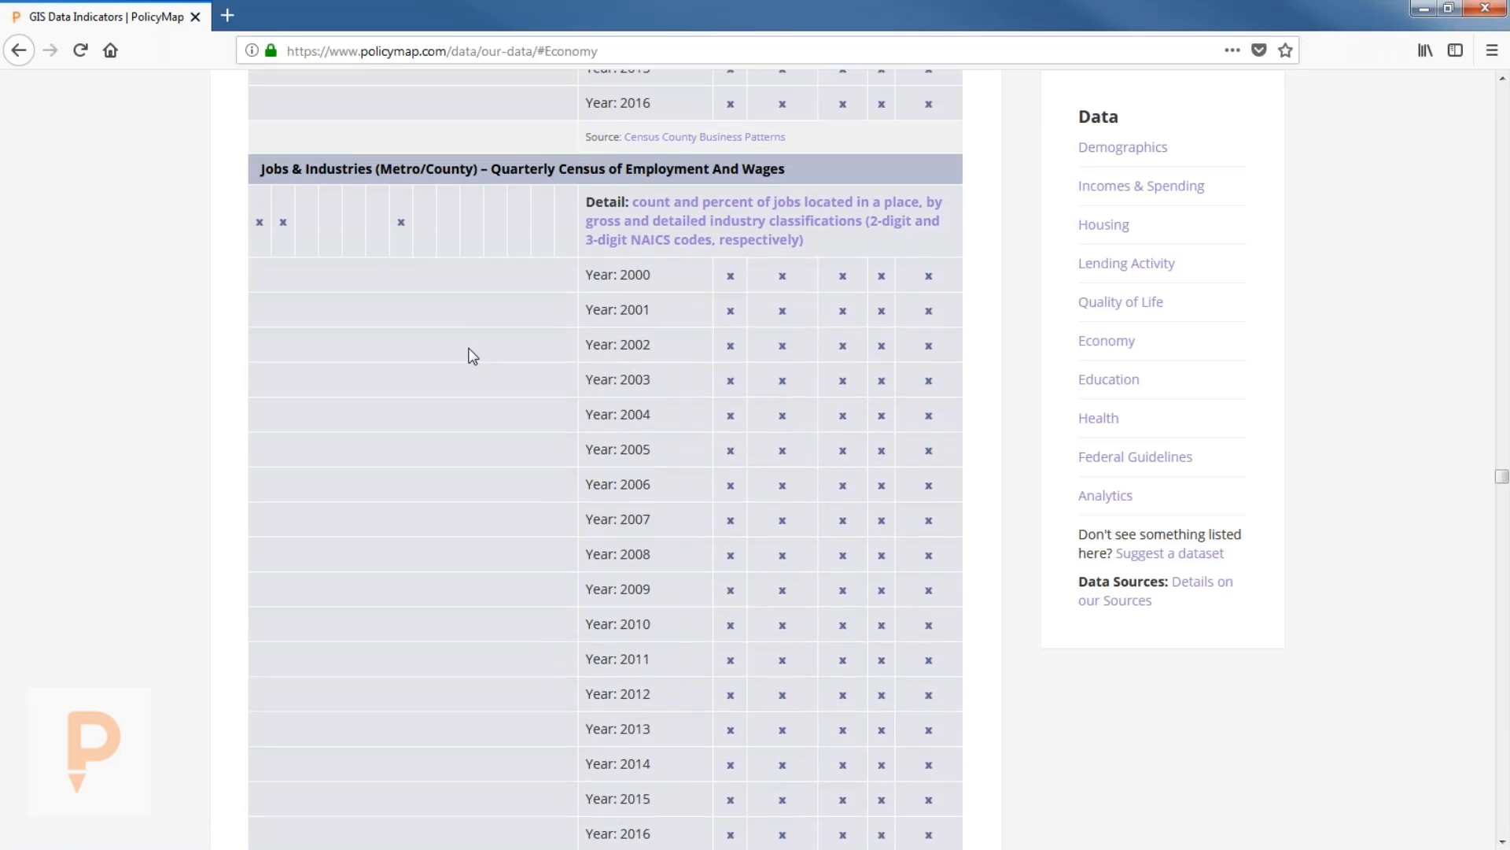
scroll(472, 352, "down", 20)
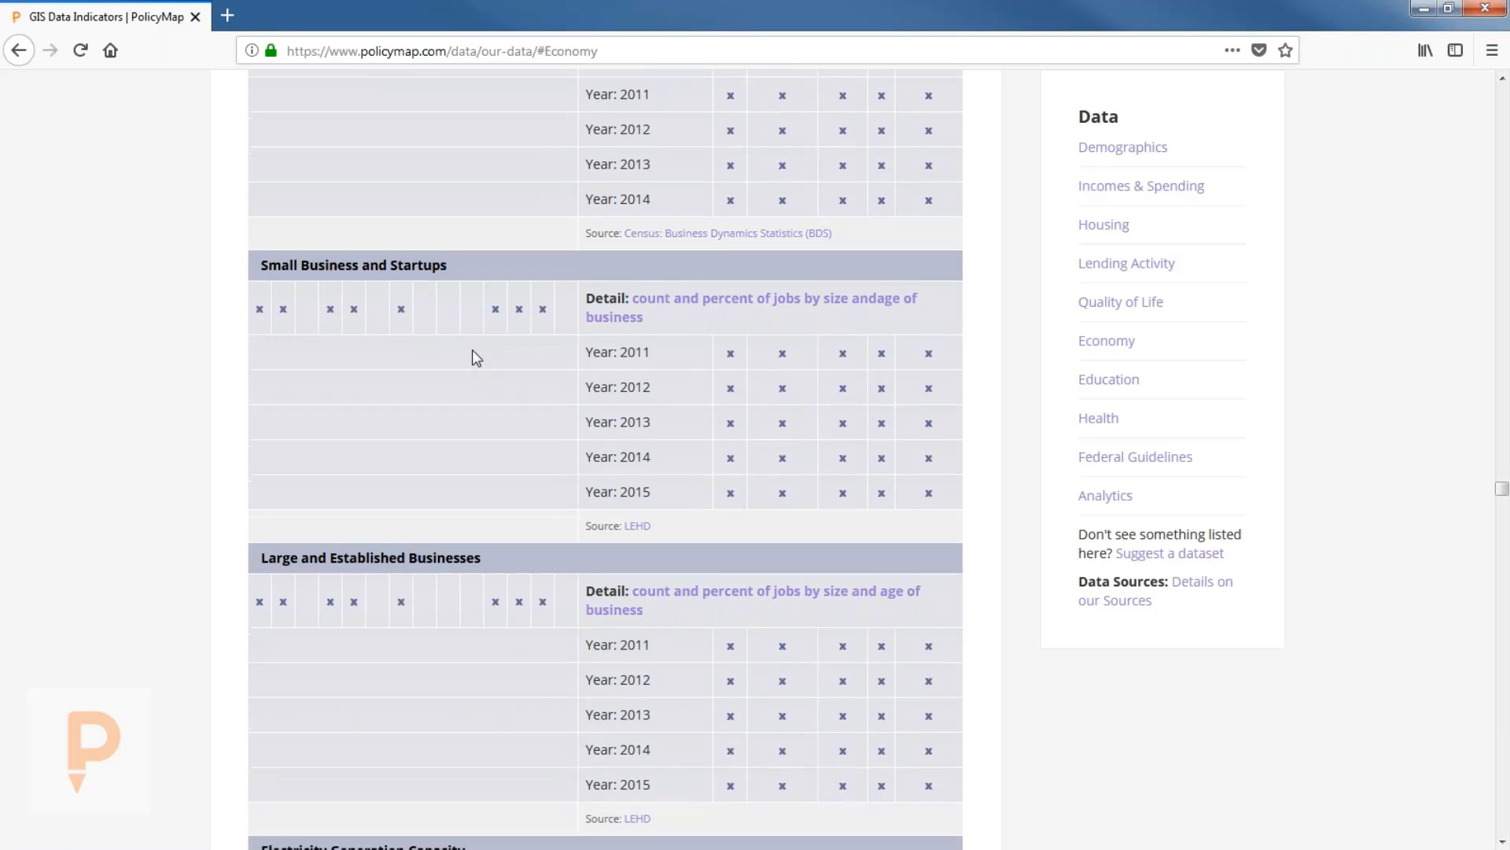
scroll(473, 350, "down", 8)
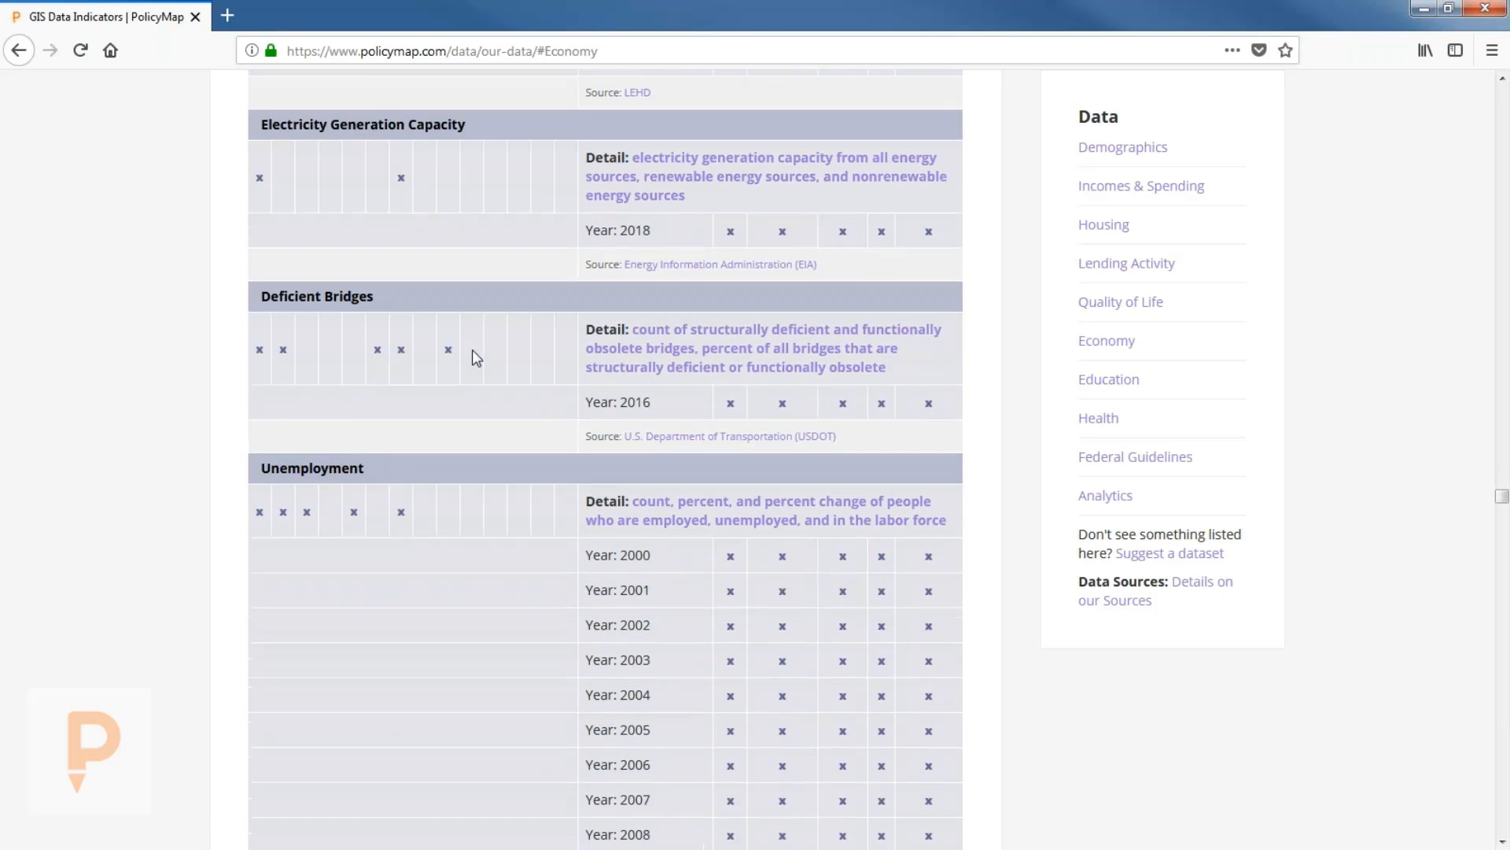
scroll(472, 350, "down", 9)
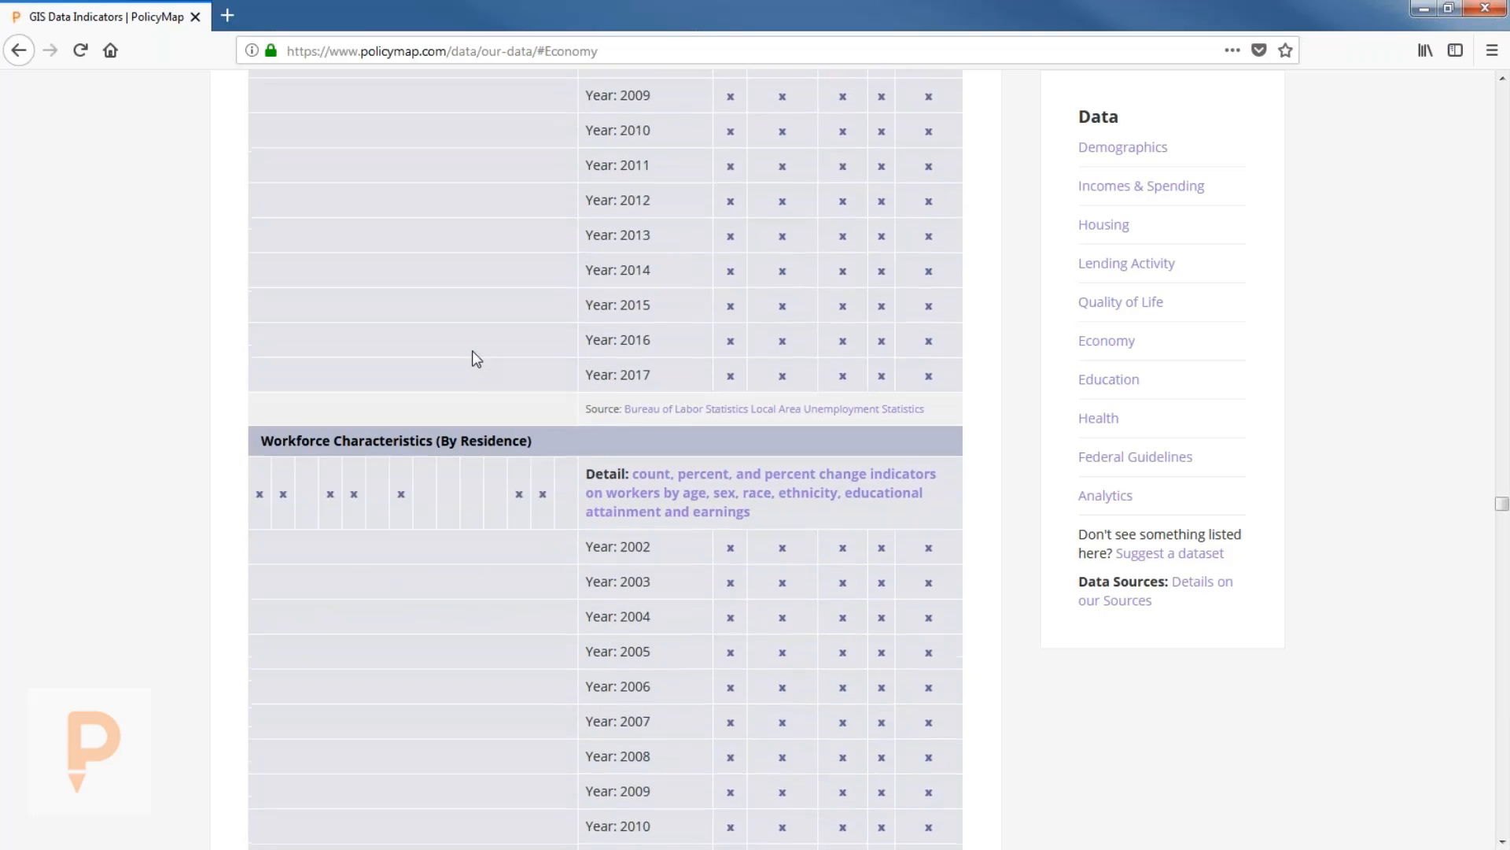
scroll(472, 351, "down", 1)
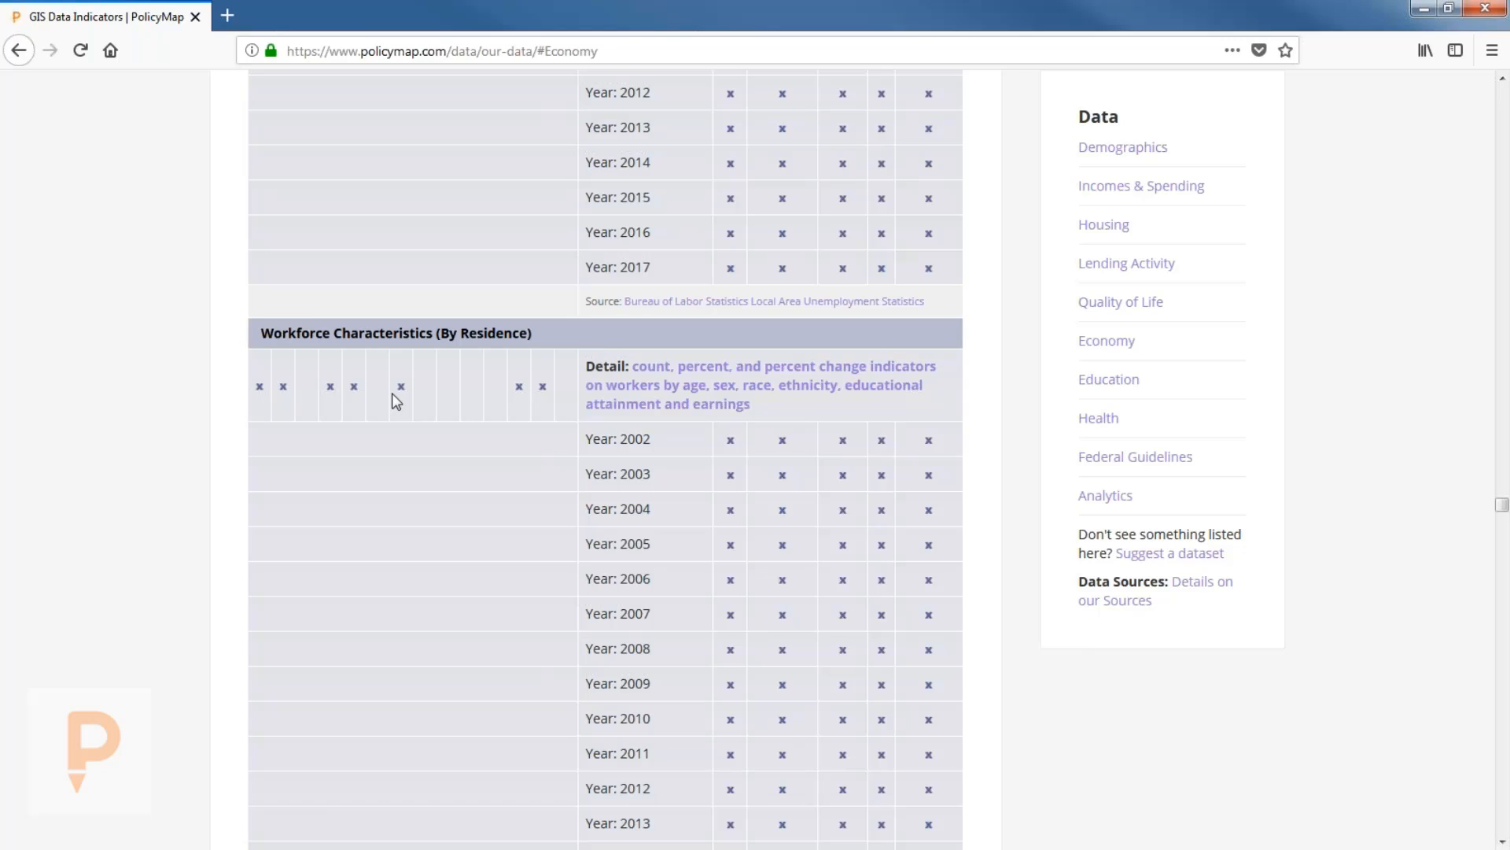
scroll(409, 407, "down", 3)
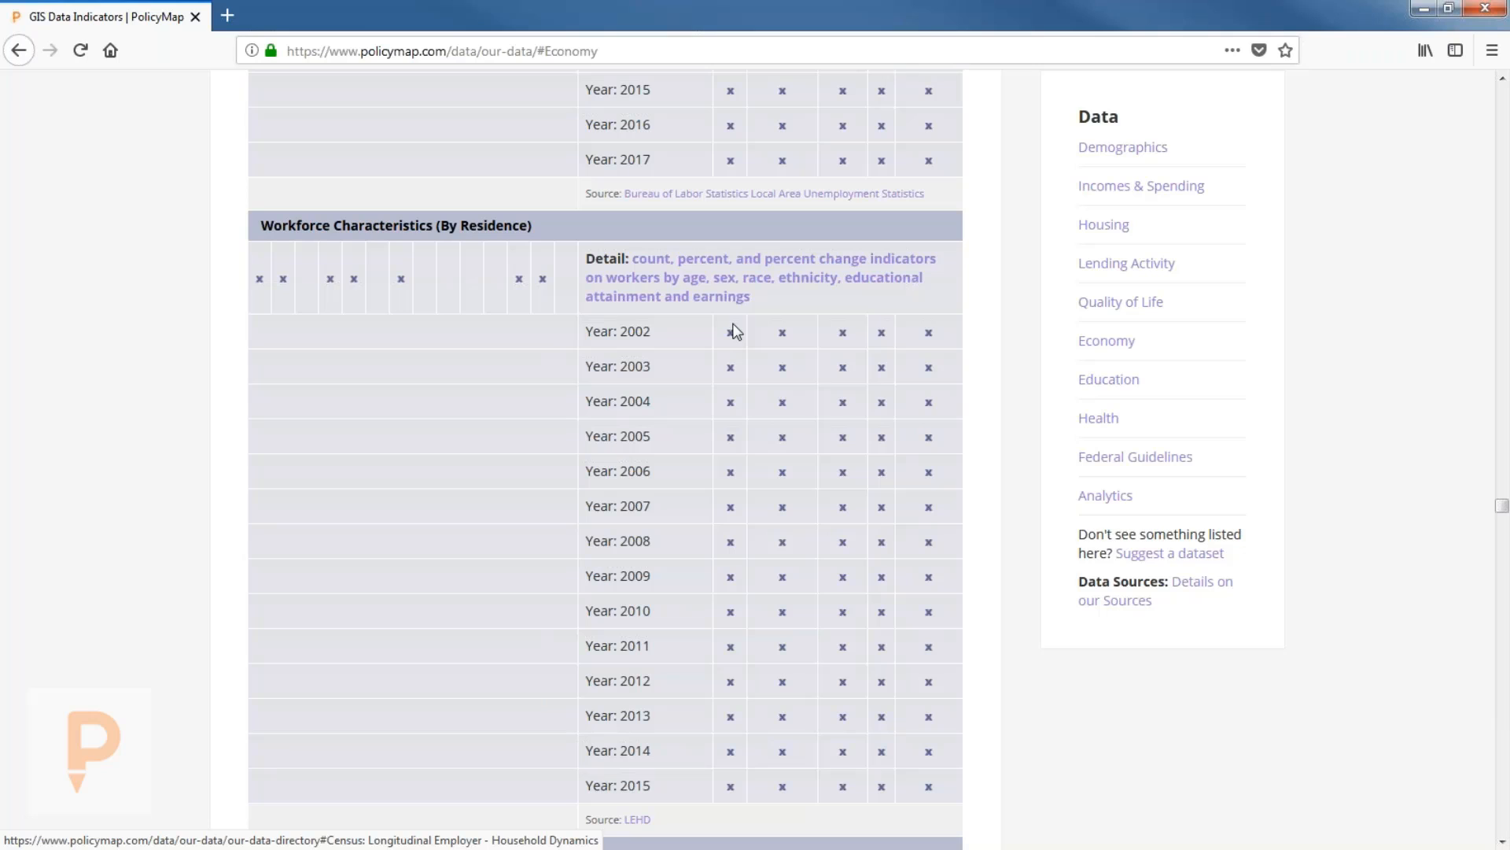
scroll(463, 329, "down", 1)
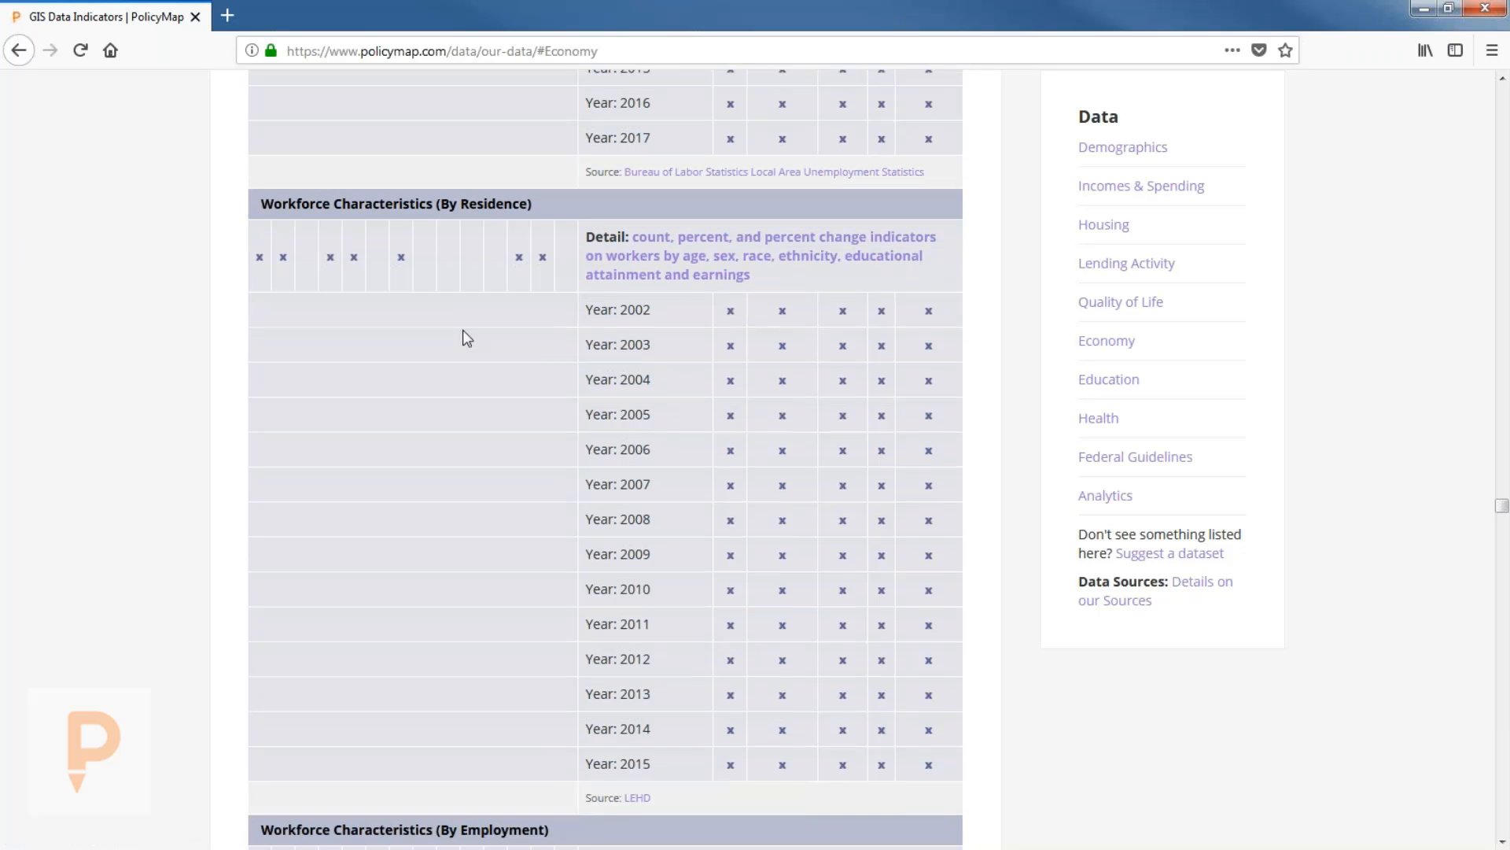
scroll(463, 331, "down", 2)
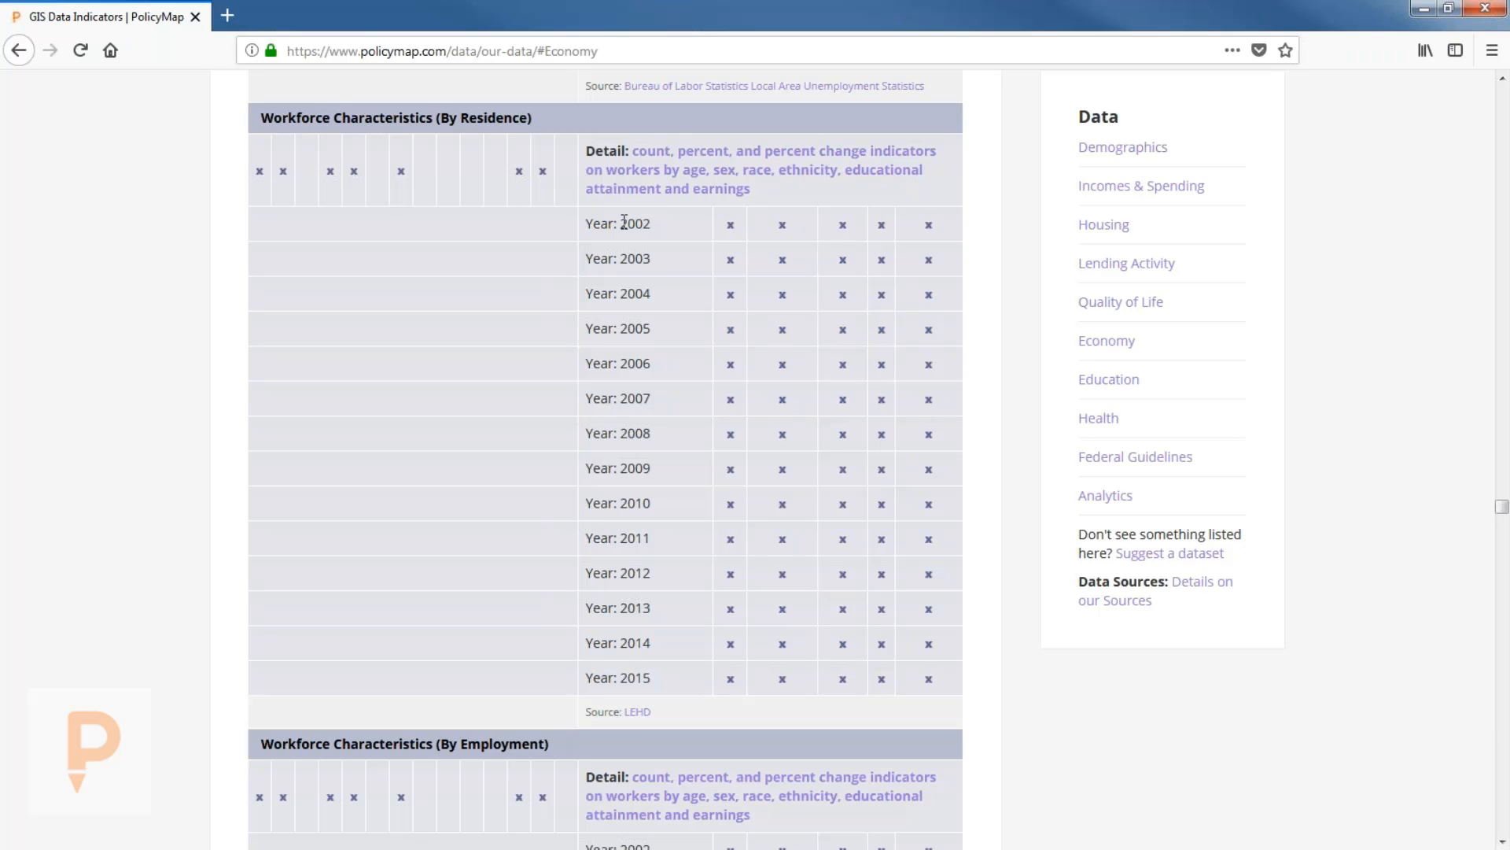
scroll(432, 245, "up", 3)
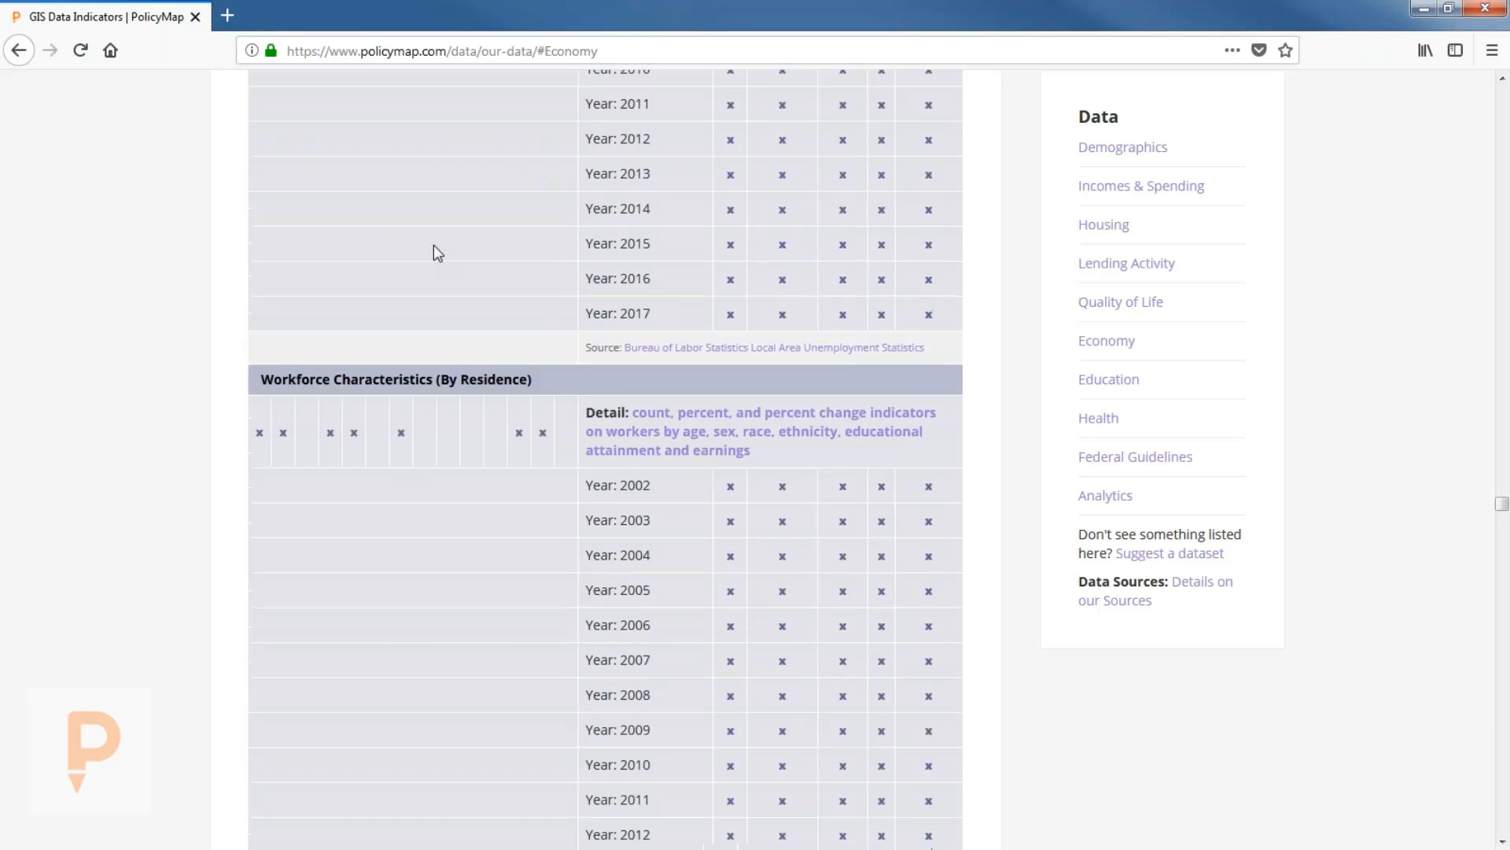
scroll(439, 252, "up", 3)
Scroll back up through the Economy tables, then jump to Demographics, starting with Total Population.
left_click(1106, 340)
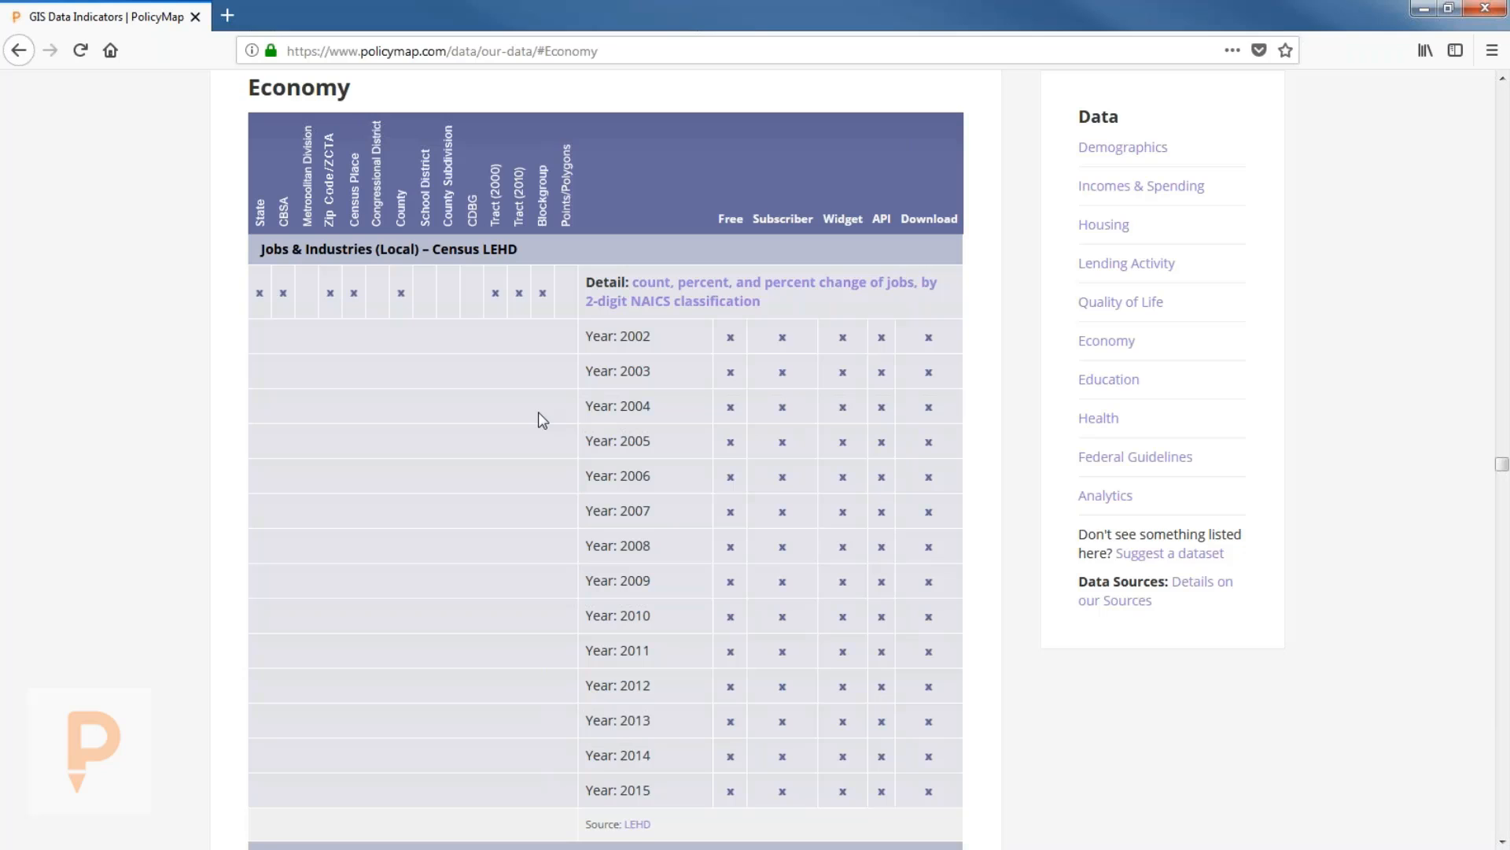
scroll(539, 413, "down", 4)
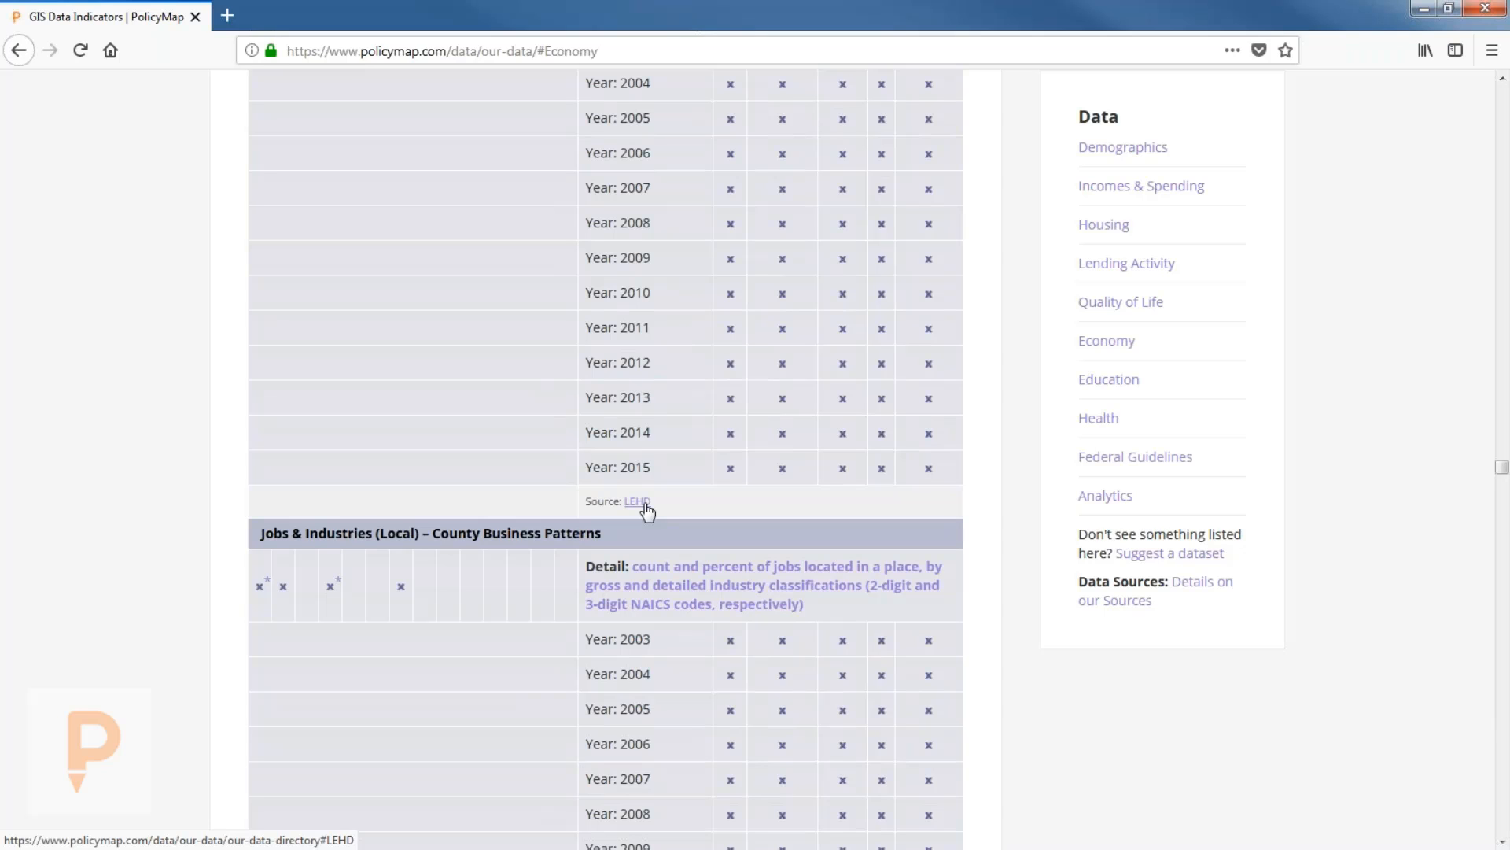
scroll(665, 464, "up", 4)
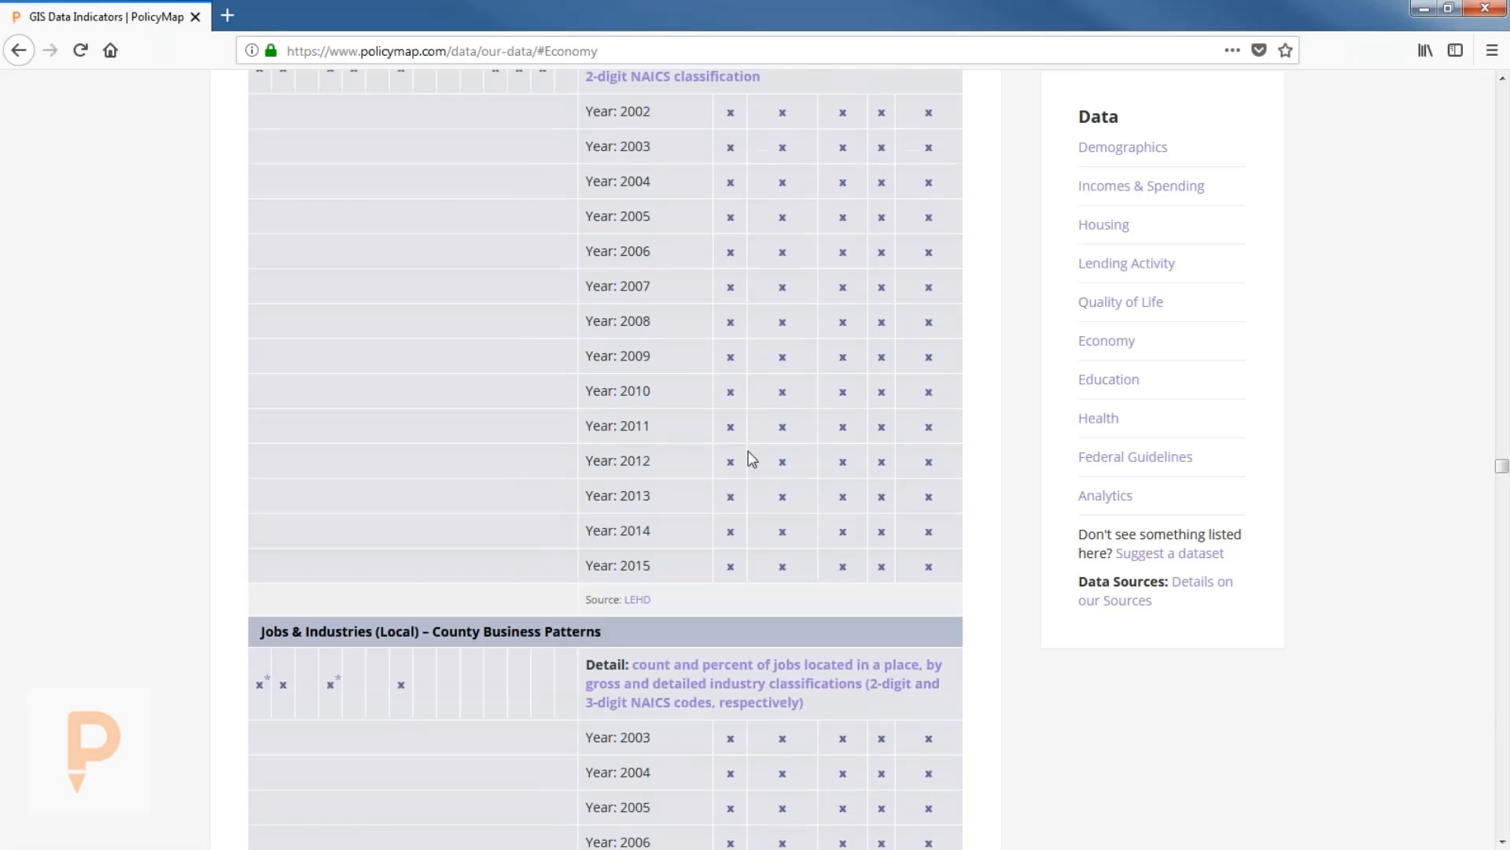
scroll(749, 451, "up", 15)
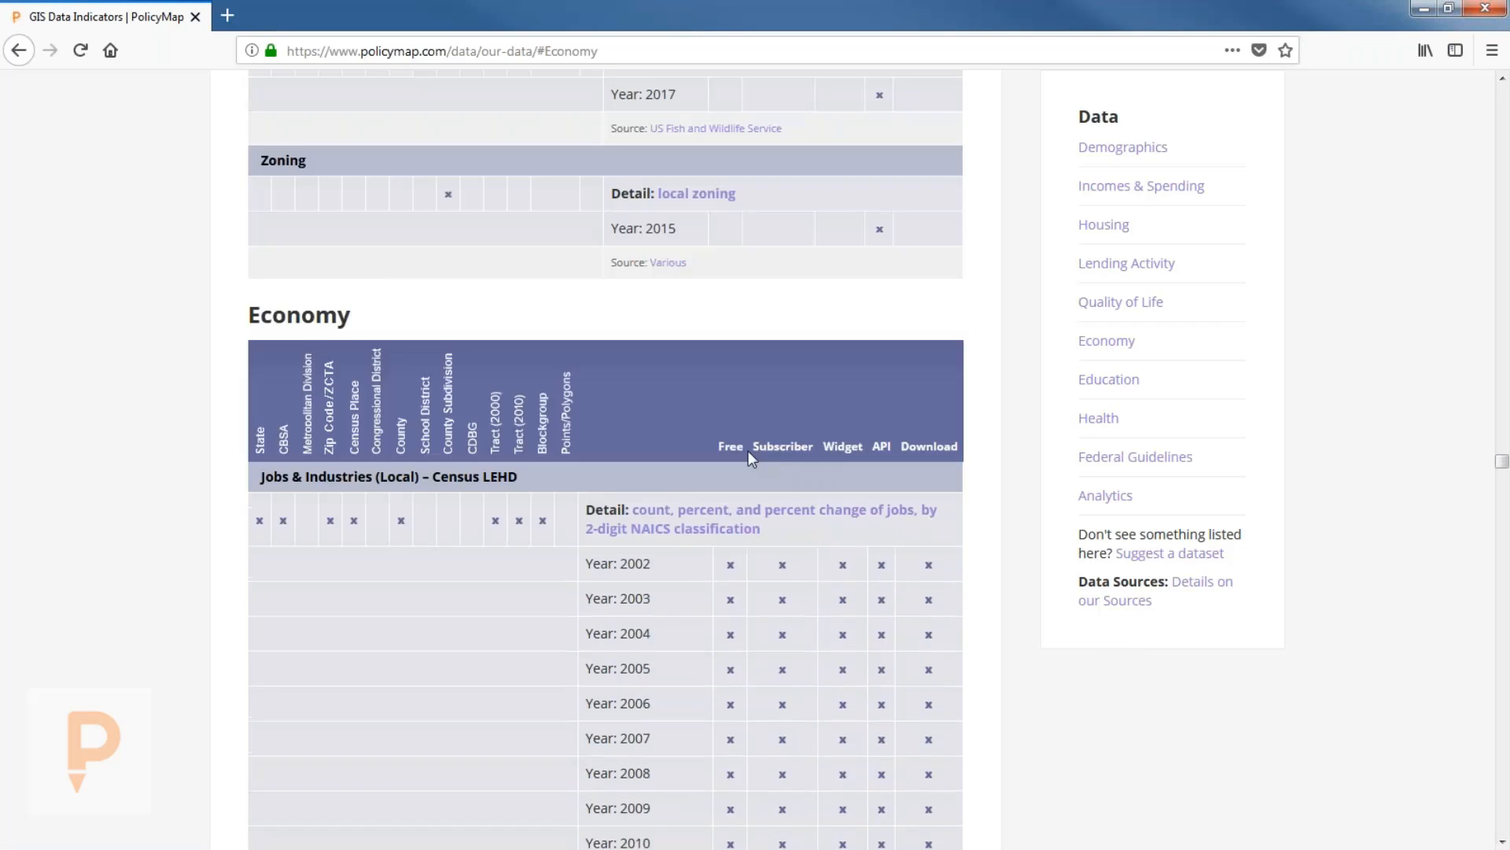
scroll(772, 451, "up", 4)
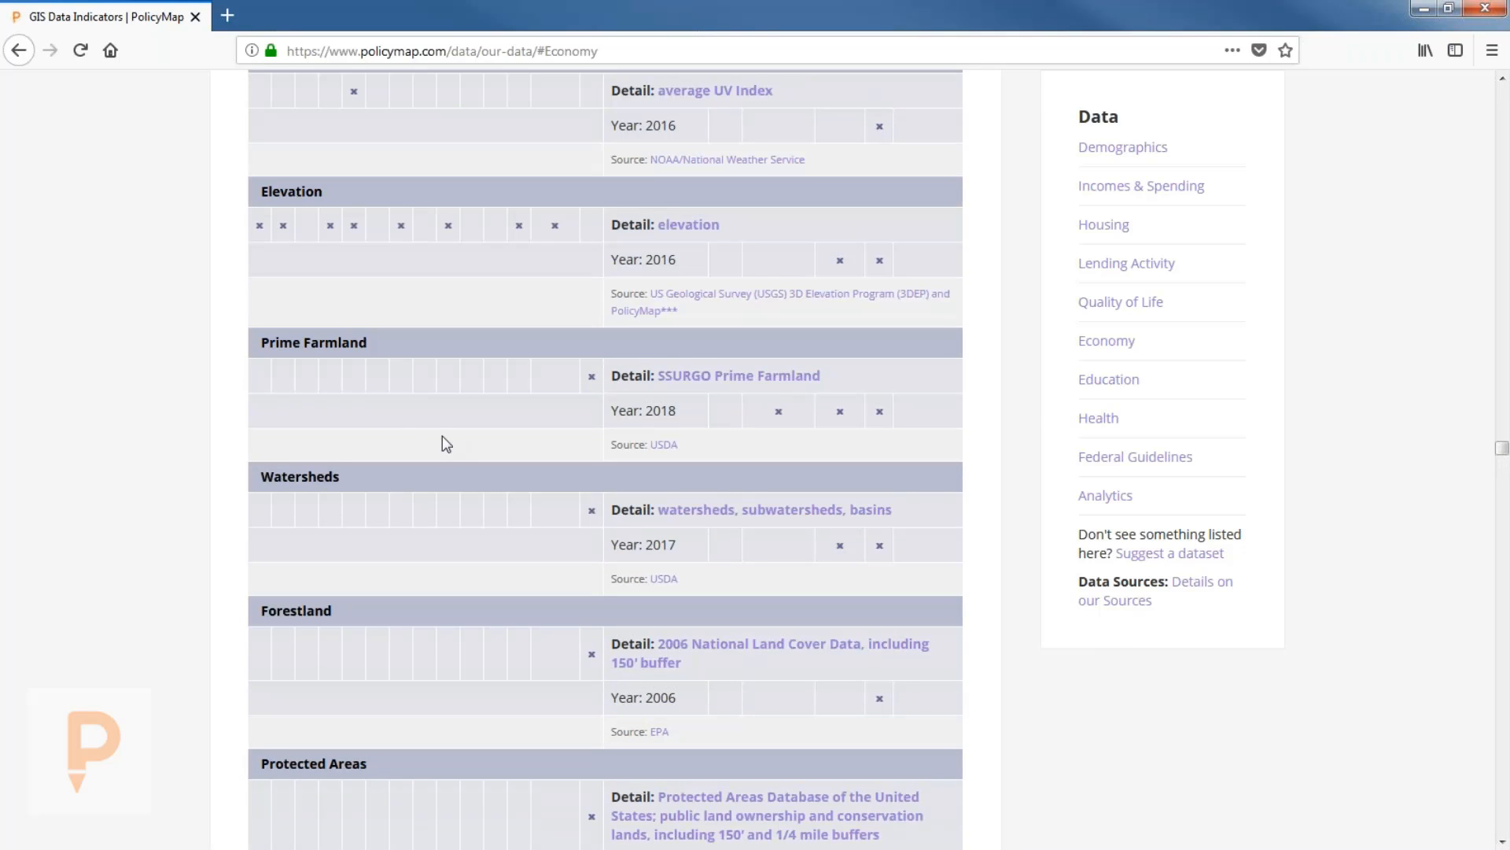
scroll(442, 437, "up", 8)
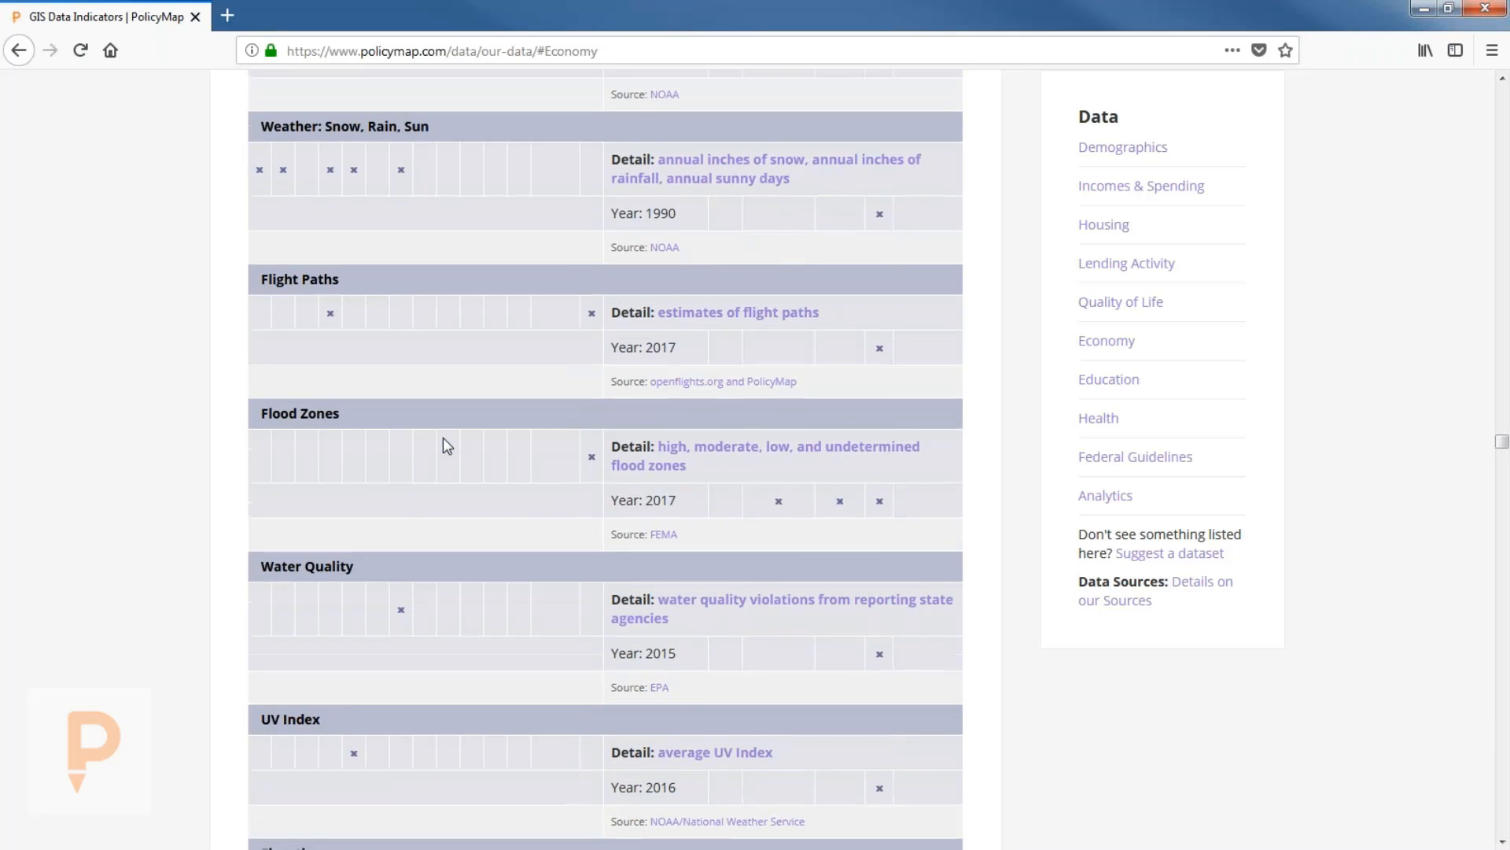
scroll(443, 439, "up", 17)
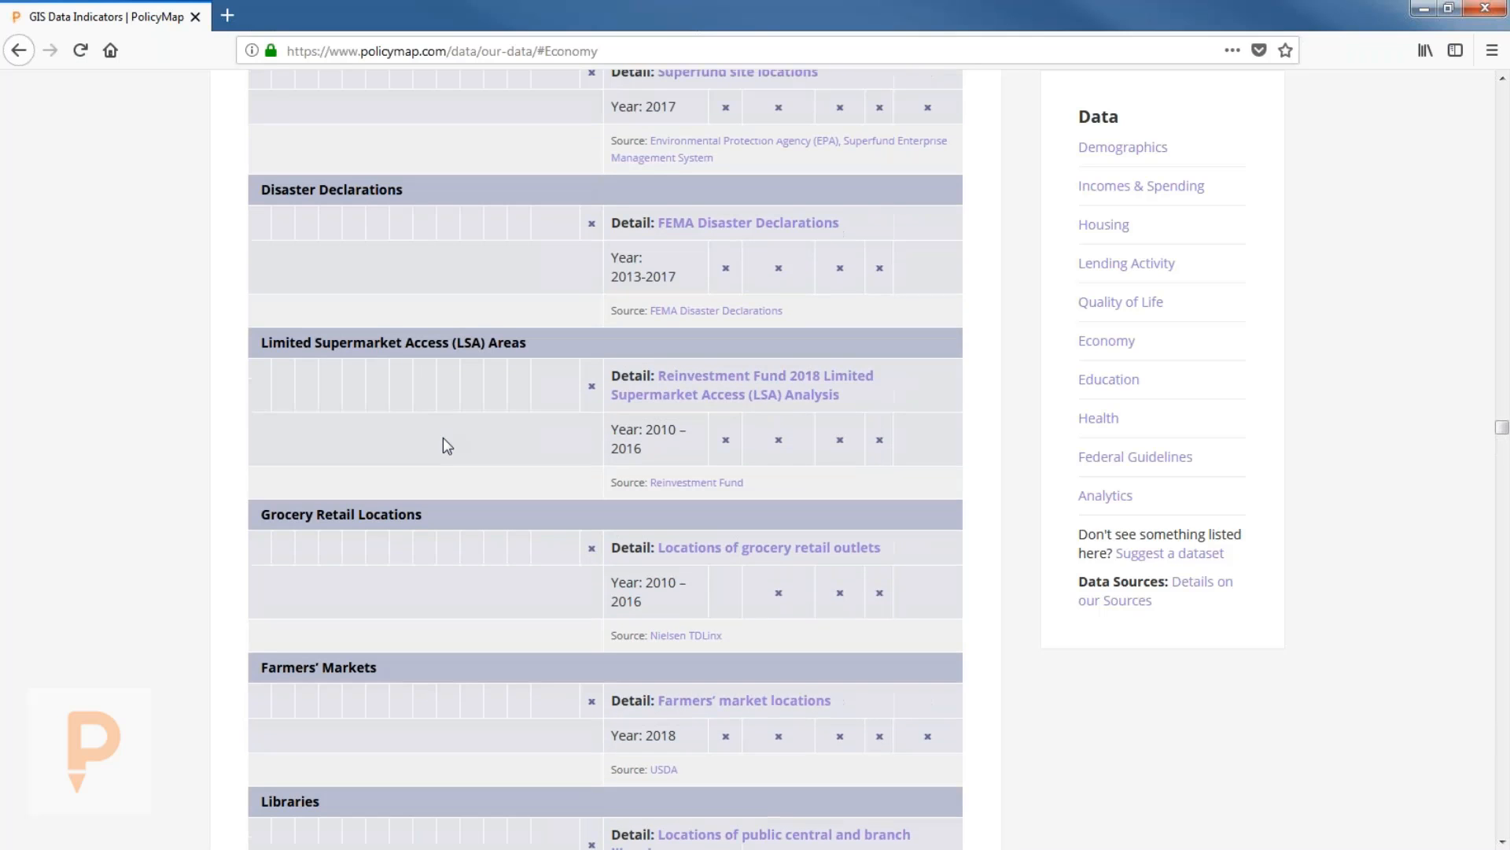
scroll(442, 438, "up", 15)
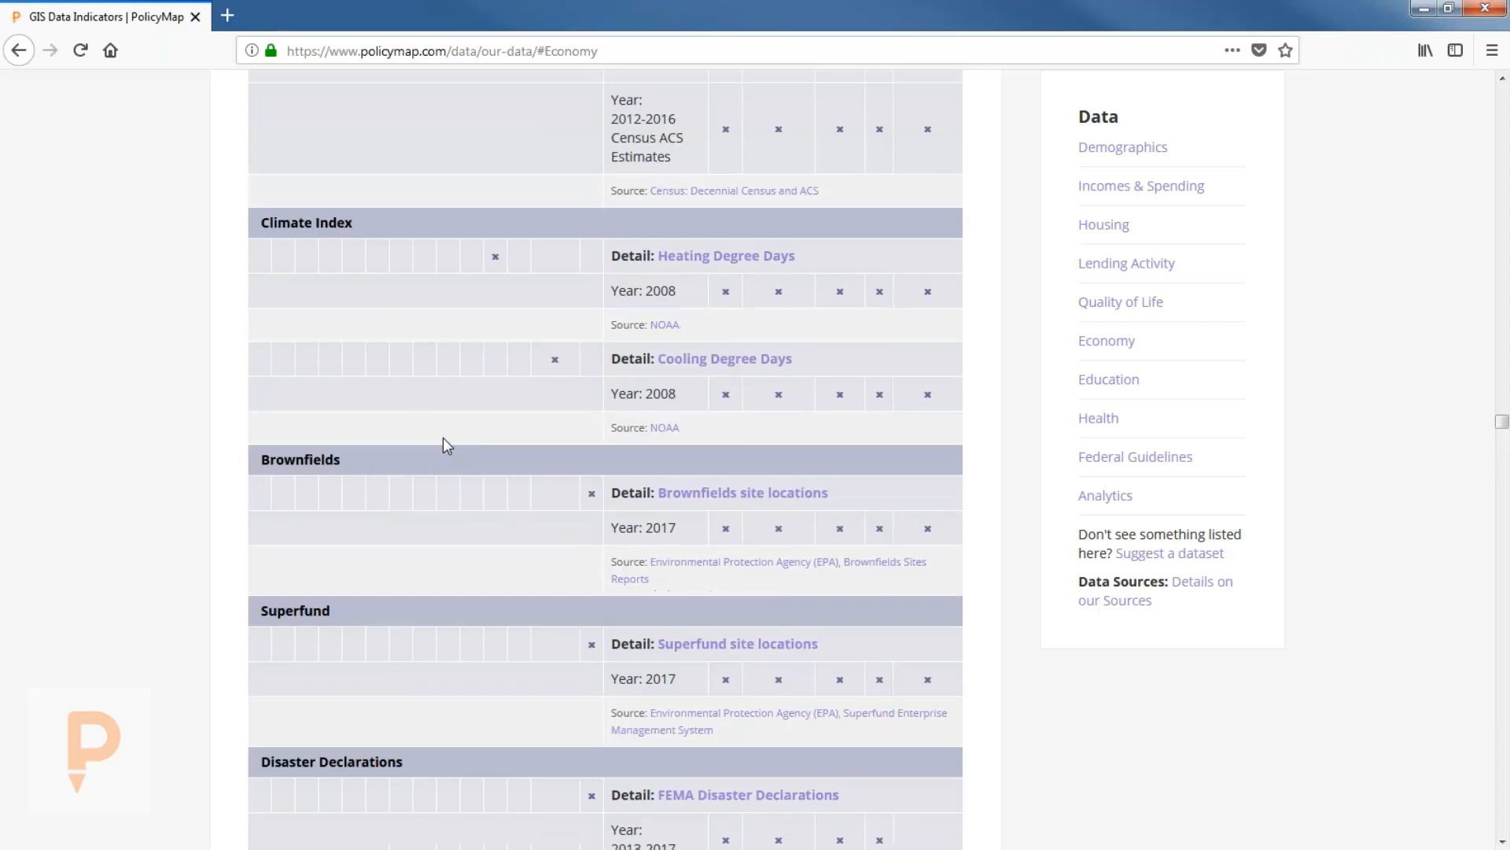
scroll(468, 387, "up", 4)
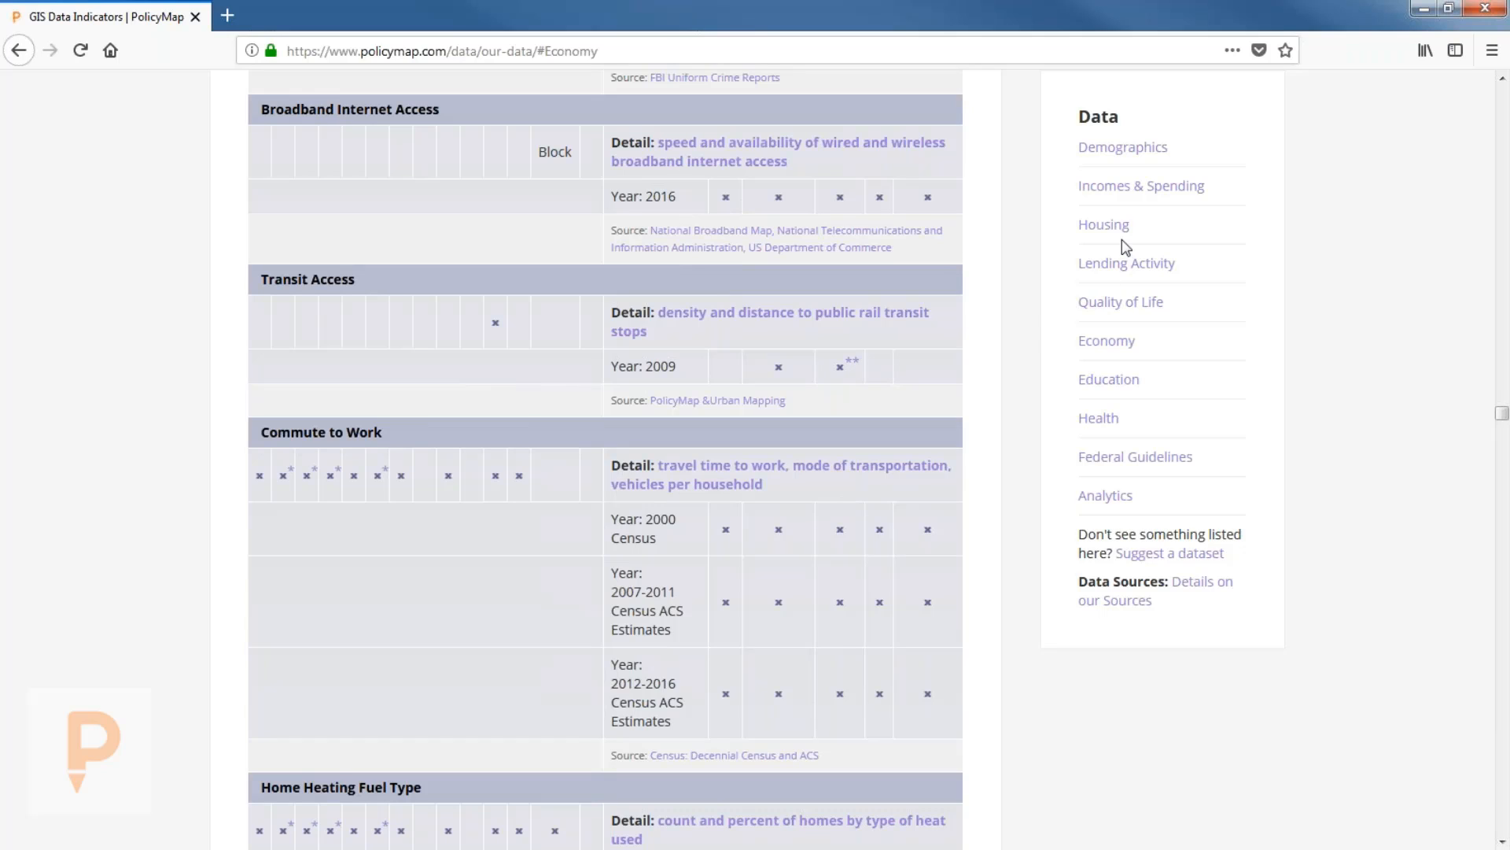
left_click(1130, 155)
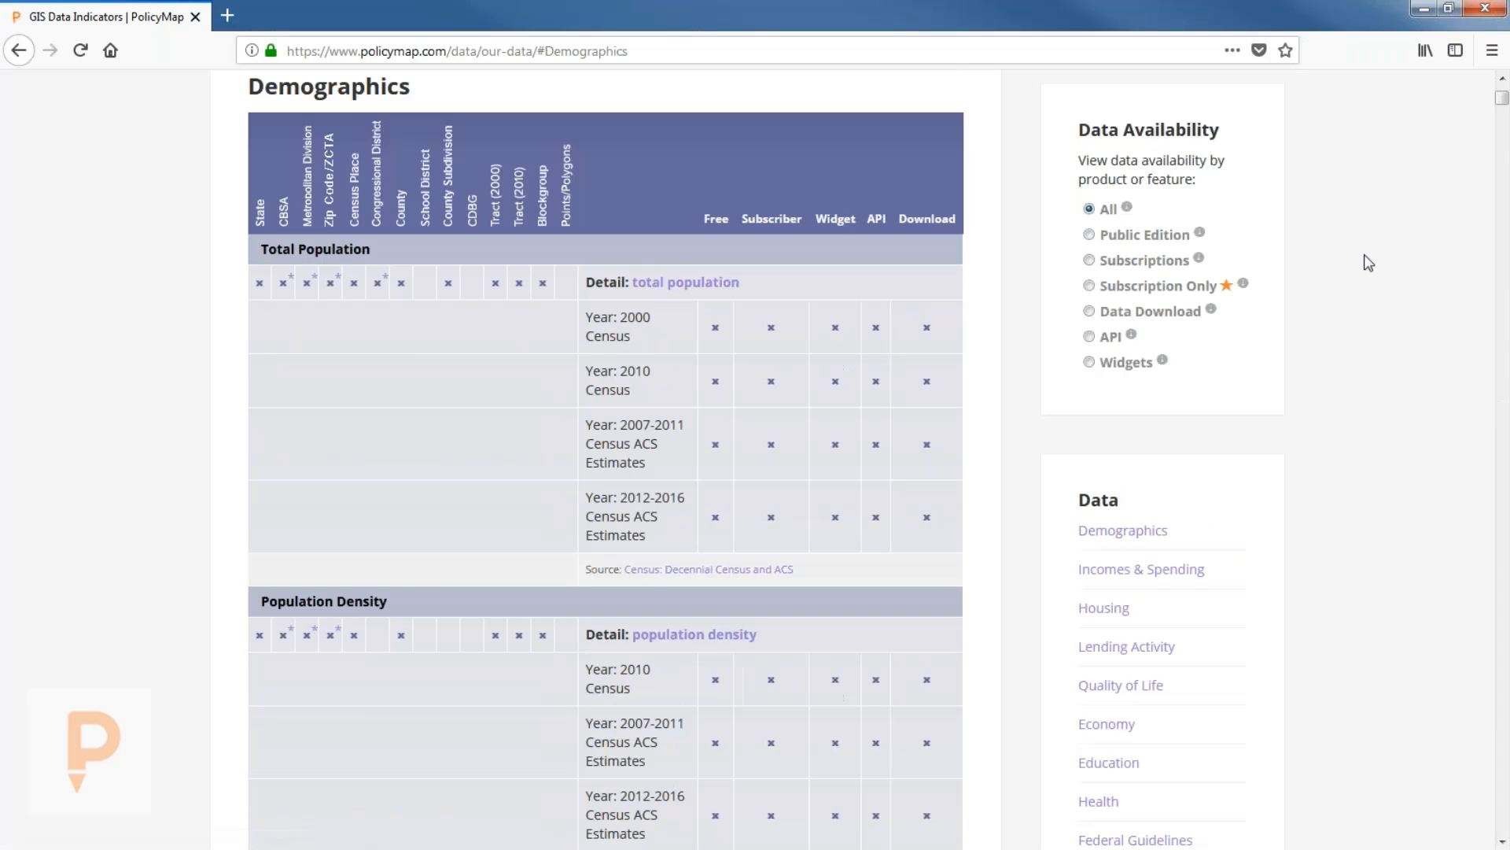
scroll(1368, 252, "up", 5)
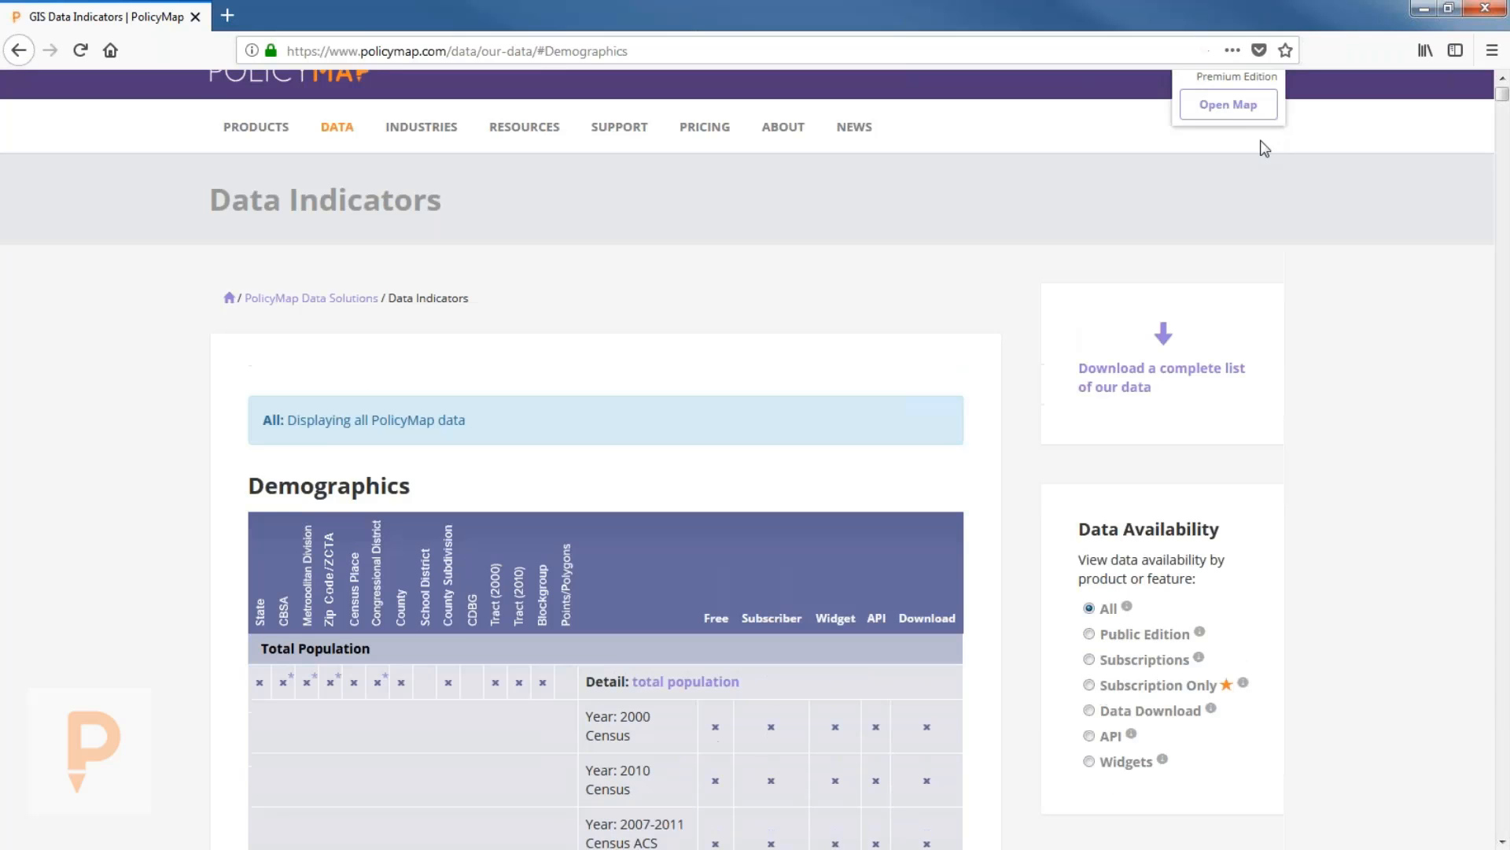
Open the interactive US map, nudge it slightly downward, and make the browser full screen.
left_click(1261, 139)
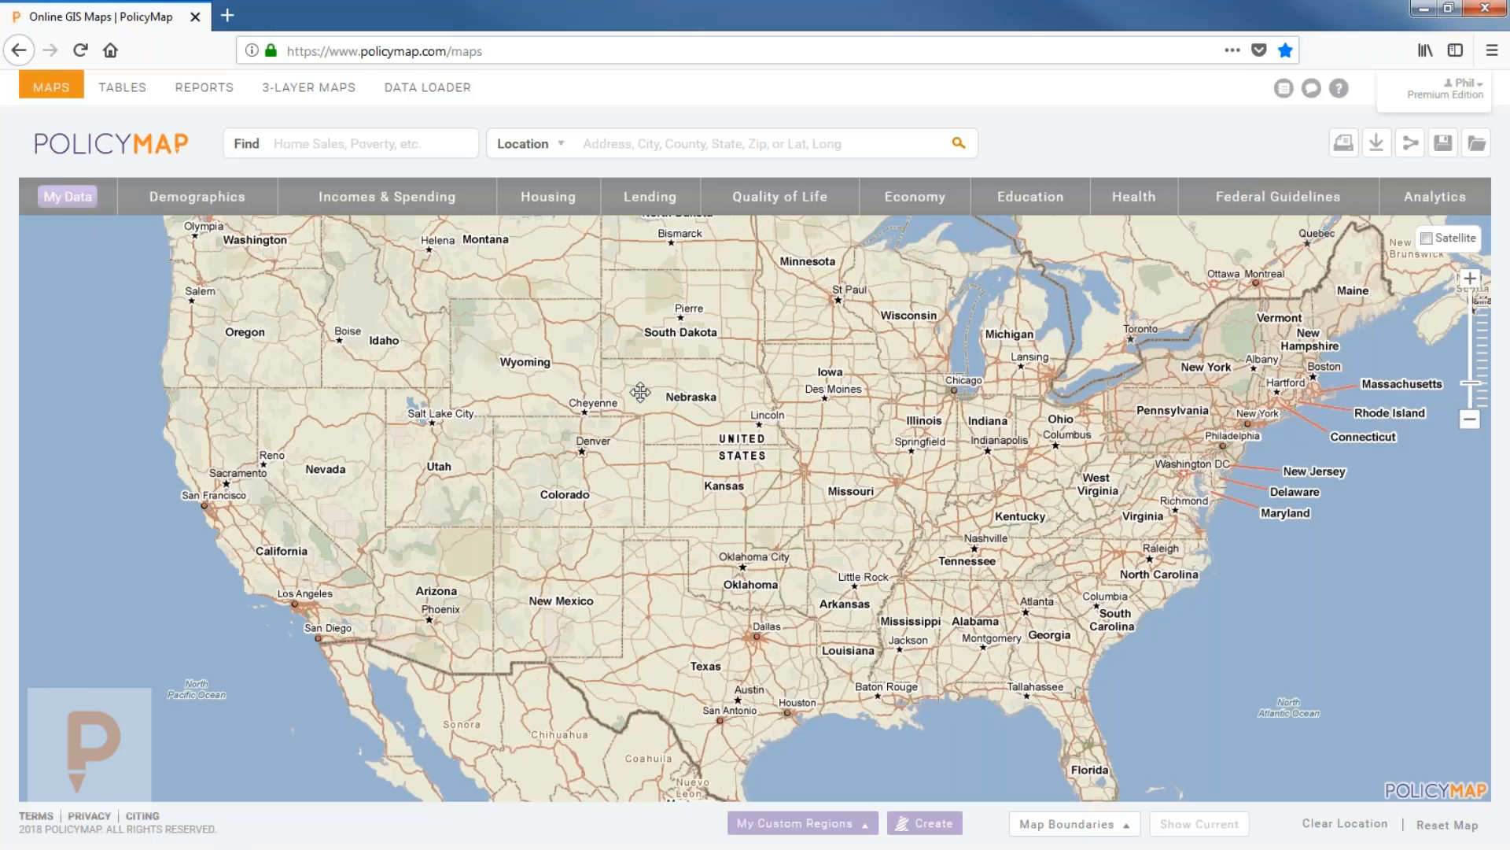
left_click_drag(637, 399, 636, 436)
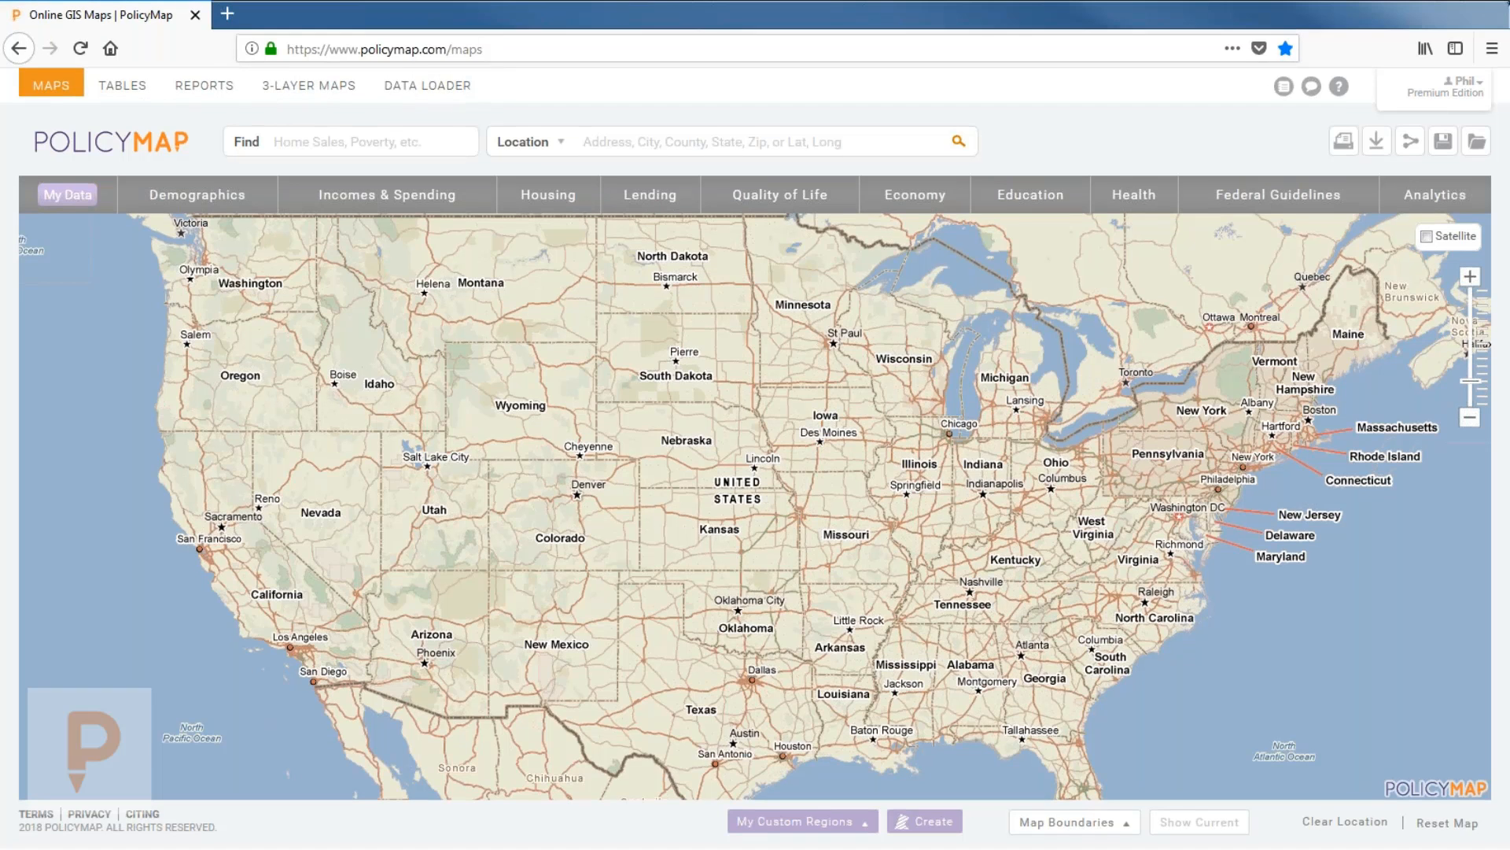
key("F11")
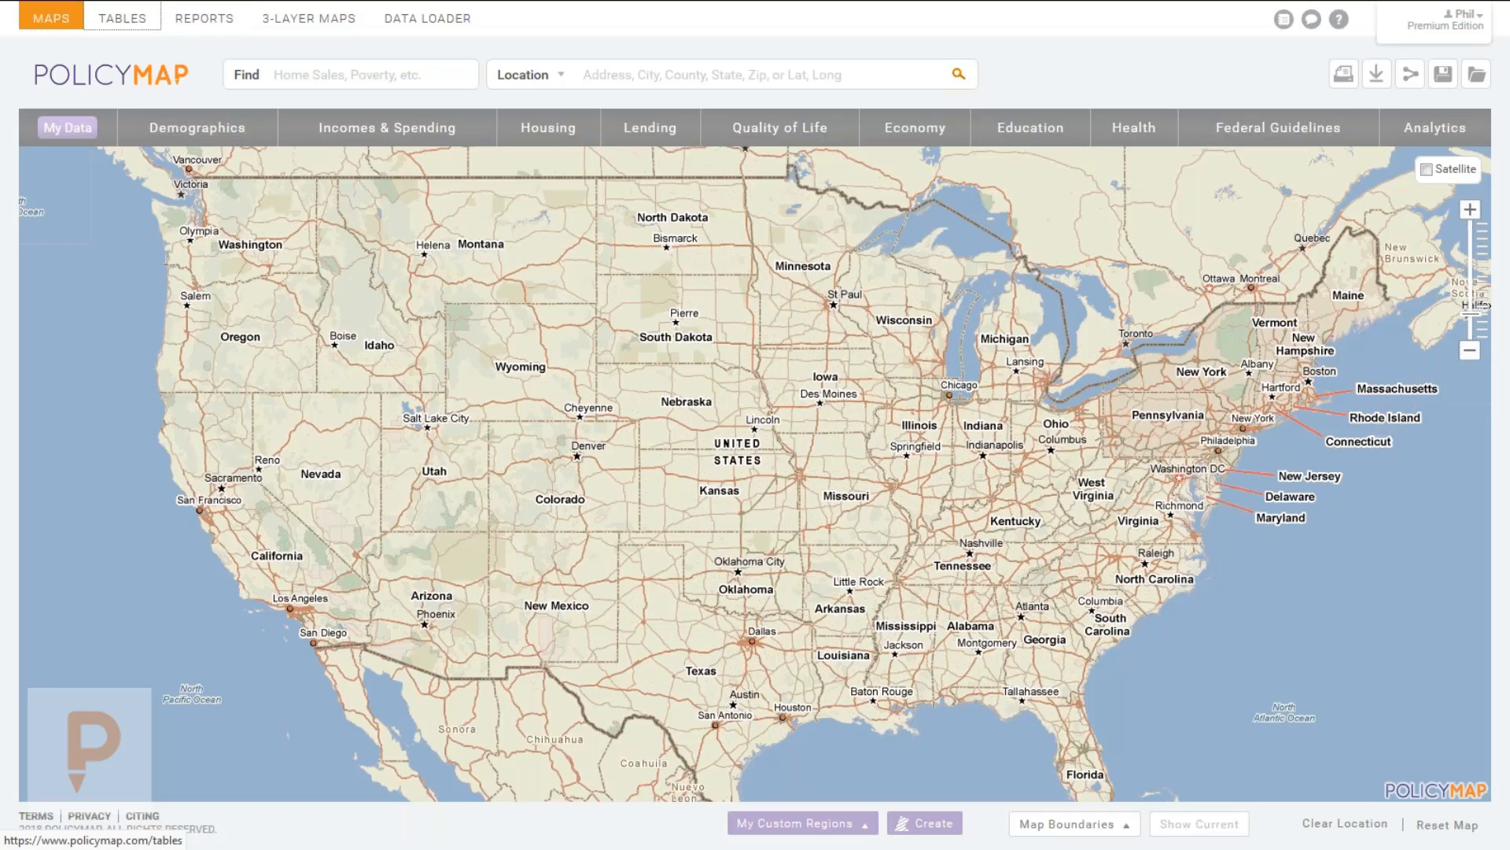
Look over the Tables view and its Location field, then go to the Reports page.
left_click(122, 18)
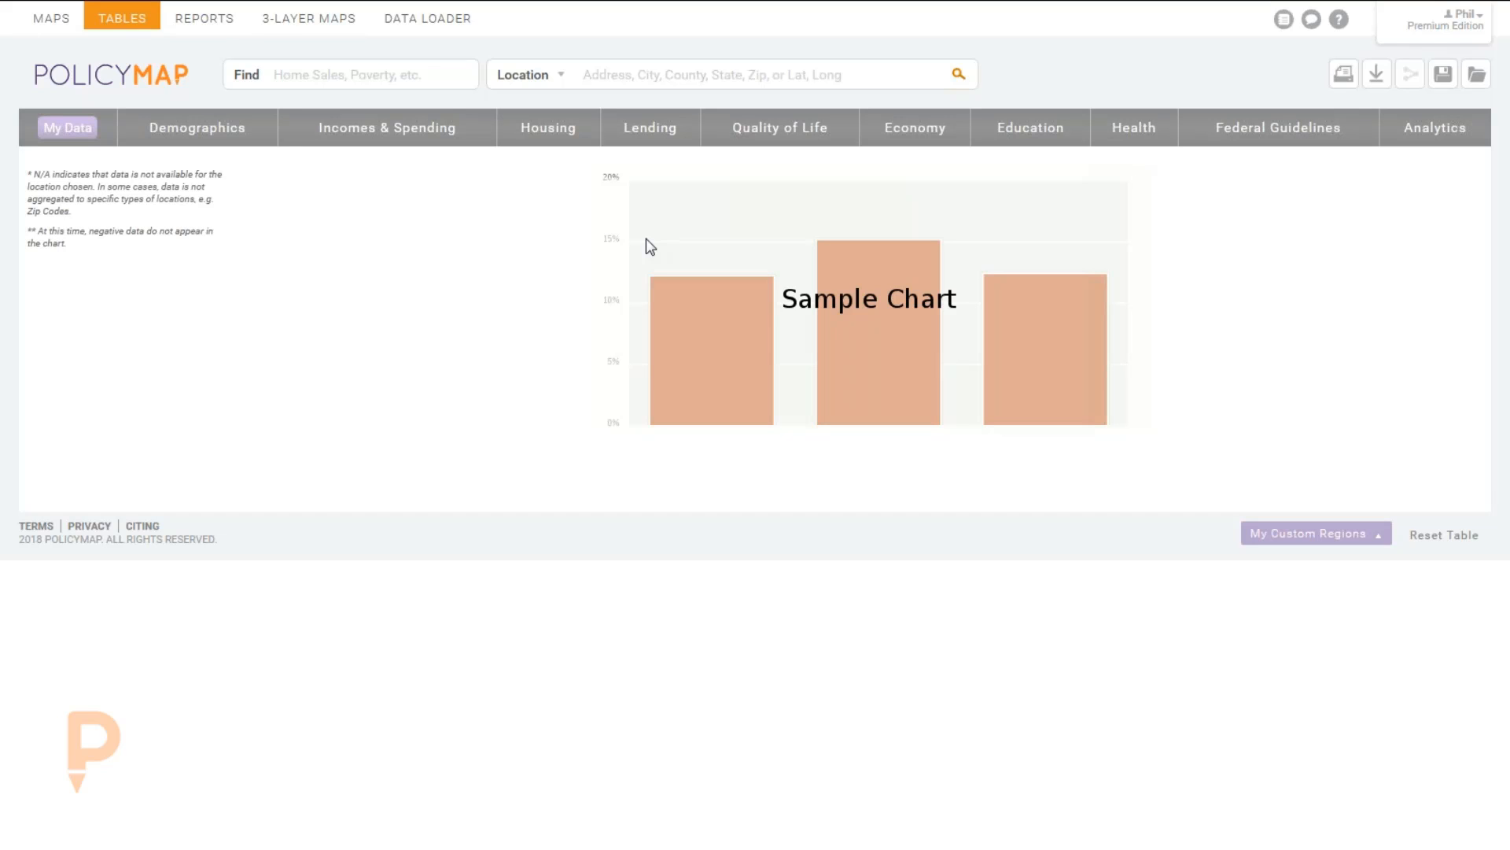
left_click(634, 73)
left_click(210, 24)
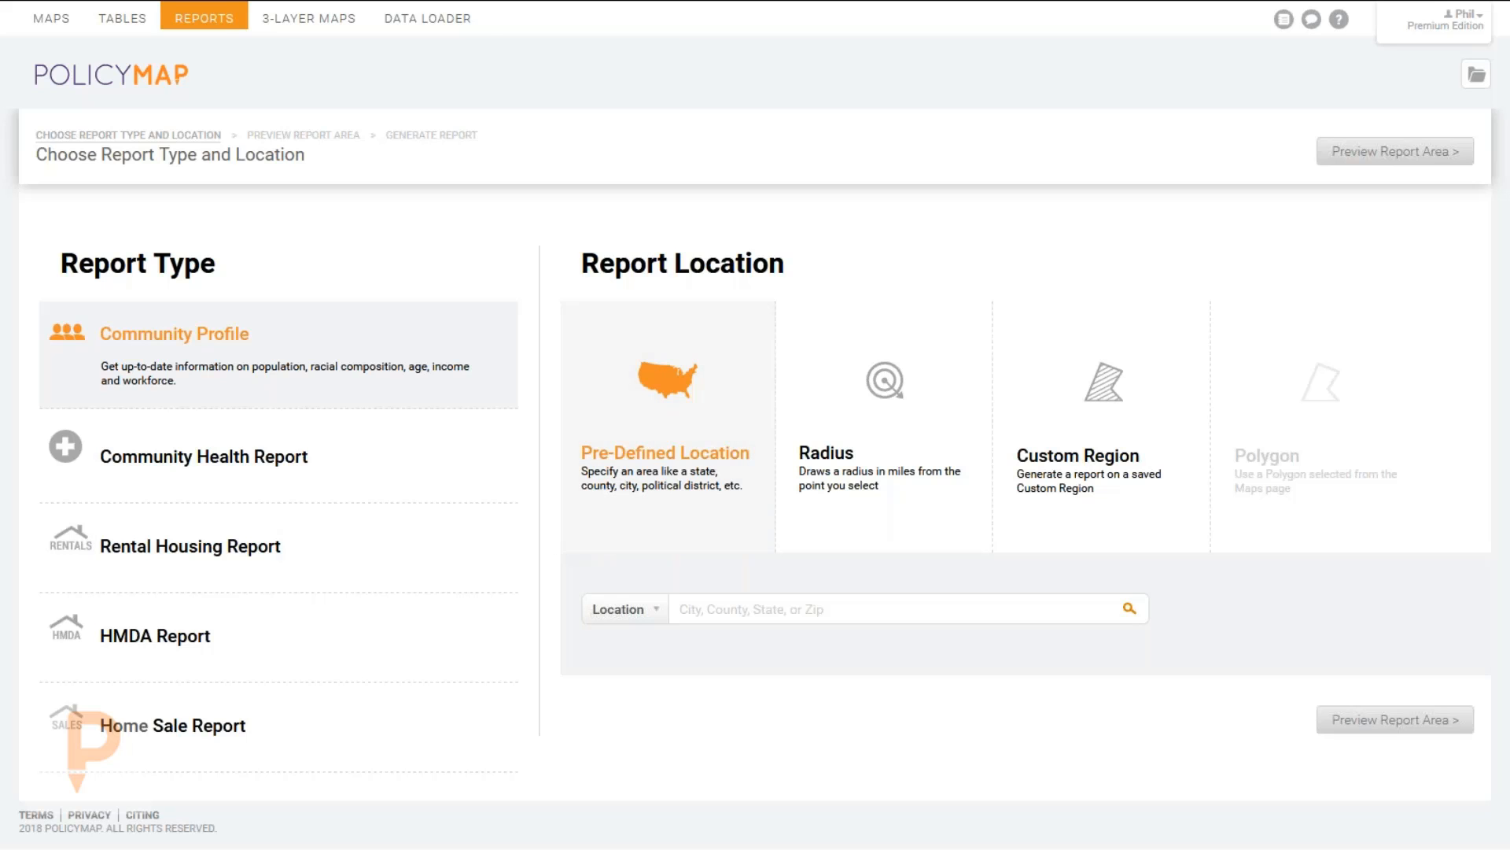
Switch to the 3-Layer Maps view showing three empty data-layer slots.
left_click(309, 21)
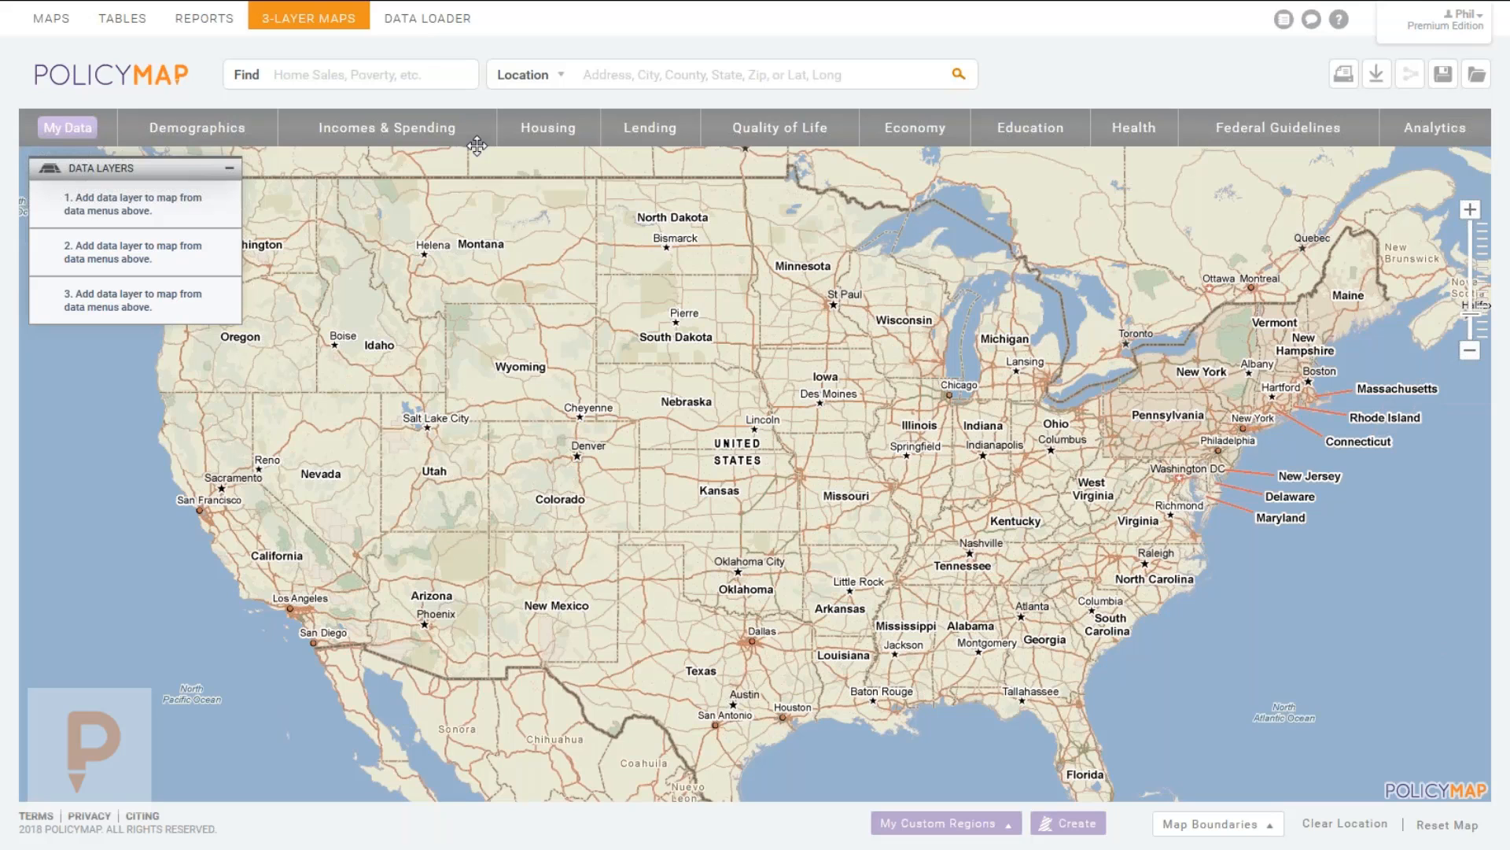
Exit full screen so the 3-Layer Maps page sits in a normal browser window.
mouse_move(450, 8)
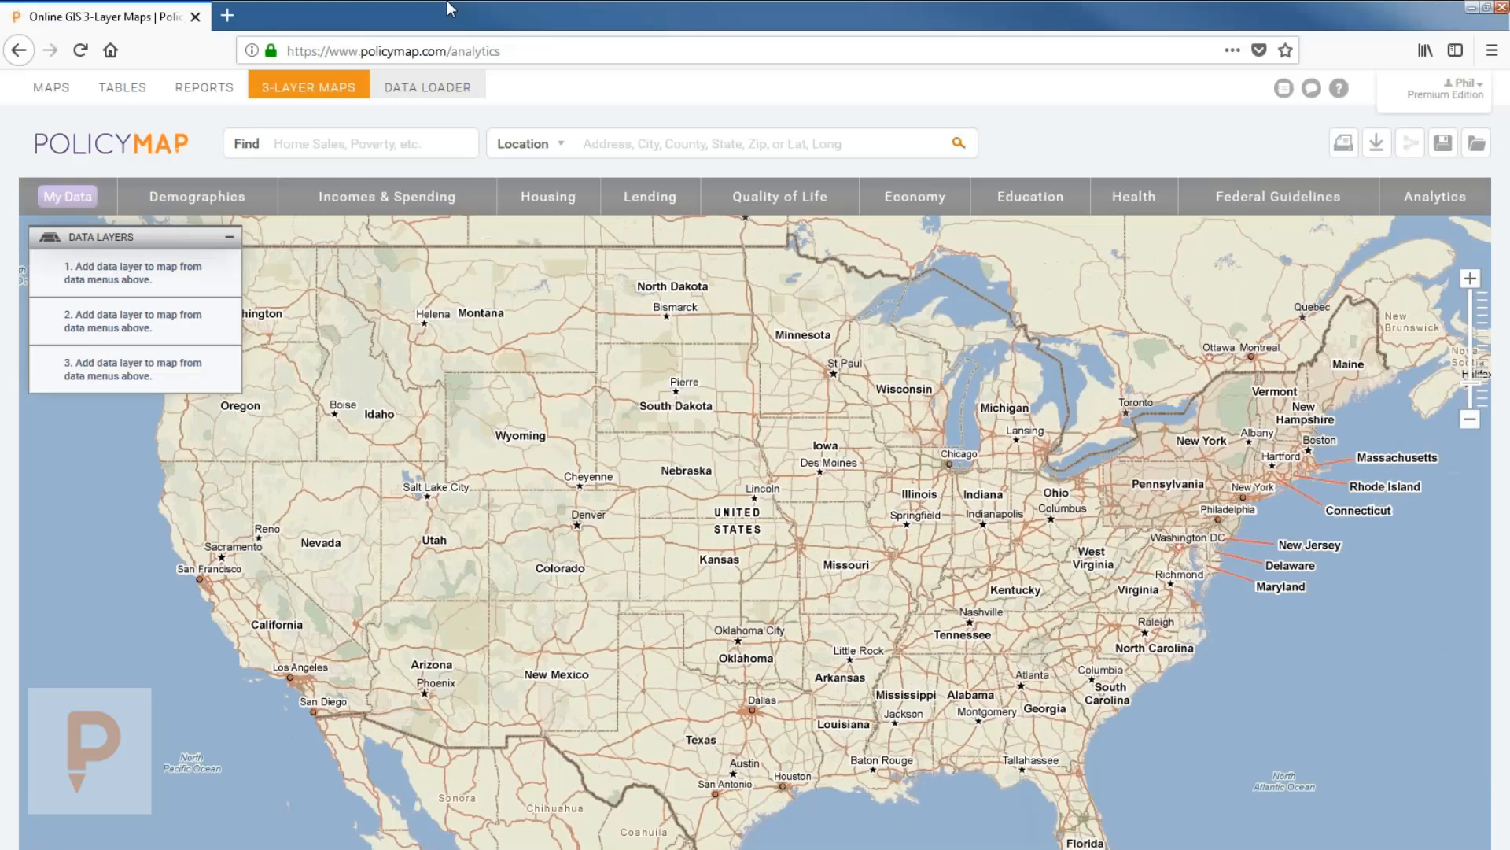
key("F11")
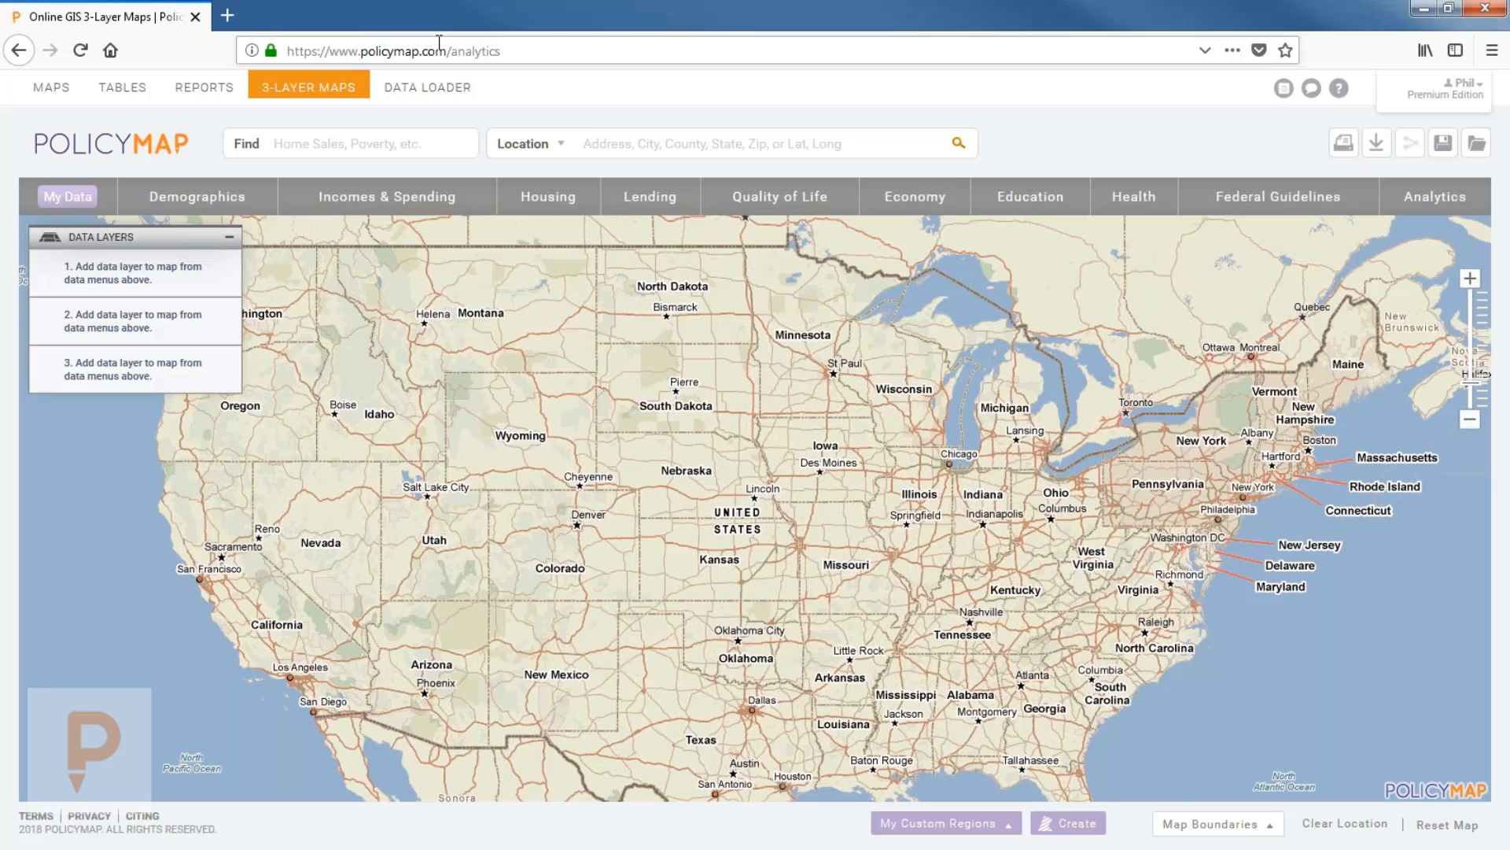
Go to the Data Loader page for adding points or uploading a spreadsheet.
left_click(432, 88)
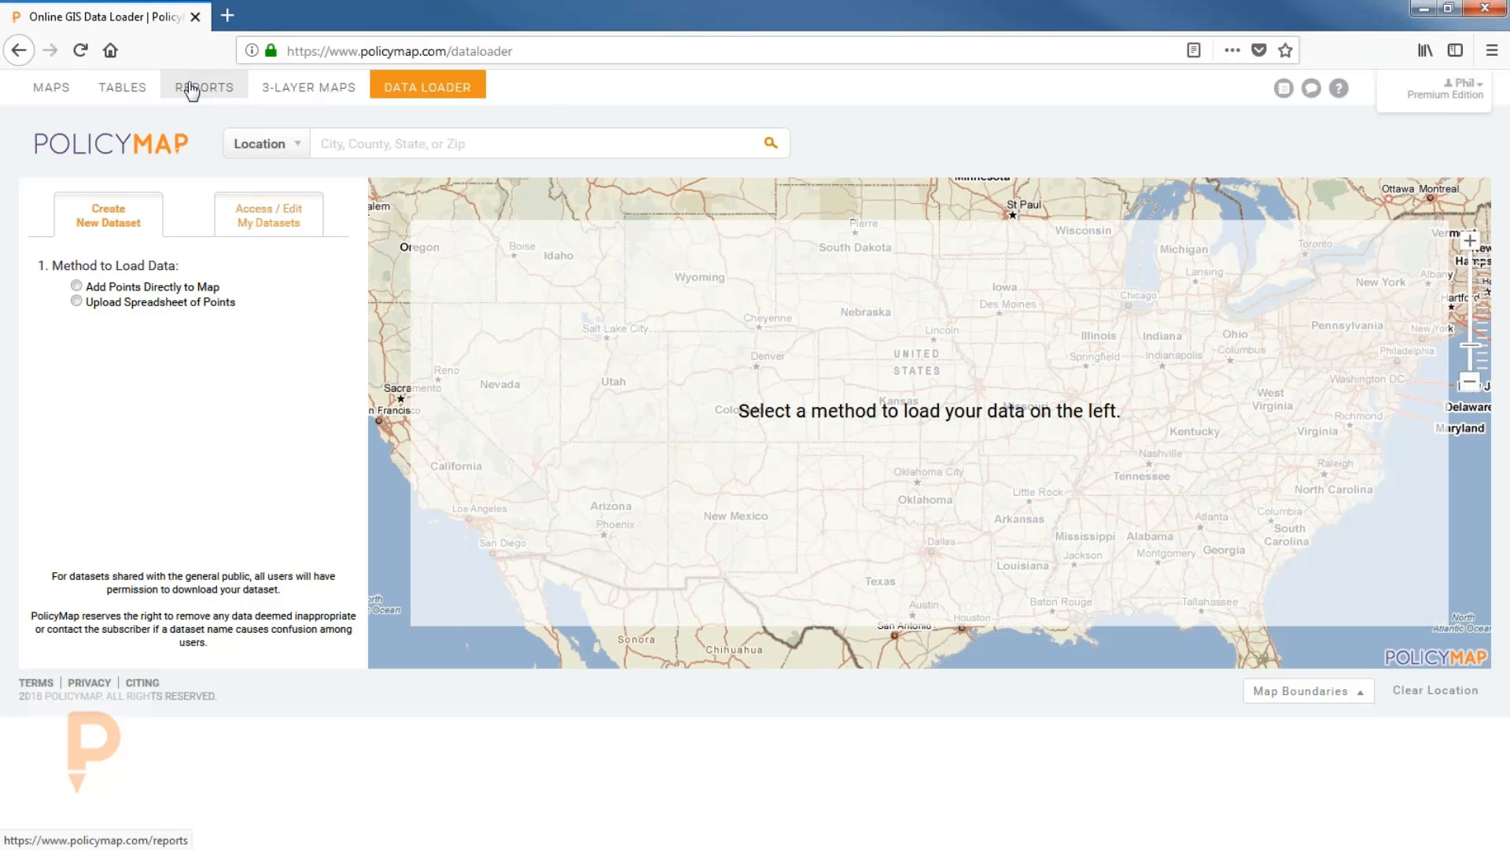
Return to the Maps page in full screen, then pan and zoom to frame the continental US.
left_click(45, 92)
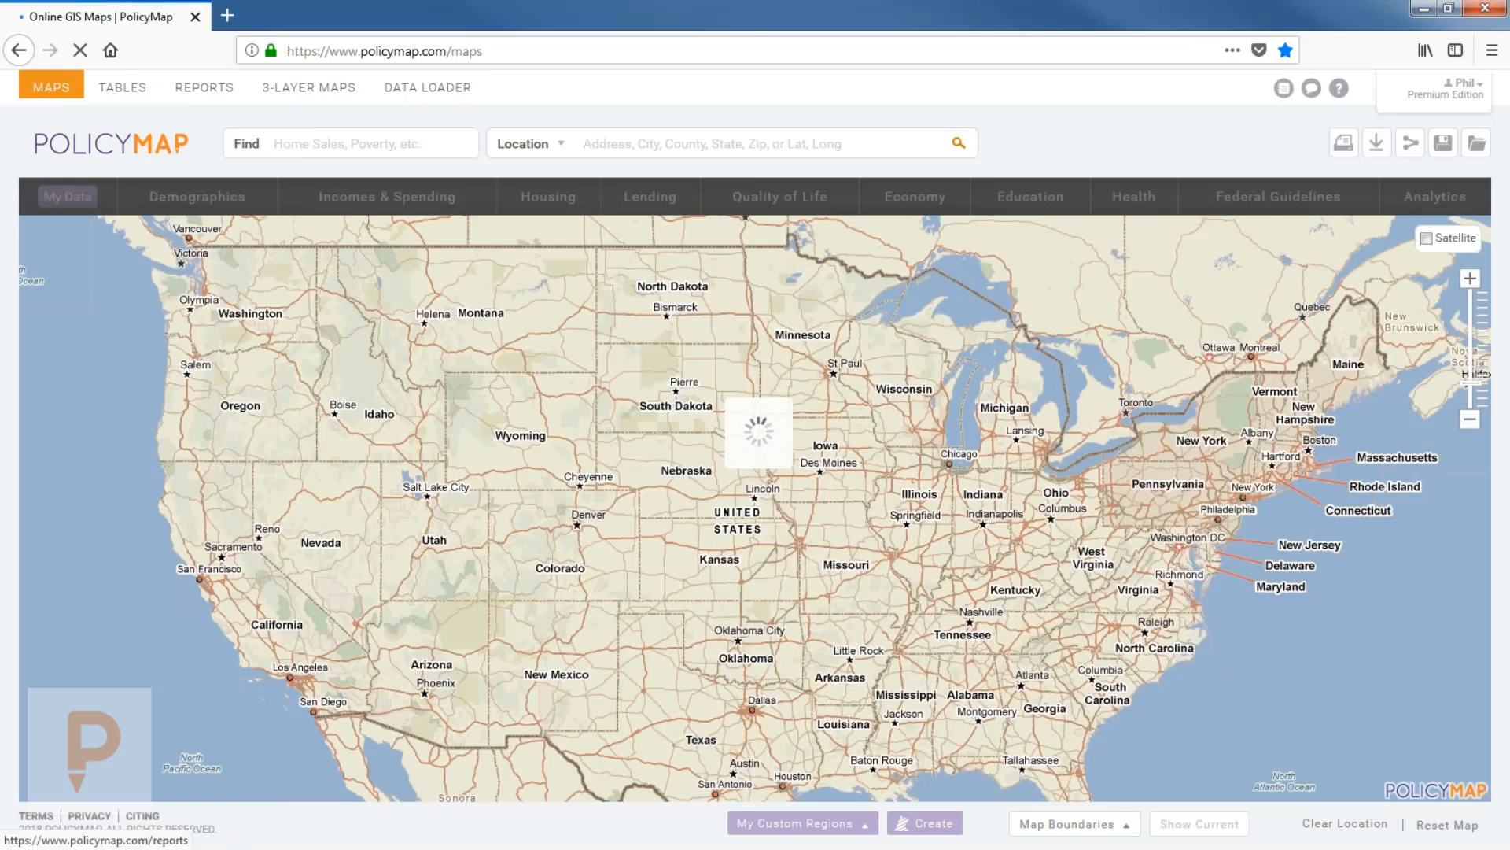
key("F11")
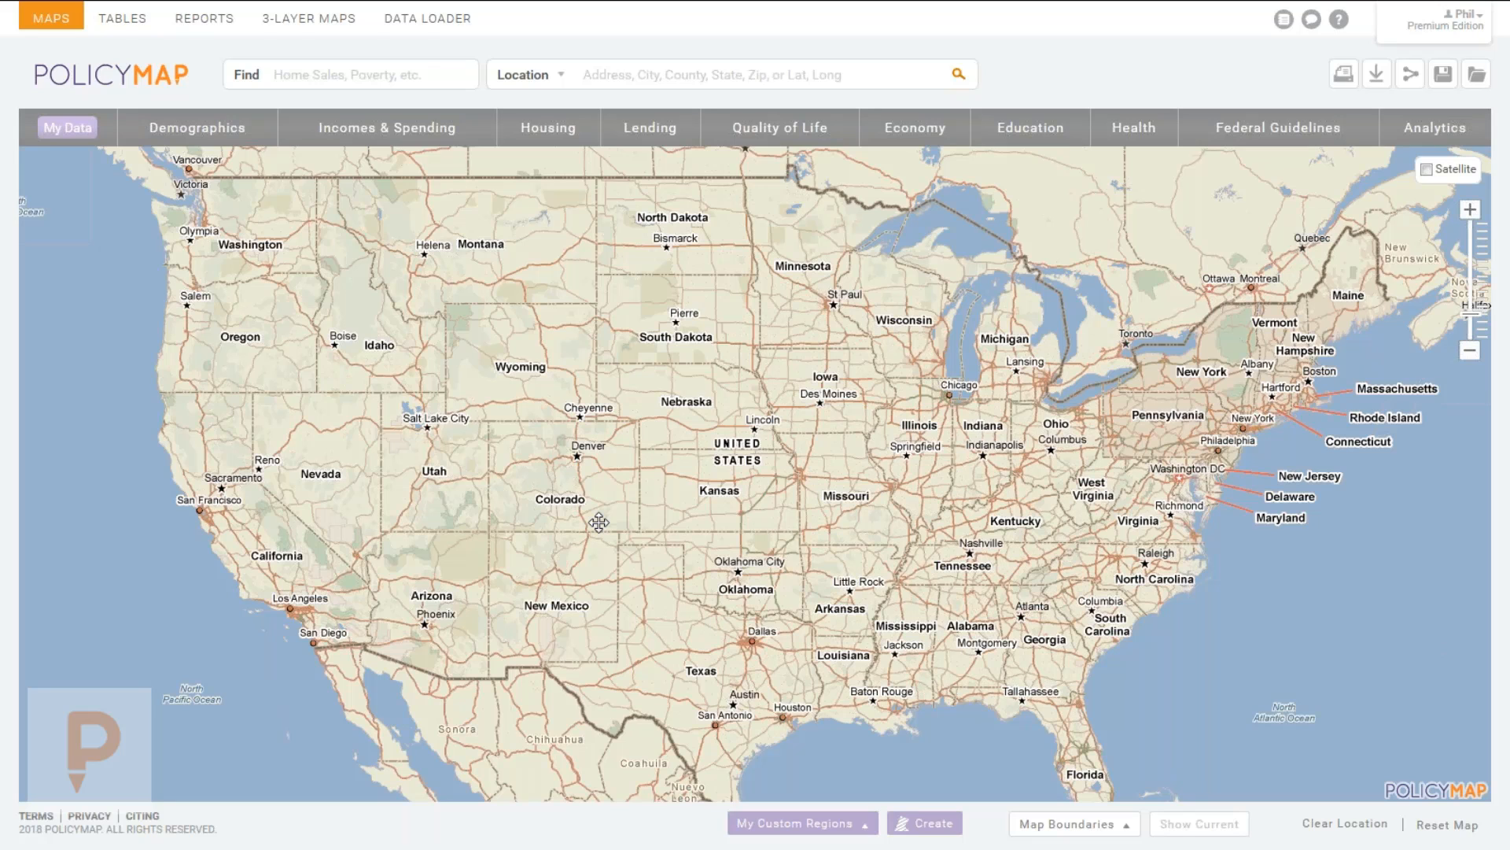
mouse_move(717, 382)
left_mouse_down()
mouse_move(596, 328)
mouse_move(761, 400)
mouse_move(724, 365)
left_mouse_up()
left_click(1469, 209)
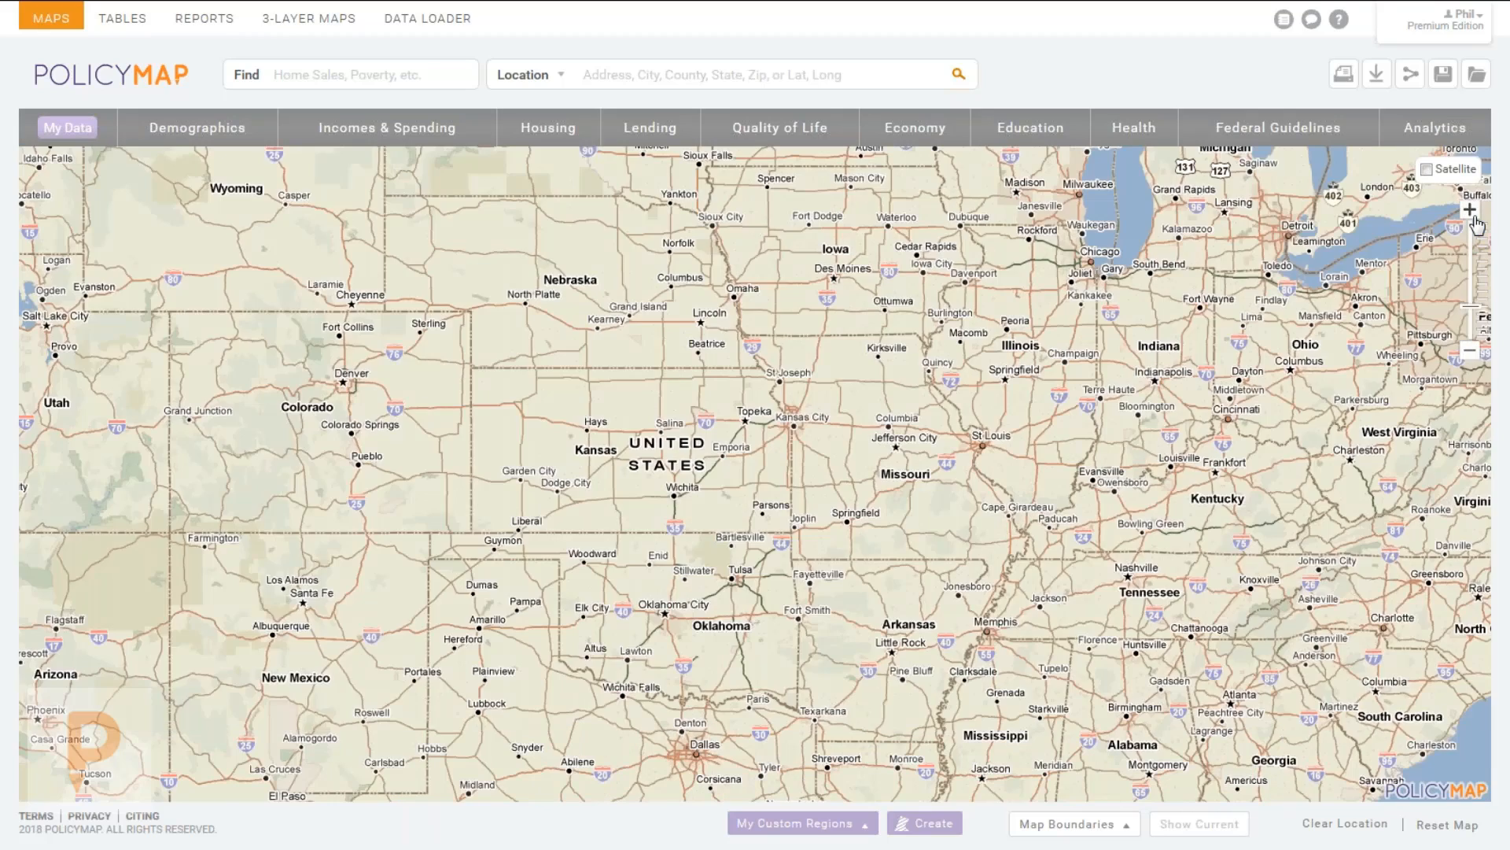
left_click(1473, 217)
left_click(1474, 216)
left_click(1474, 216)
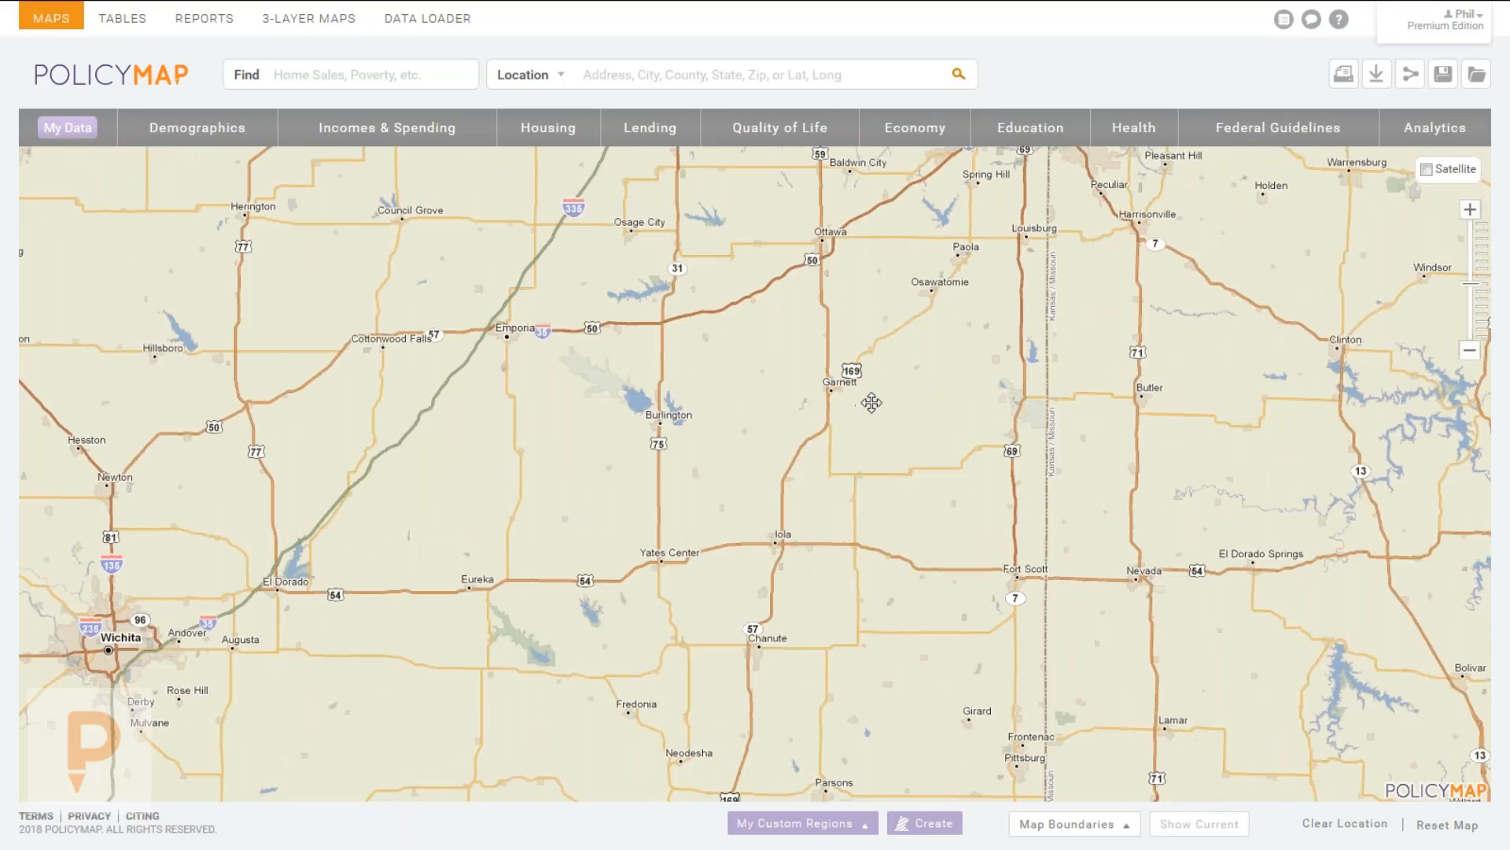
scroll(866, 475, "down", 1)
scroll(819, 506, "down", 1)
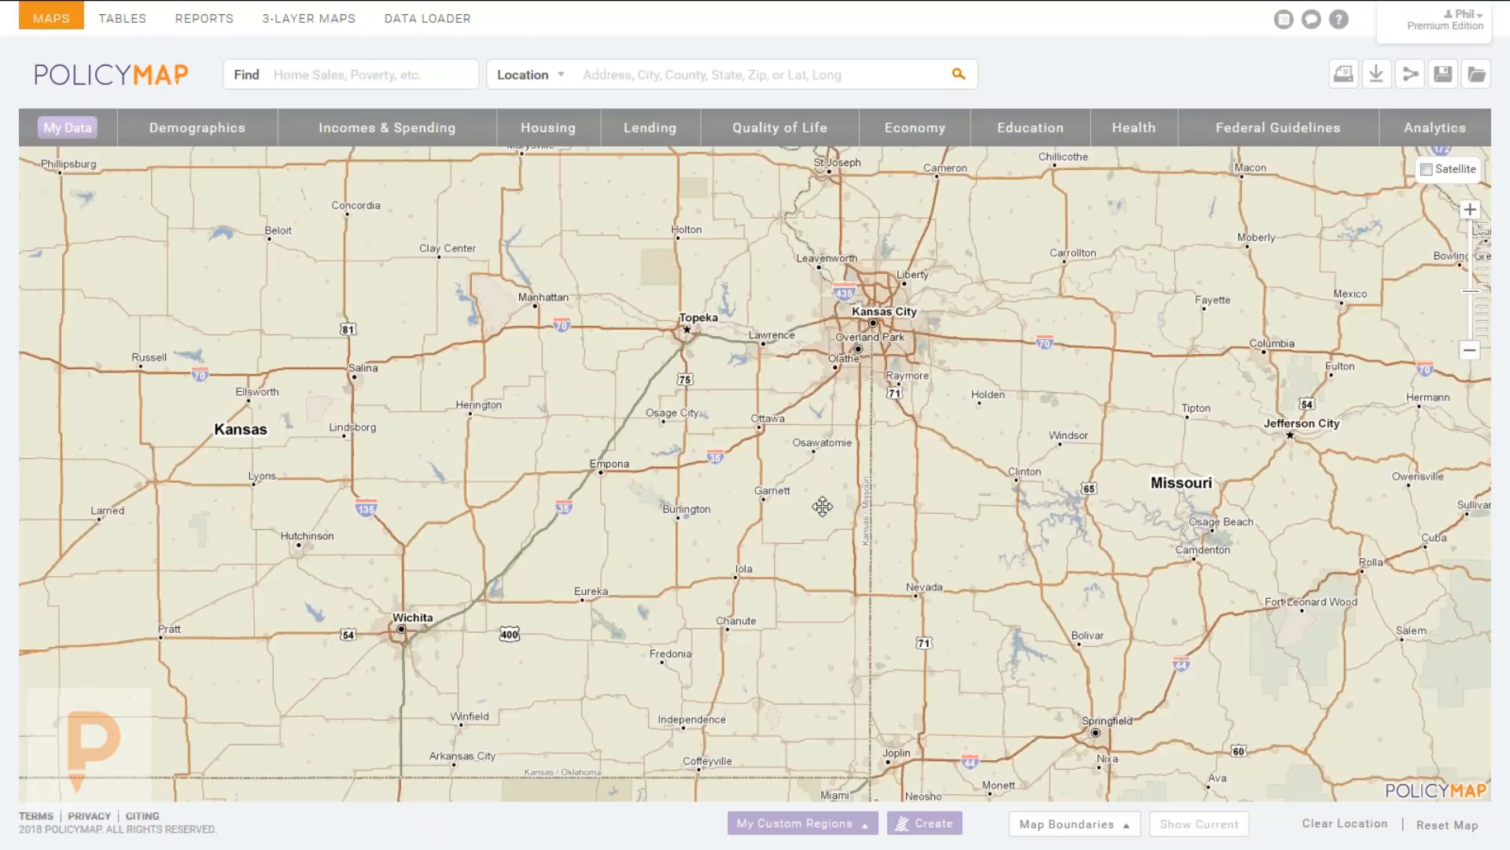
scroll(775, 472, "down", 2)
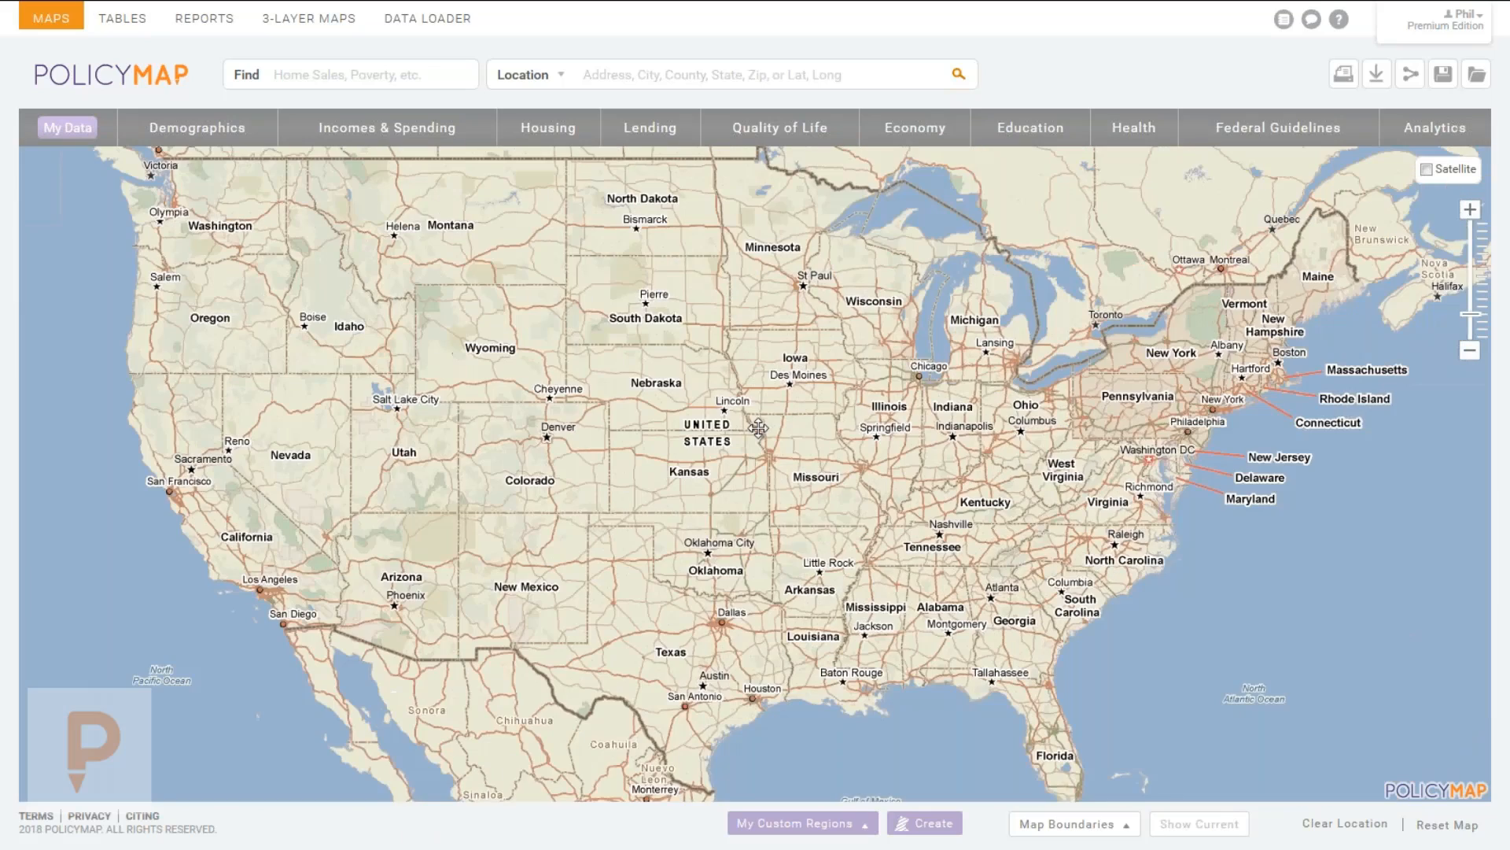
left_click_drag(759, 428, 785, 434)
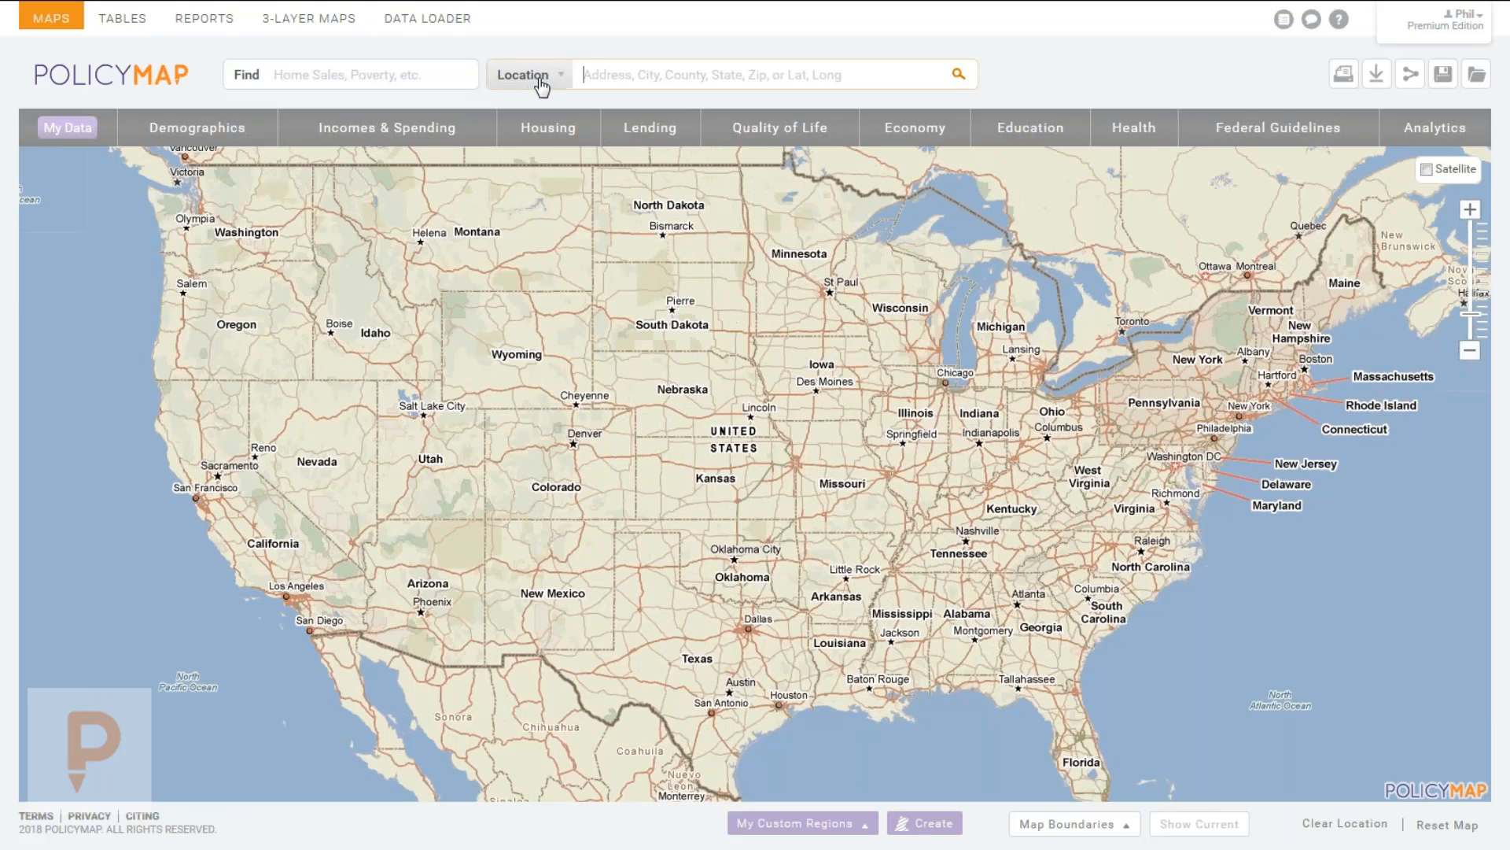
Search for a Philadelphia street address, dismiss its popup, and zoom out to the surrounding region.
left_click(631, 82)
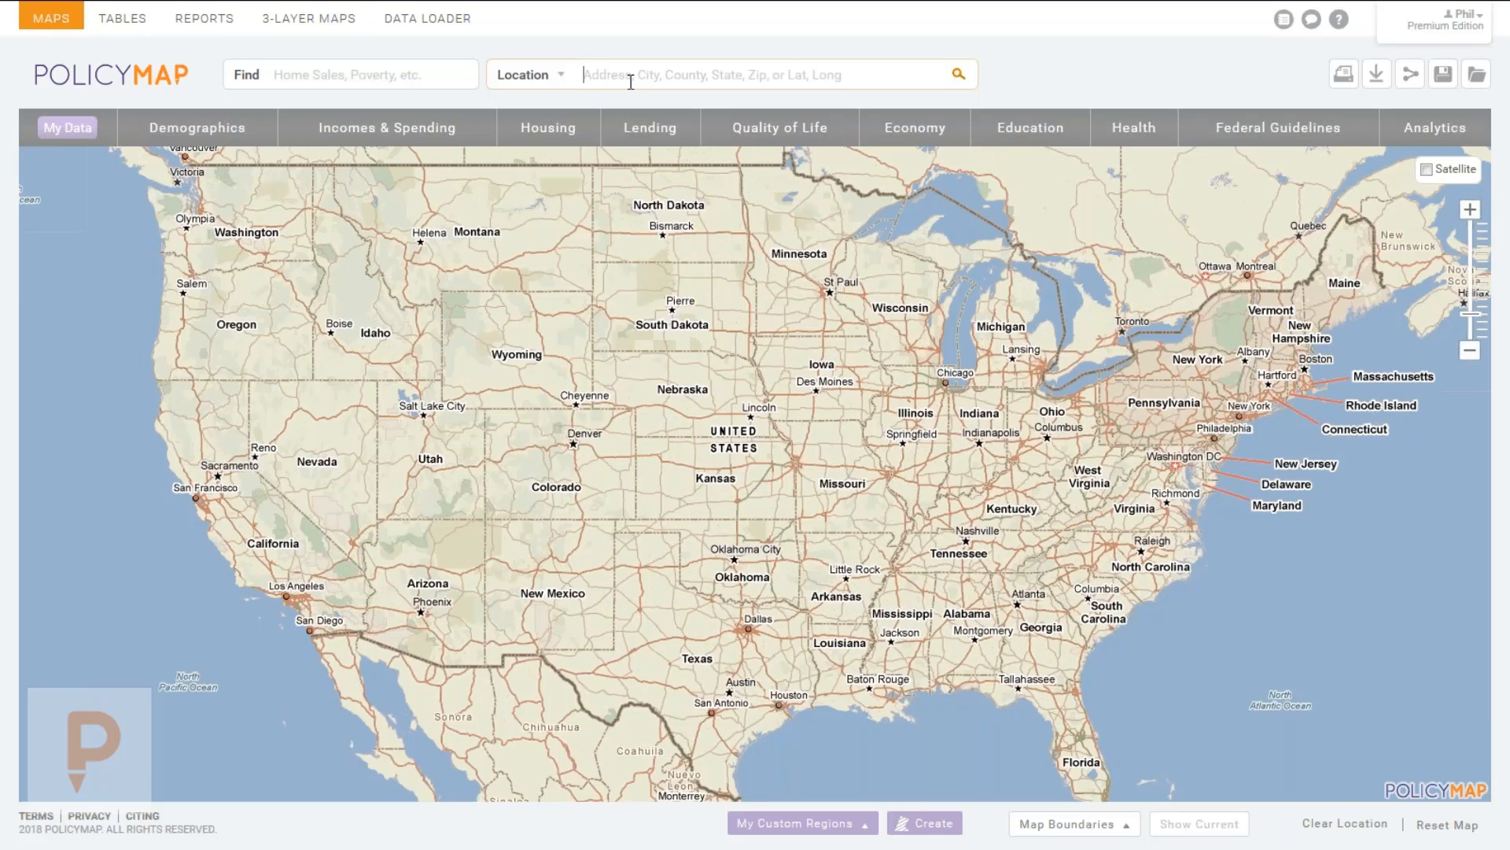
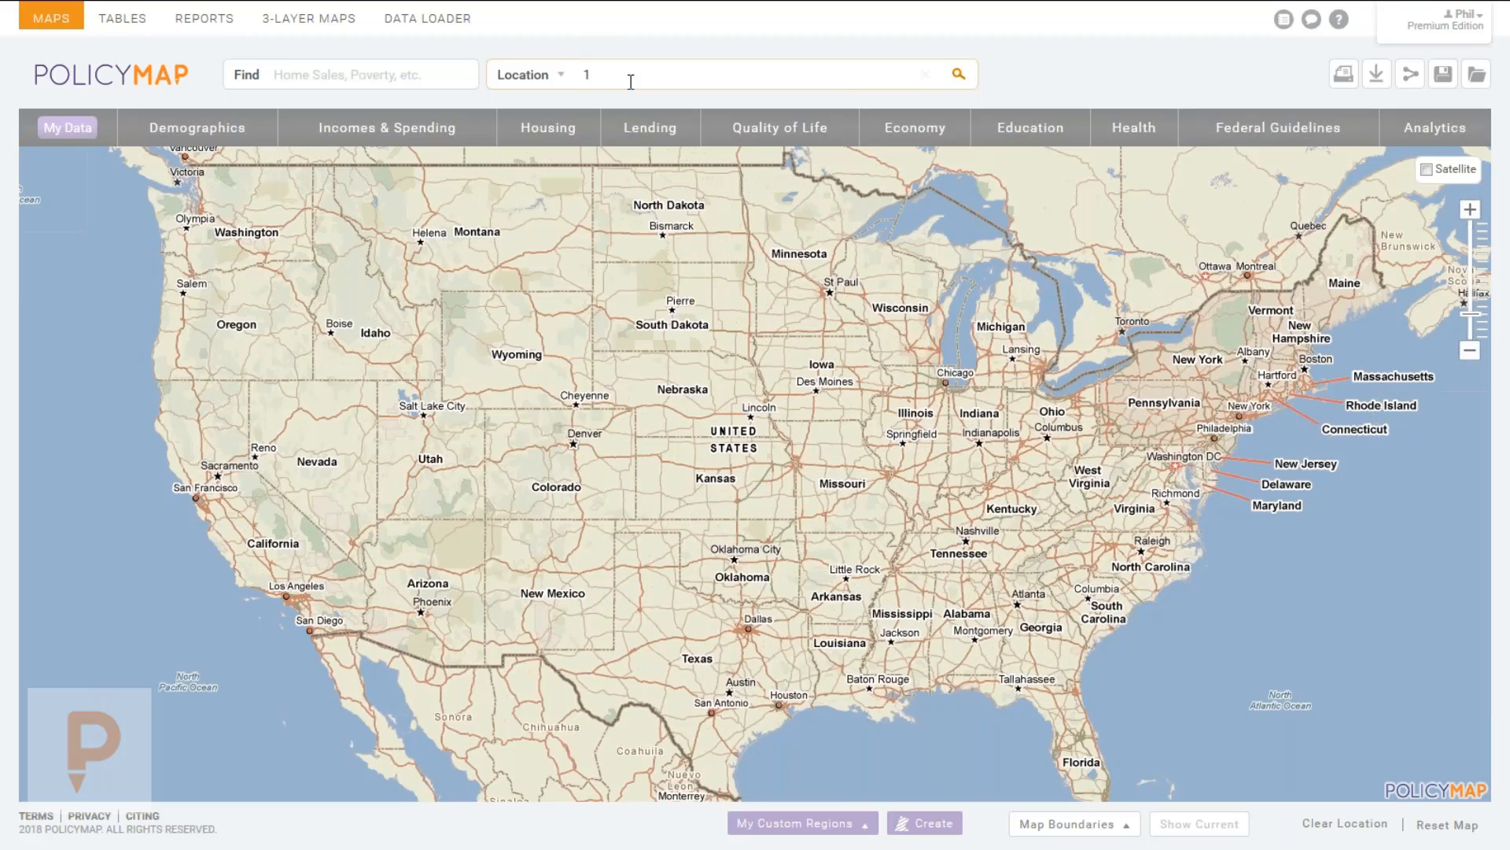
key("Return")
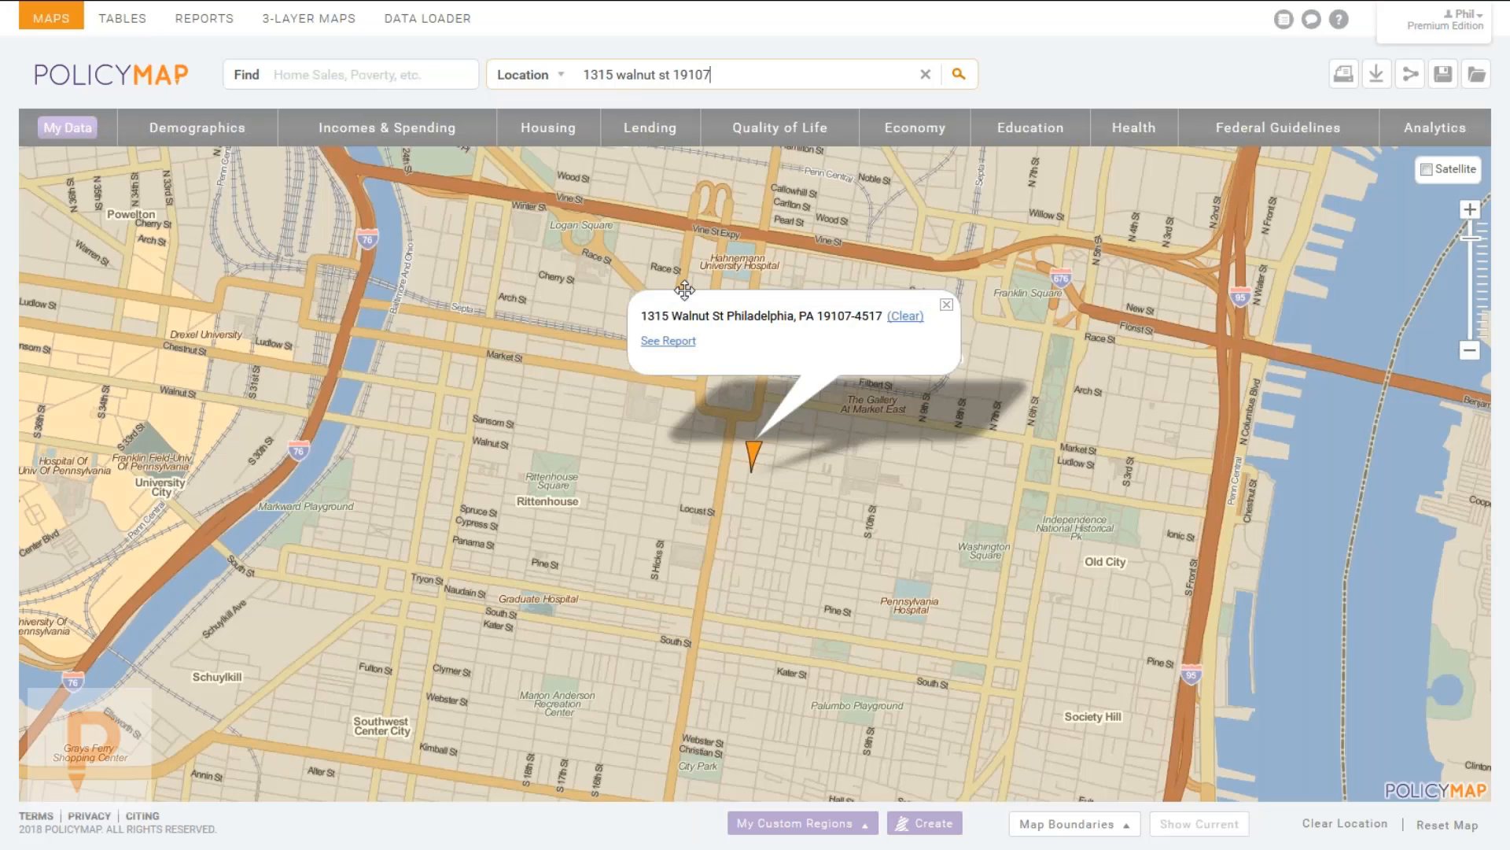
left_click(946, 305)
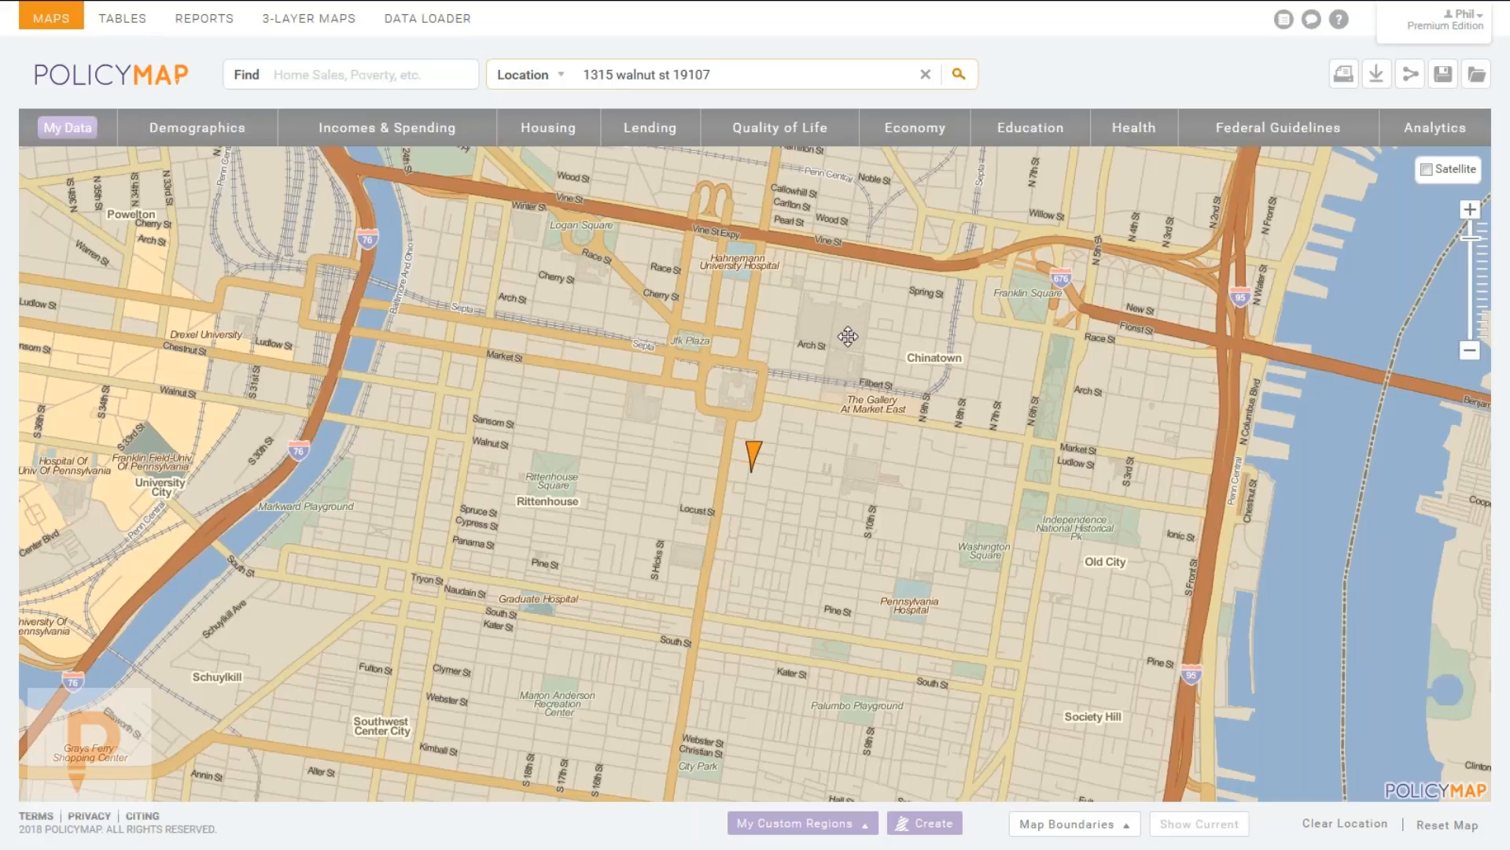
mouse_move(912, 373)
left_mouse_down()
mouse_move(1025, 357)
mouse_move(1125, 482)
left_mouse_up()
scroll(1125, 481, "down", 2)
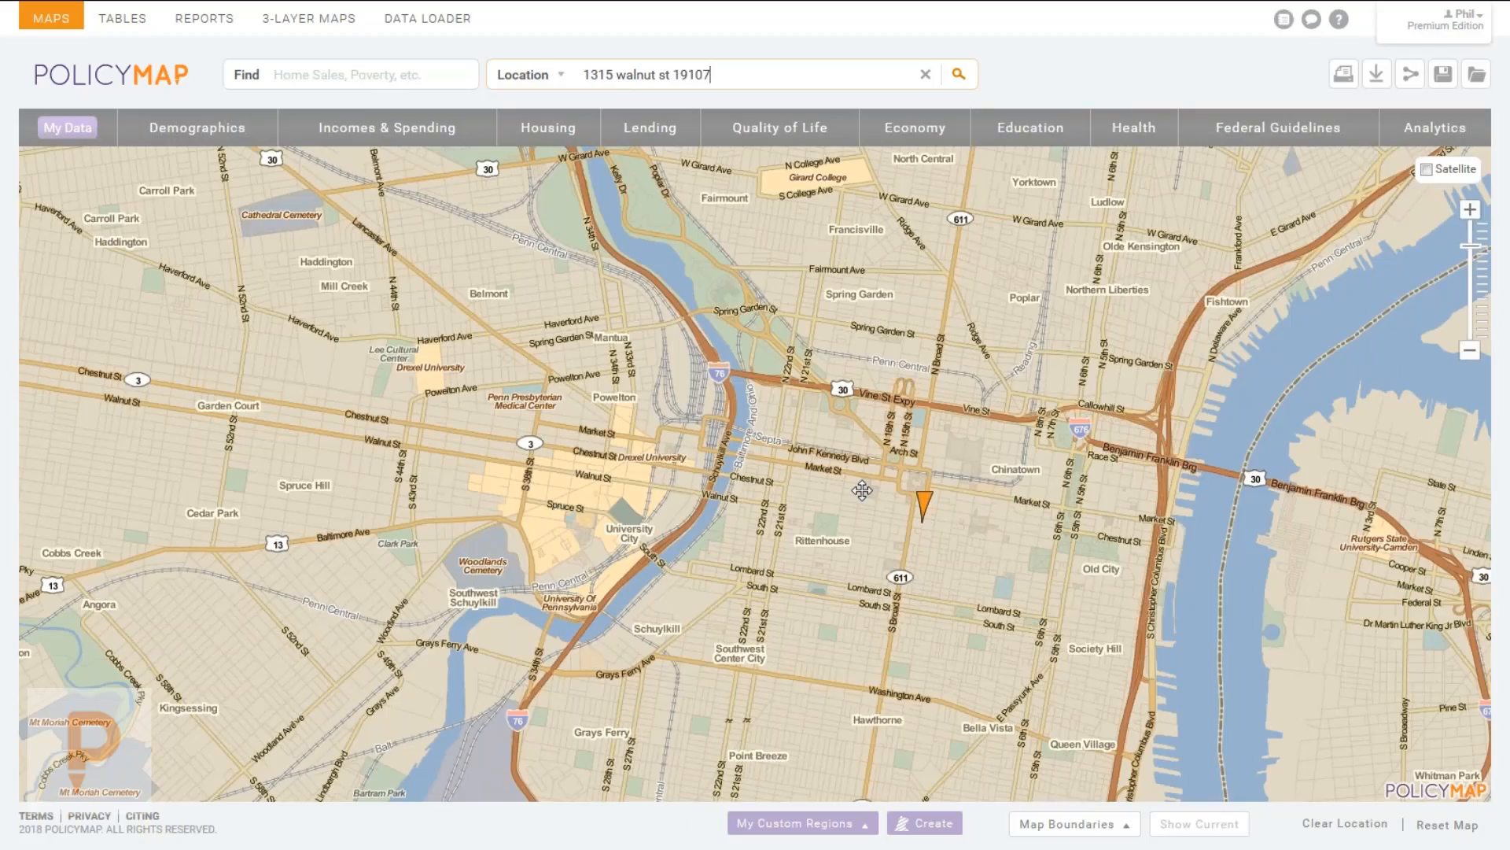
scroll(856, 403, "down", 1)
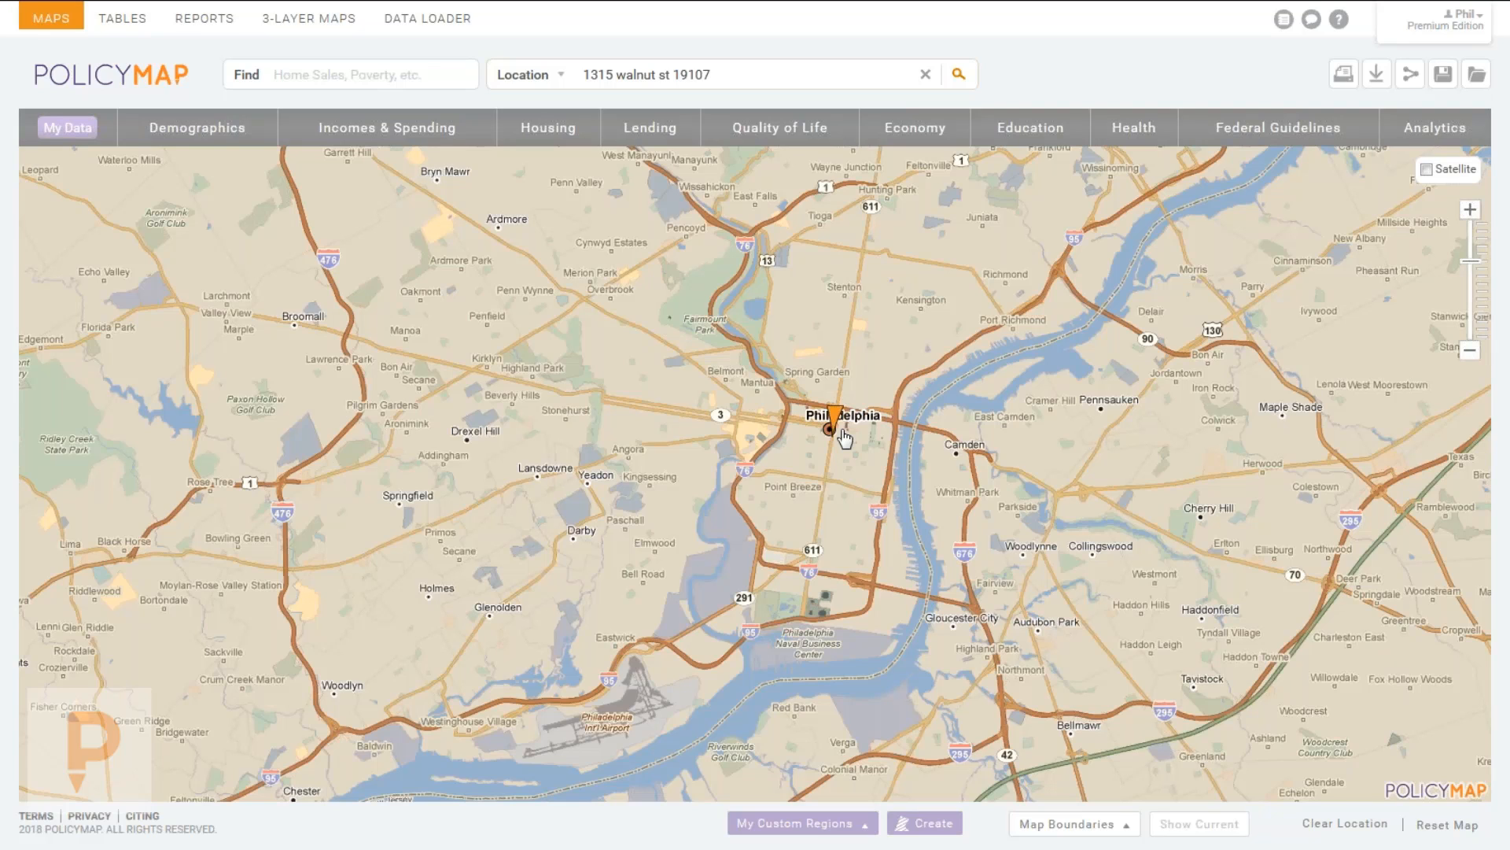
Clear the searched address marker, then jump to zip code 19107 and close its popup.
left_click(837, 401)
left_click(987, 281)
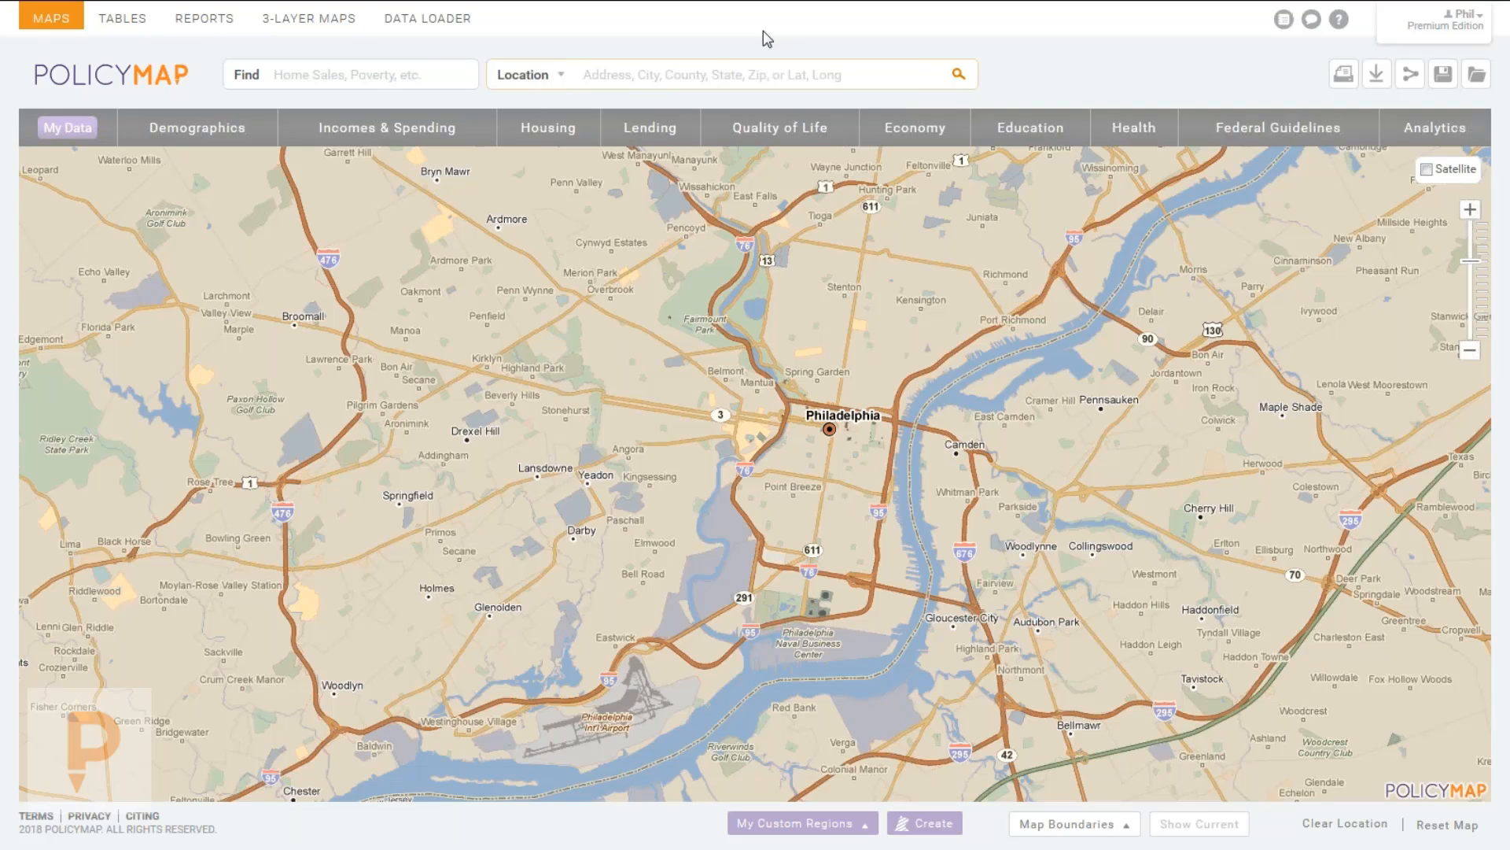
type("19107")
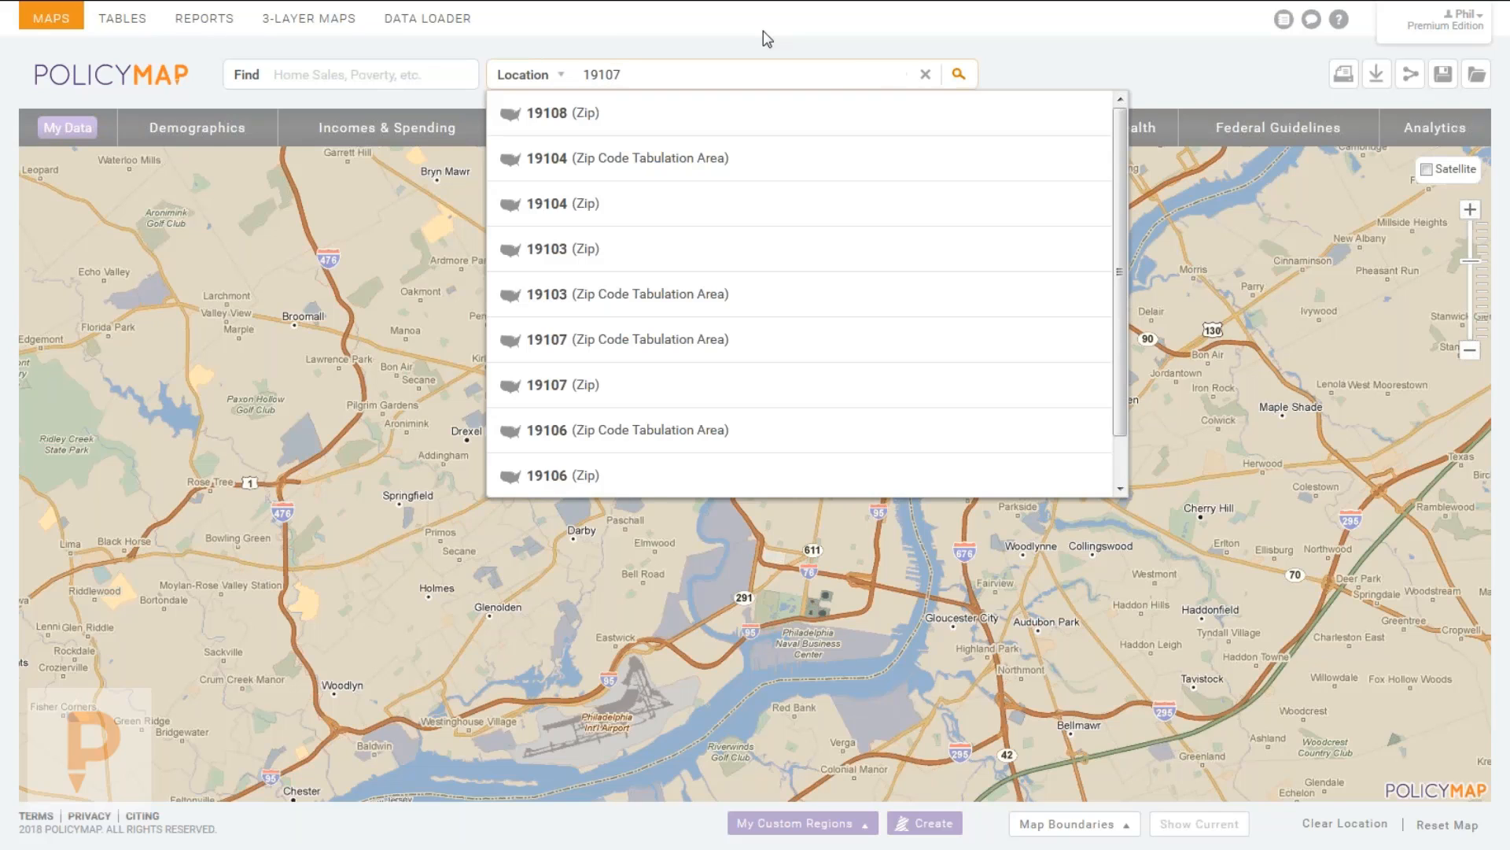
key("Return")
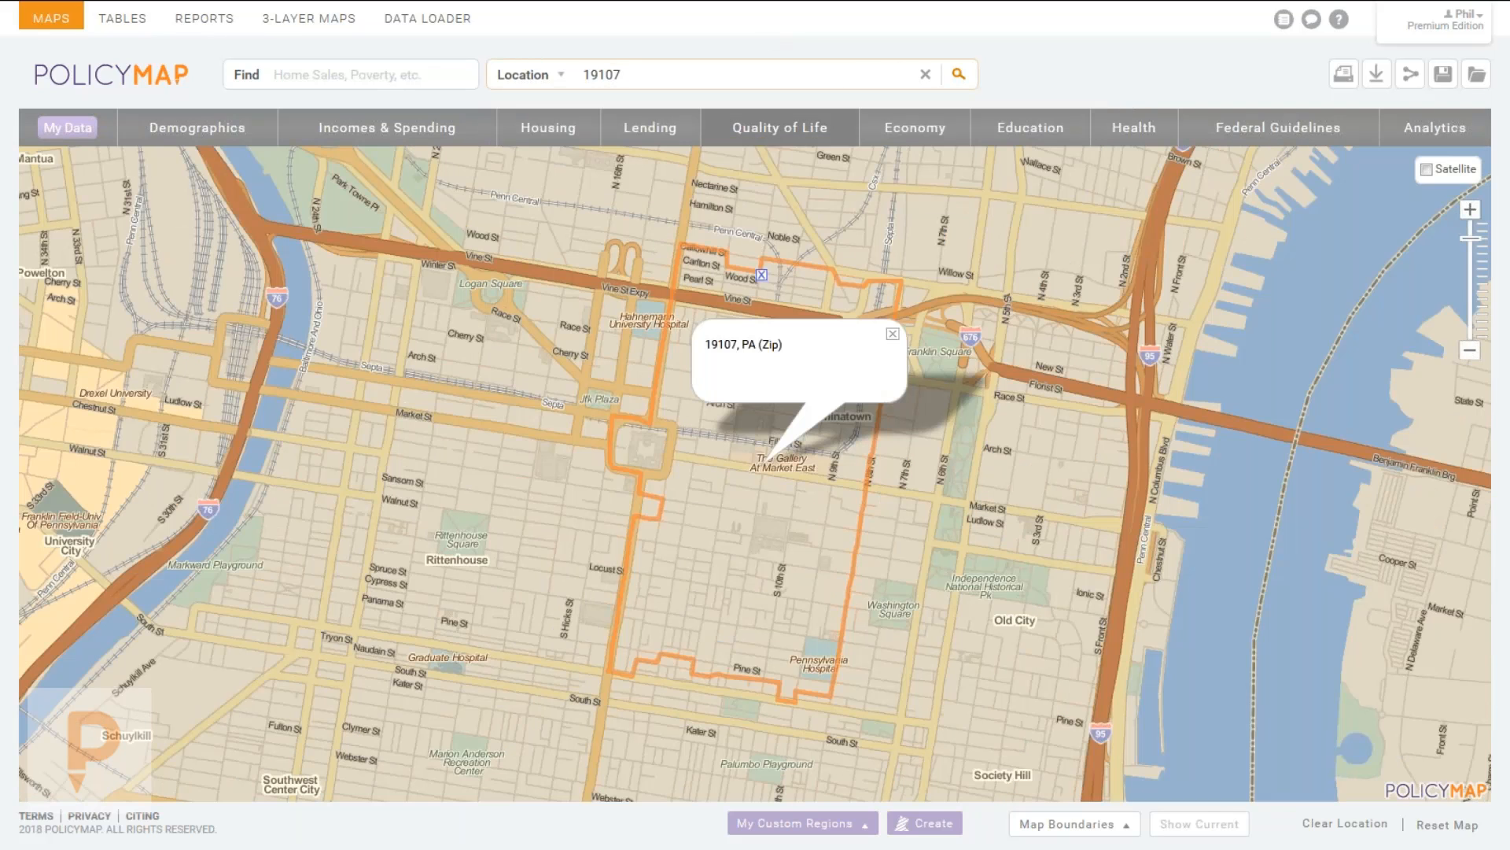
left_click(892, 337)
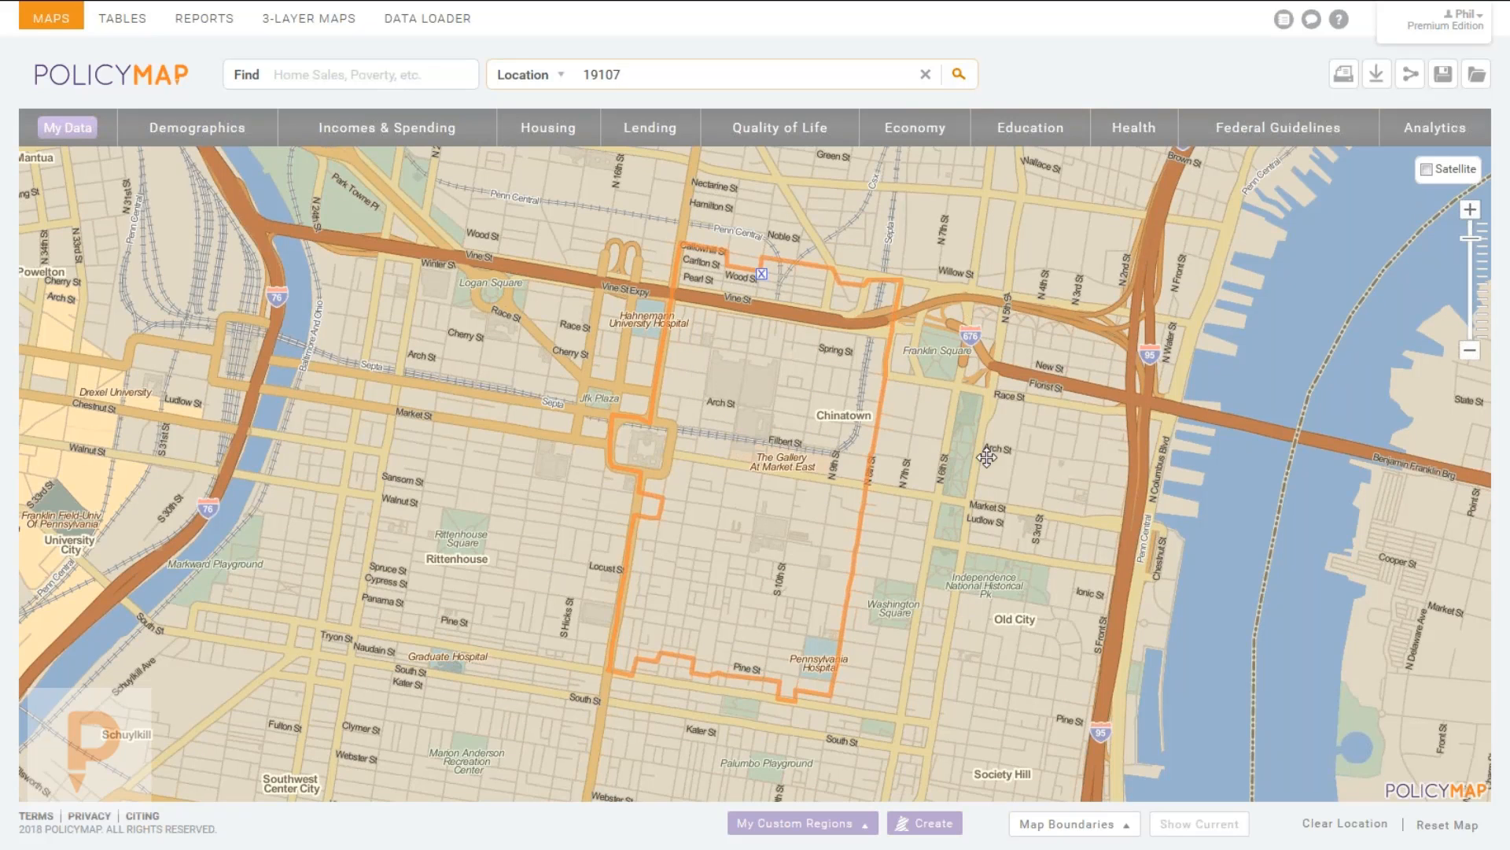
Pan around the surrounding neighbourhoods and clear the zip 19107 search from the map.
scroll(753, 512, "down", 1)
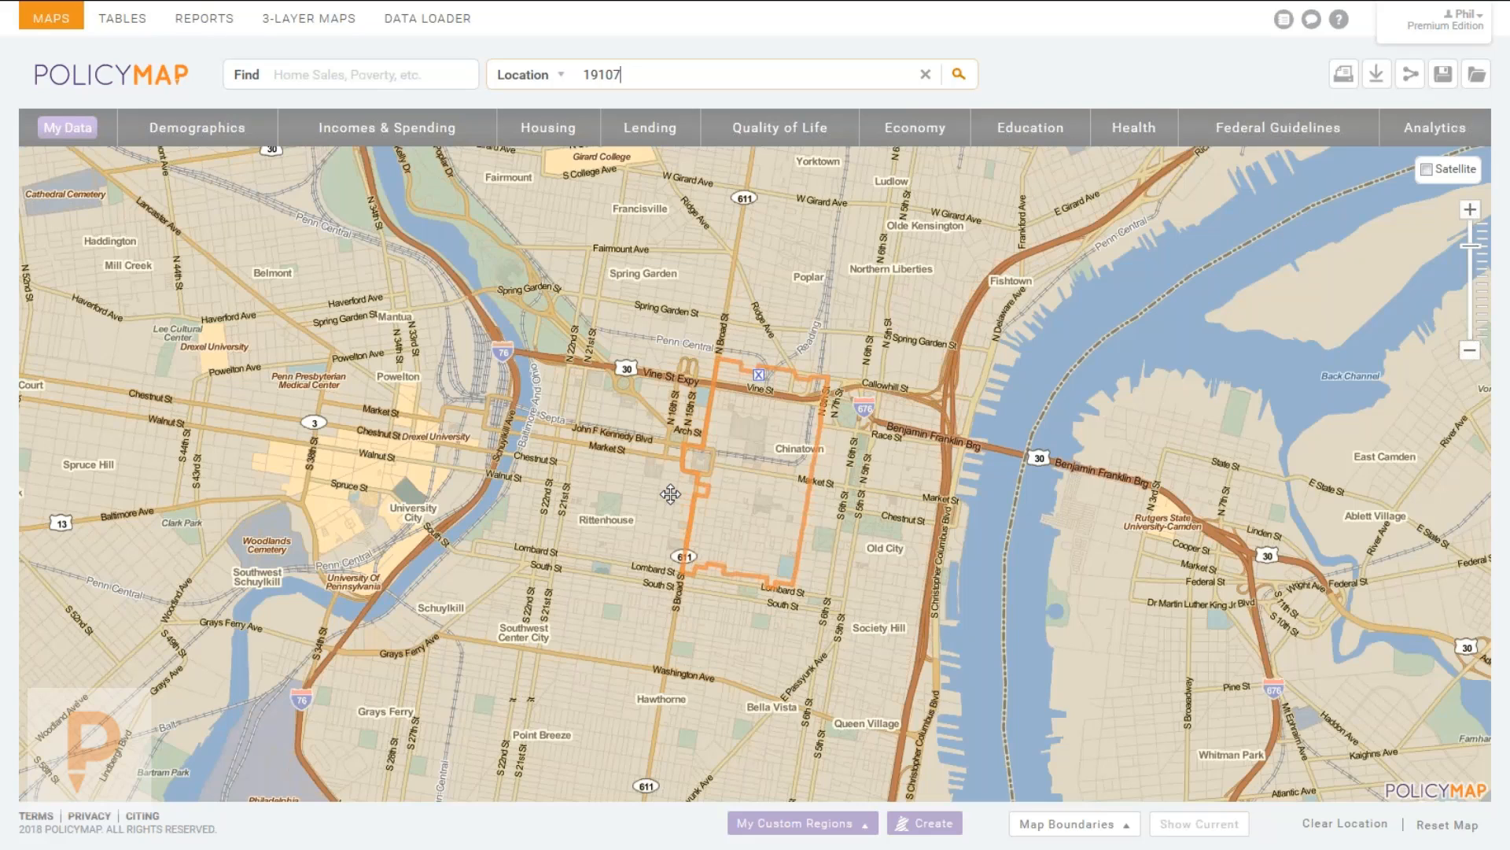
mouse_move(757, 387)
left_mouse_down()
mouse_move(868, 424)
mouse_move(1117, 416)
mouse_move(723, 346)
mouse_move(708, 299)
mouse_move(758, 321)
left_mouse_up()
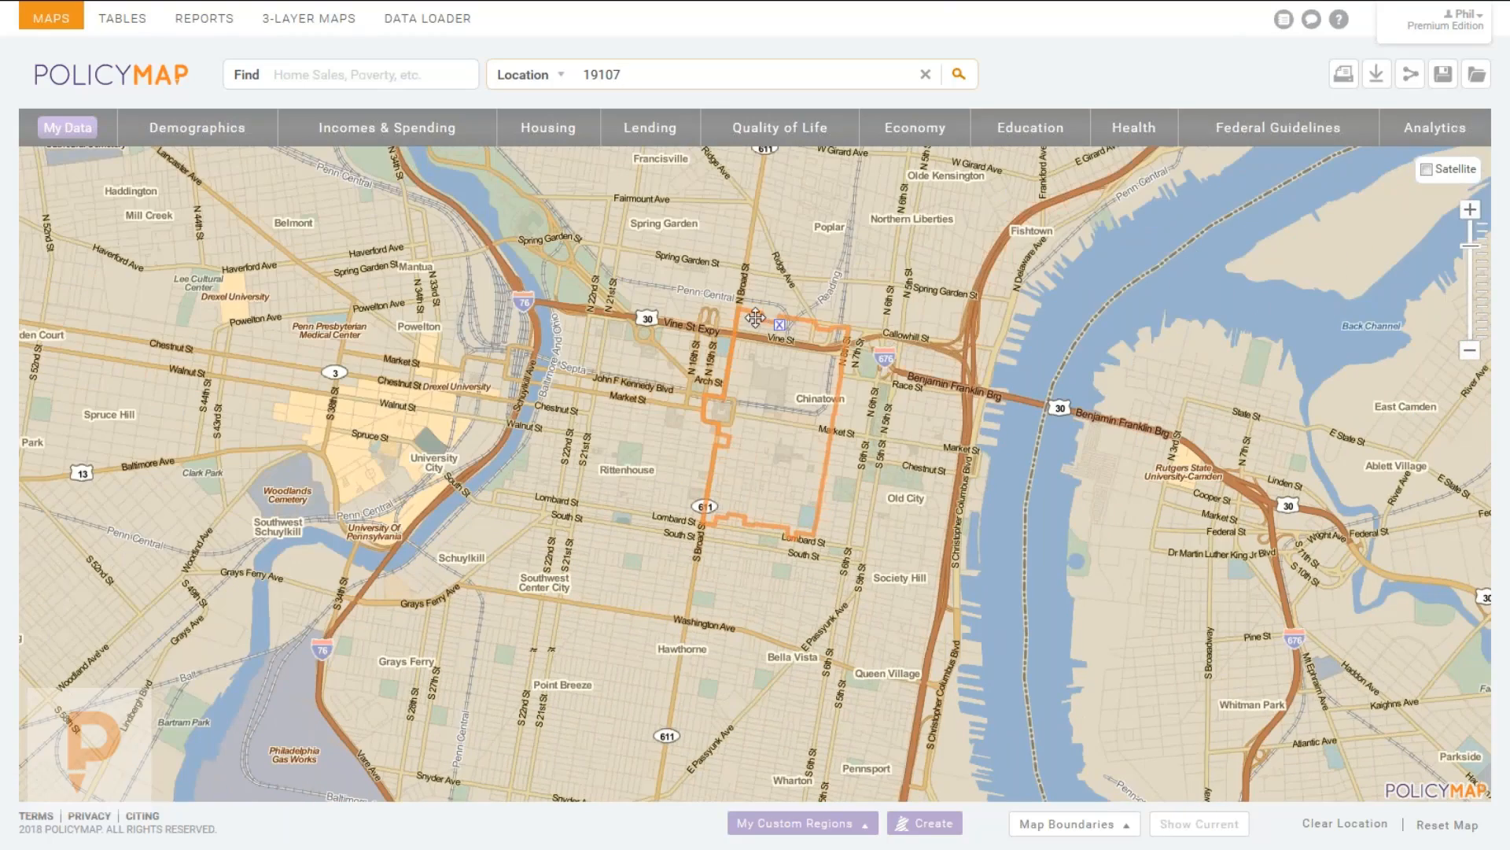
mouse_move(974, 25)
left_click(925, 75)
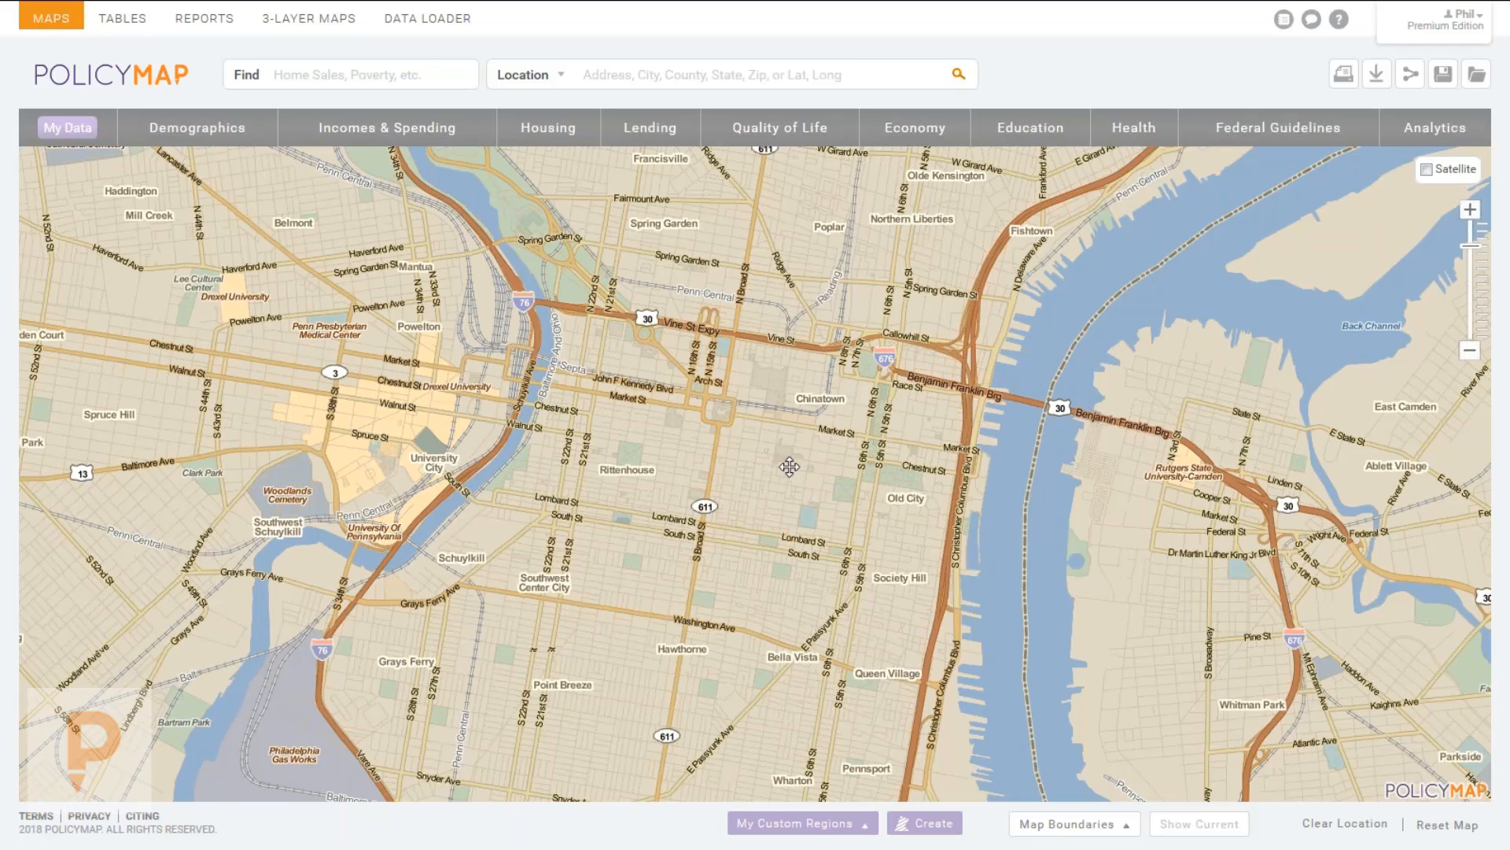
left_click(760, 448)
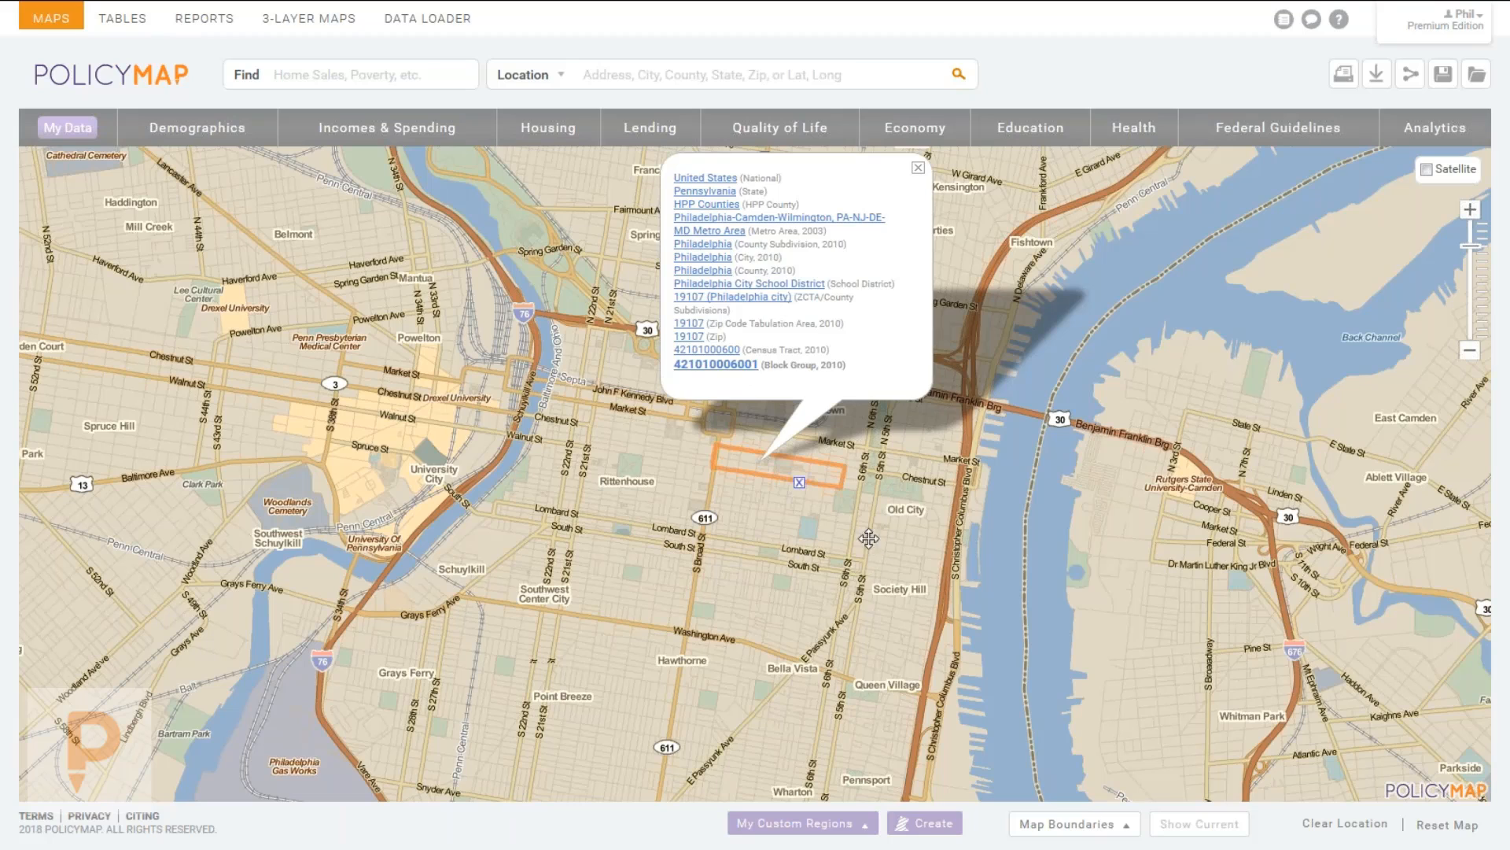
left_click(870, 532)
left_click(830, 612)
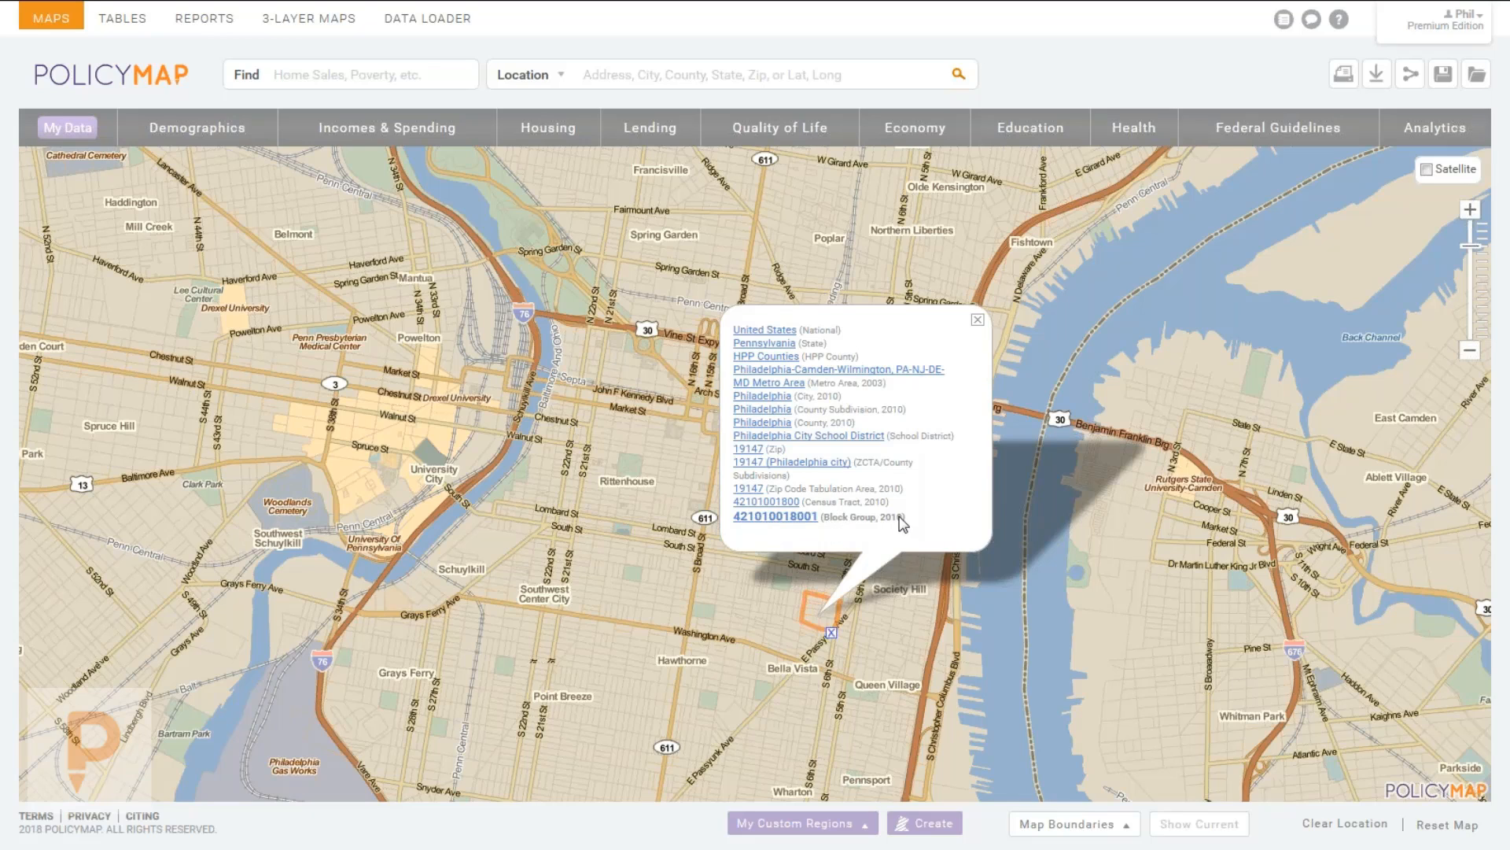
left_click_drag(899, 517, 822, 520)
left_click_drag(1098, 594, 984, 505)
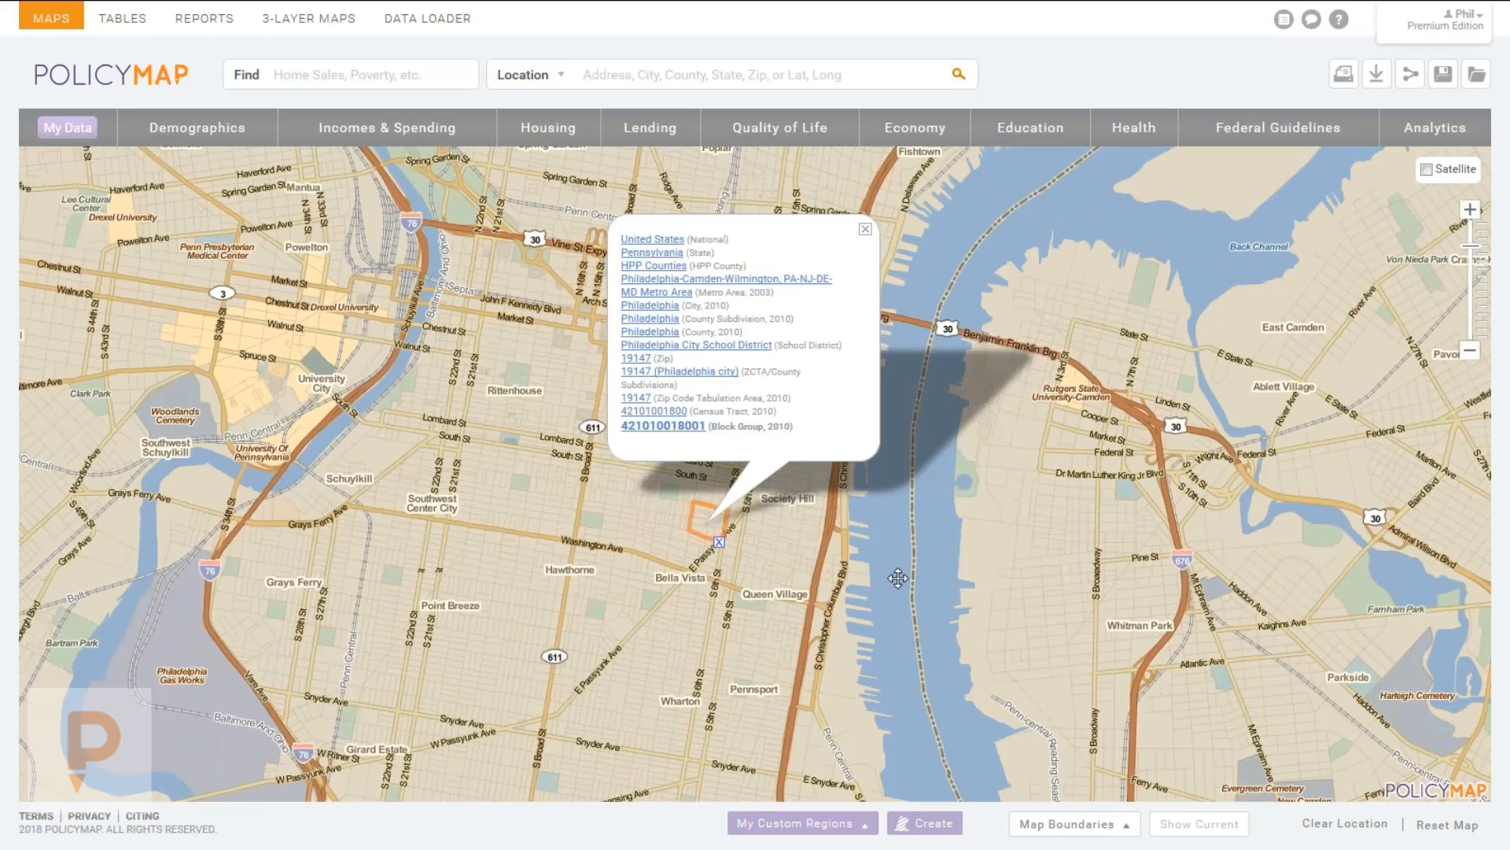
left_click(992, 453)
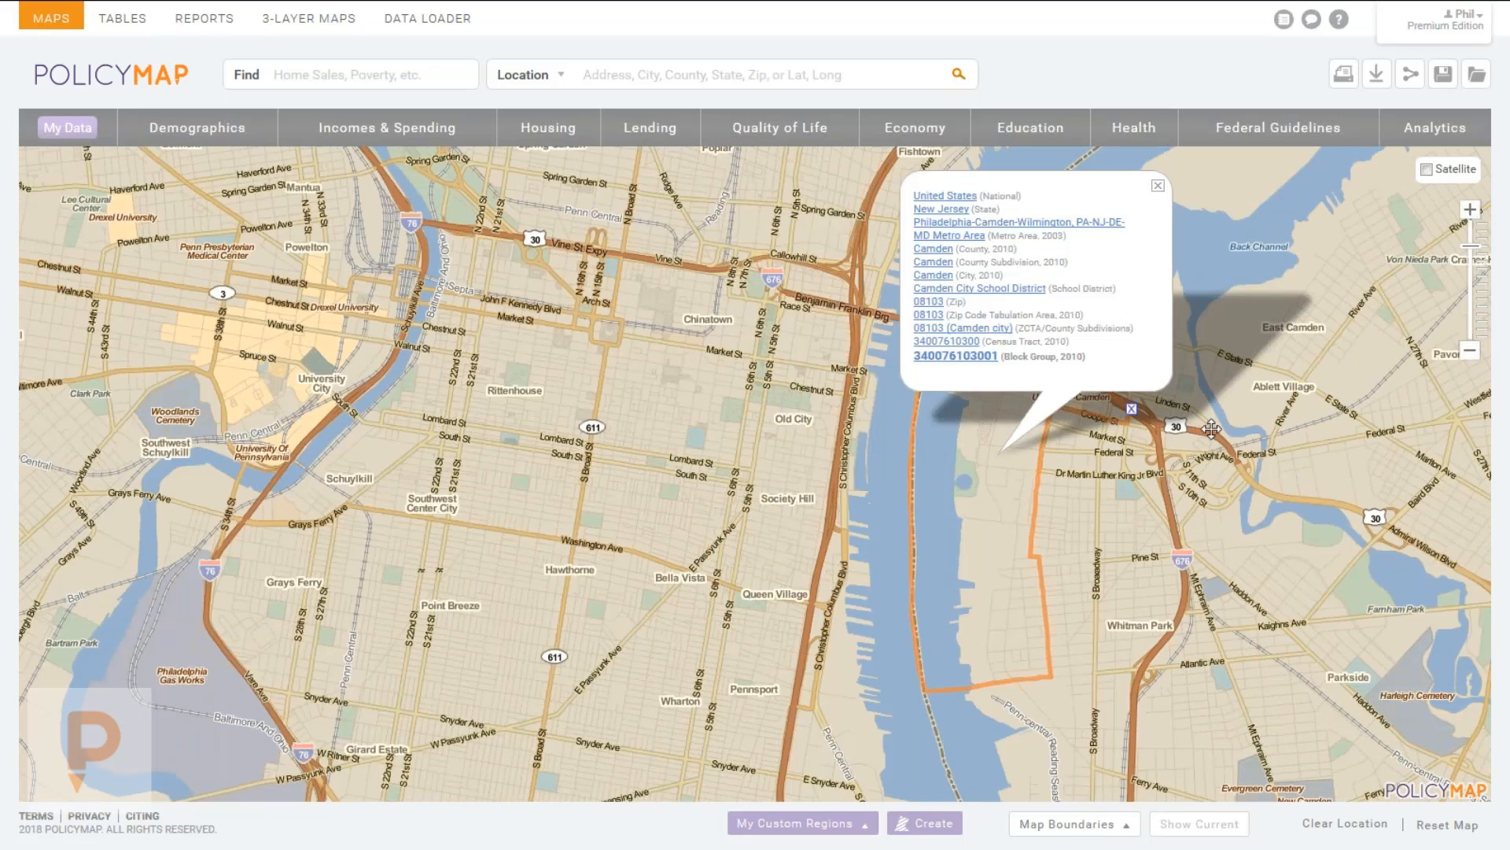
left_click(1158, 187)
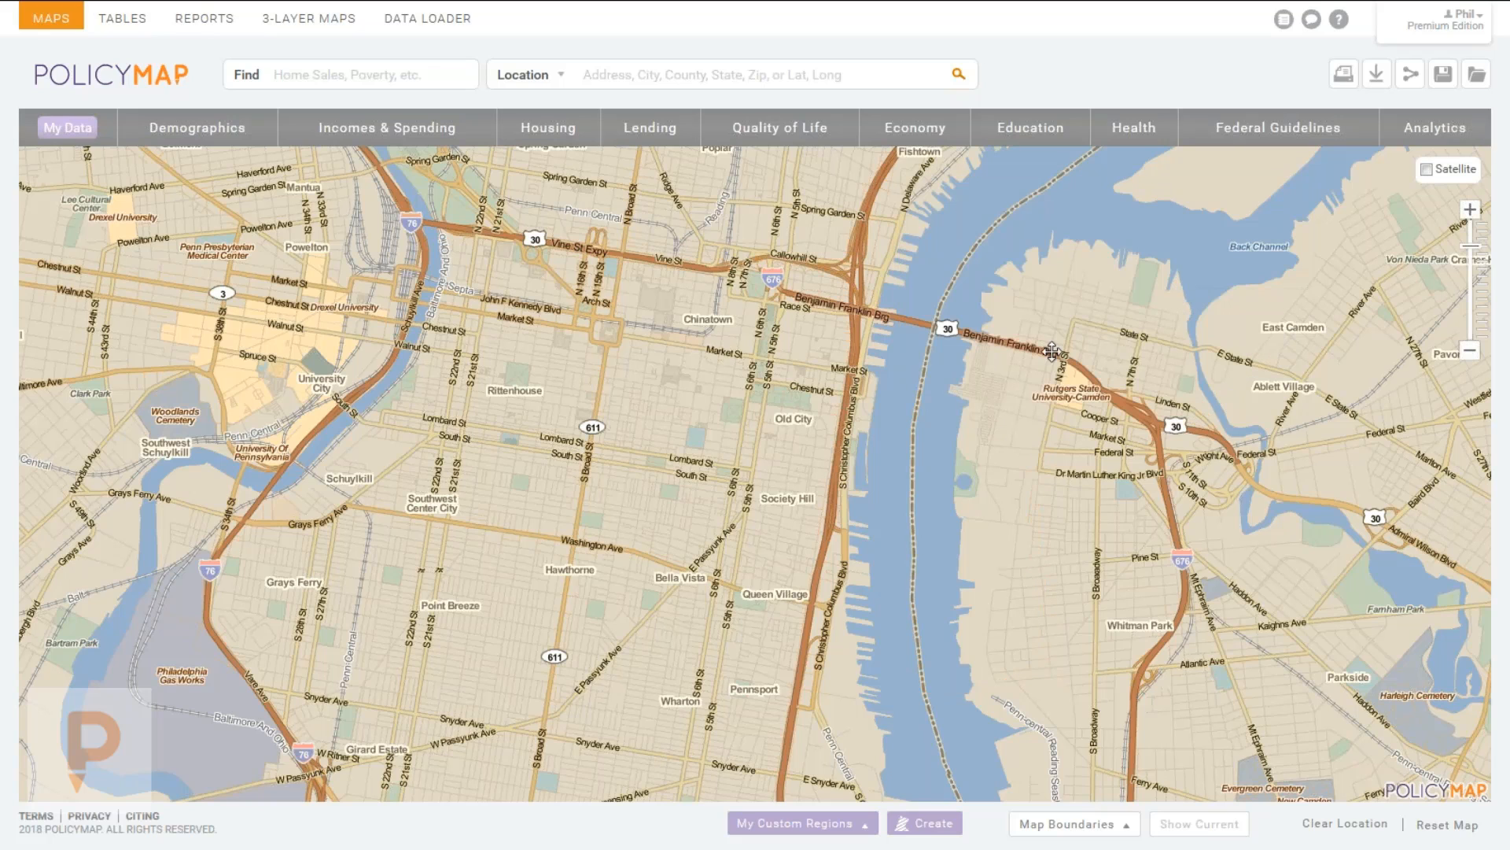
left_click(1052, 352)
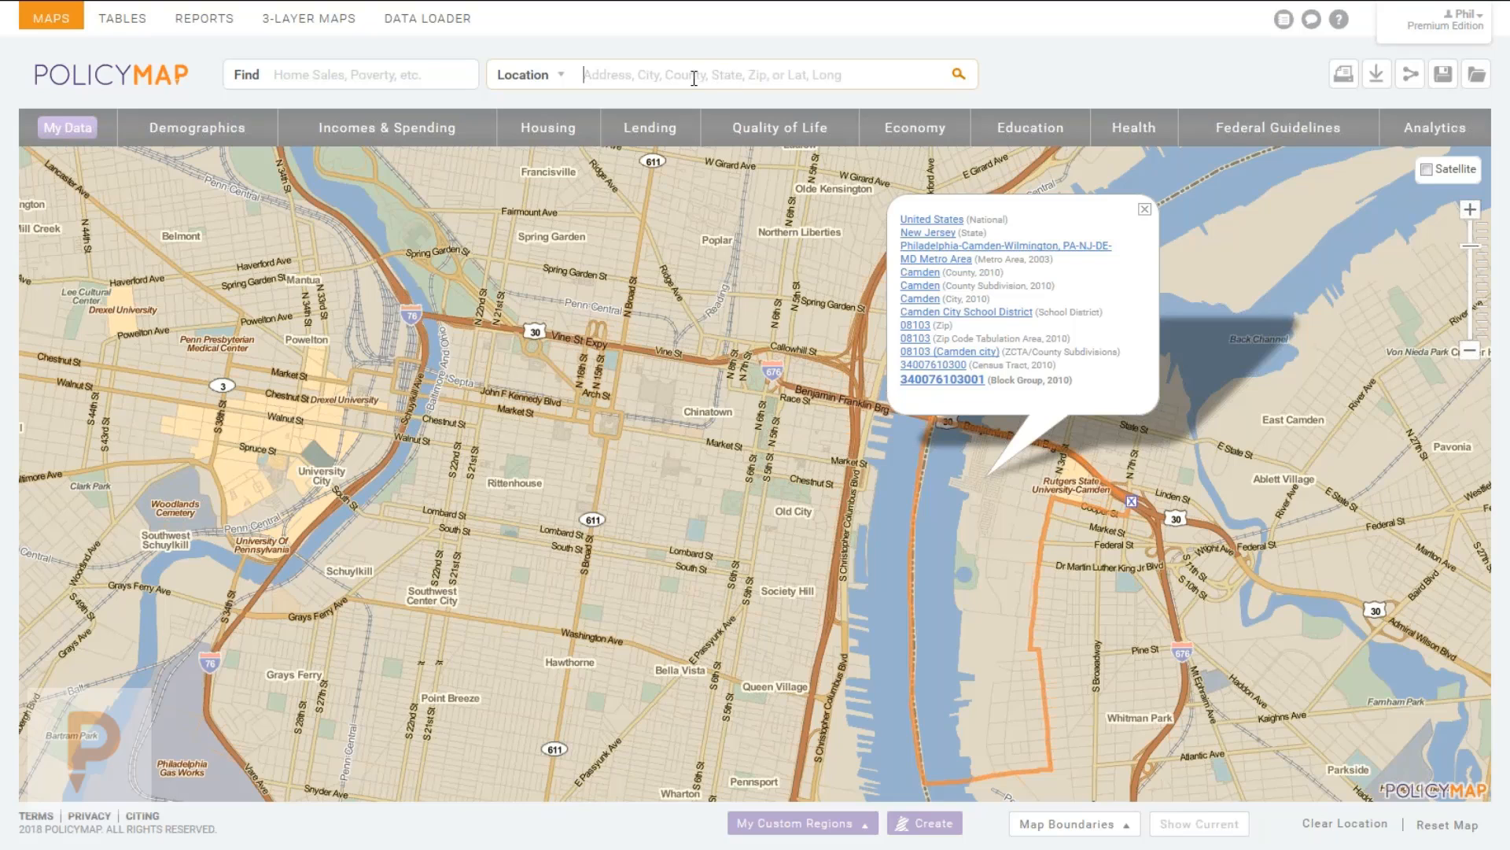
left_click(542, 79)
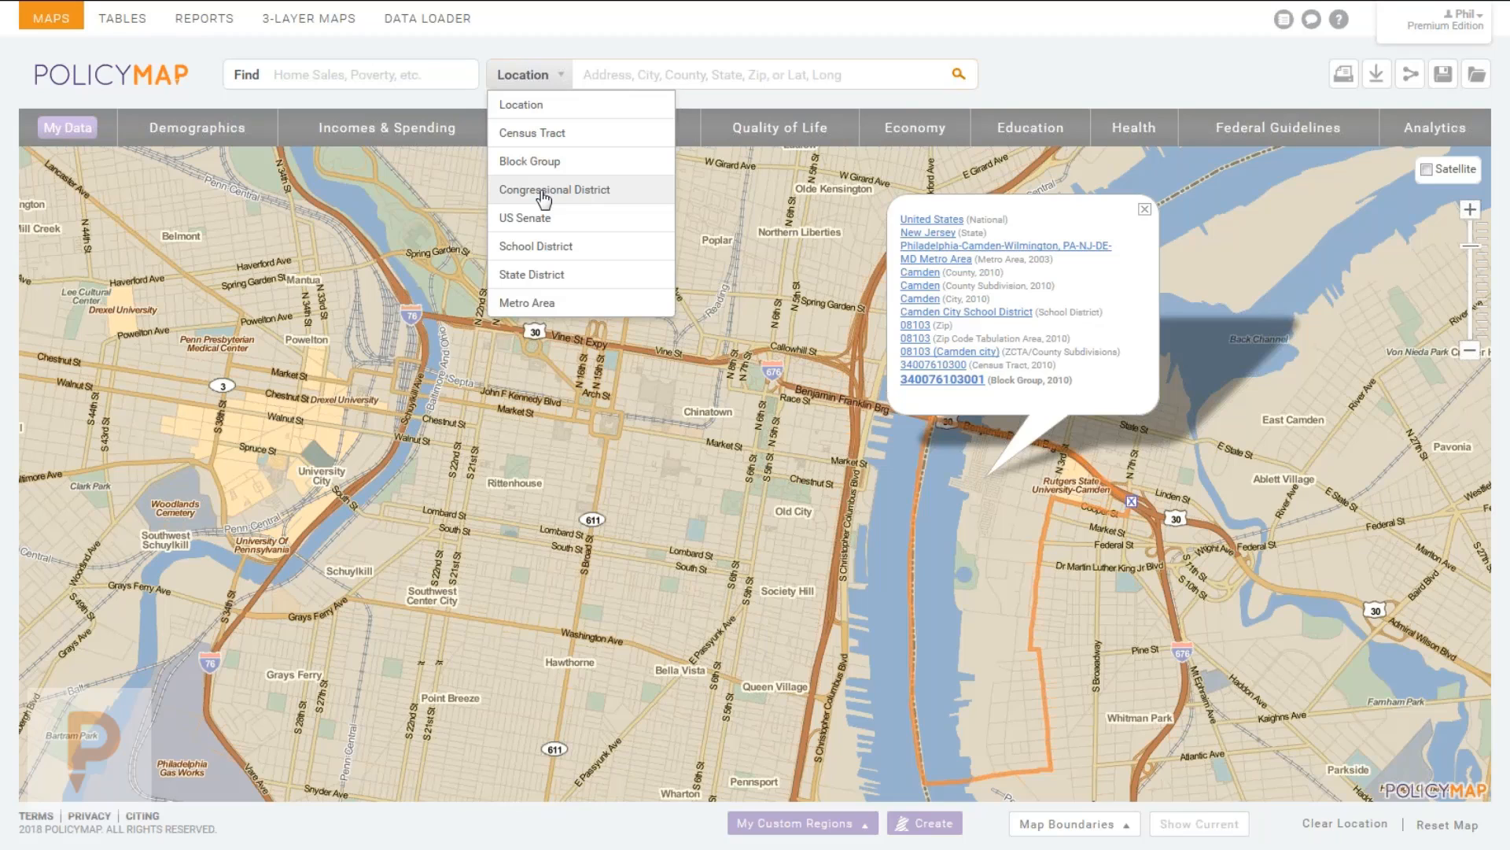
Search by State District, switch to the lower house, and go to California Assembly District 4.
left_click(532, 274)
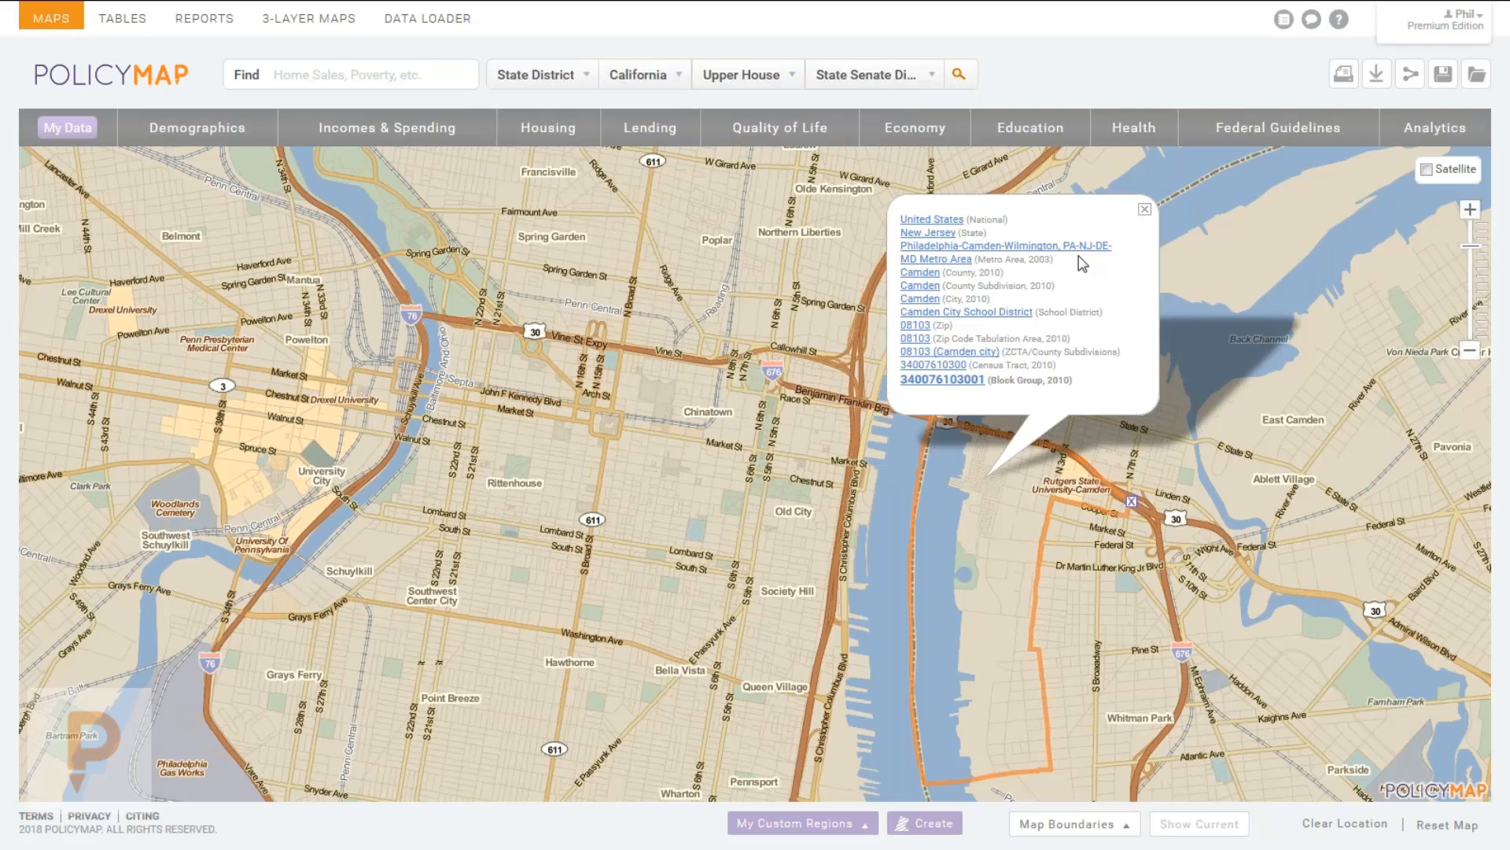
left_click(1146, 211)
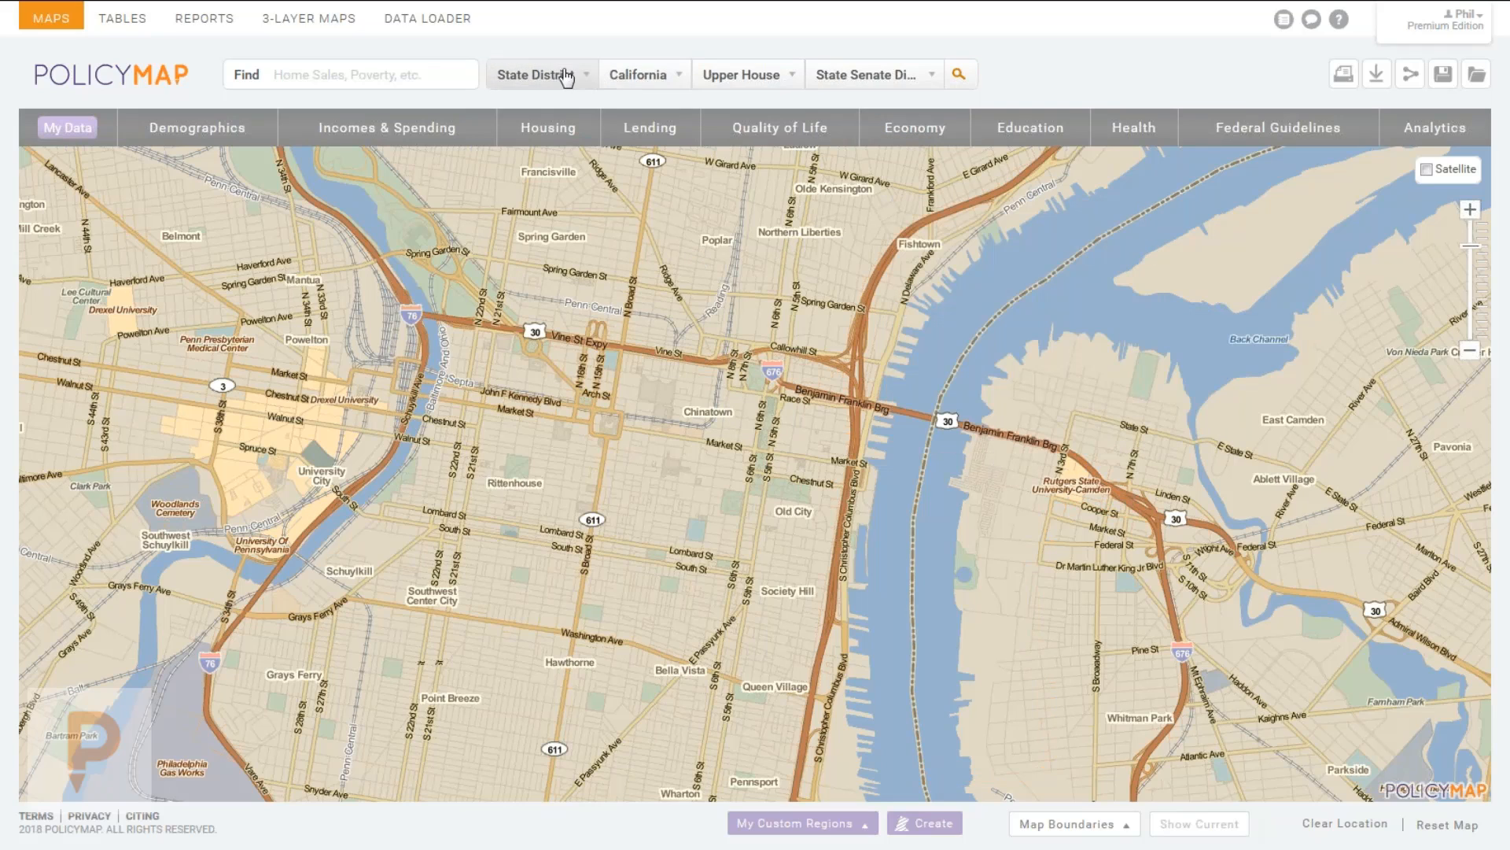
left_click(646, 75)
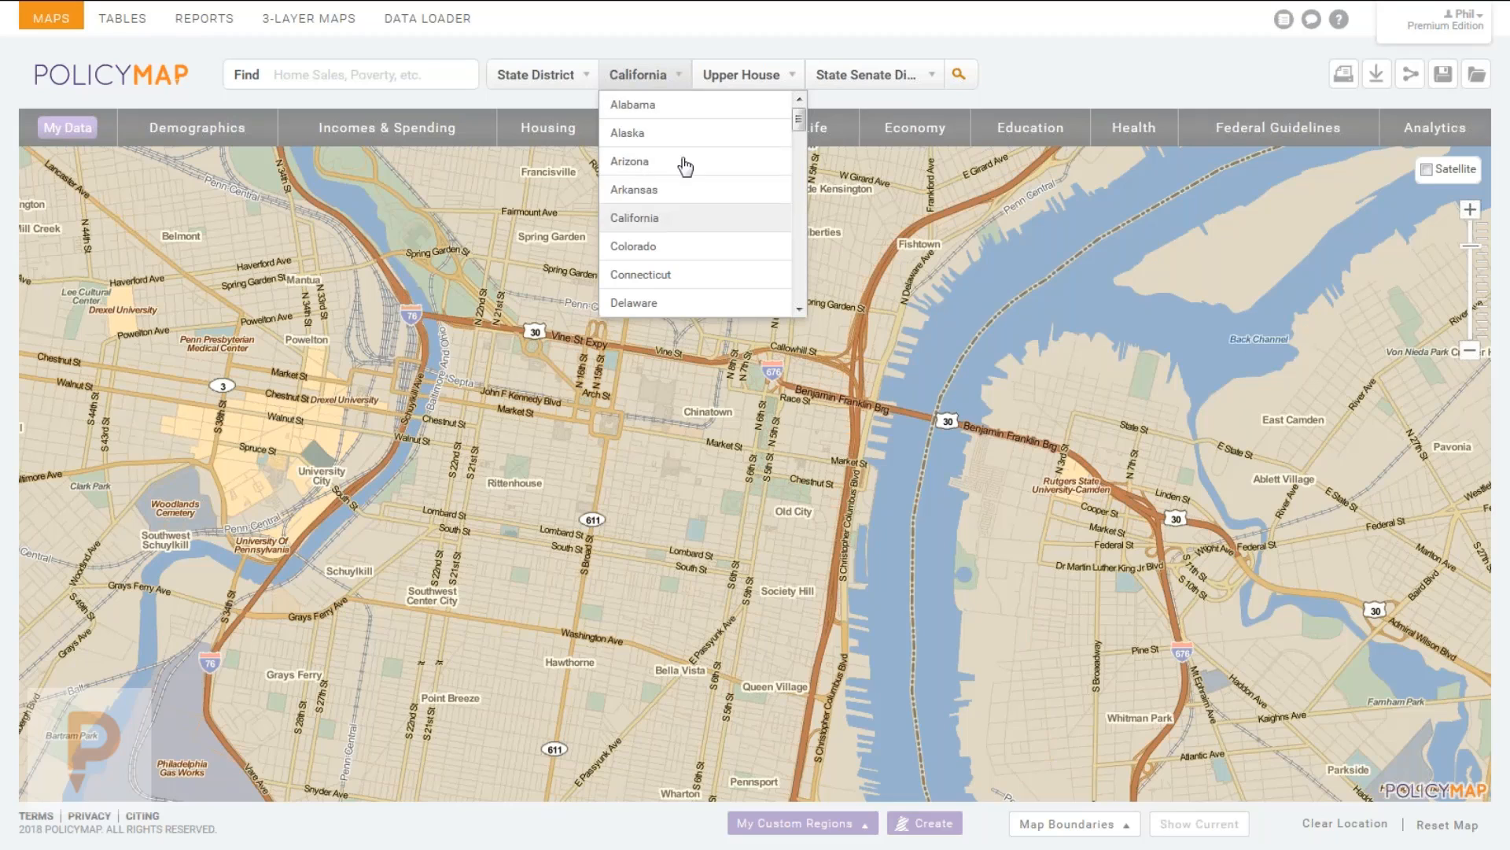
left_click(743, 85)
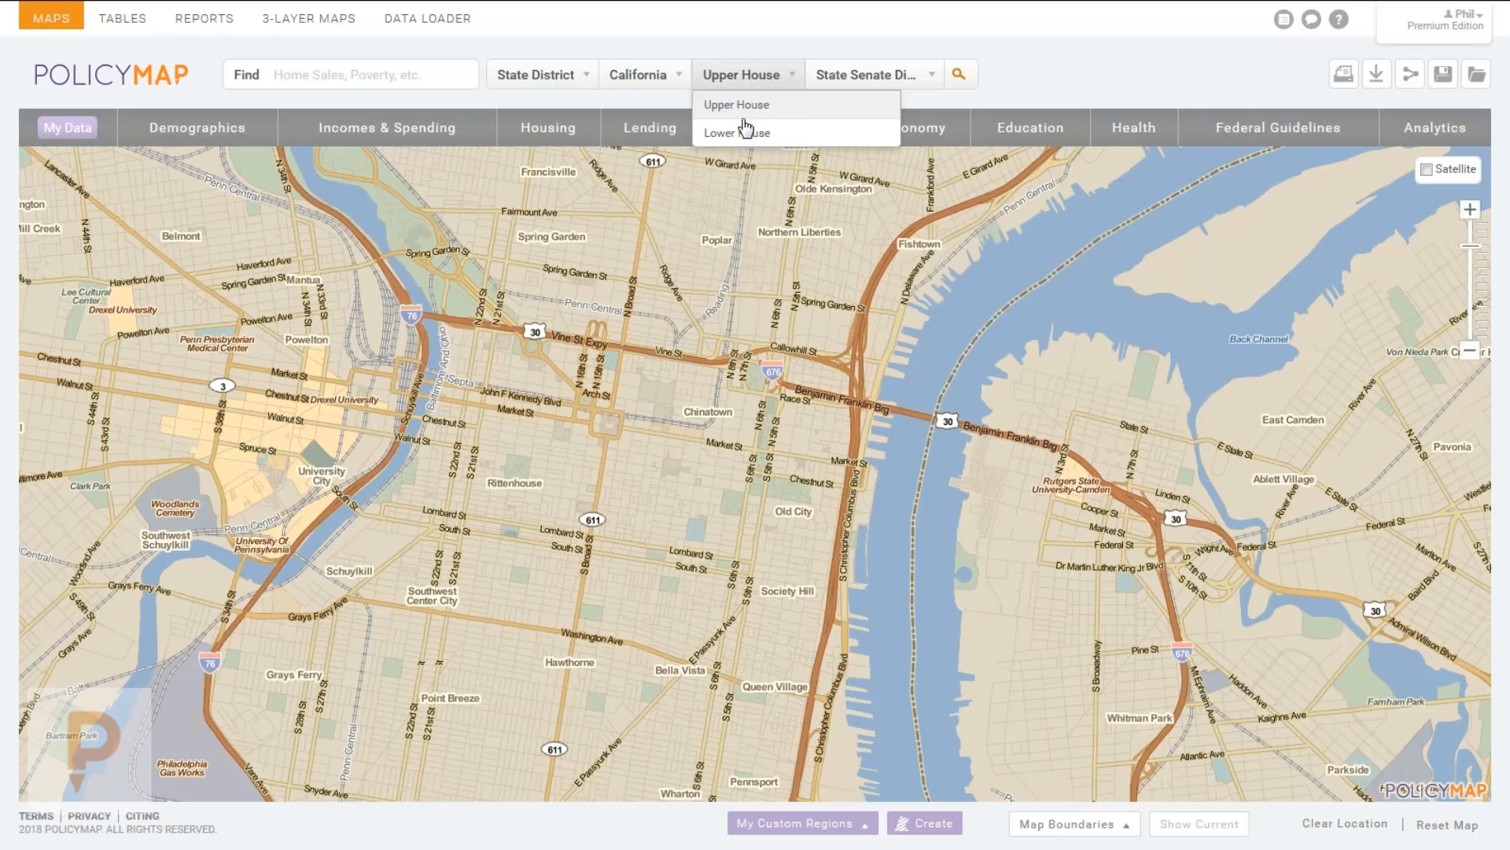
left_click(748, 131)
left_click(882, 78)
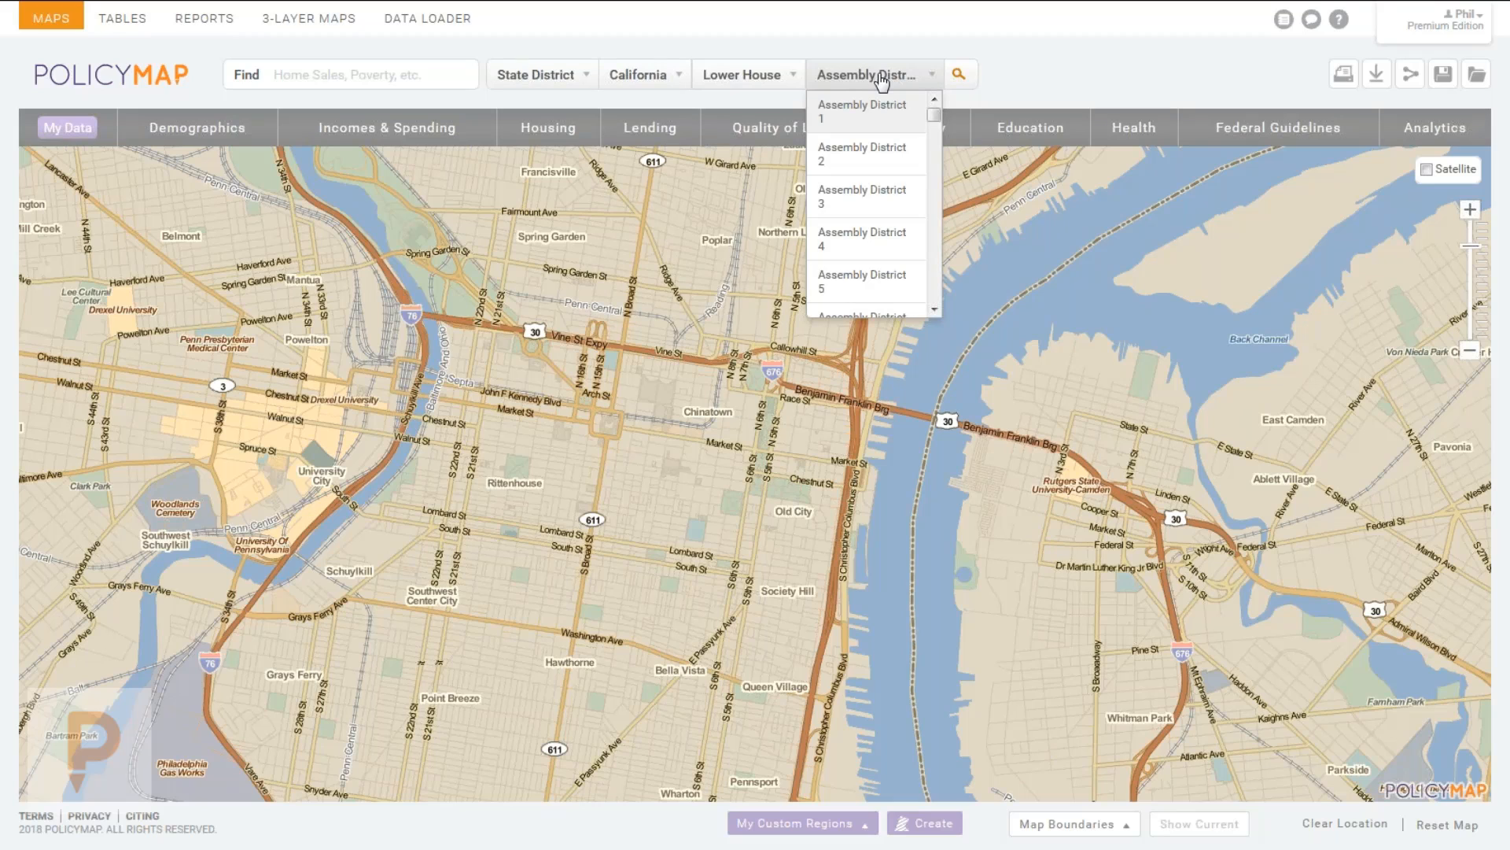
left_click(853, 241)
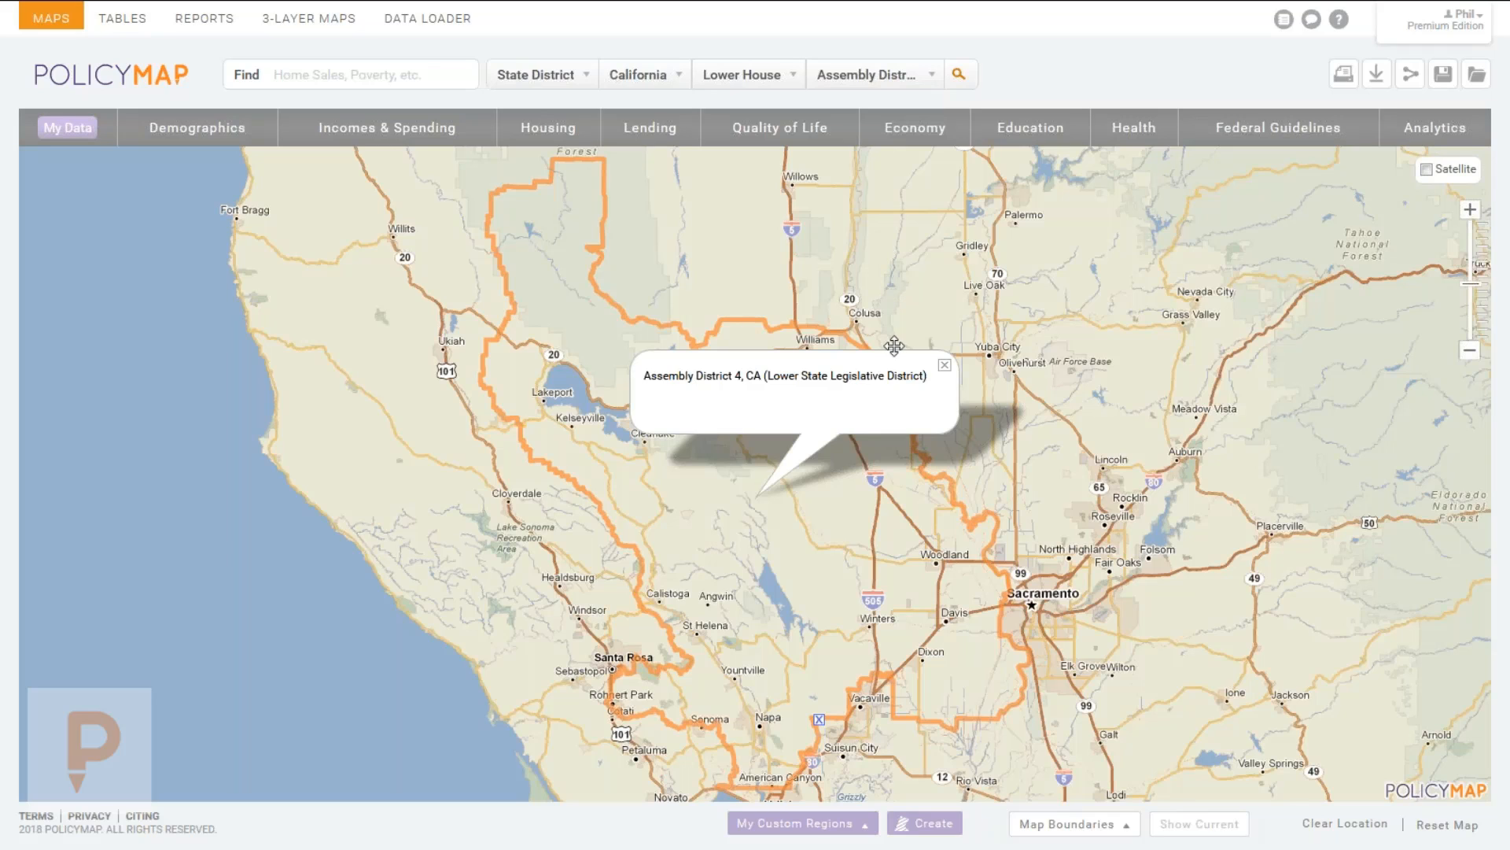
Dismiss the Assembly District 4 popup and switch the search type back to Location.
left_click(944, 365)
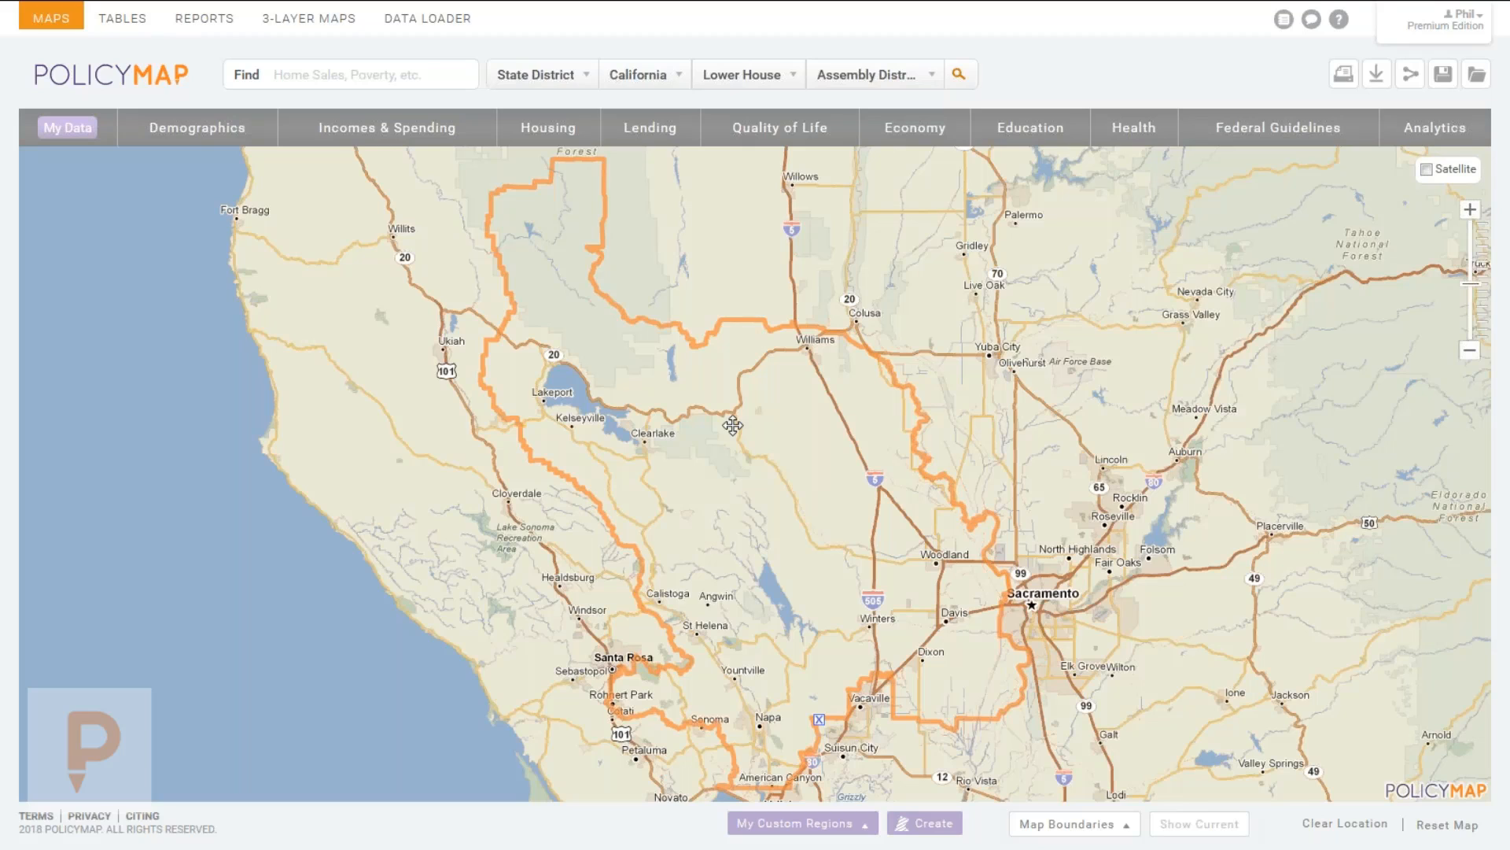
left_click(535, 77)
left_click(527, 105)
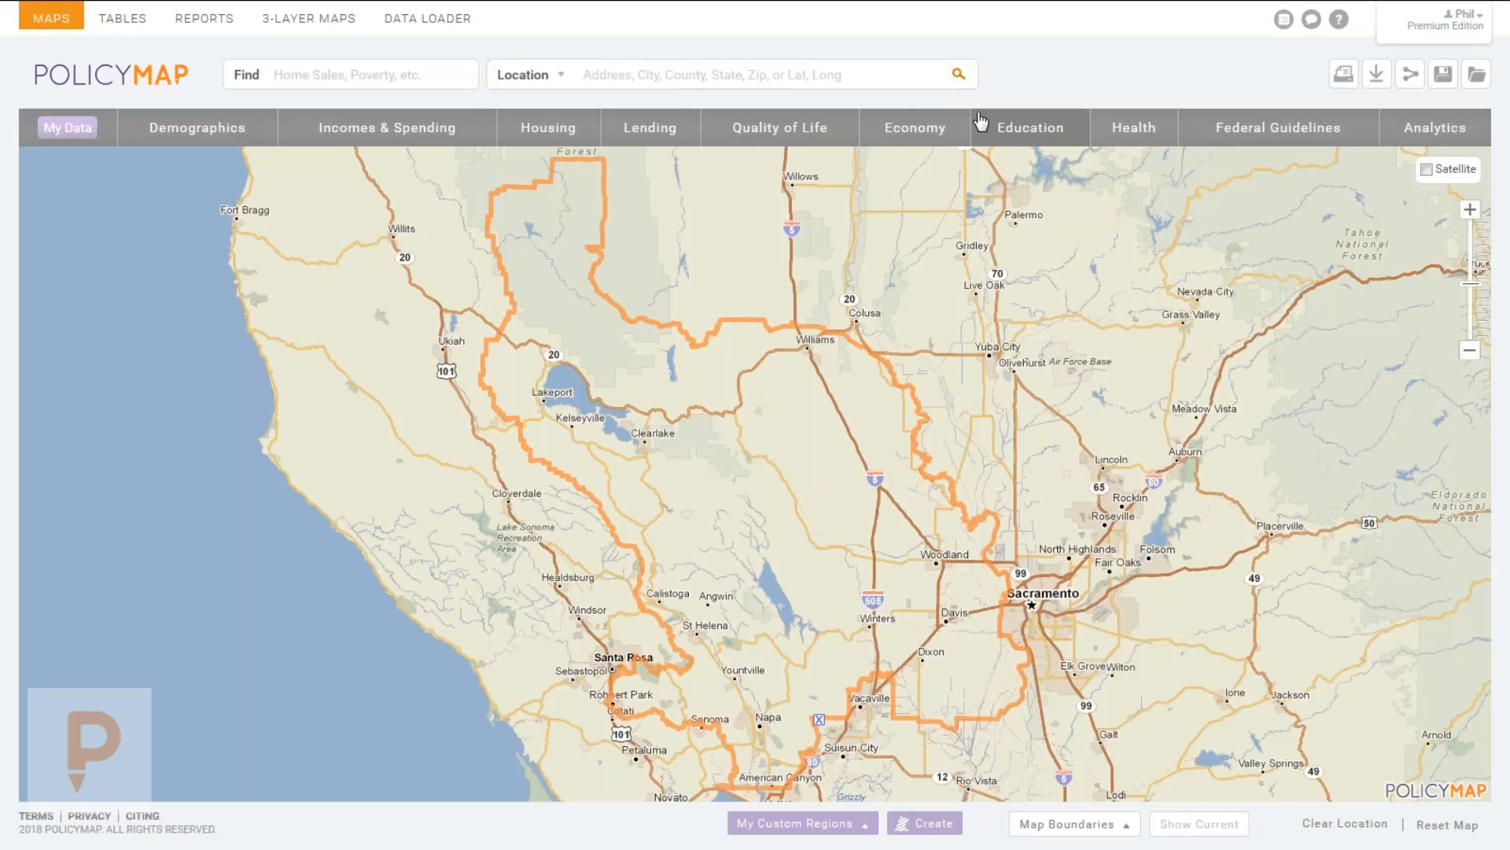
Overlay Congressional District boundaries, then swap them for Lower State Legislative District boundaries.
left_click(740, 81)
left_click(1063, 826)
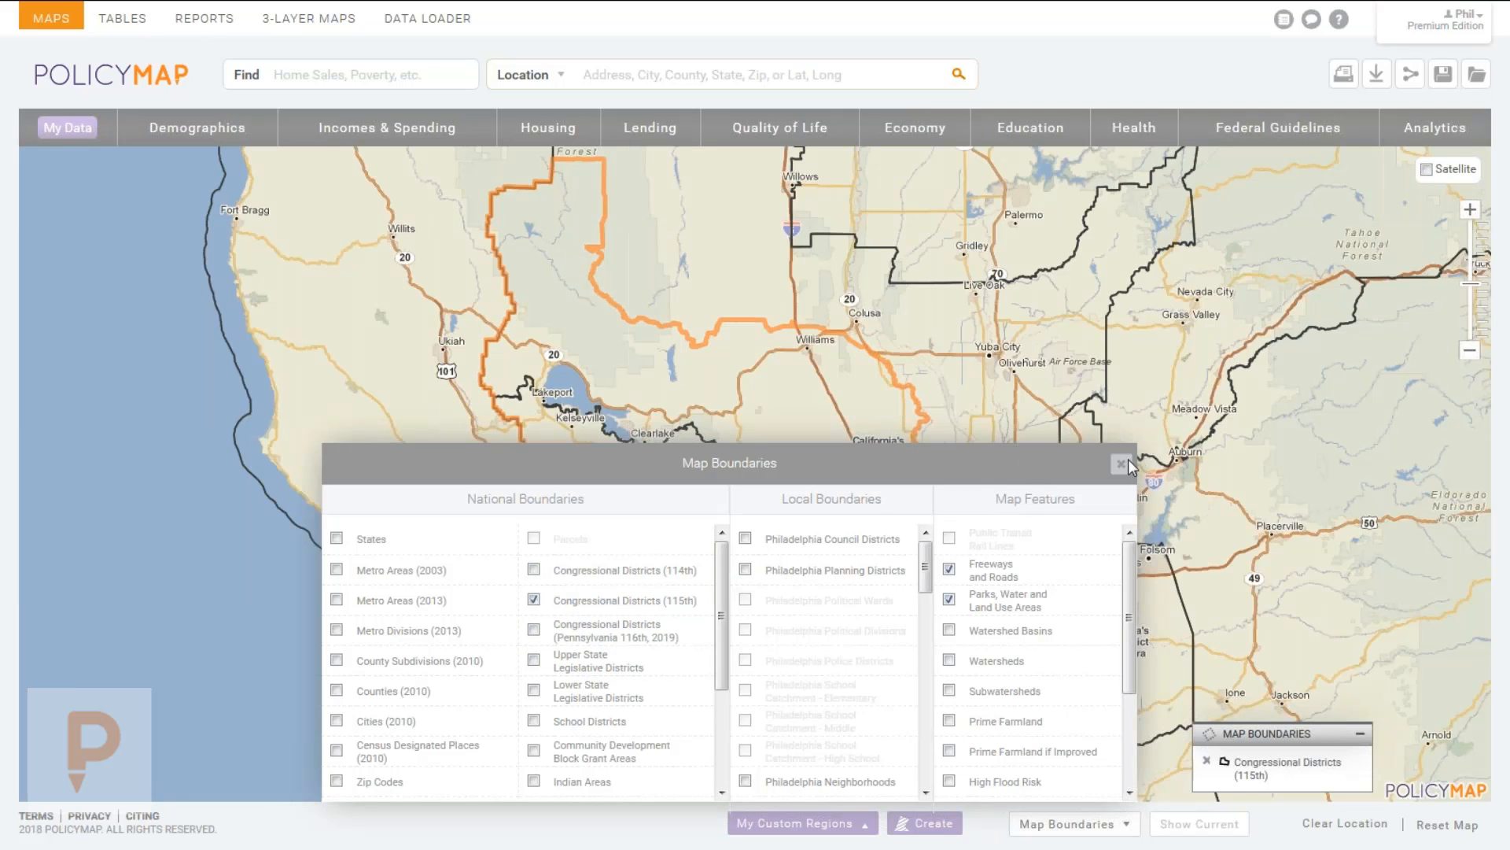
left_click(1122, 464)
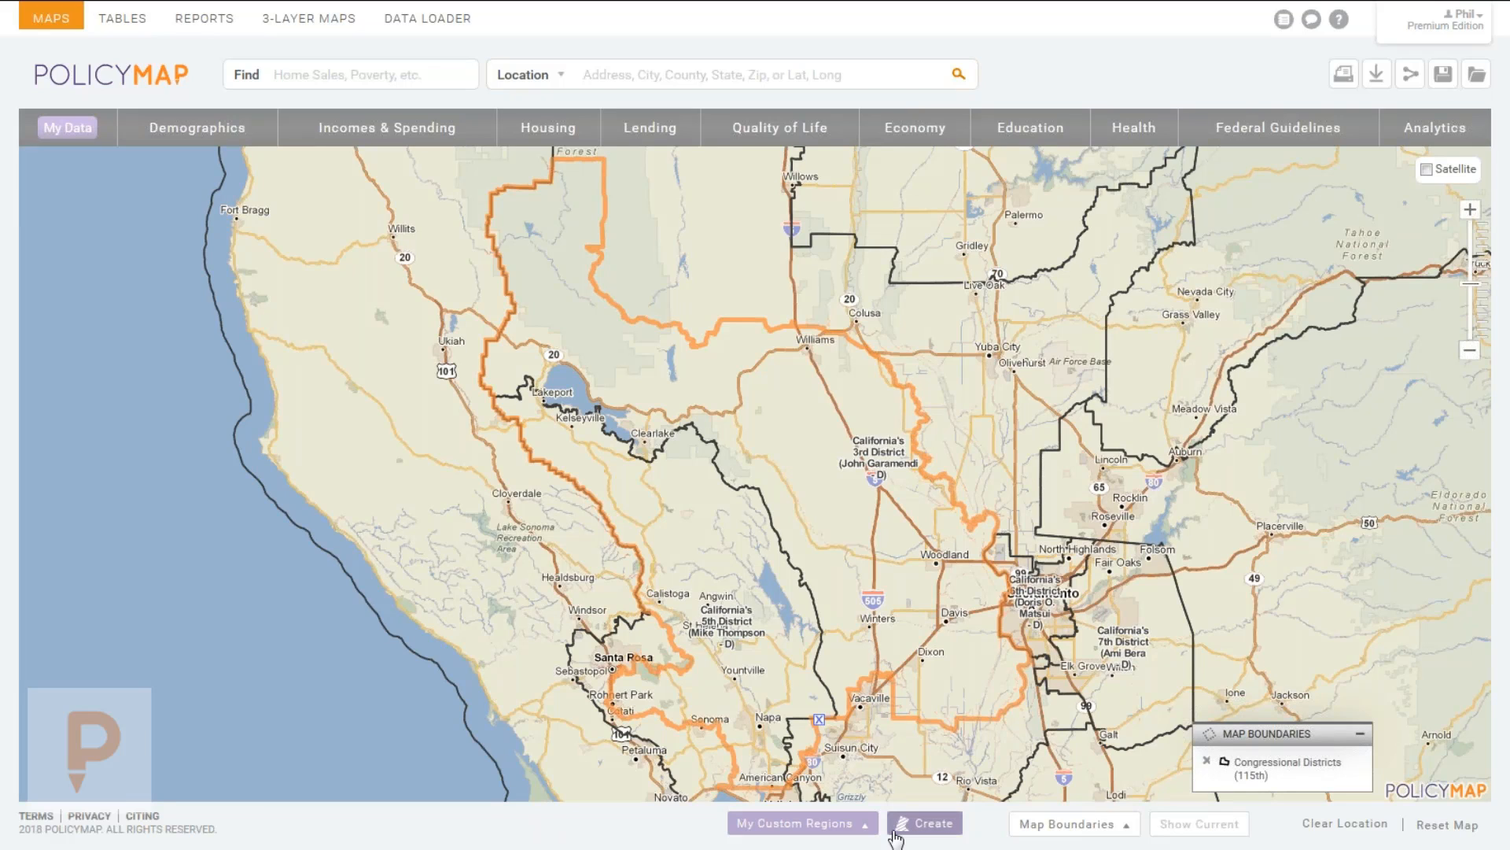
left_click(1069, 826)
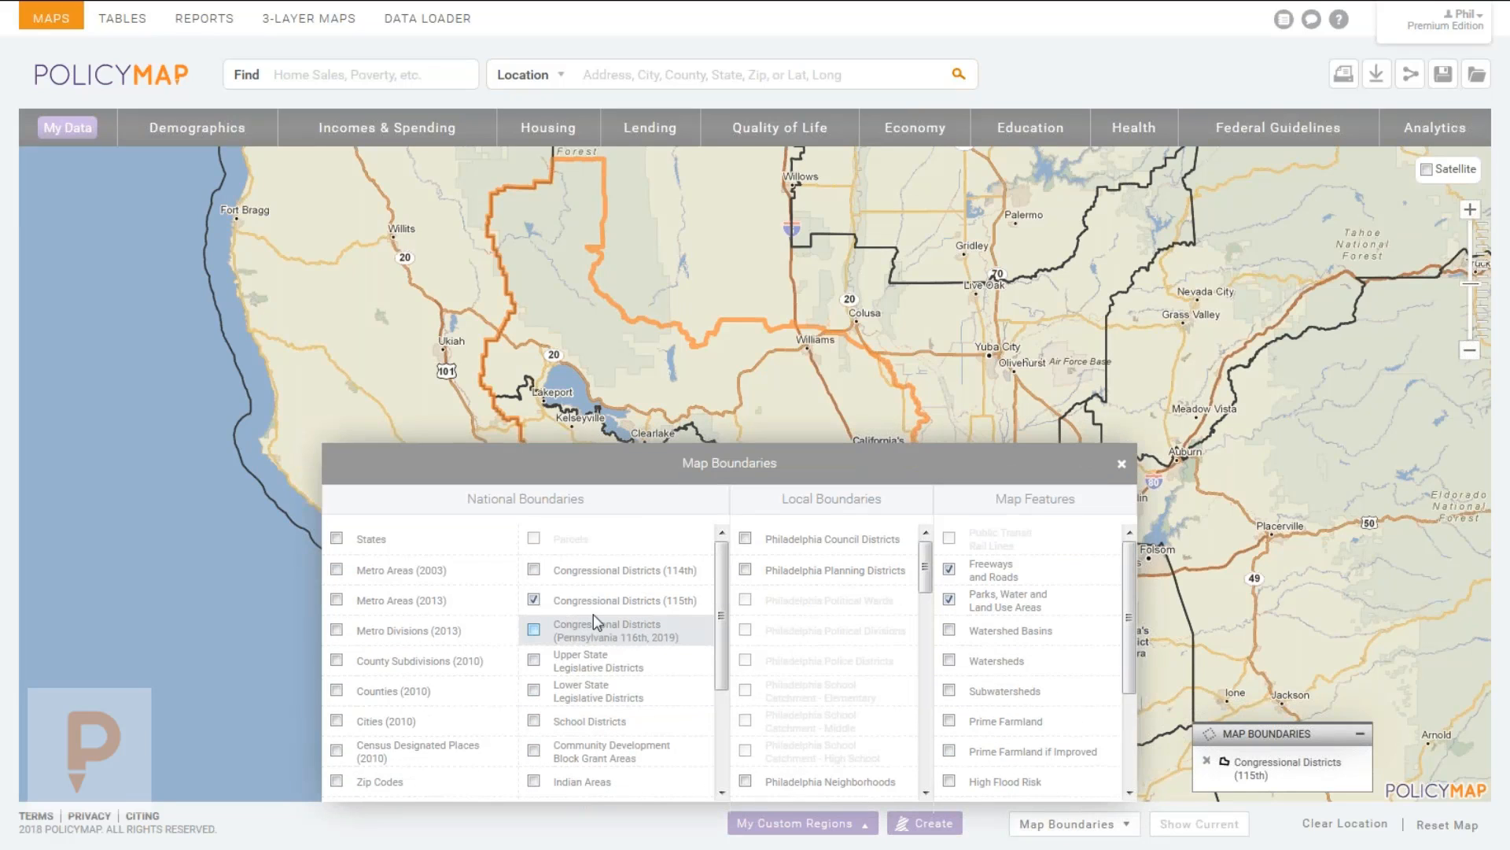
left_click(535, 601)
left_click(595, 692)
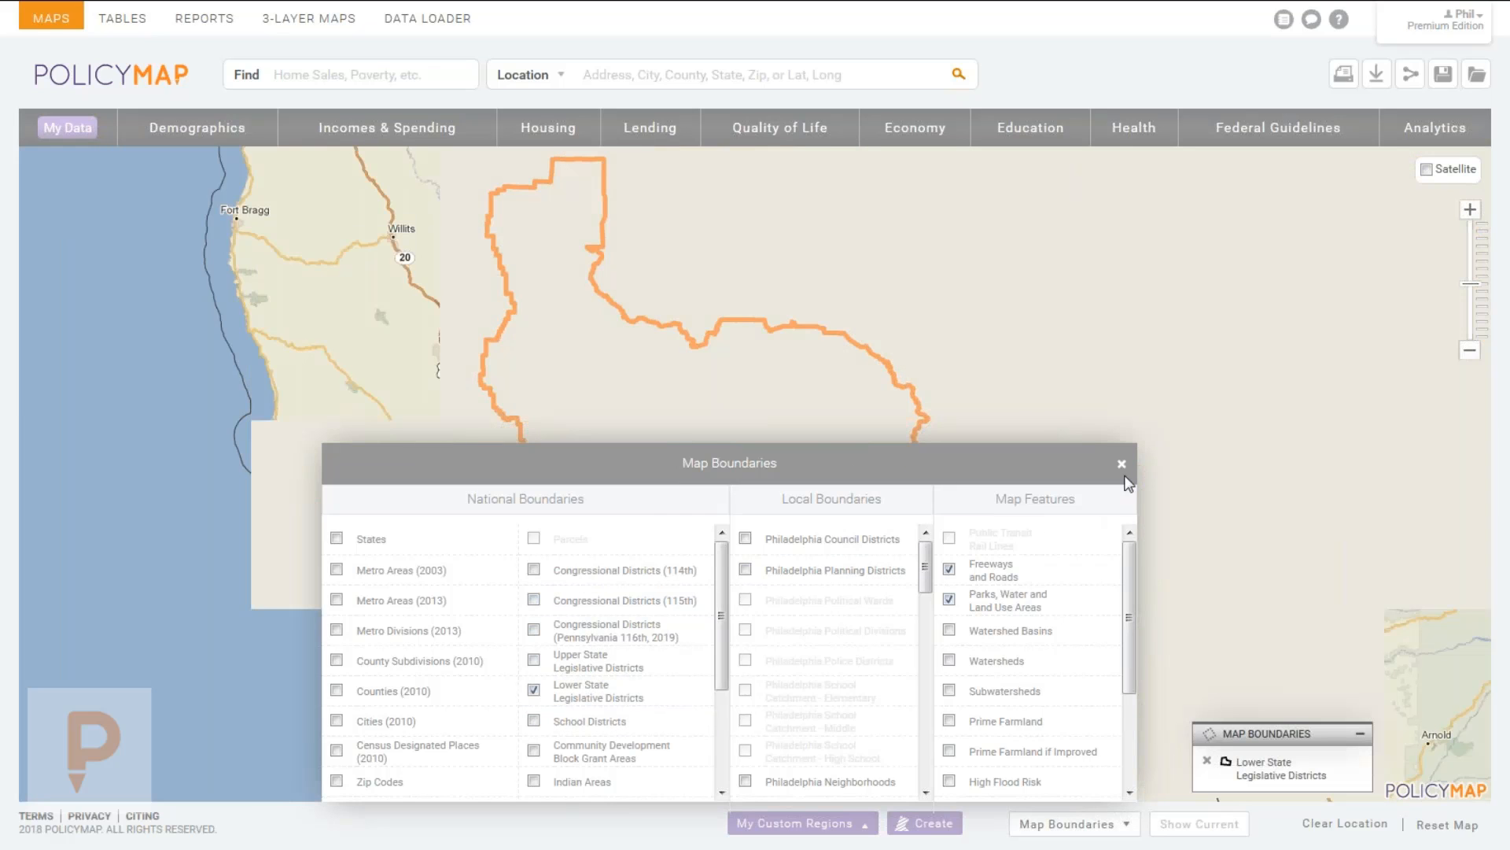
left_click(1122, 463)
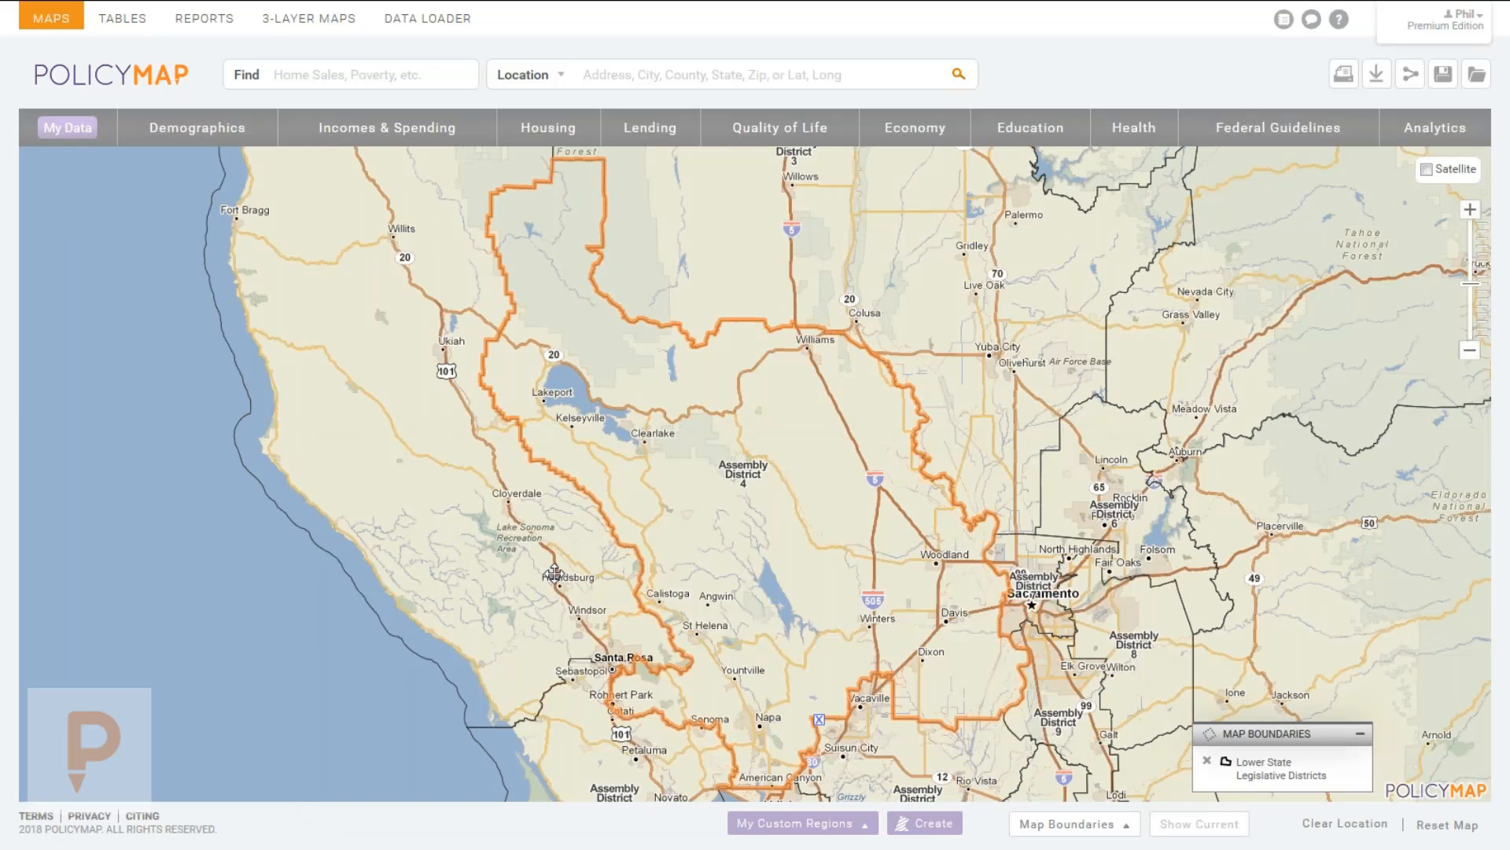
Toggle census tract boundaries off, remove legislative districts, and hide the parks and roads layers.
left_click(1067, 823)
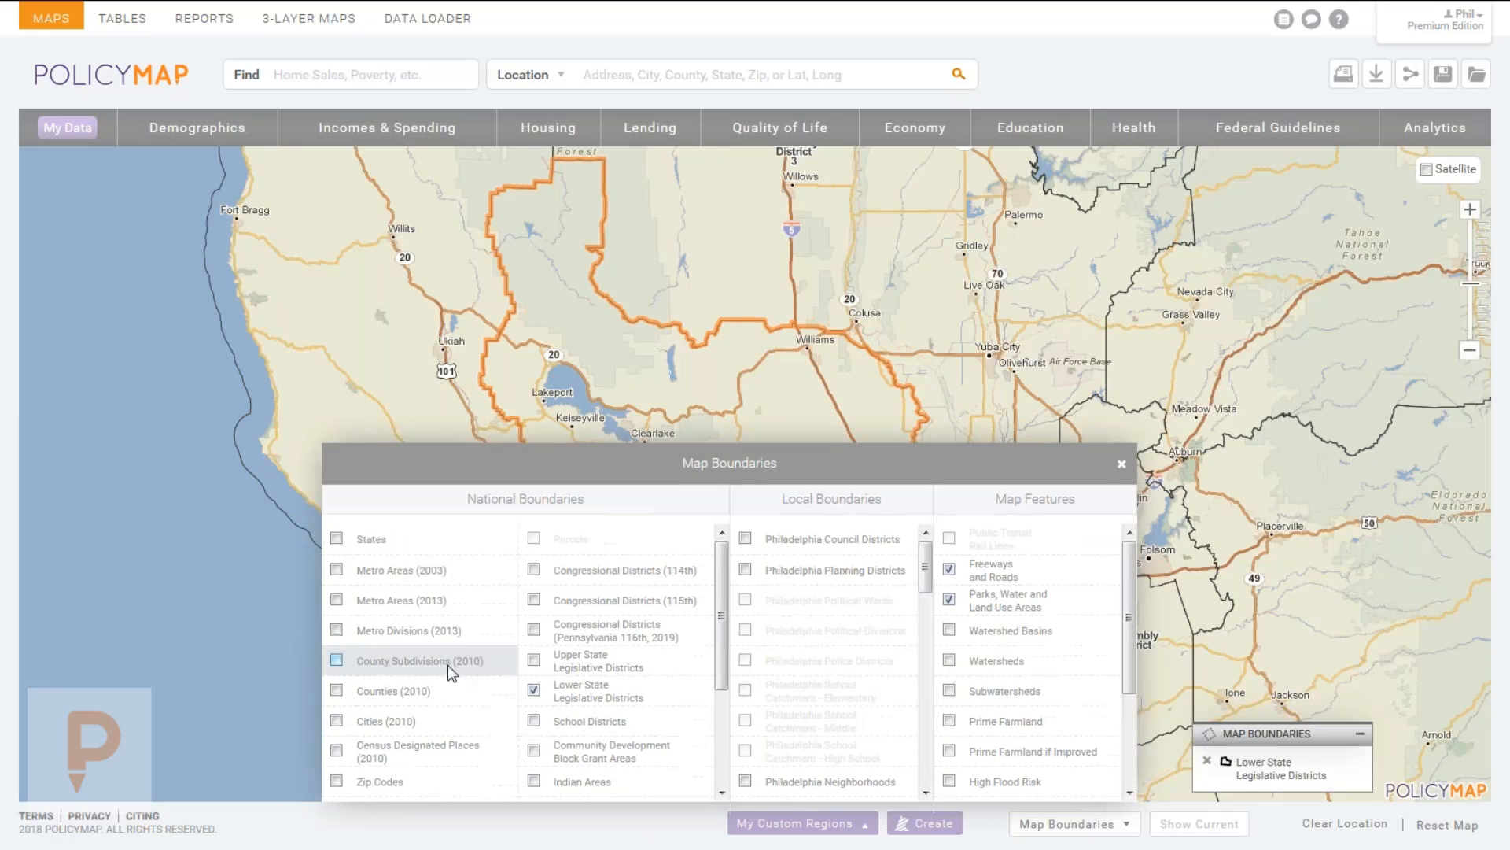
scroll(448, 669, "down", 5)
left_click(424, 728)
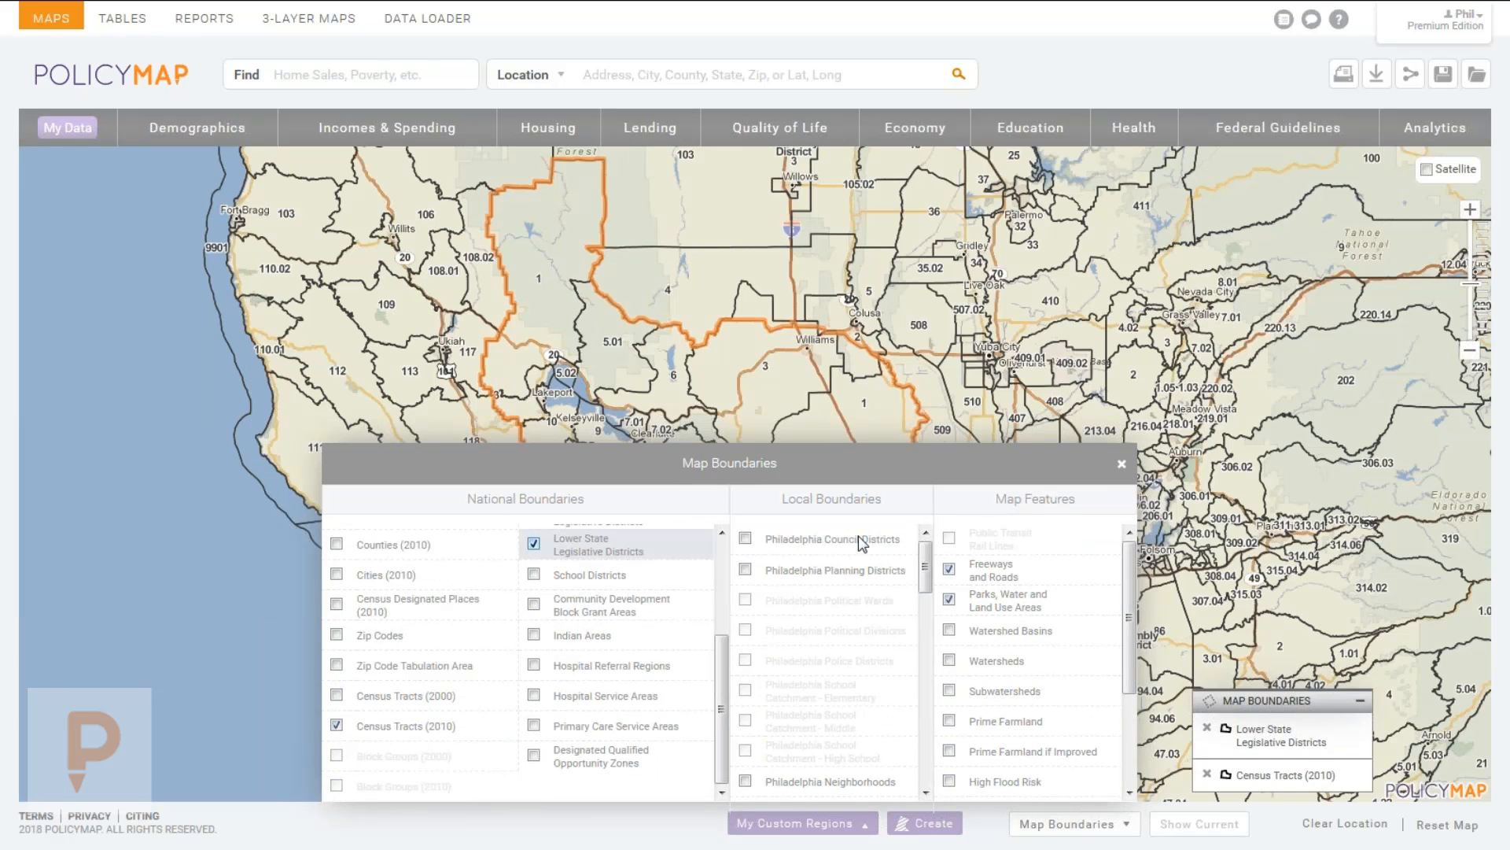
left_click(423, 723)
left_click(678, 555)
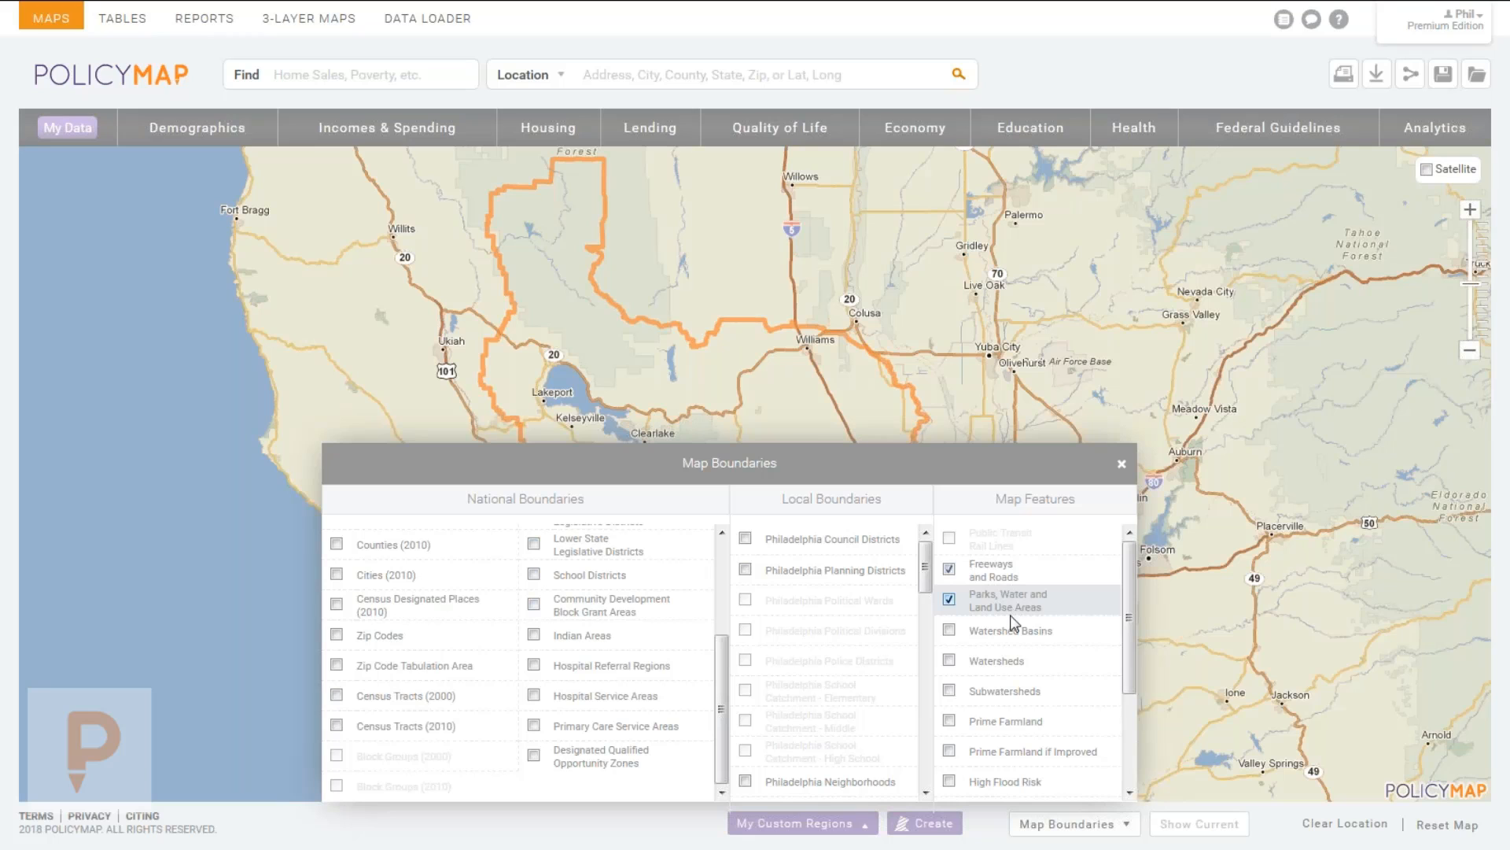
left_click(987, 571)
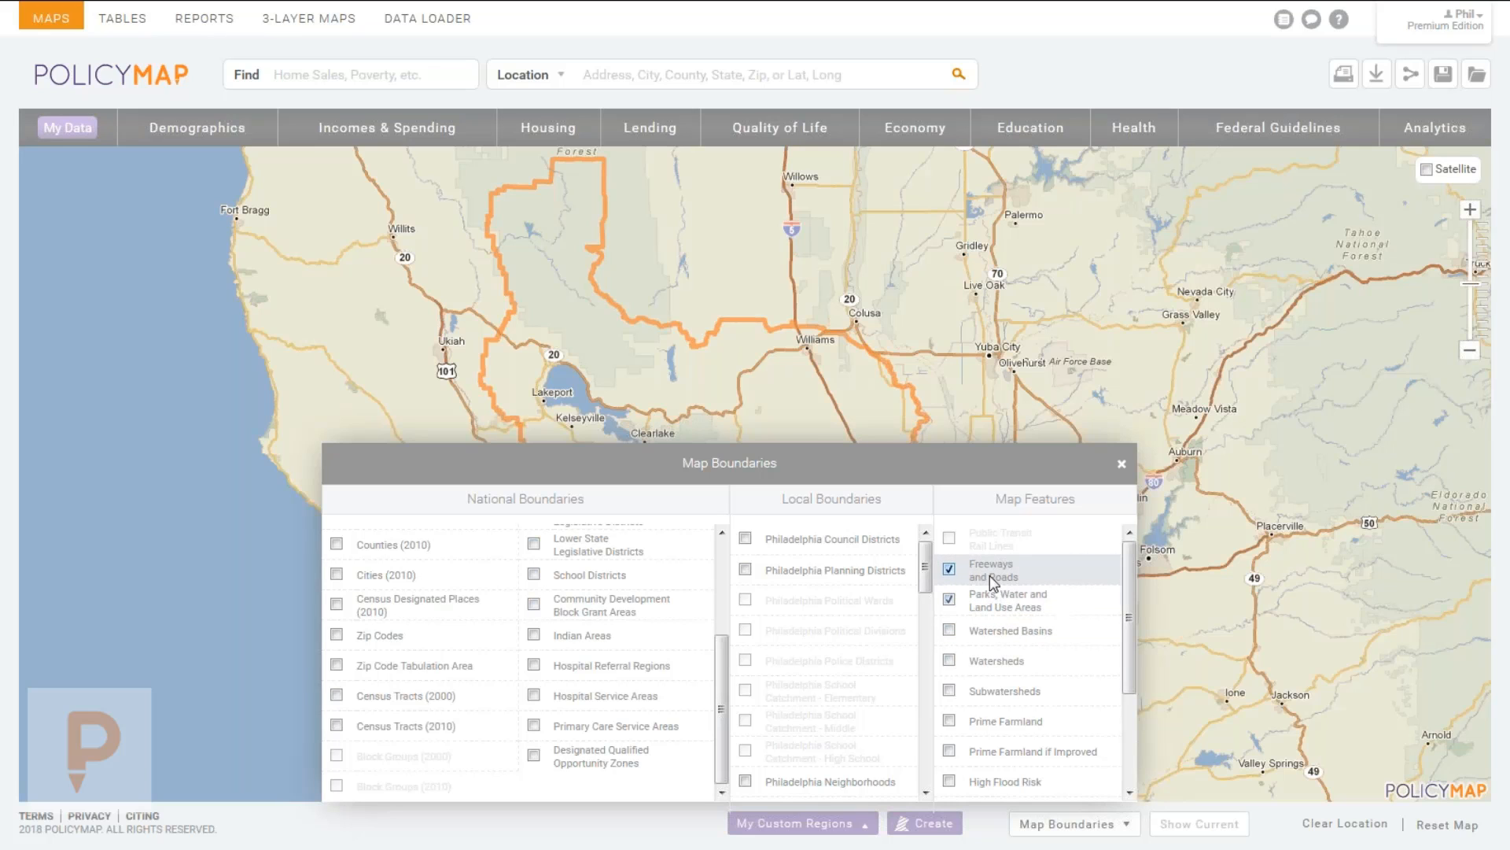
left_click(991, 591)
left_click(1122, 464)
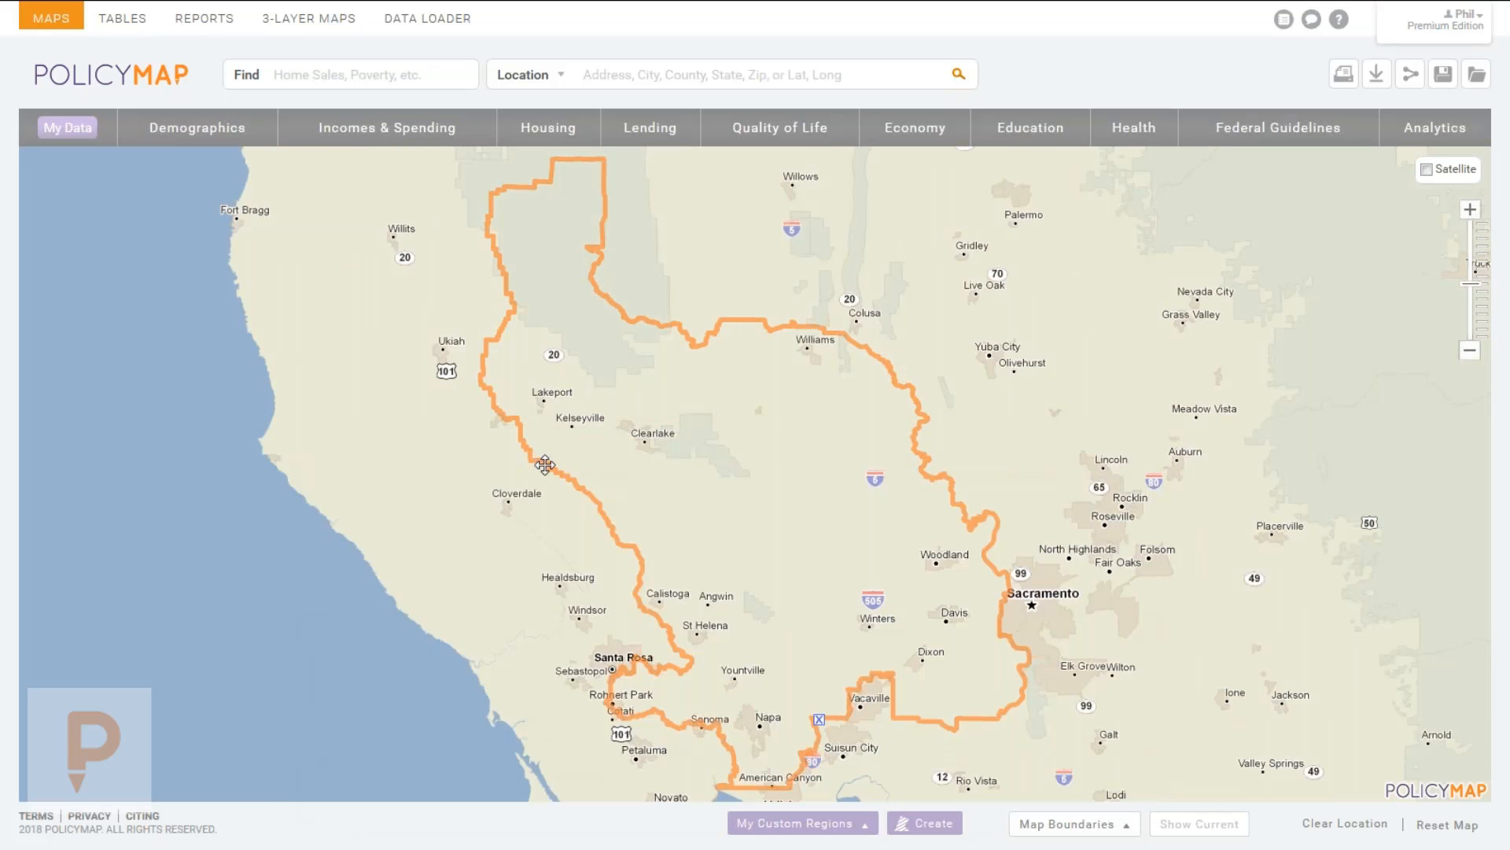
Remove the Assembly District 4 outline and bring back the freeways and roads layer.
left_click(819, 720)
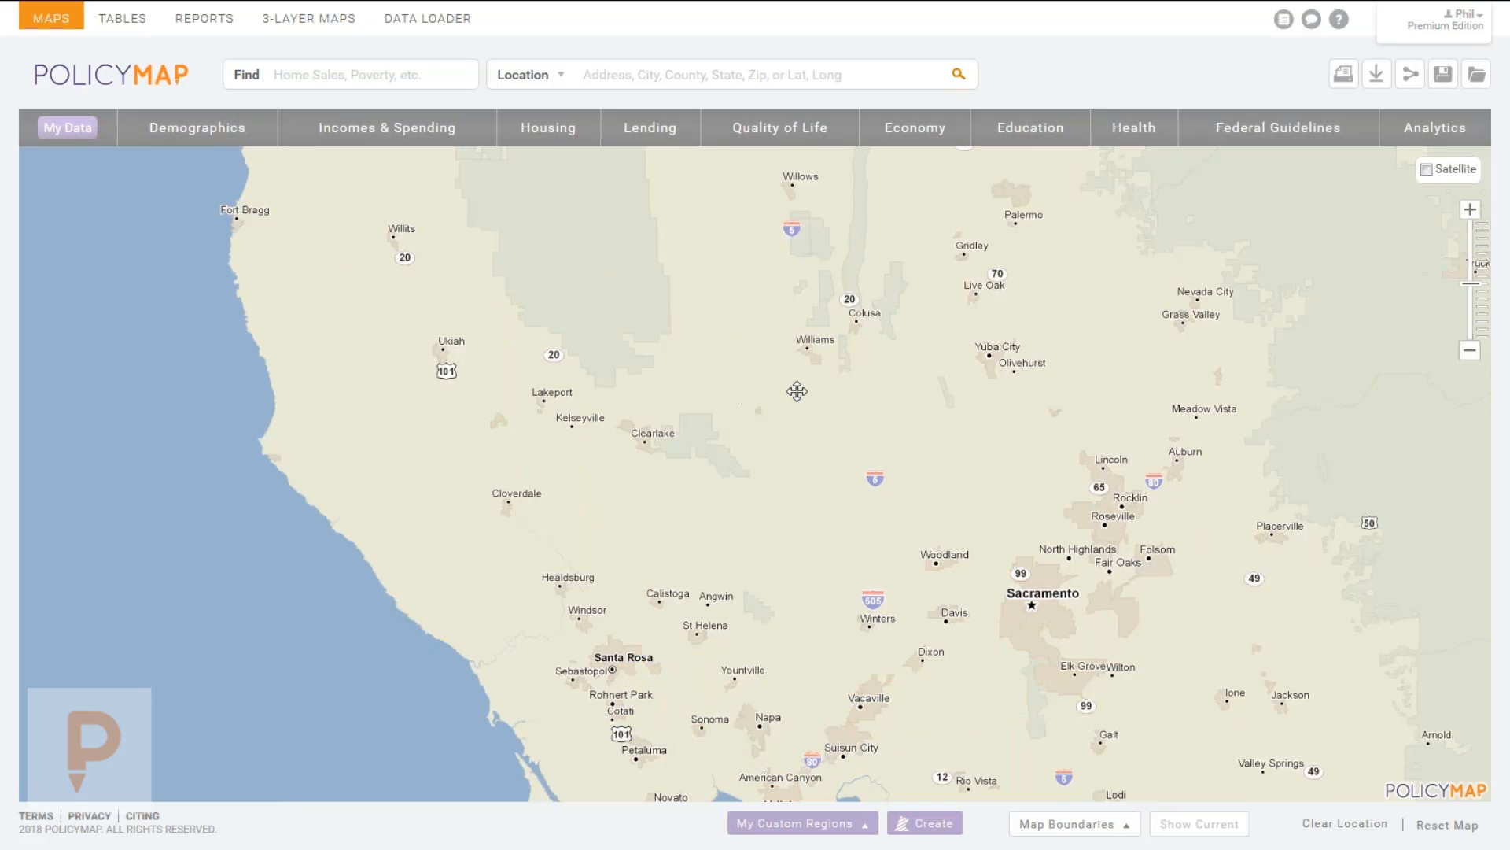
left_click(1070, 823)
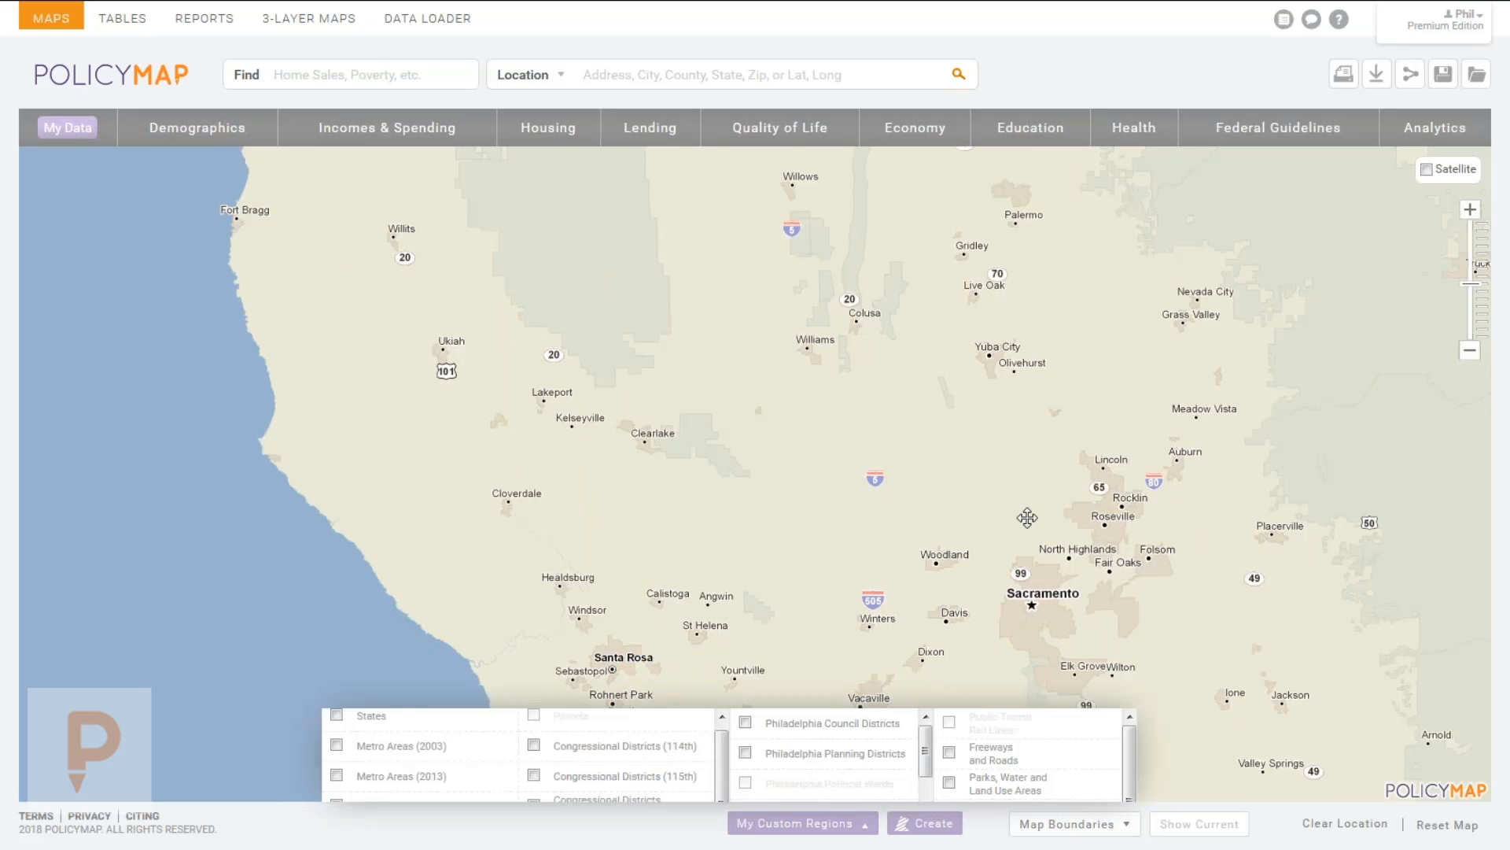
left_click(1001, 570)
left_click(1070, 823)
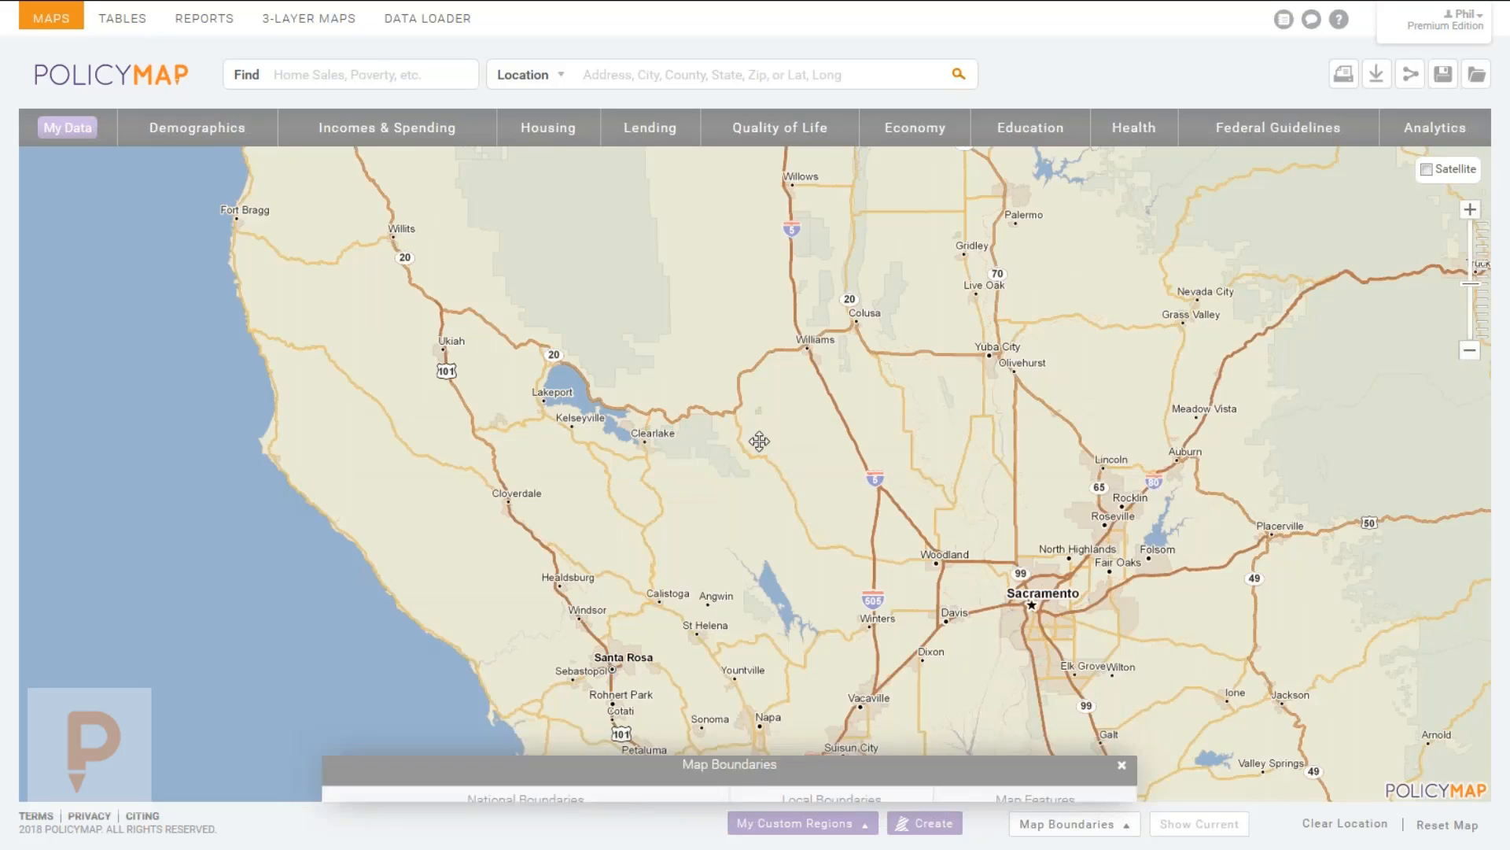
left_click(1072, 822)
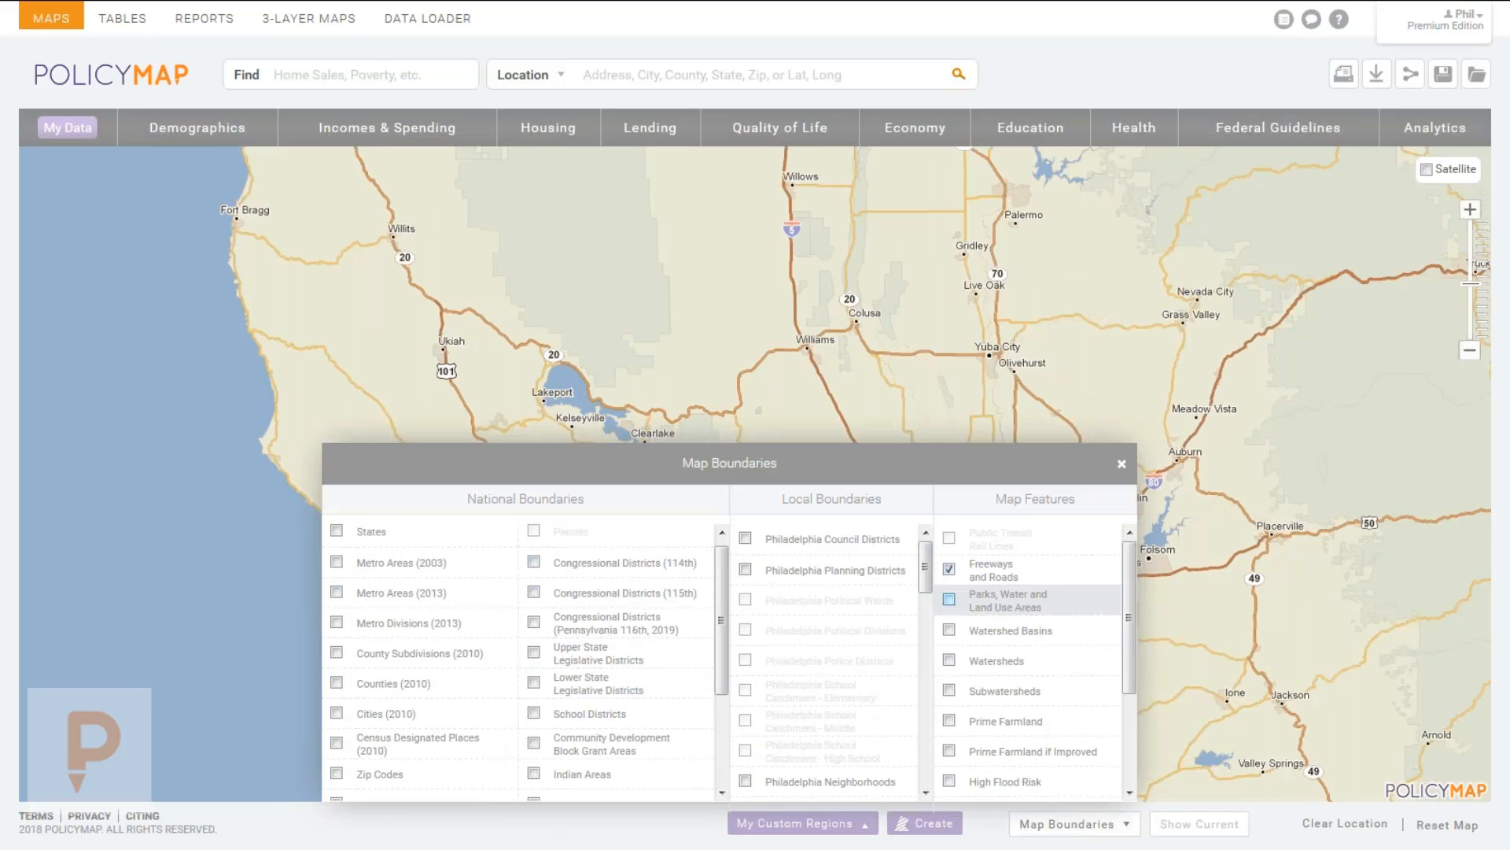
Overlay High, Moderate and Minimal Flood Risk areas and pan to the San Francisco Bay Area.
scroll(1032, 730, "down", 2)
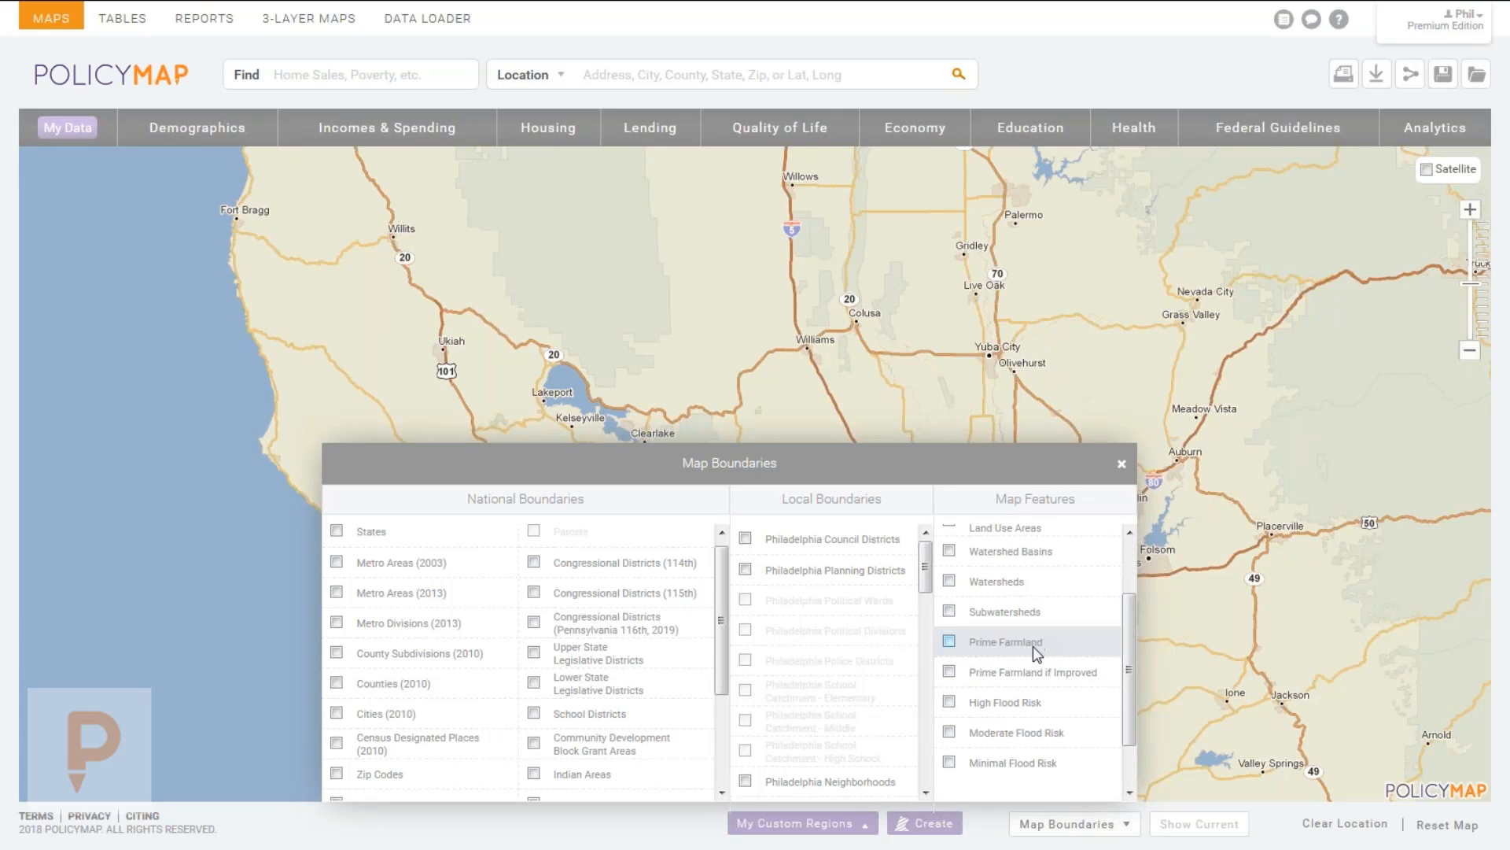
left_click(1032, 700)
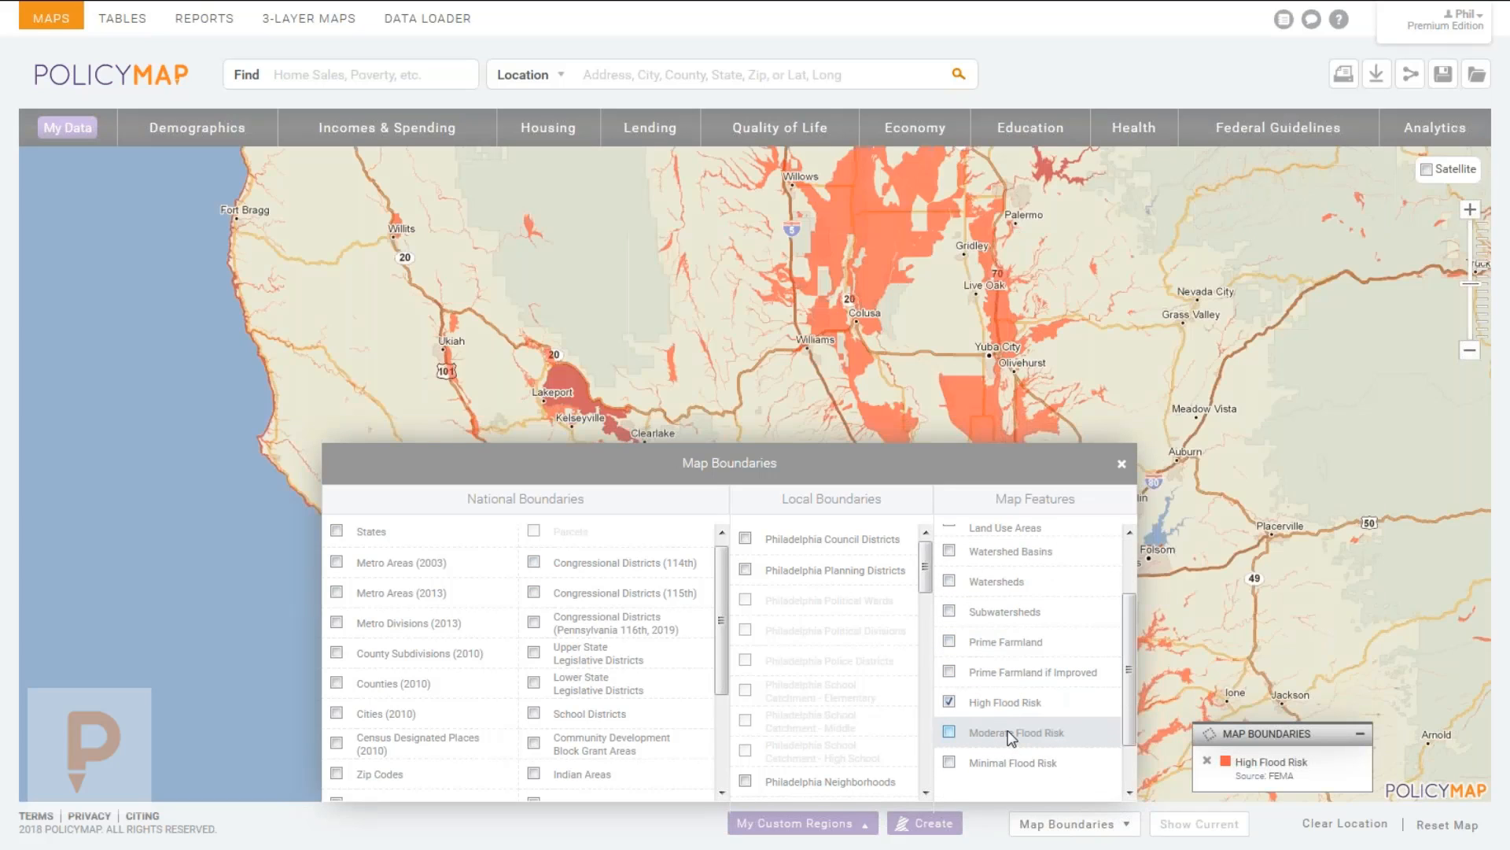
left_click(1001, 731)
left_click(1015, 762)
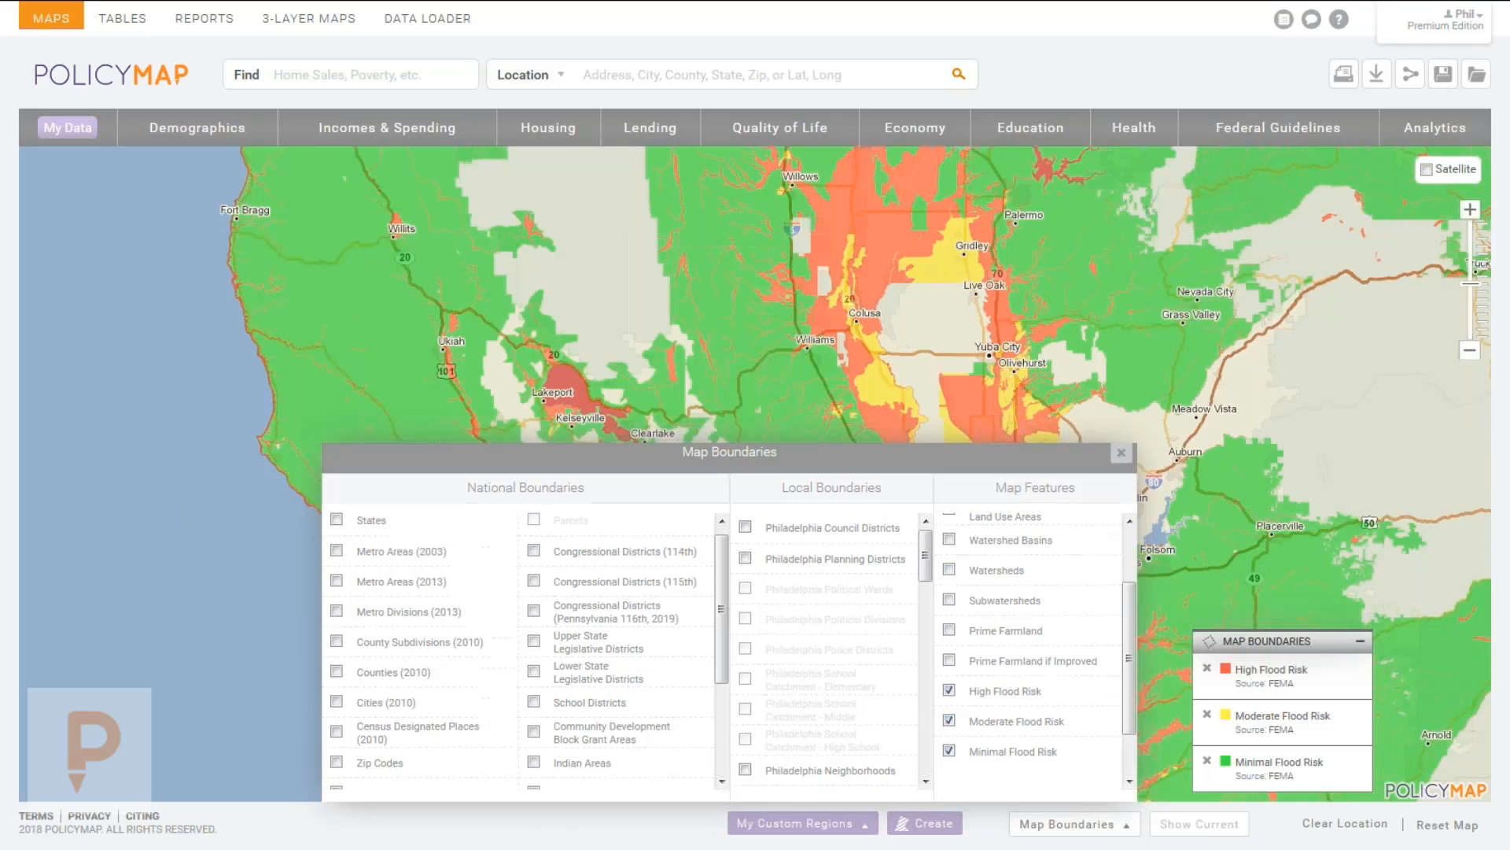
left_click(539, 439)
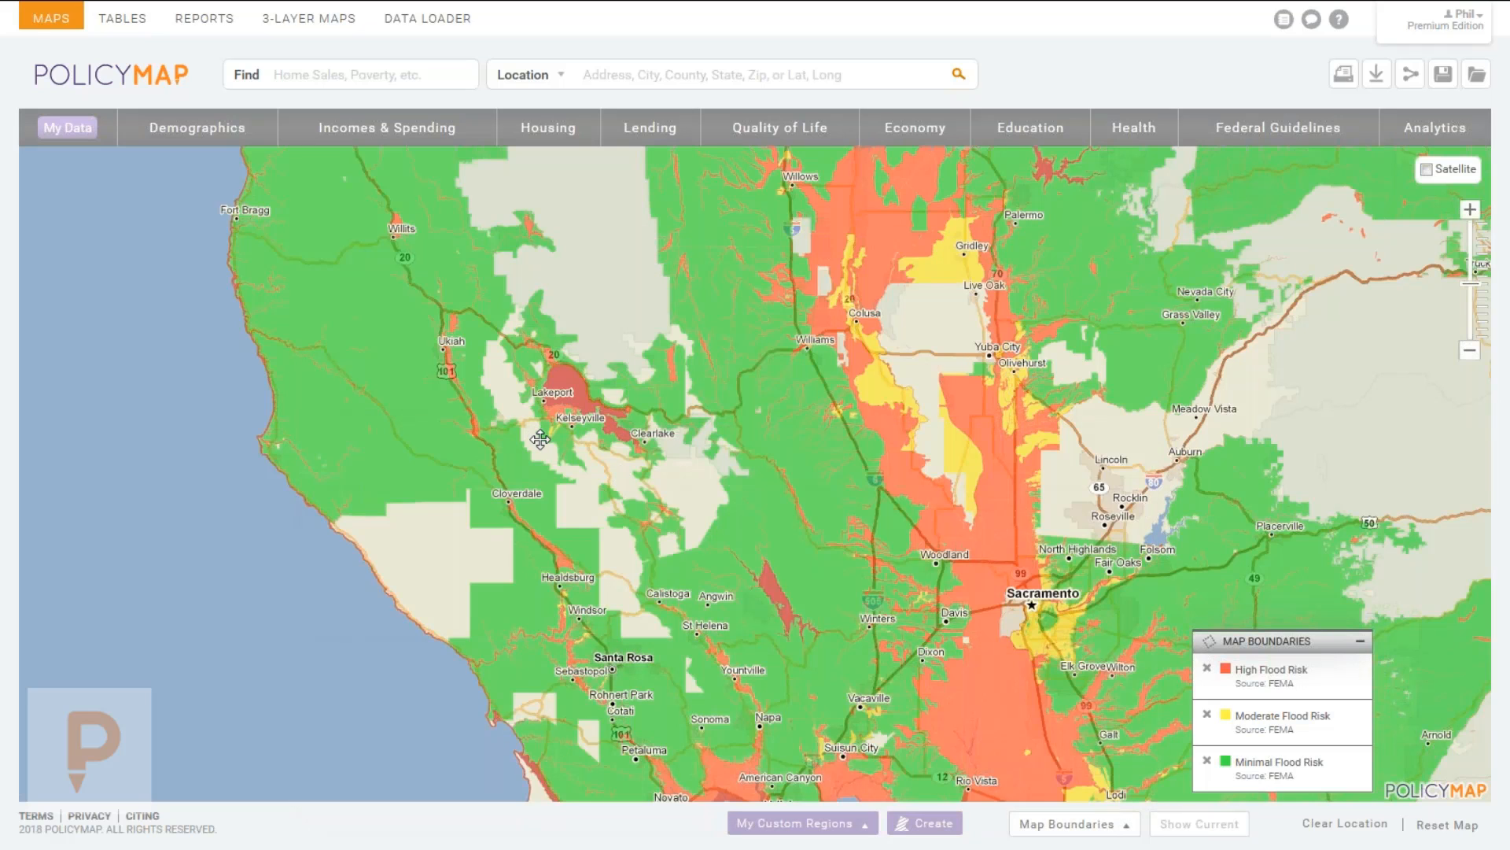
left_click_drag(637, 607, 580, 267)
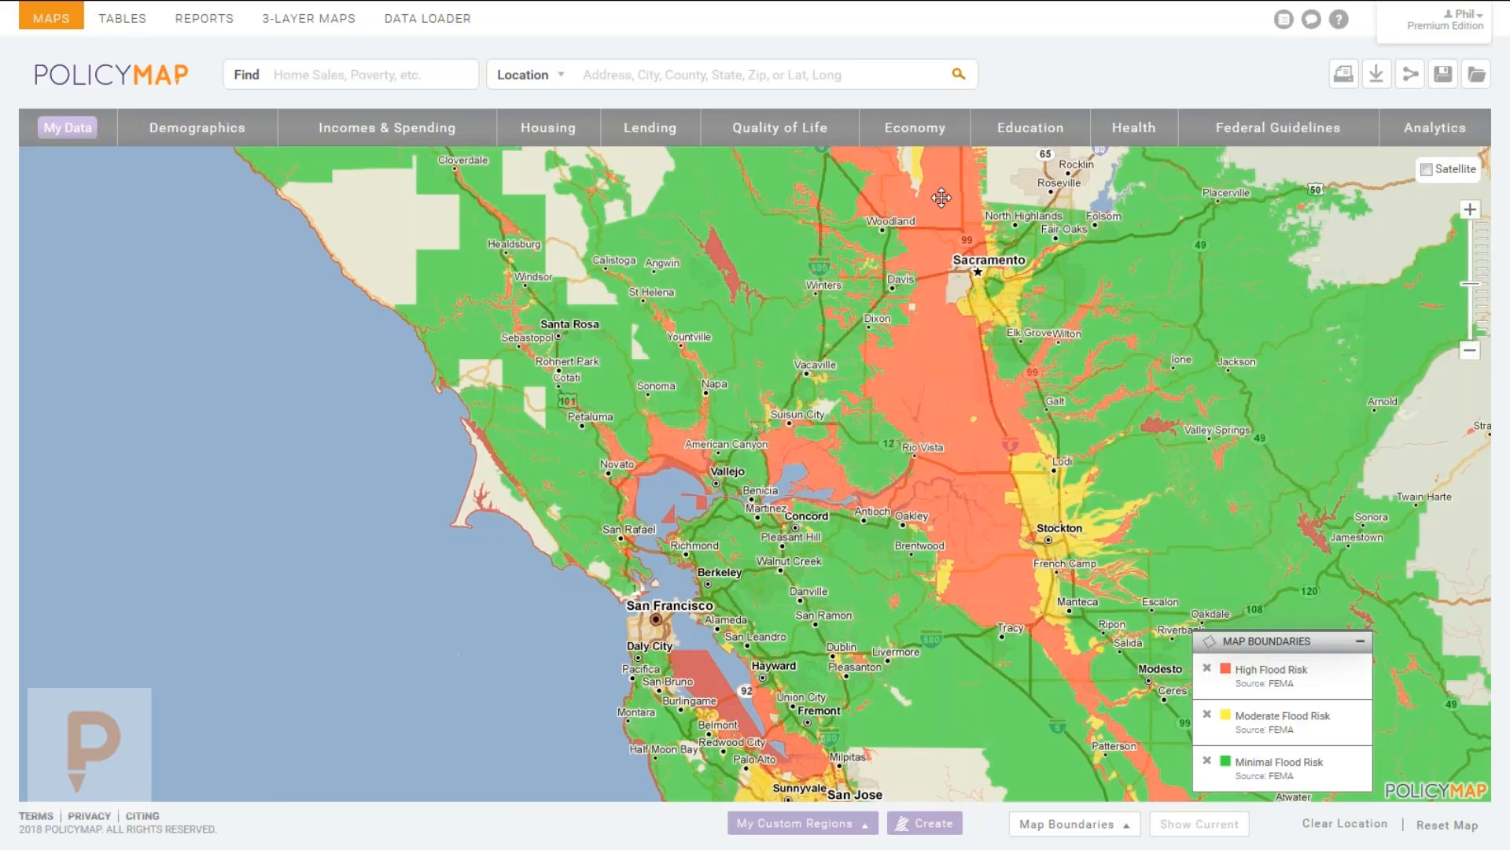
Remove all three flood risk layers and close the map boundaries list.
left_click(1045, 824)
left_click(1015, 702)
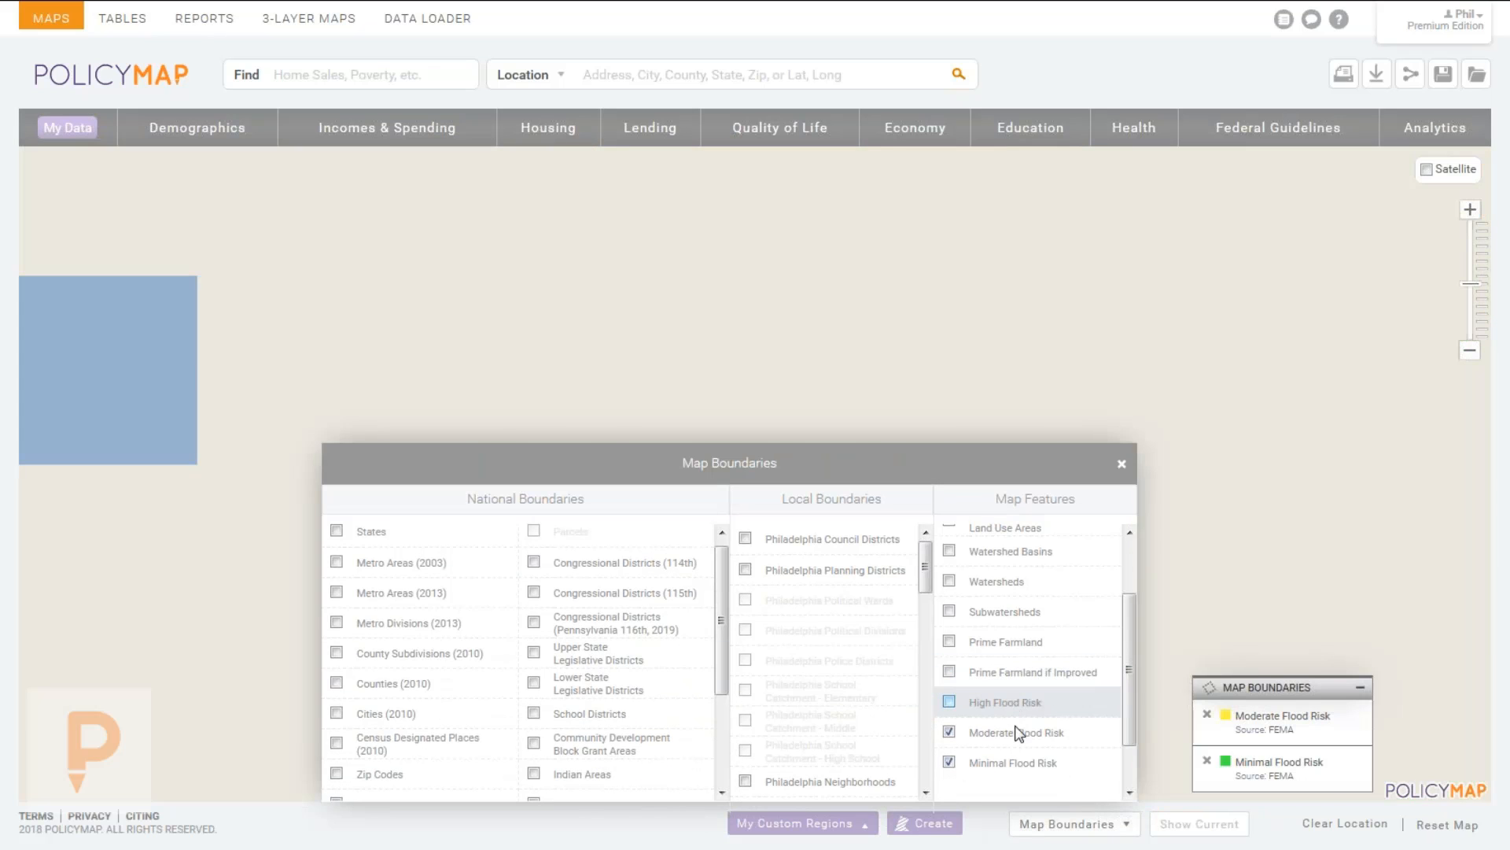
left_click(1014, 740)
left_click(1017, 763)
left_click(1122, 464)
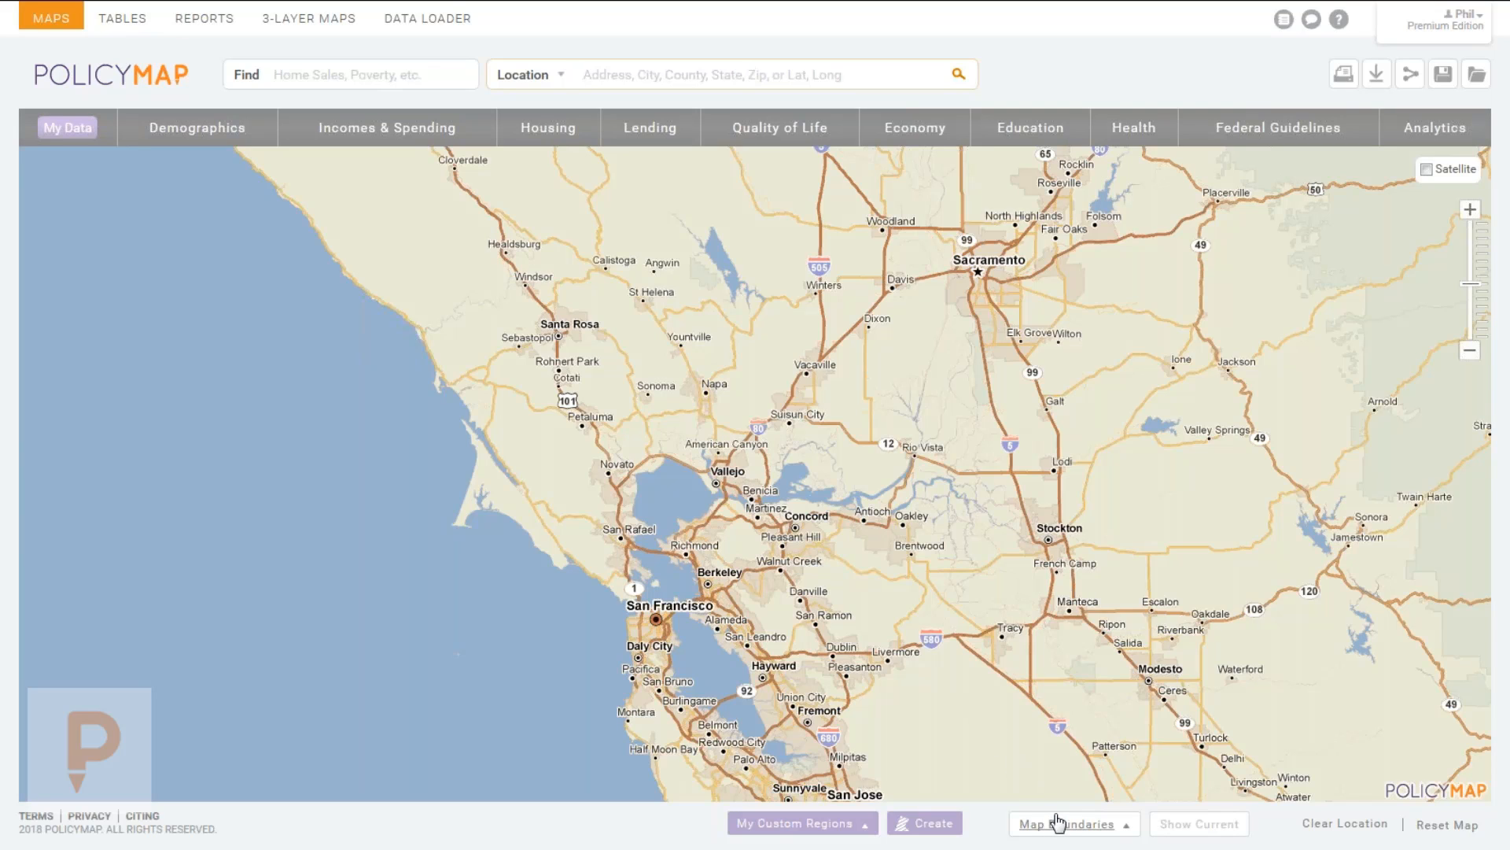
Centre the map on San Francisco and zoom in.
left_click(912, 826)
left_click_drag(634, 633, 751, 508)
scroll(752, 508, "up", 1)
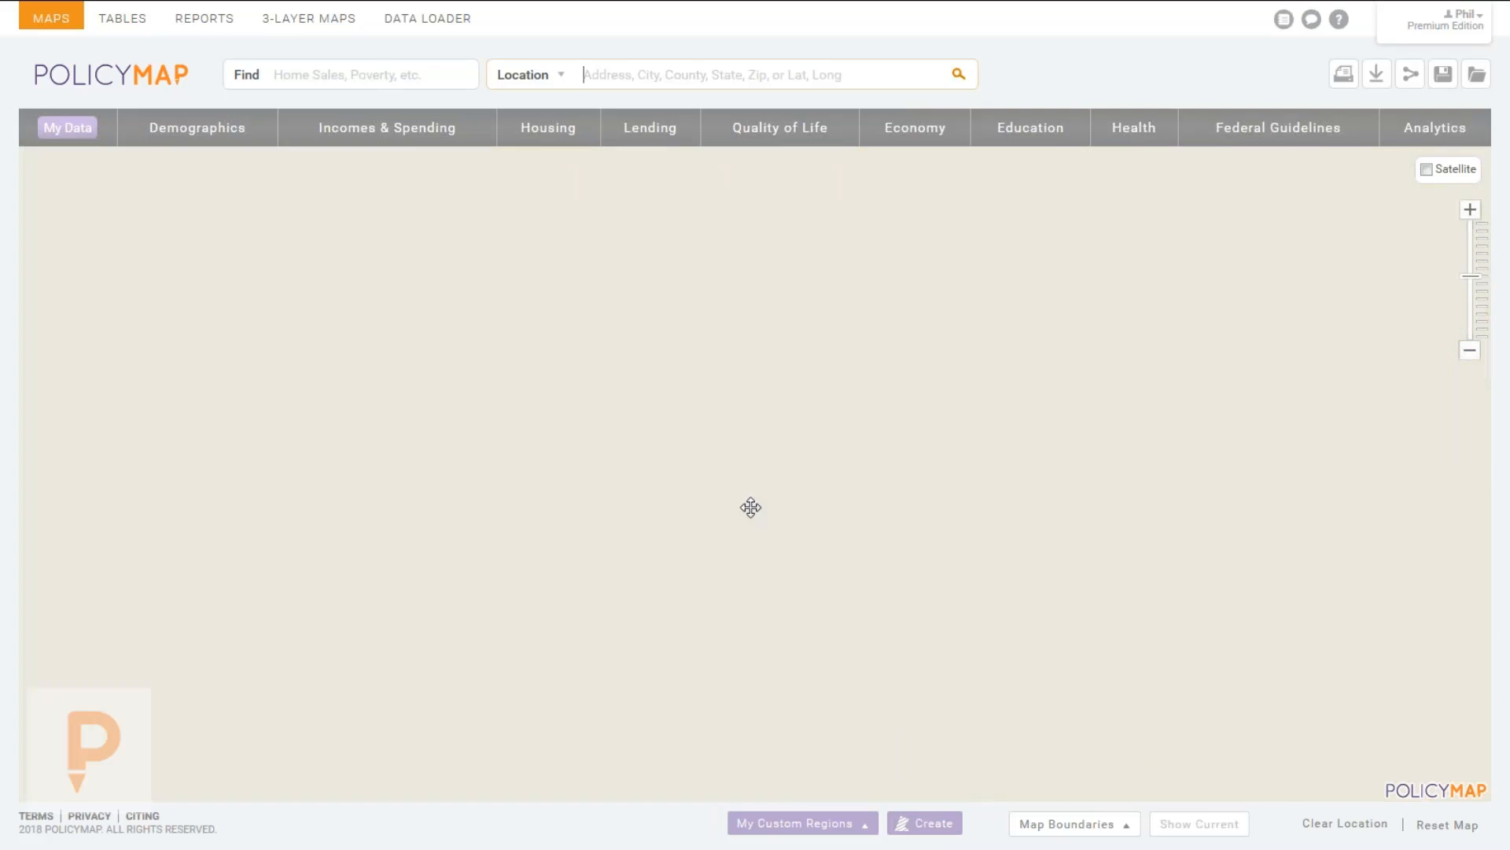
scroll(759, 553, "up", 1)
scroll(826, 786, "up", 1)
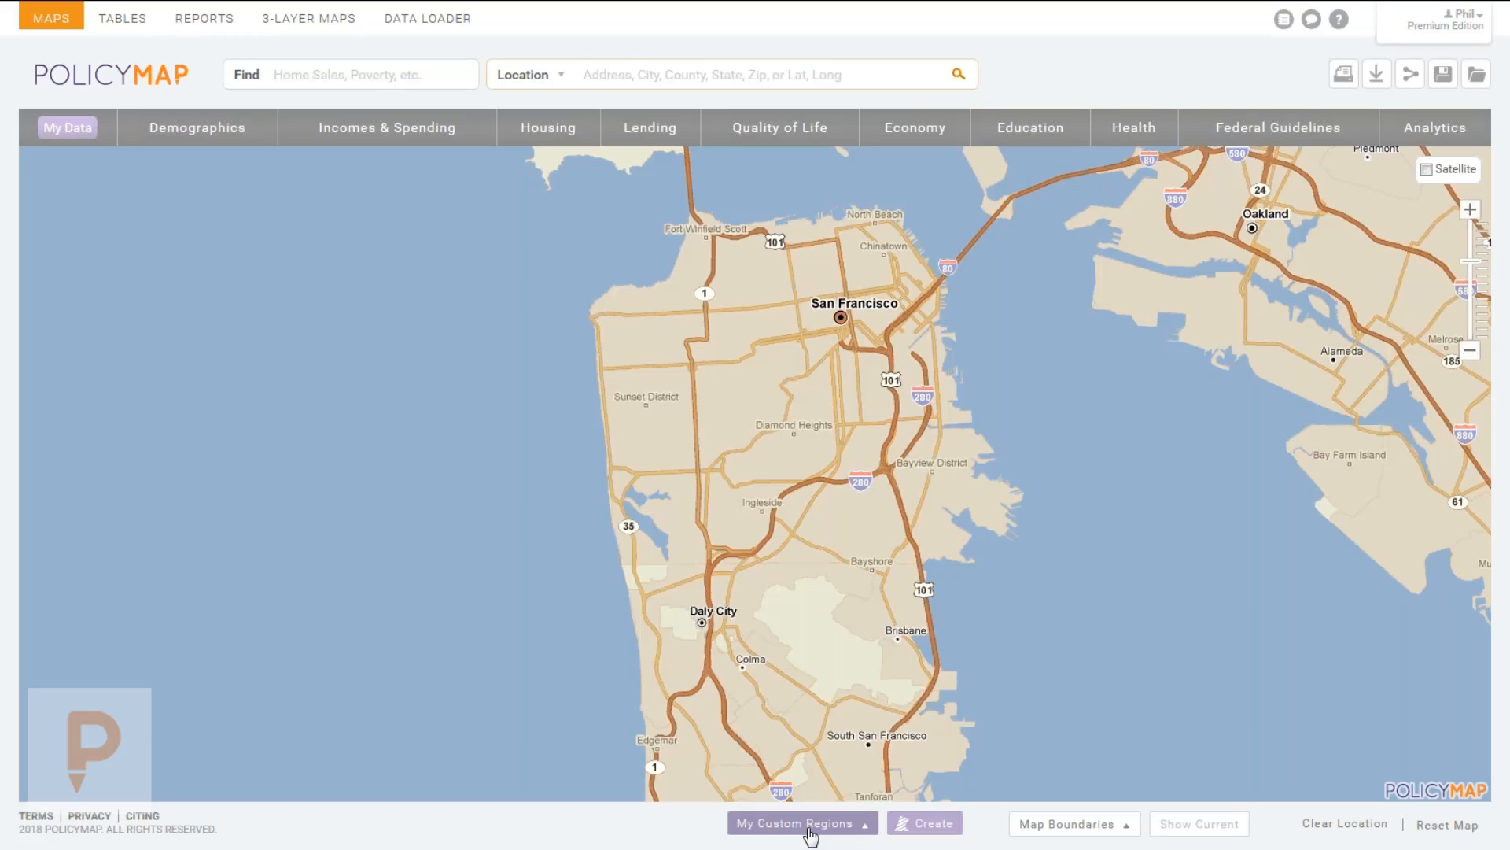
Start a Drawn Custom Region and accept its drawing instructions.
left_click(919, 823)
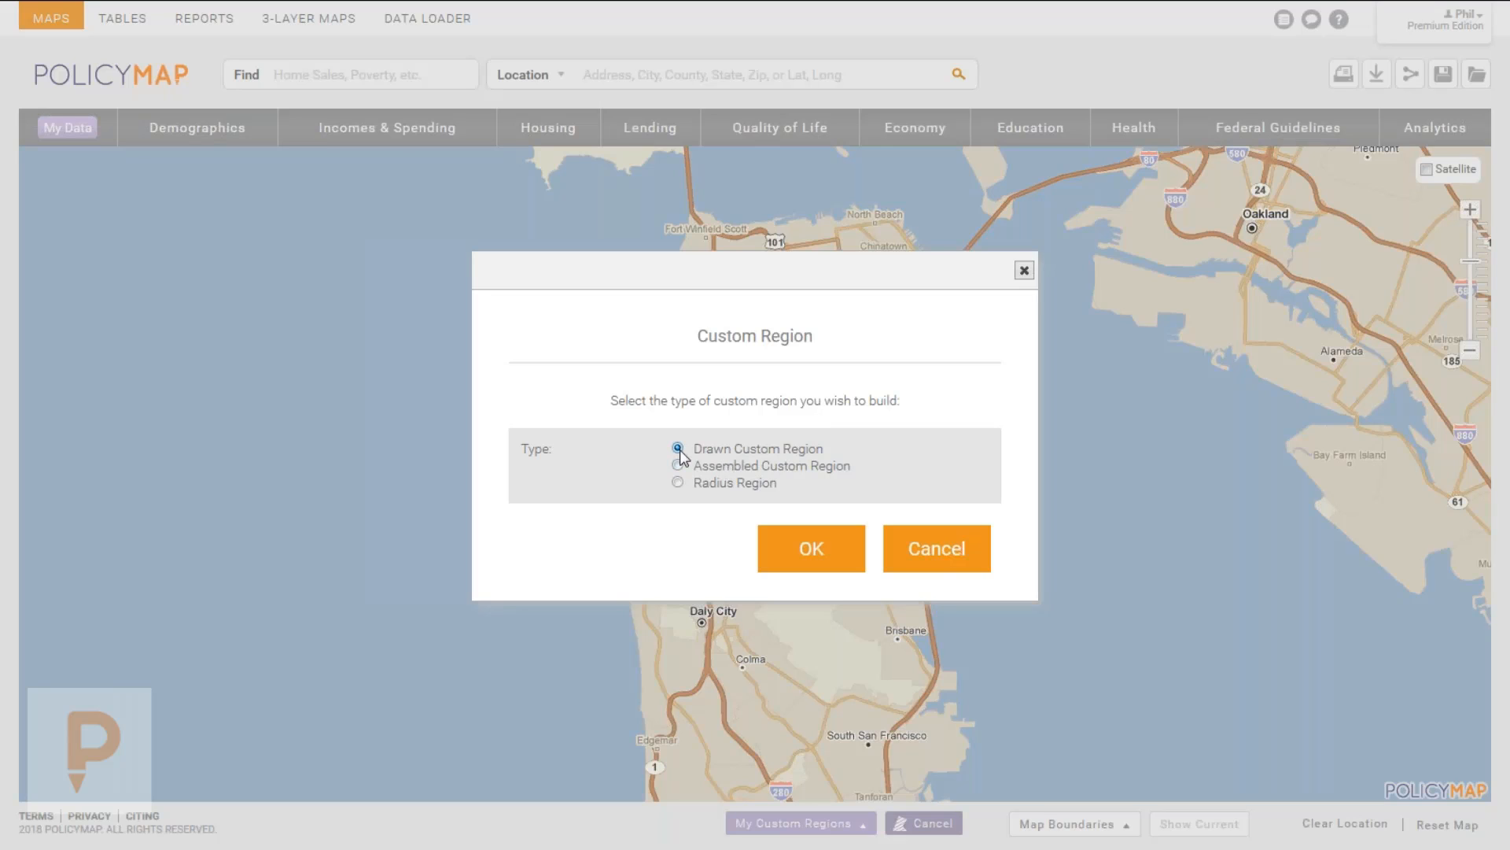
left_click(793, 557)
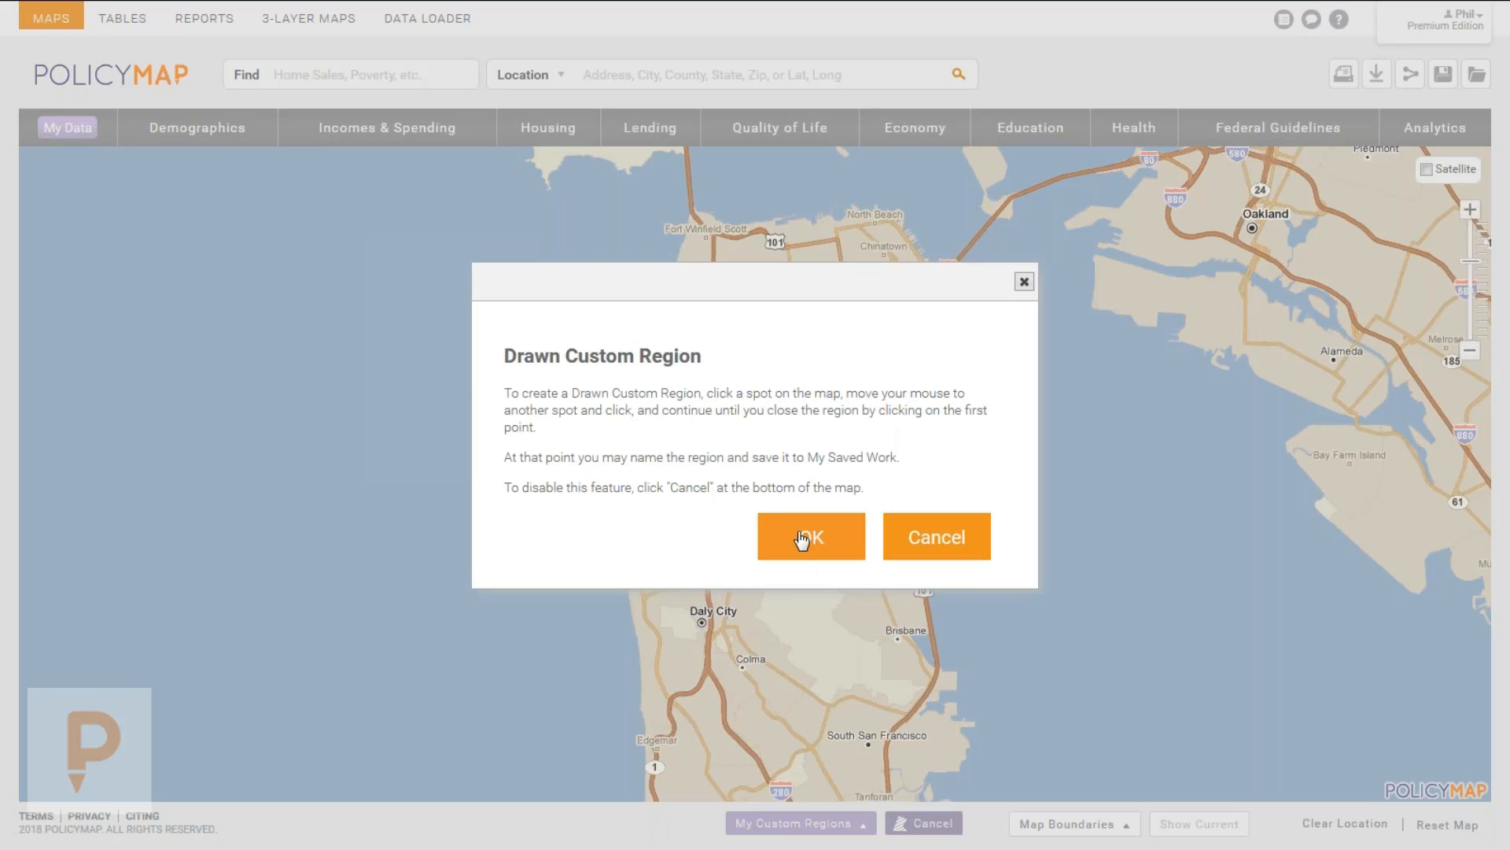
left_click(818, 540)
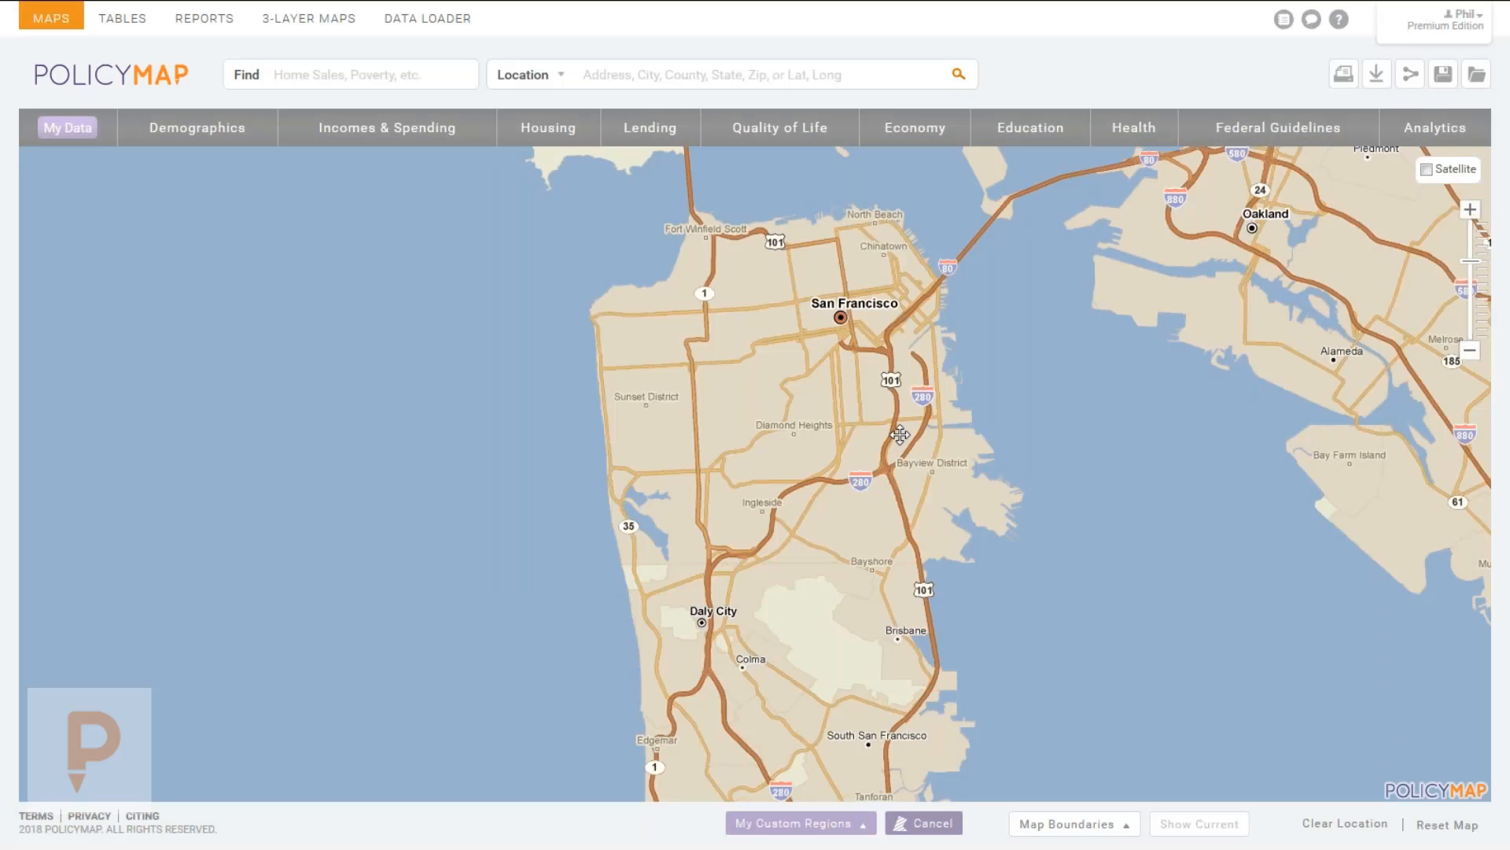
Trace the region outline southwest along Interstate 280.
left_click(885, 469)
left_click(859, 483)
left_click(832, 483)
left_click(816, 480)
left_click(791, 487)
left_click(779, 498)
left_click(769, 517)
left_click(766, 535)
left_click(753, 546)
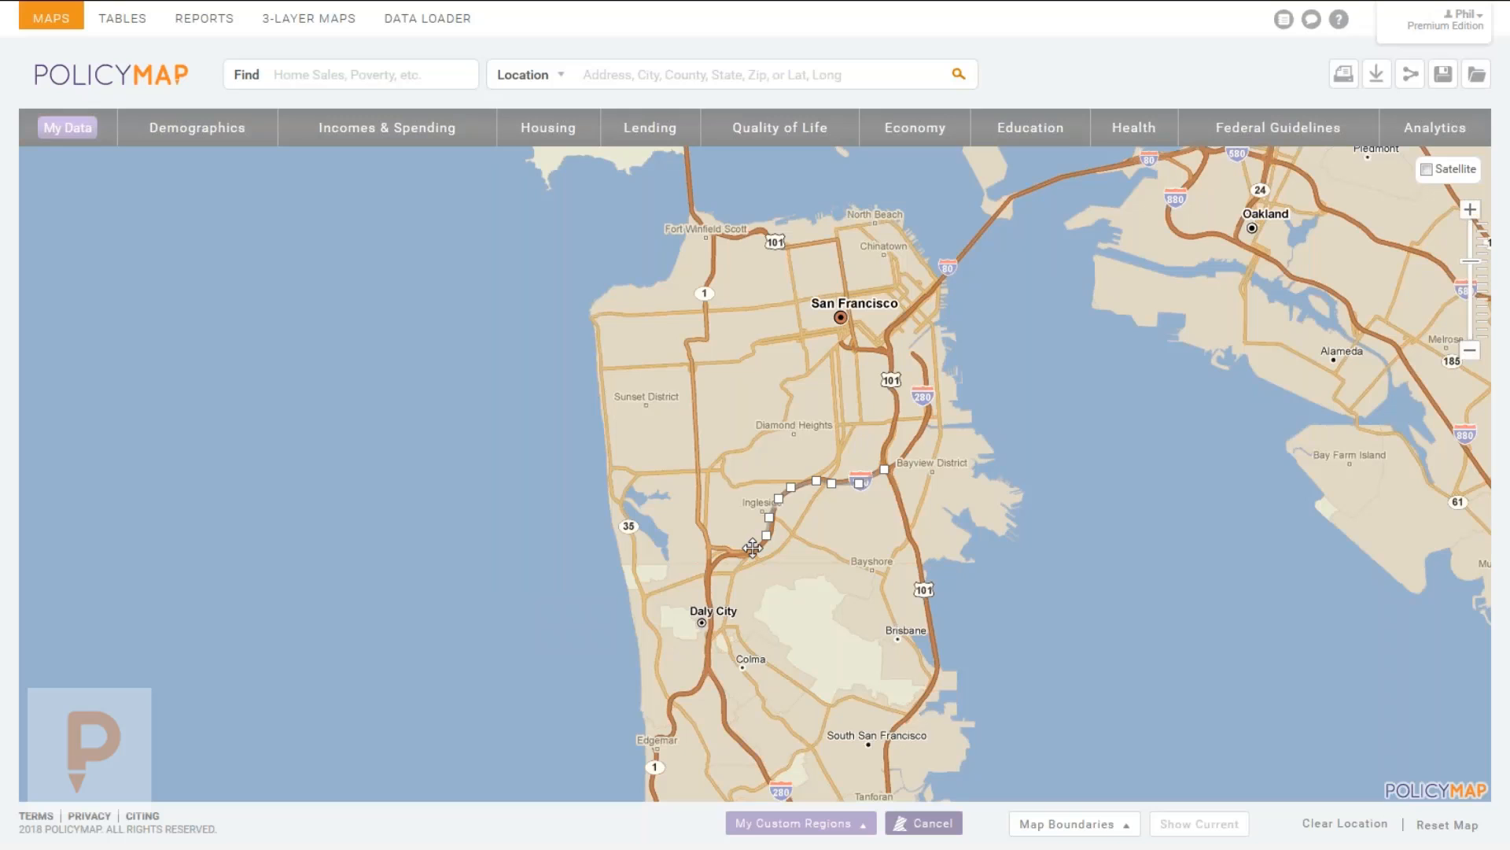
left_click(740, 550)
left_click(707, 549)
scroll(698, 534, "up", 2)
mouse_move(698, 534)
left_mouse_down()
mouse_move(796, 465)
mouse_move(793, 501)
left_mouse_up()
Continue the outline north up 19th Ave, east along Taraval and Woodside toward Portola Dr.
left_click(652, 666)
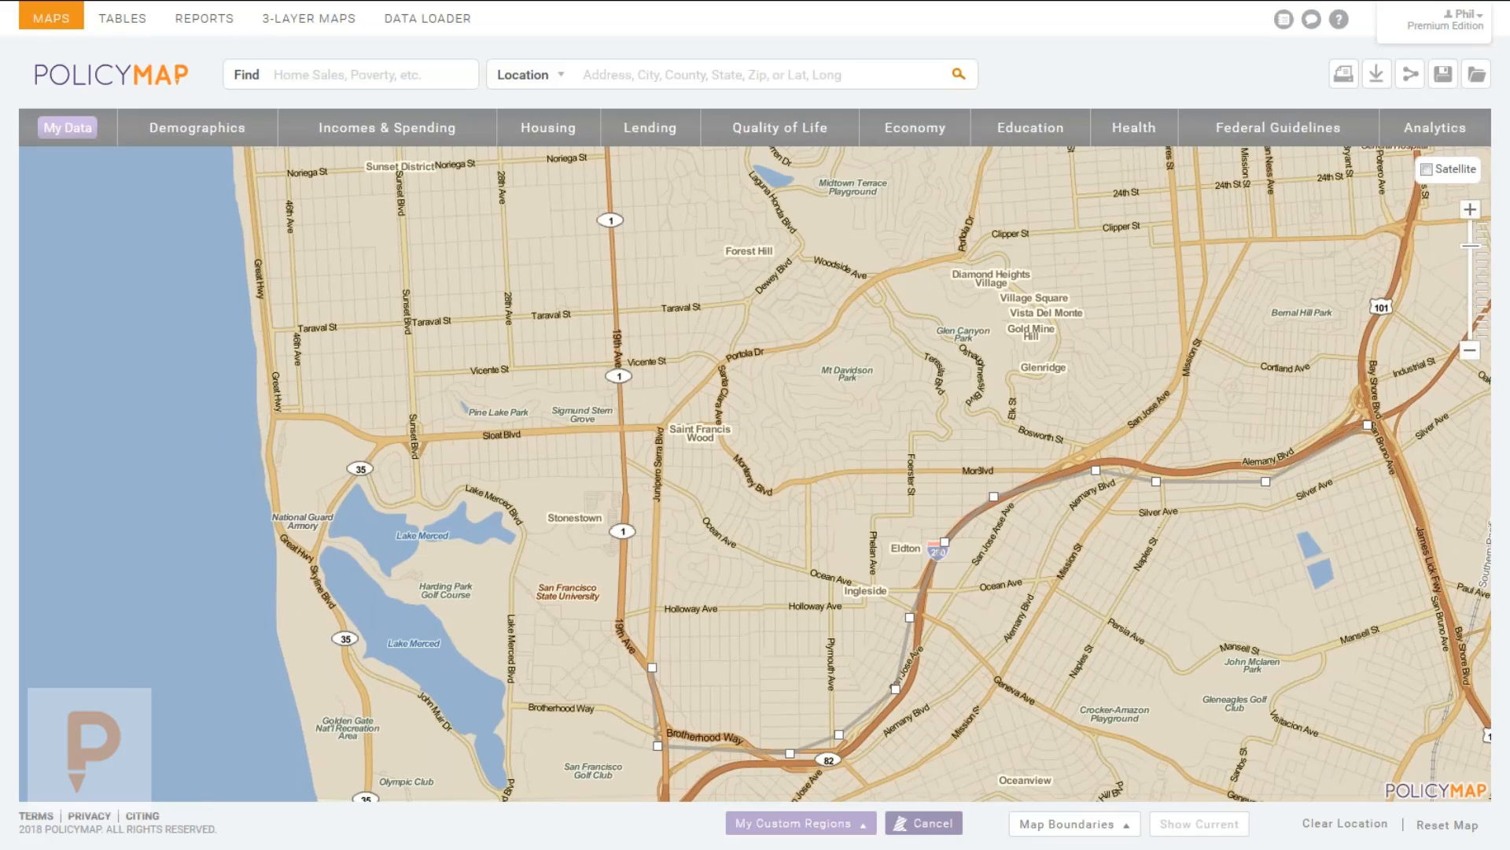
left_click(618, 623)
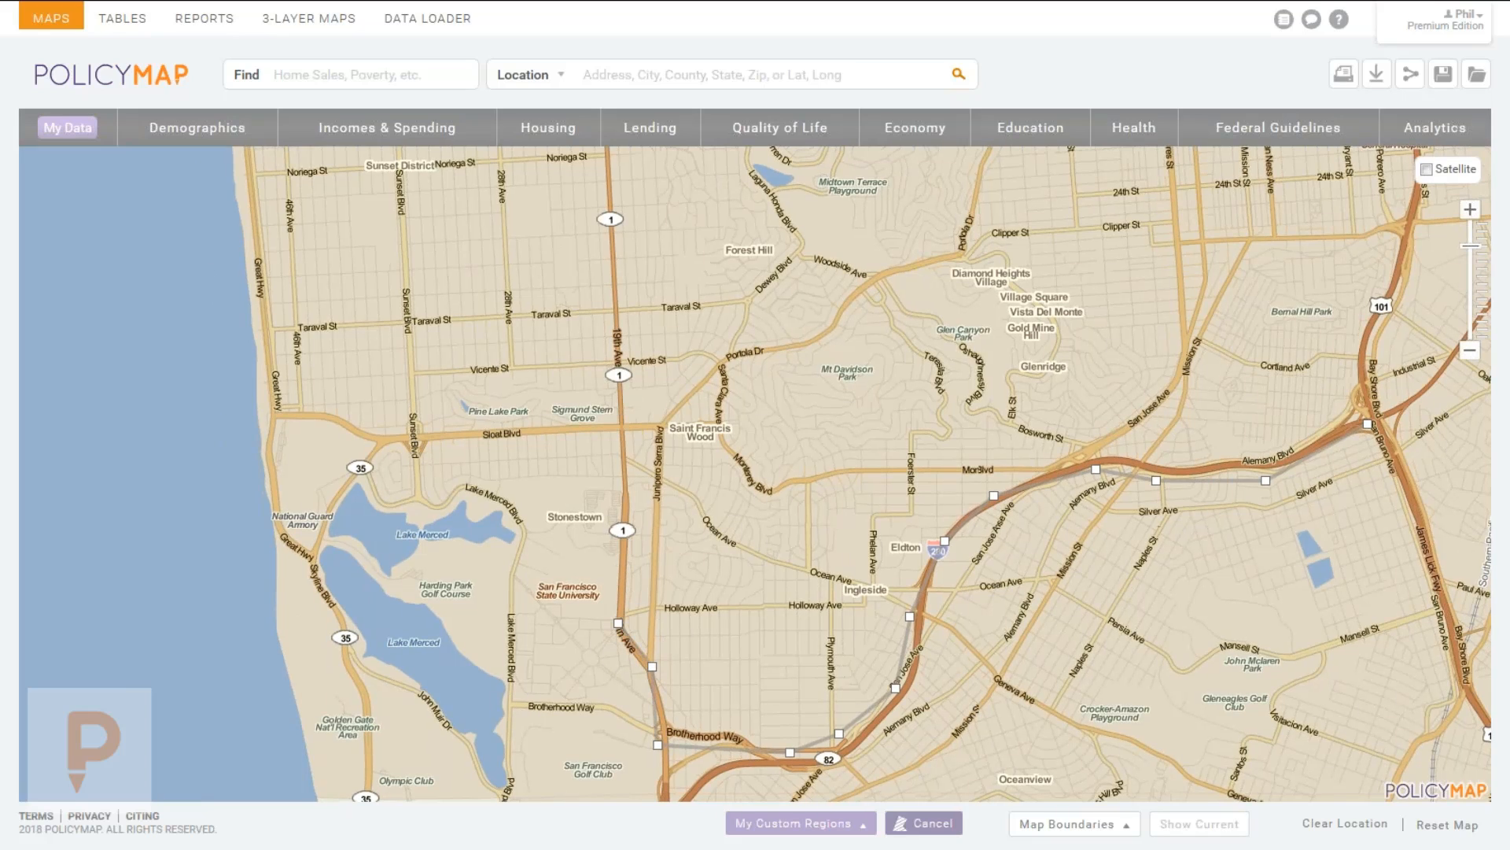
left_click(619, 425)
left_click(616, 313)
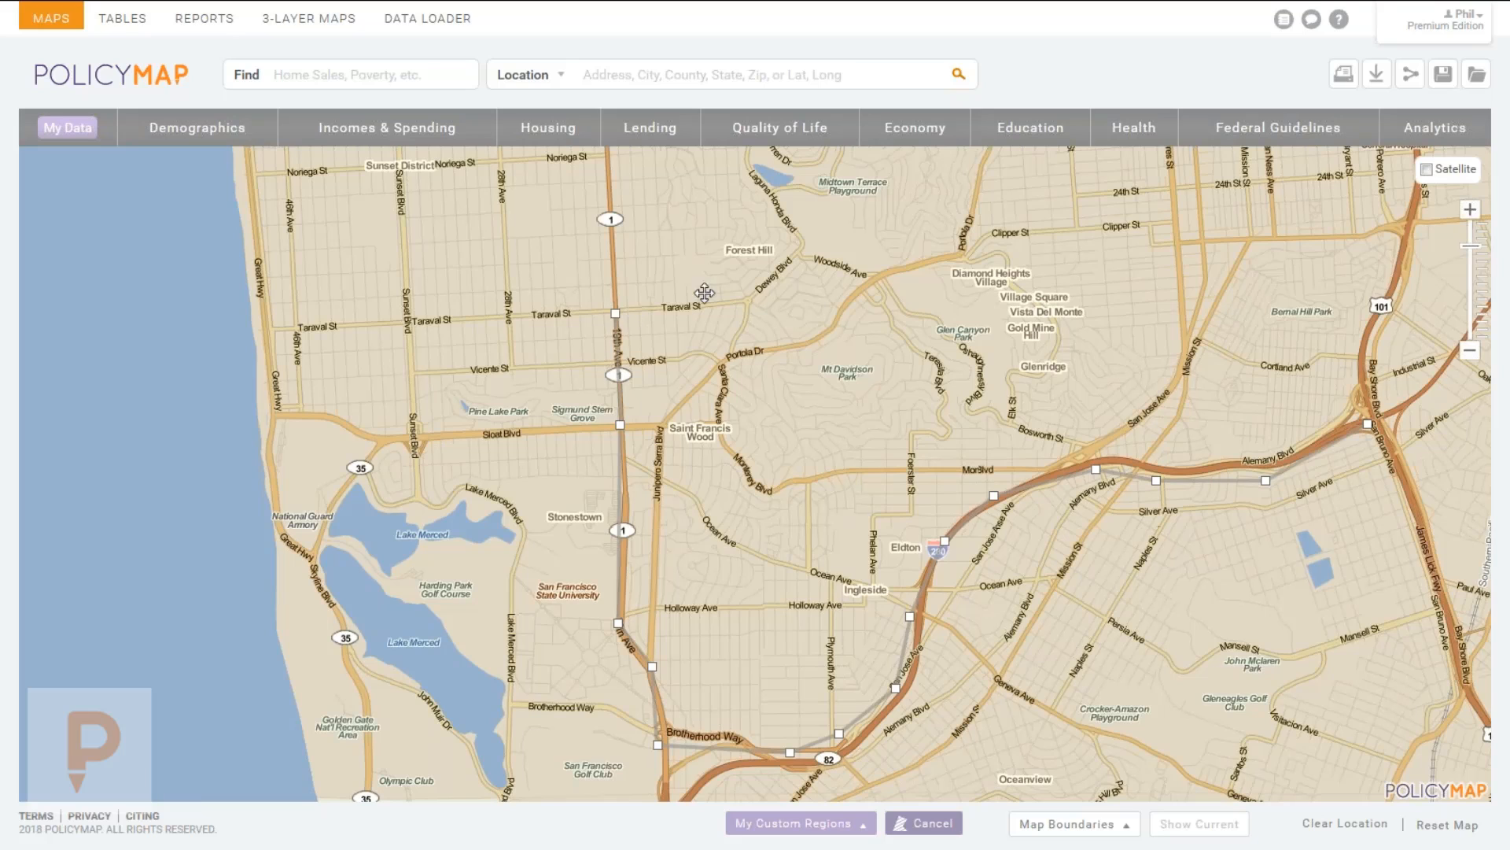
left_click(749, 298)
left_click(798, 255)
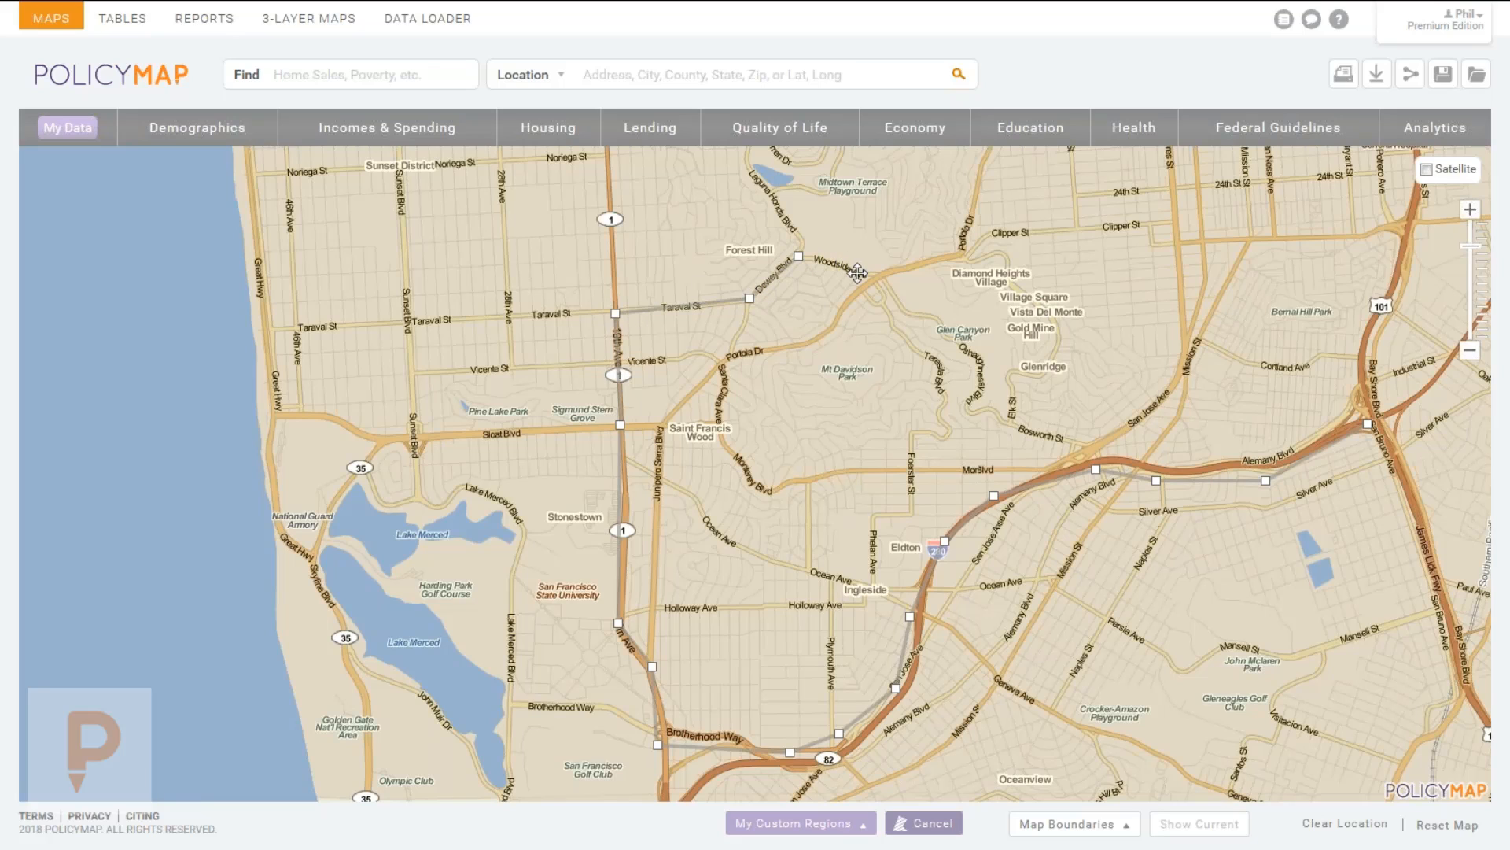
left_click(840, 266)
left_click(854, 268)
left_click(882, 275)
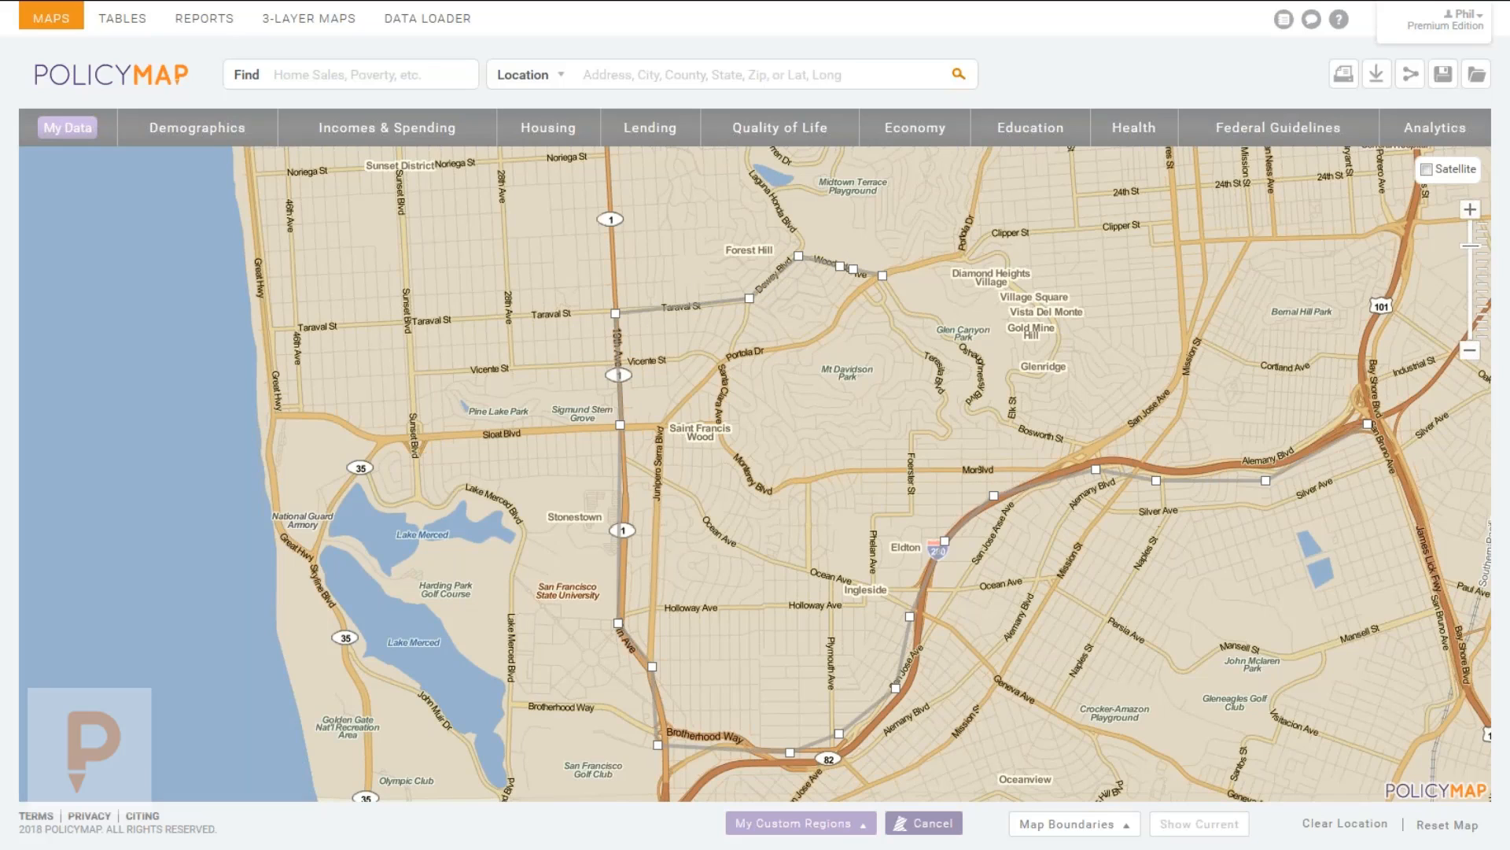
left_click(959, 255)
left_click(973, 257)
Run the outline east along Clipper St, south along Hwy 101, and close the polygon.
left_click(994, 237)
left_click(1177, 218)
left_click(1178, 239)
left_click(1375, 229)
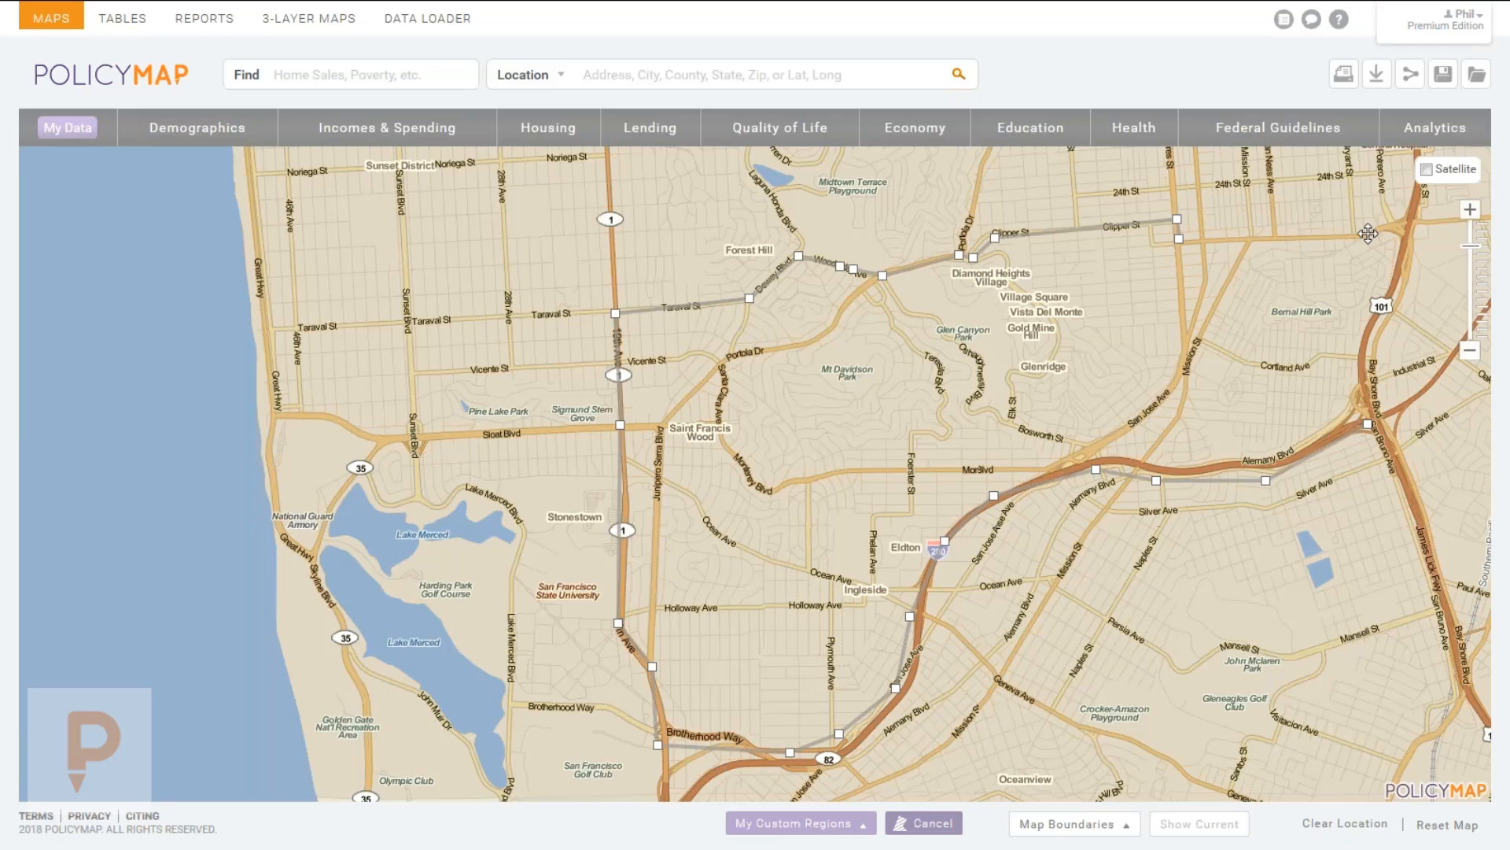
left_click(1406, 225)
left_click(1391, 297)
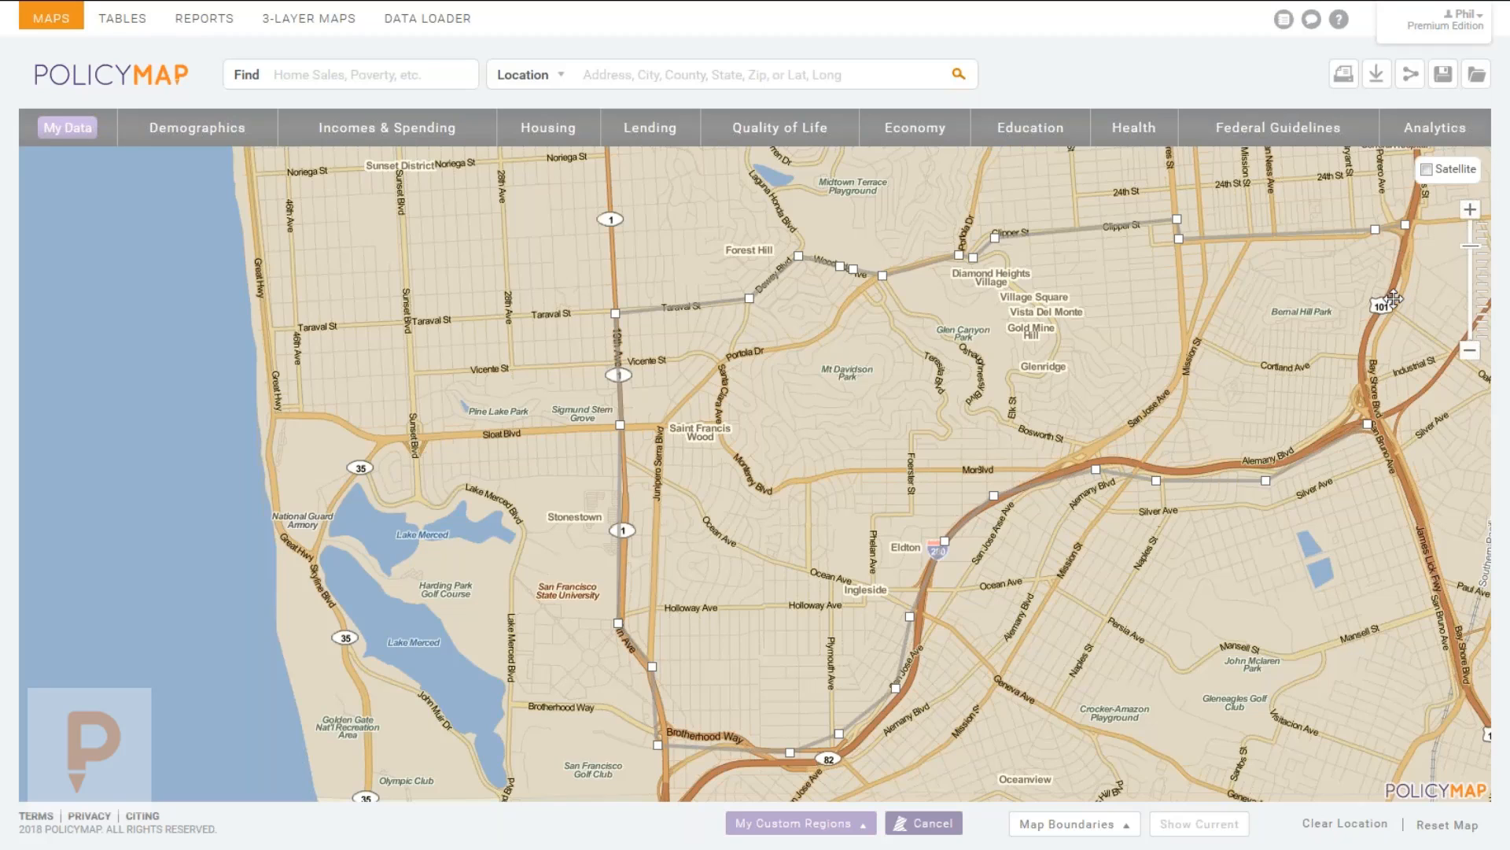
left_click(1371, 322)
left_click(1361, 364)
left_click(1369, 424)
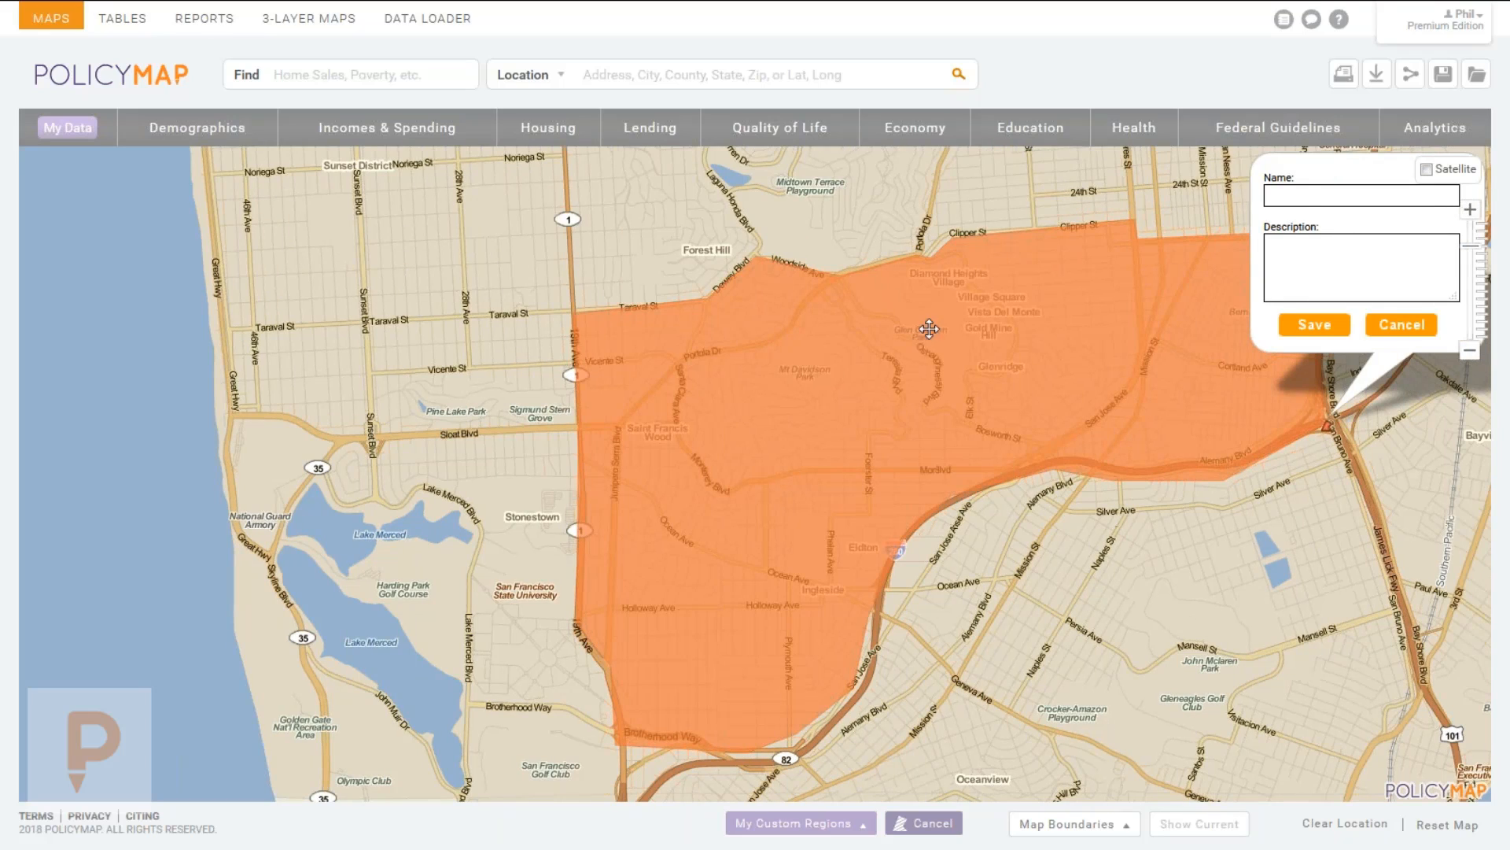
Name the new region 'Glenridge' and save it.
left_click(1297, 199)
type("Glenridge")
left_click(1321, 331)
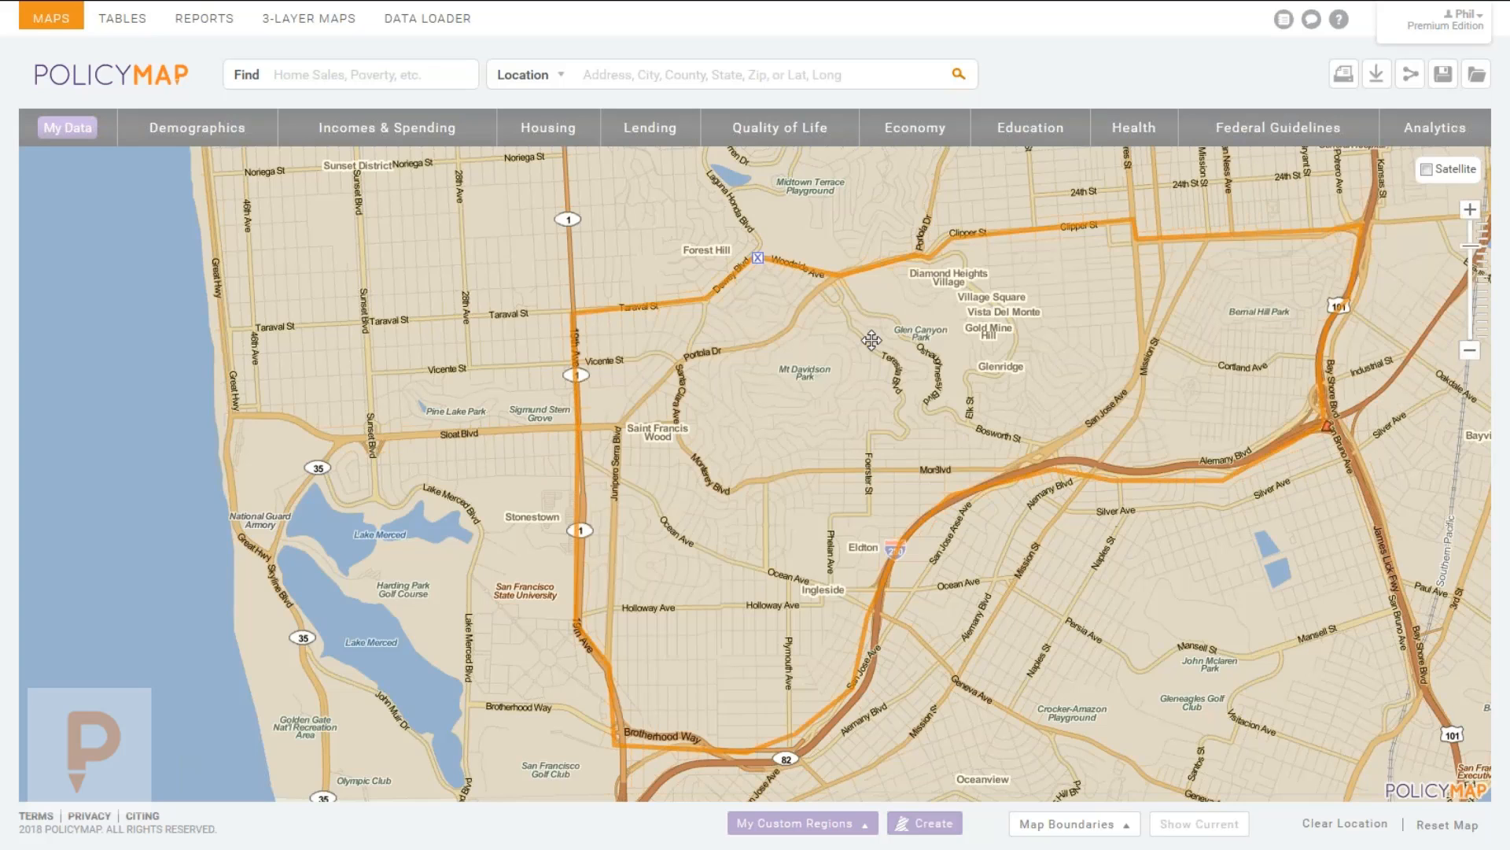
Pan and zoom out so all of San Francisco is centred in view.
left_click_drag(850, 337, 800, 315)
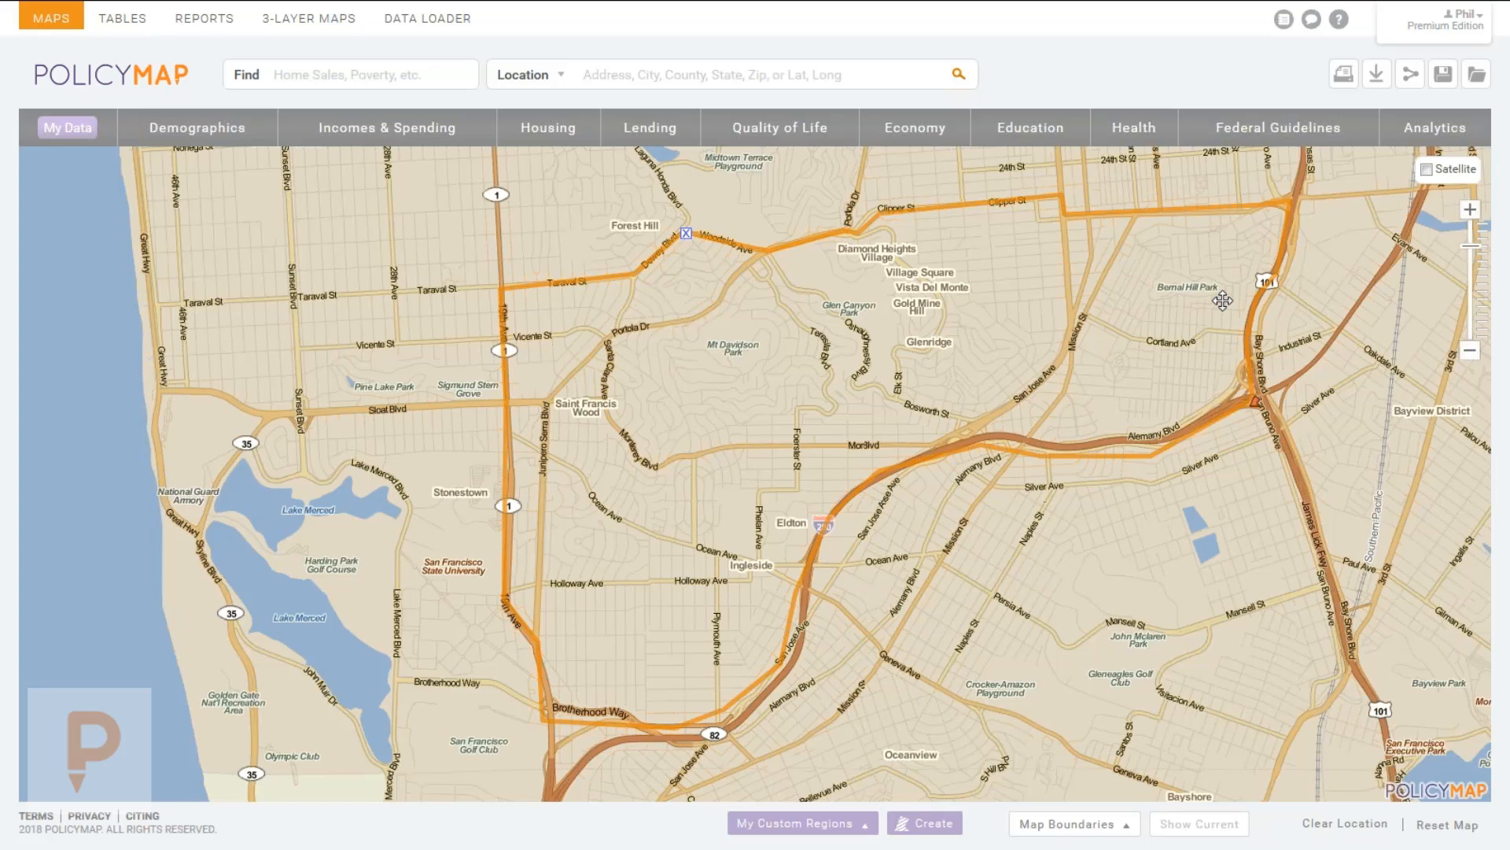
scroll(970, 430, "down", 1)
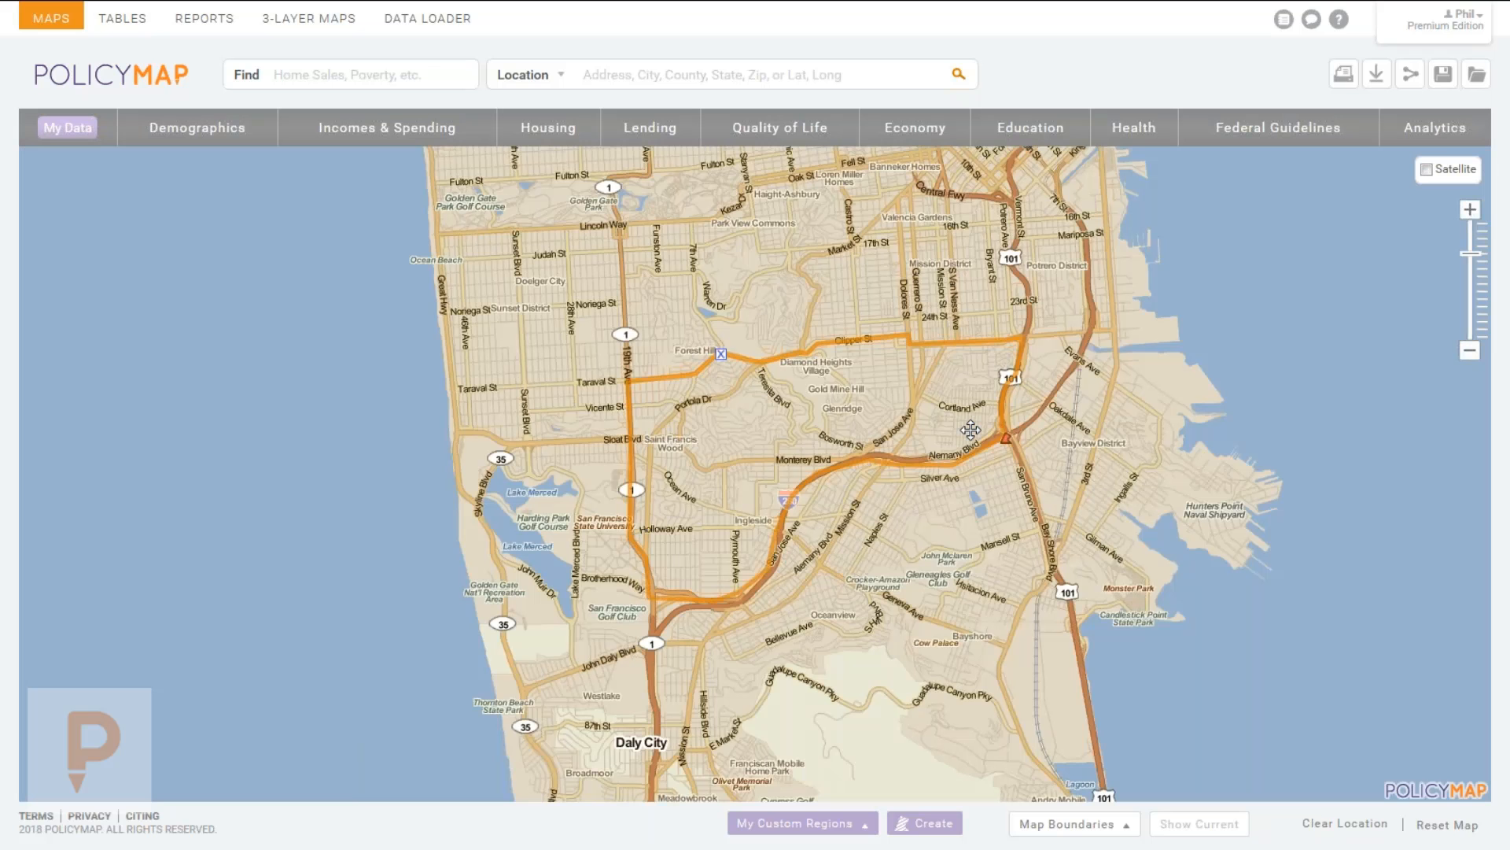
left_click_drag(832, 321, 926, 433)
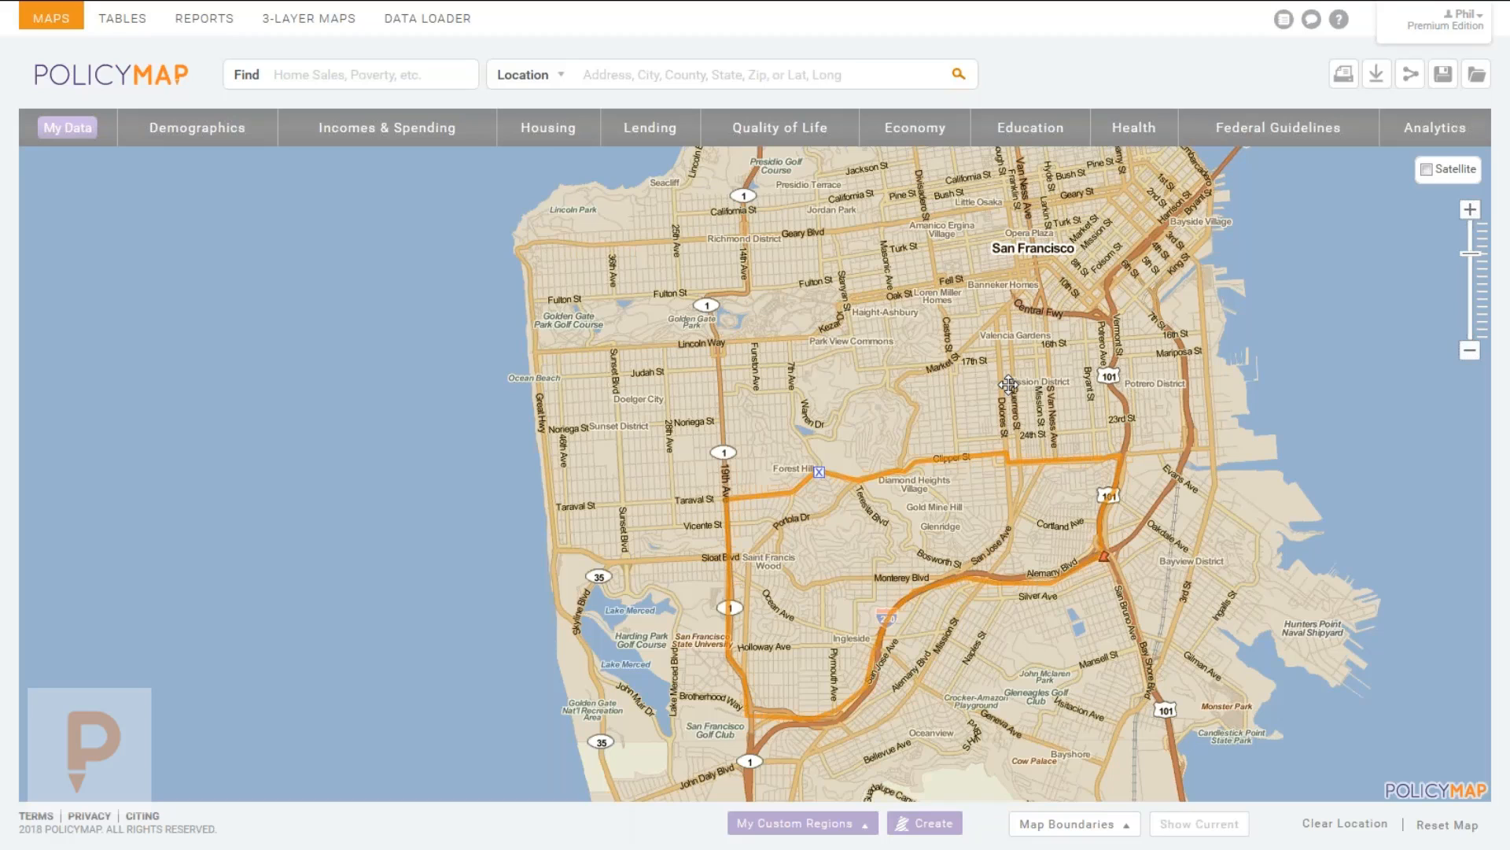
Start an Assembled Custom Region and select areas by Zip Code Tabulation Area.
left_click(926, 822)
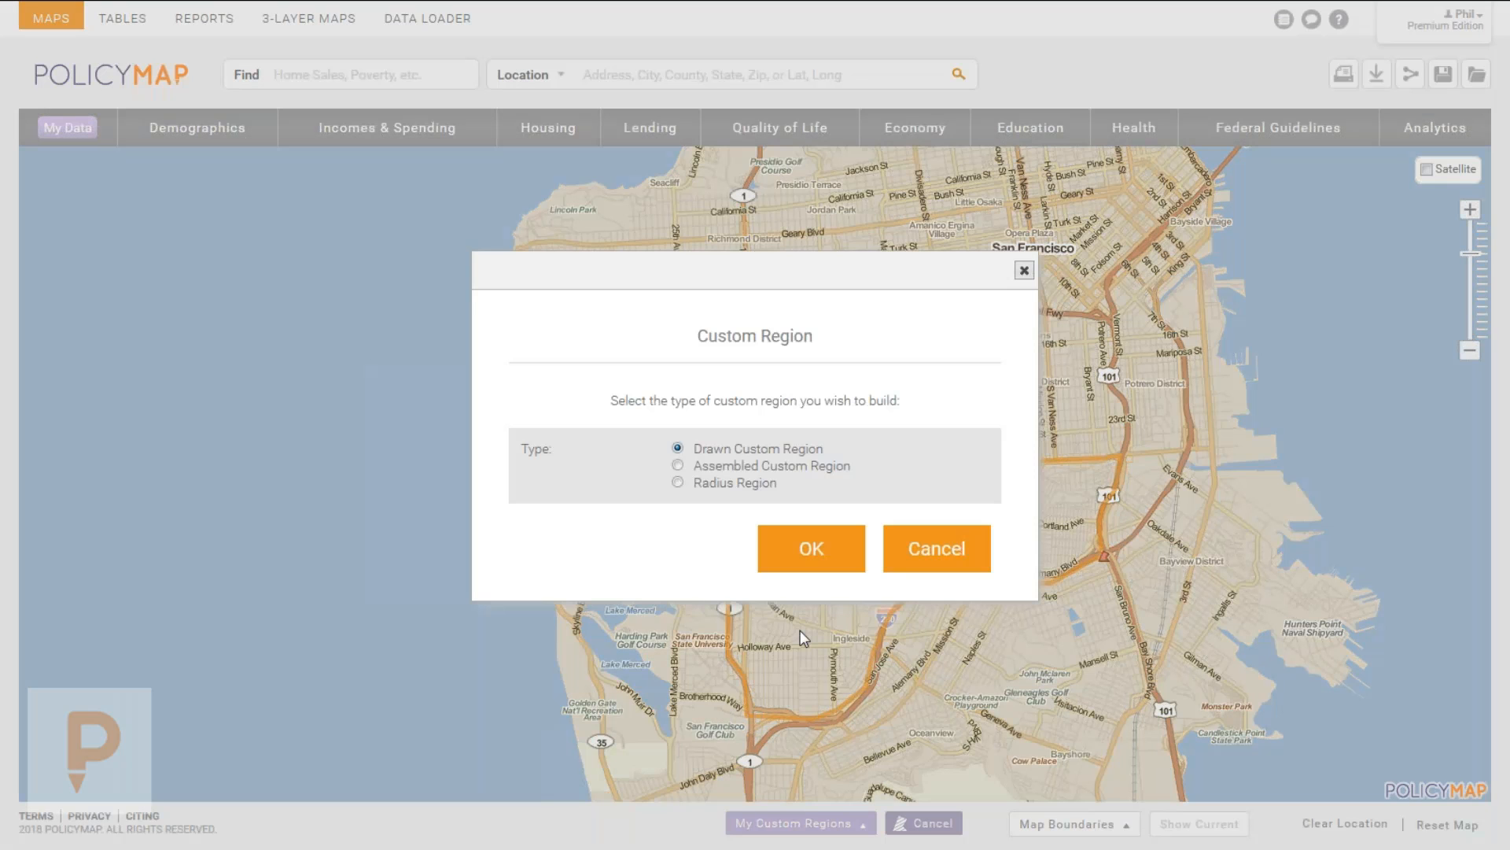
left_click(726, 468)
left_click(811, 551)
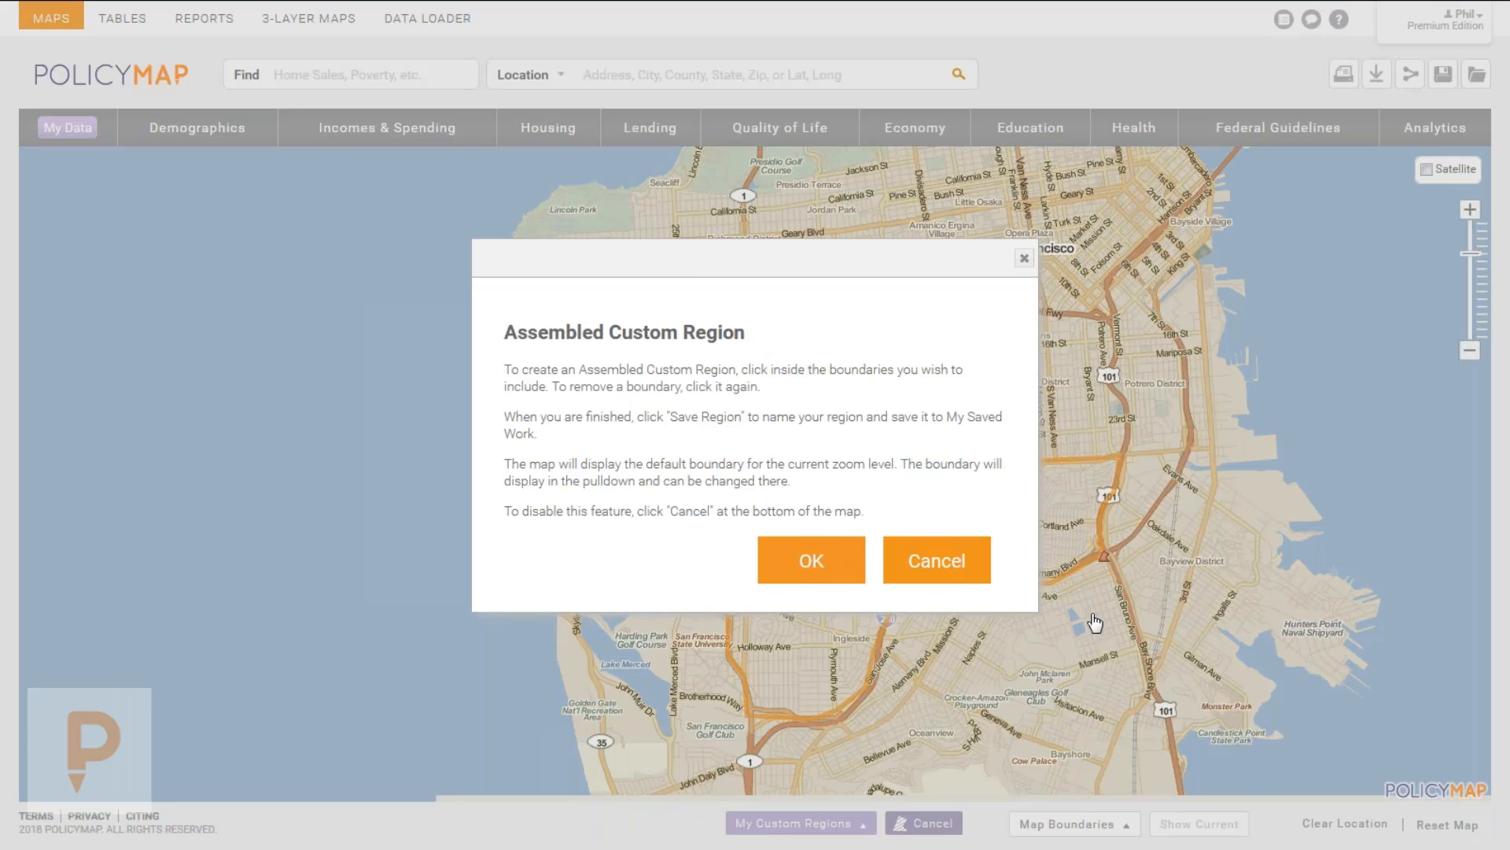
left_click(840, 572)
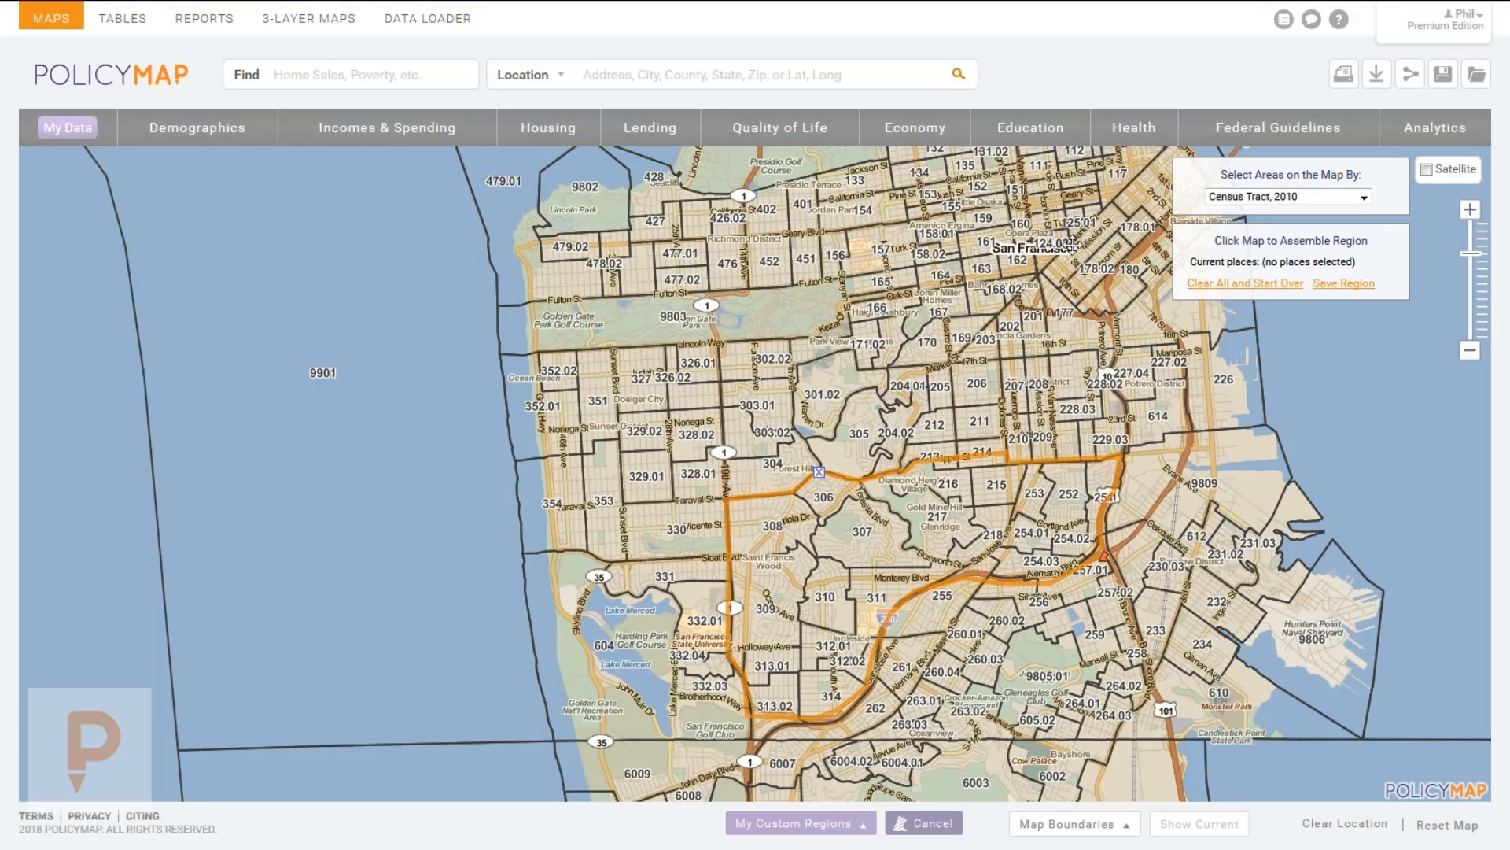
left_click(1309, 198)
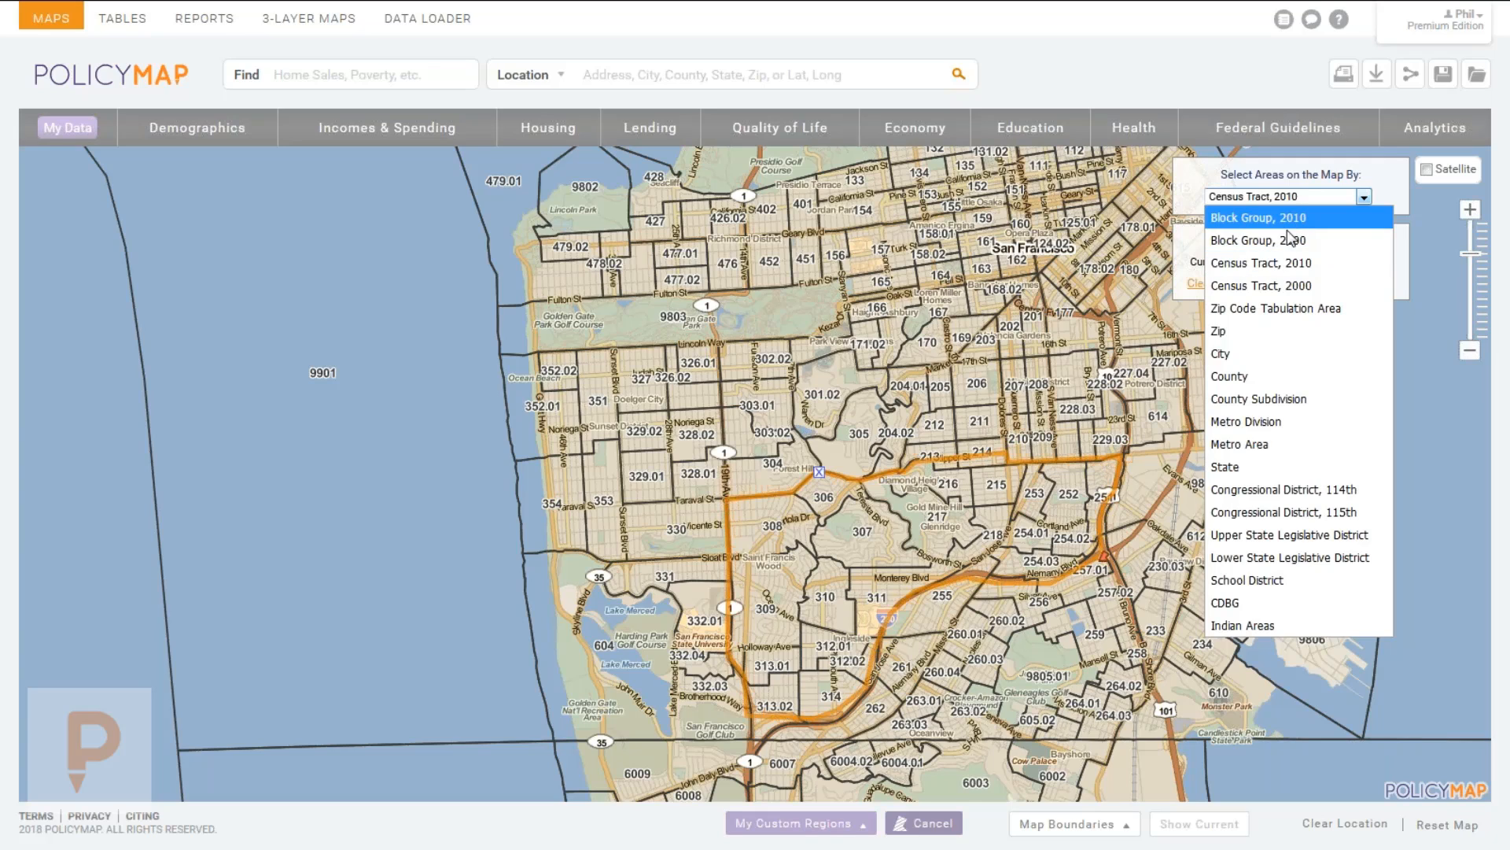
left_click(1282, 305)
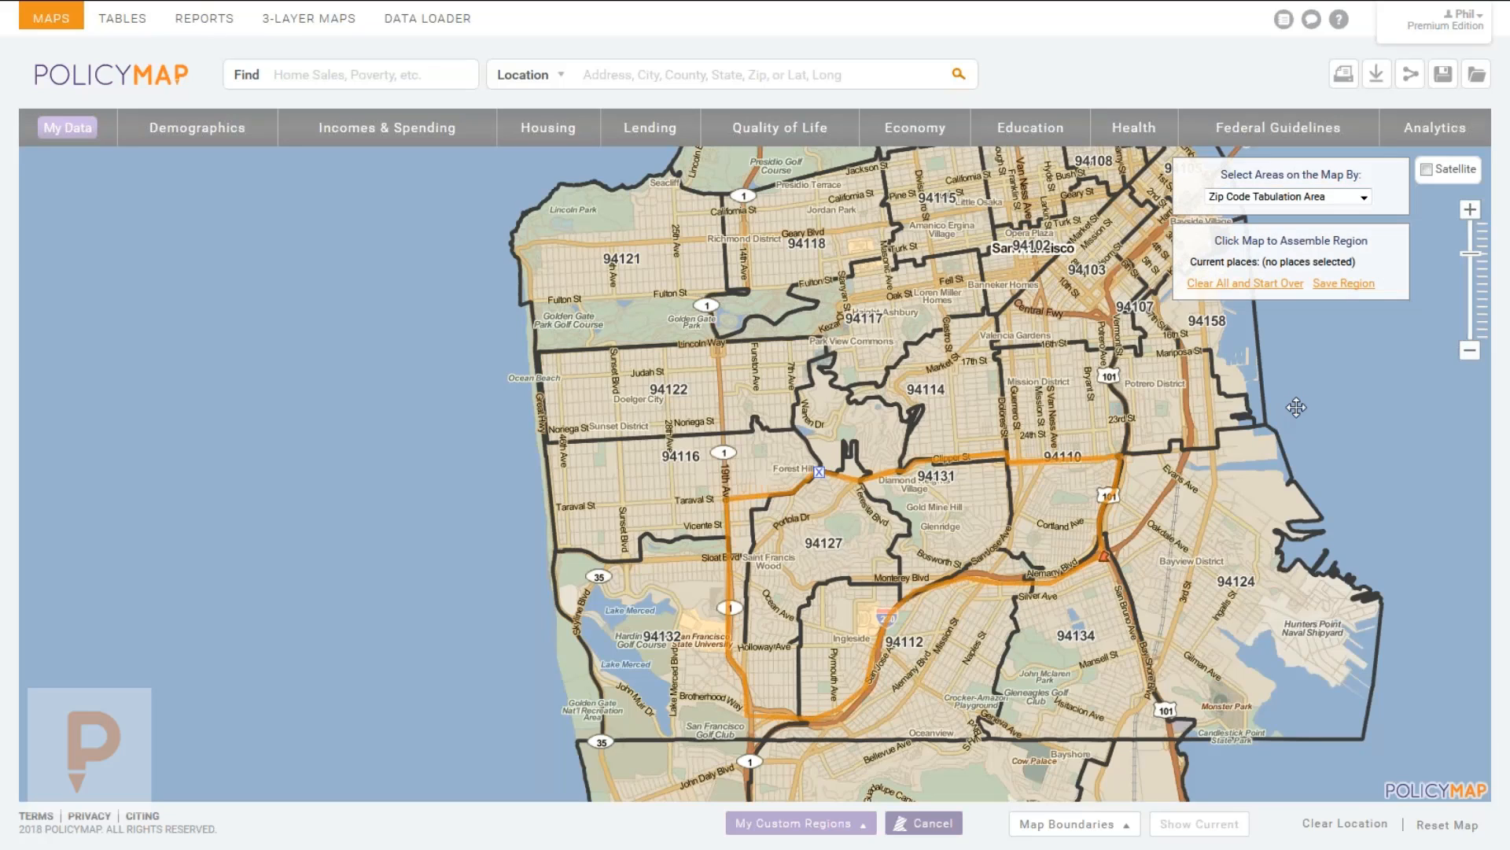
Add zip areas 94121, 94129, 94118, 94115, 94123, 94109, 94133, 94111, 94108 and 94104 to the region.
left_click_drag(950, 362, 969, 456)
left_click(645, 360)
left_click(772, 250)
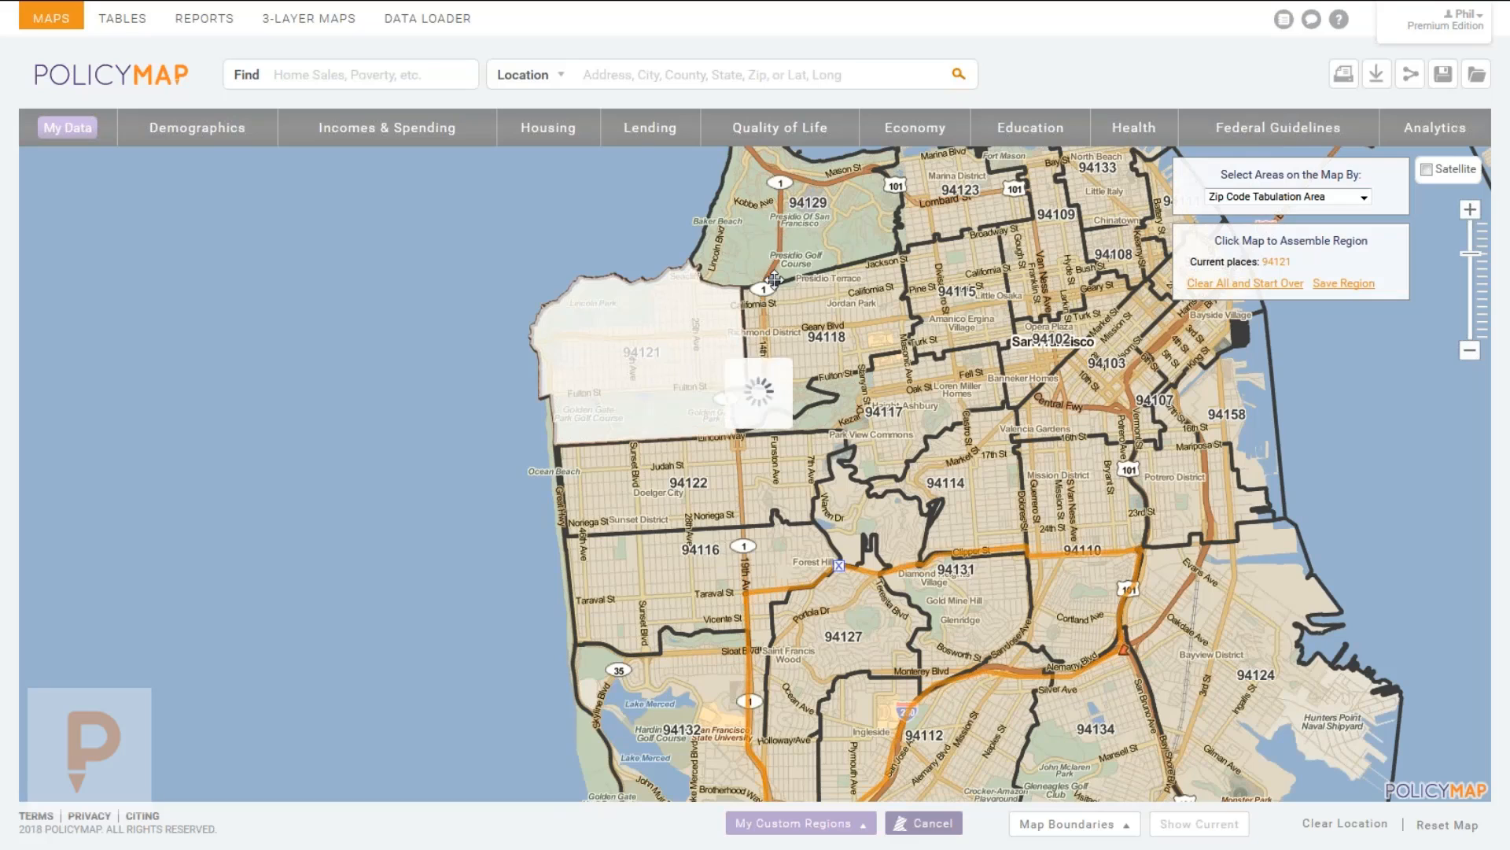
left_click(777, 305)
left_click(927, 283)
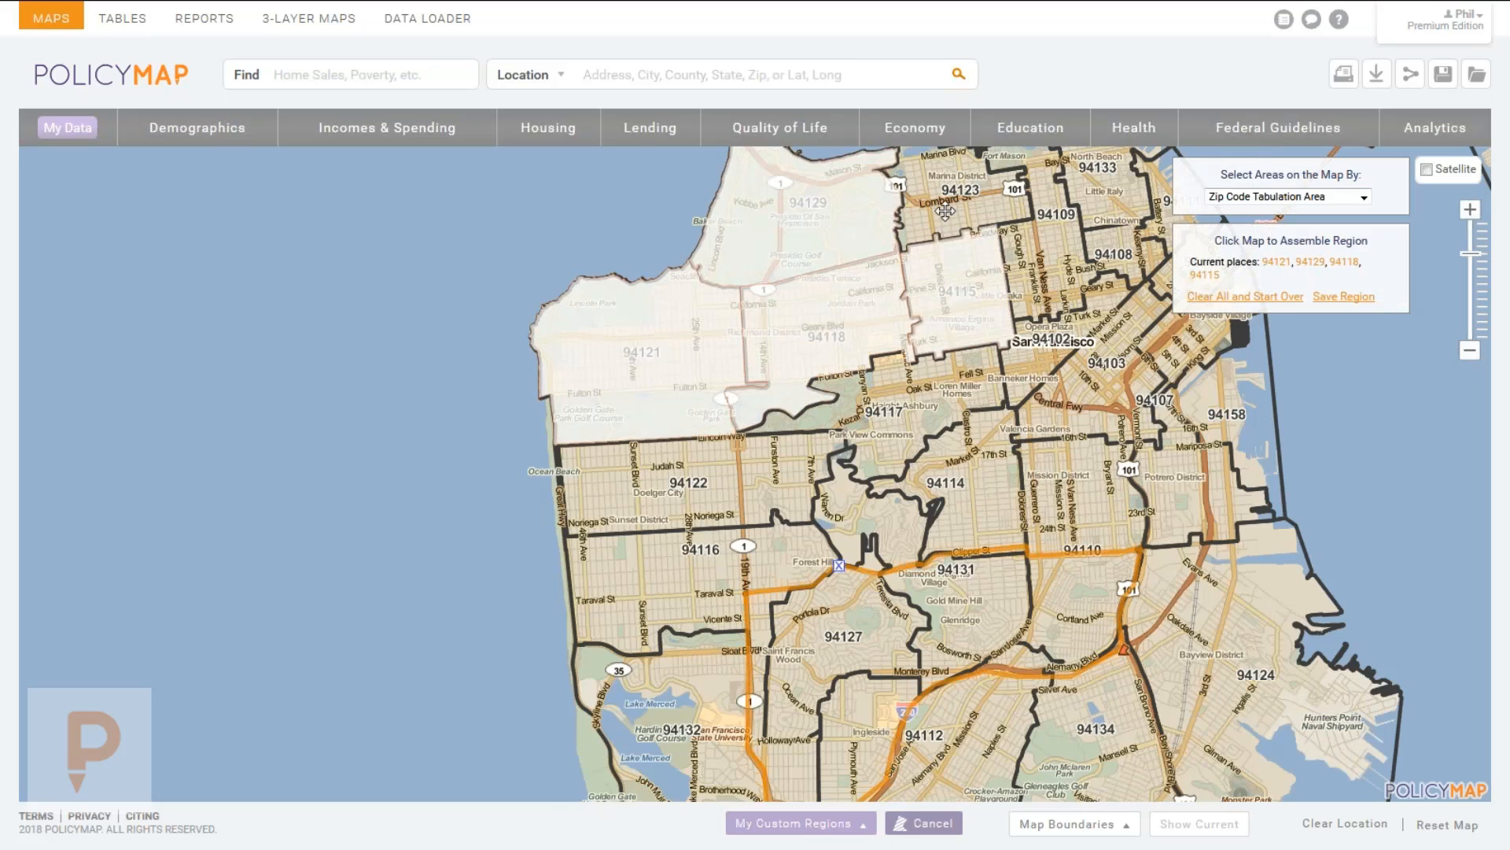
left_click(948, 211)
left_click(1050, 276)
left_click(1093, 184)
left_click(1160, 202)
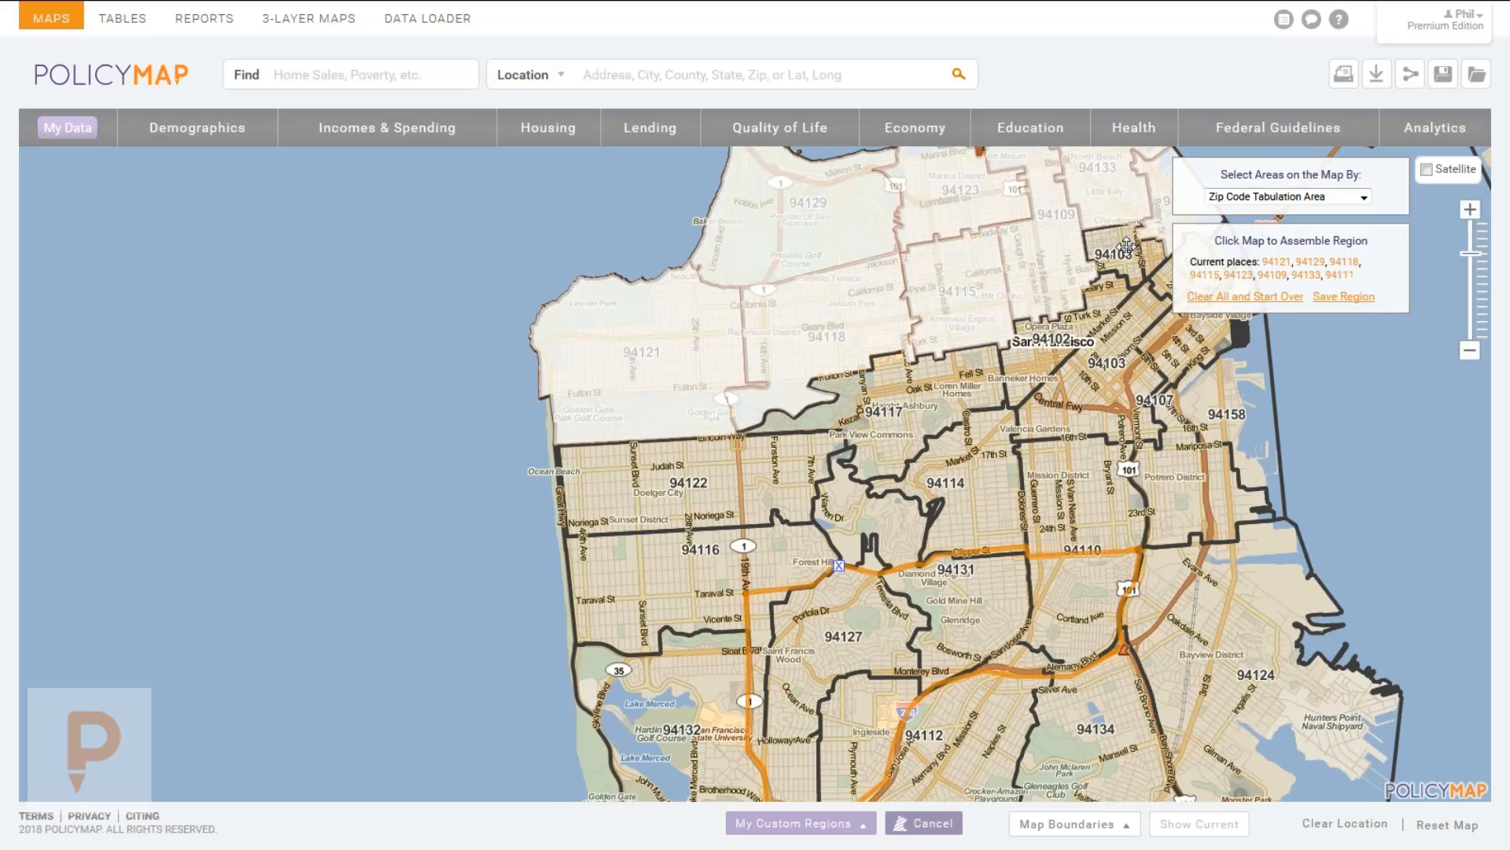
left_click(1126, 249)
left_click(1156, 310)
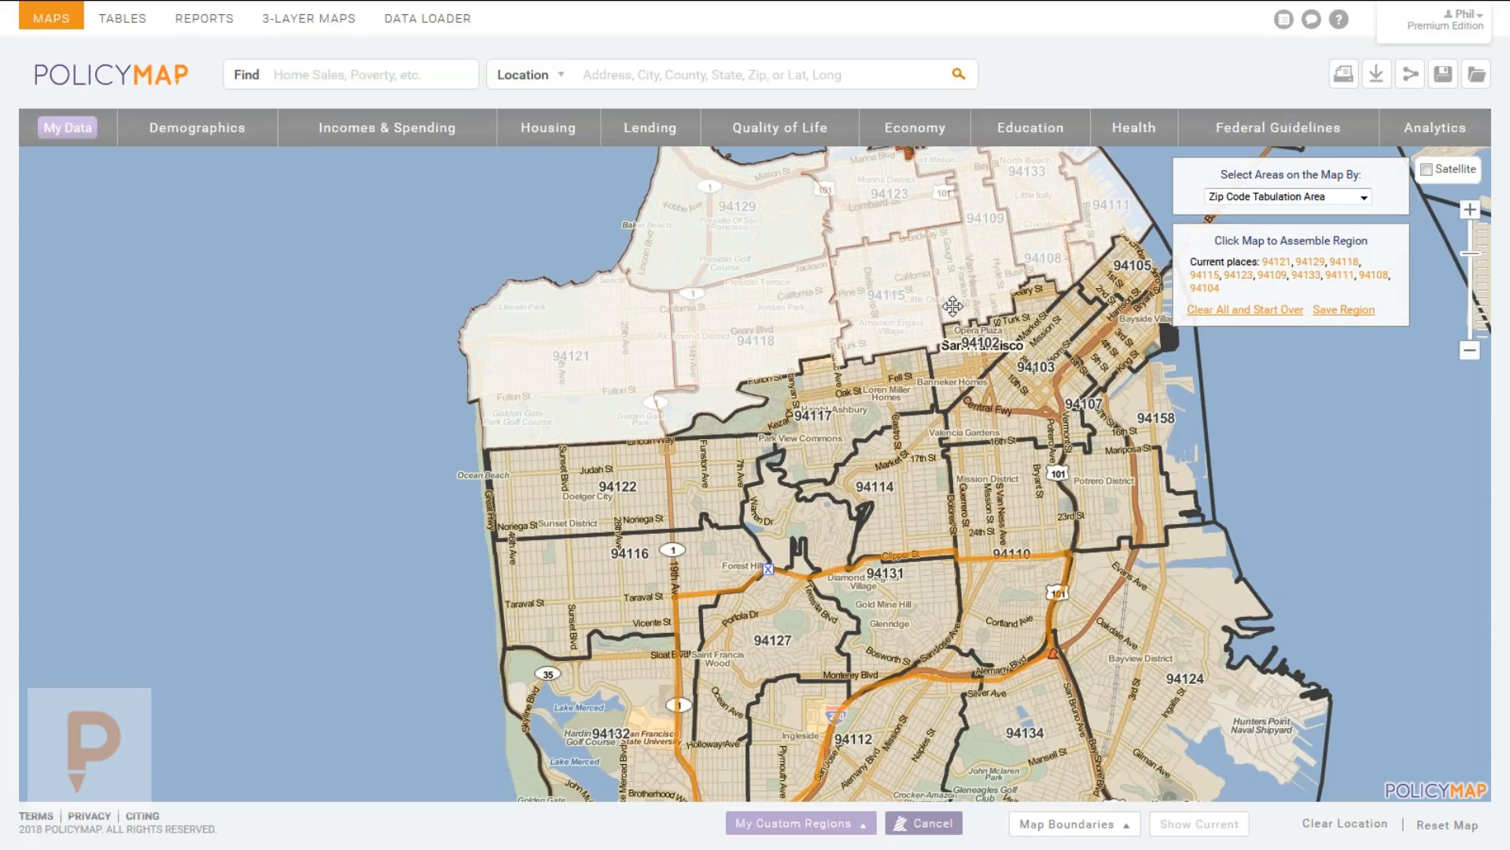
Remove 94102, 94133 and the other downtown zip areas from the region.
left_click_drag(984, 307, 875, 311)
left_click(869, 352)
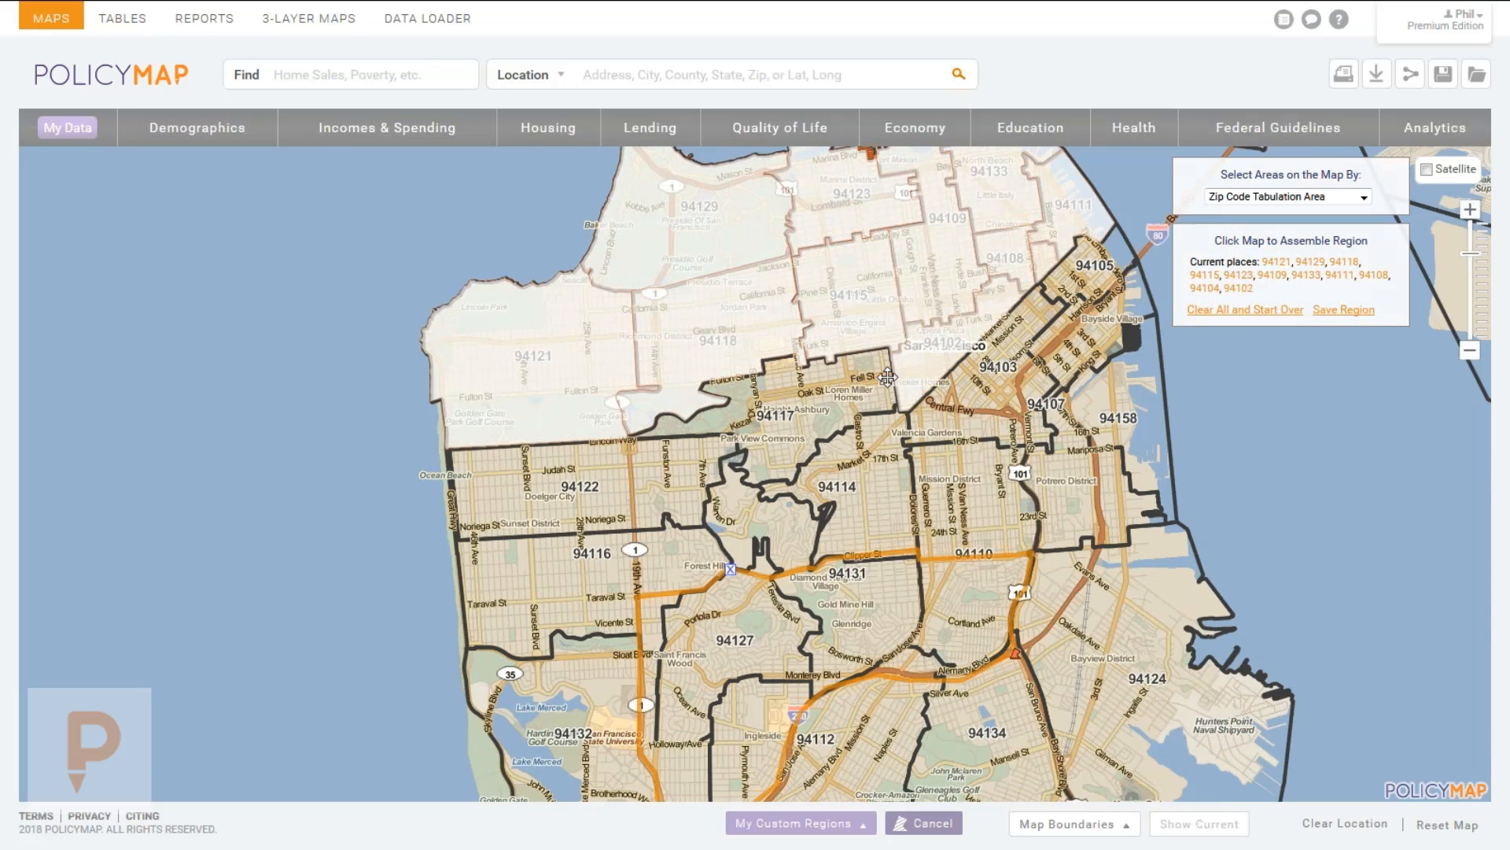
left_click(1014, 270)
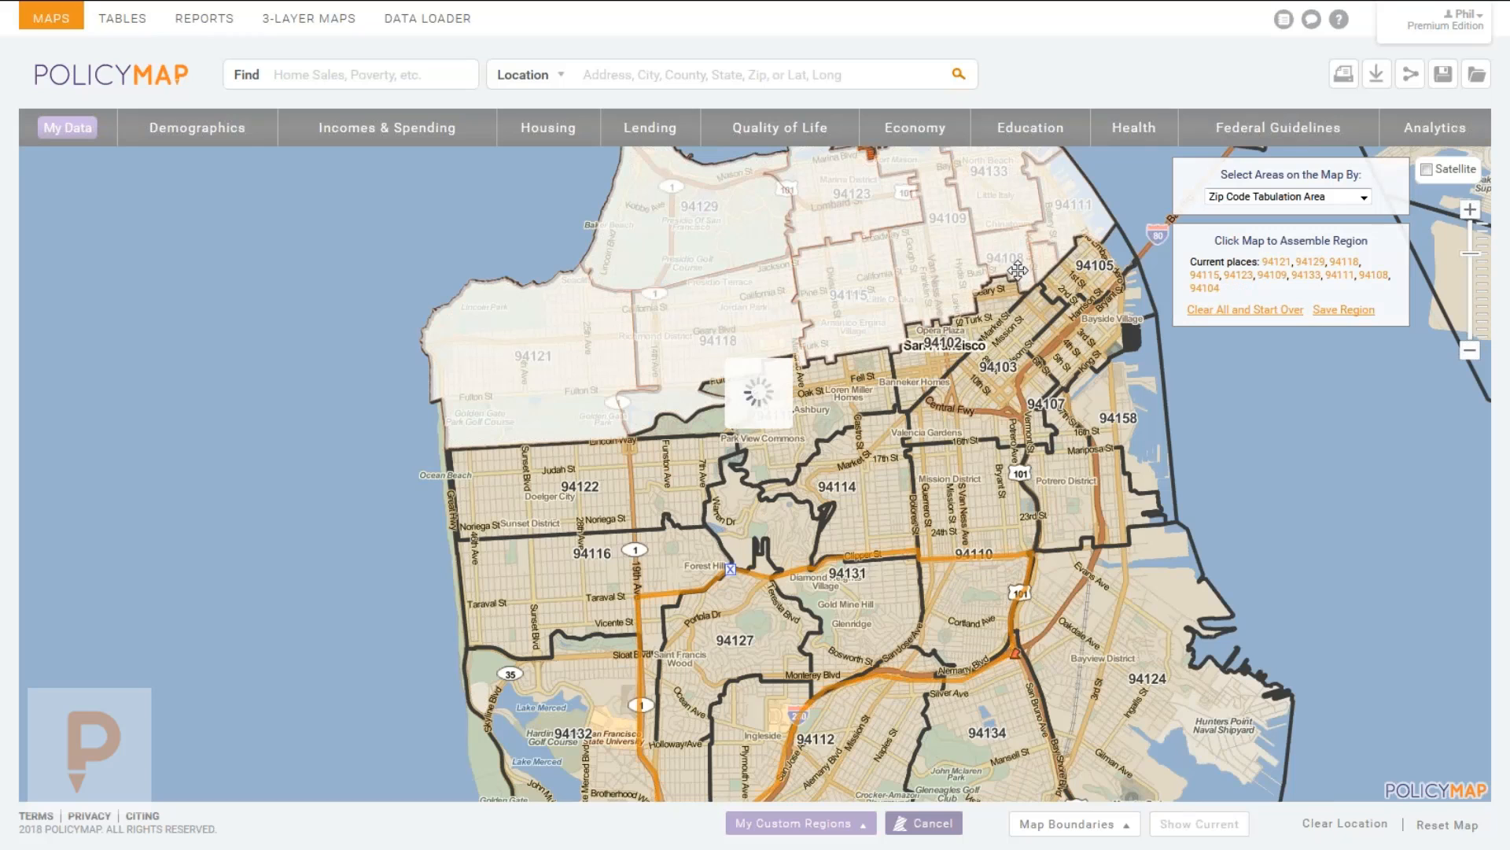
left_click(1041, 261)
left_click(1075, 210)
left_click(1008, 167)
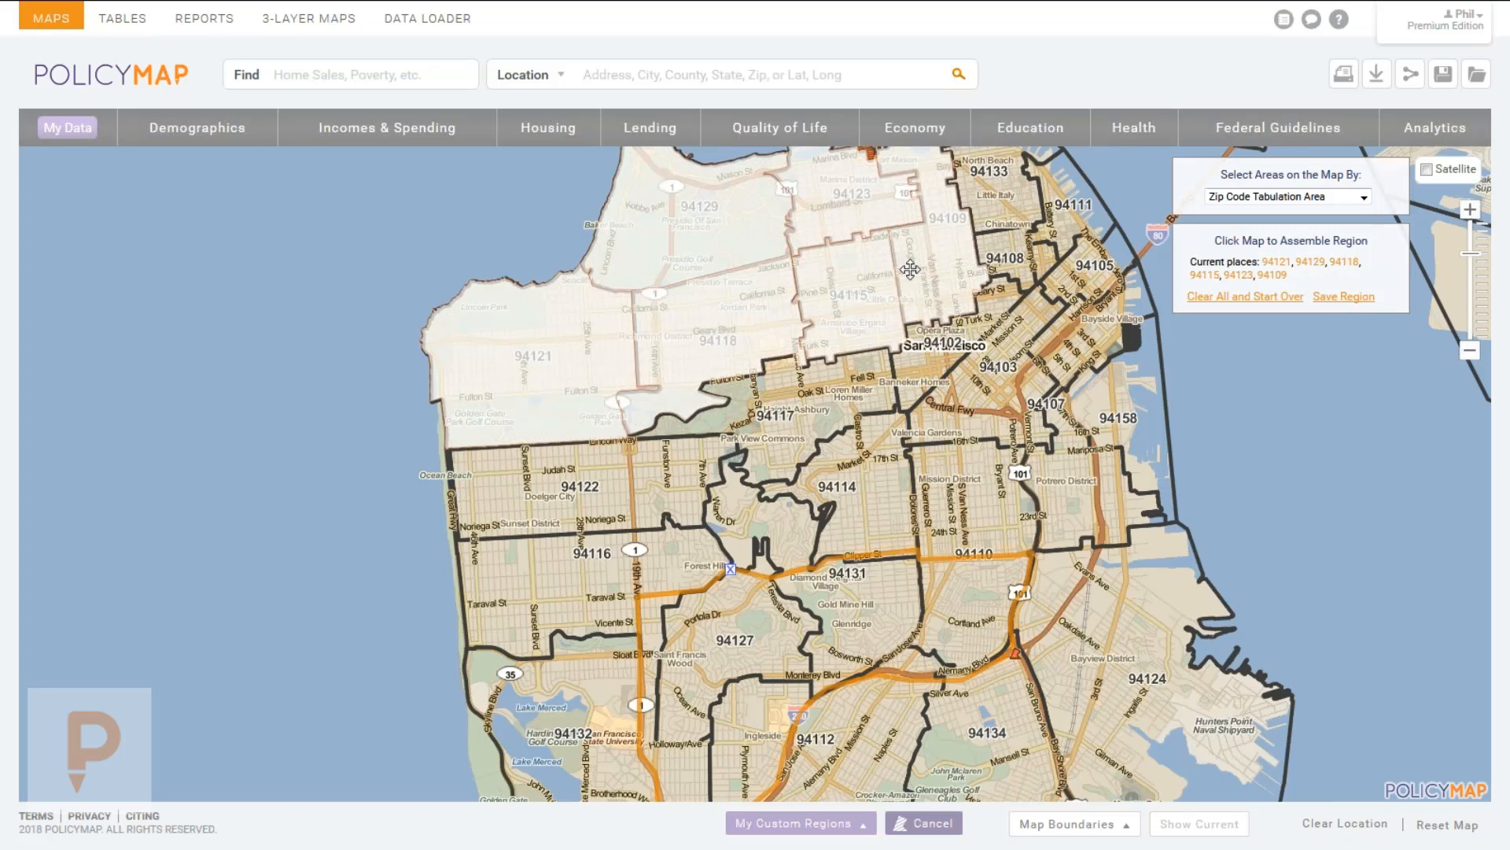
Add zips 94158 and 94107, then open the Save Region naming form.
left_click_drag(880, 221, 897, 293)
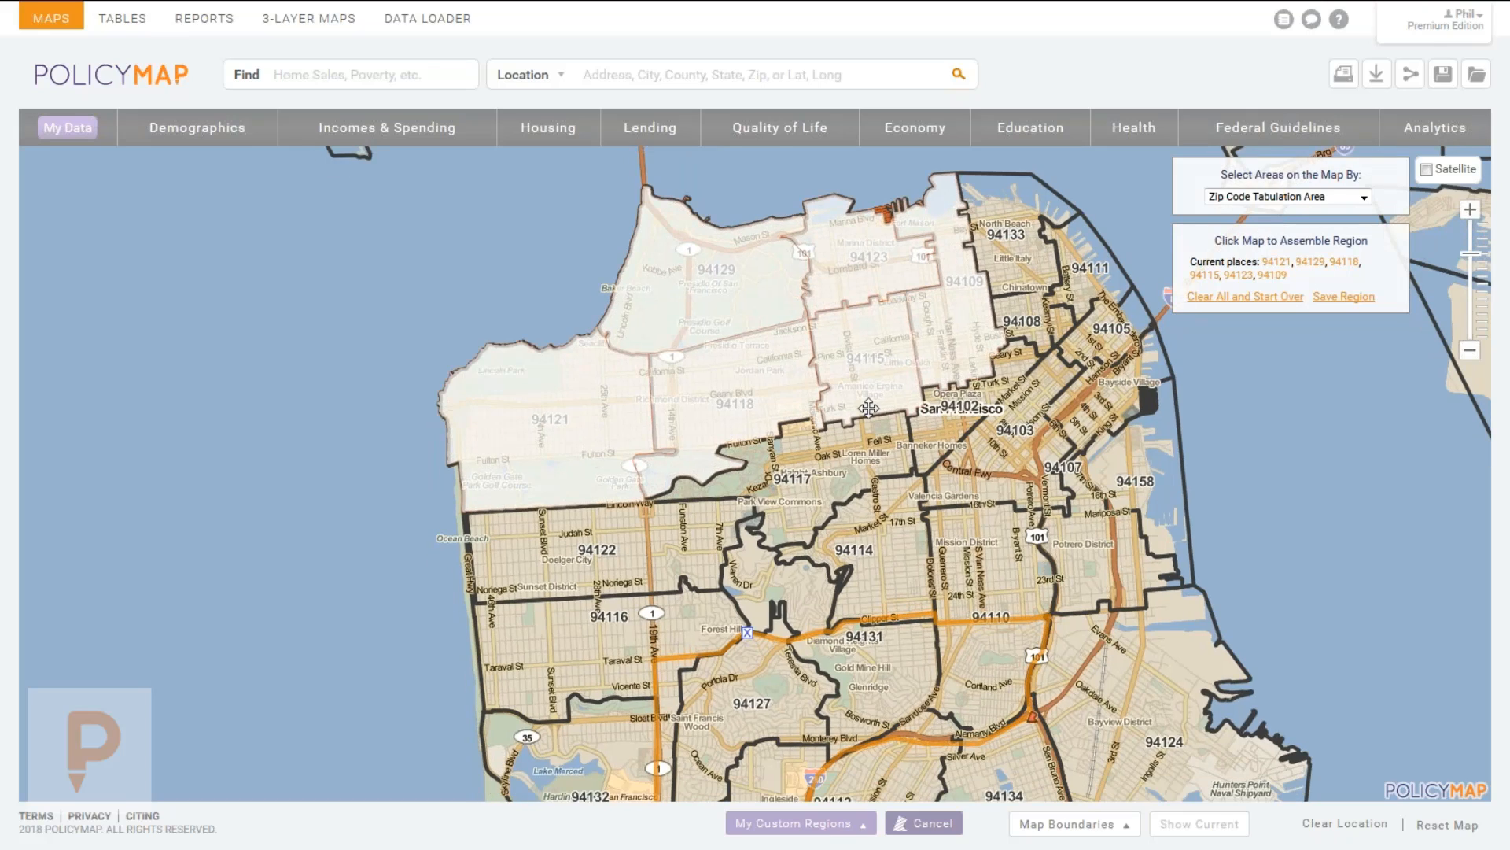
left_click(1121, 505)
left_click(1111, 580)
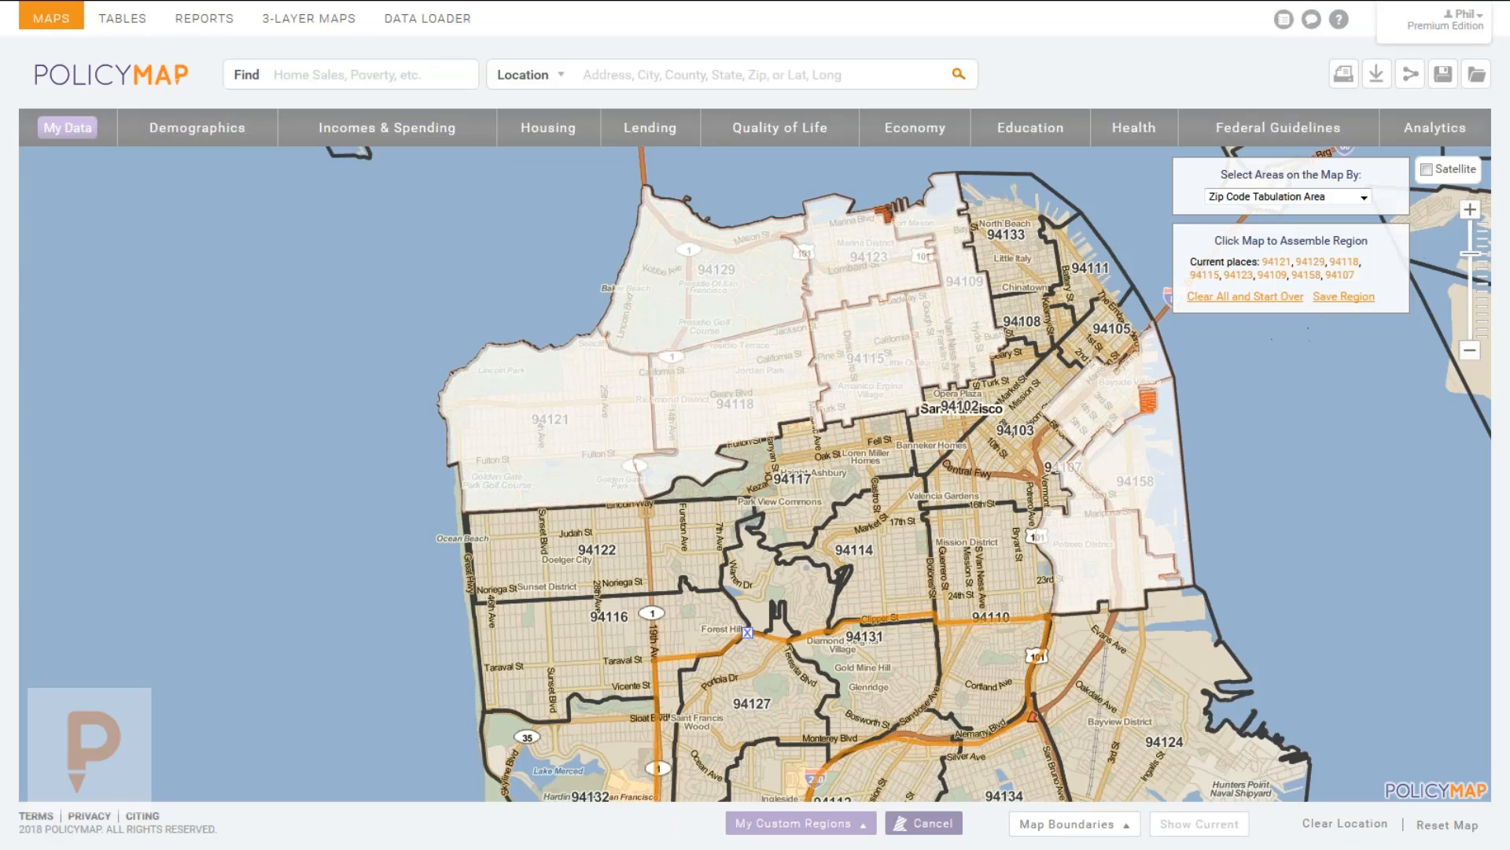
left_click(1337, 297)
Name the region 'San Fran', save it, and zoom the map out one level.
left_click(1079, 333)
type("San Fran")
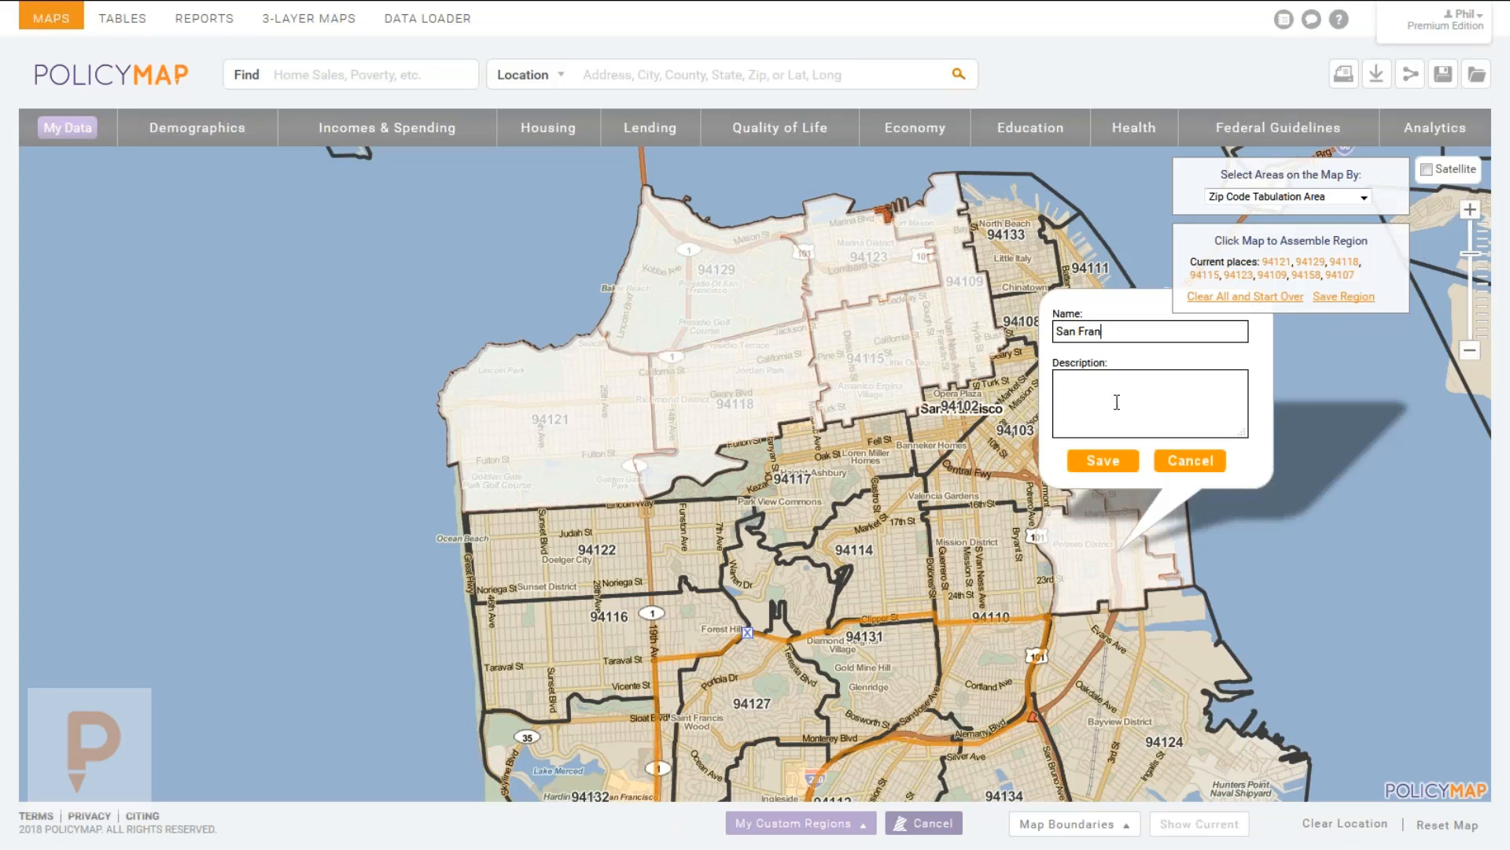
left_click(1103, 460)
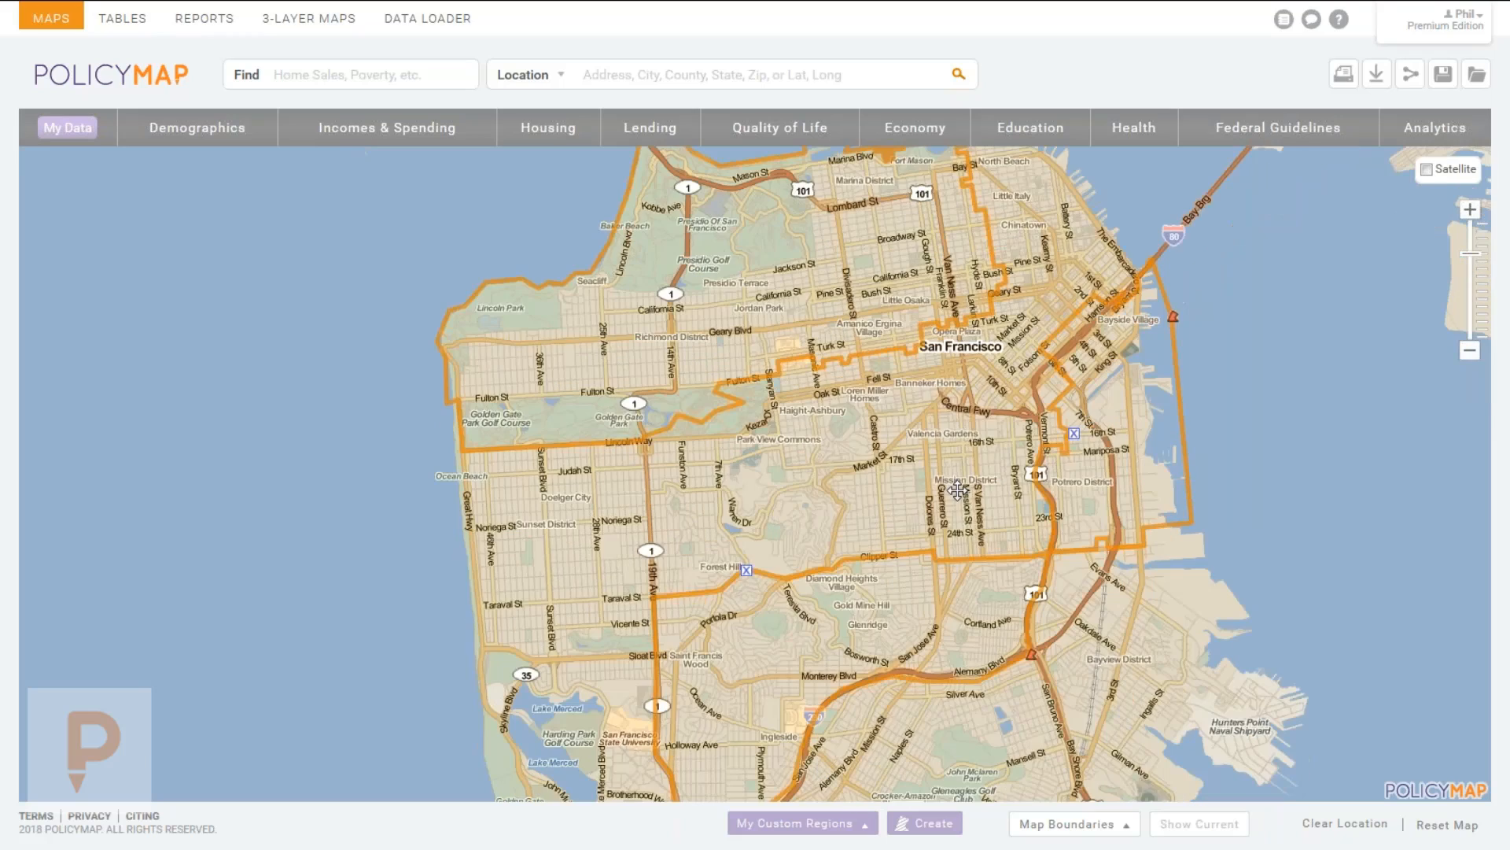
scroll(955, 493, "down", 1)
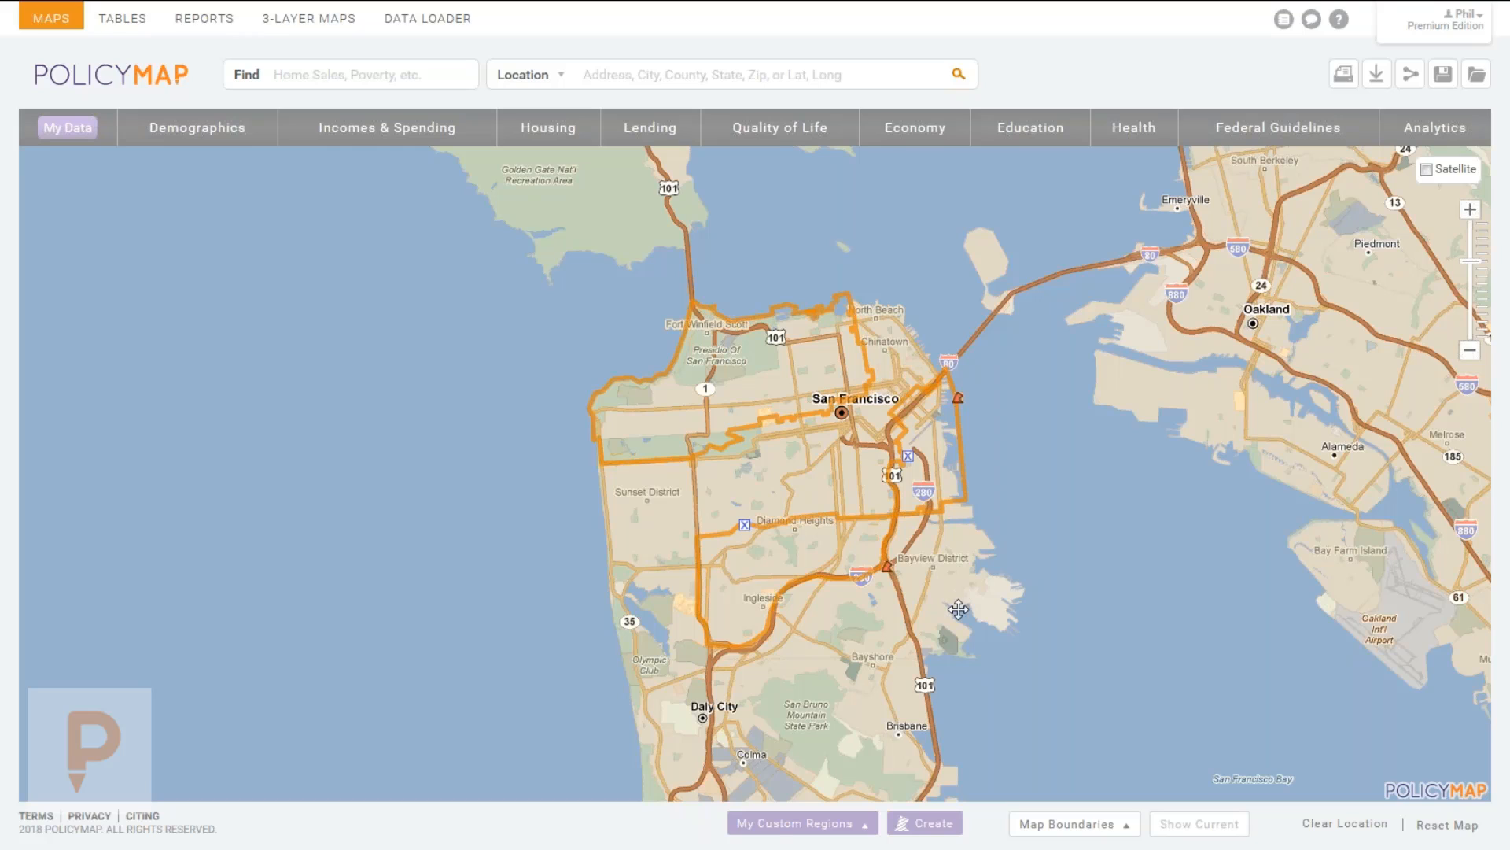
Display the saved San Fran region from My Custom Regions, then pan to southern San Francisco.
left_click(793, 824)
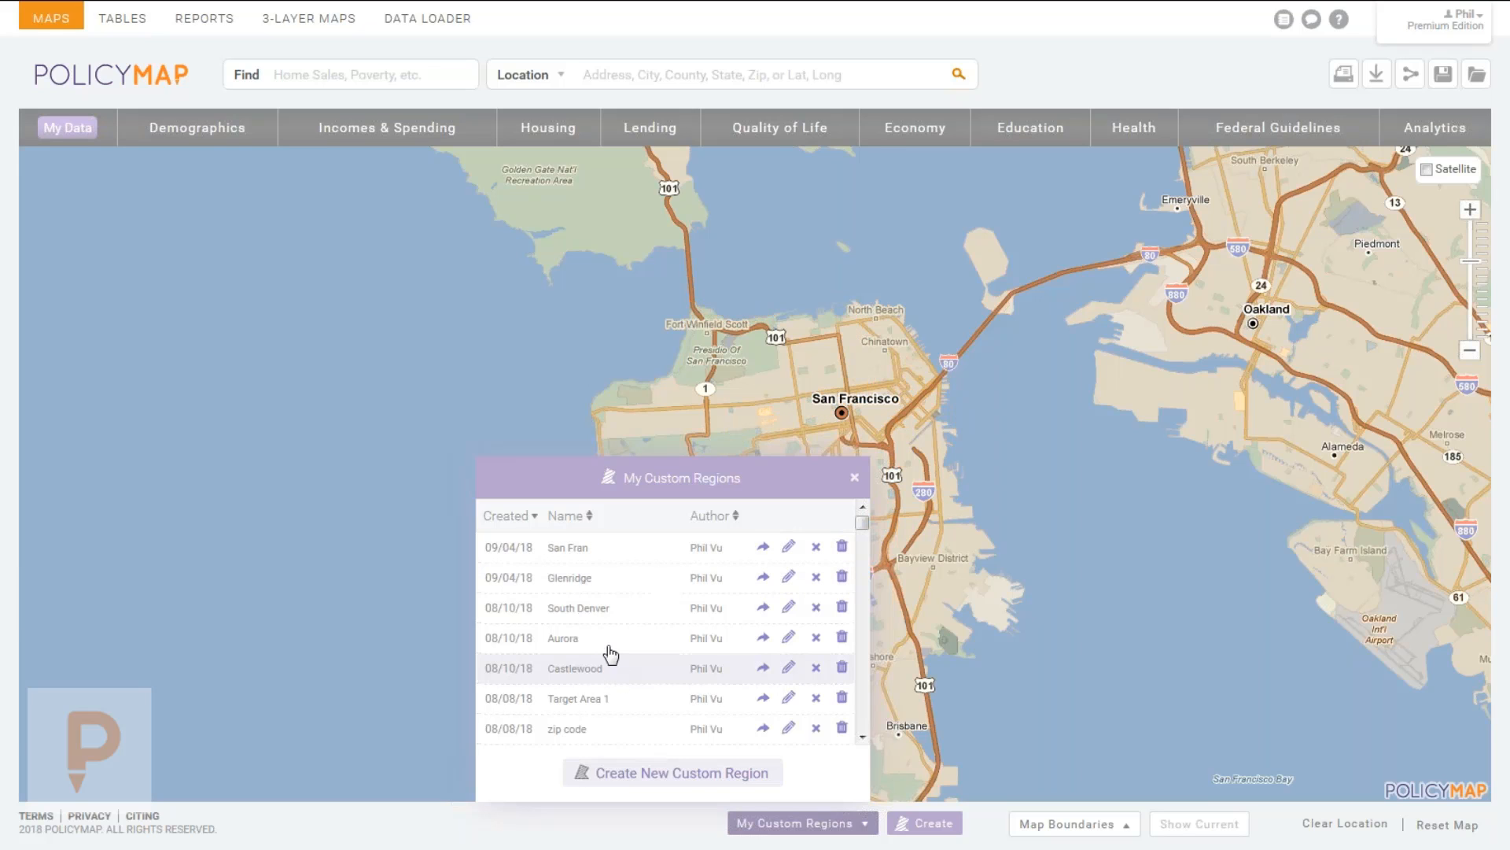
left_click(574, 551)
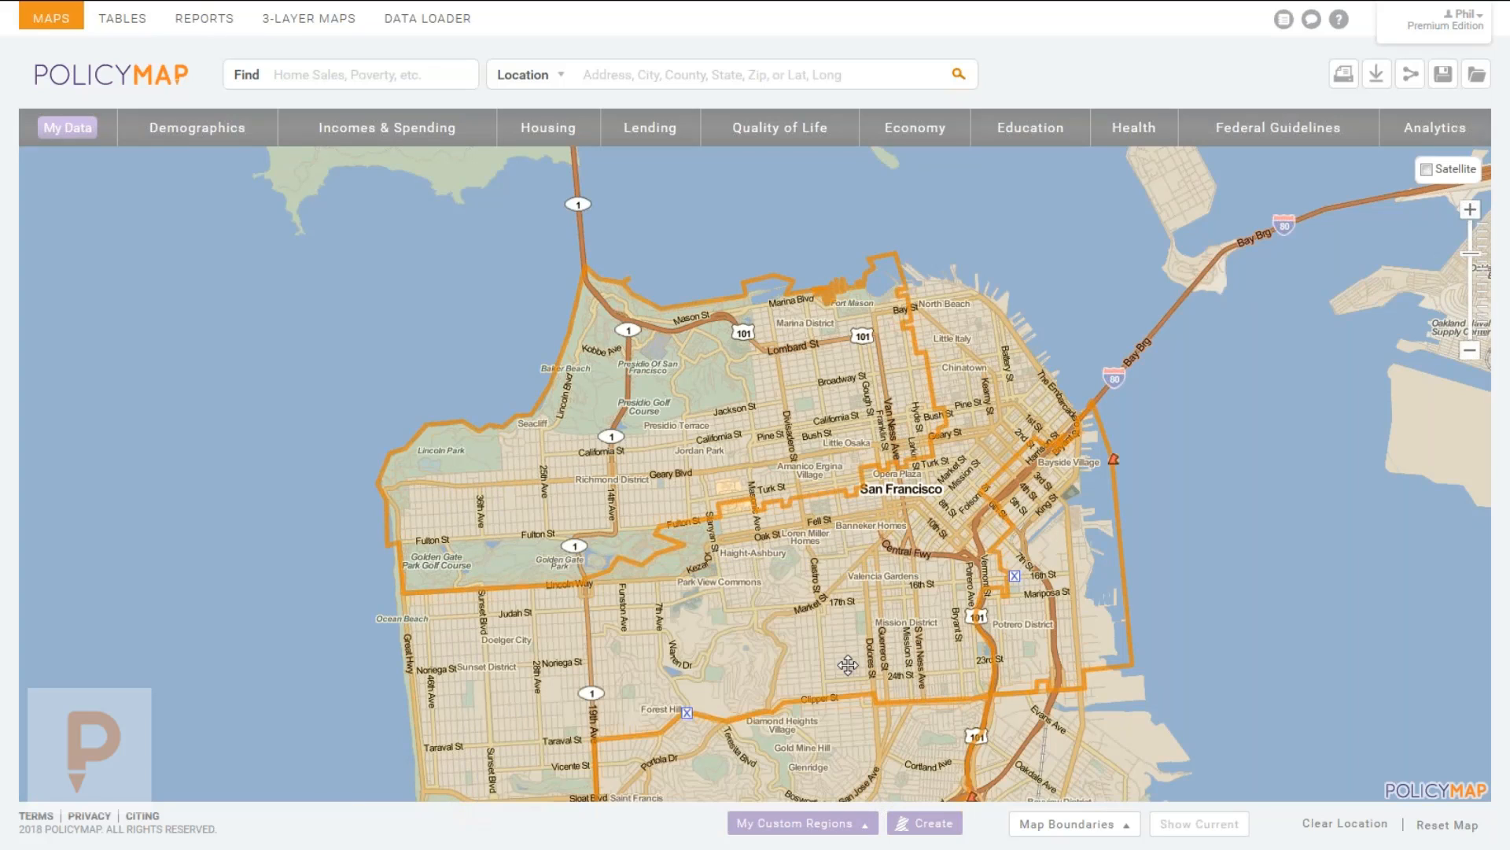
left_click(796, 824)
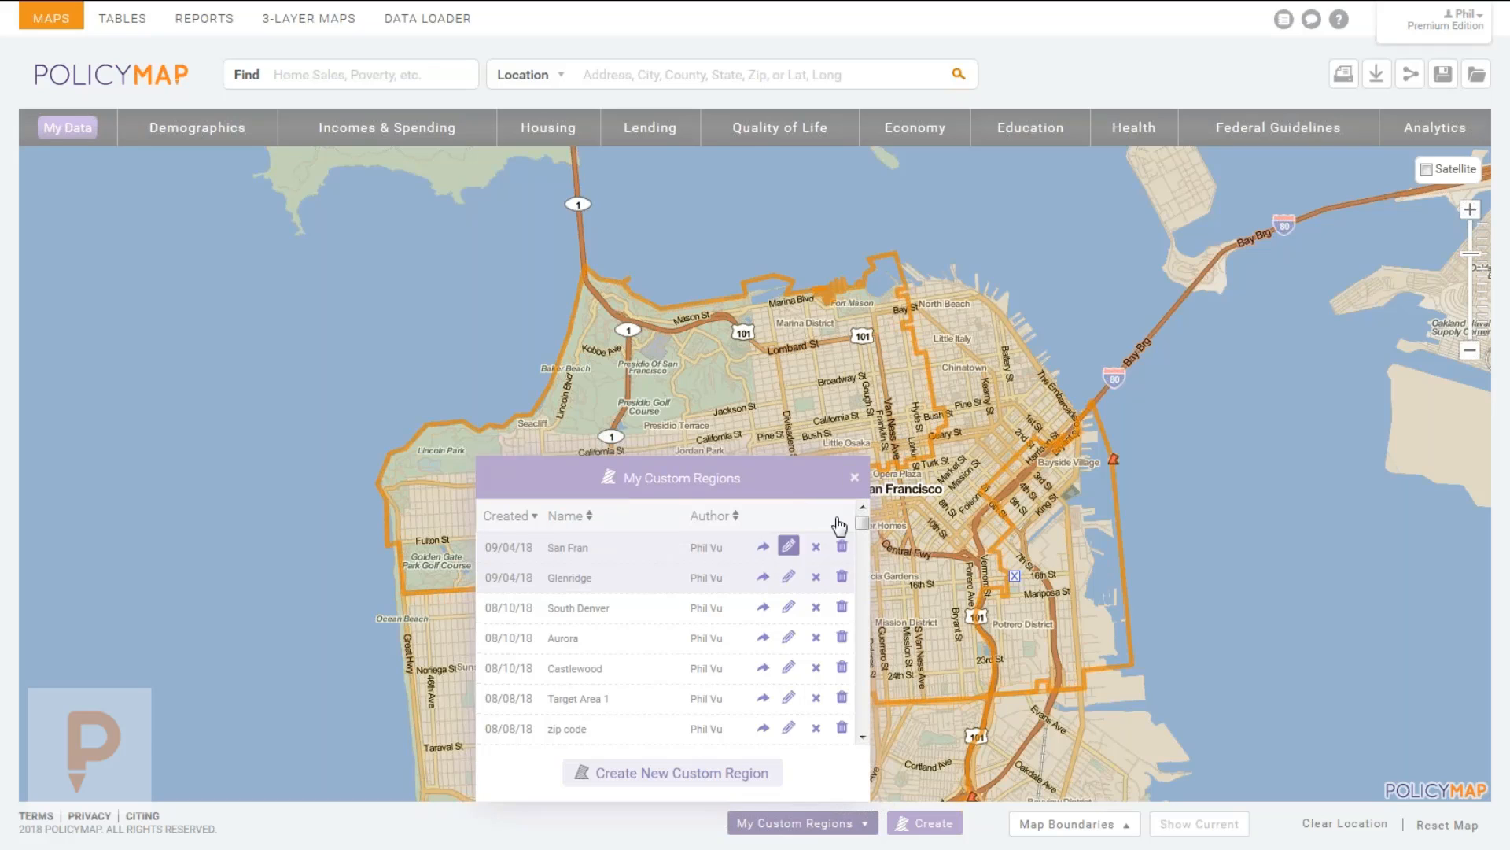
left_click(854, 476)
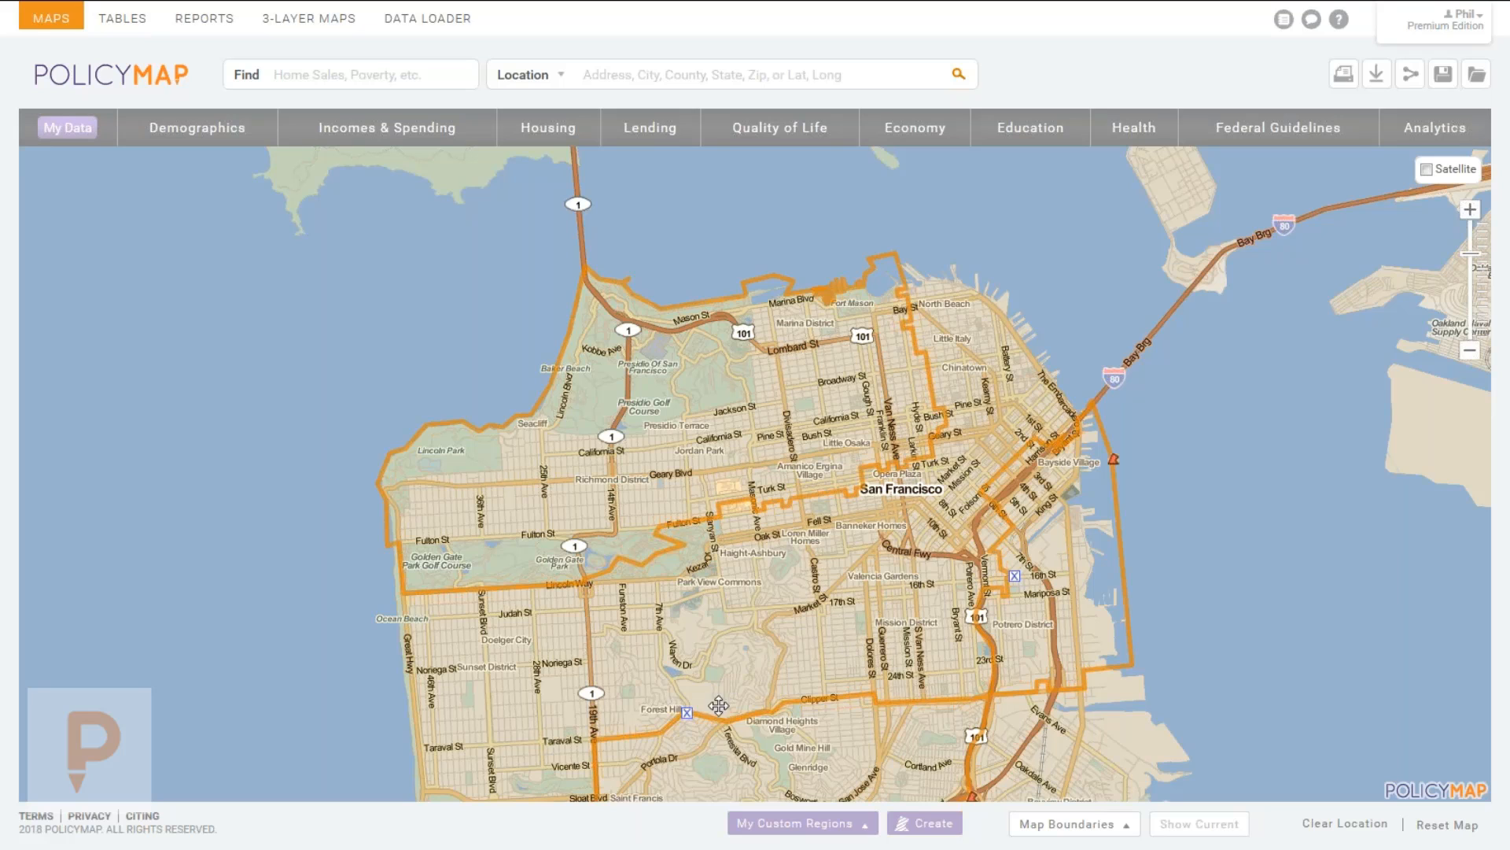
left_click_drag(889, 678, 889, 542)
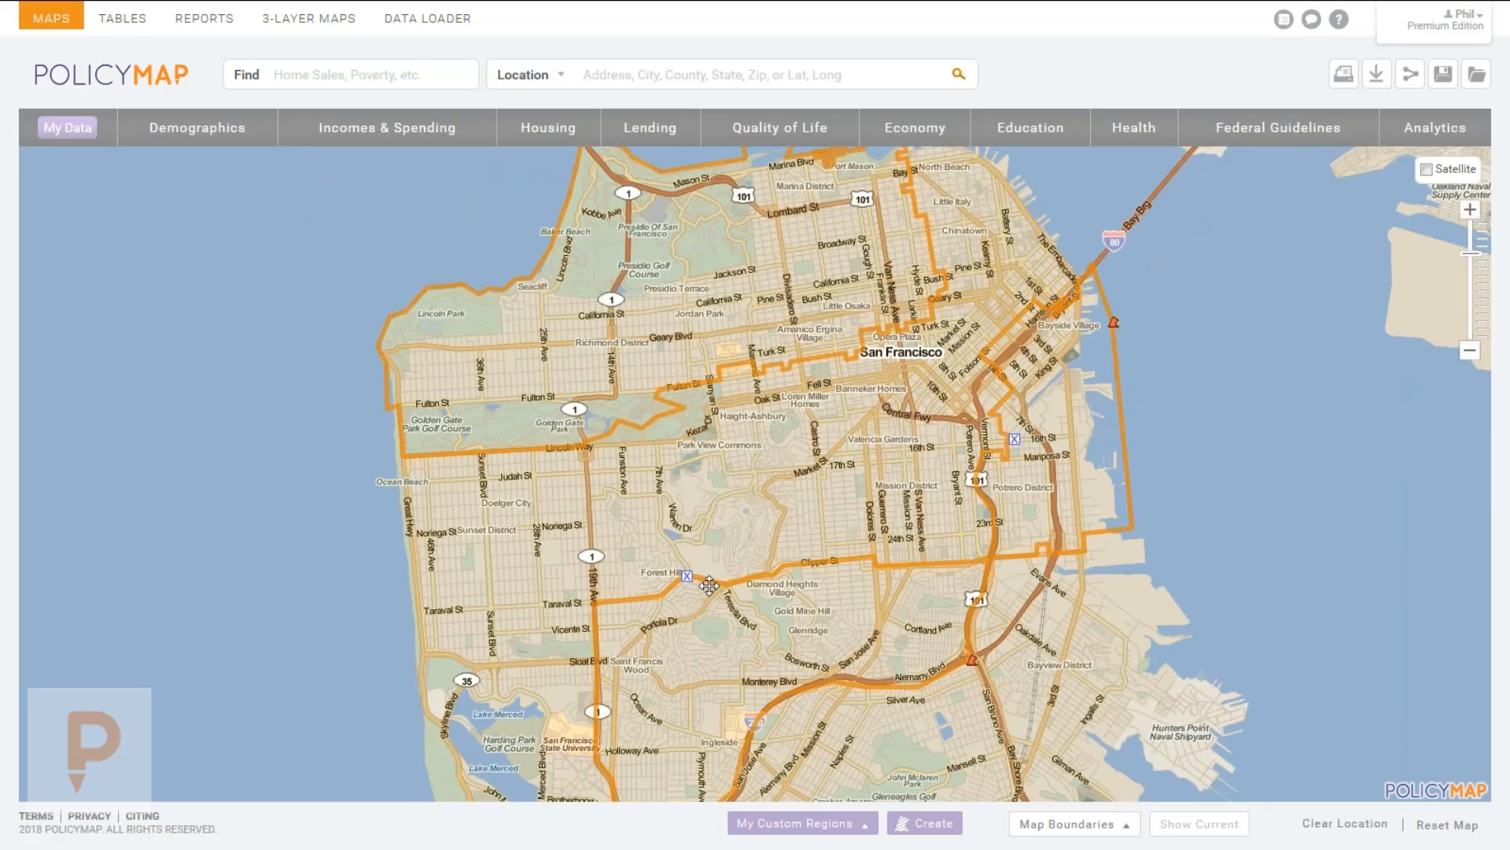
Fill the San Fran region with semi-transparent red.
left_click(1090, 385)
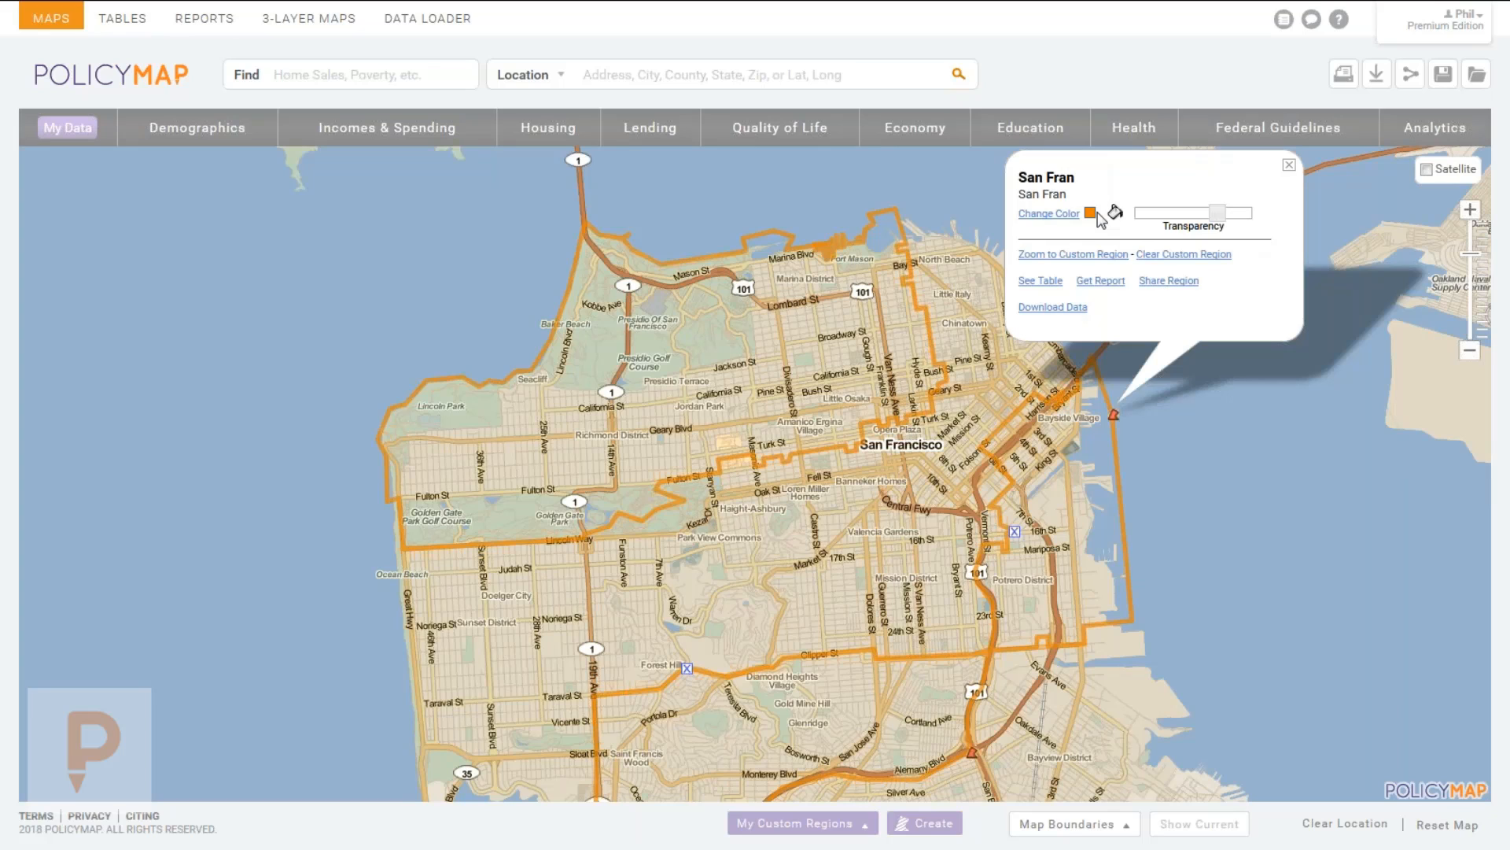
left_click(1064, 216)
left_click(1084, 275)
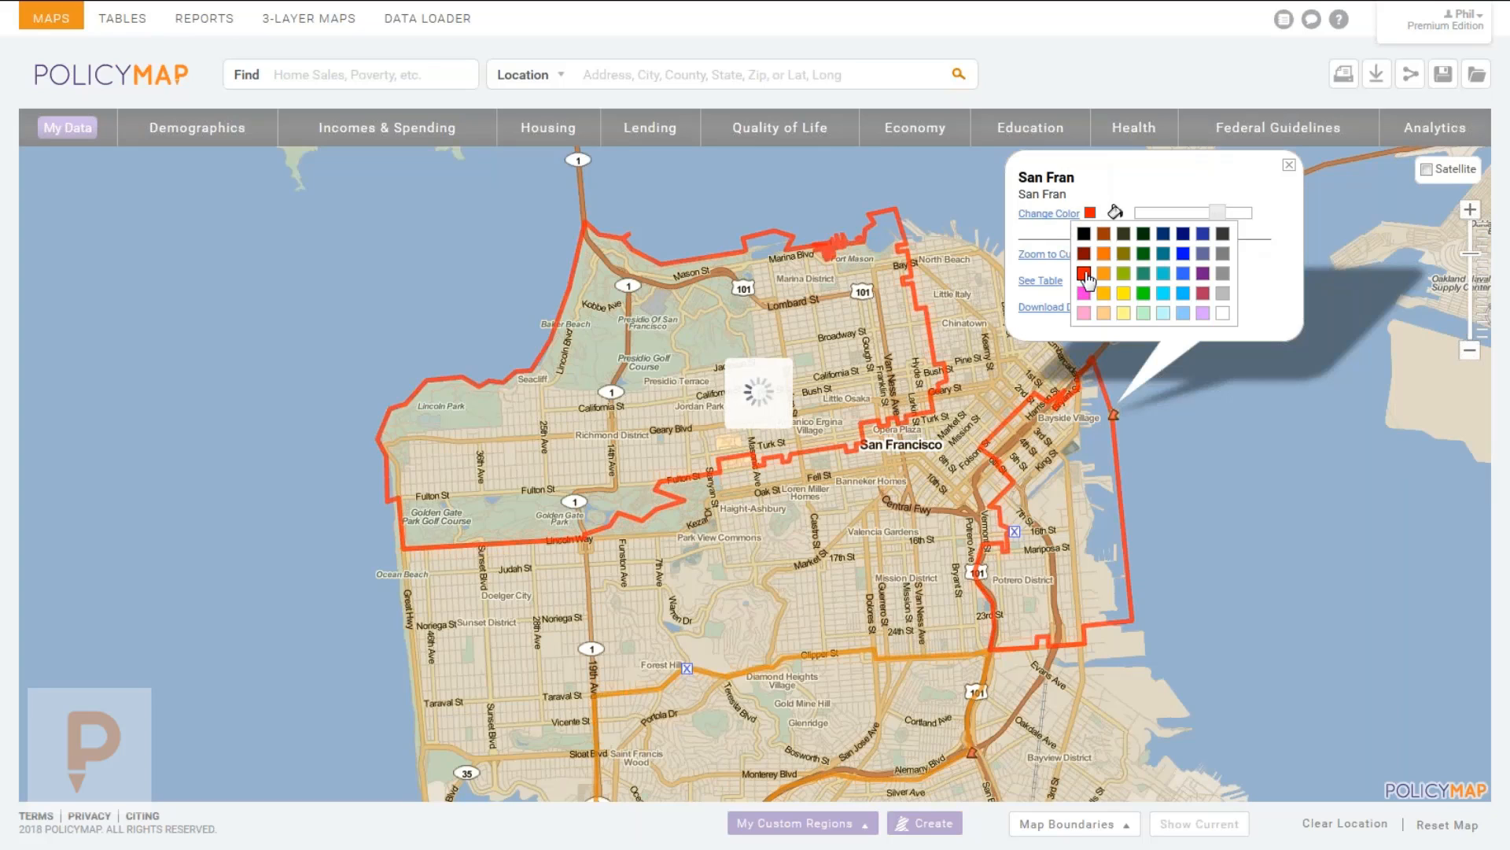
left_click_drag(1217, 217, 1161, 214)
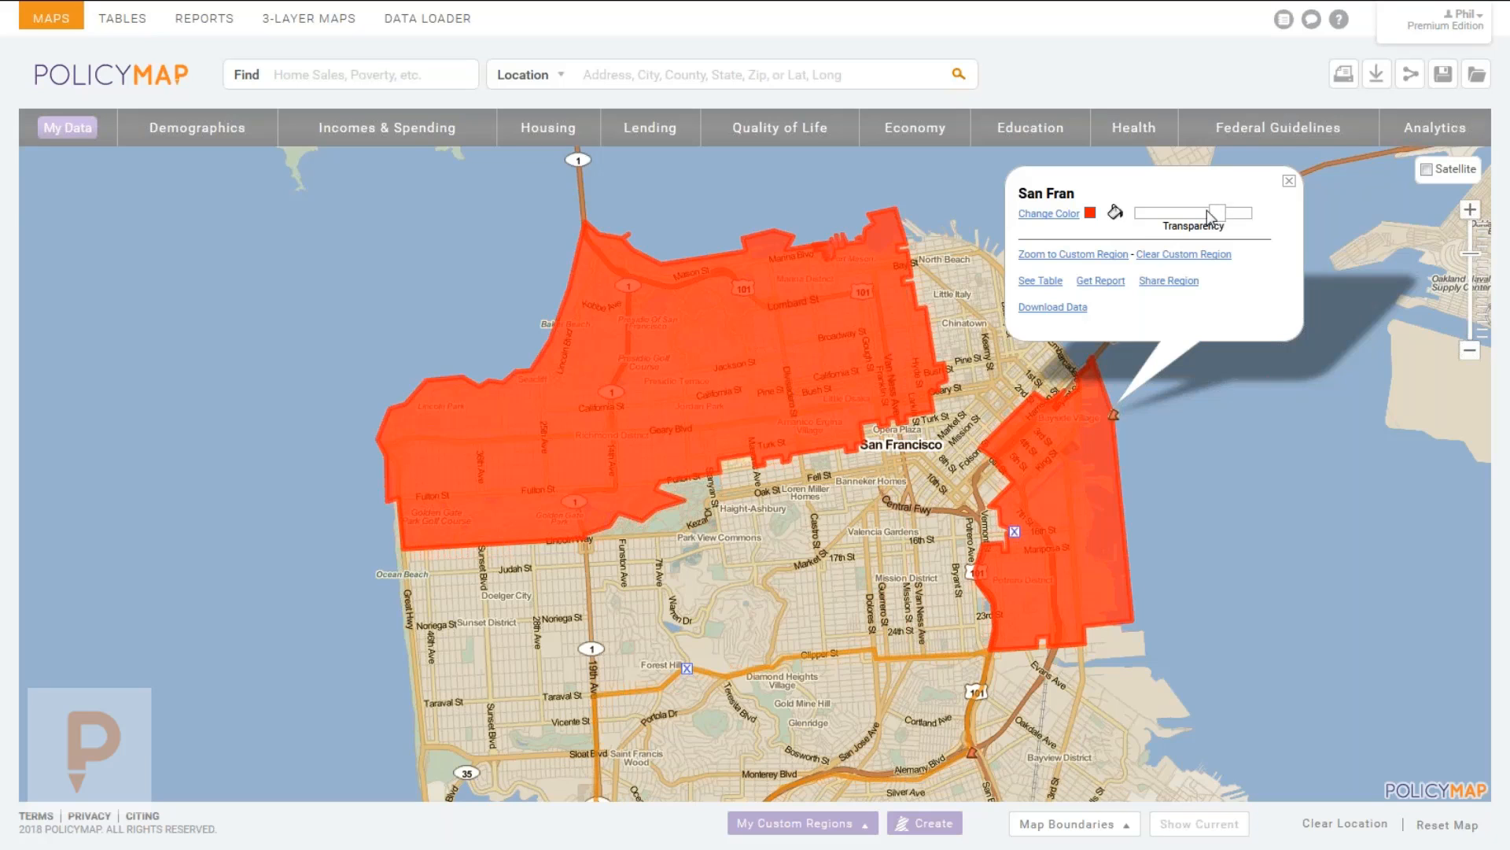
Fill the Glenridge region with semi-transparent dark blue.
left_click_drag(905, 533, 948, 439)
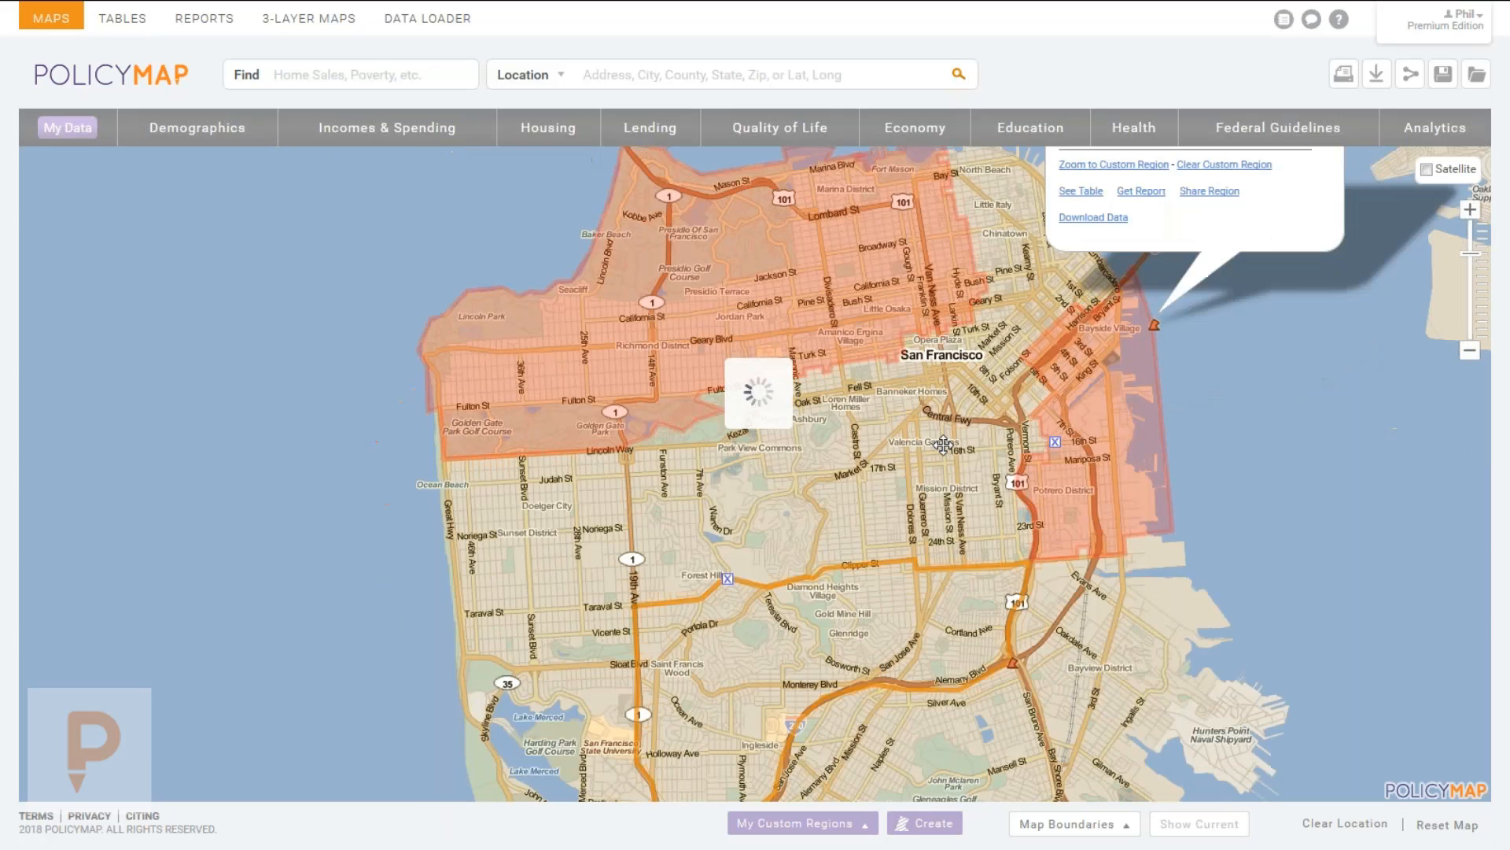
left_click(1014, 659)
left_click(989, 464)
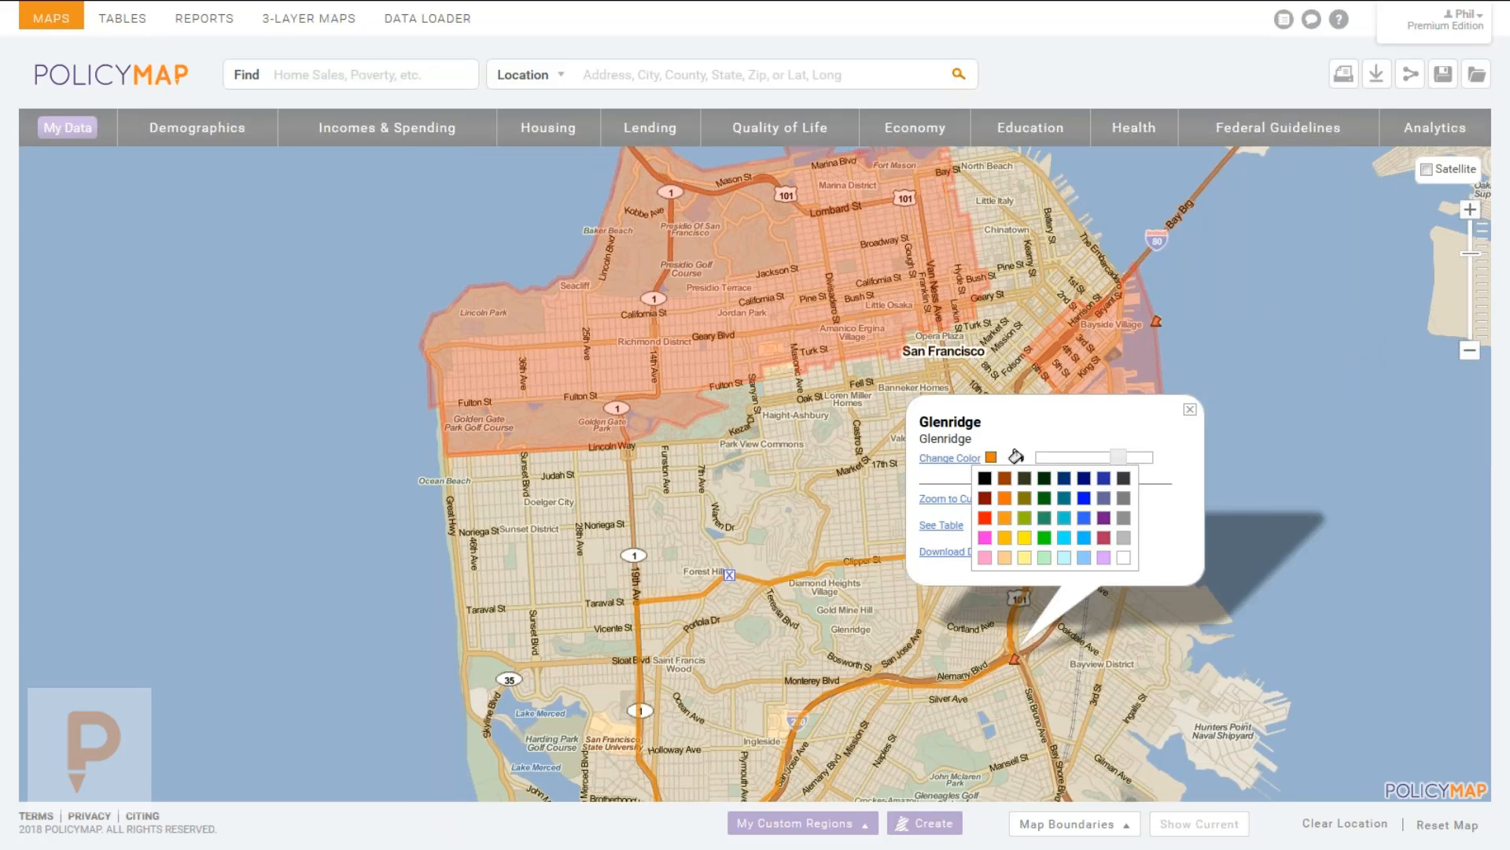
left_click(1066, 484)
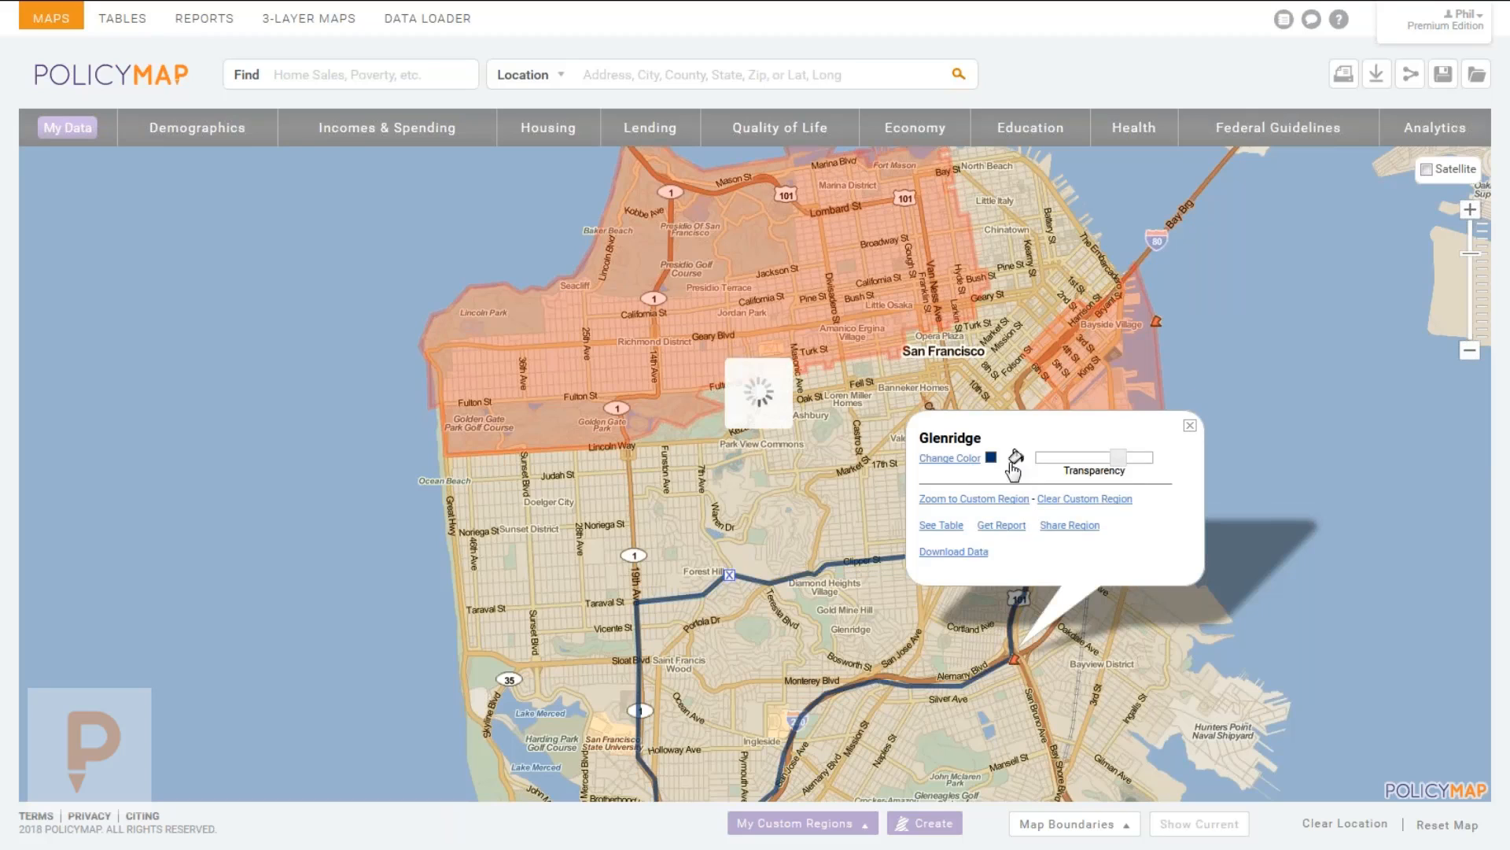
left_click(1089, 456)
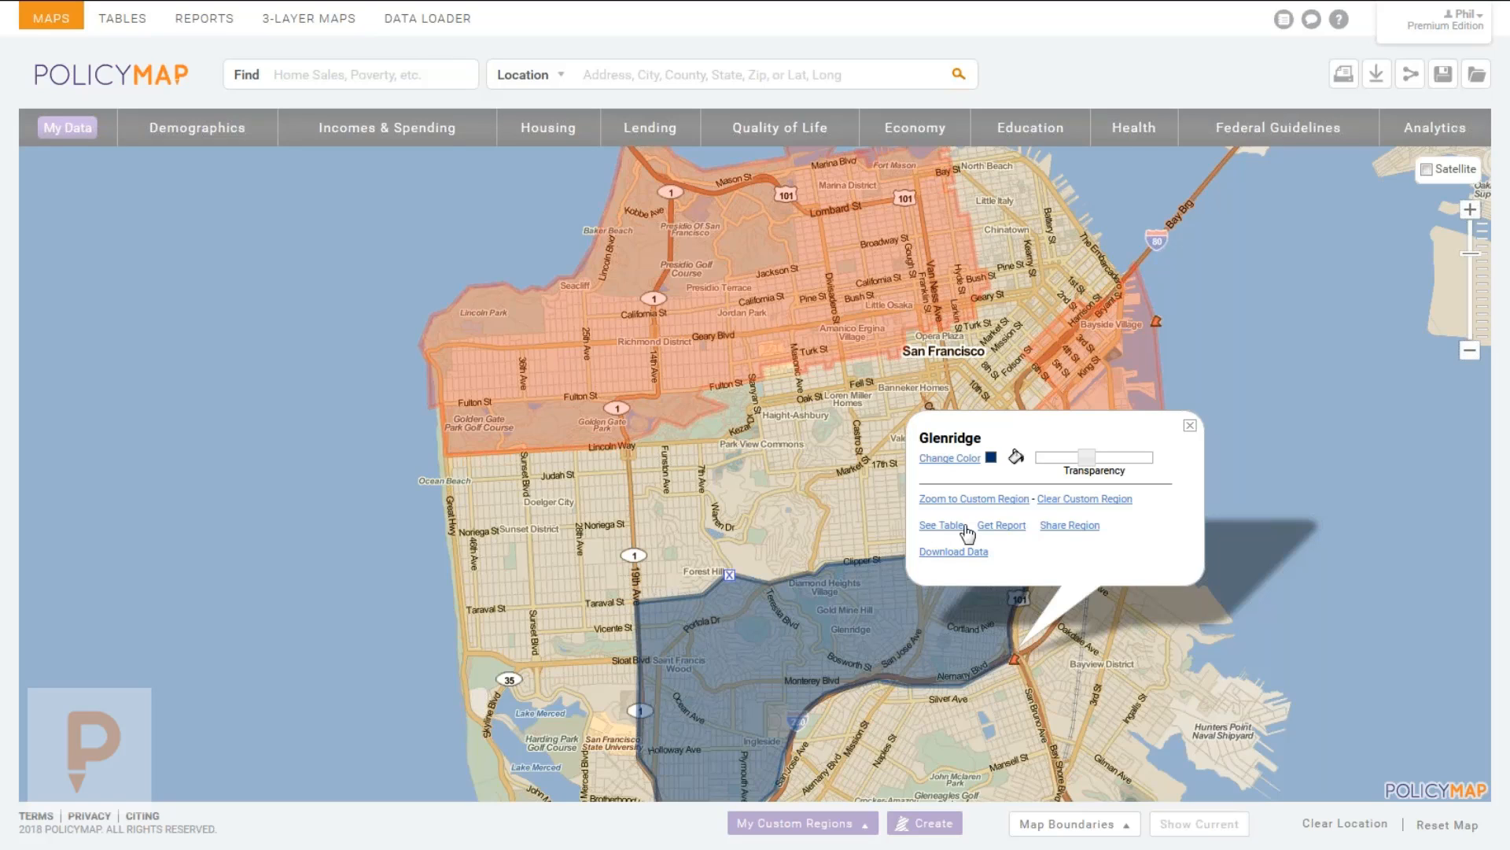
Cancel the Glenridge Share Region dialog and close the region's details popup.
left_click(1047, 525)
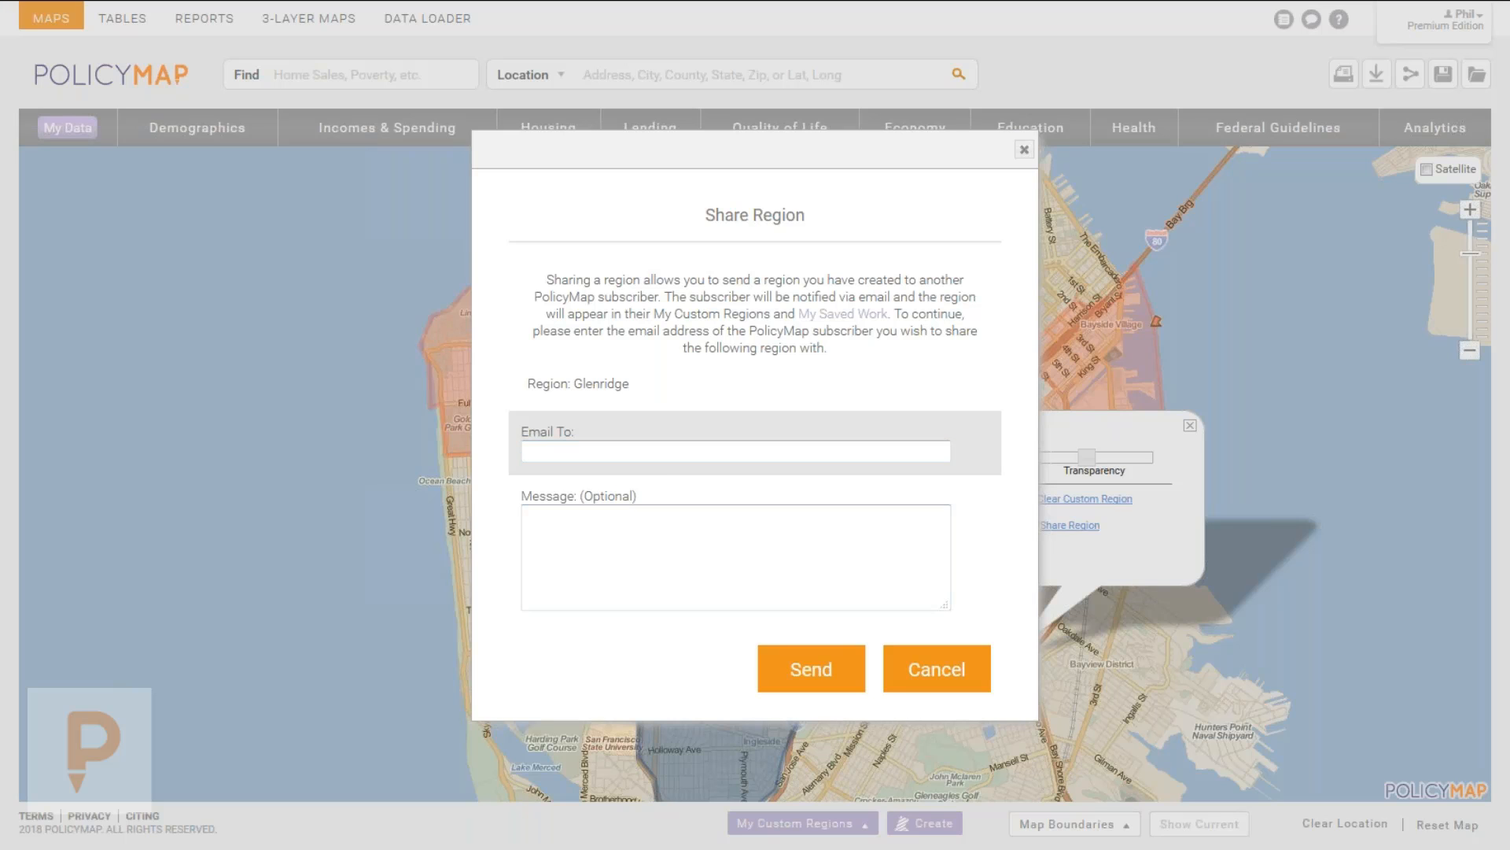
left_click(911, 681)
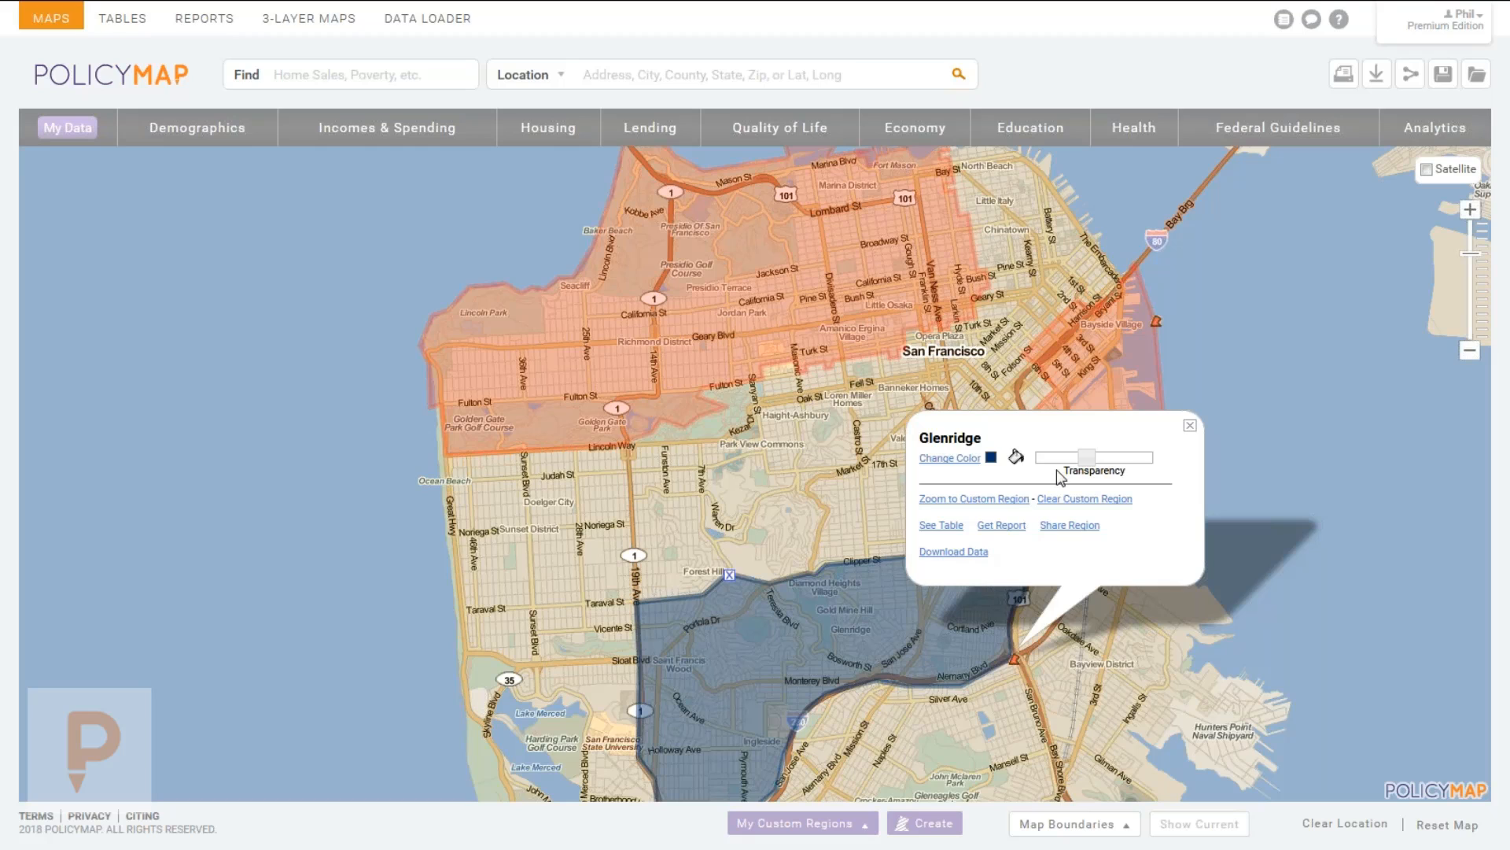
left_click(1189, 426)
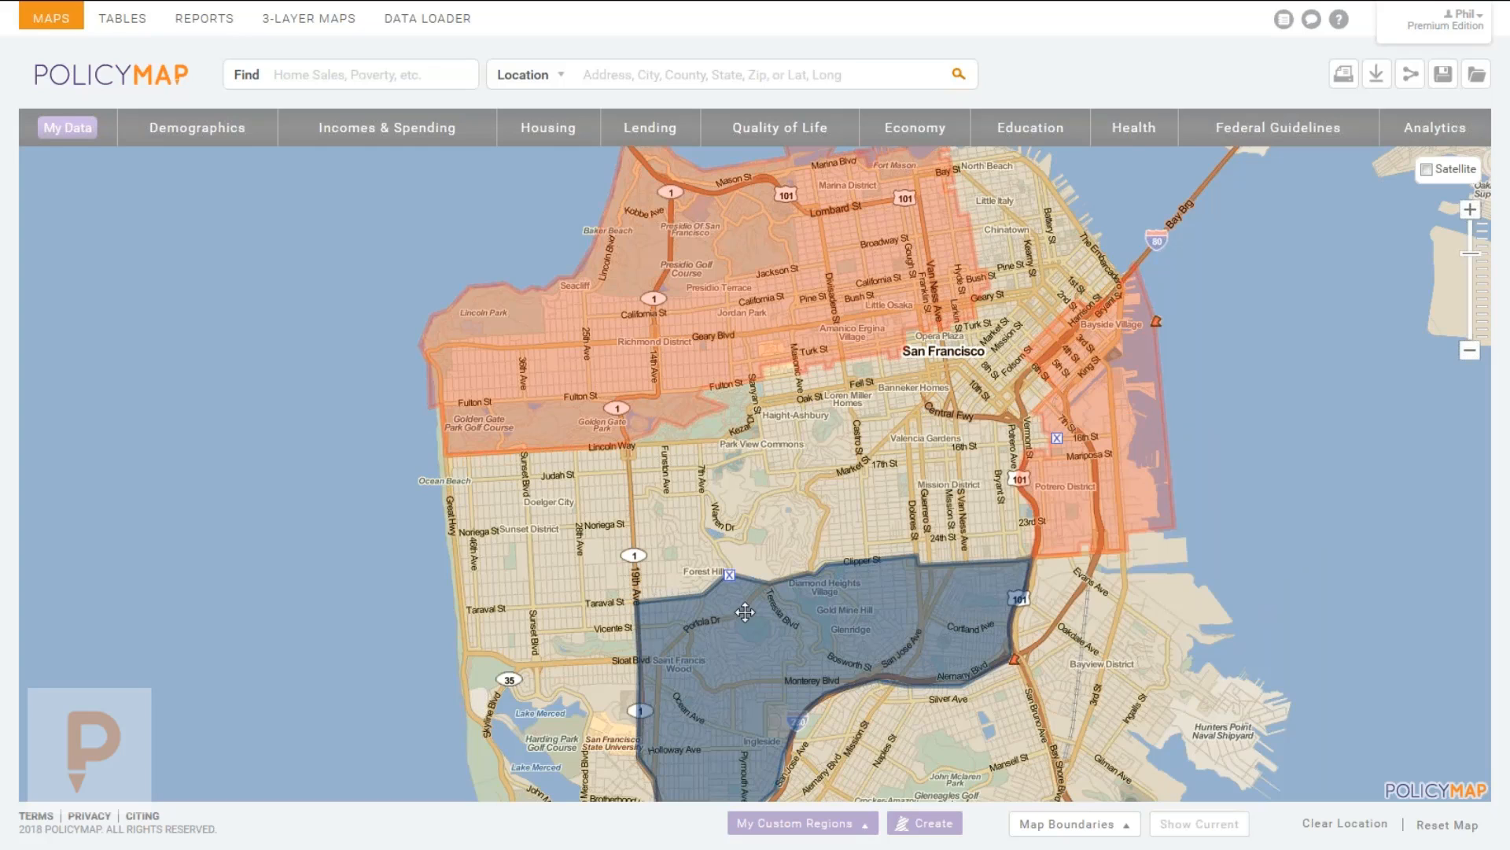
Clear the Glenridge and San Fran regions, dismiss Map Boundaries, and pan toward Oakland.
left_click(729, 575)
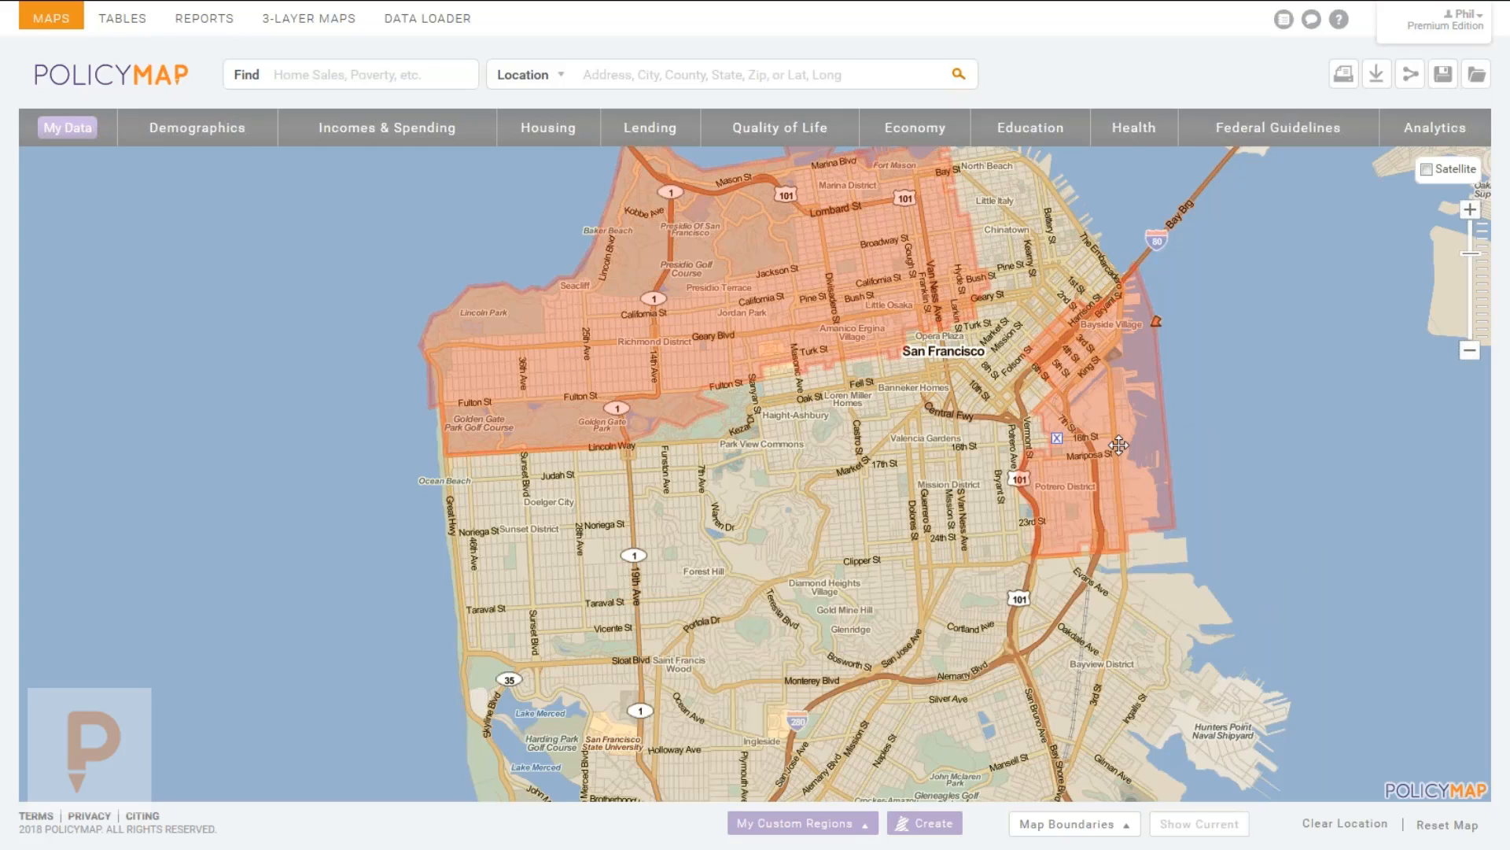
left_click(1057, 439)
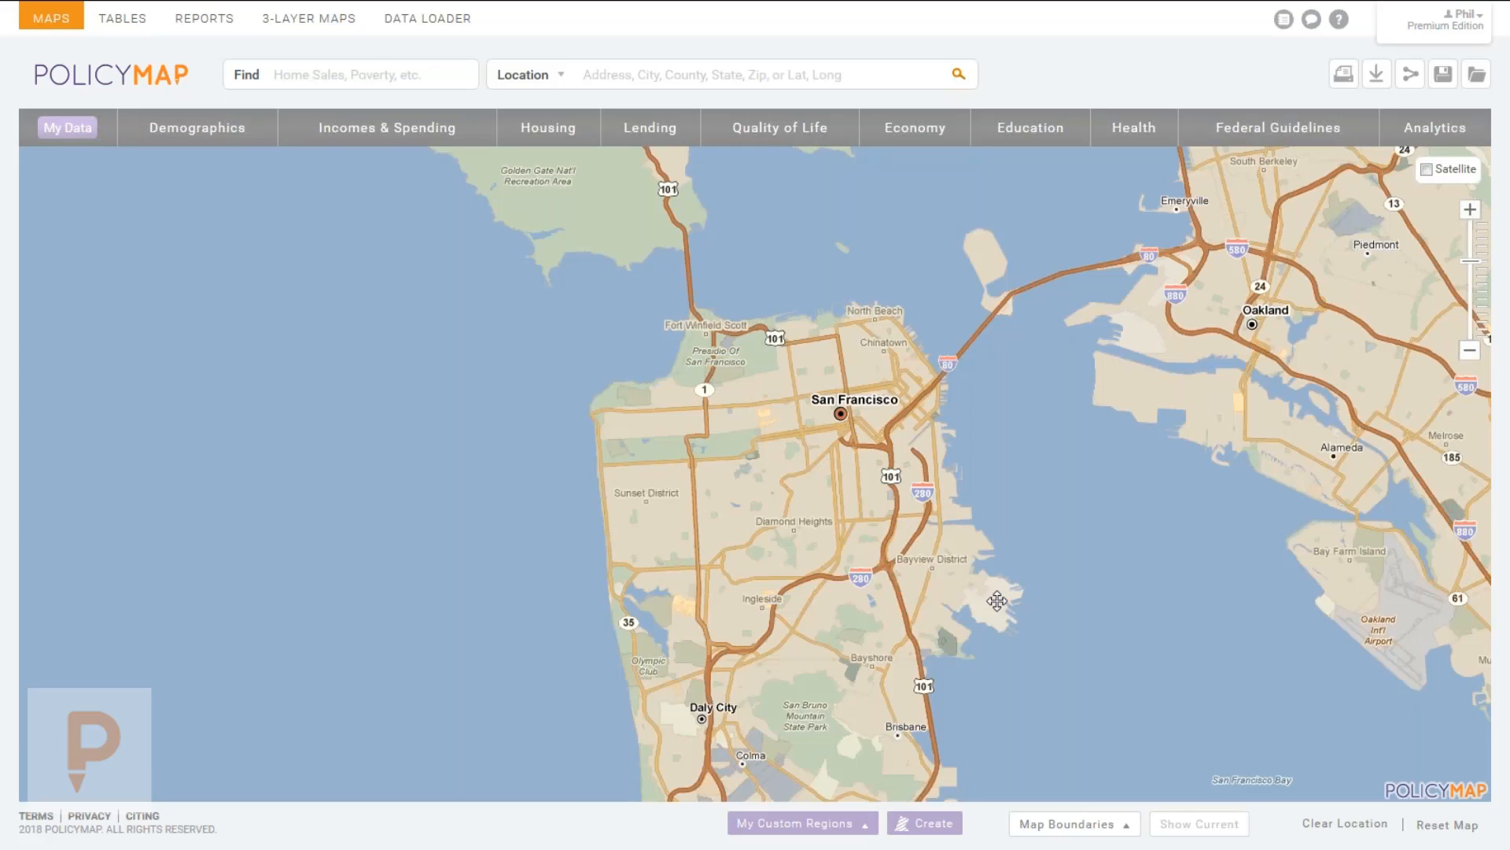
left_click(1047, 824)
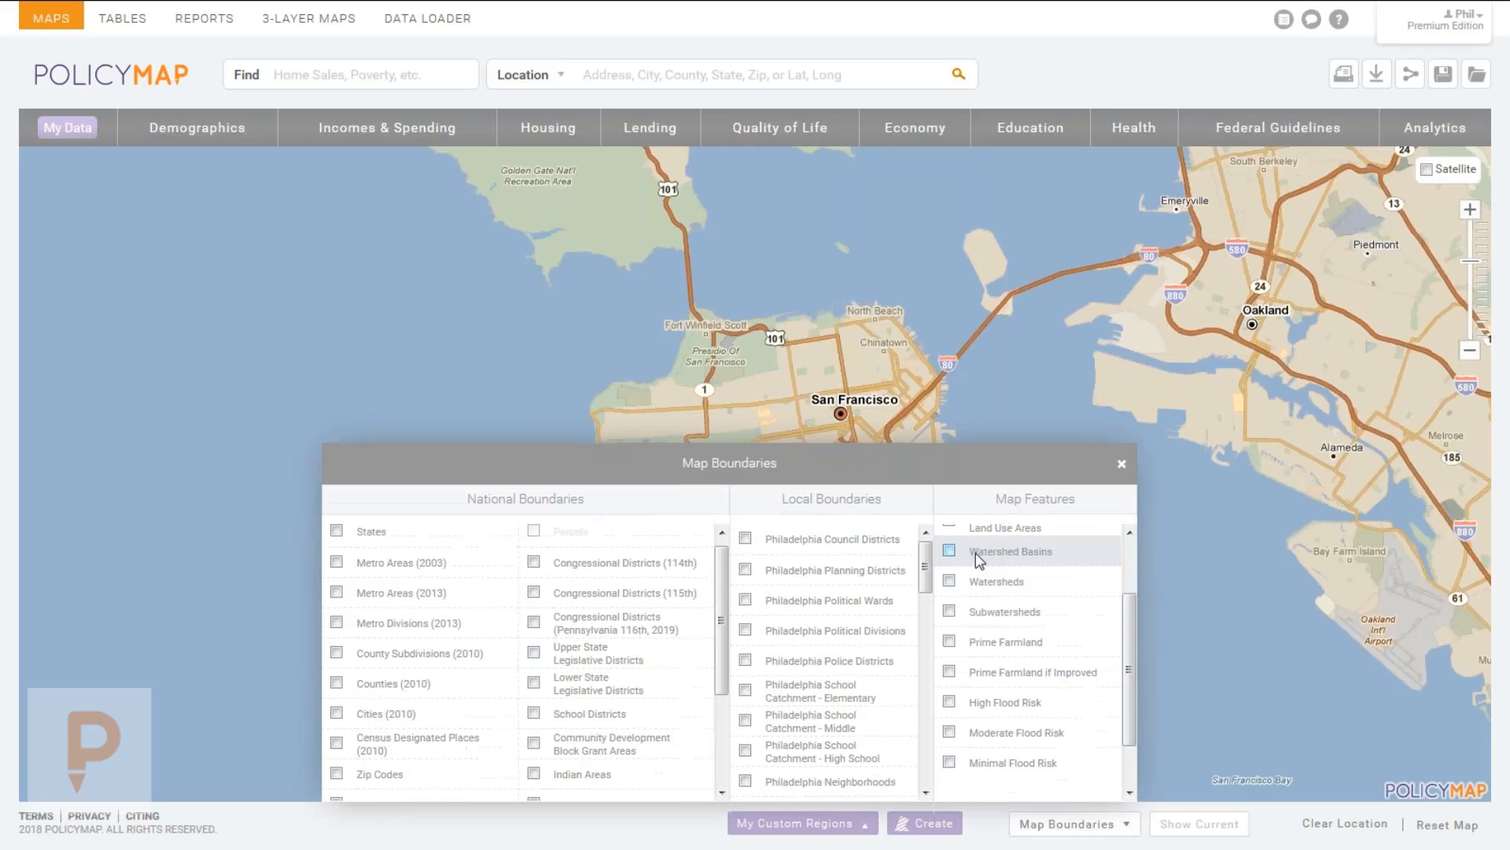
scroll(975, 555, "up", 2)
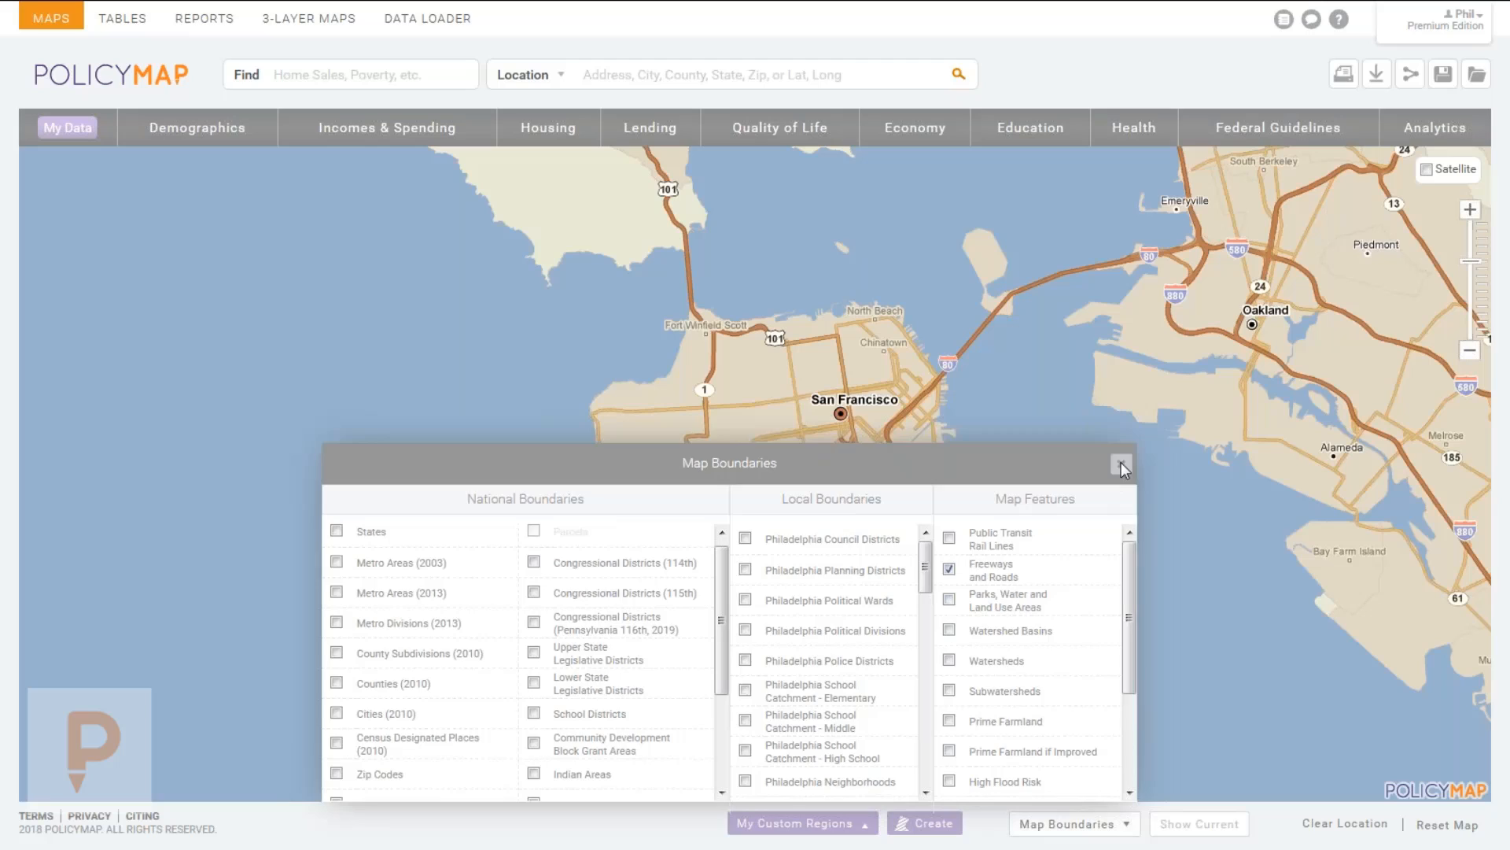
left_click(1121, 464)
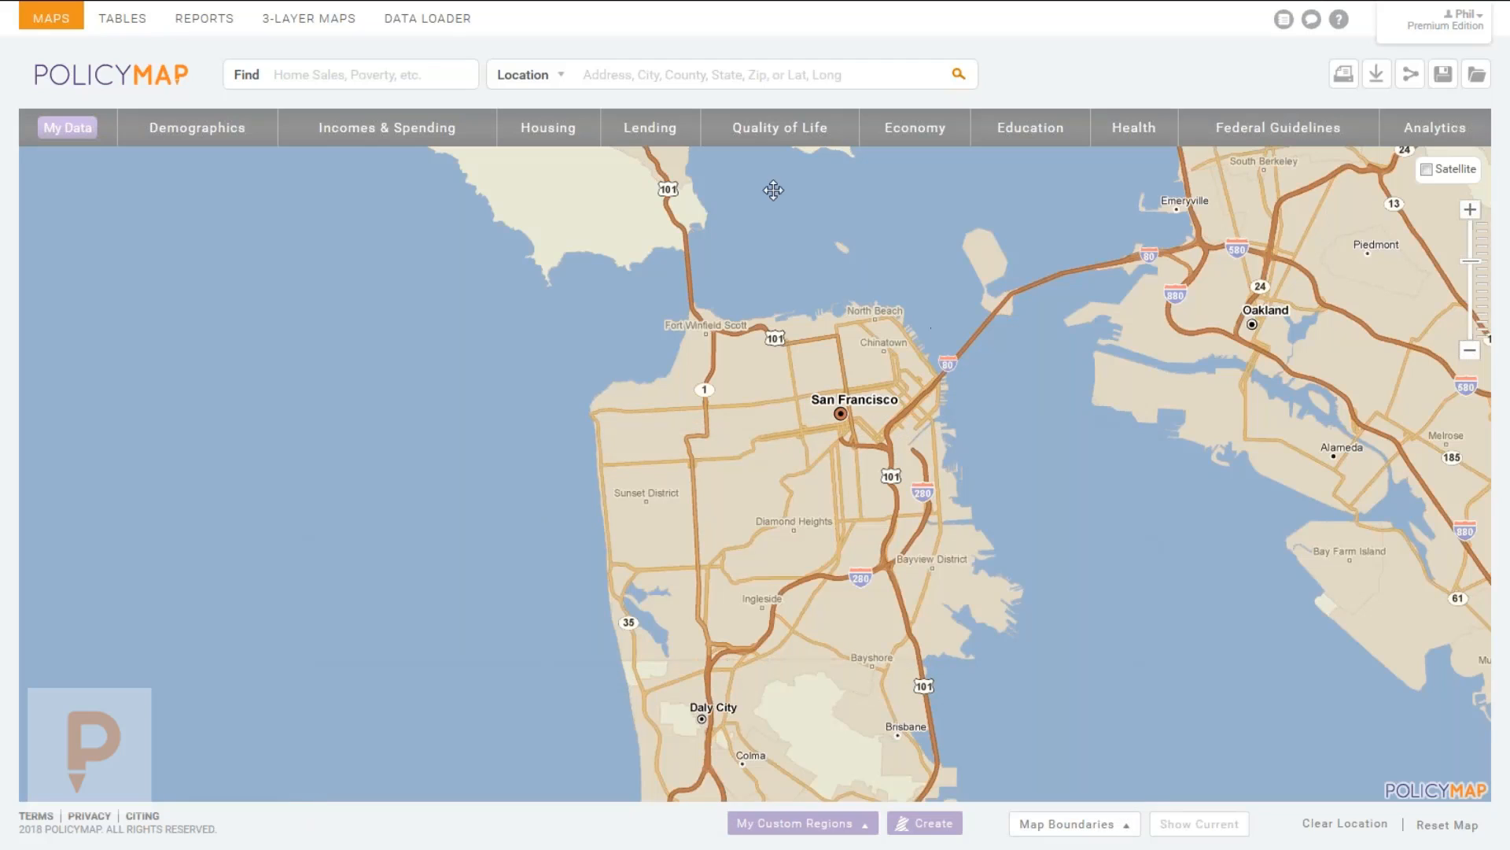
left_click(693, 74)
left_click_drag(998, 542, 914, 541)
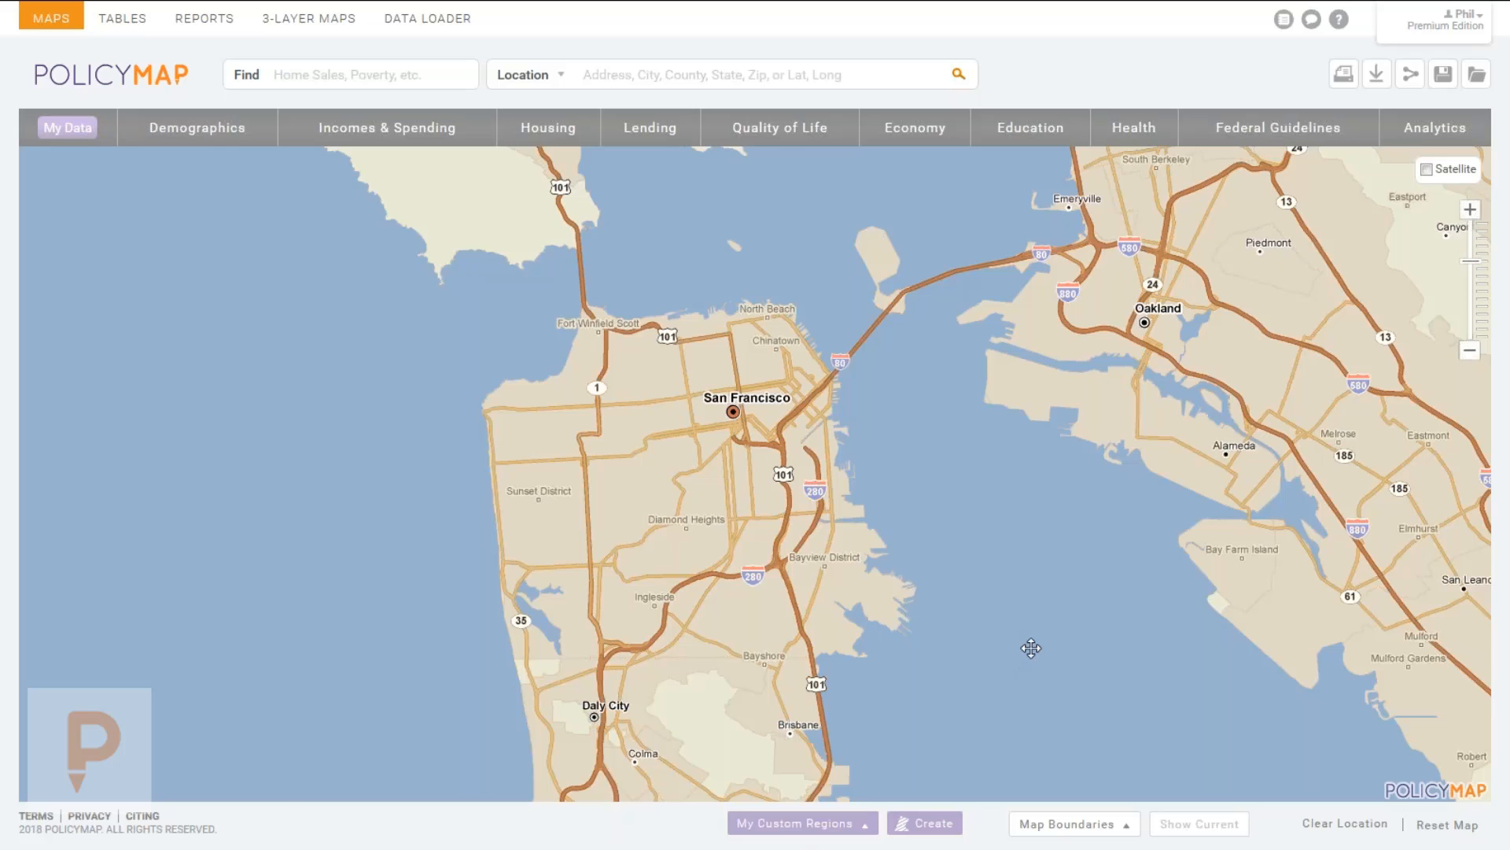
Open the San Fran Share Region form, focus Email To, then cancel without sending.
left_click(760, 825)
left_click(763, 549)
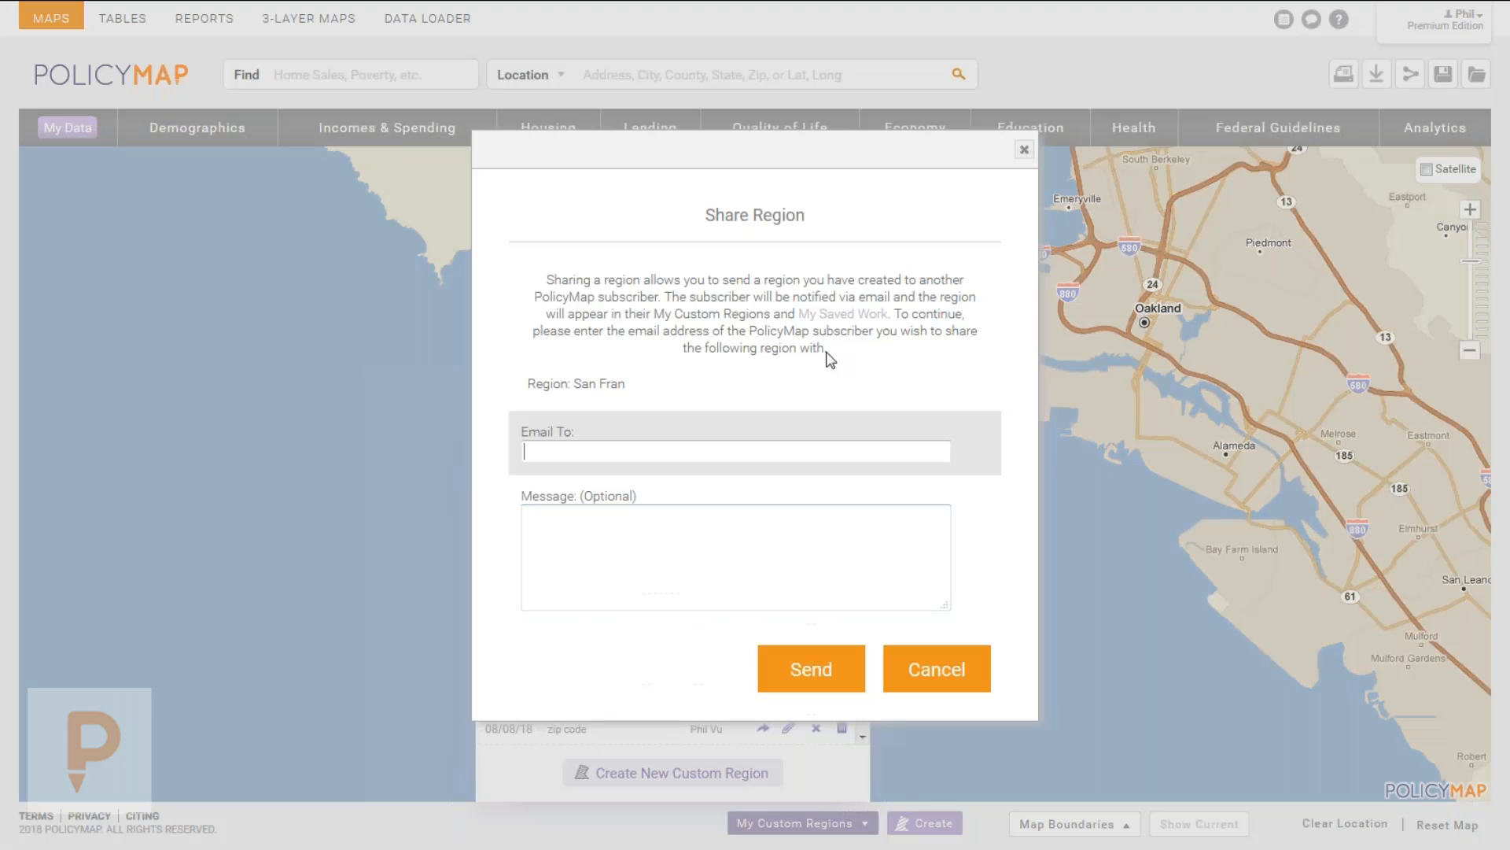
left_click(682, 445)
left_click(933, 675)
Close the custom regions list, browse the Economy data menu, and switch to Housing categories.
left_click(848, 475)
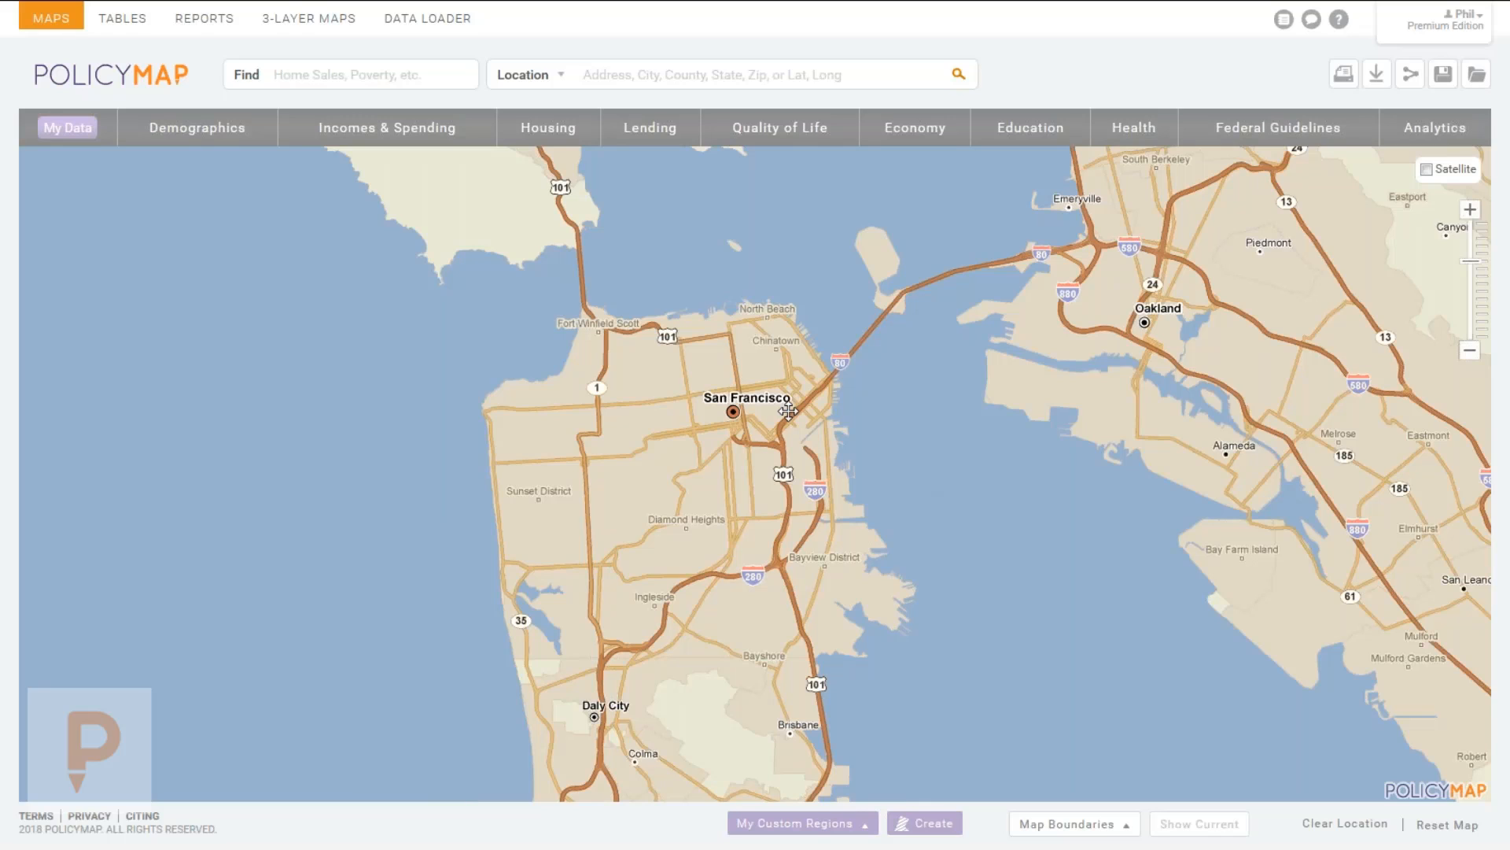
left_click(218, 143)
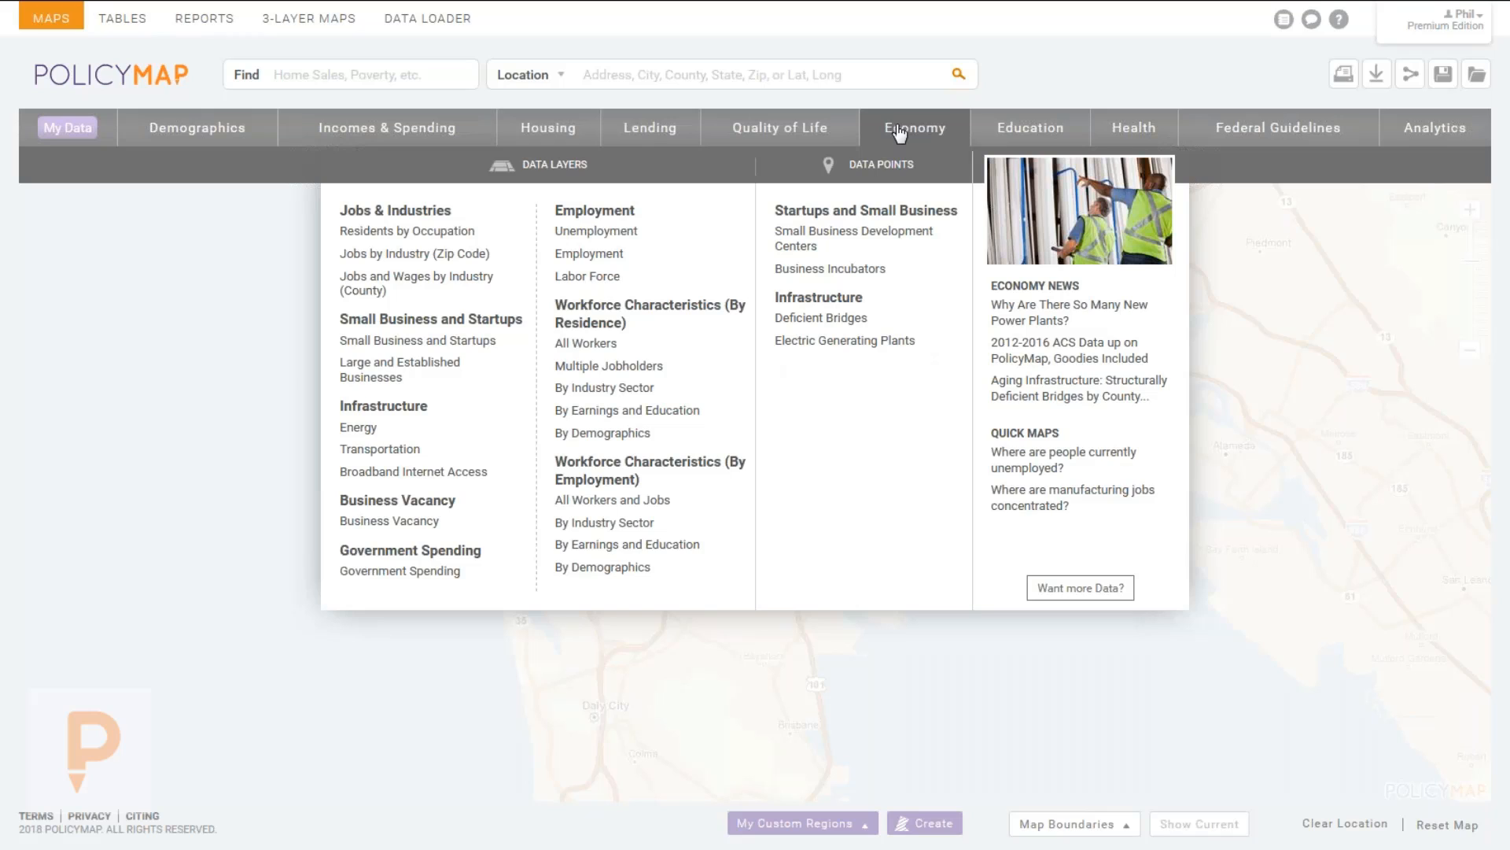
mouse_move(410, 264)
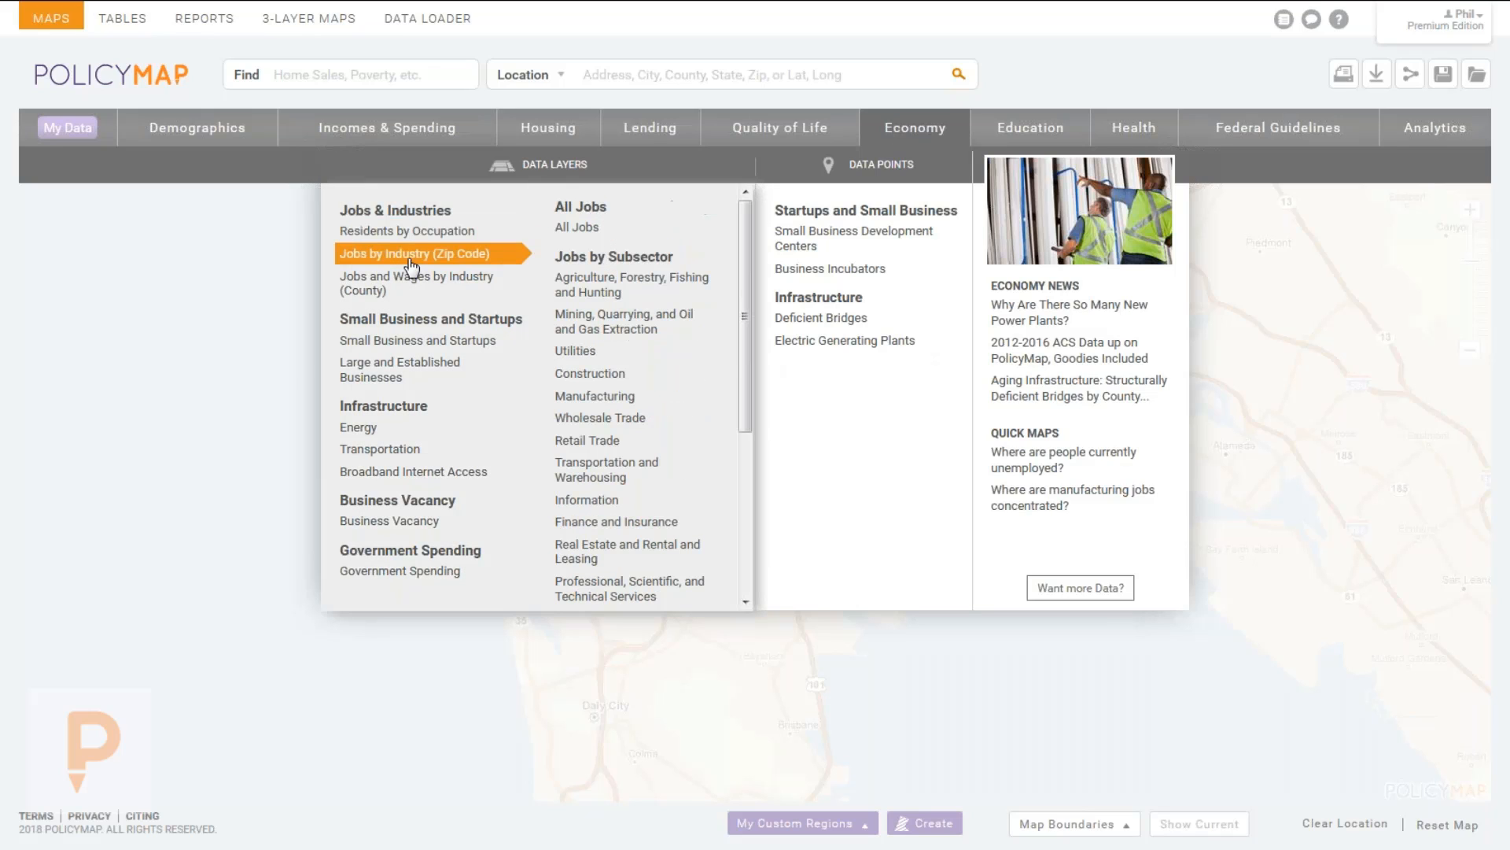
mouse_move(424, 293)
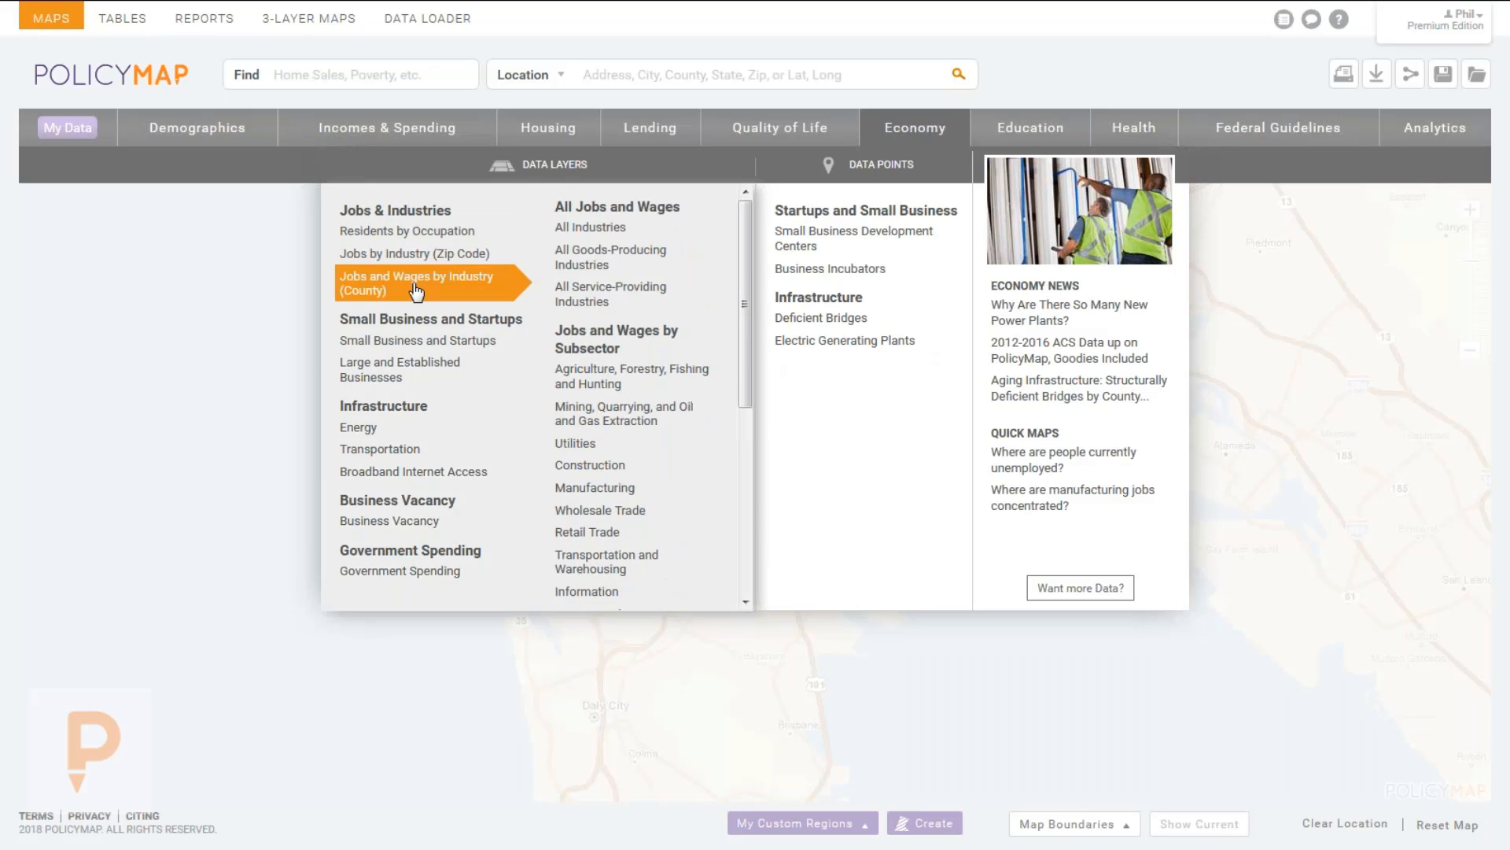
mouse_move(649, 376)
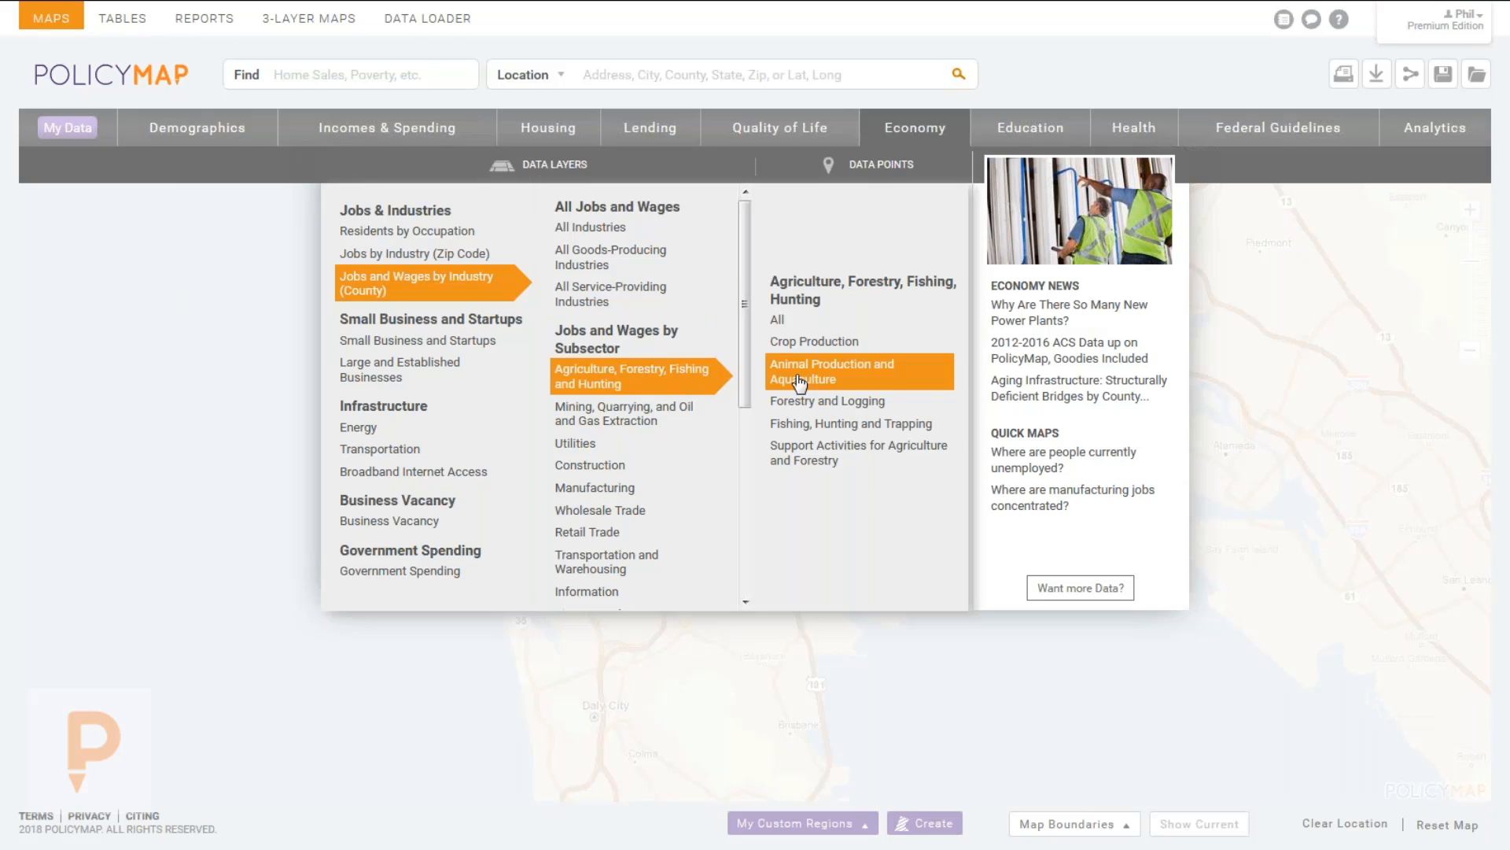
mouse_move(690, 420)
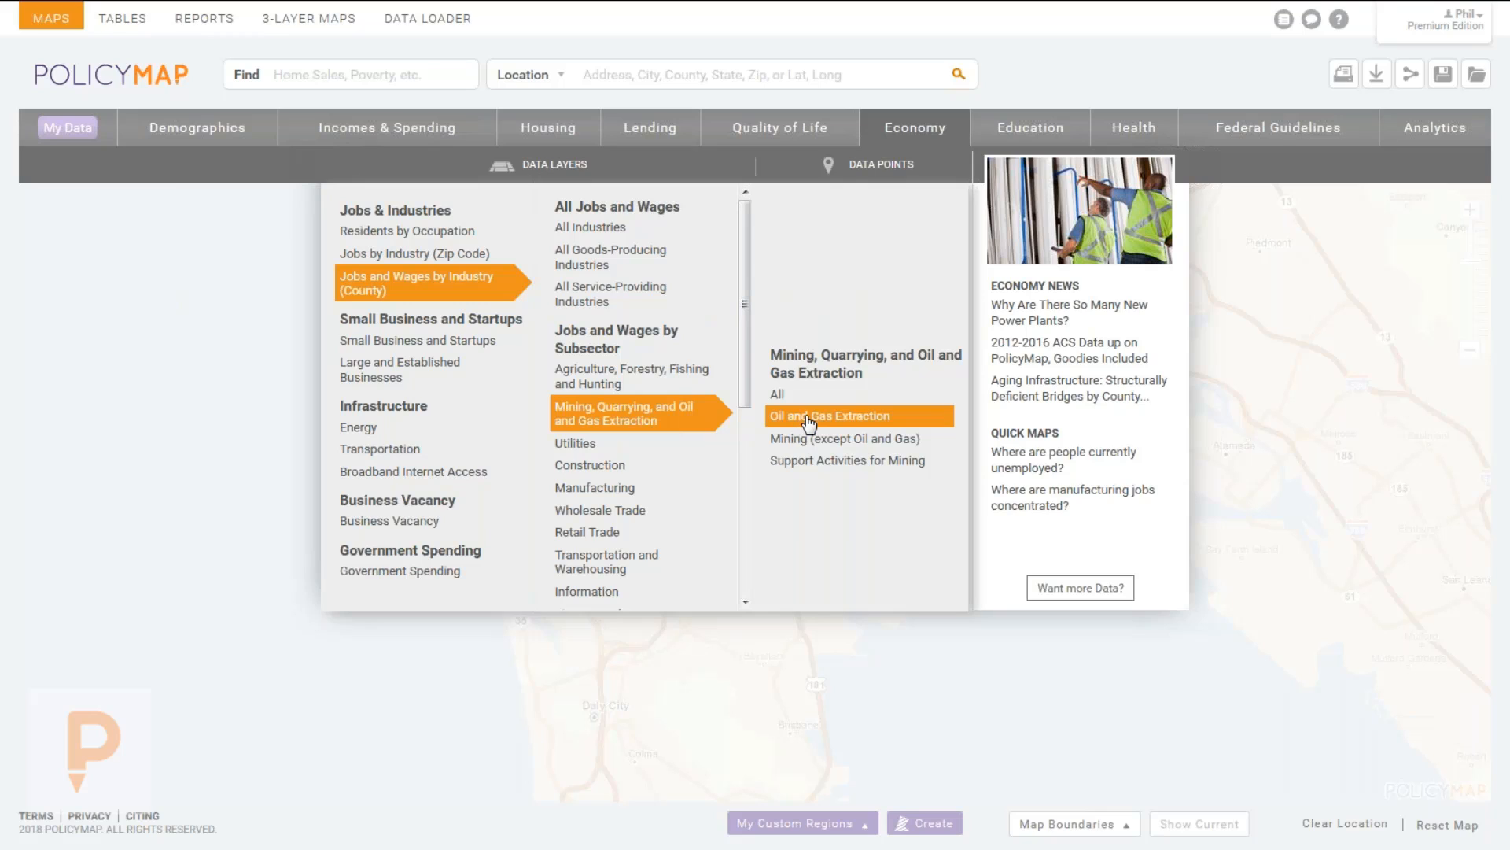
mouse_move(636, 543)
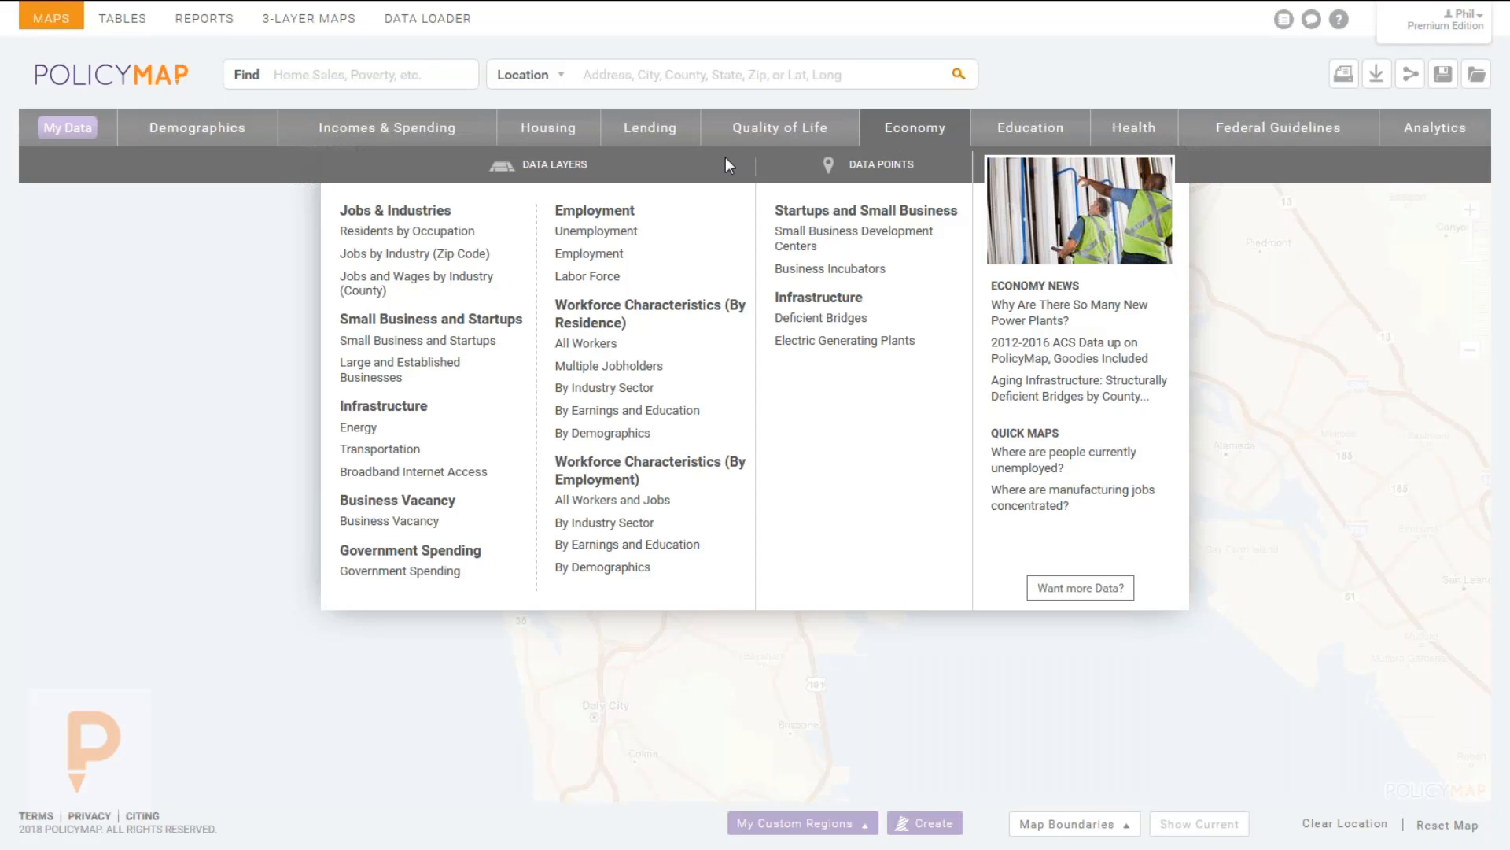
left_click(531, 137)
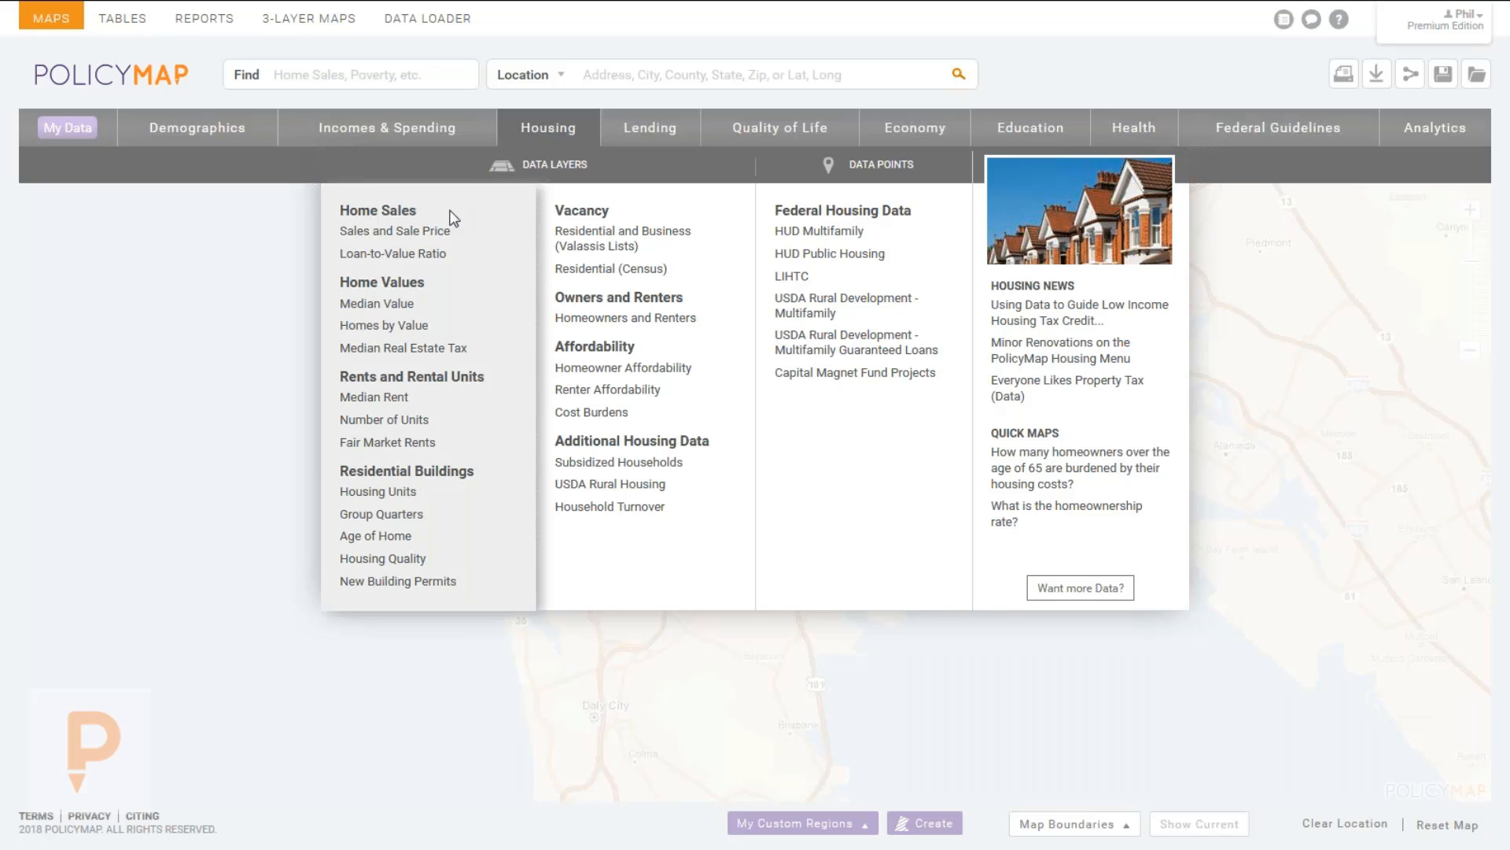
Load the 2012–2016 Percent with Utility Gas layer from Quality of Life > Energy.
left_click(649, 129)
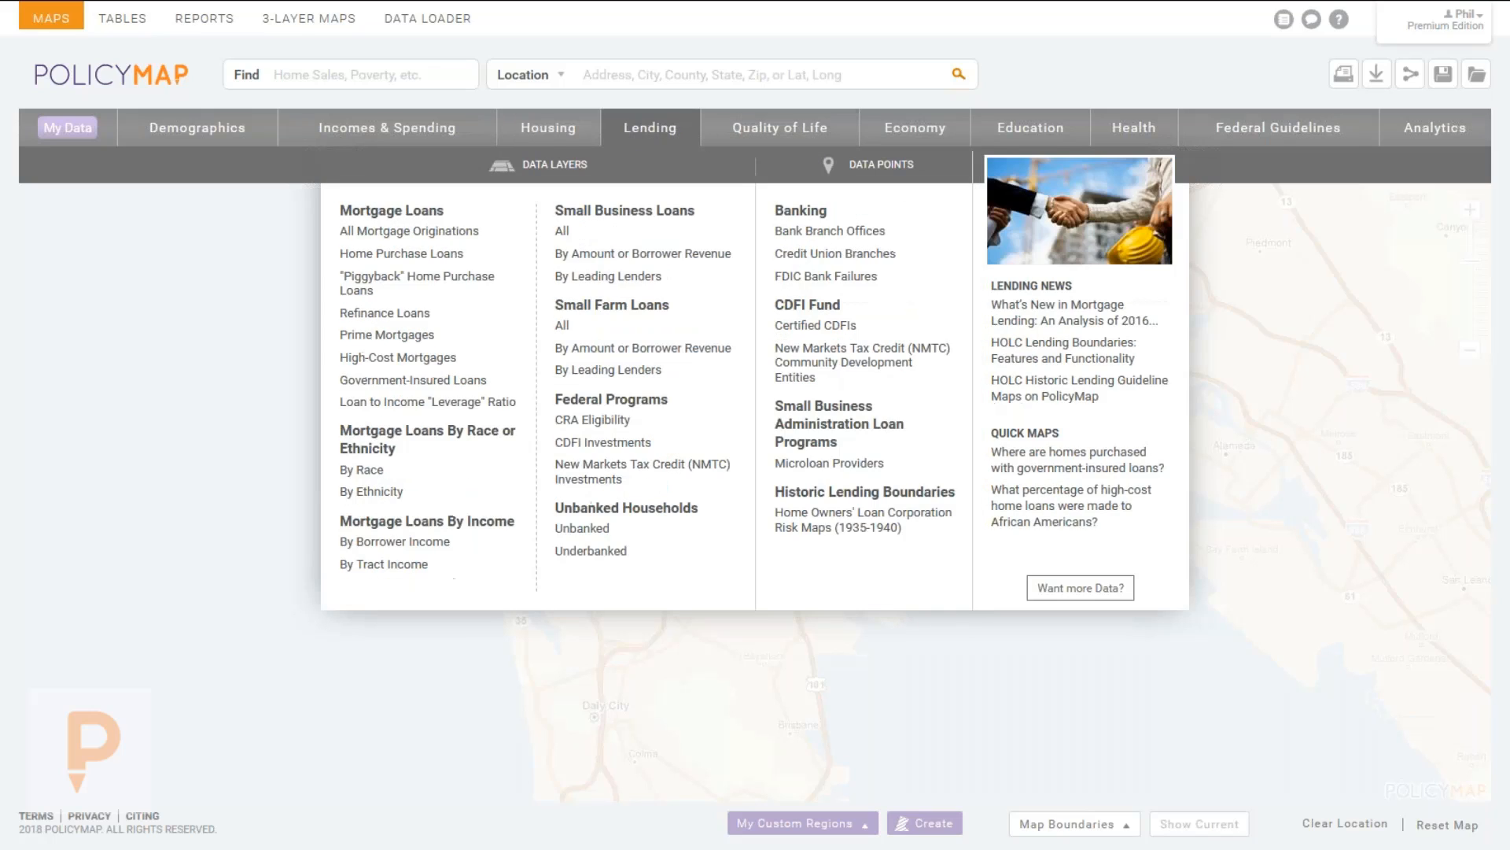
left_click(753, 130)
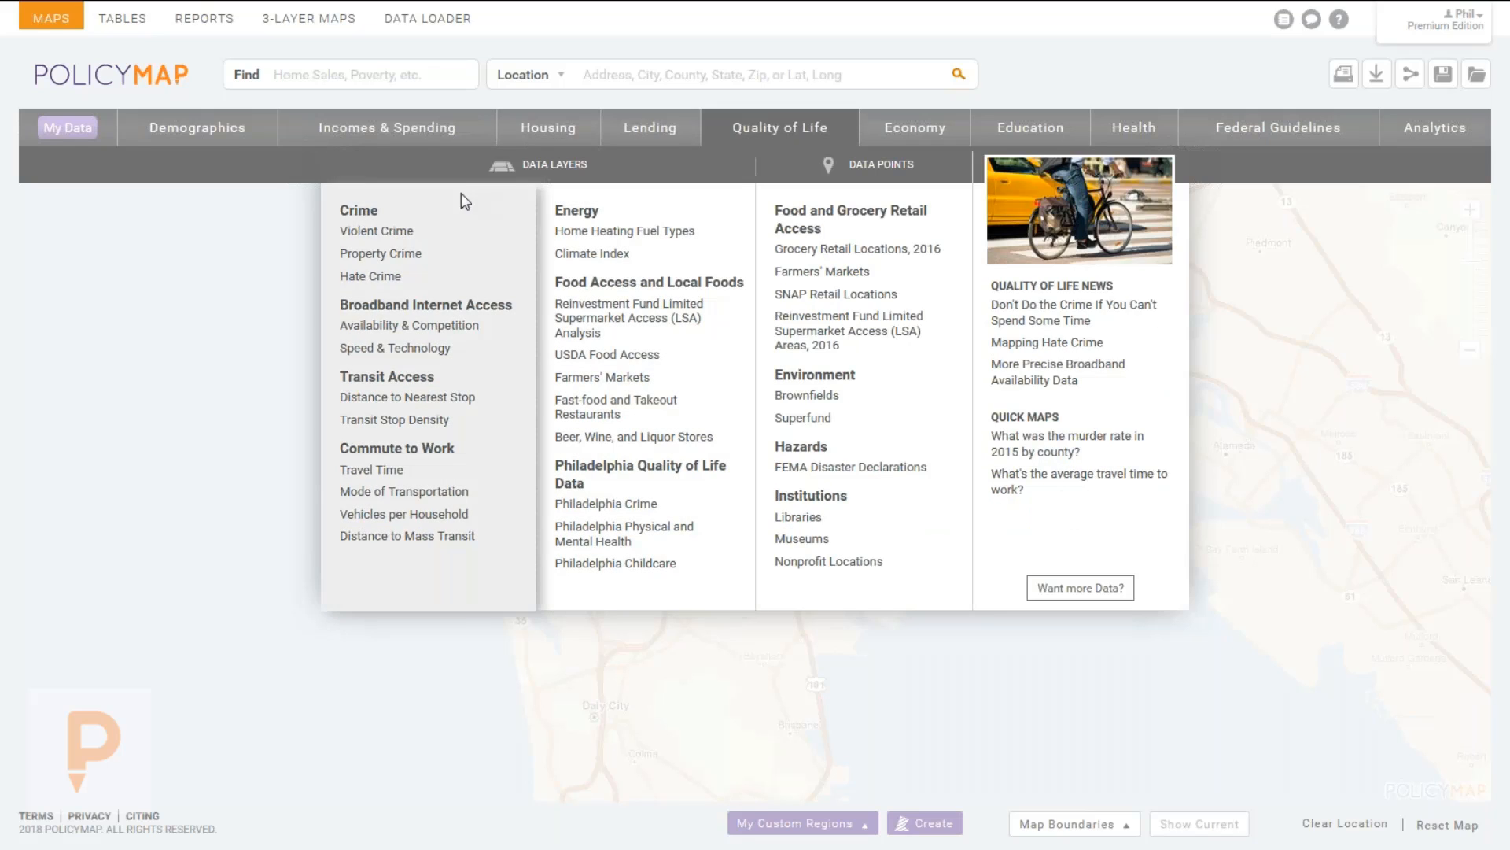
mouse_move(621, 254)
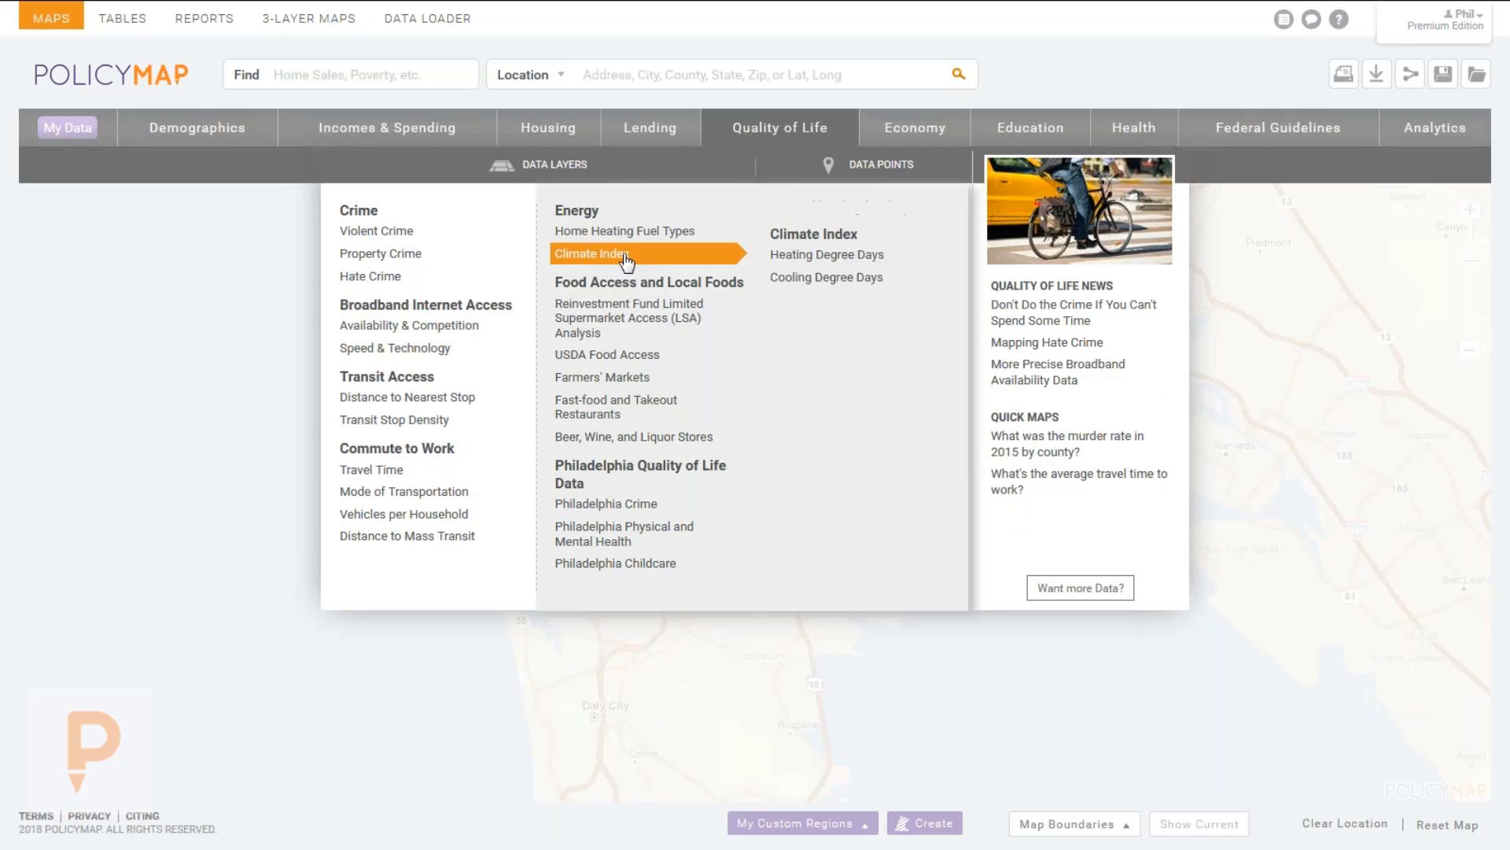
left_click(794, 234)
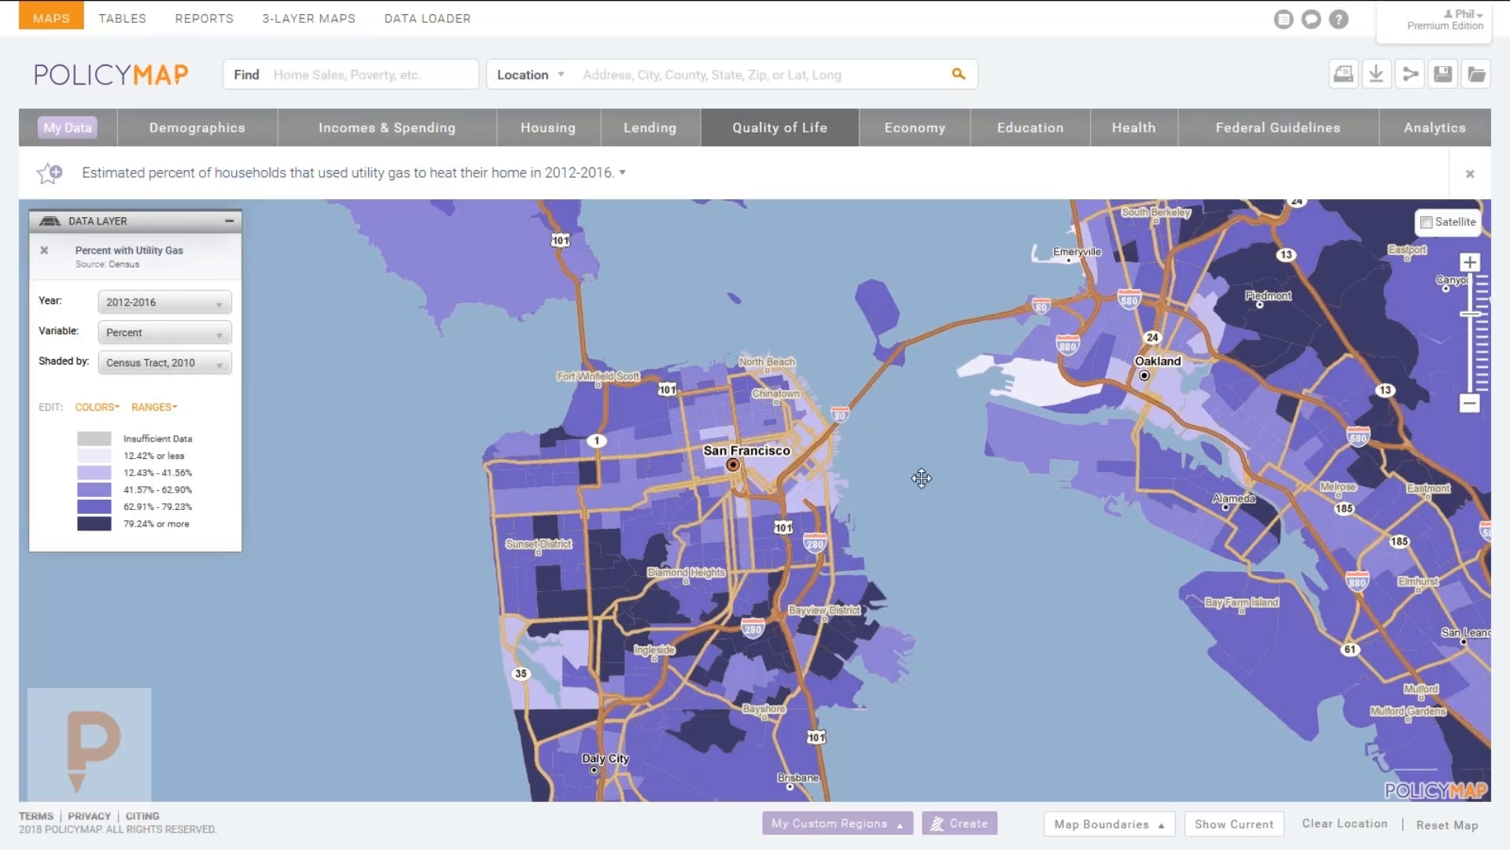
left_click_drag(956, 472, 920, 483)
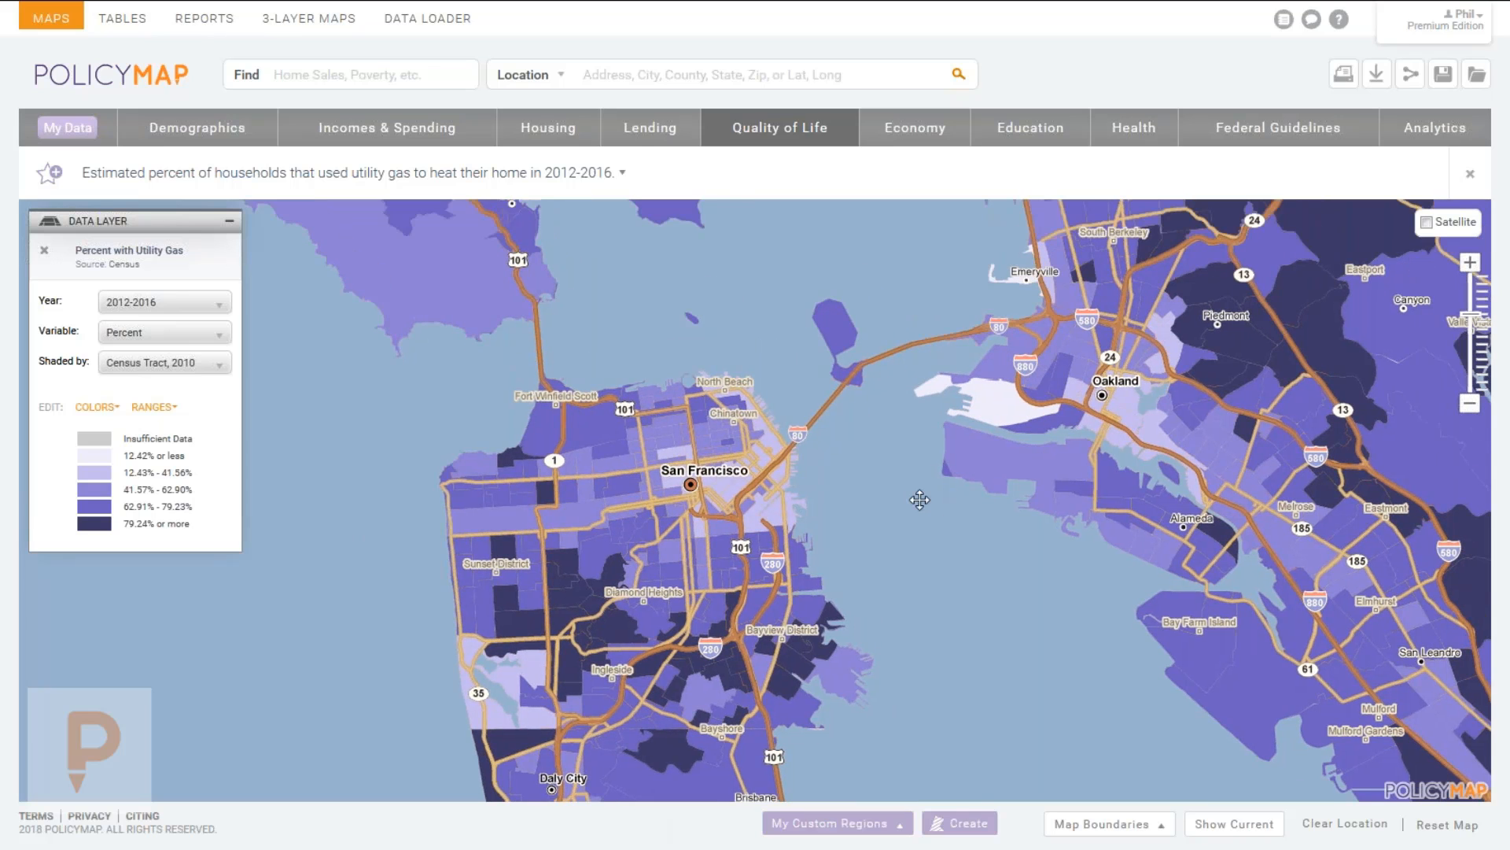
Overlay Grocery Retail Locations, 2016 points from Quality of Life > Data Points.
left_click(775, 128)
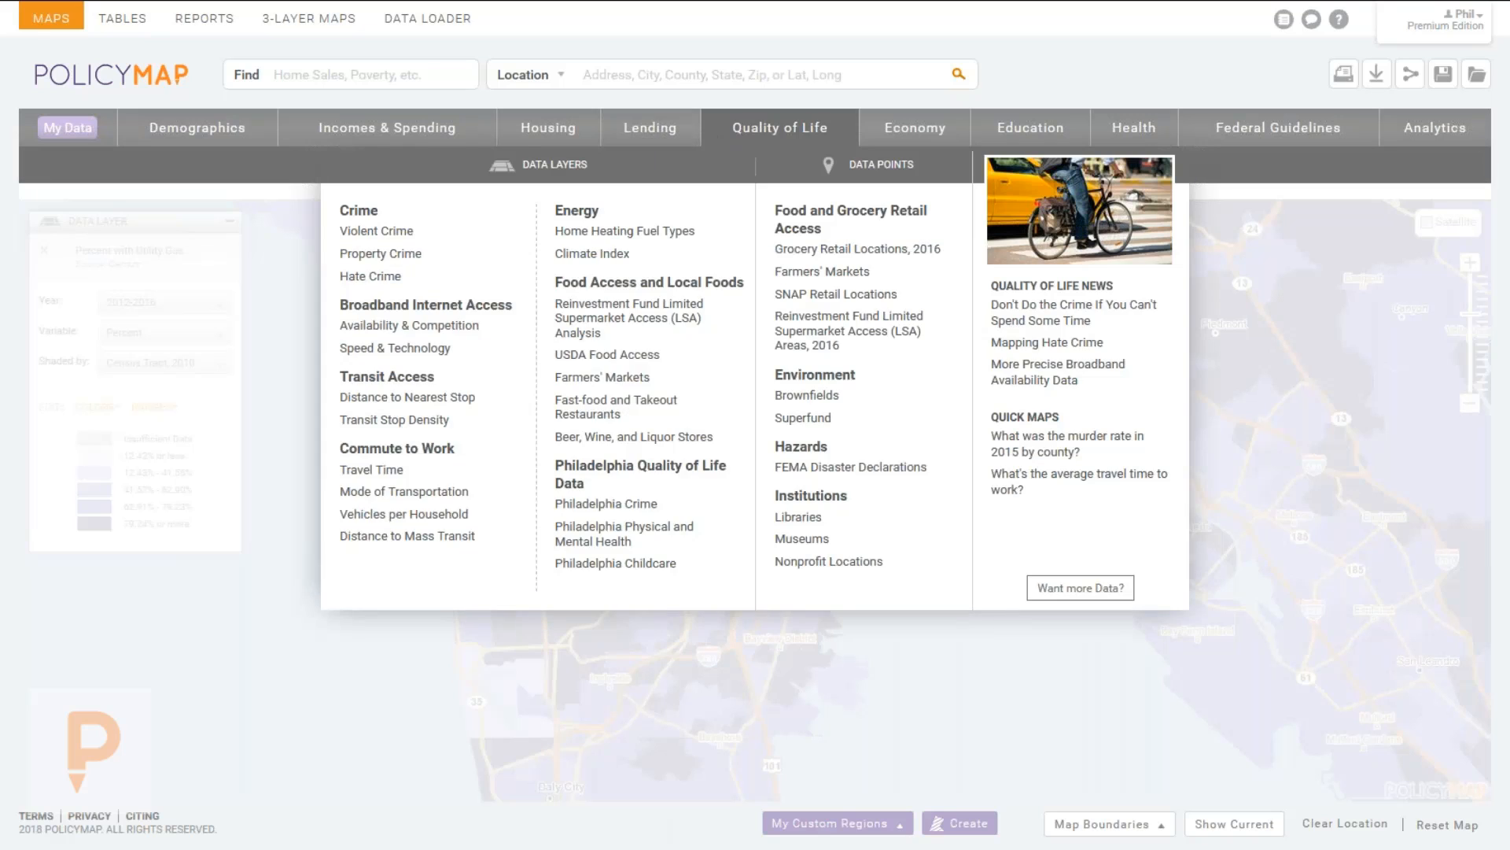
mouse_move(637, 256)
left_click(862, 249)
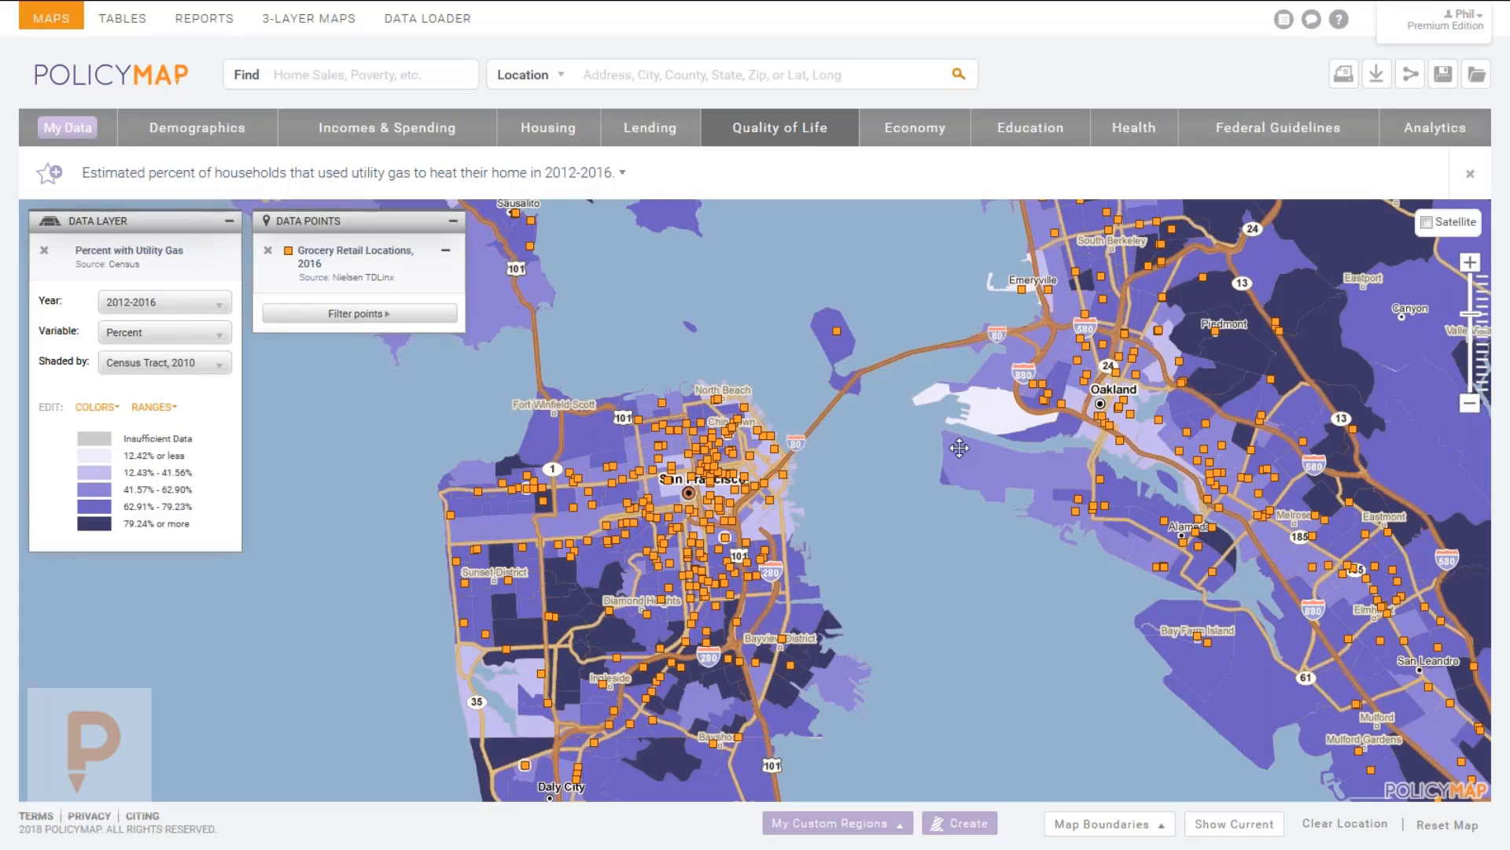
Inspect one grocery store point and a tract's utility gas percentage, then close the popup.
left_click(778, 474)
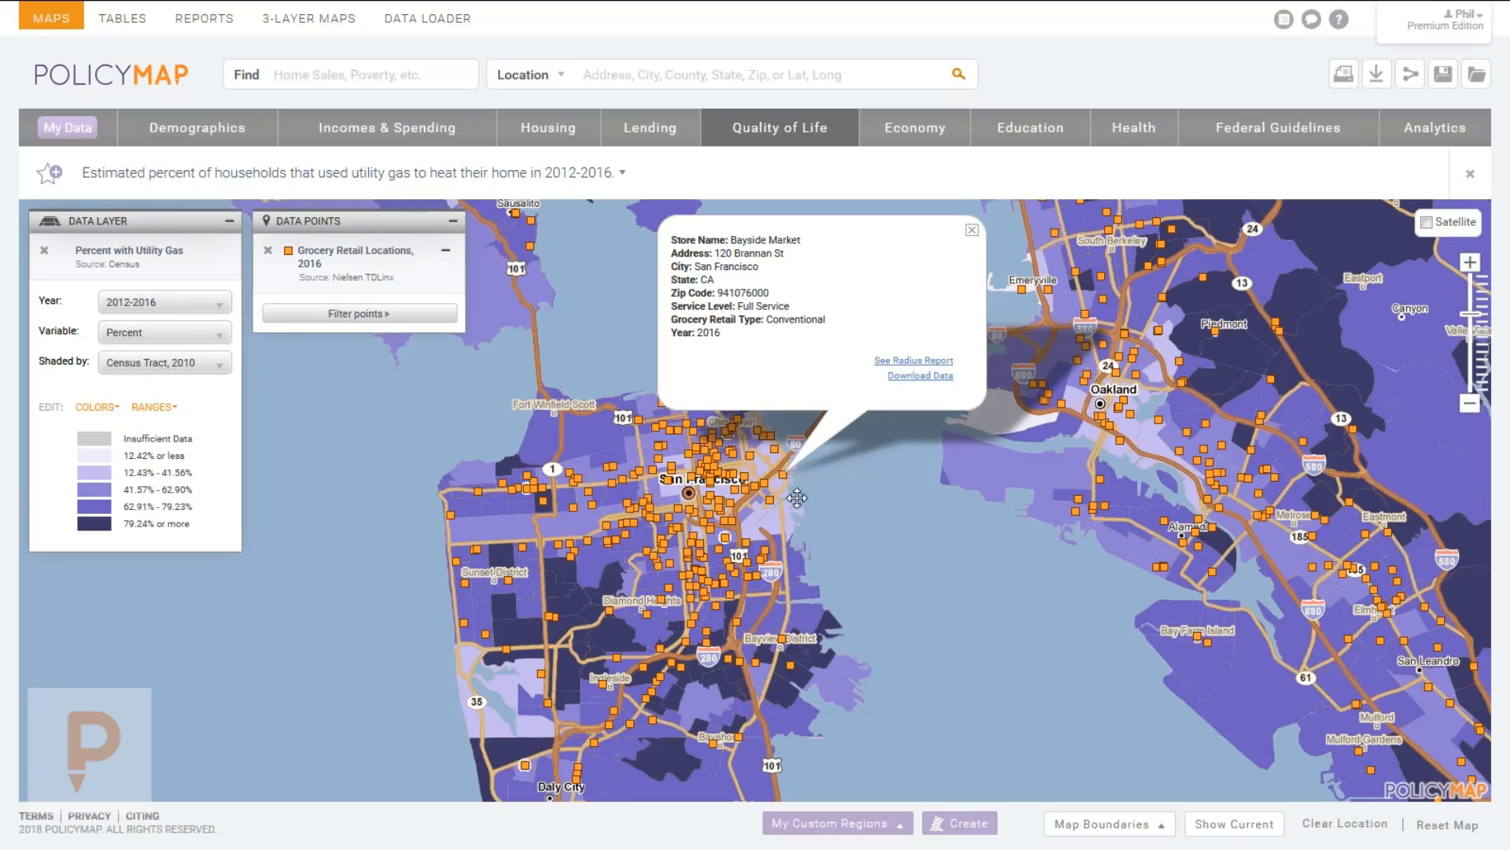
left_click(492, 532)
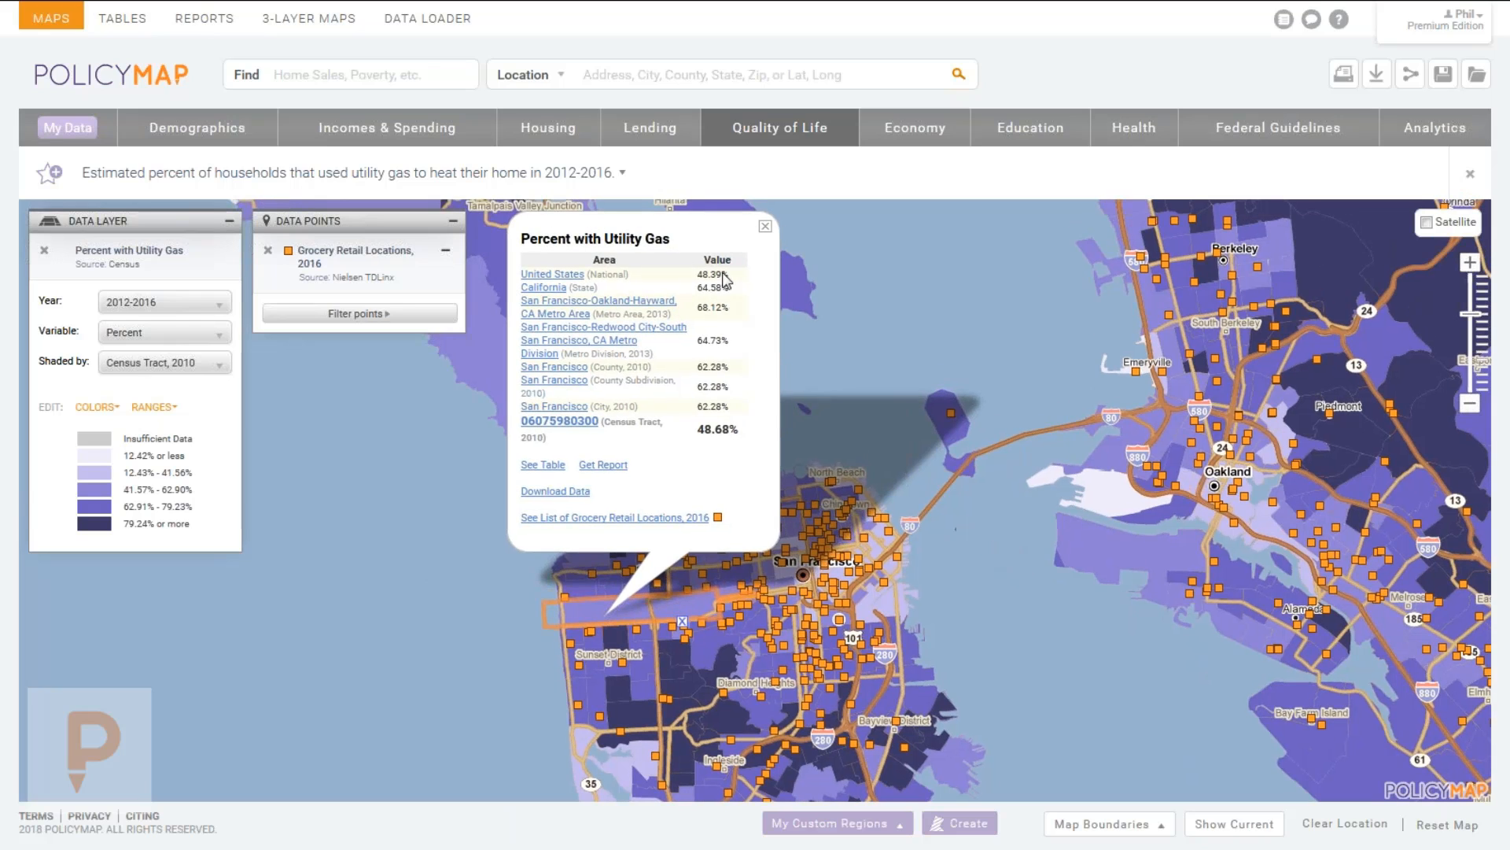
left_click(764, 226)
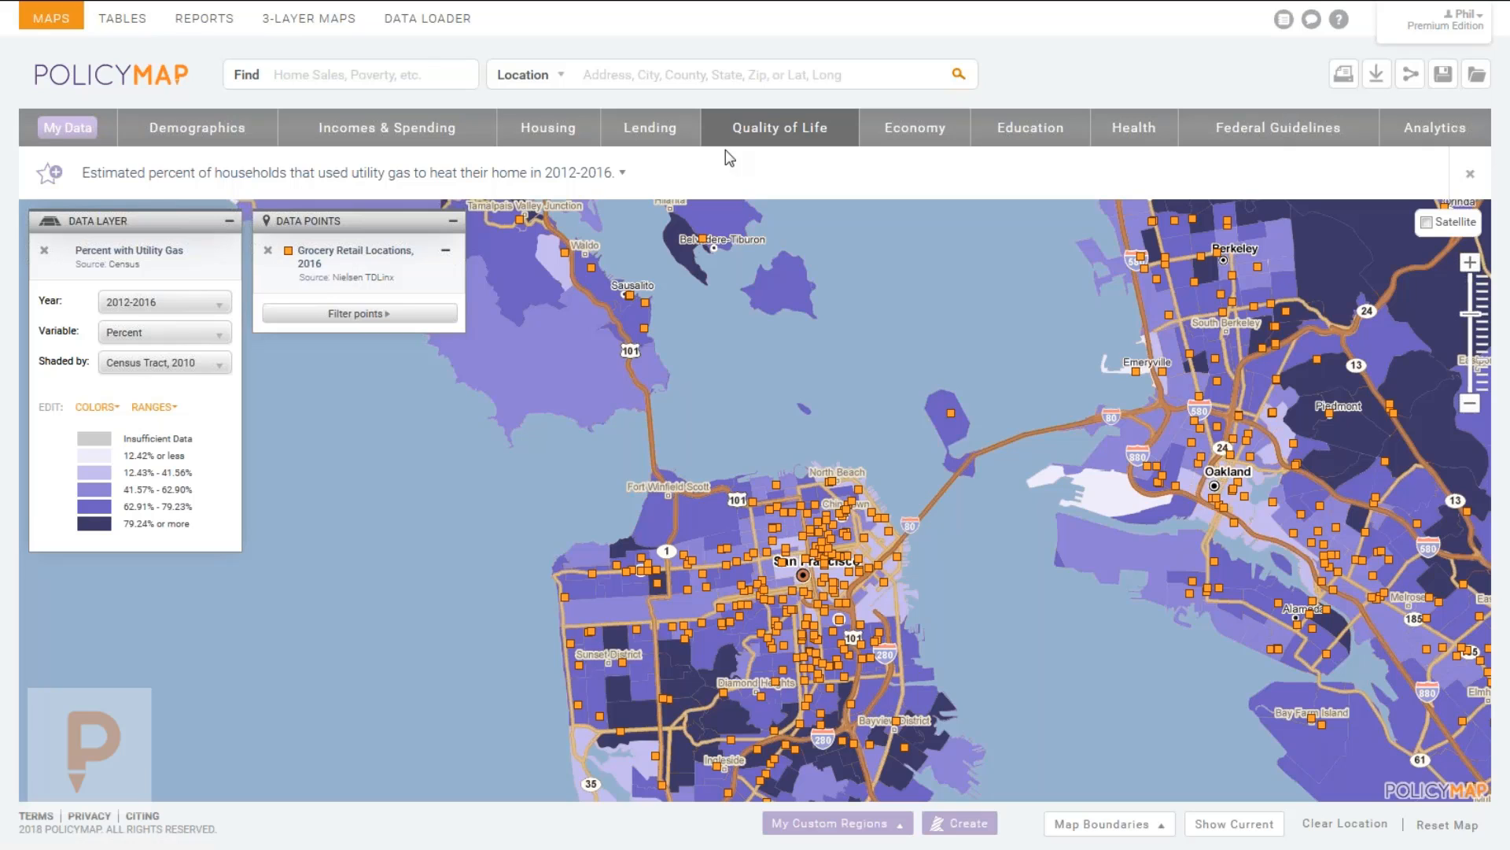
mouse_move(762, 128)
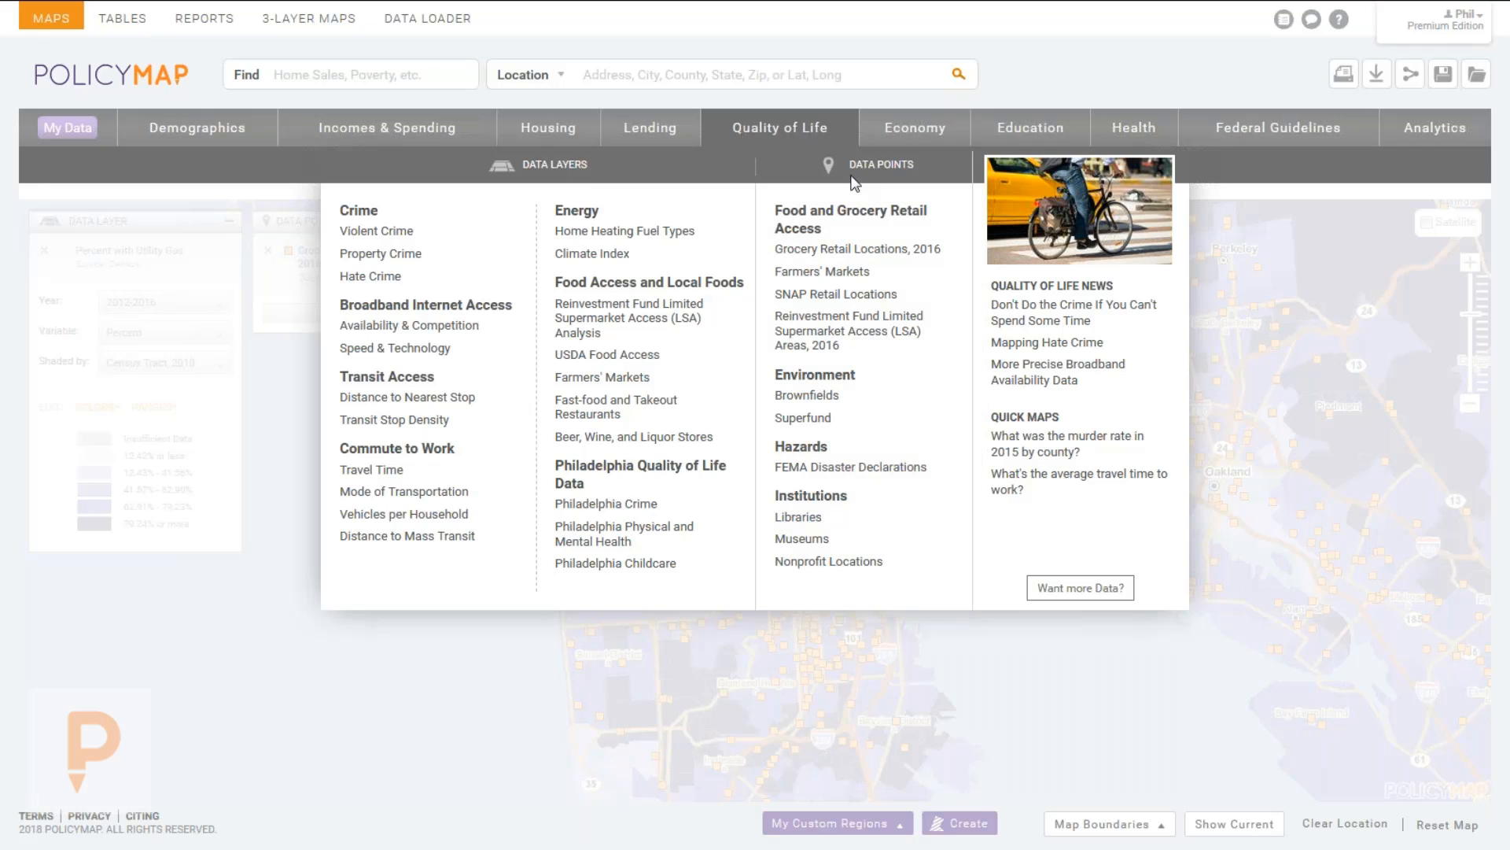
Remove the grocery retail points and utility gas shading, then reframe the bay on the base map.
left_click(793, 131)
left_click(269, 252)
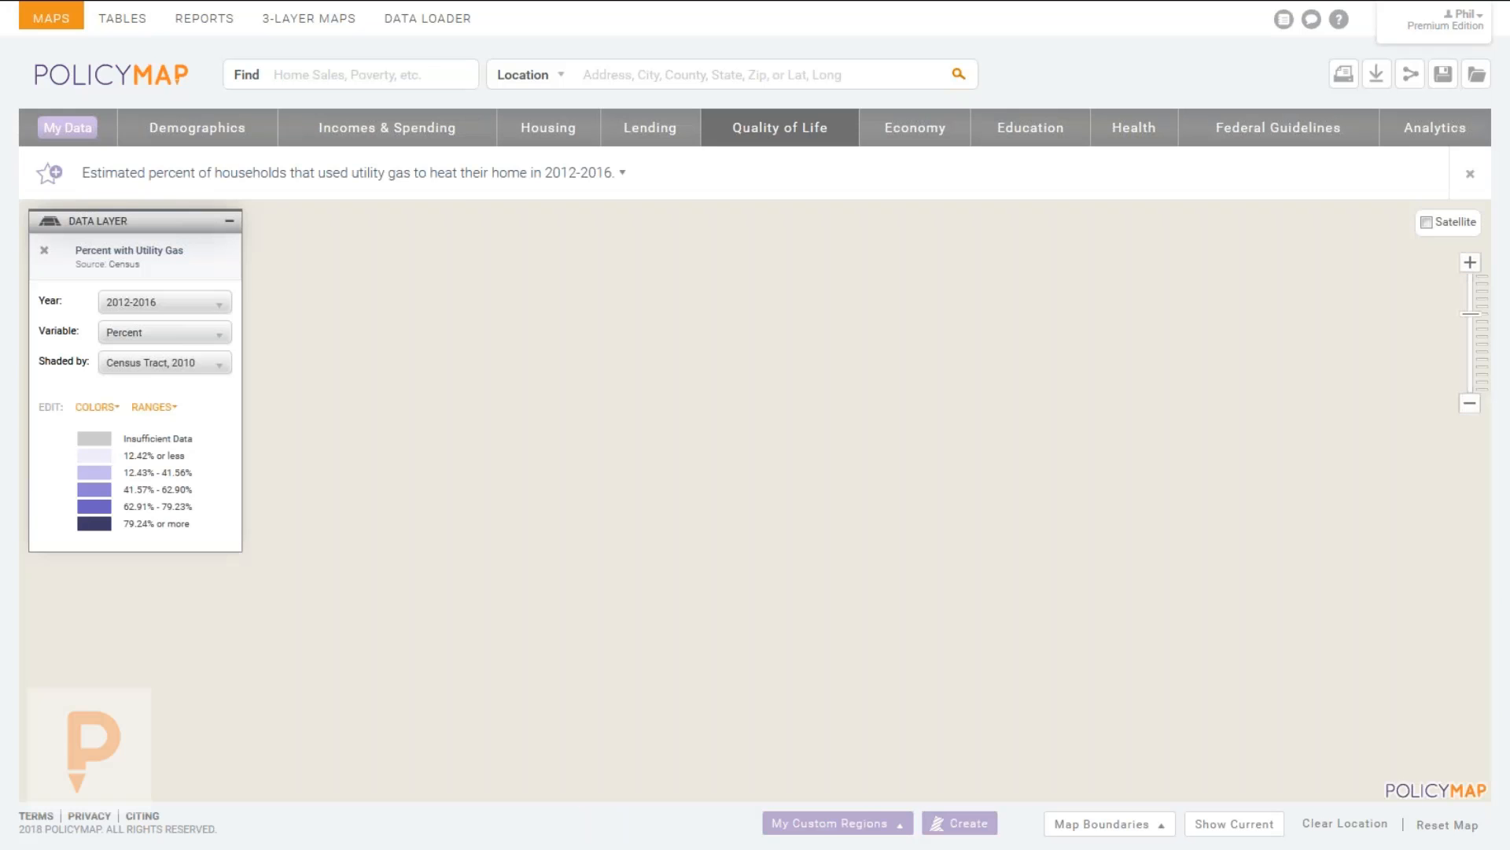
left_click(44, 250)
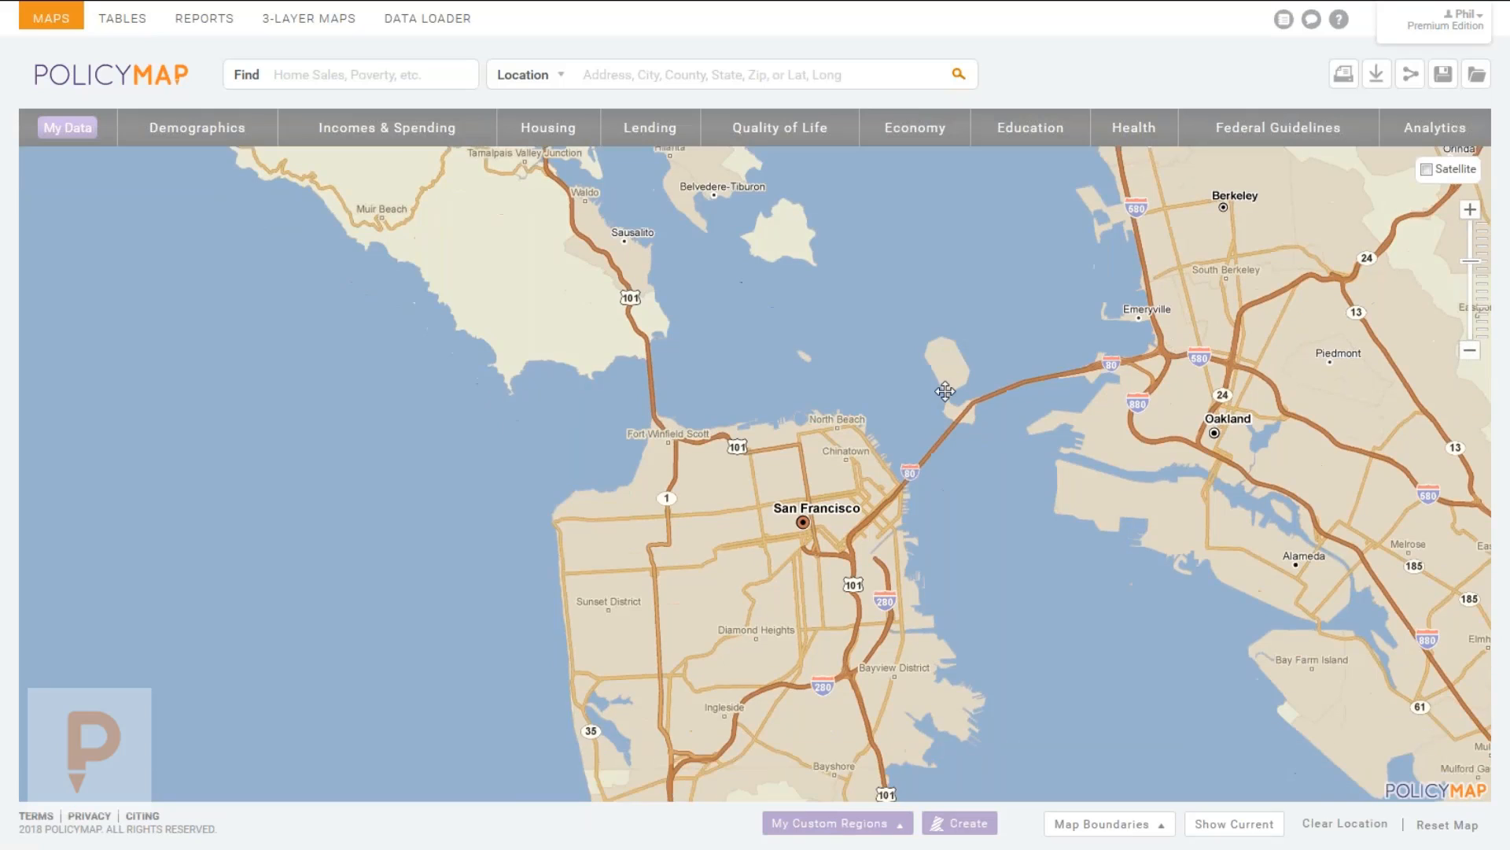
left_click_drag(949, 392, 885, 384)
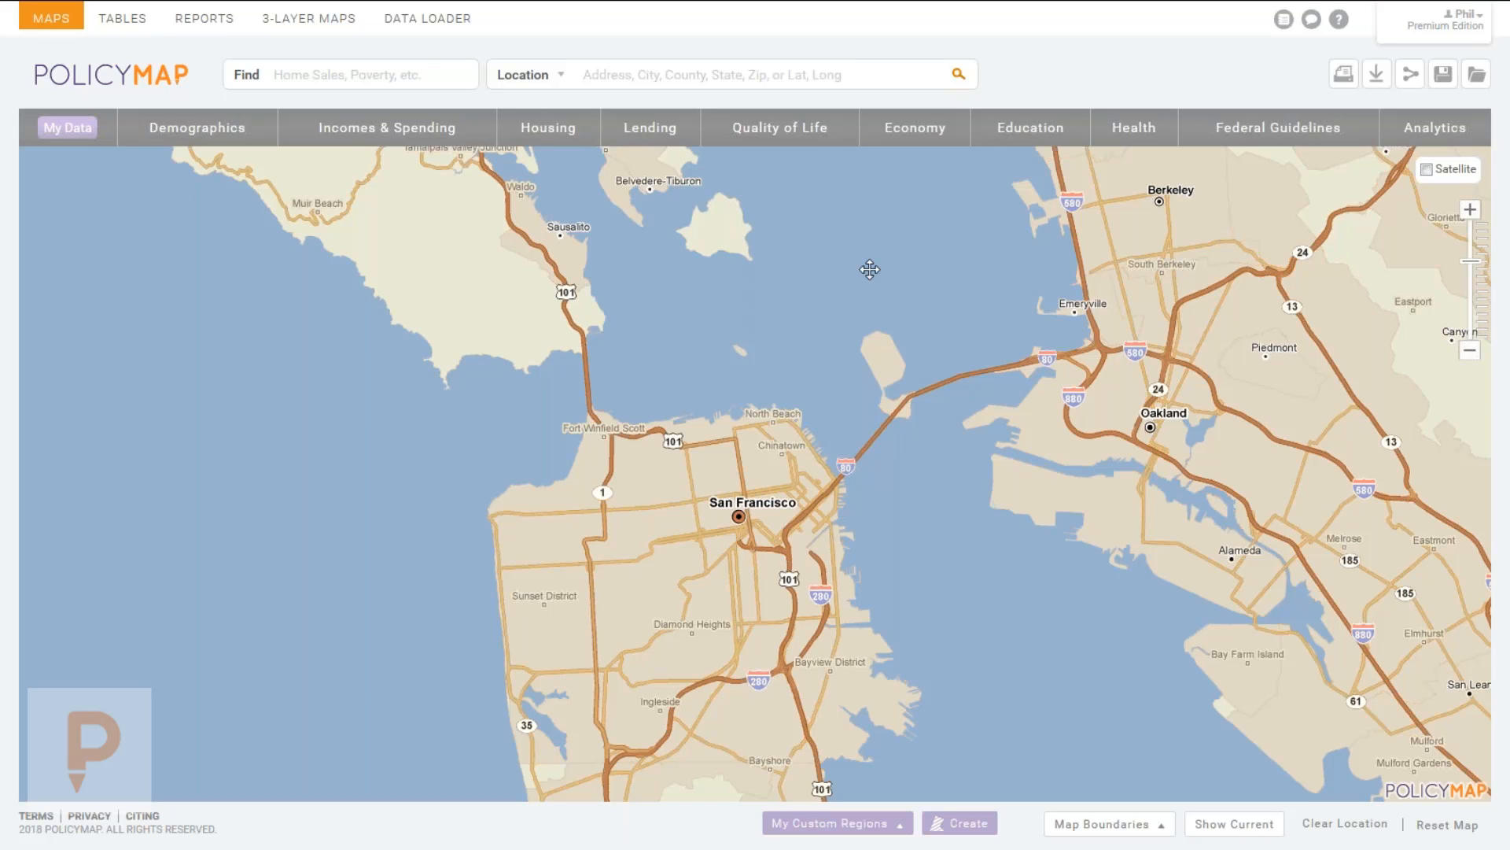
Browse the Demographics categories: Population, Households, Families, Elections and Religion.
left_click(158, 127)
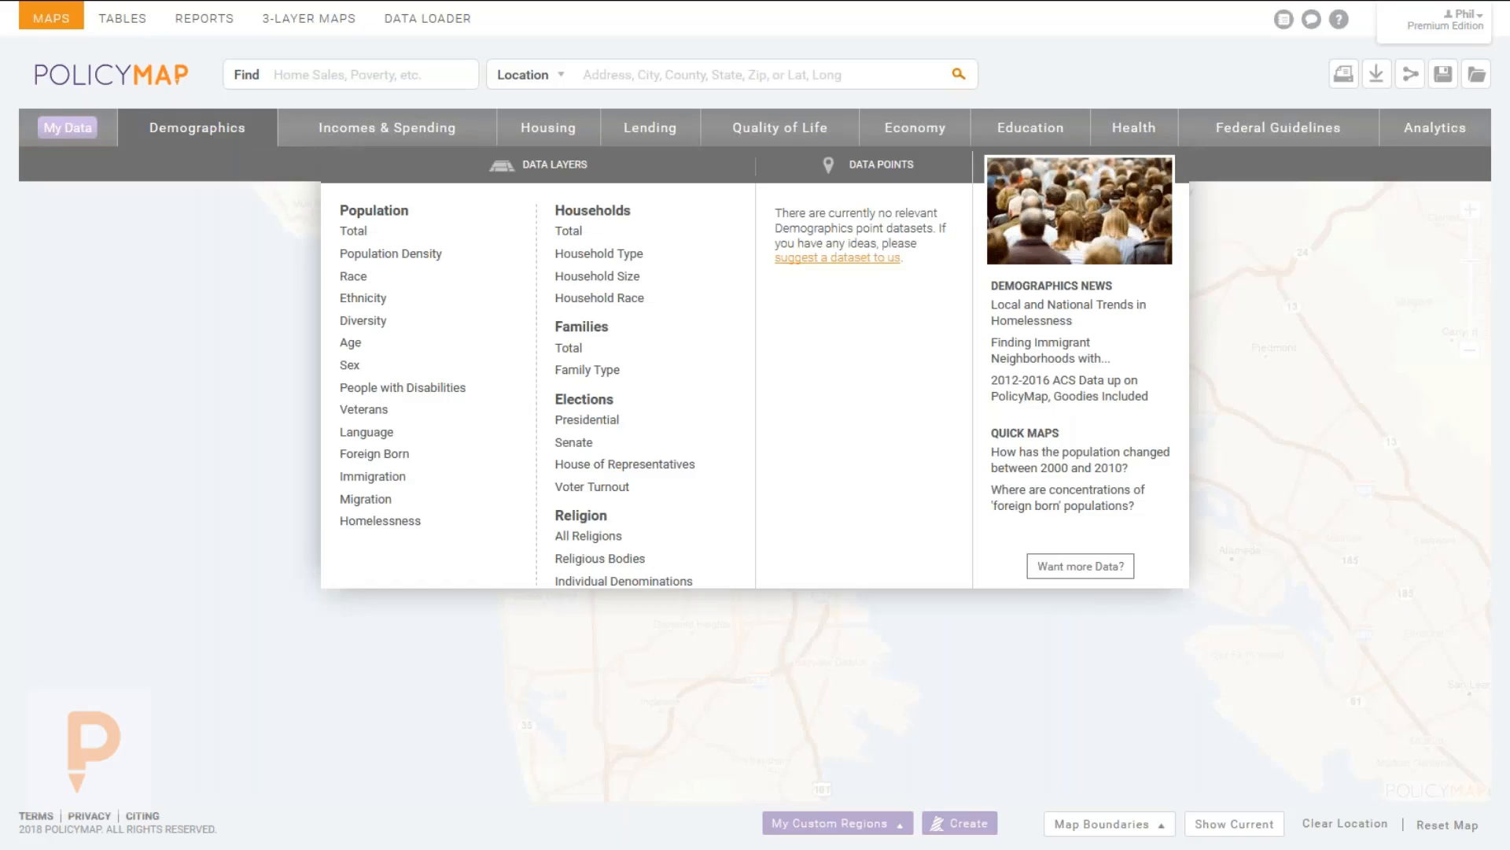
mouse_move(599, 255)
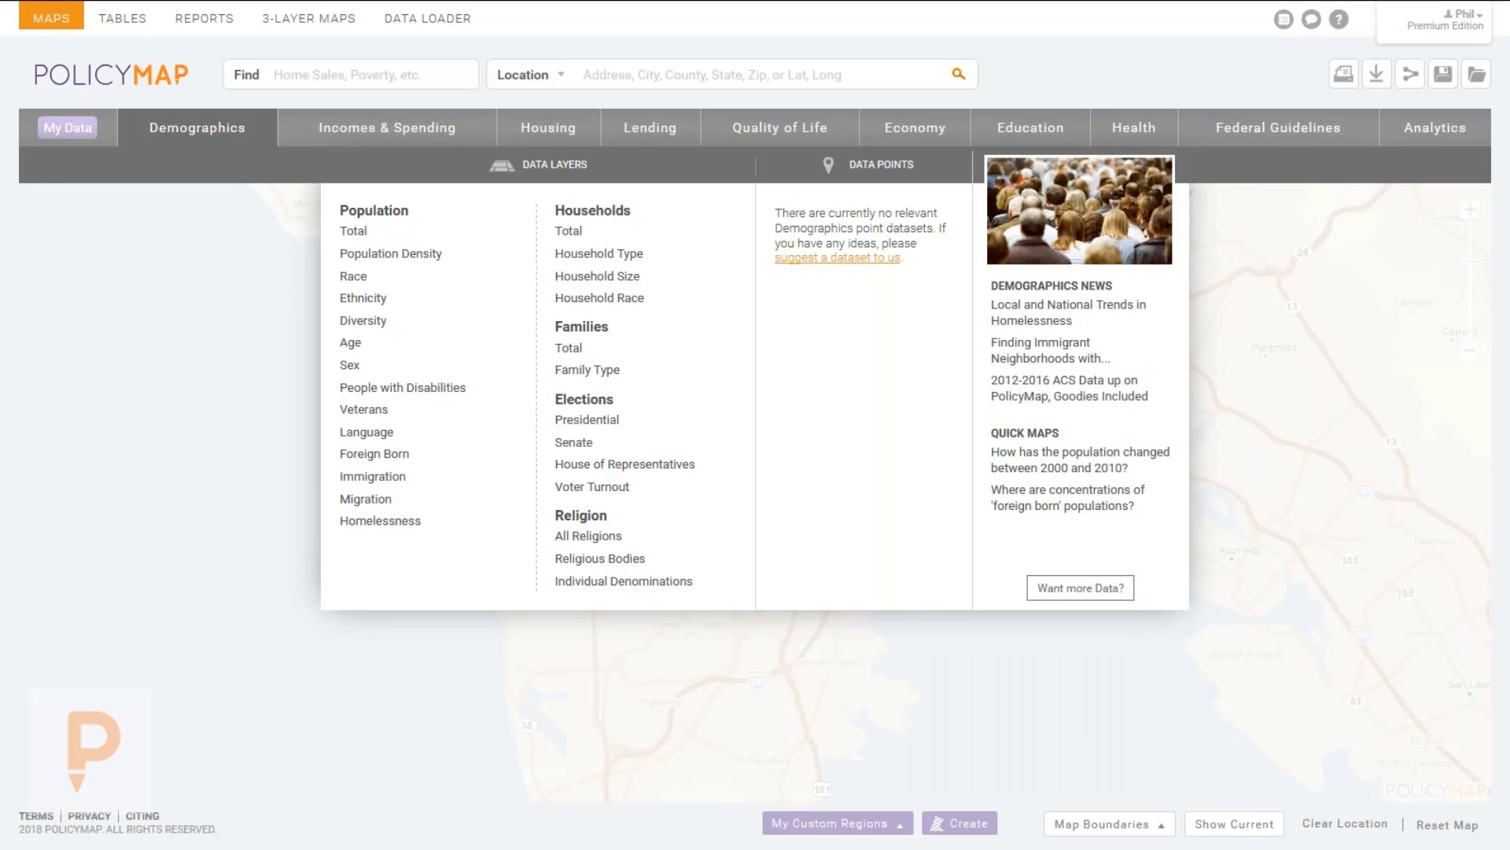
mouse_move(370, 279)
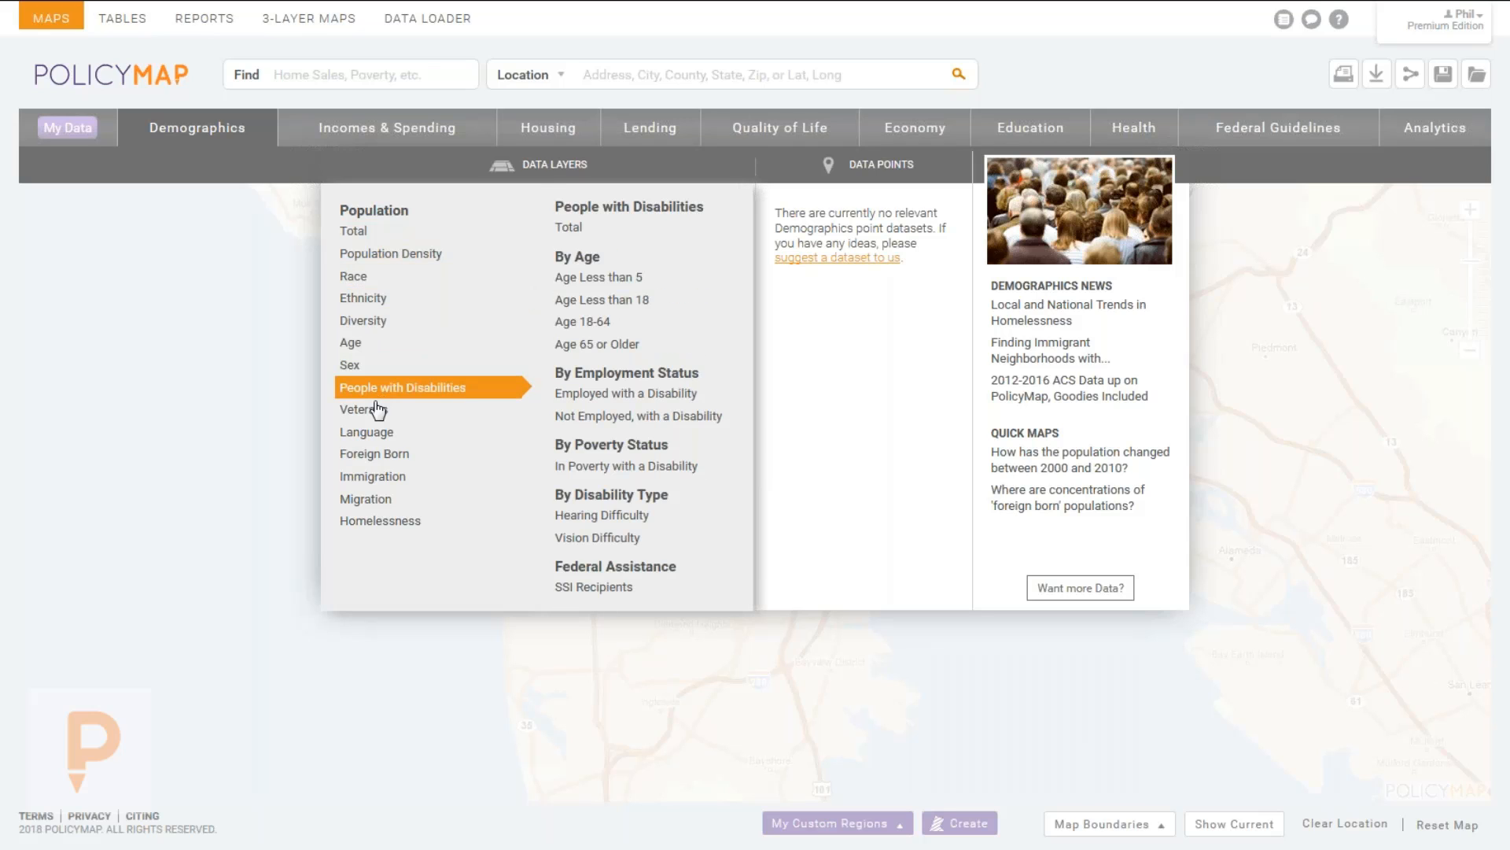
mouse_move(377, 410)
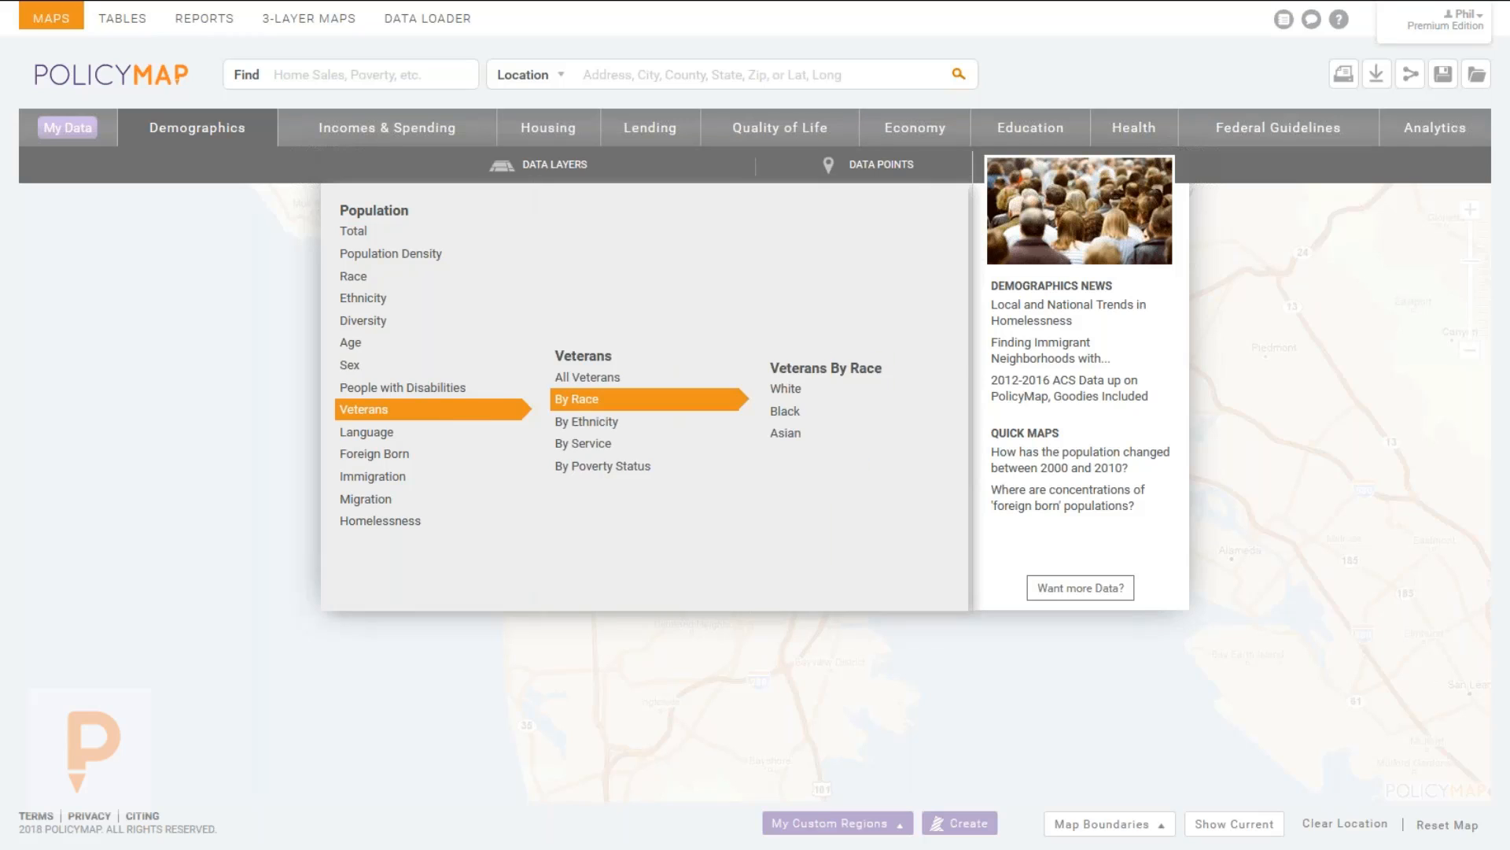
mouse_move(616, 465)
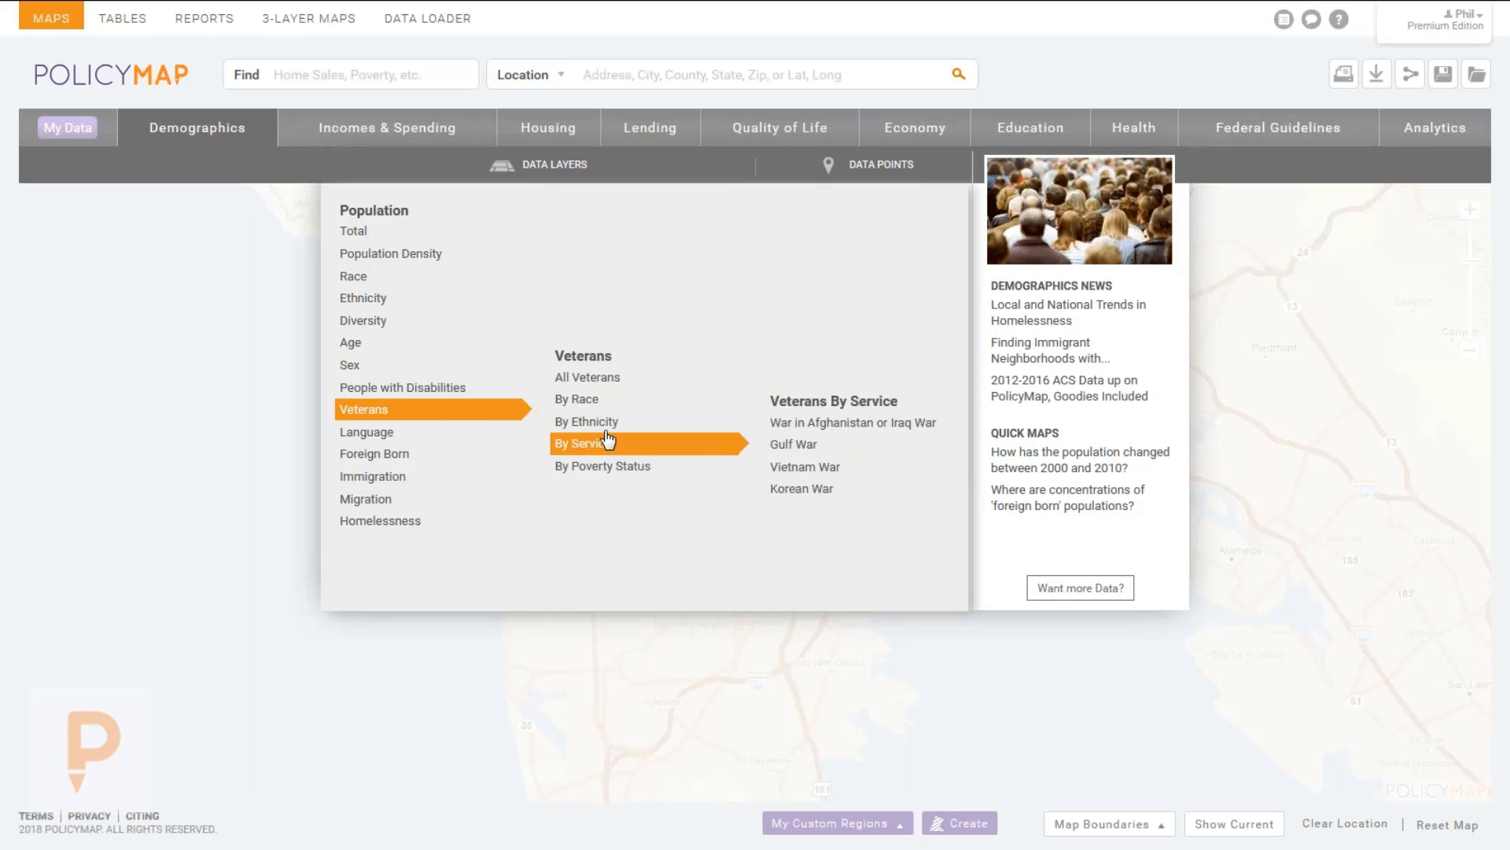
mouse_move(415, 432)
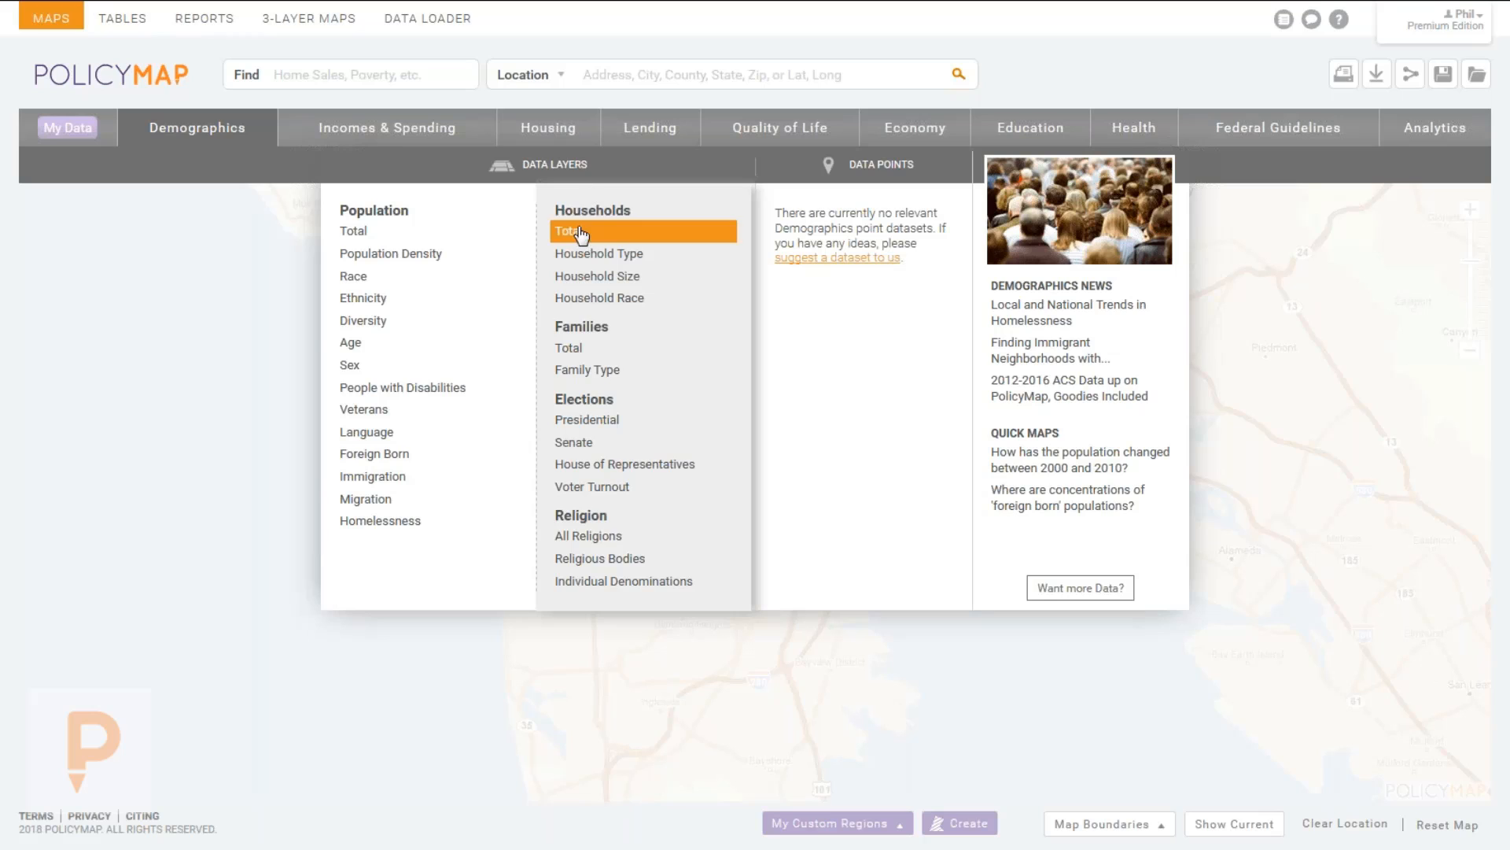
mouse_move(581, 253)
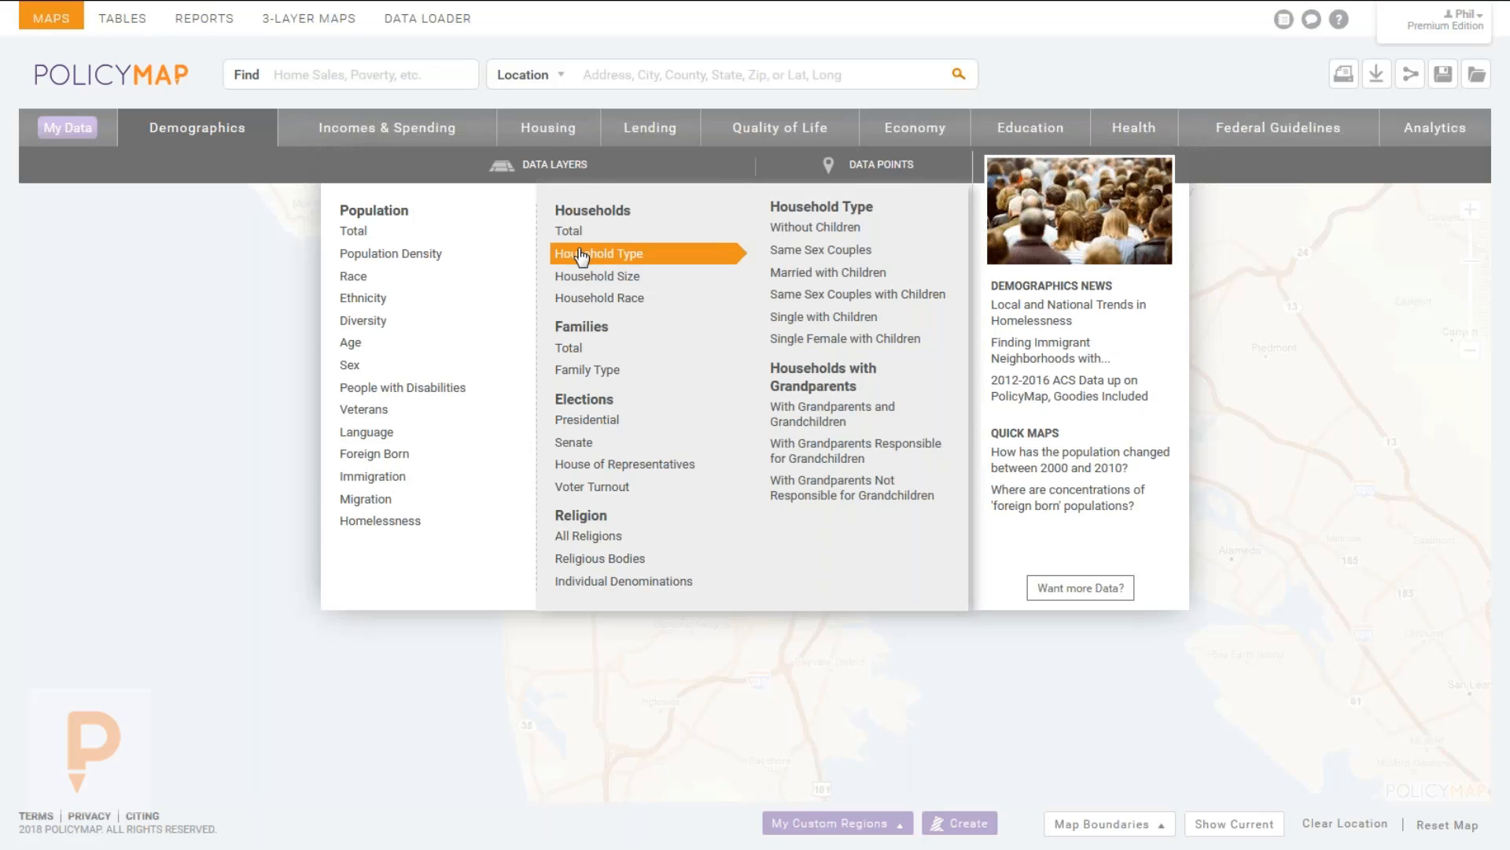
mouse_move(597, 307)
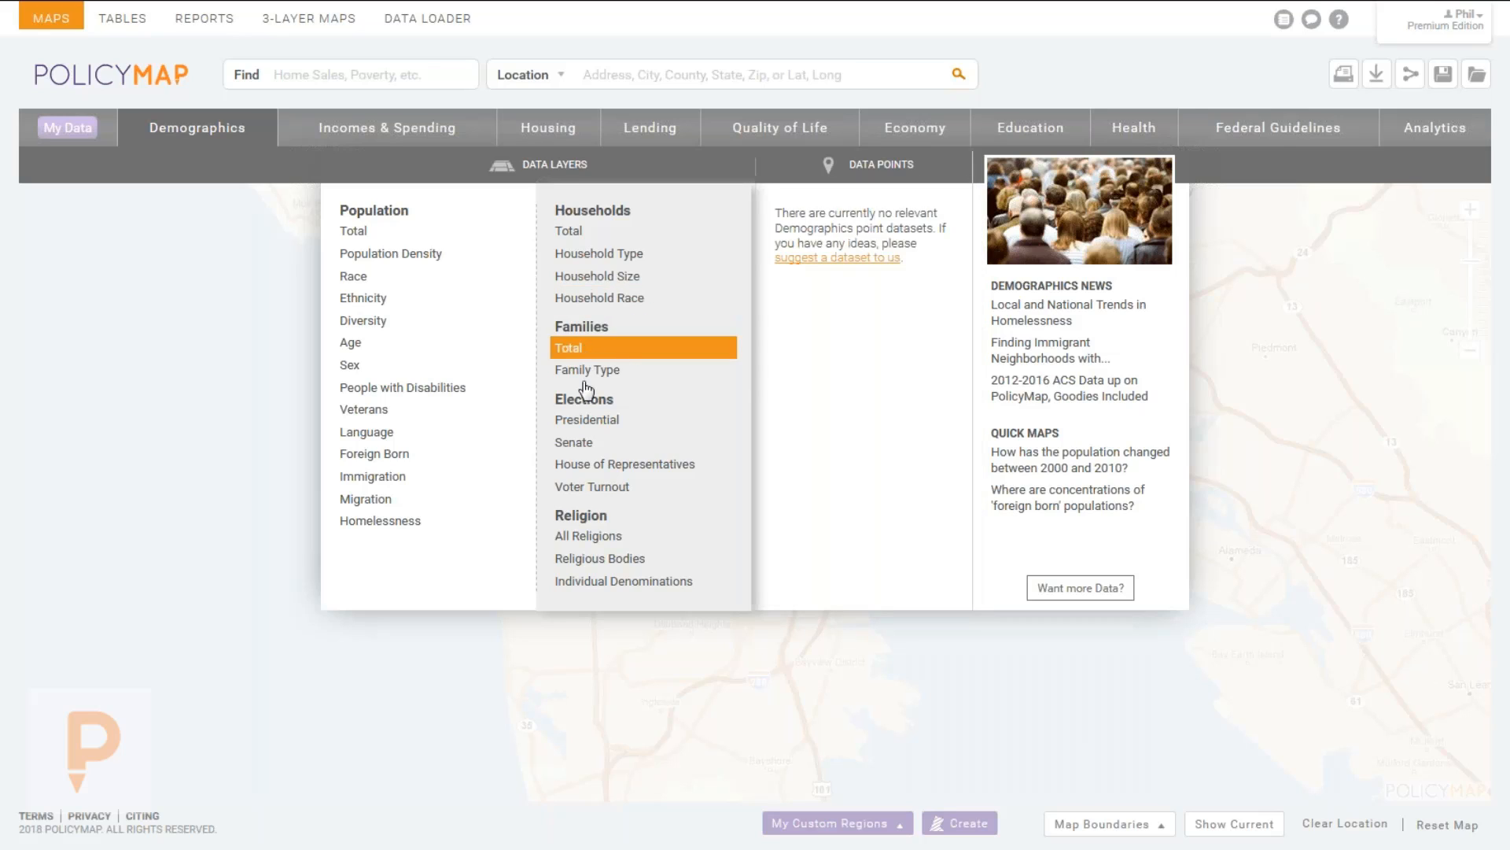
mouse_move(583, 421)
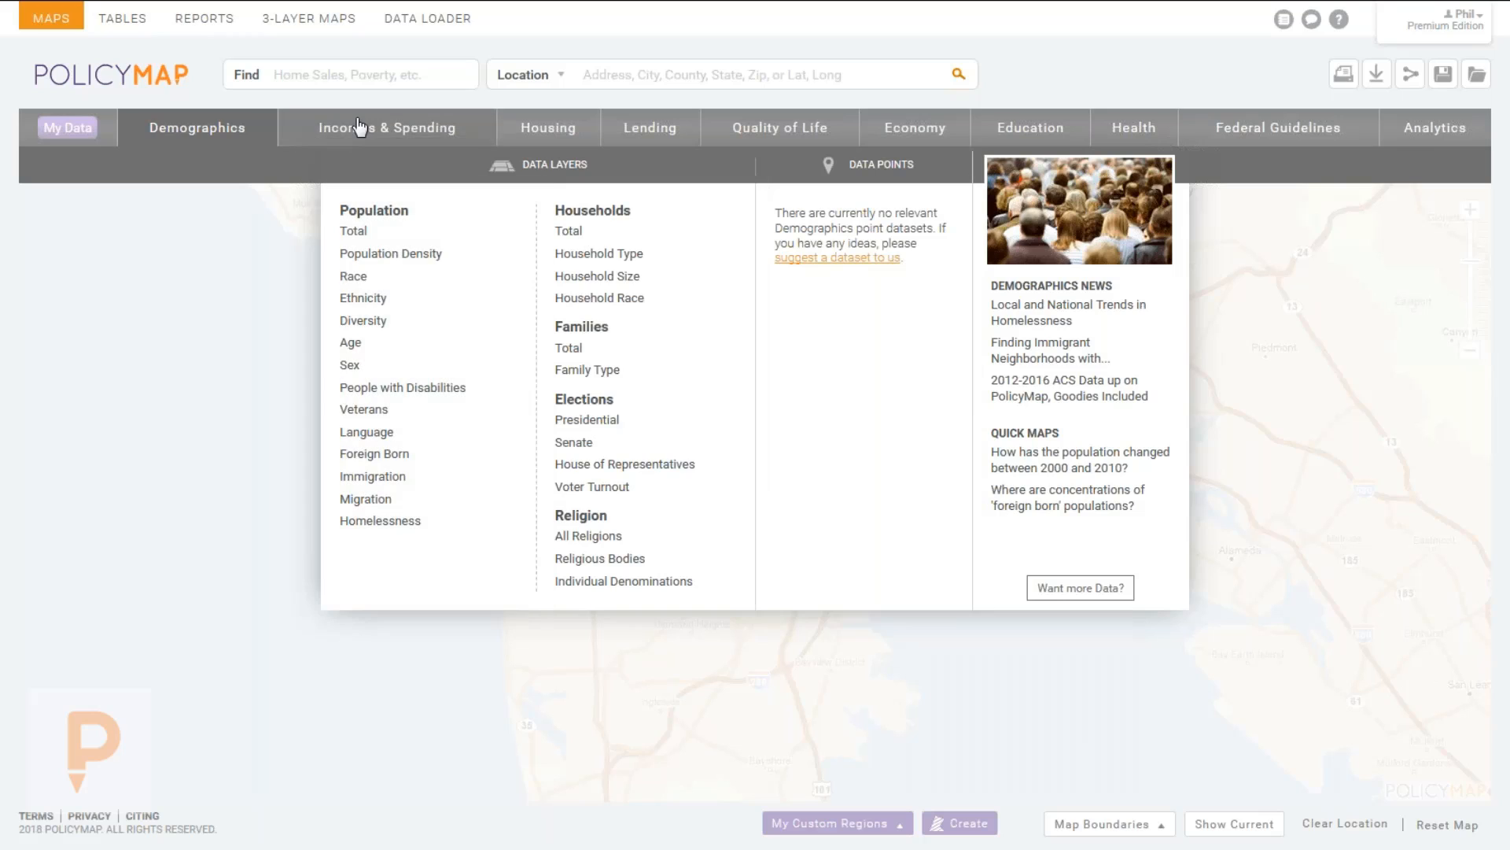
Browse the Incomes & Spending income, poverty and tax return layers, then bring up Quality of Life.
mouse_move(360, 130)
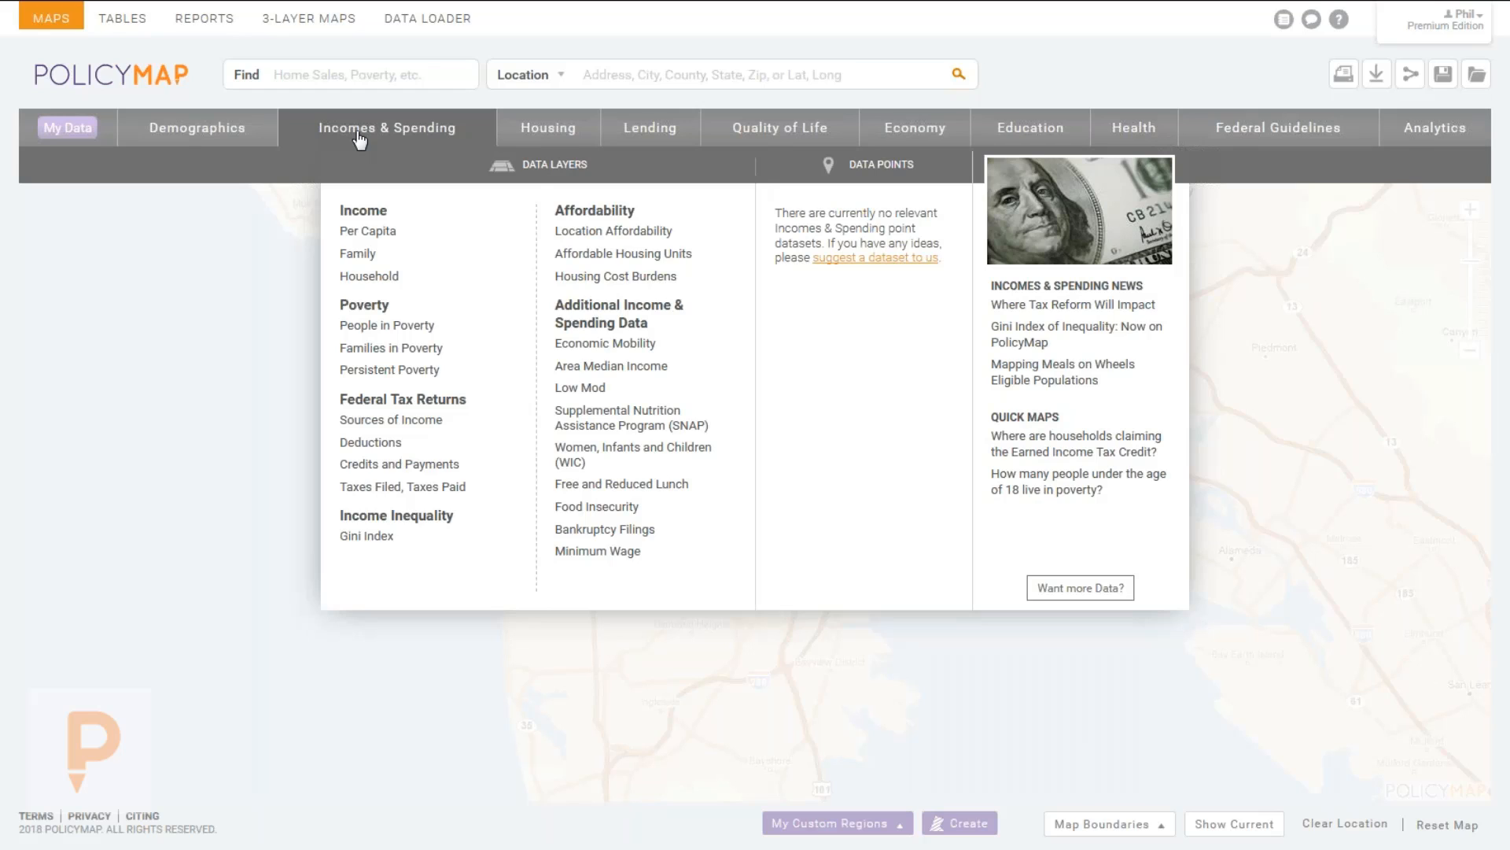
mouse_move(372, 275)
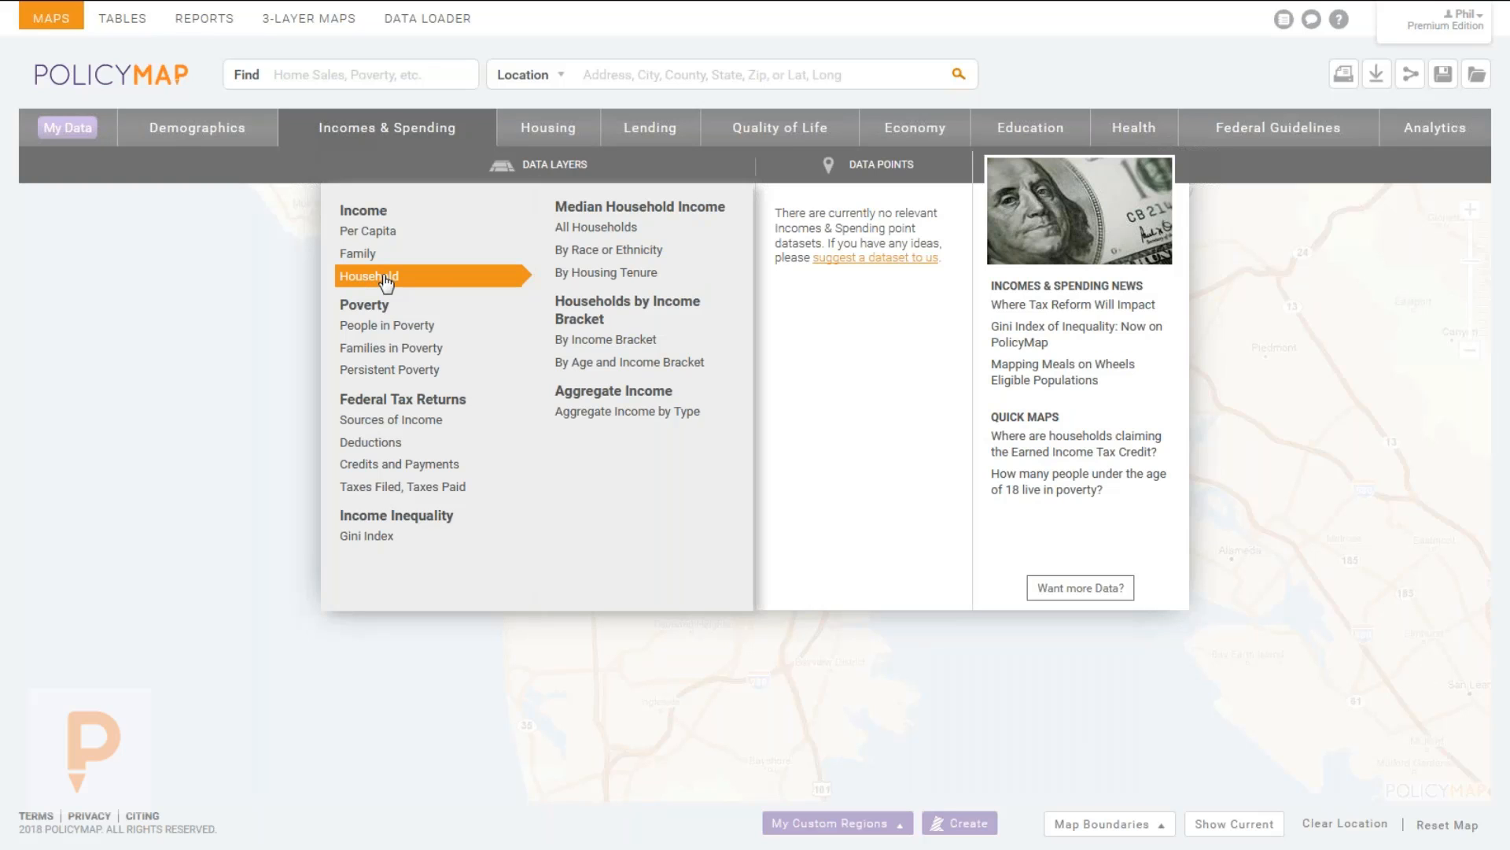
mouse_move(629, 256)
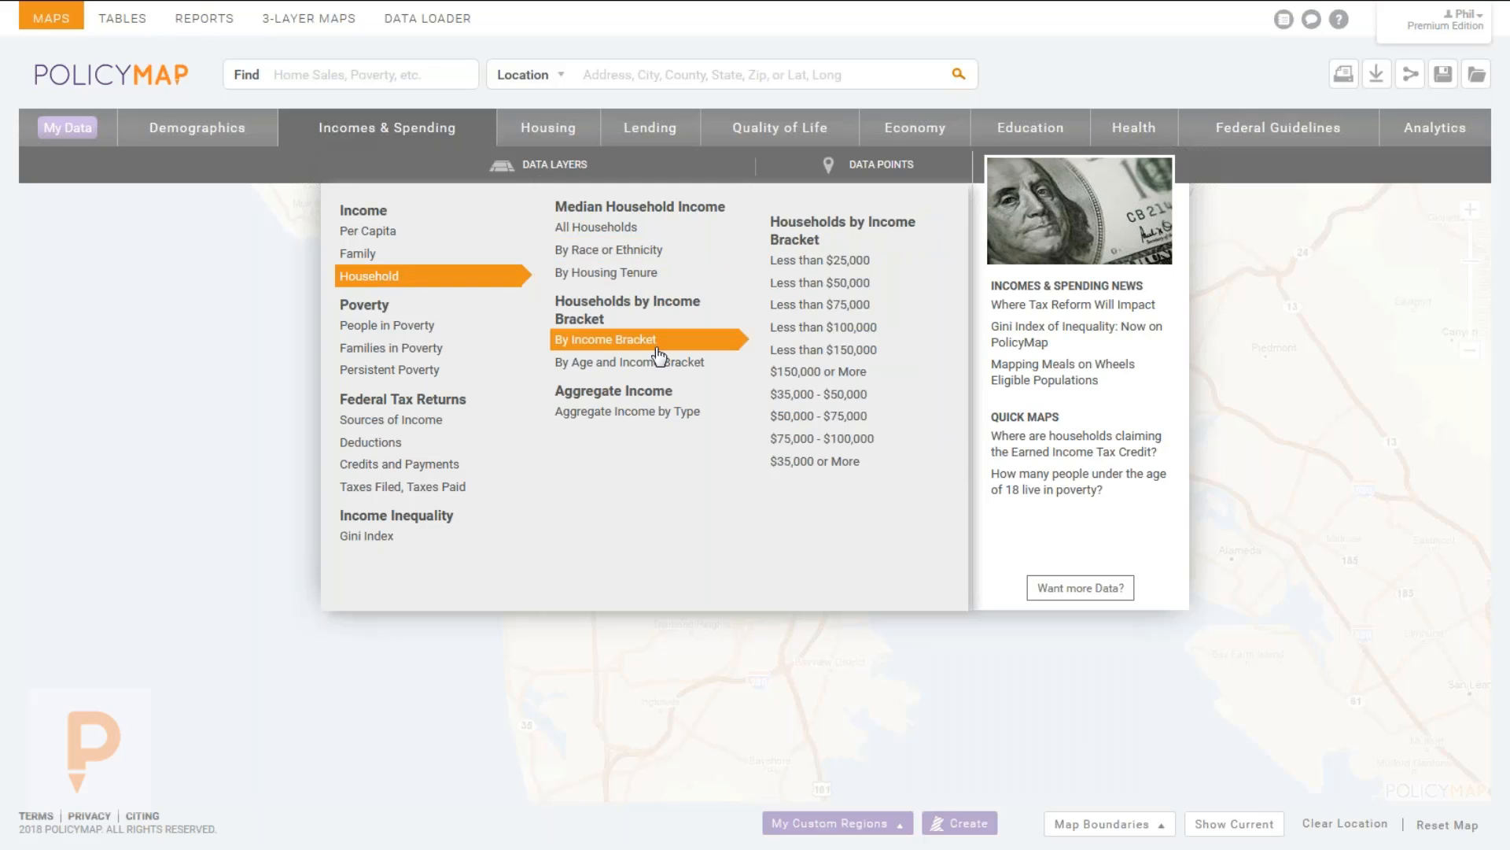
mouse_move(664, 366)
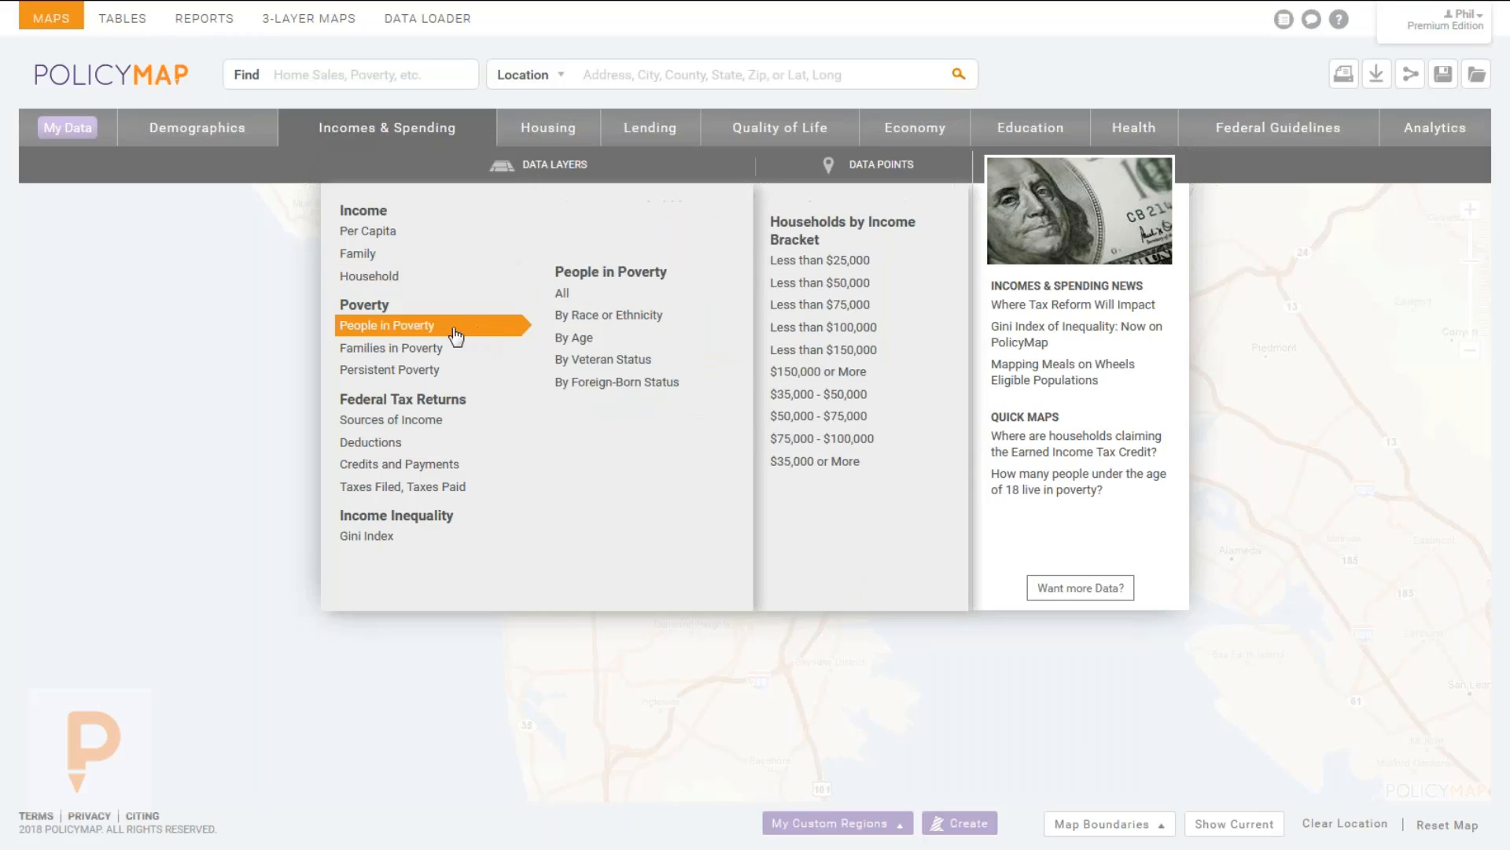
mouse_move(402, 425)
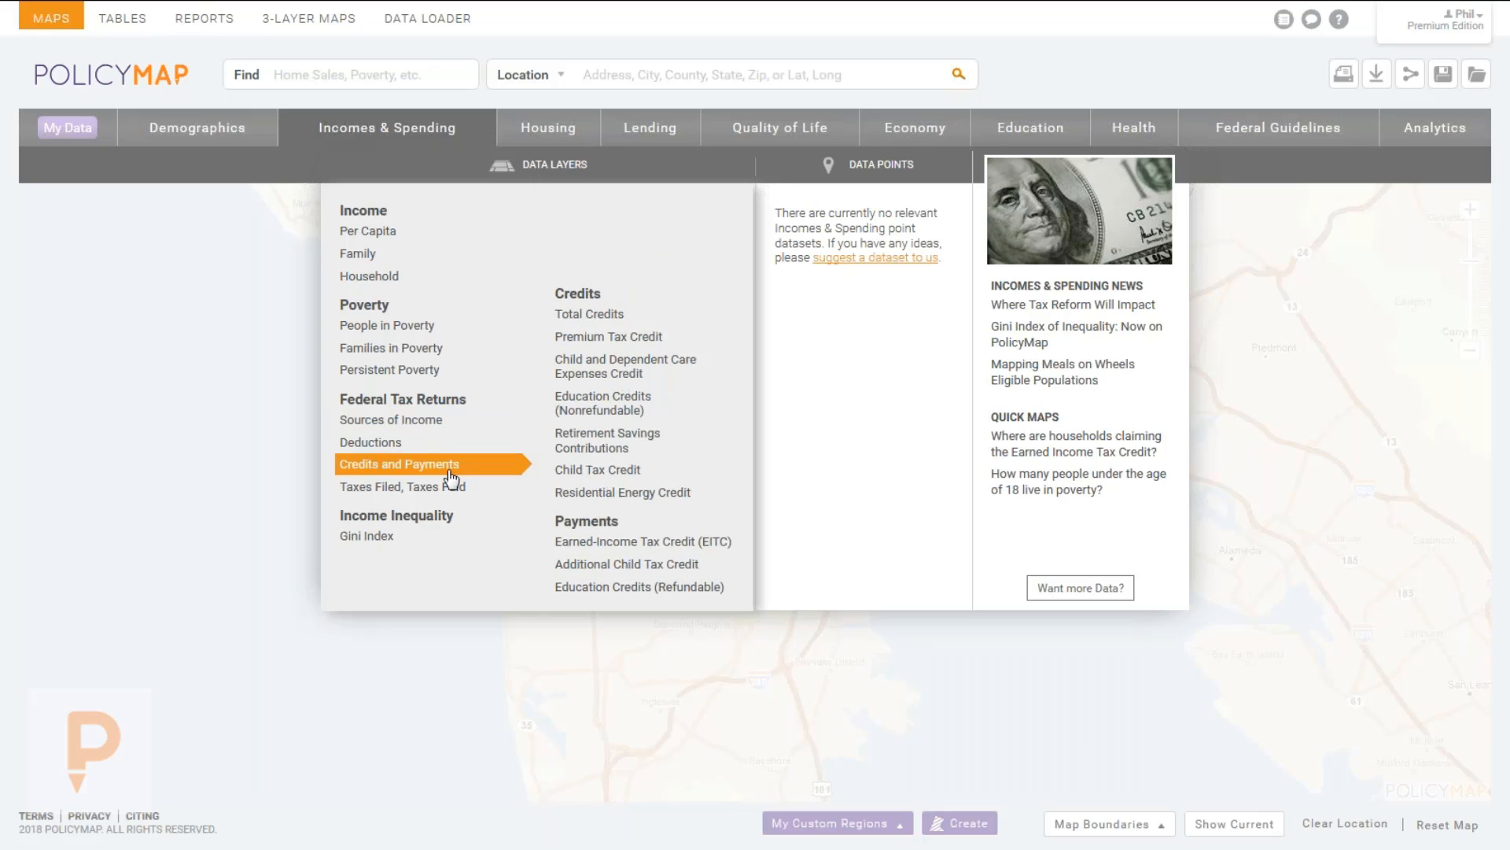
mouse_move(448, 454)
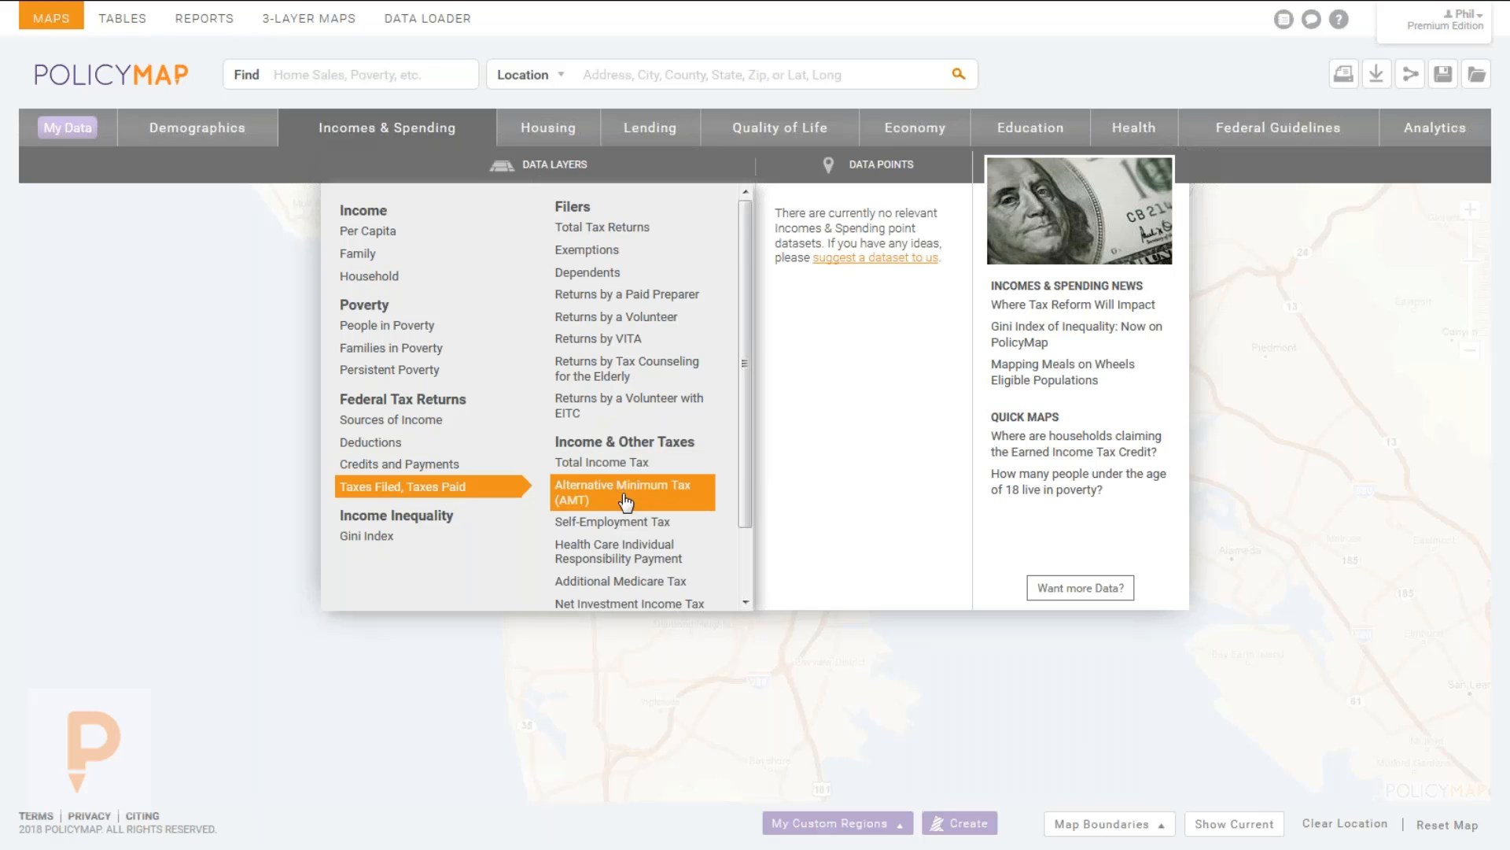
scroll(624, 492, "down", 1)
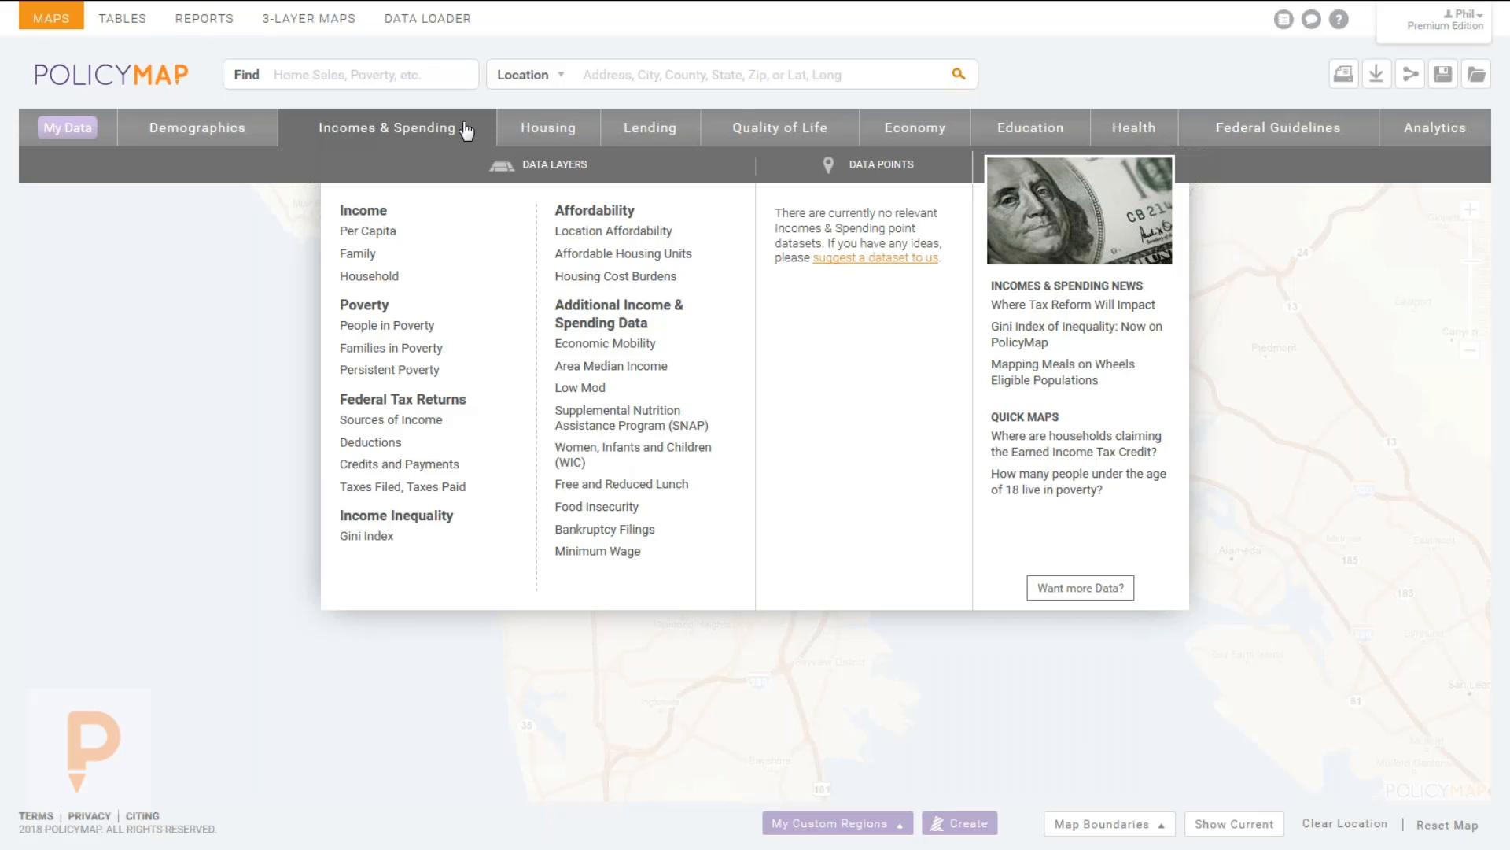
mouse_move(761, 134)
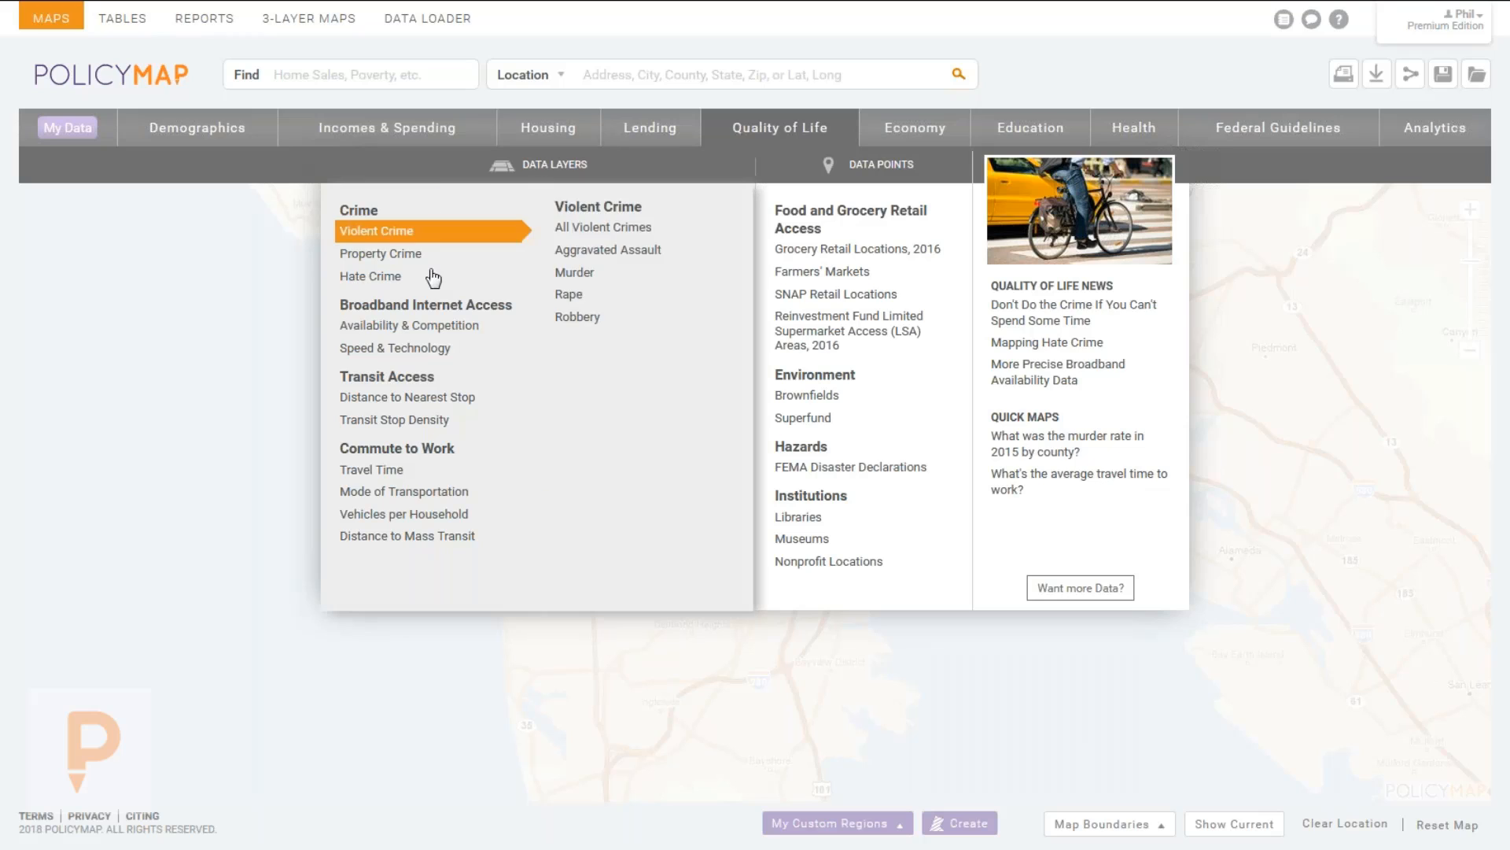
Browse the Violent Crime and other Quality of Life layers, then bring up Economy with Business Vacancy.
mouse_move(417, 329)
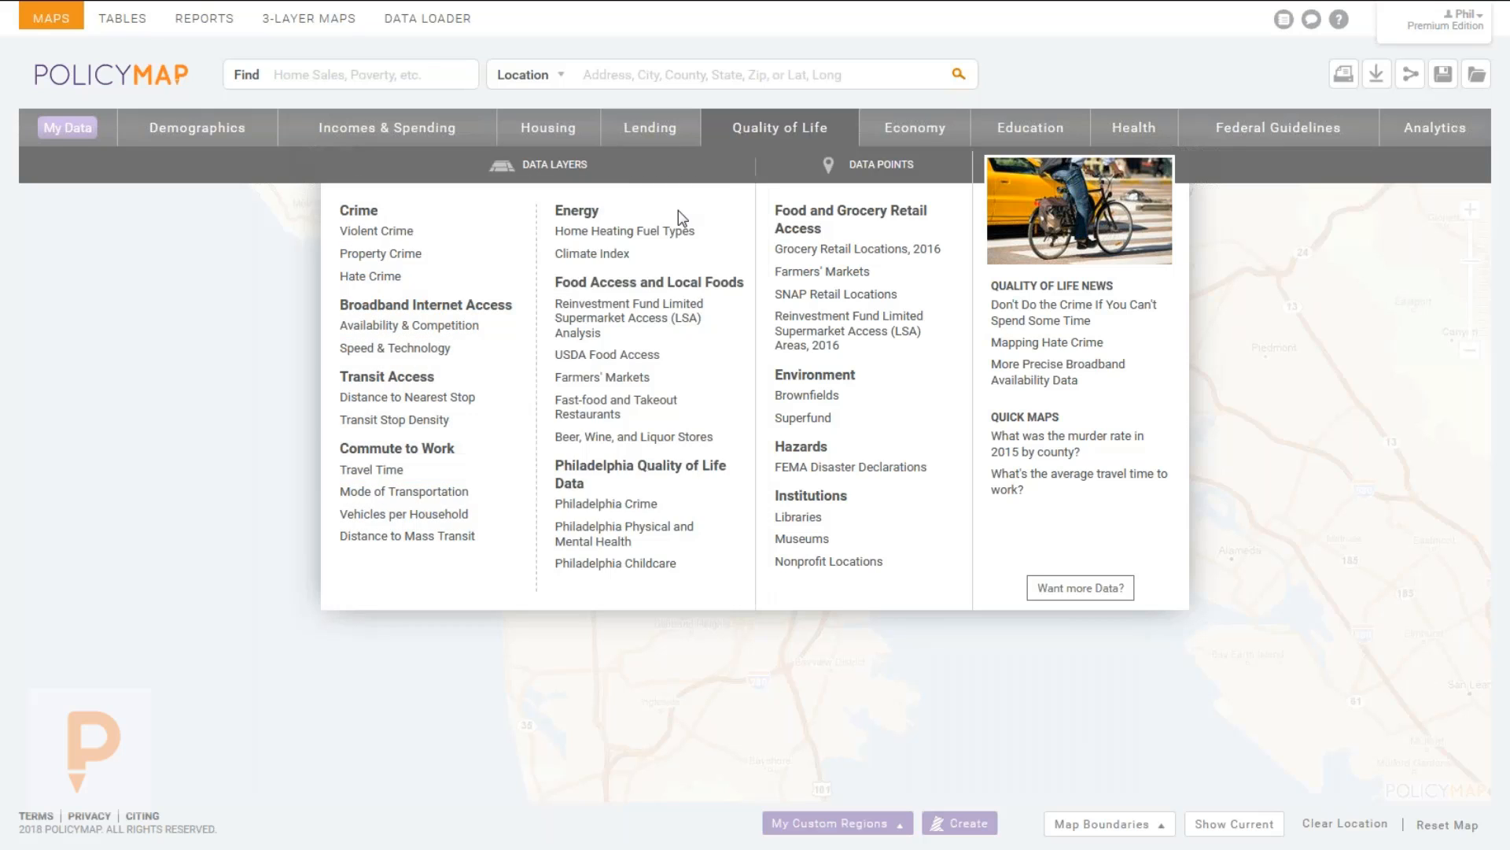
mouse_move(664, 309)
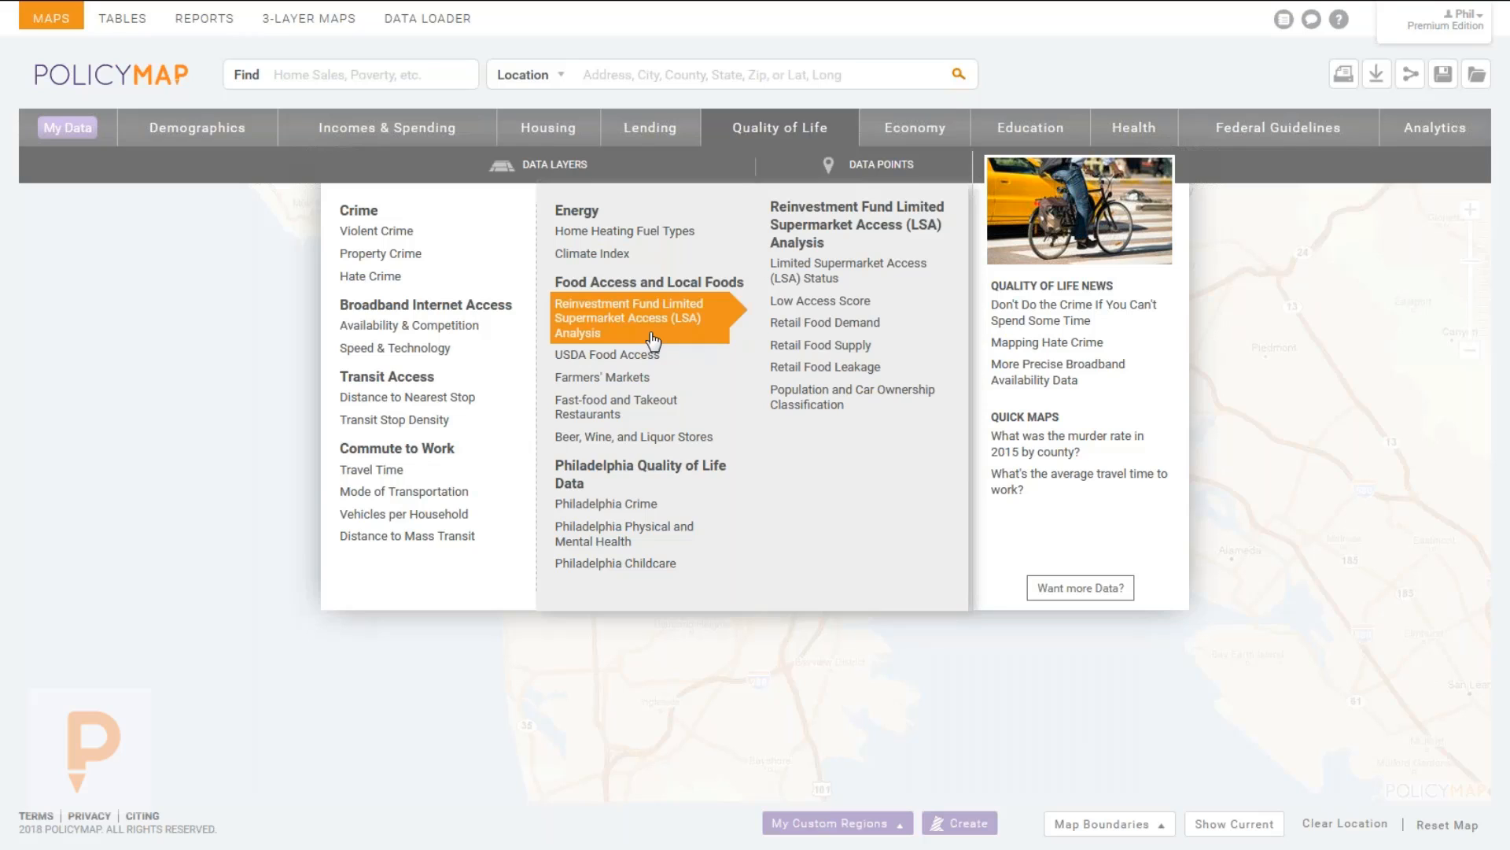
mouse_move(602, 357)
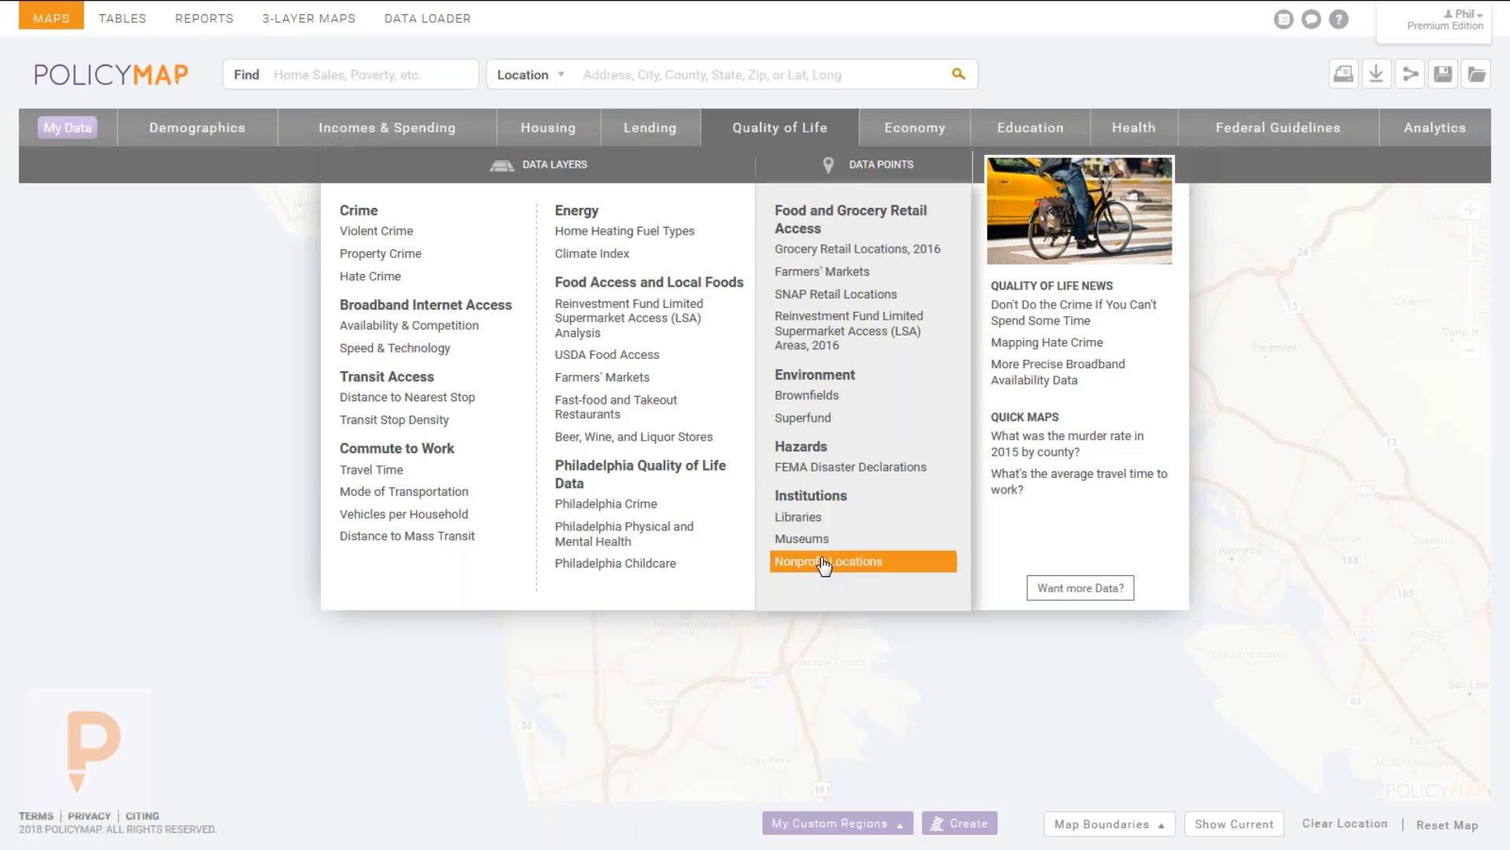
mouse_move(903, 130)
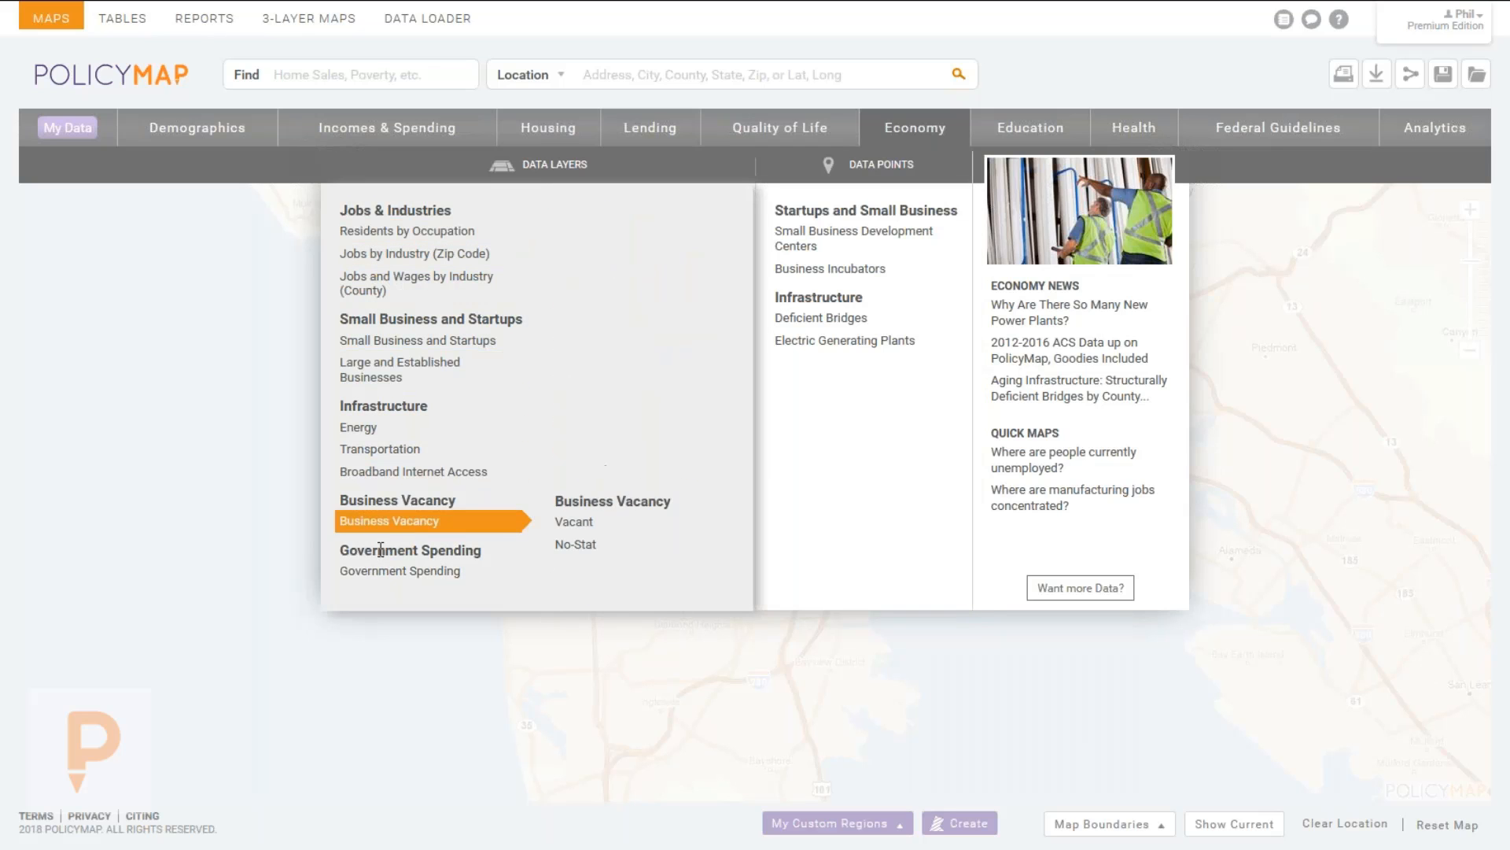
Browse the Economy submenus, then switch to the Health categories such as Health Status and Risk Factors.
mouse_move(409, 571)
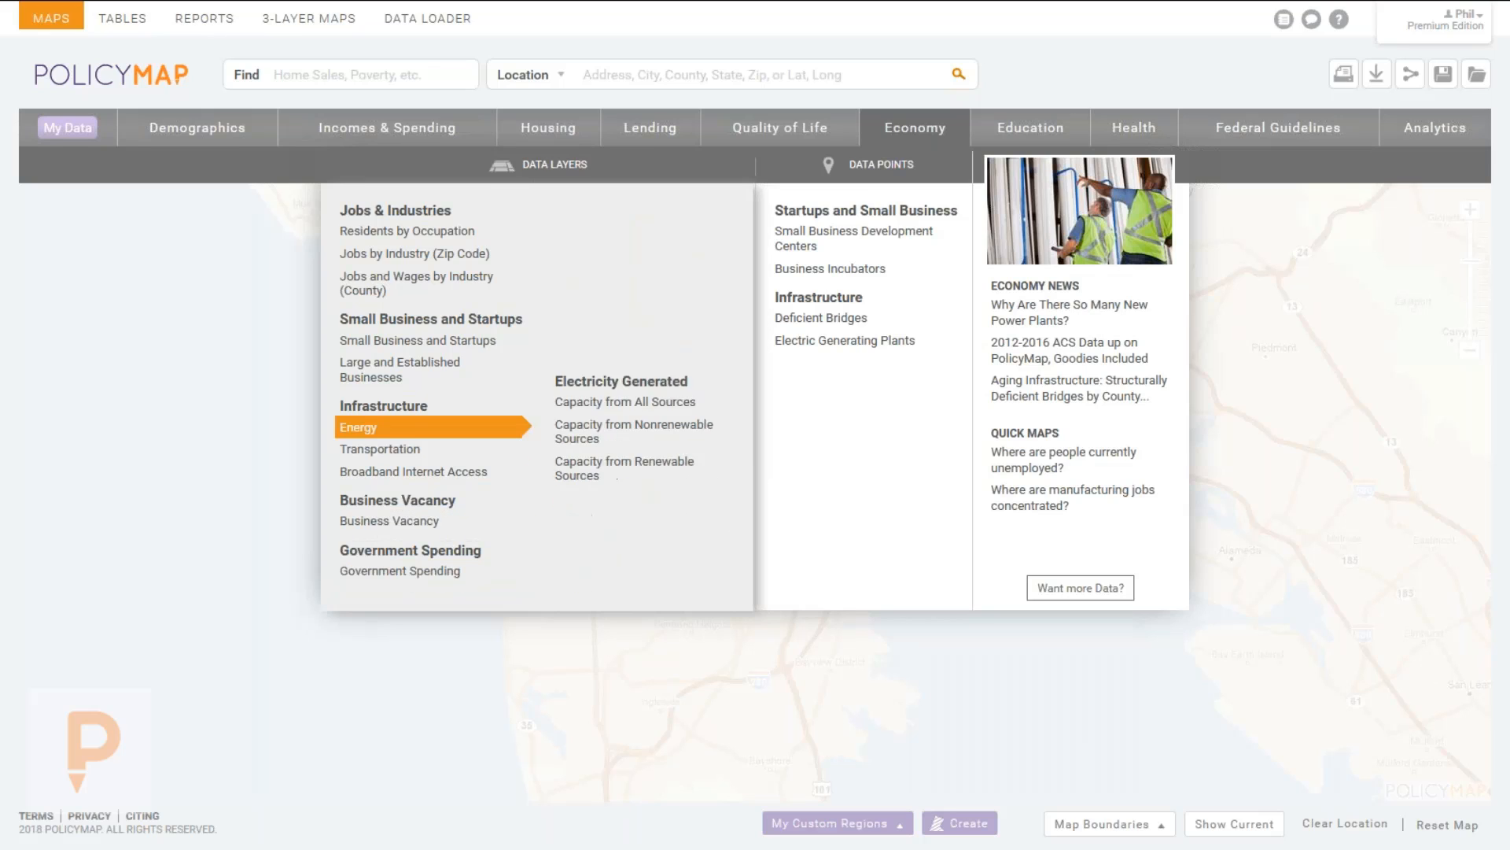
mouse_move(642, 232)
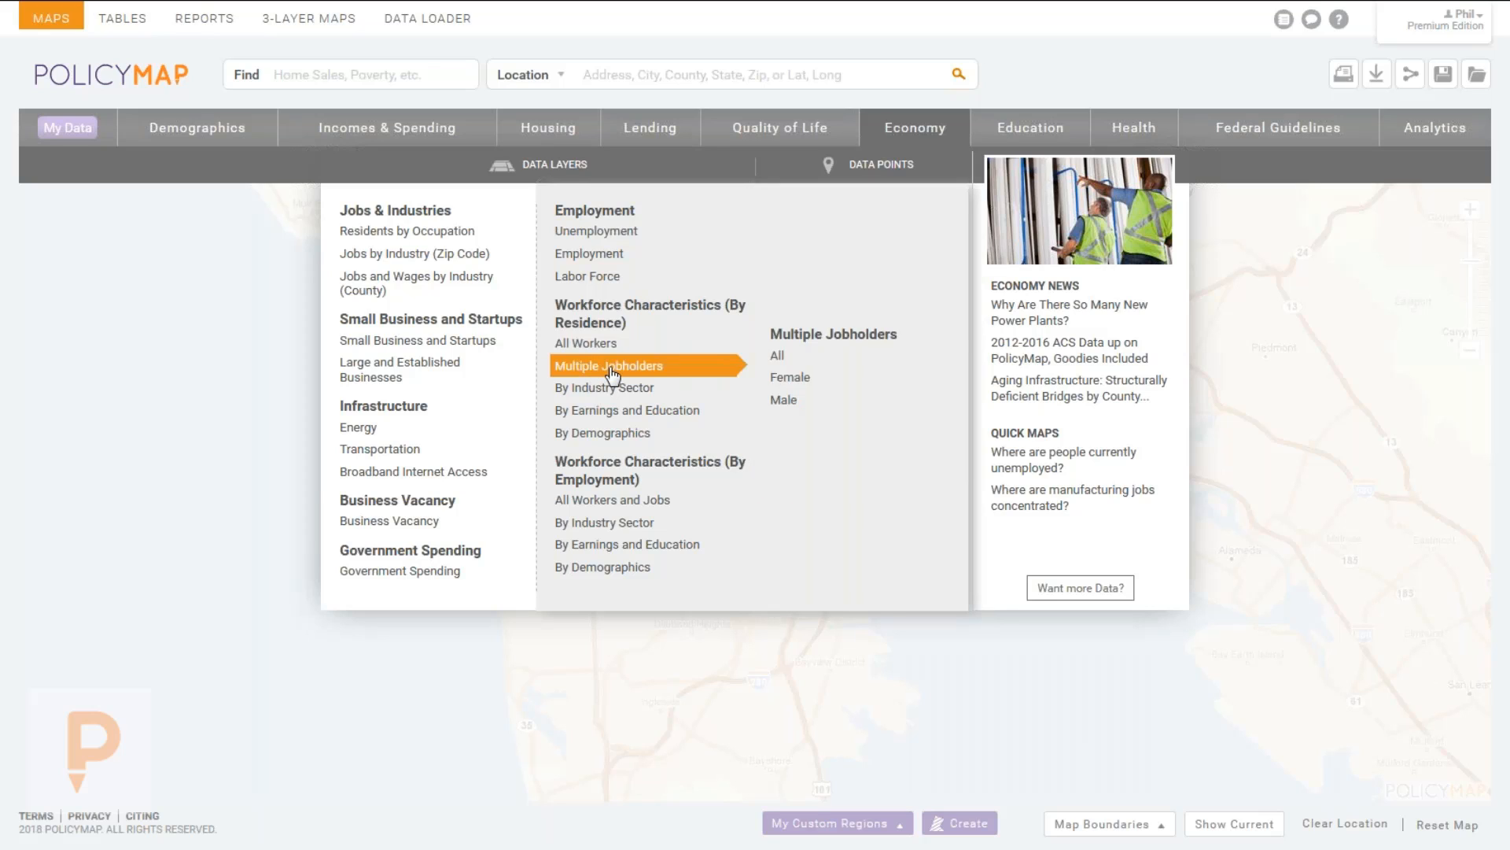
mouse_move(625, 390)
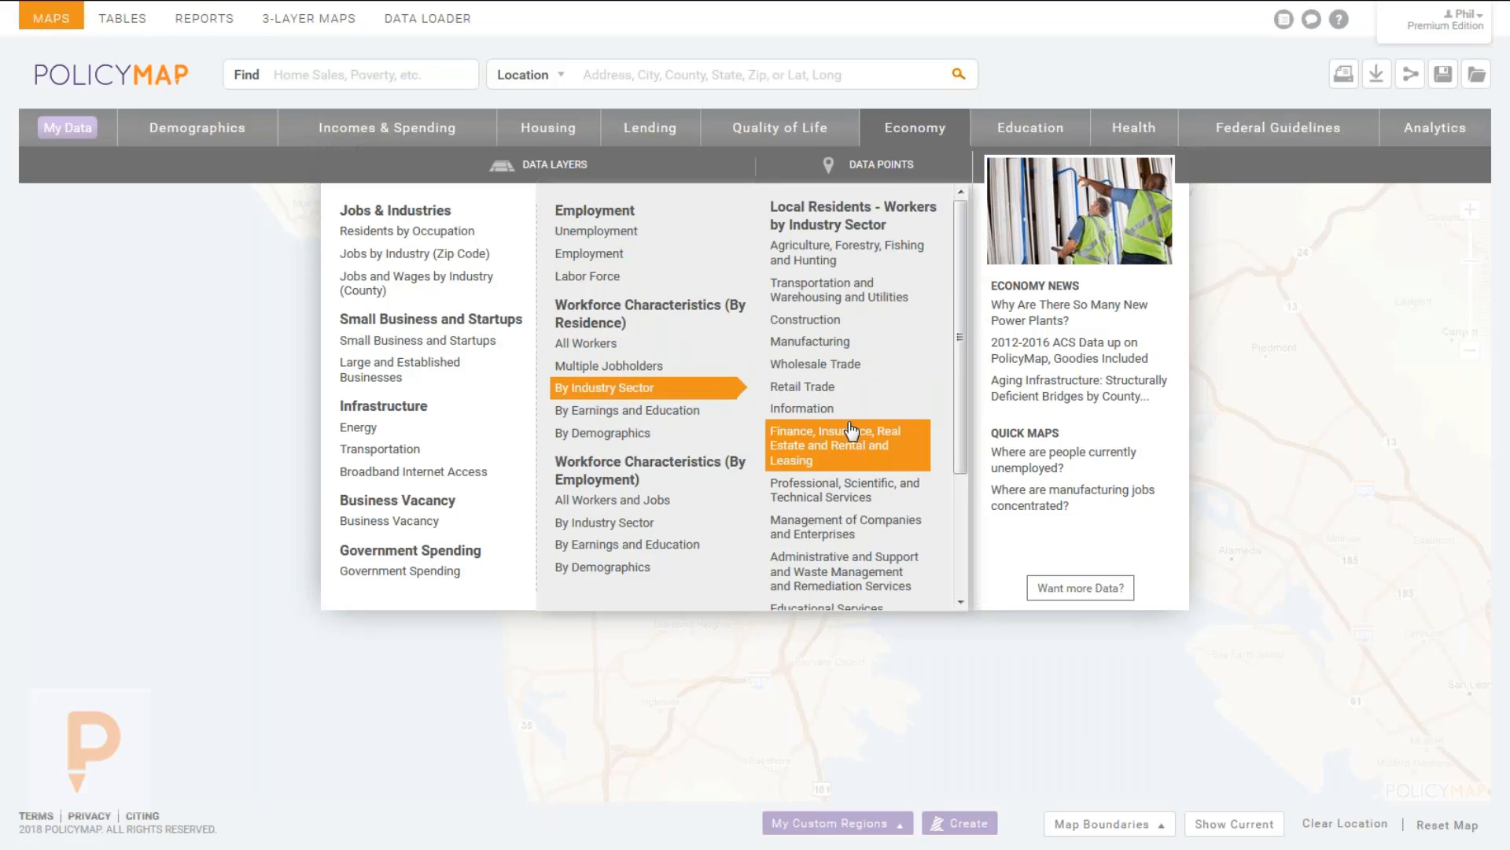
mouse_move(616, 417)
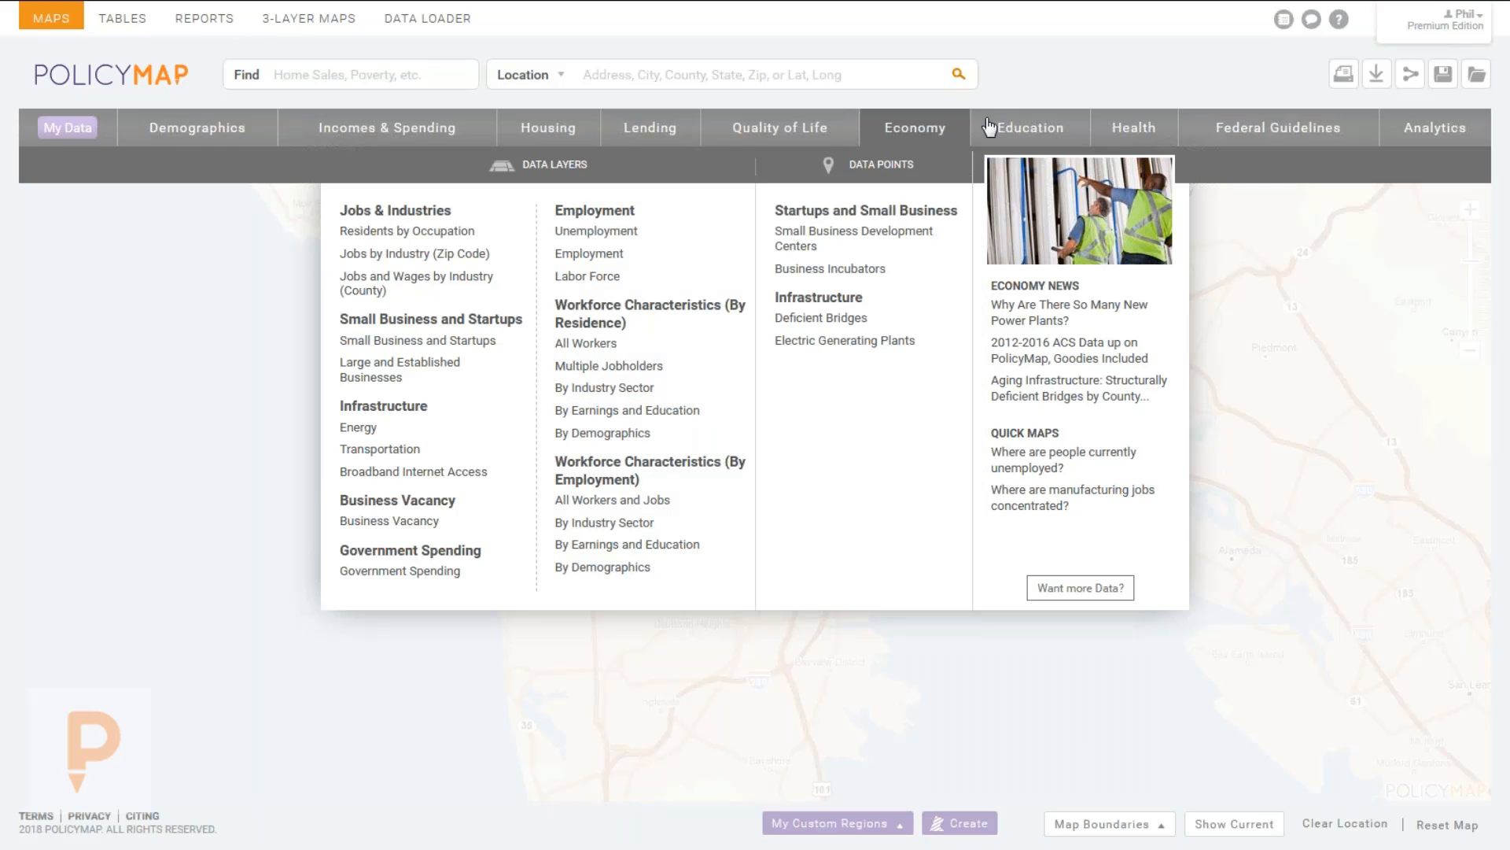
left_click(1123, 130)
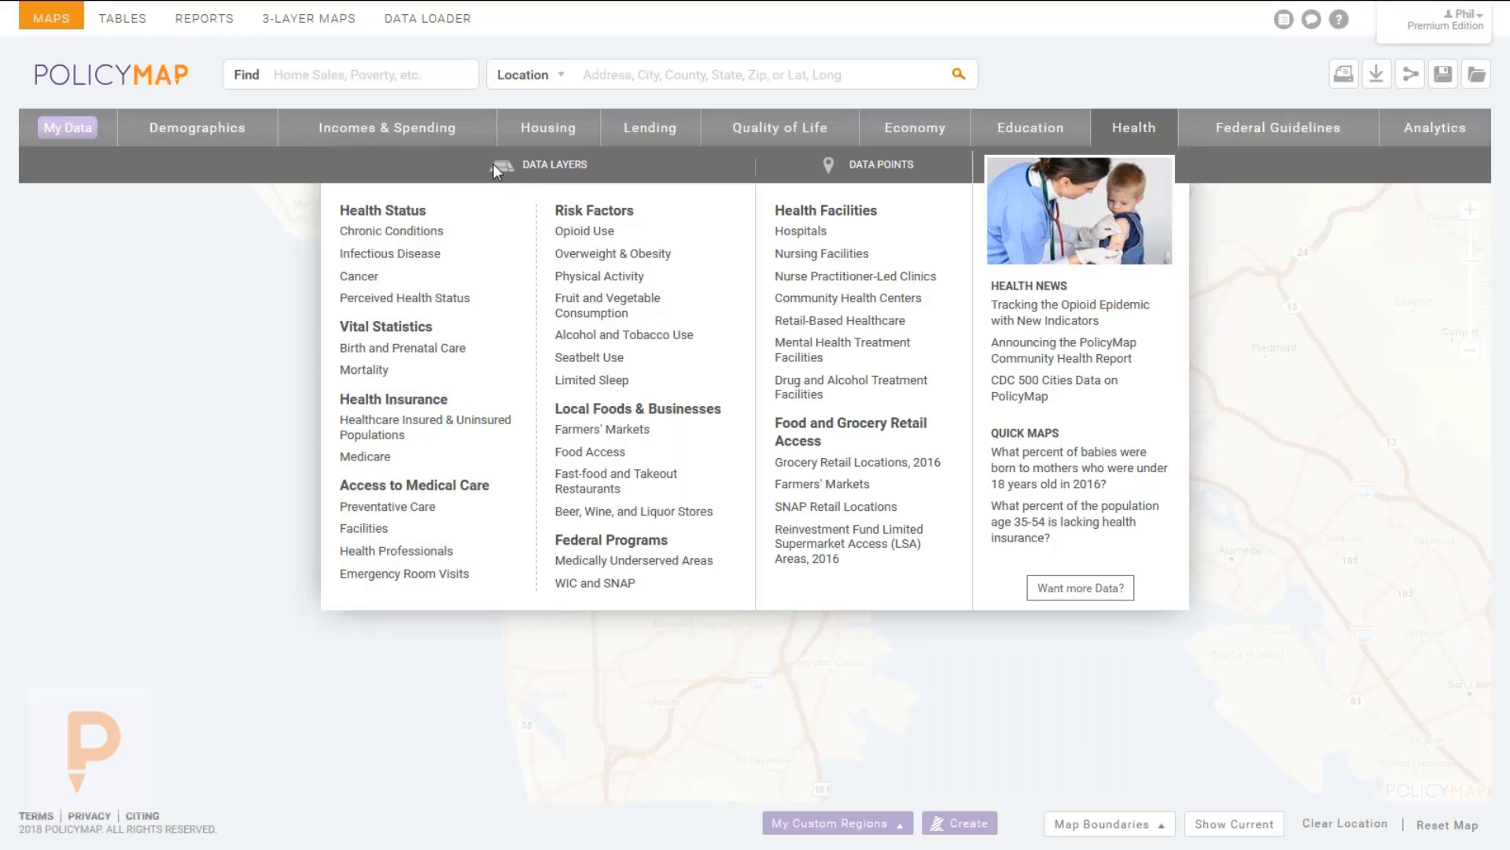
Browse Chronic Conditions, Mortality, Healthcare Insured, Opioid Use and Data Points, then close the Health menu.
mouse_move(405, 230)
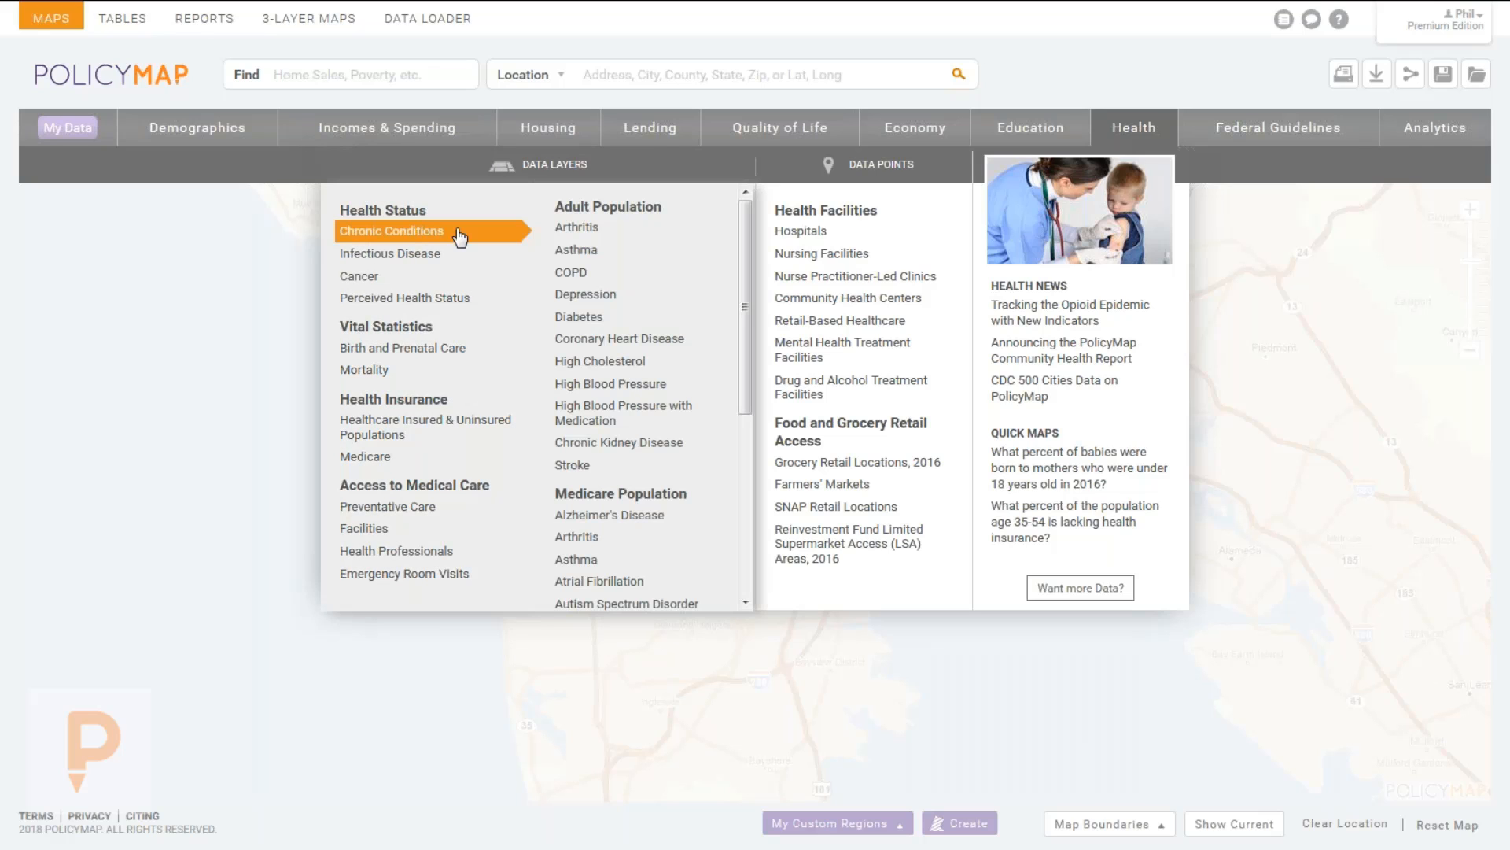
mouse_move(602, 361)
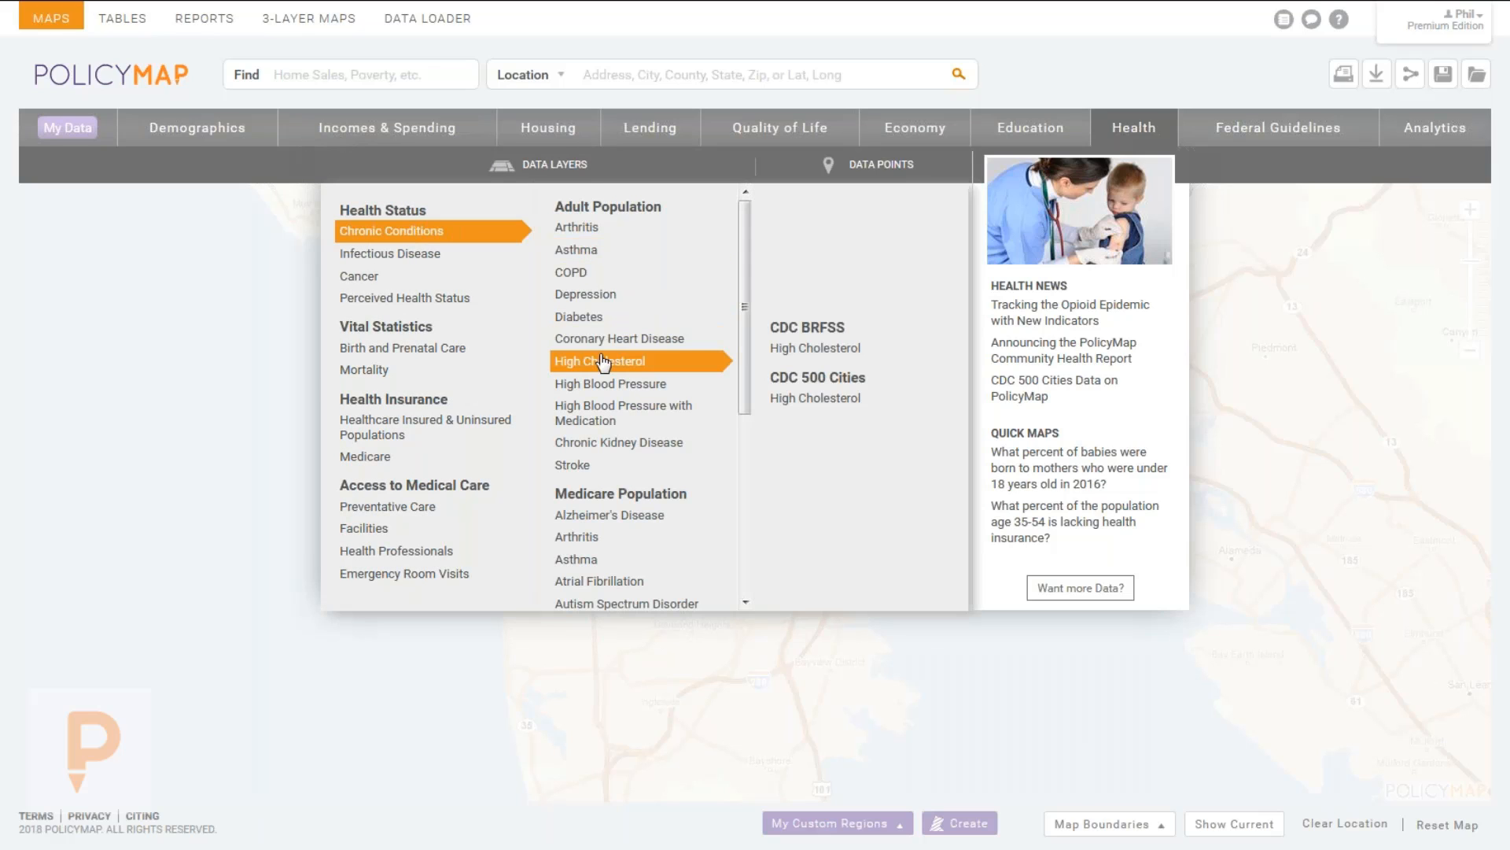
mouse_move(421, 312)
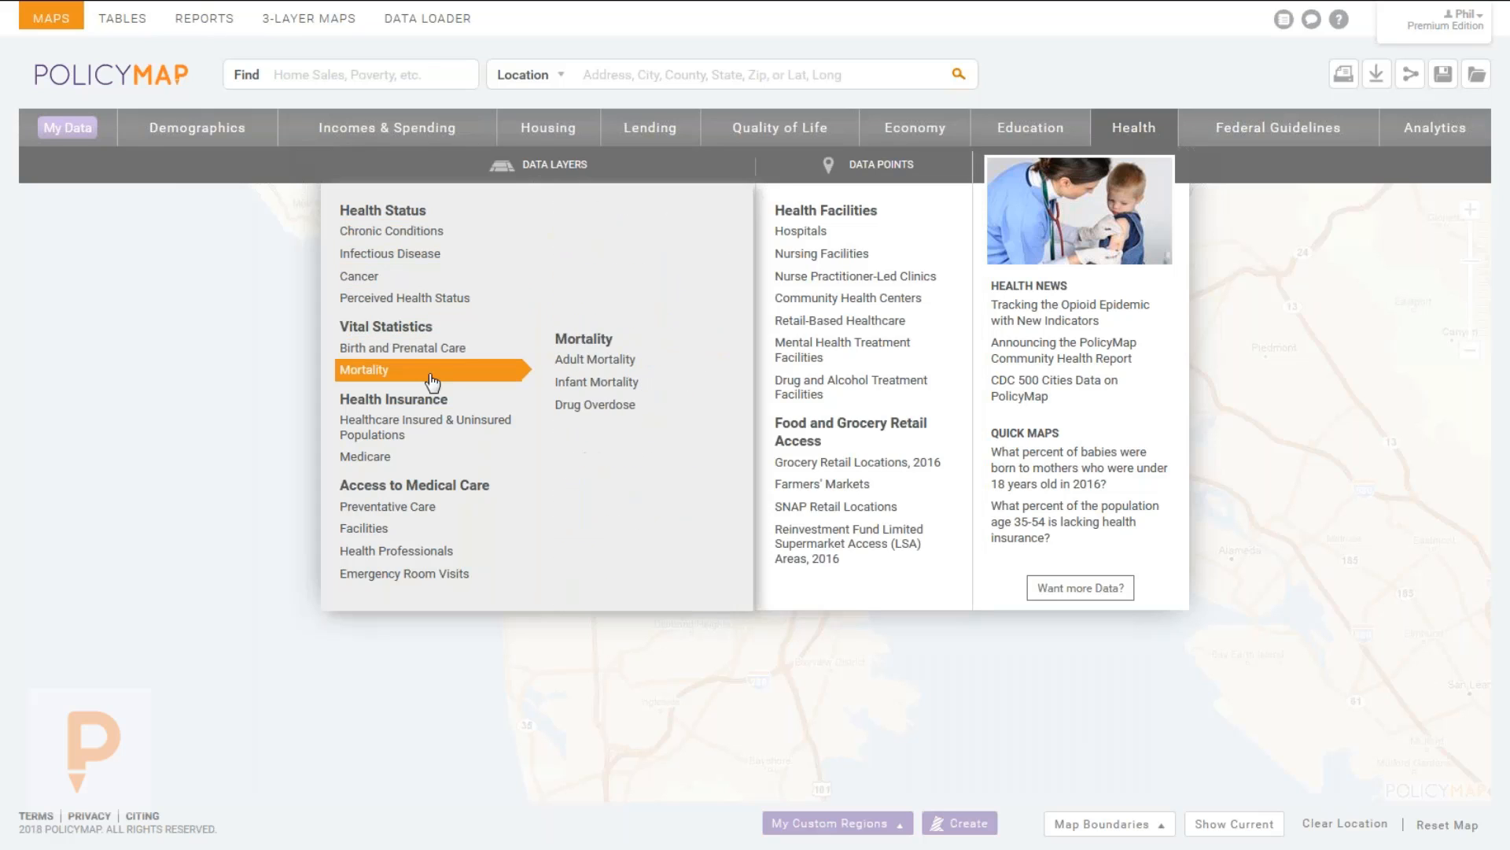
mouse_move(430, 438)
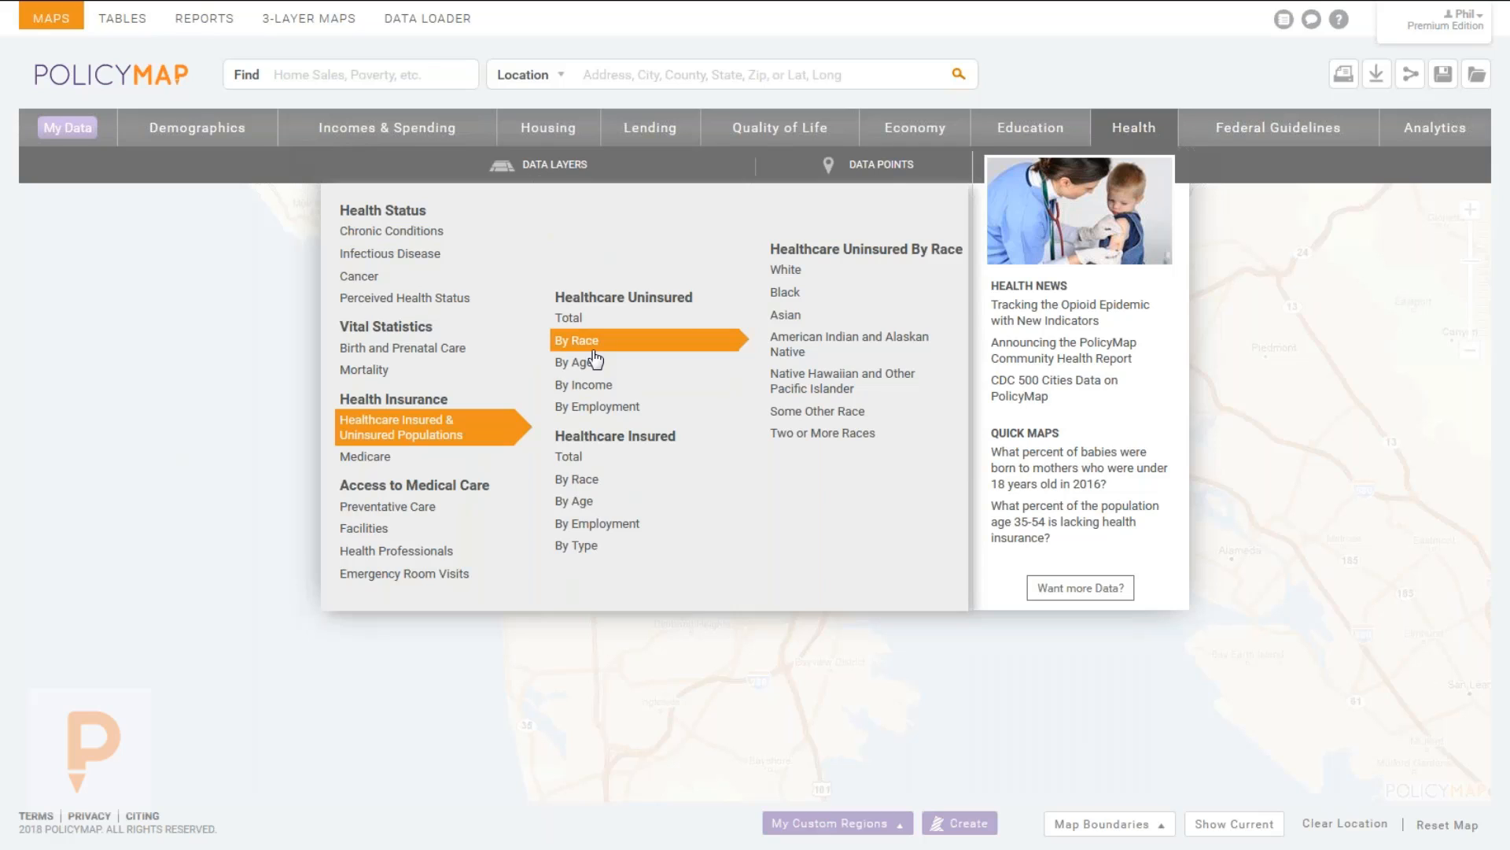
mouse_move(597, 406)
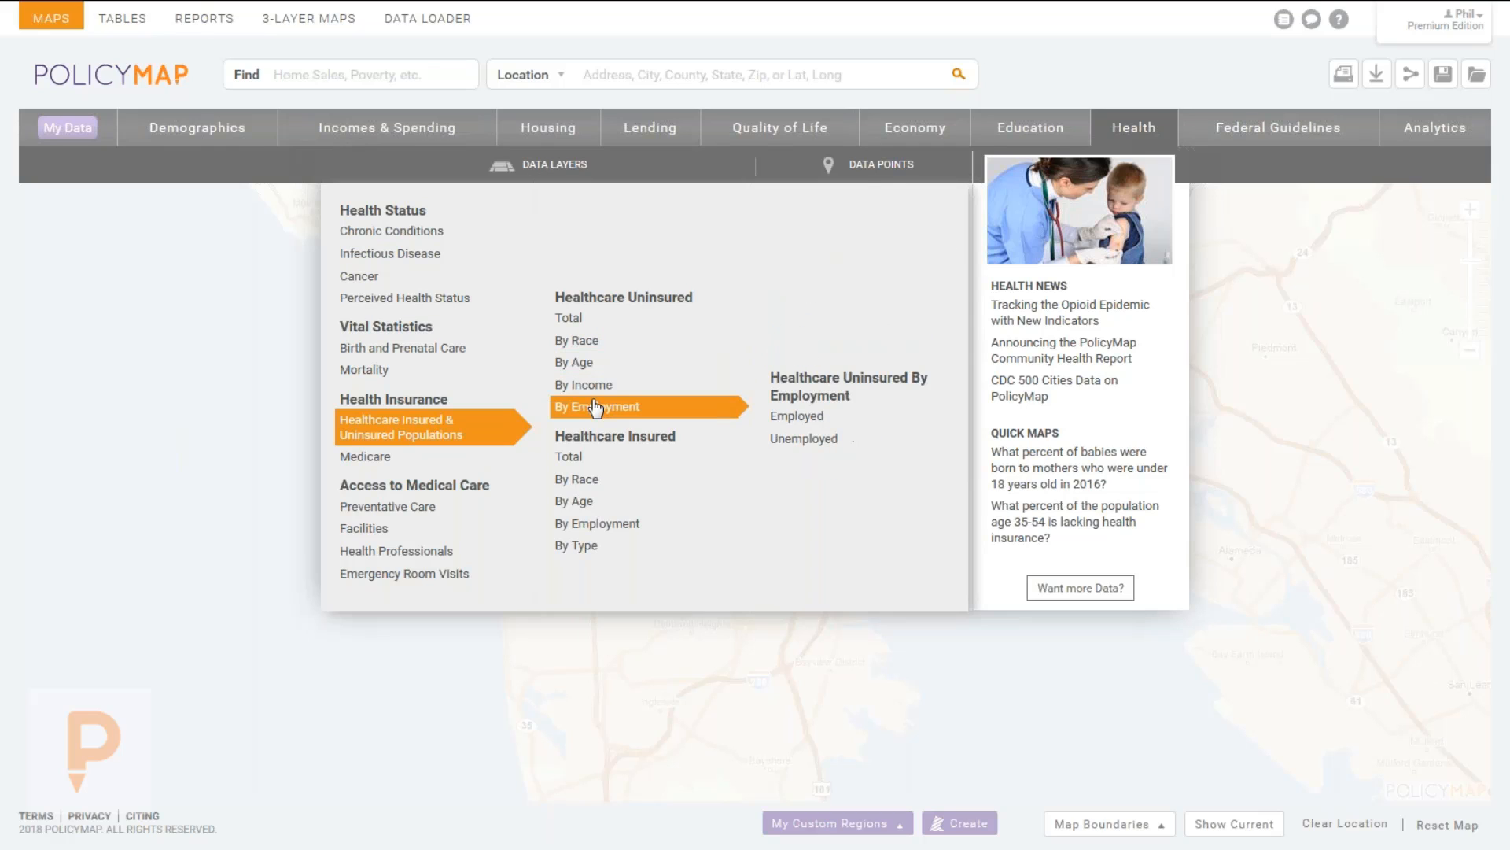
mouse_move(601, 543)
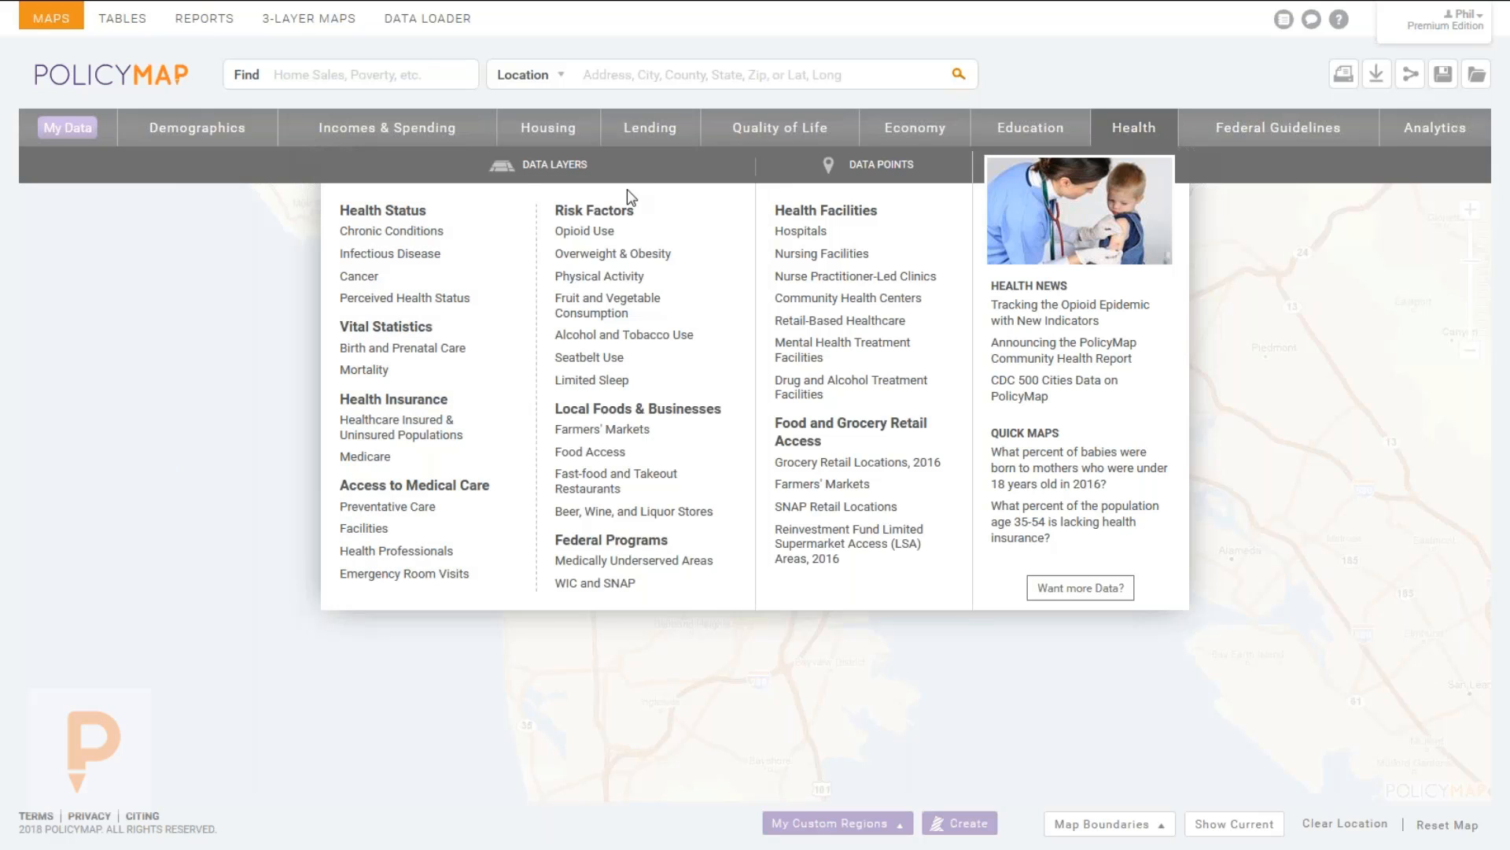
mouse_move(595, 244)
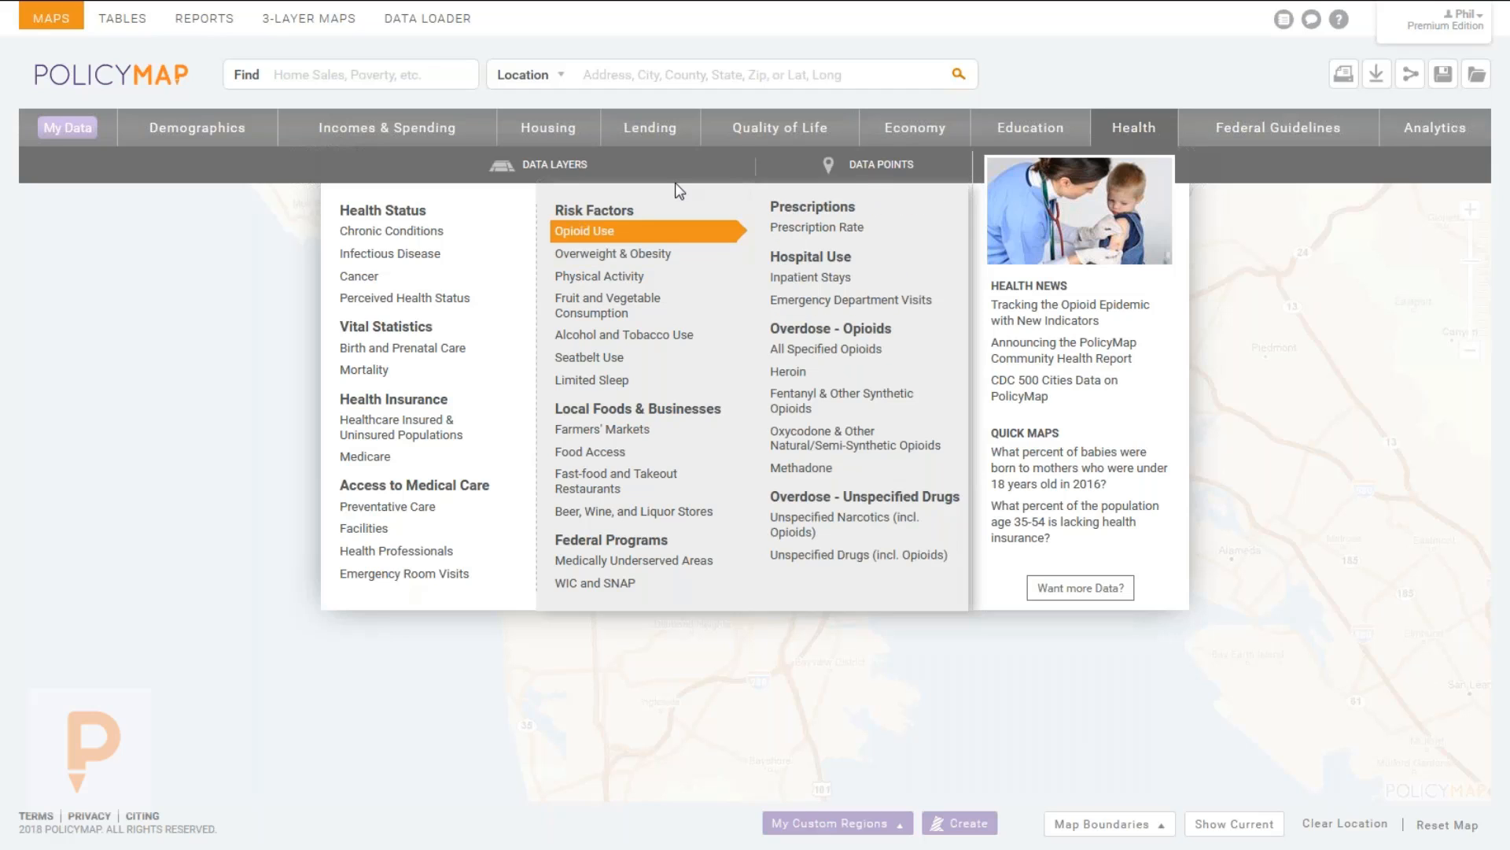
mouse_move(898, 164)
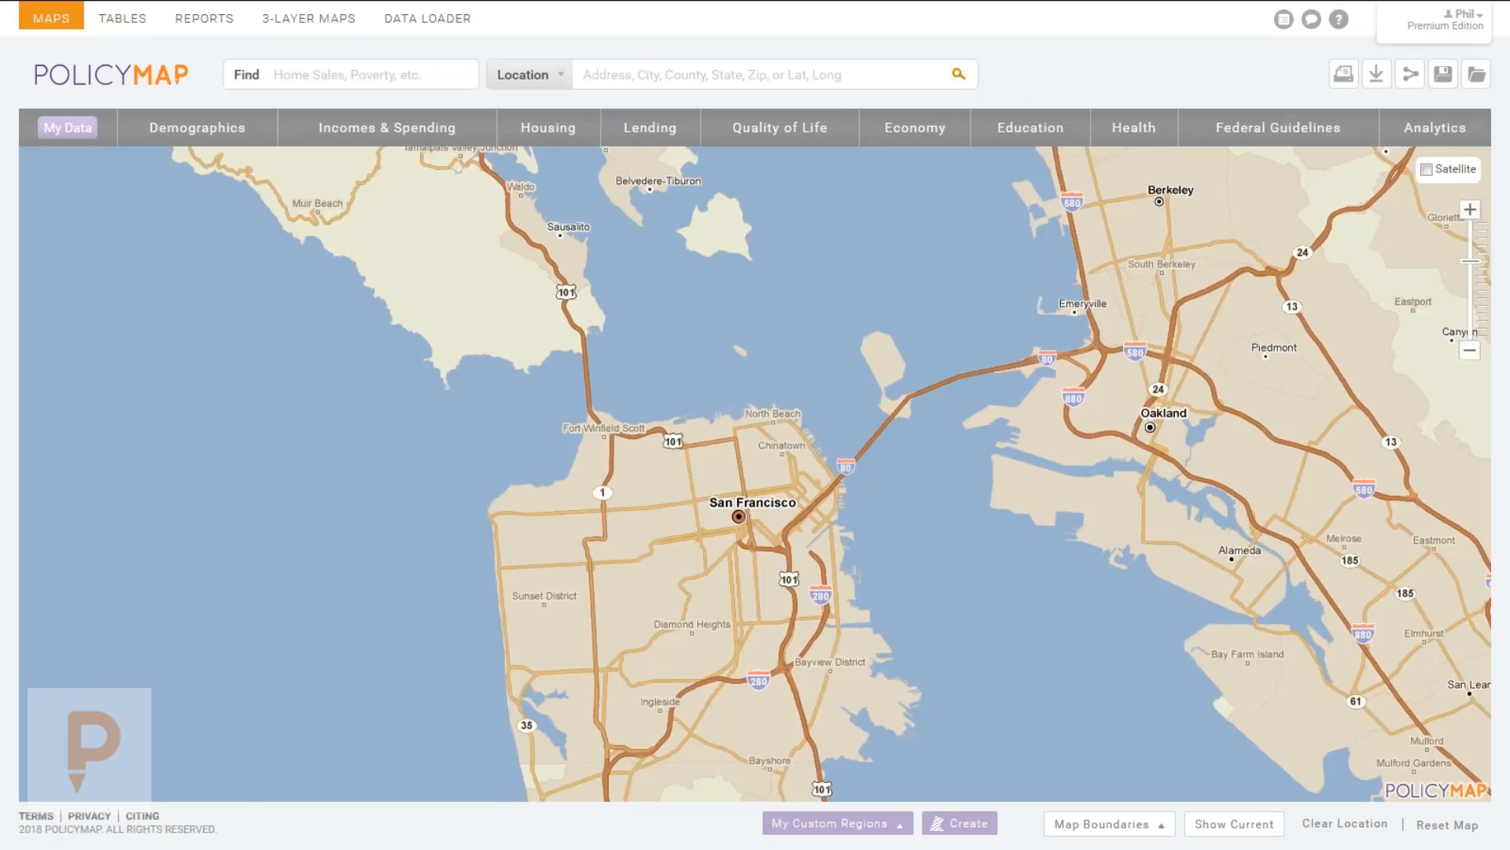
left_click(288, 72)
left_click(668, 80)
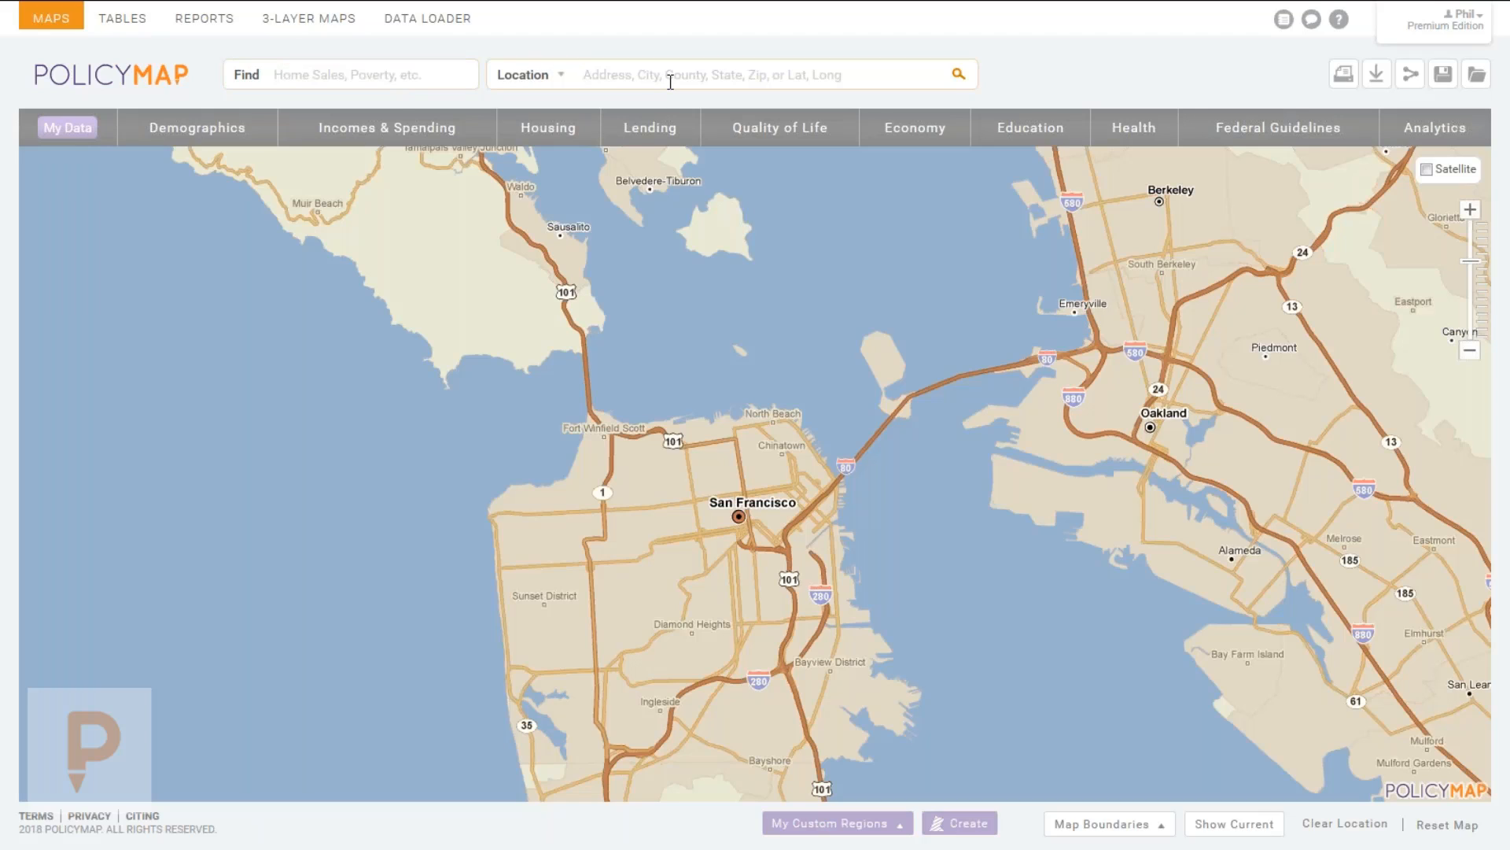
left_click(337, 76)
type("poverty")
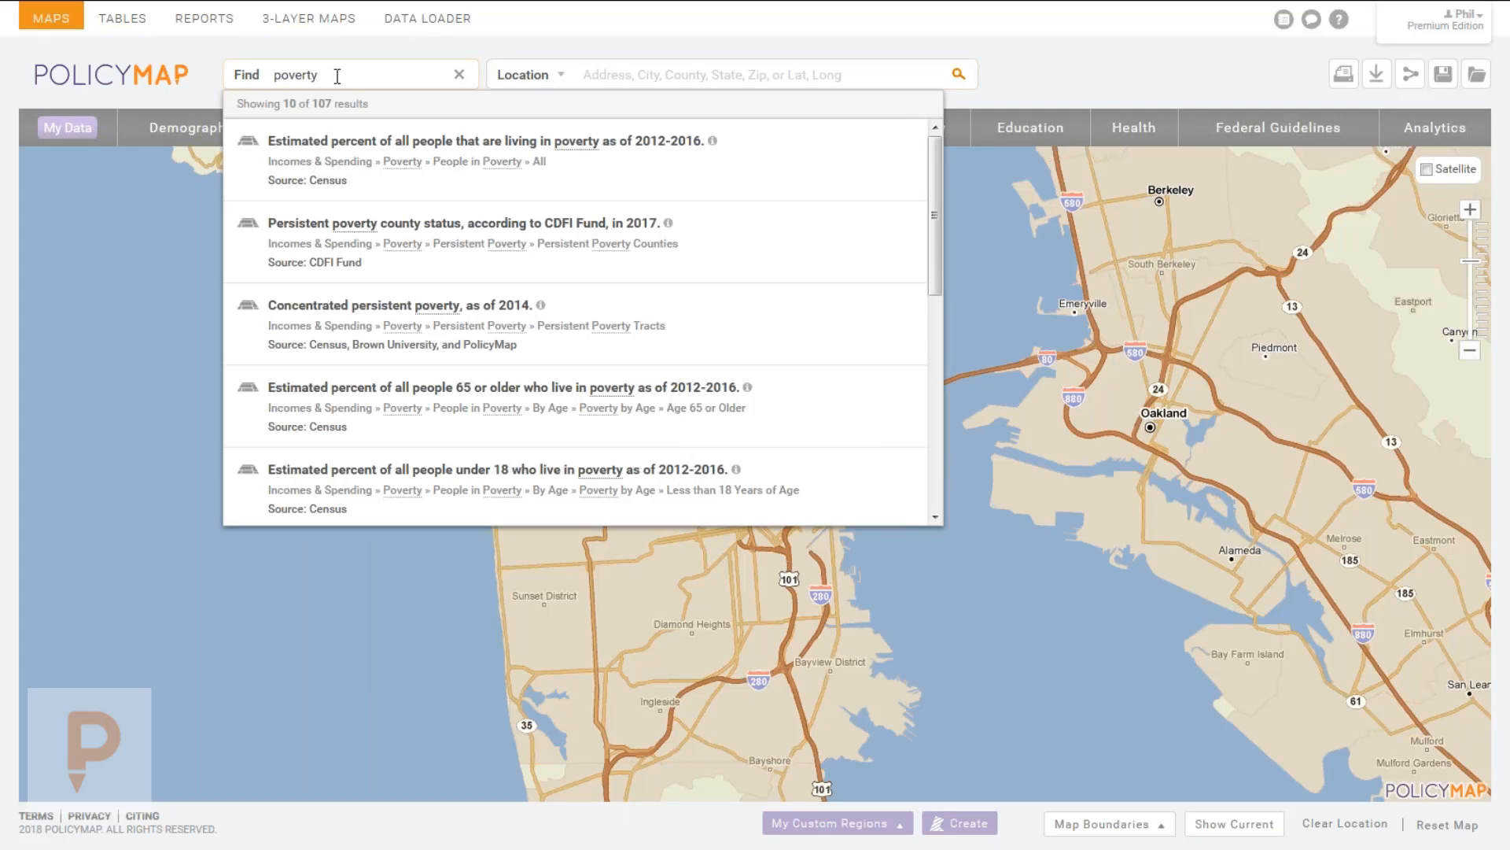
left_click(337, 77)
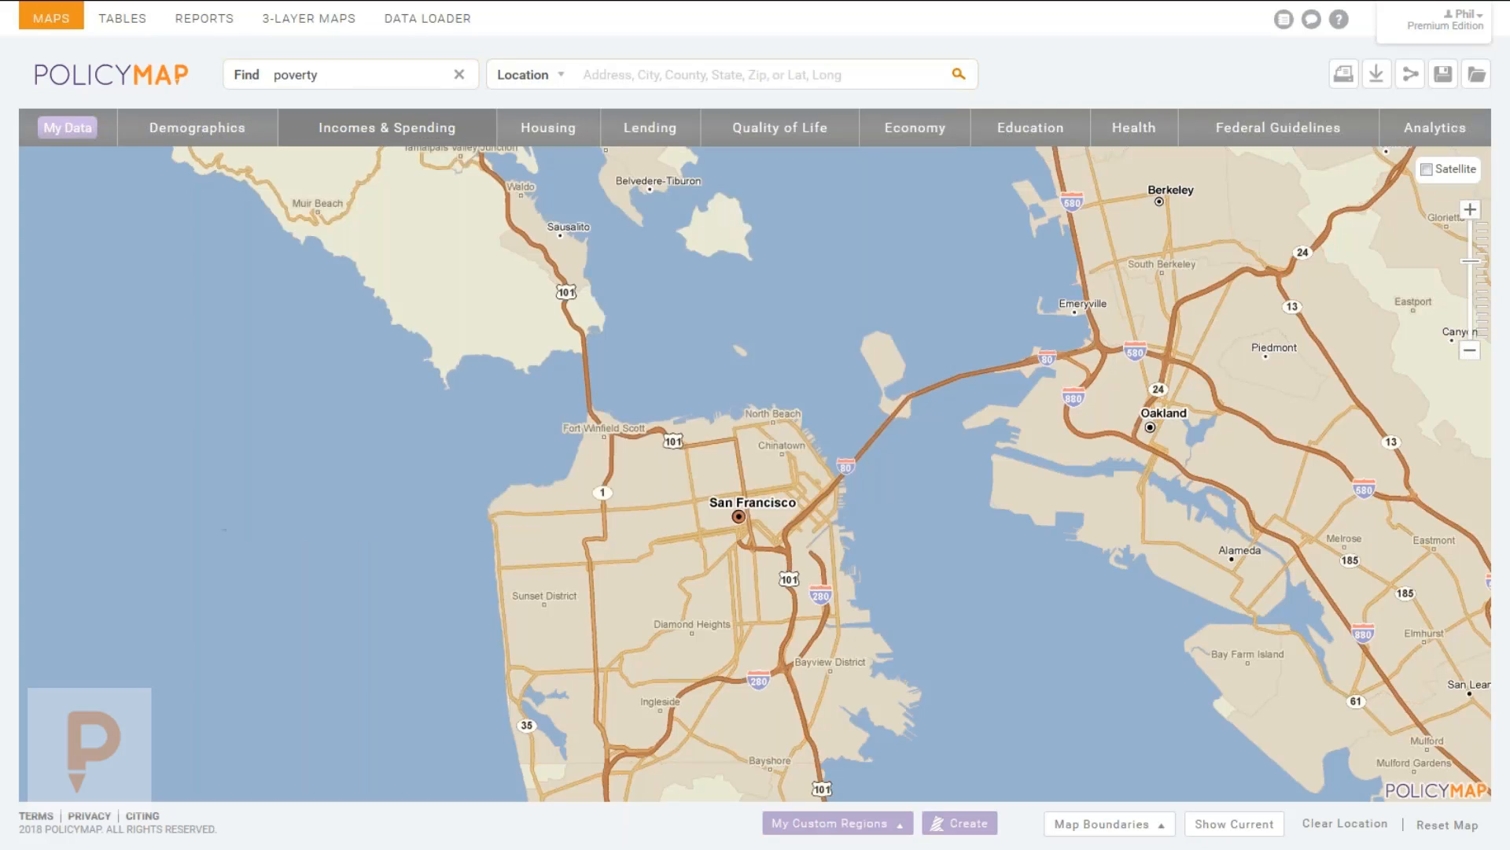
left_click(344, 79)
key("Return")
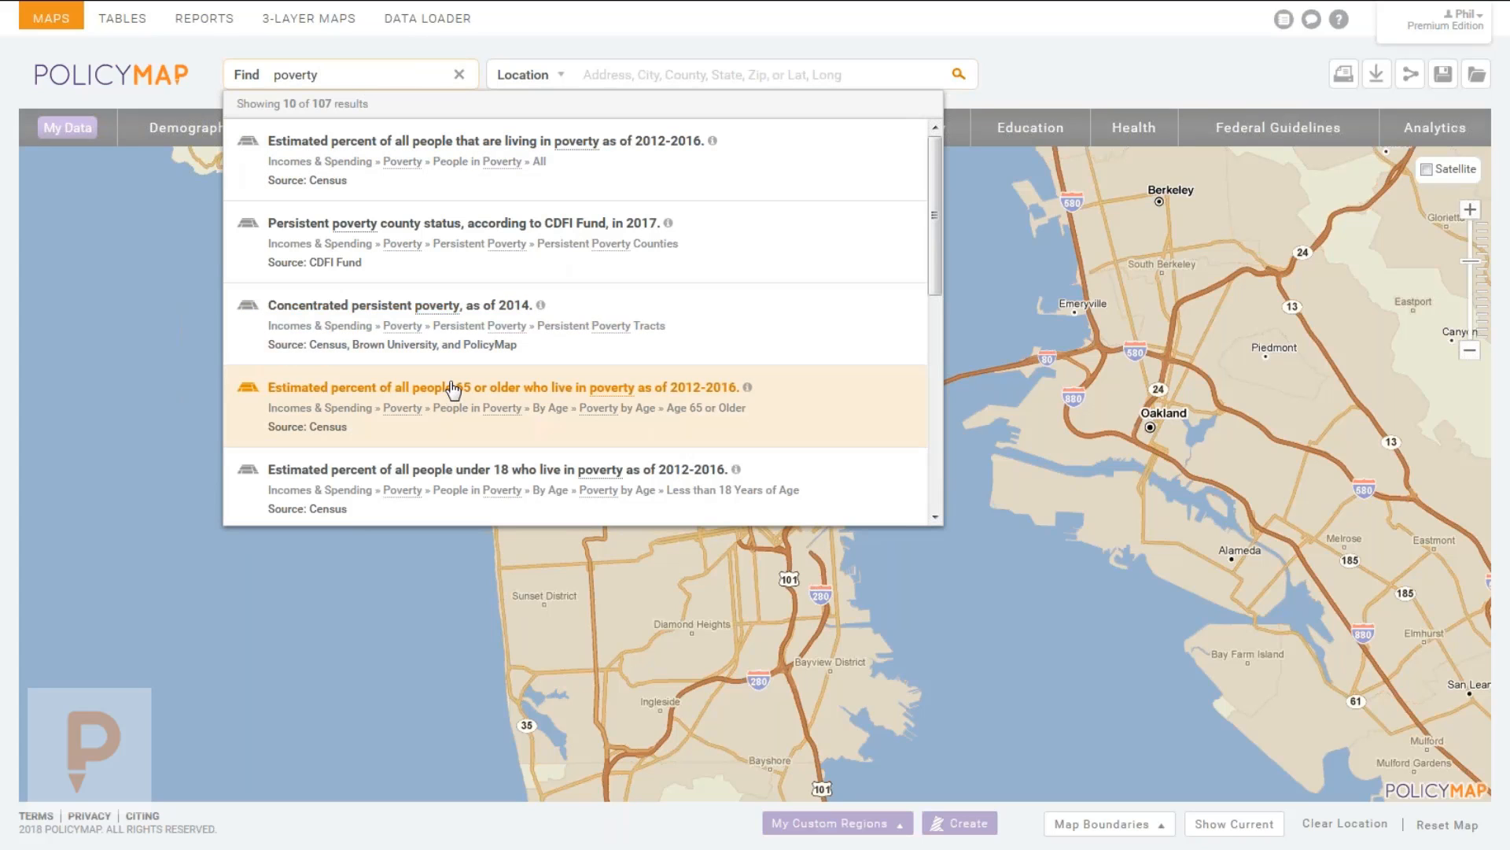
left_click(459, 74)
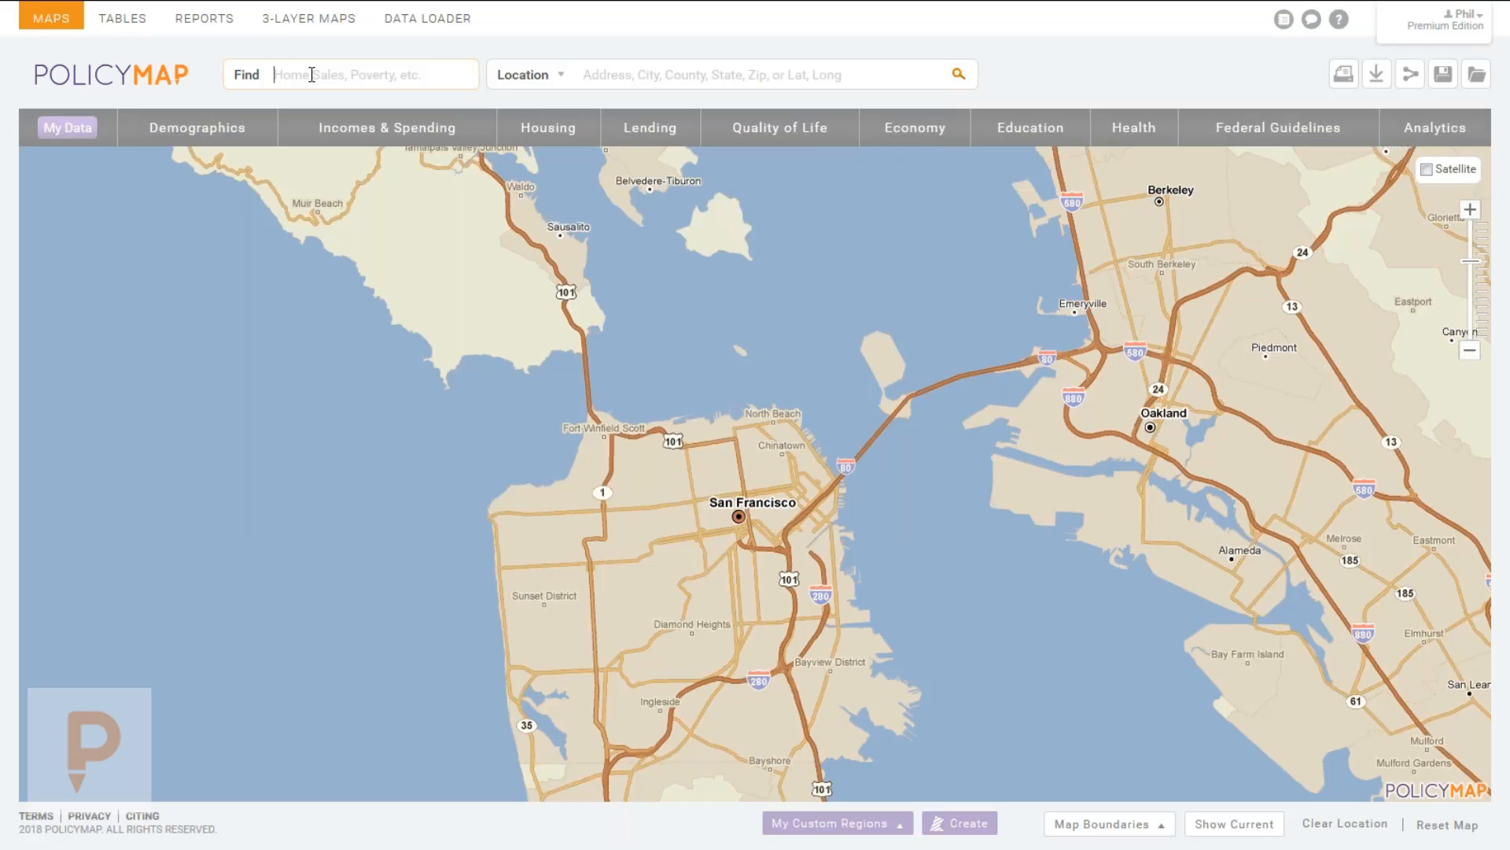
type("opiod")
key("BackSpace")
key("BackSpace")
key("BackSpace")
key("BackSpace")
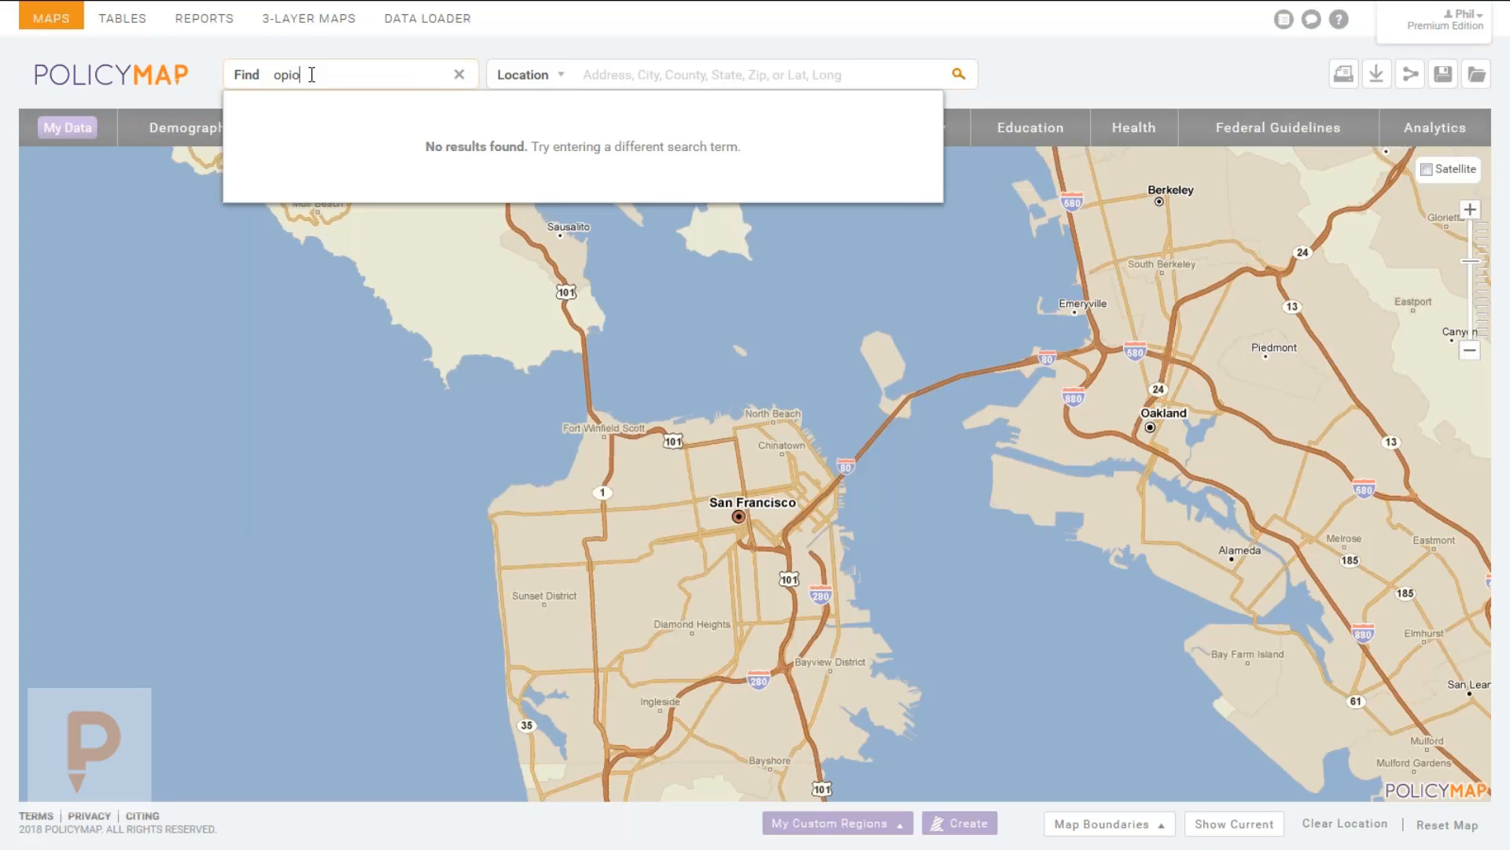
key("BackSpace")
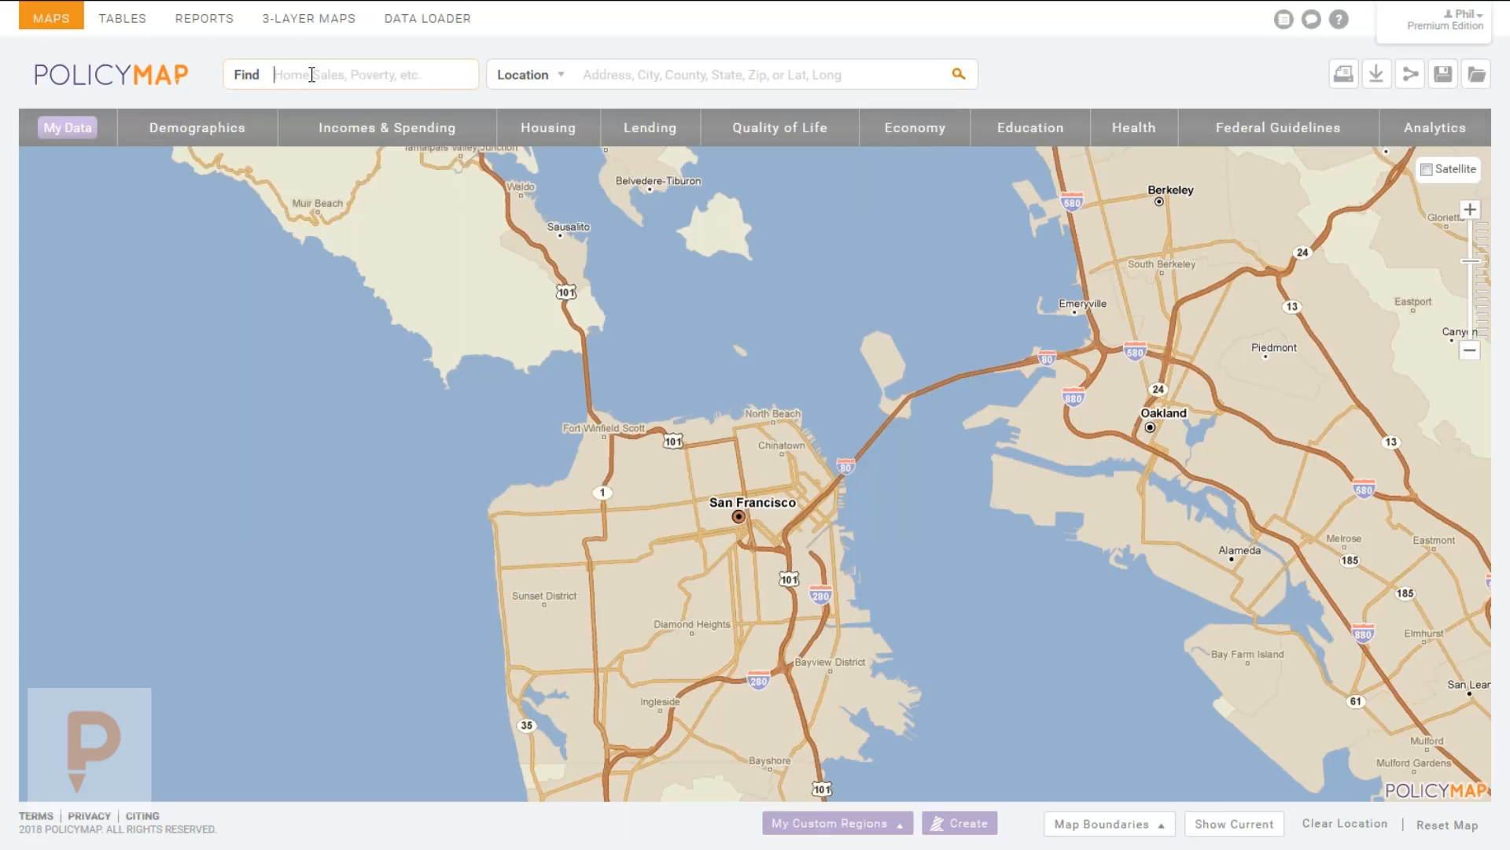
type("oppp")
key("BackSpace")
type("ortunity")
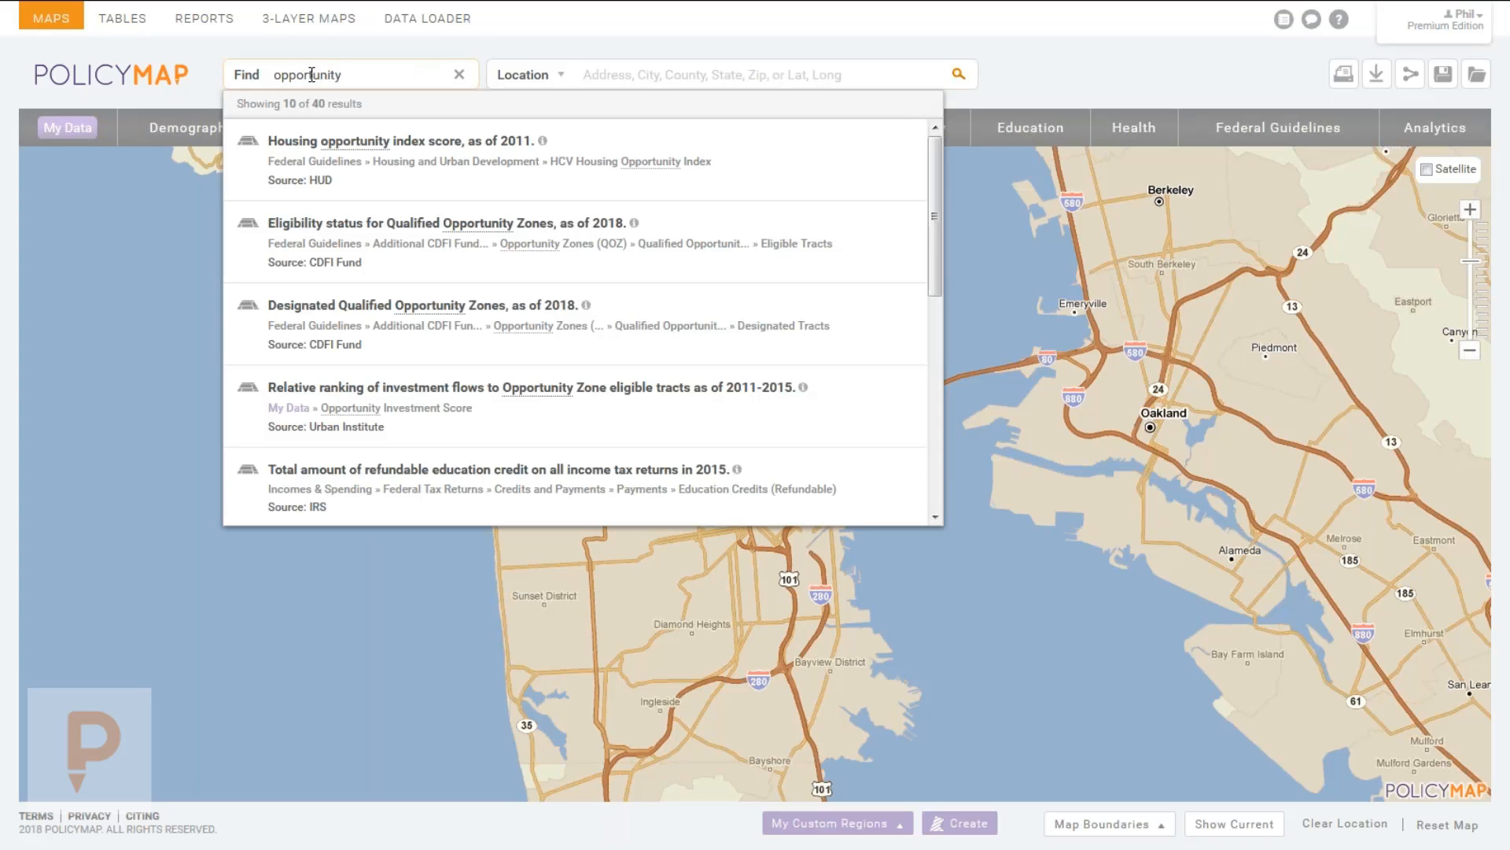
type(" zone")
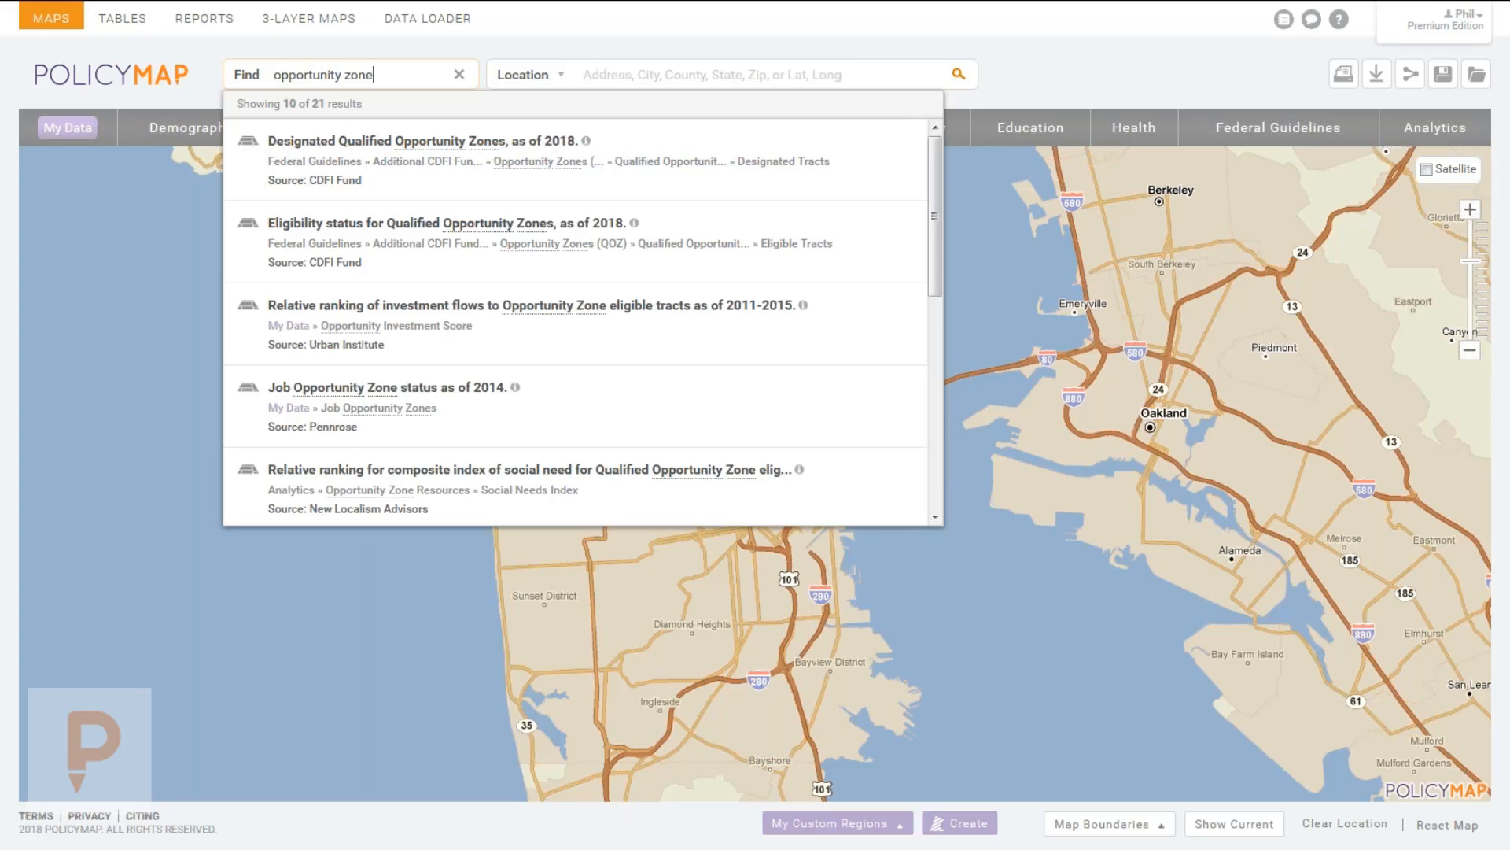
left_click(461, 76)
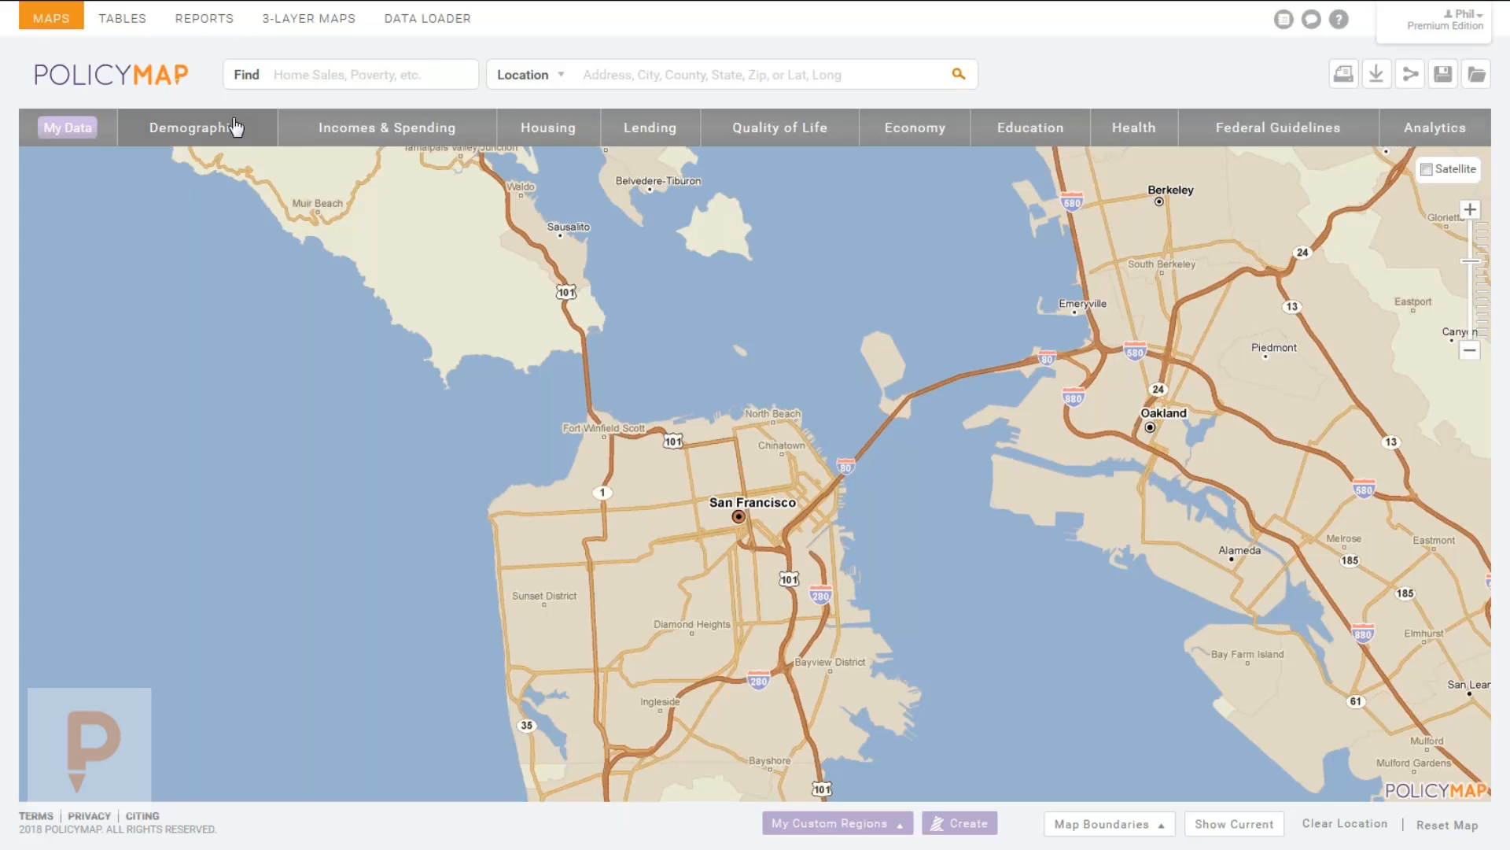
Map Median Household Income for All Households from Incomes & Spending by census tract.
left_click(377, 134)
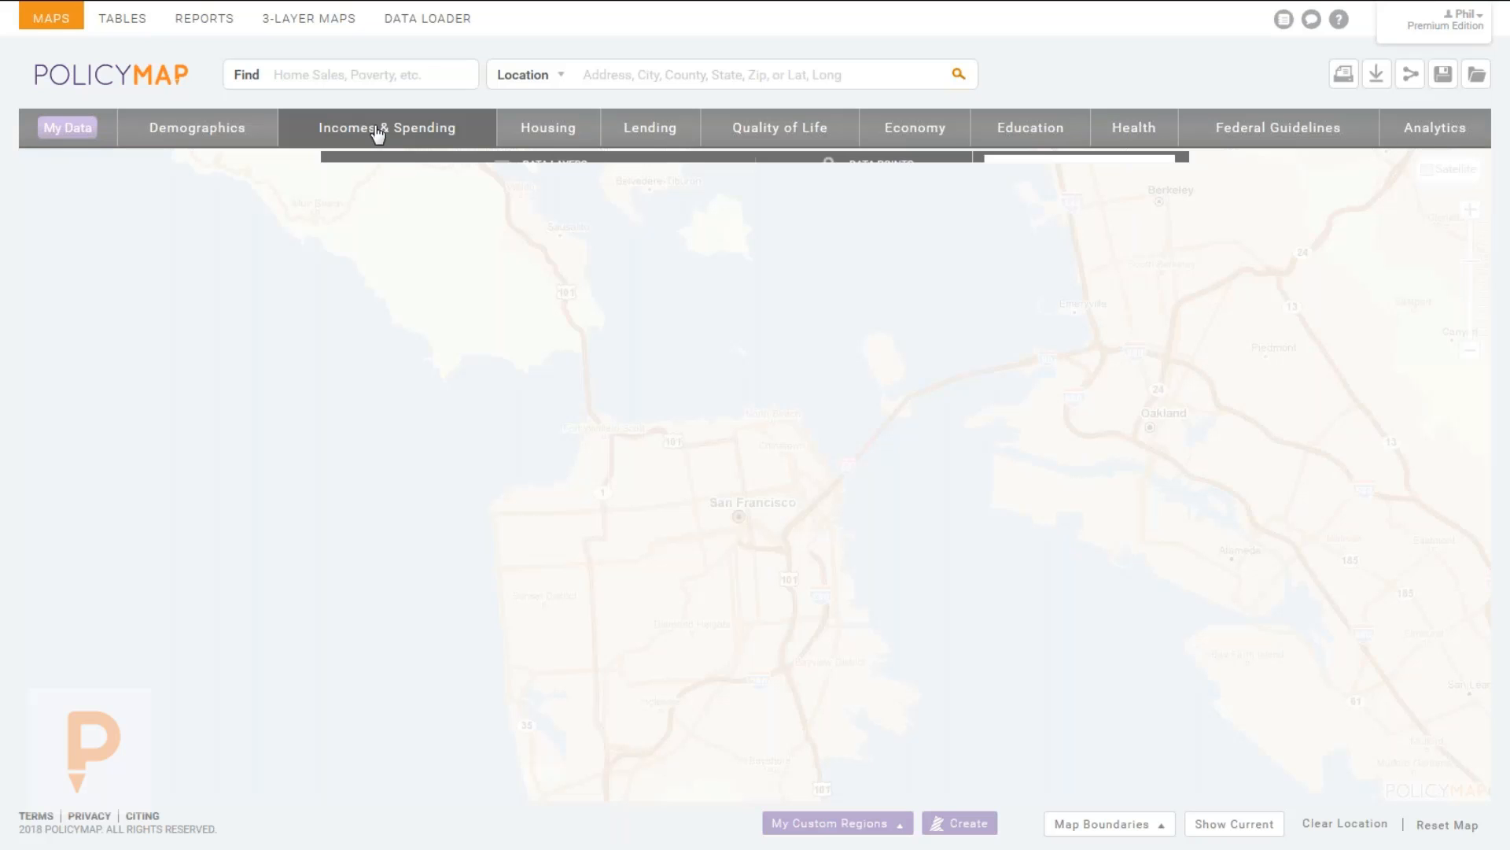
mouse_move(497, 280)
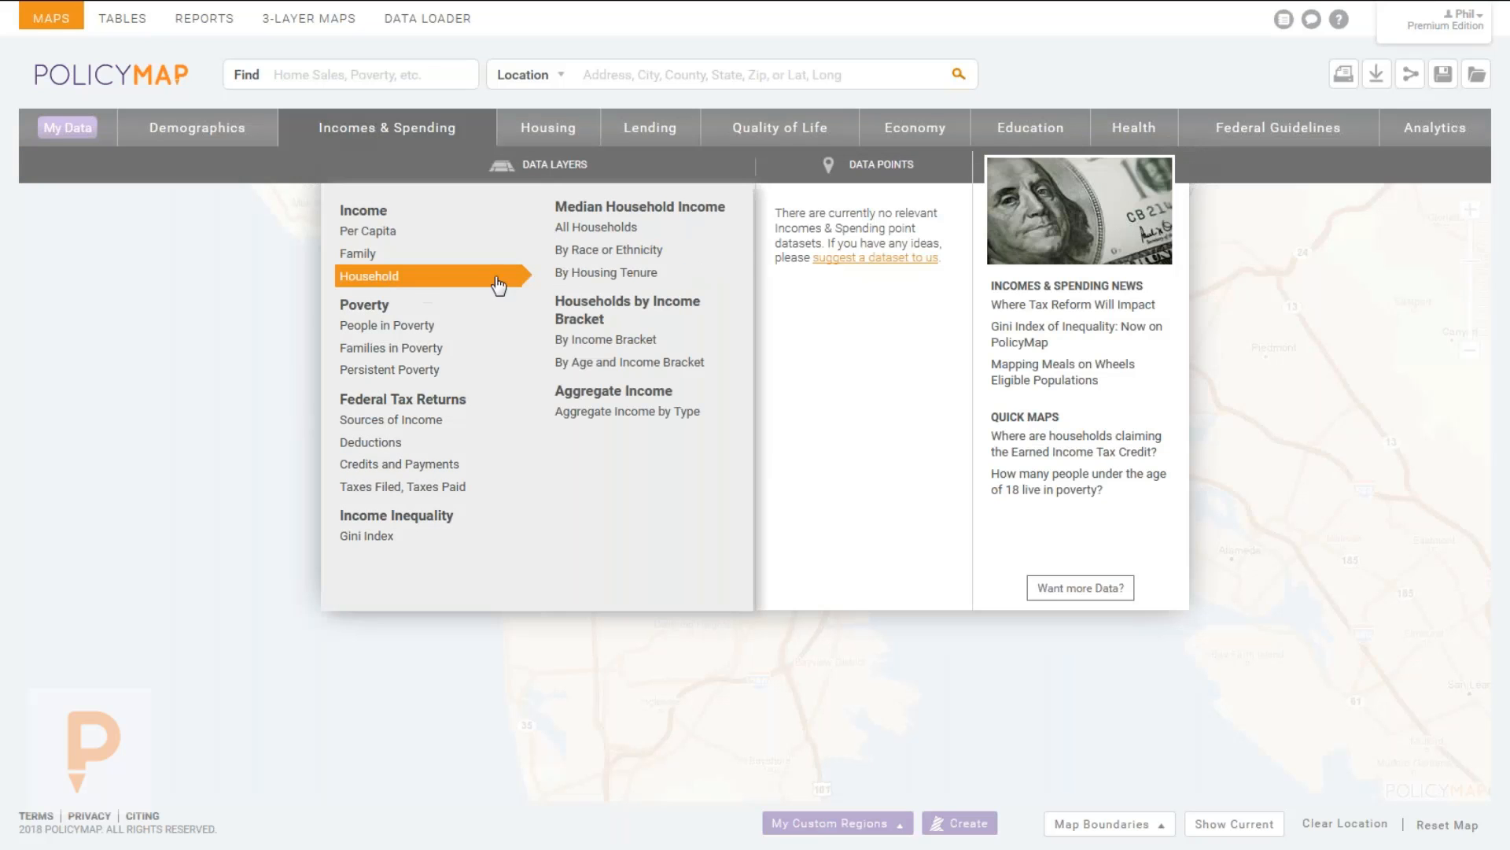
left_click(595, 236)
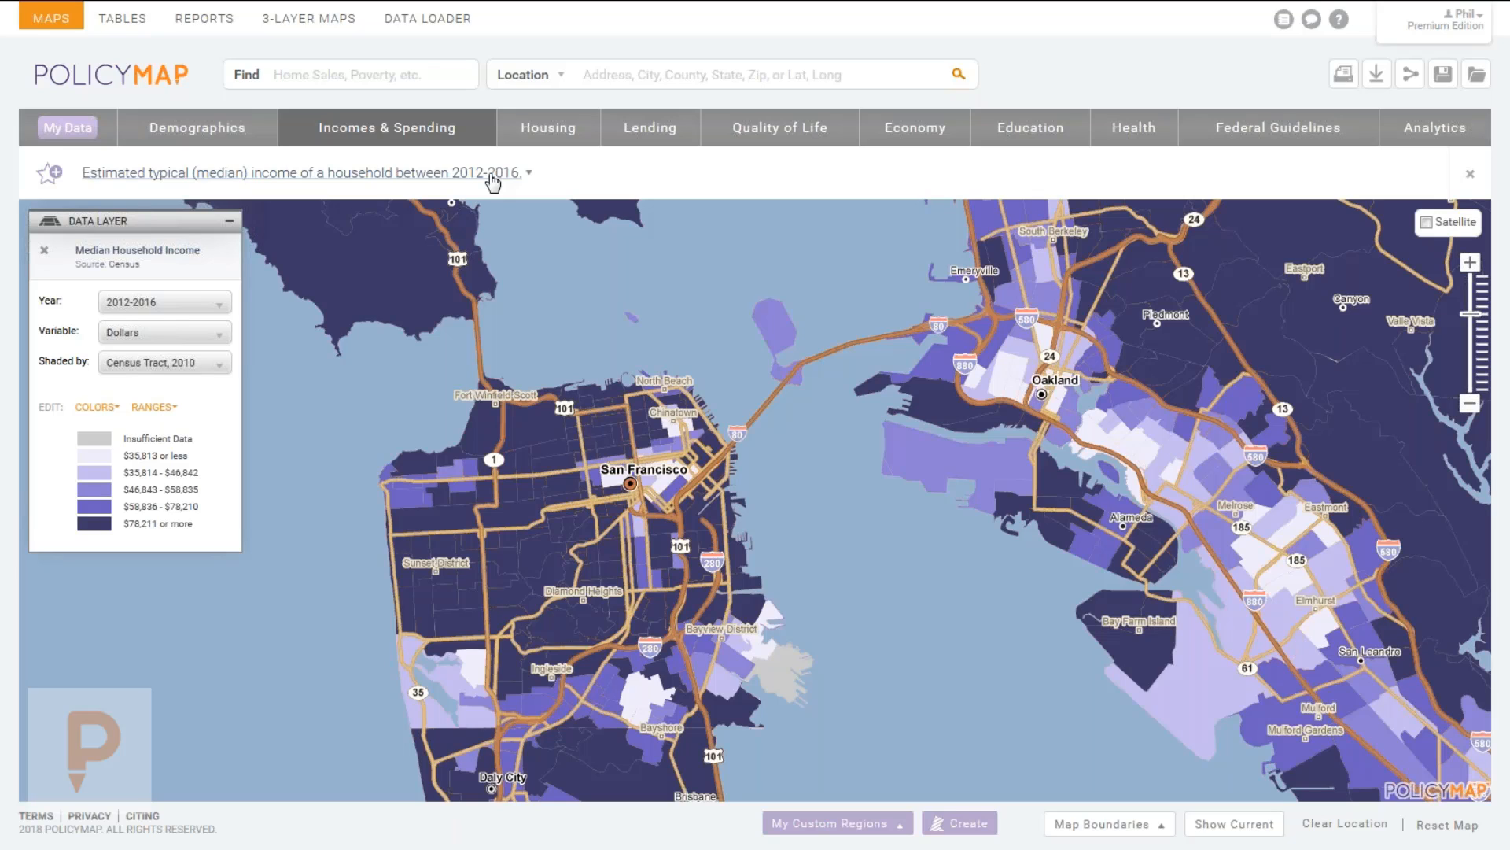
left_click(413, 180)
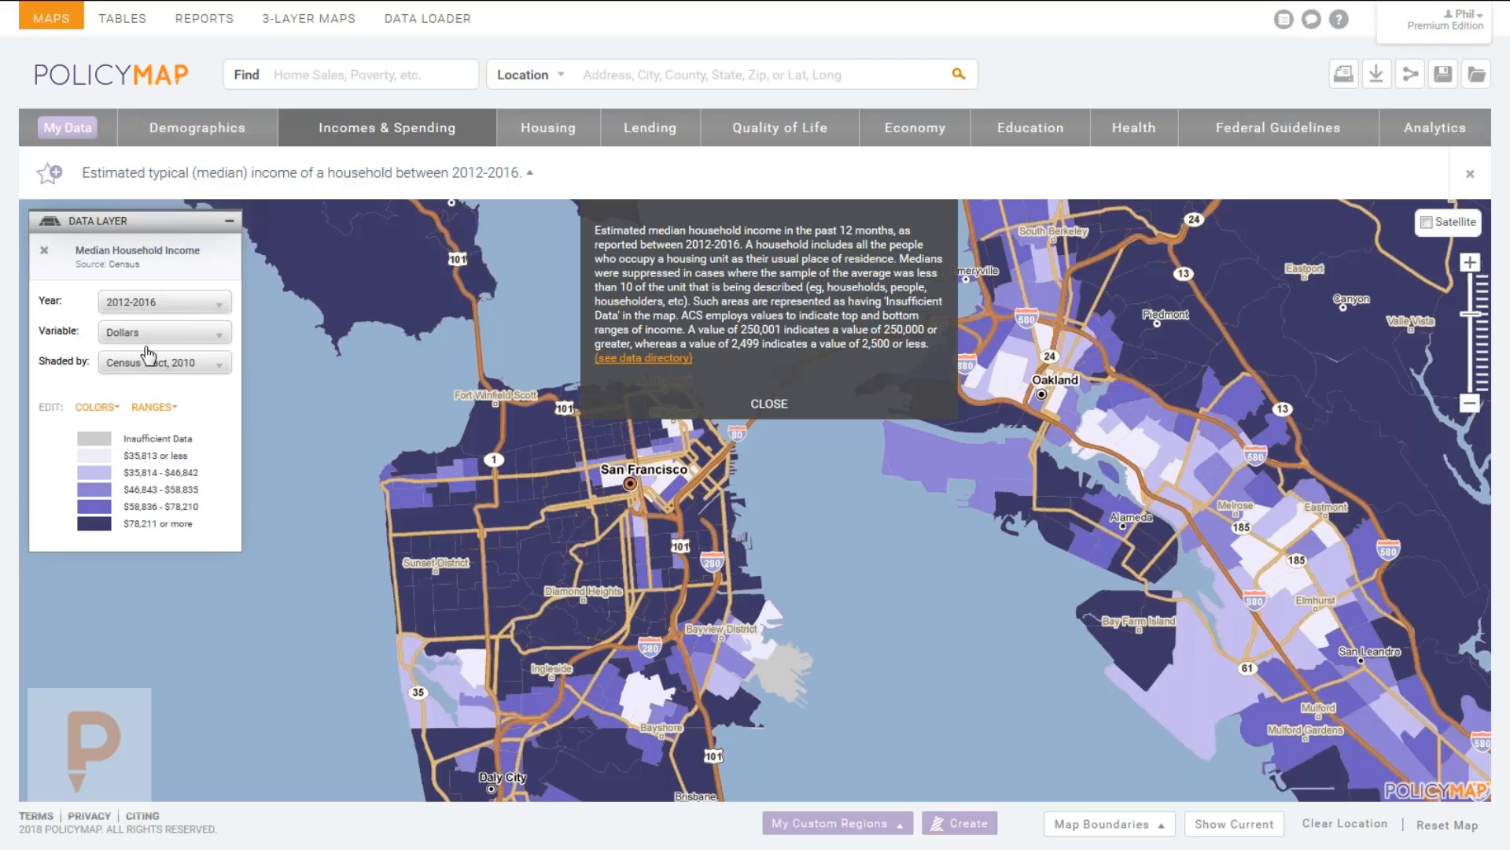
left_click(769, 404)
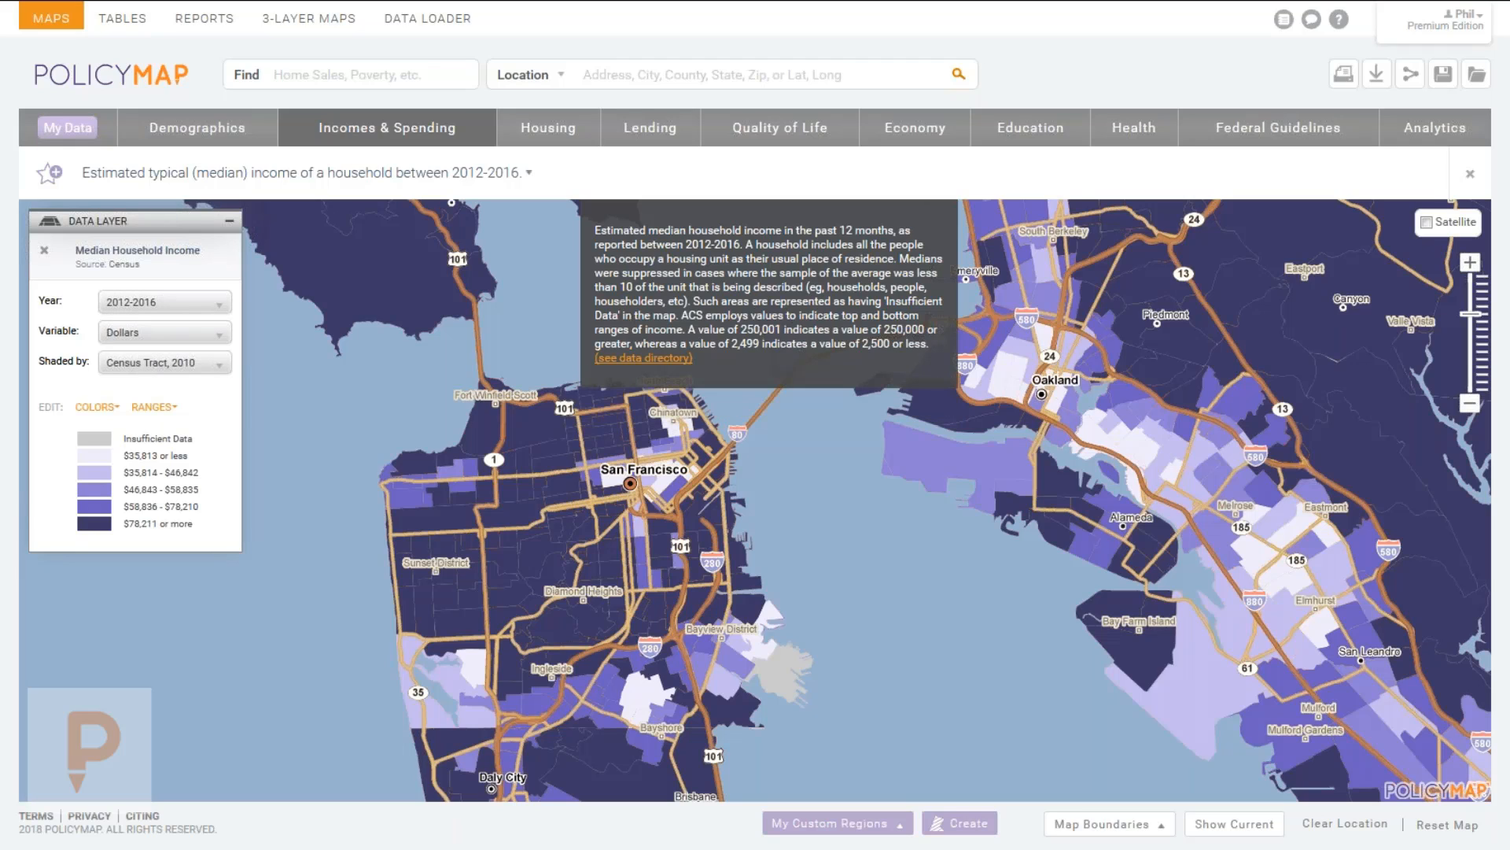
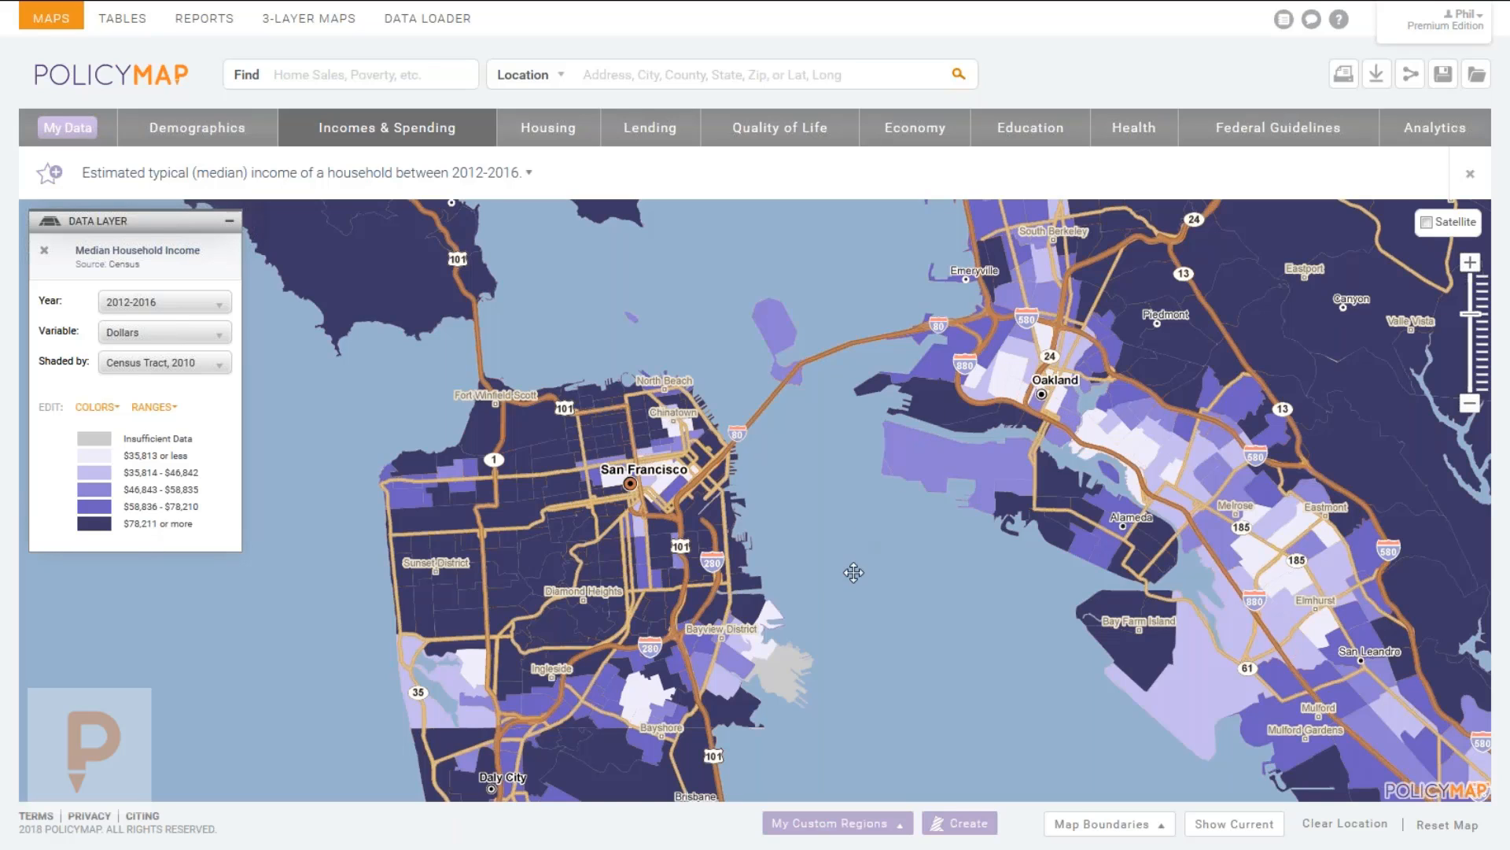
Check median income for Bayview, southwest and southeast San Francisco tracts.
left_click_drag(854, 573, 850, 508)
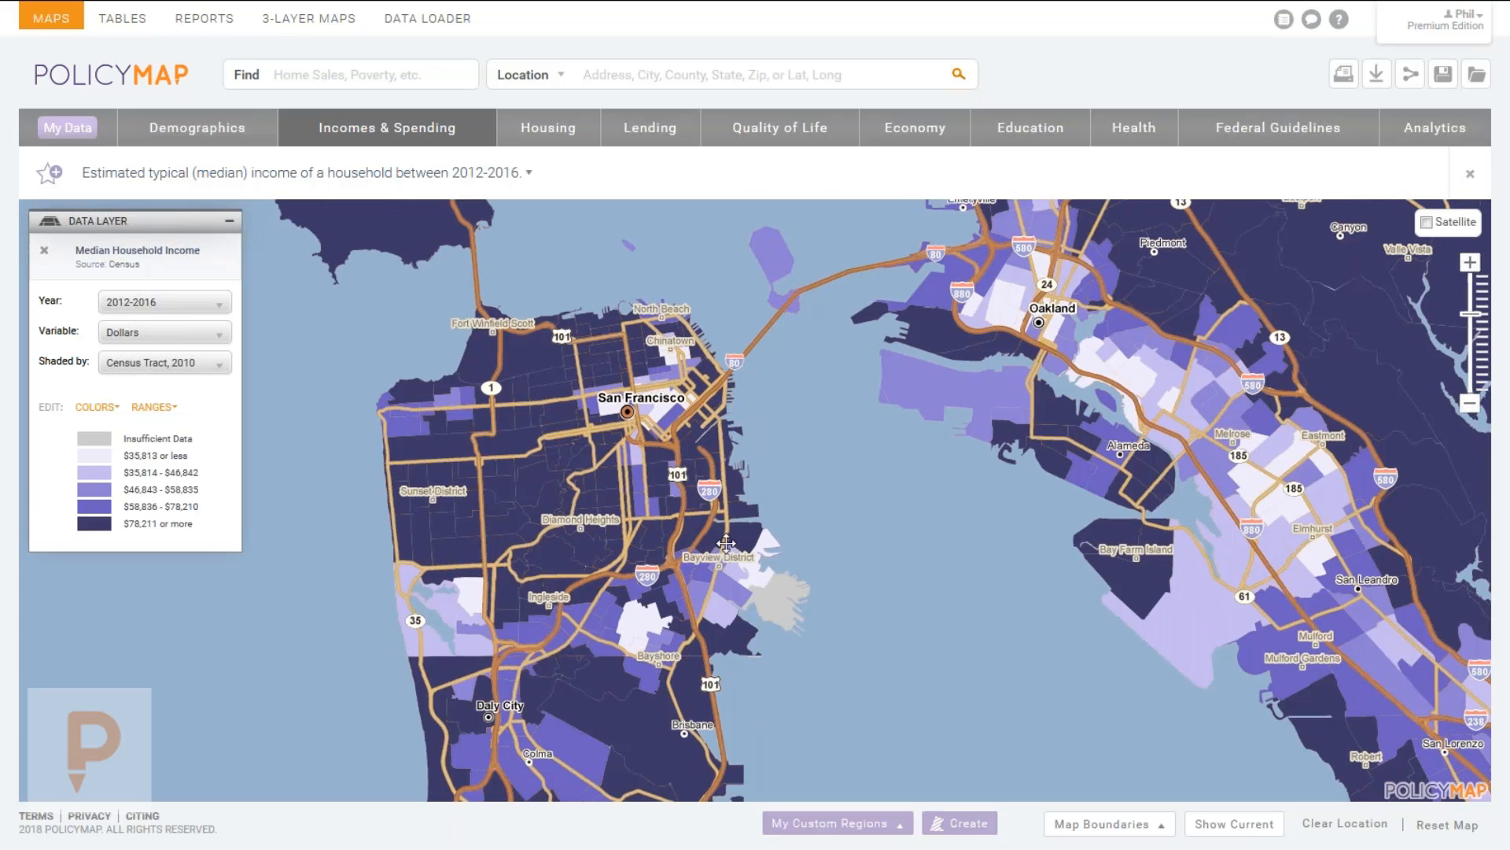
left_click(674, 549)
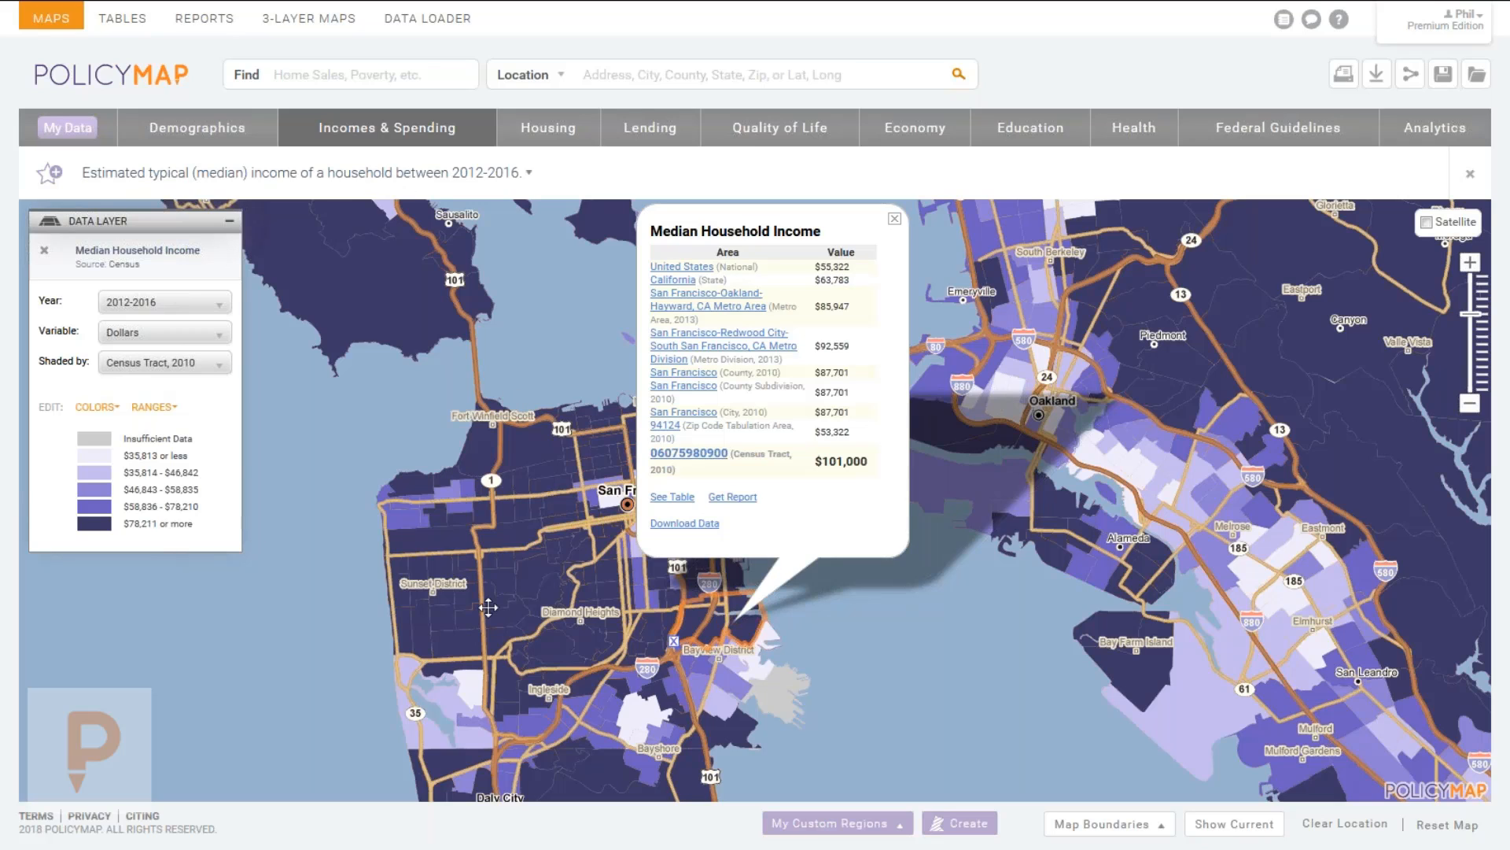
left_click(480, 671)
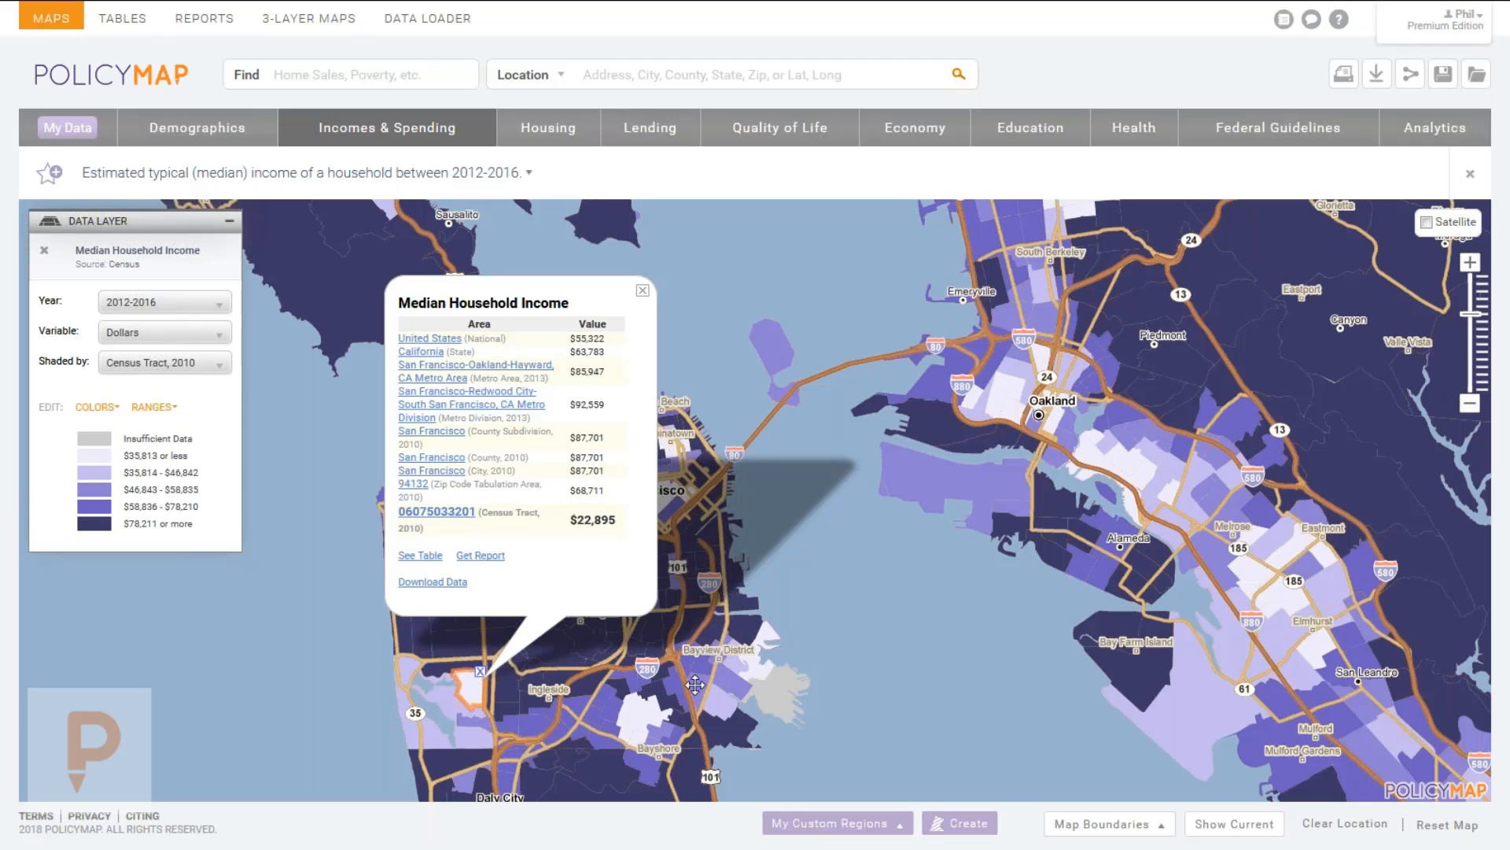
left_click(732, 725)
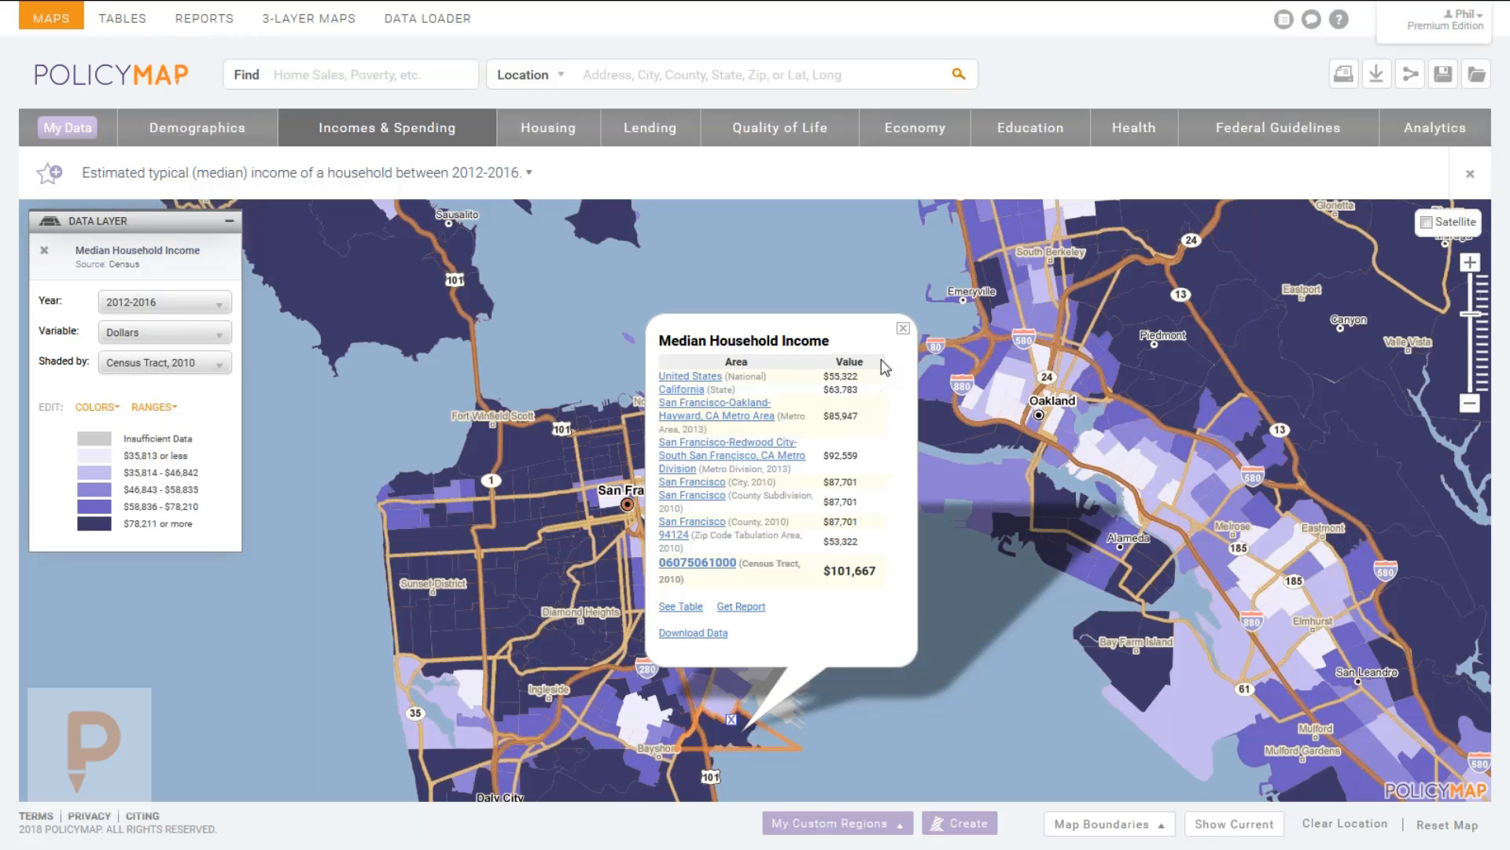
left_click(904, 329)
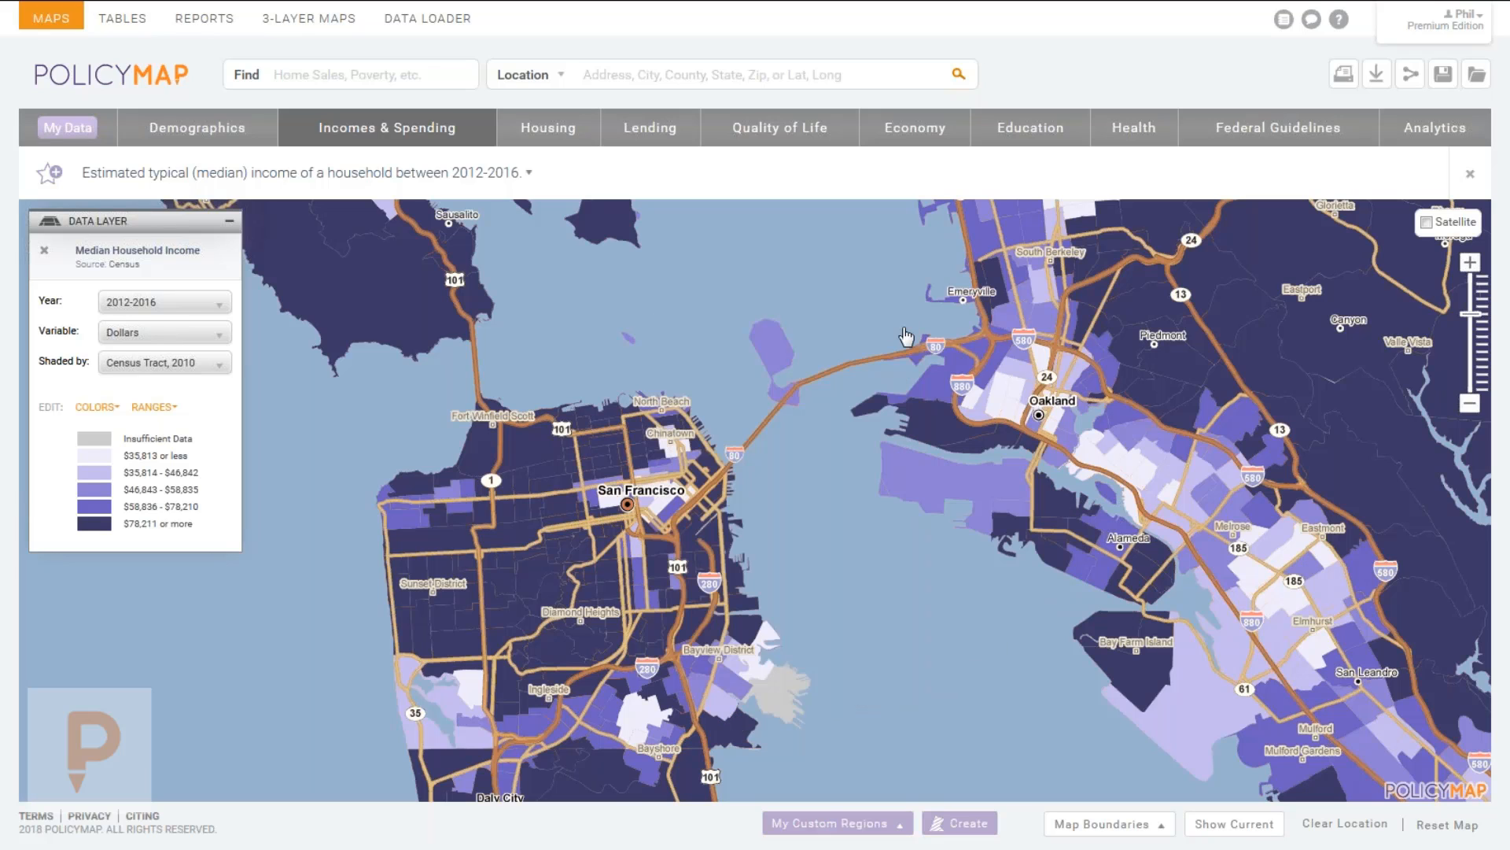
Pan the income map south past San Bruno and Redwood City to Palo Alto and Mountain View.
left_click_drag(876, 508, 870, 297)
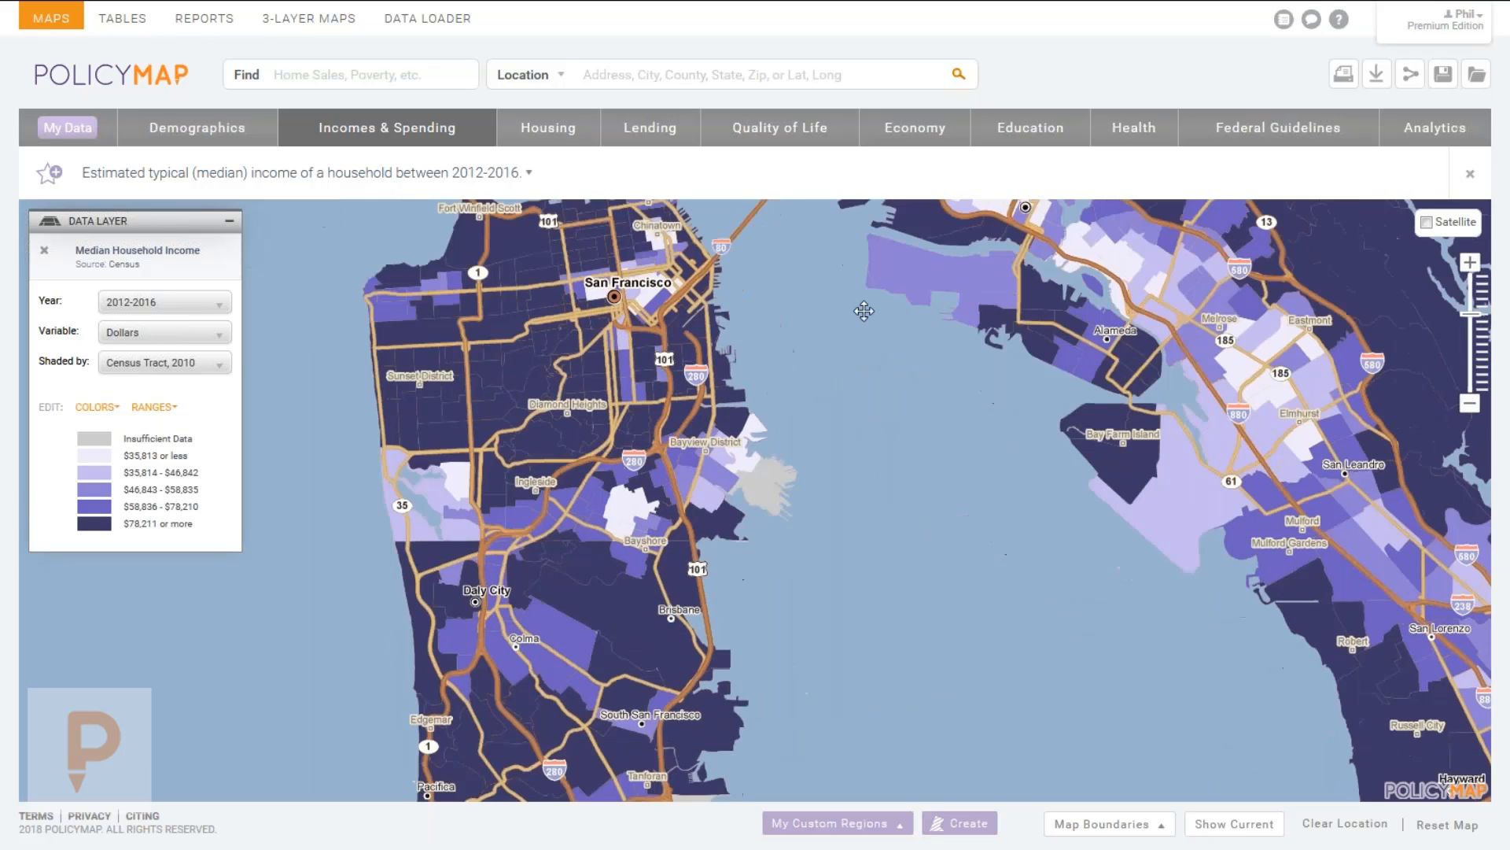
left_click_drag(793, 627, 709, 353)
left_click_drag(954, 546, 611, 275)
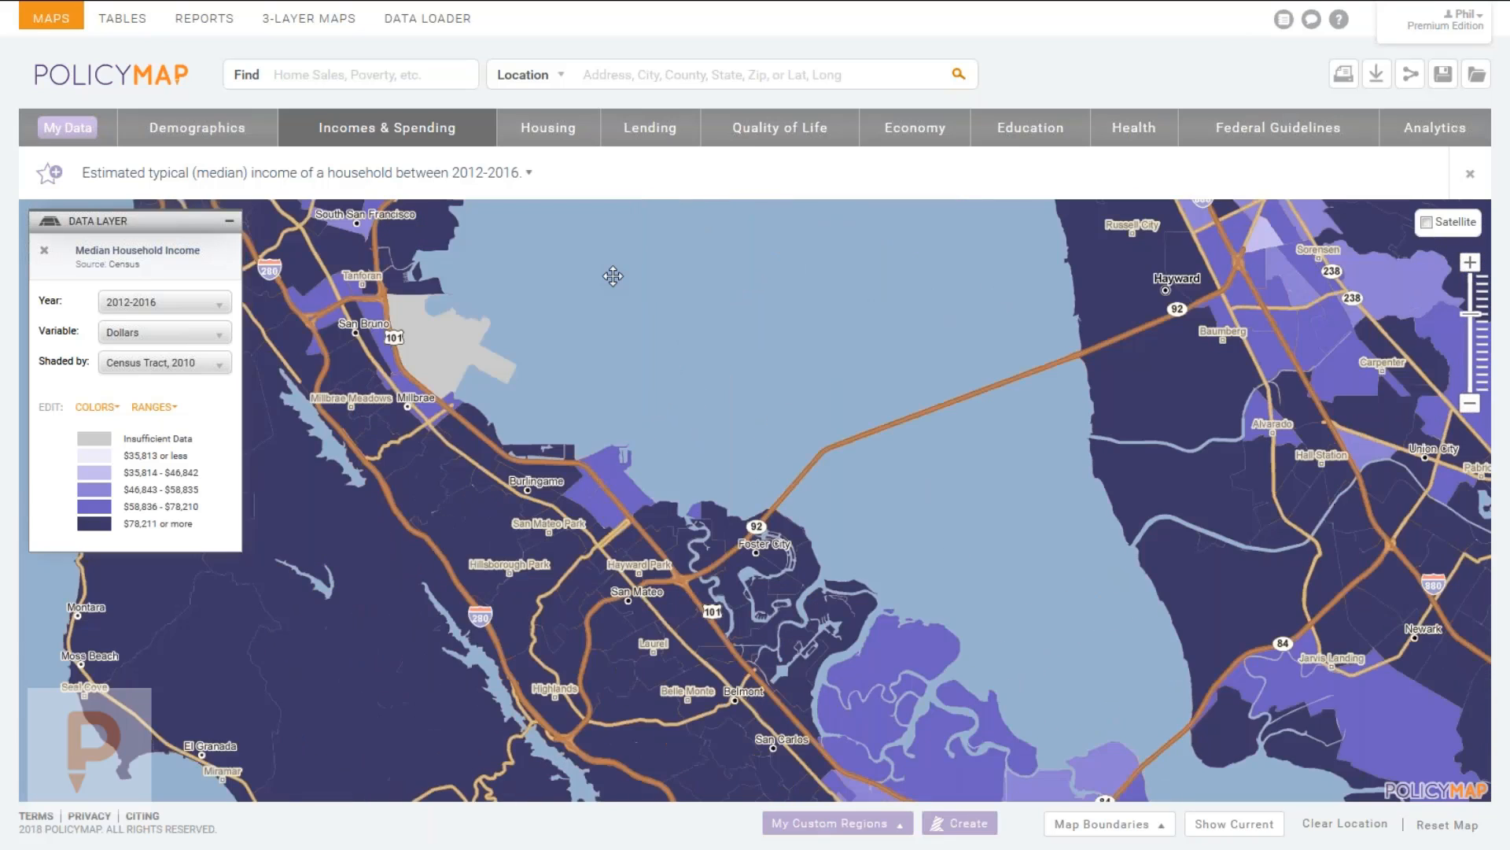
left_click_drag(960, 575, 789, 399)
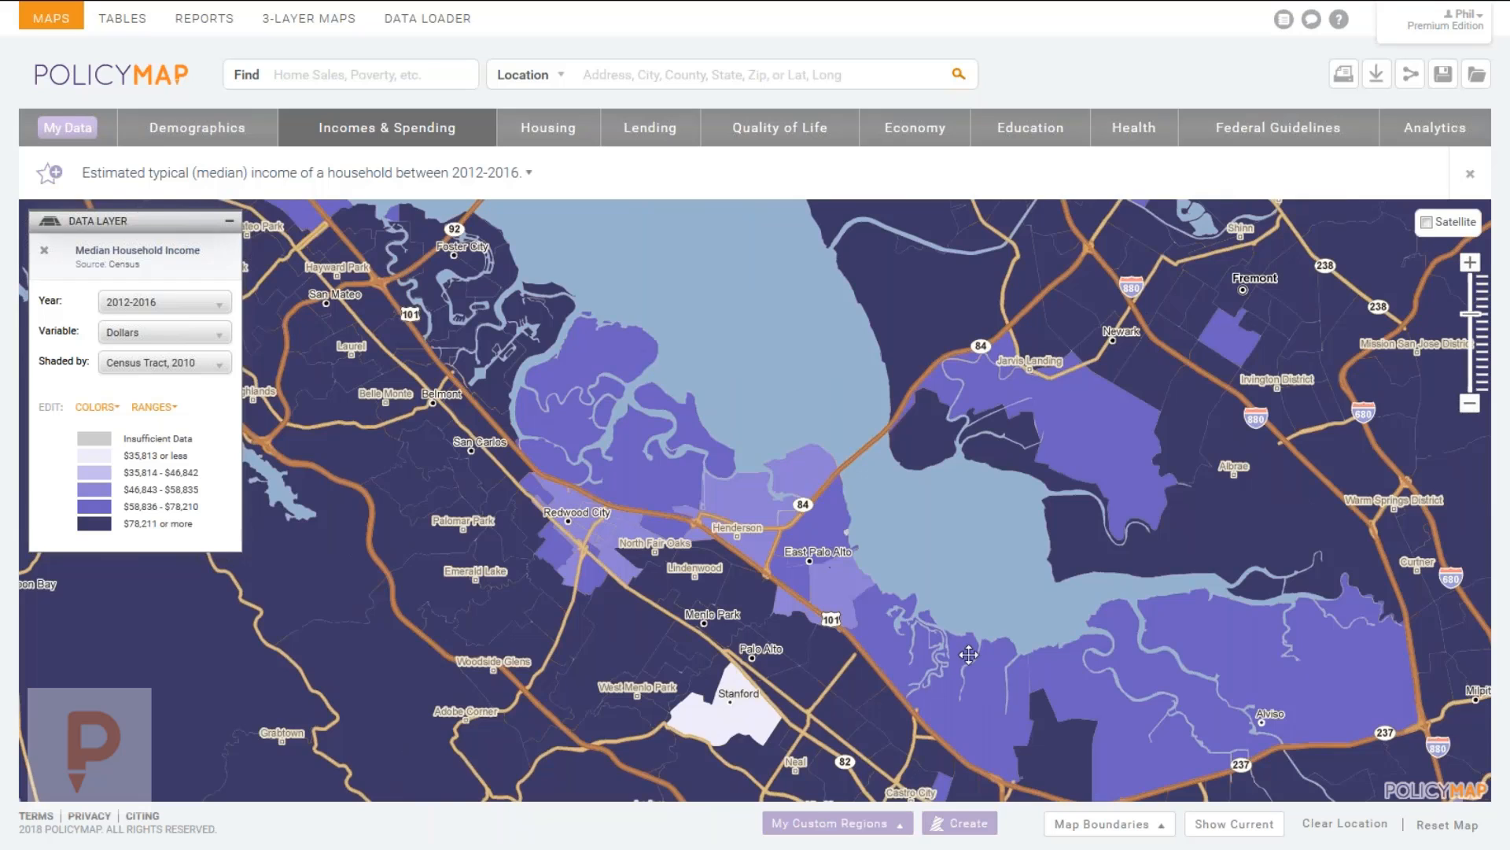
left_click_drag(981, 708, 901, 548)
Check Mountain View and Palo Alto tract incomes, then zoom out and pan back north.
left_click(914, 723)
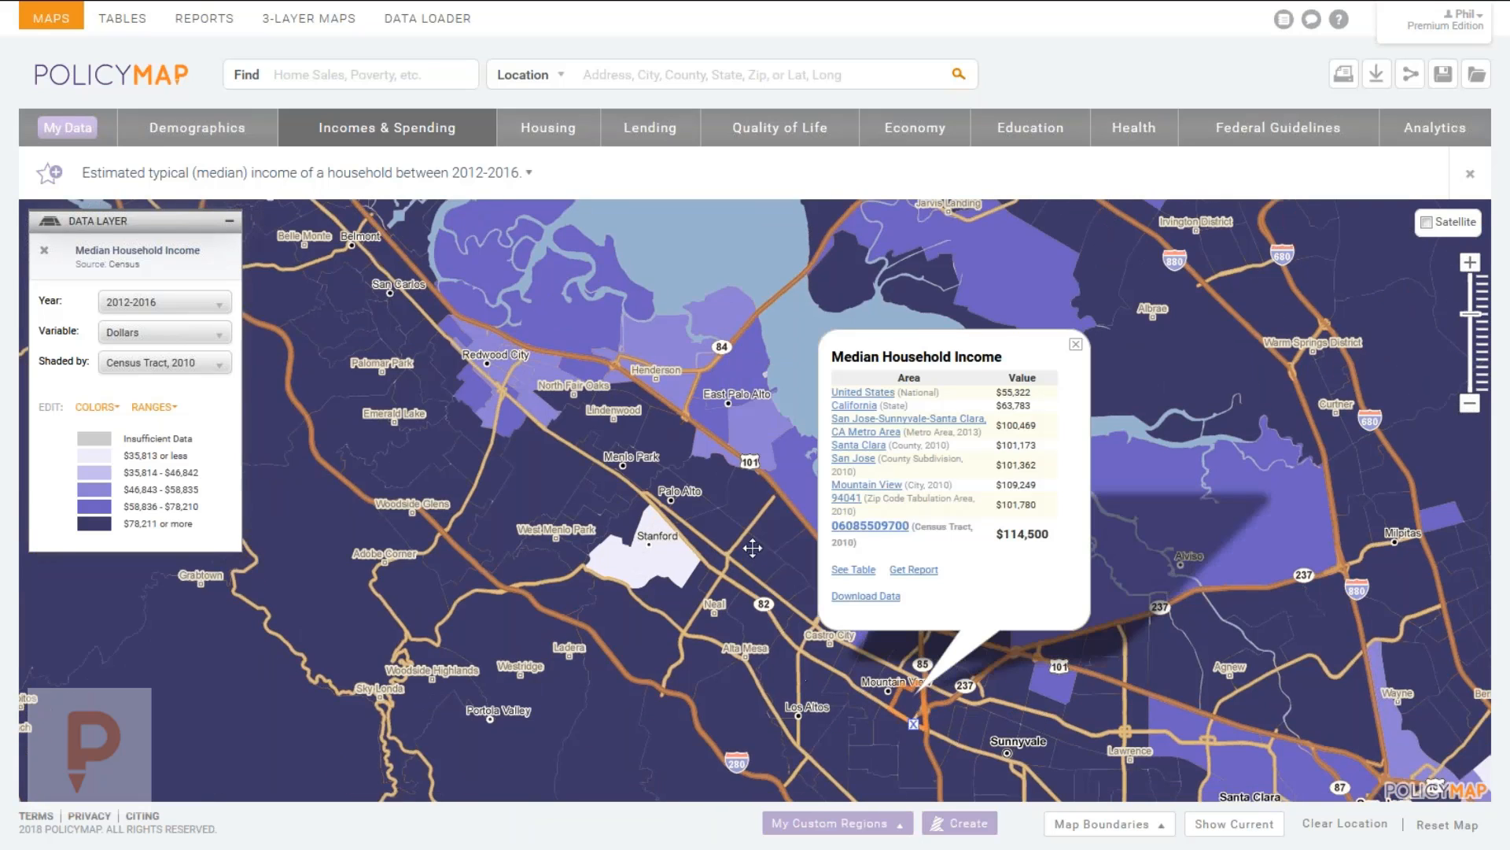
left_click(730, 489)
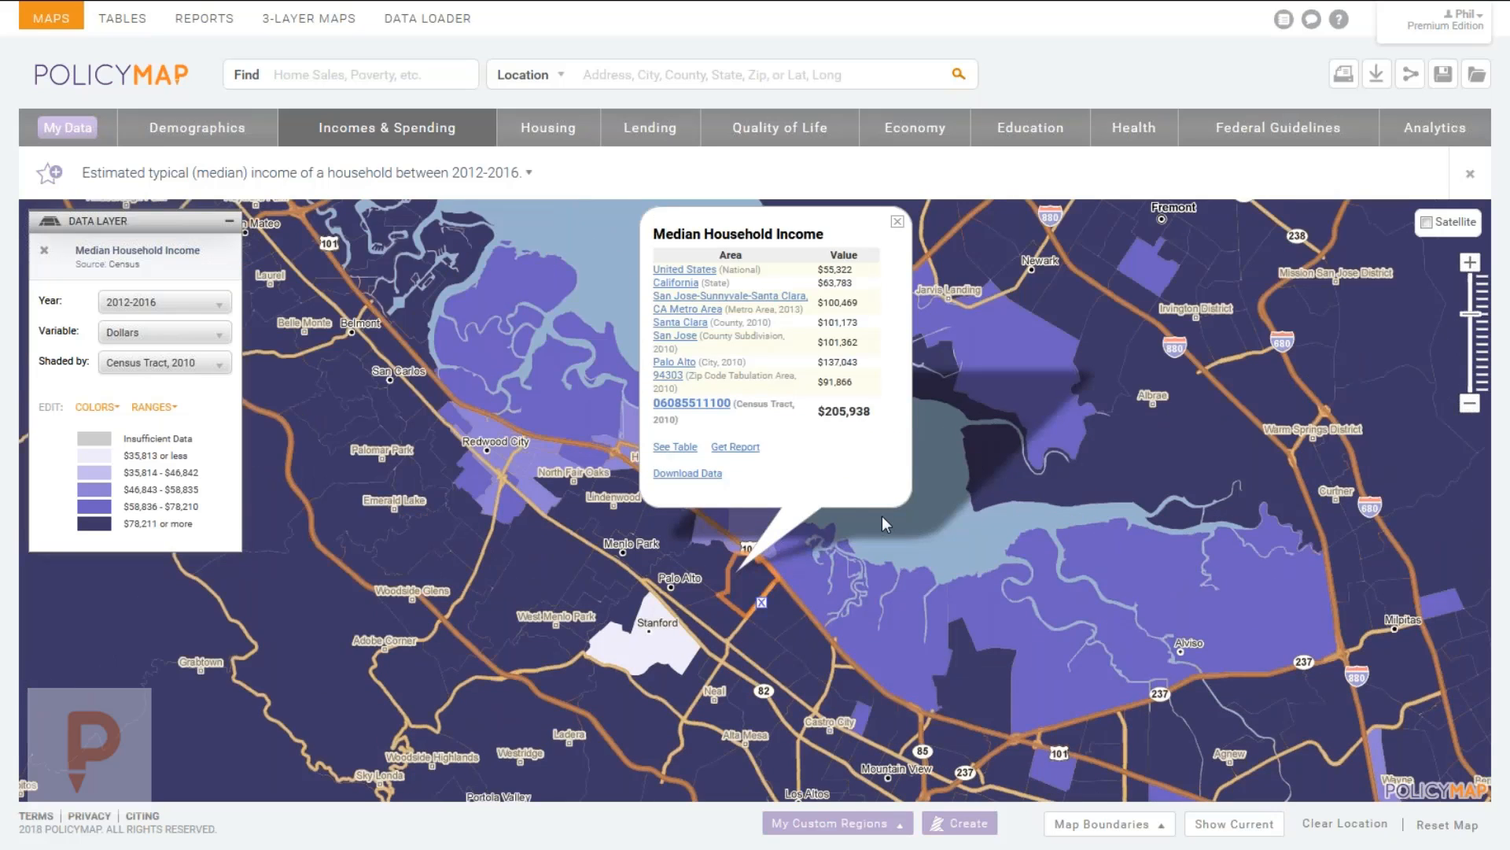
scroll(1010, 594, "down", 1)
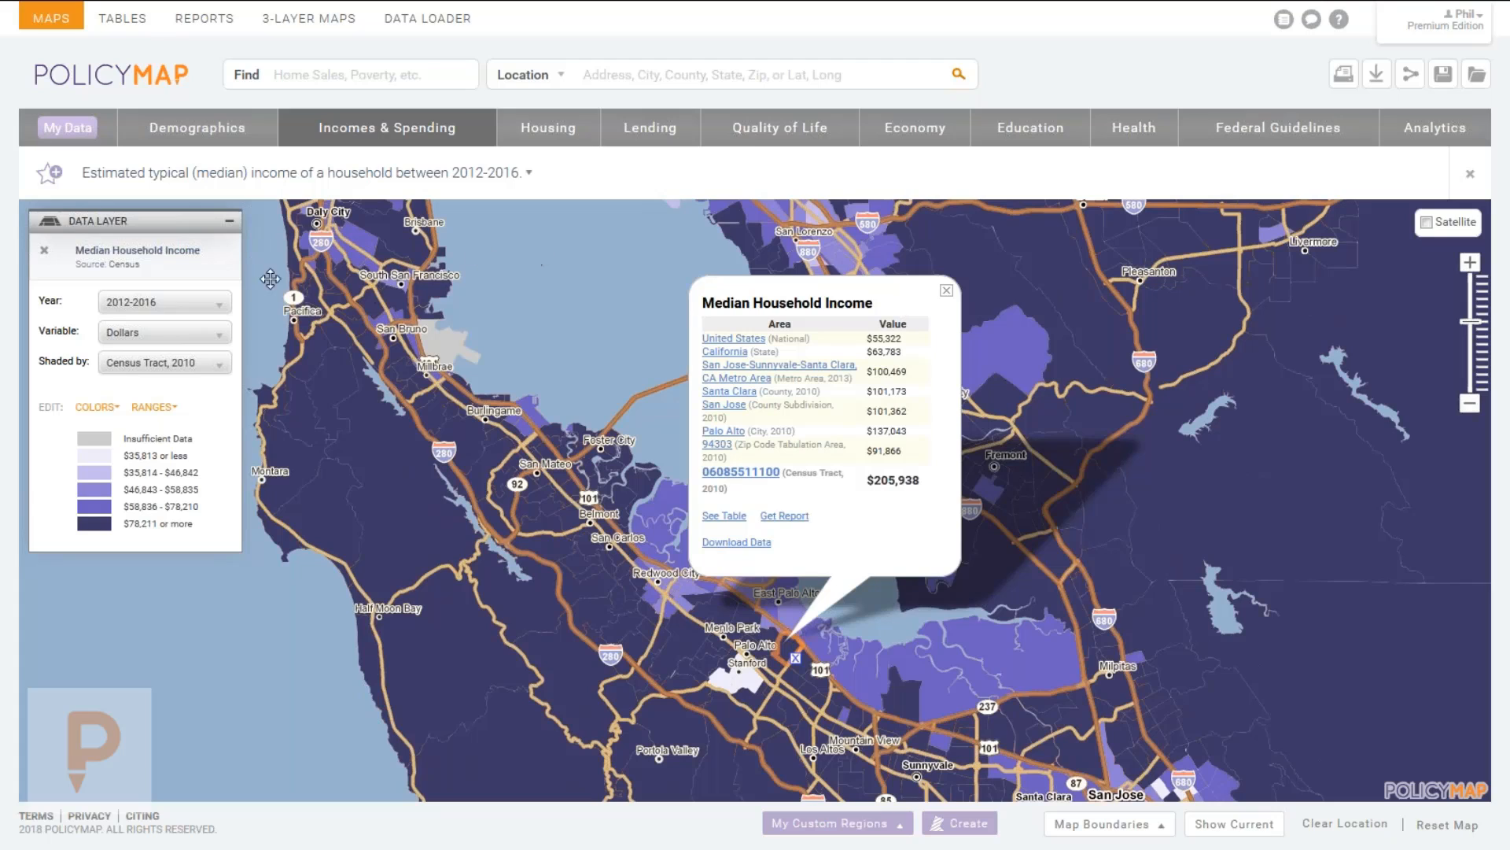
left_click(946, 291)
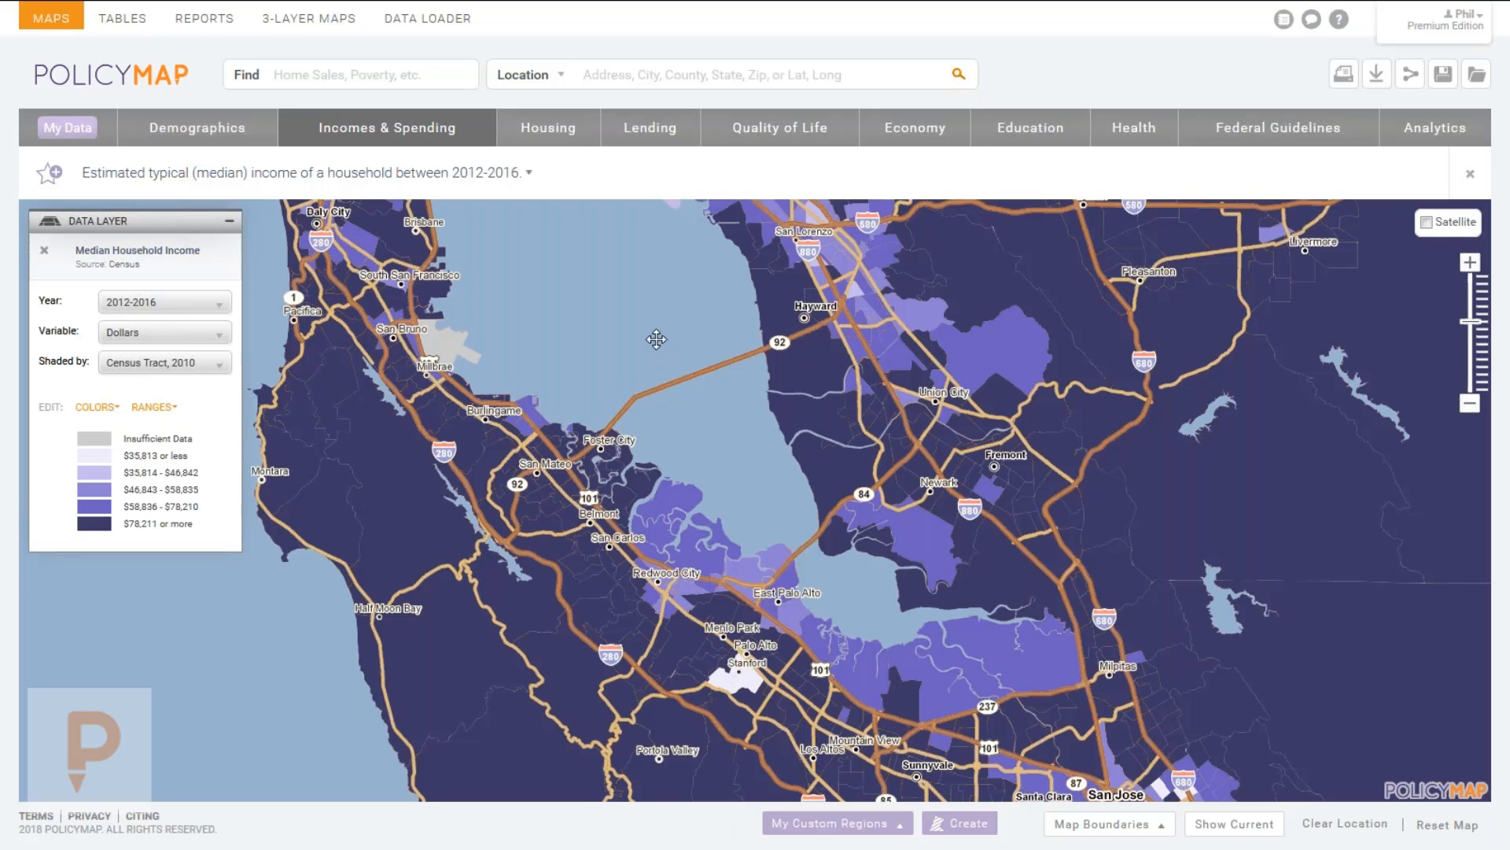
left_click_drag(357, 266, 383, 435)
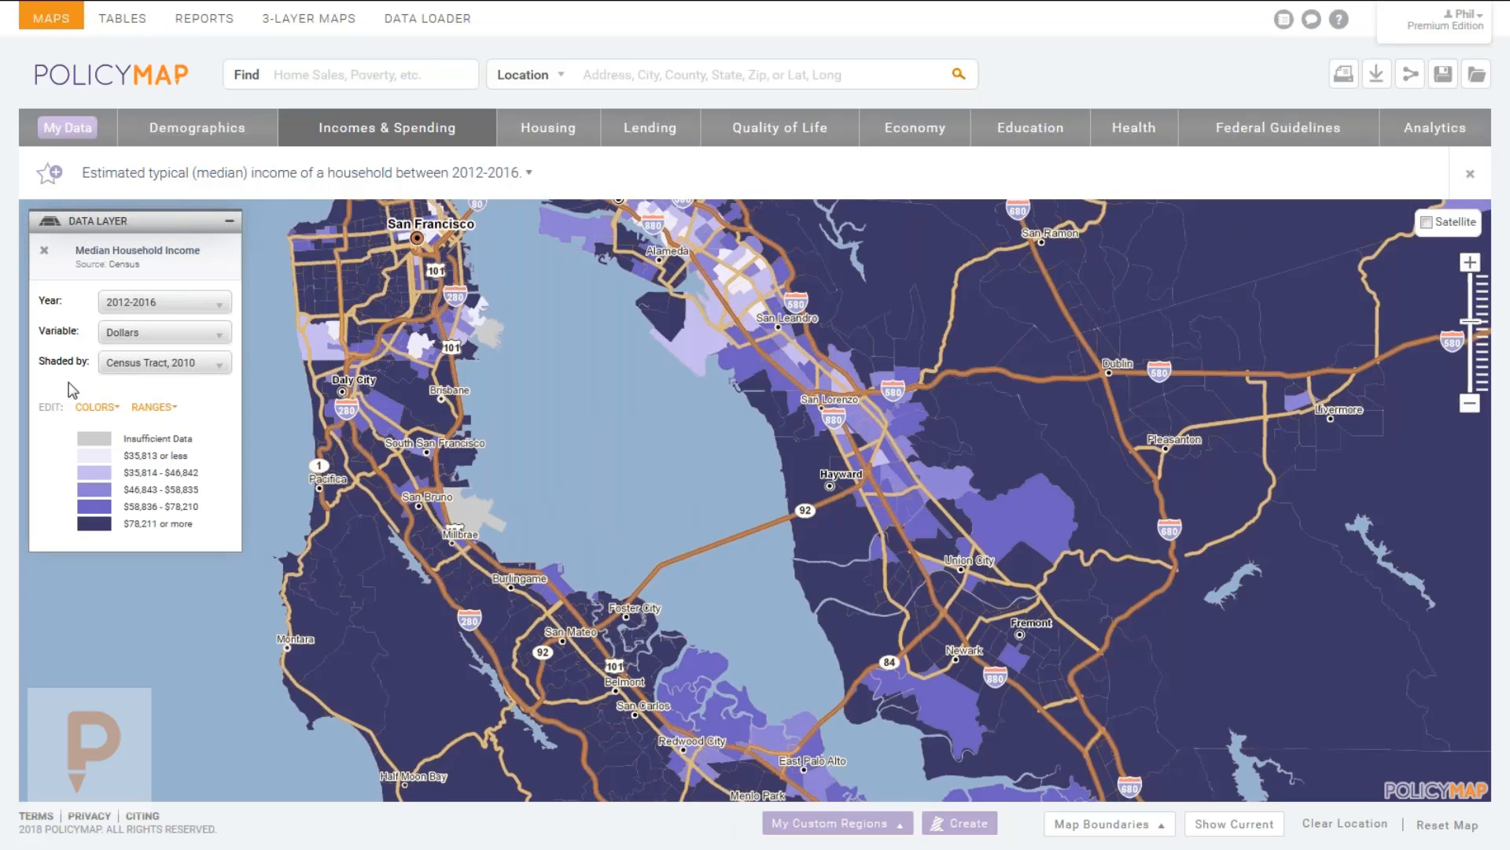
left_click(161, 305)
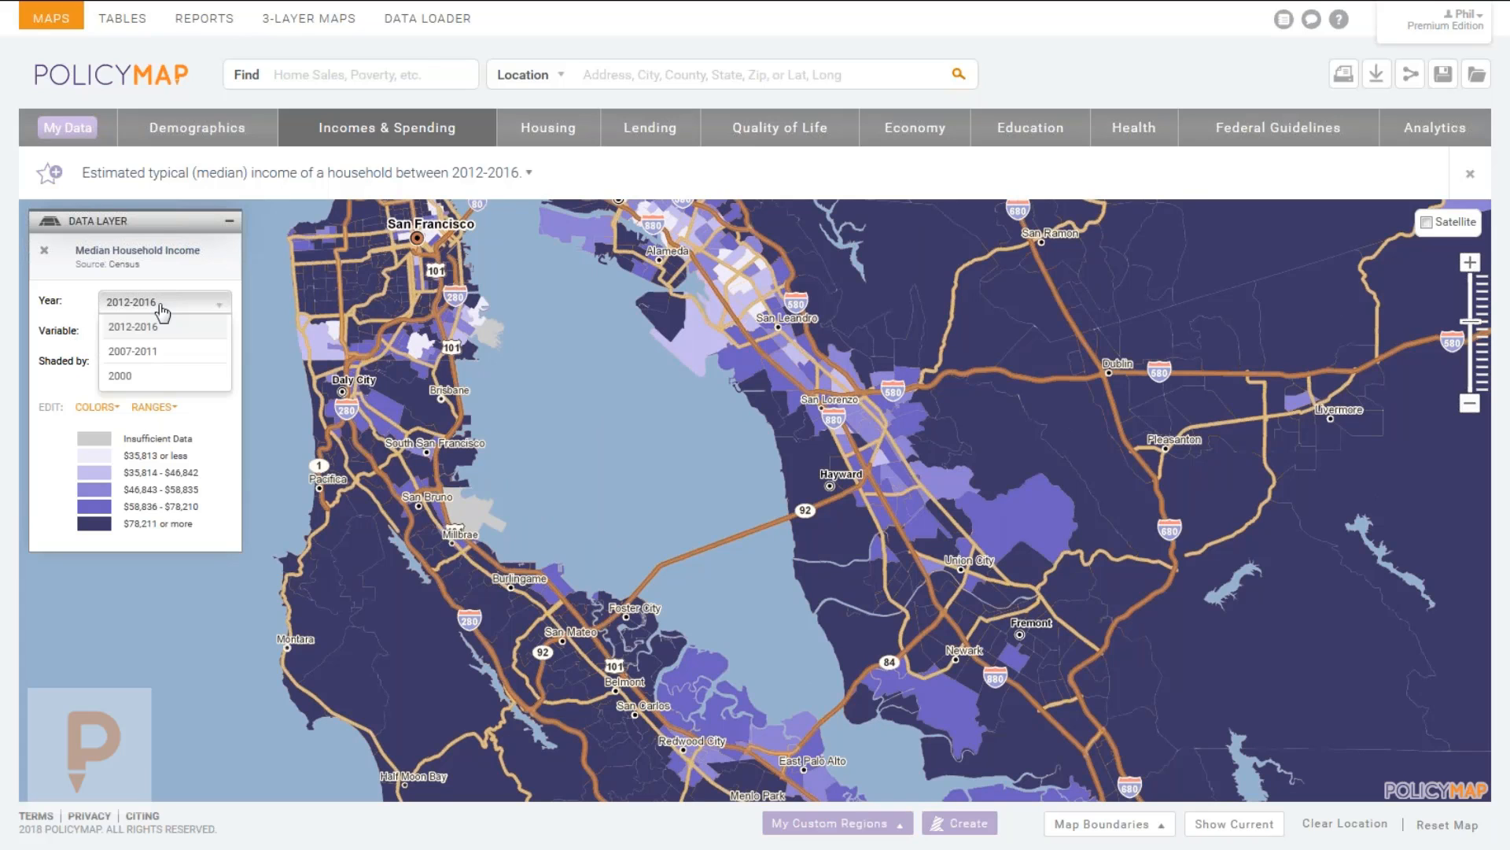
left_click(178, 377)
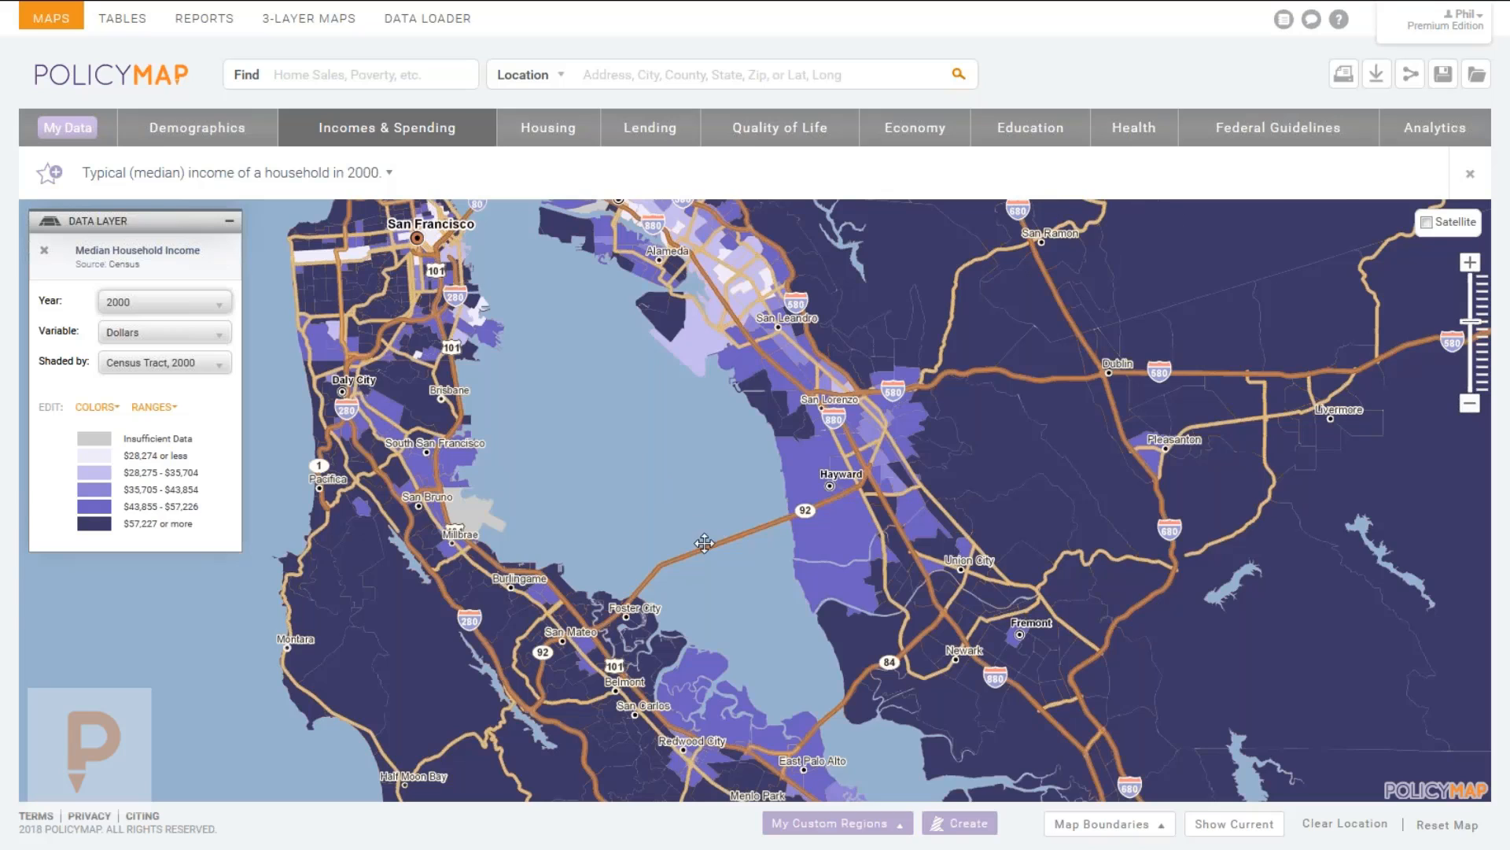
mouse_move(704, 543)
left_mouse_down()
mouse_move(681, 442)
mouse_move(706, 568)
left_mouse_up()
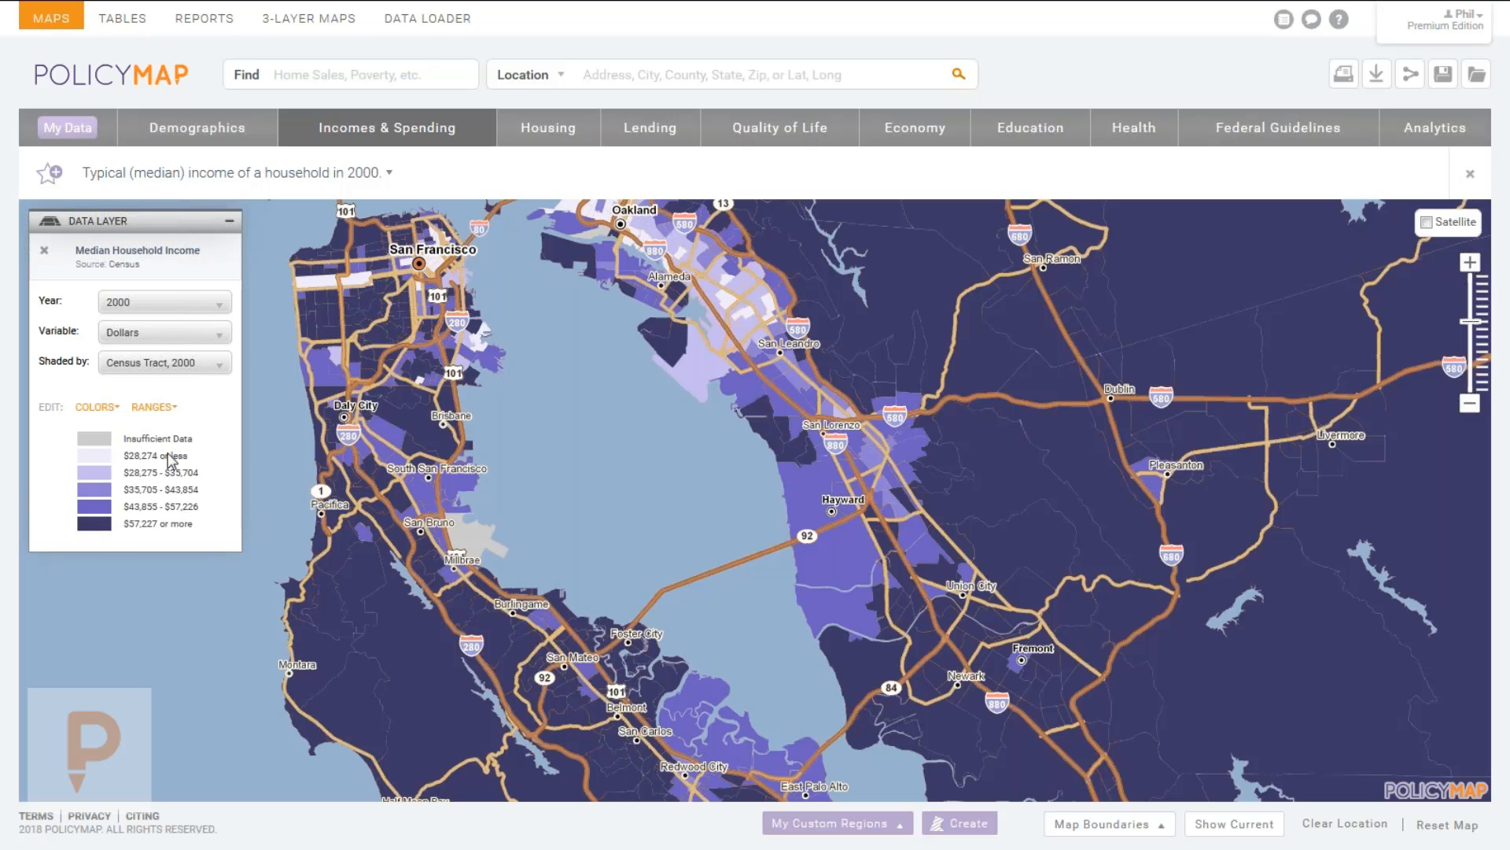
left_click_drag(608, 751, 562, 606)
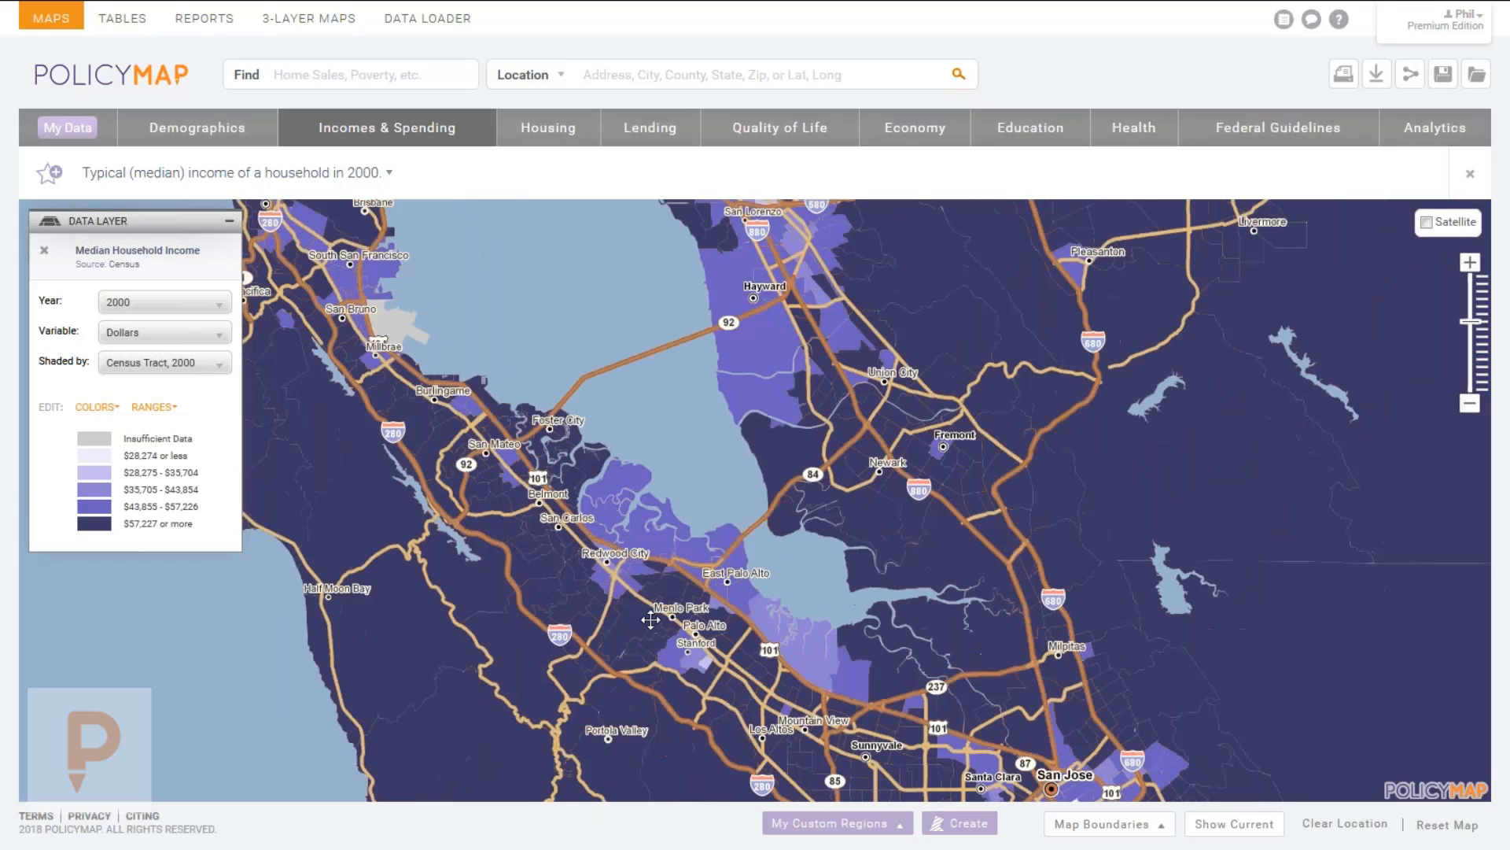
left_click(708, 641)
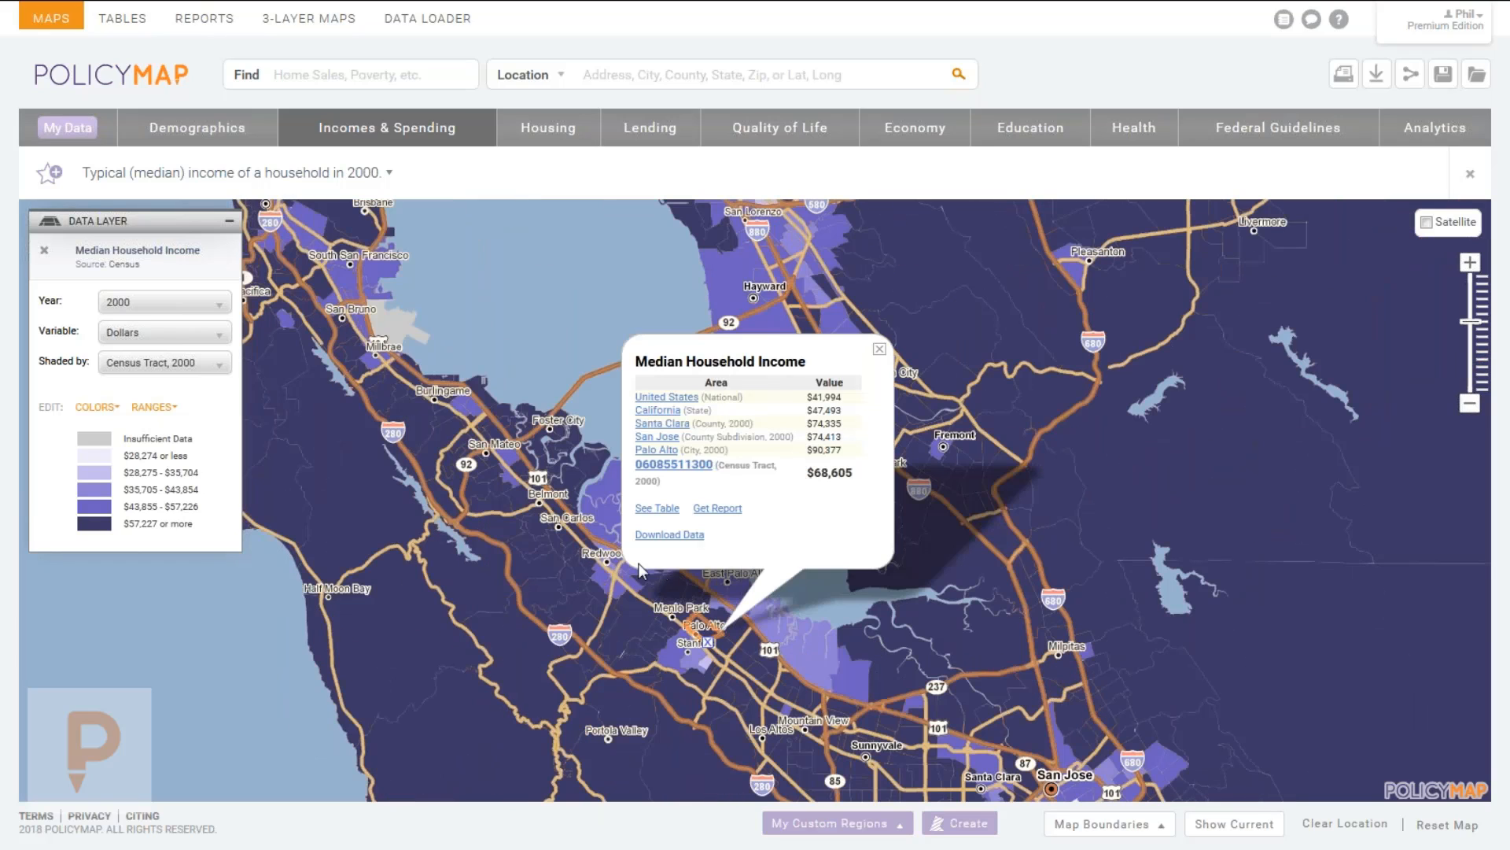
left_click(563, 543)
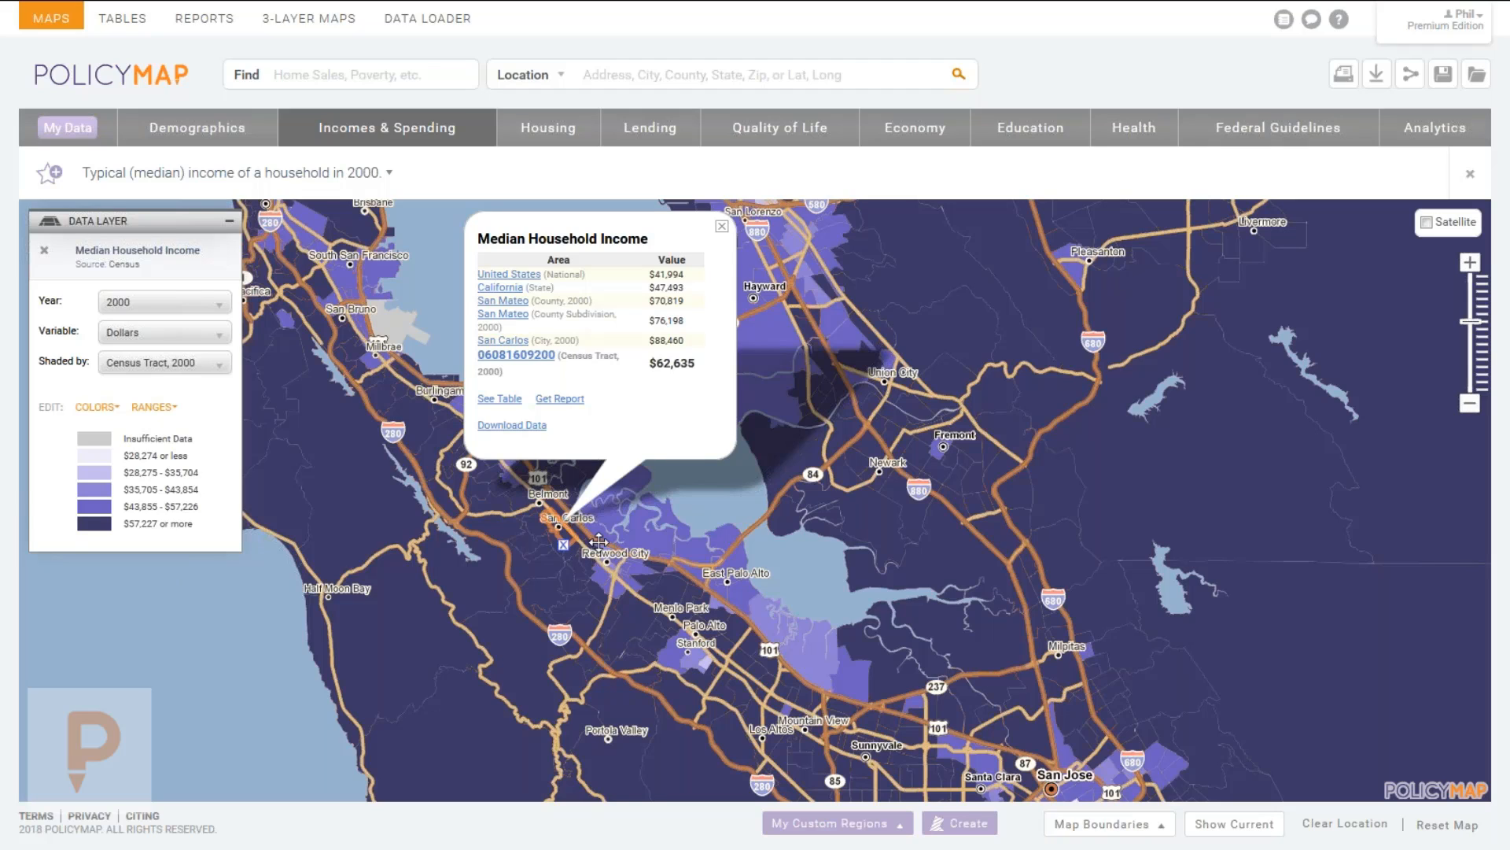
left_click(722, 227)
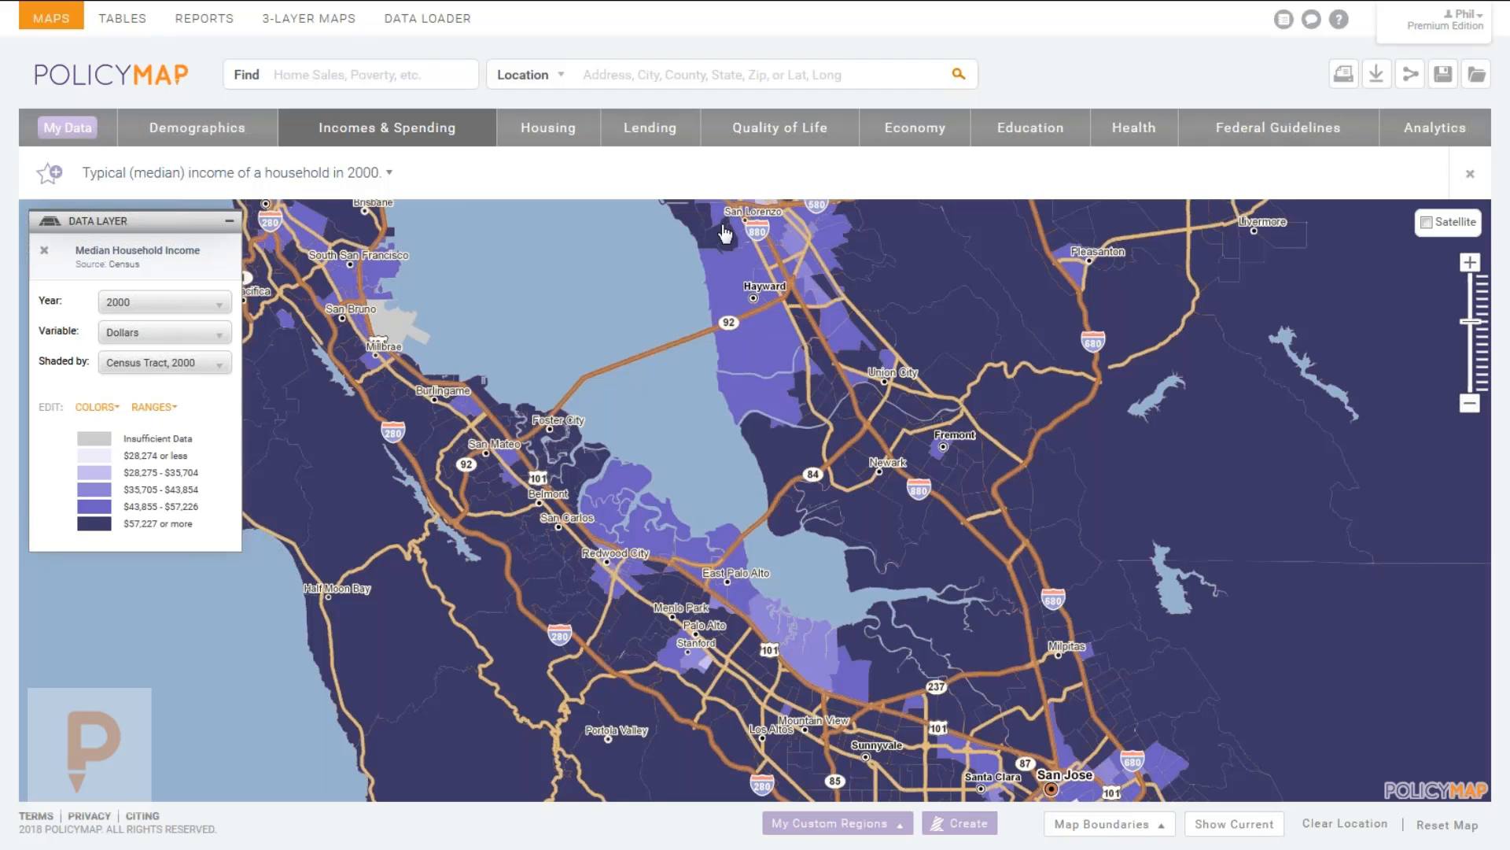
left_click(163, 302)
left_click(161, 322)
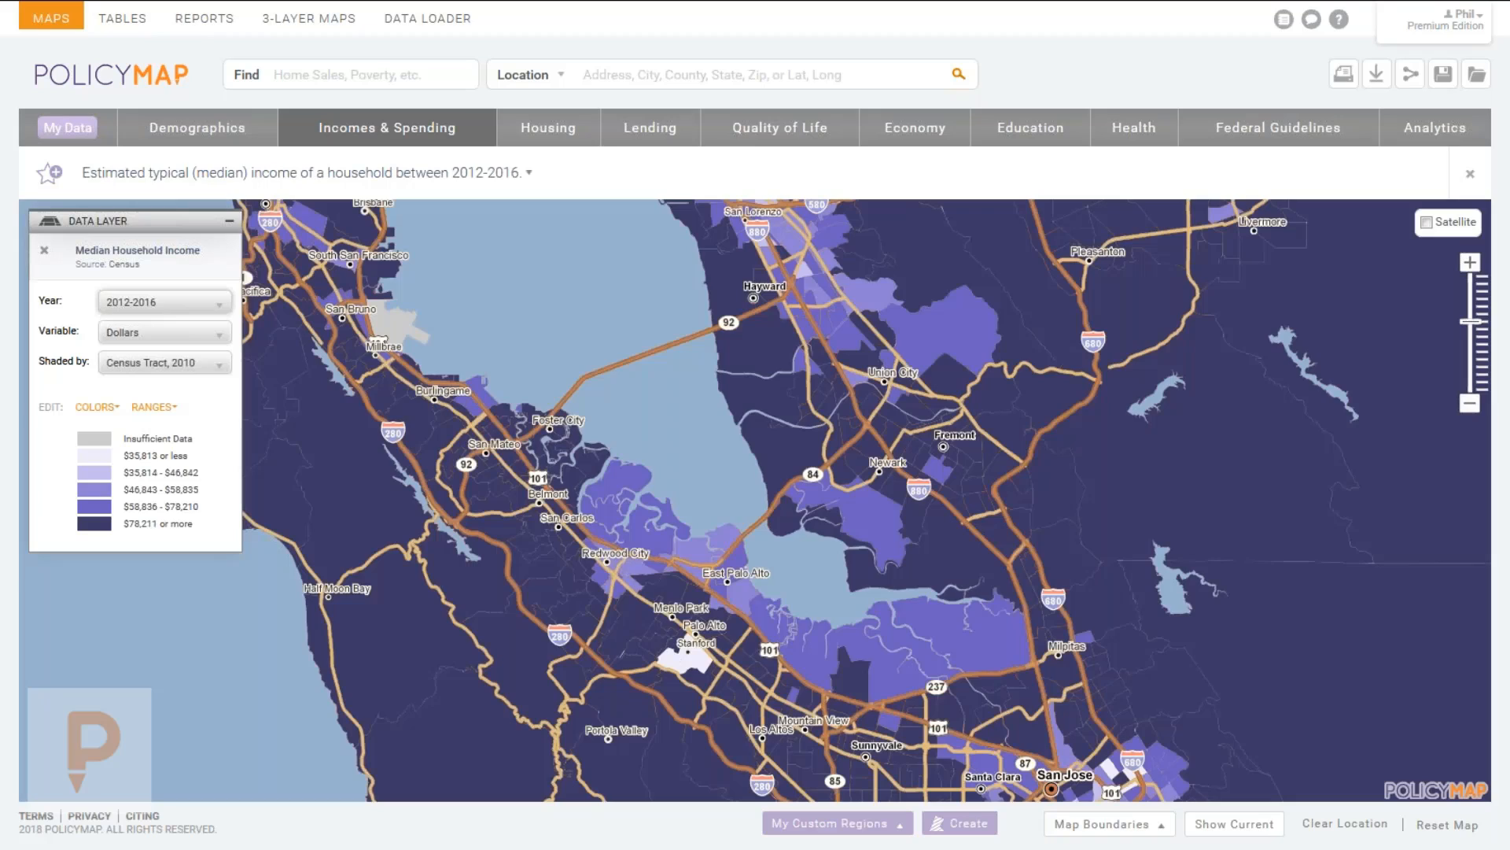
Switch the income variable to Percent change (5 years), 2007-2011 to 2012-2016.
left_click(142, 340)
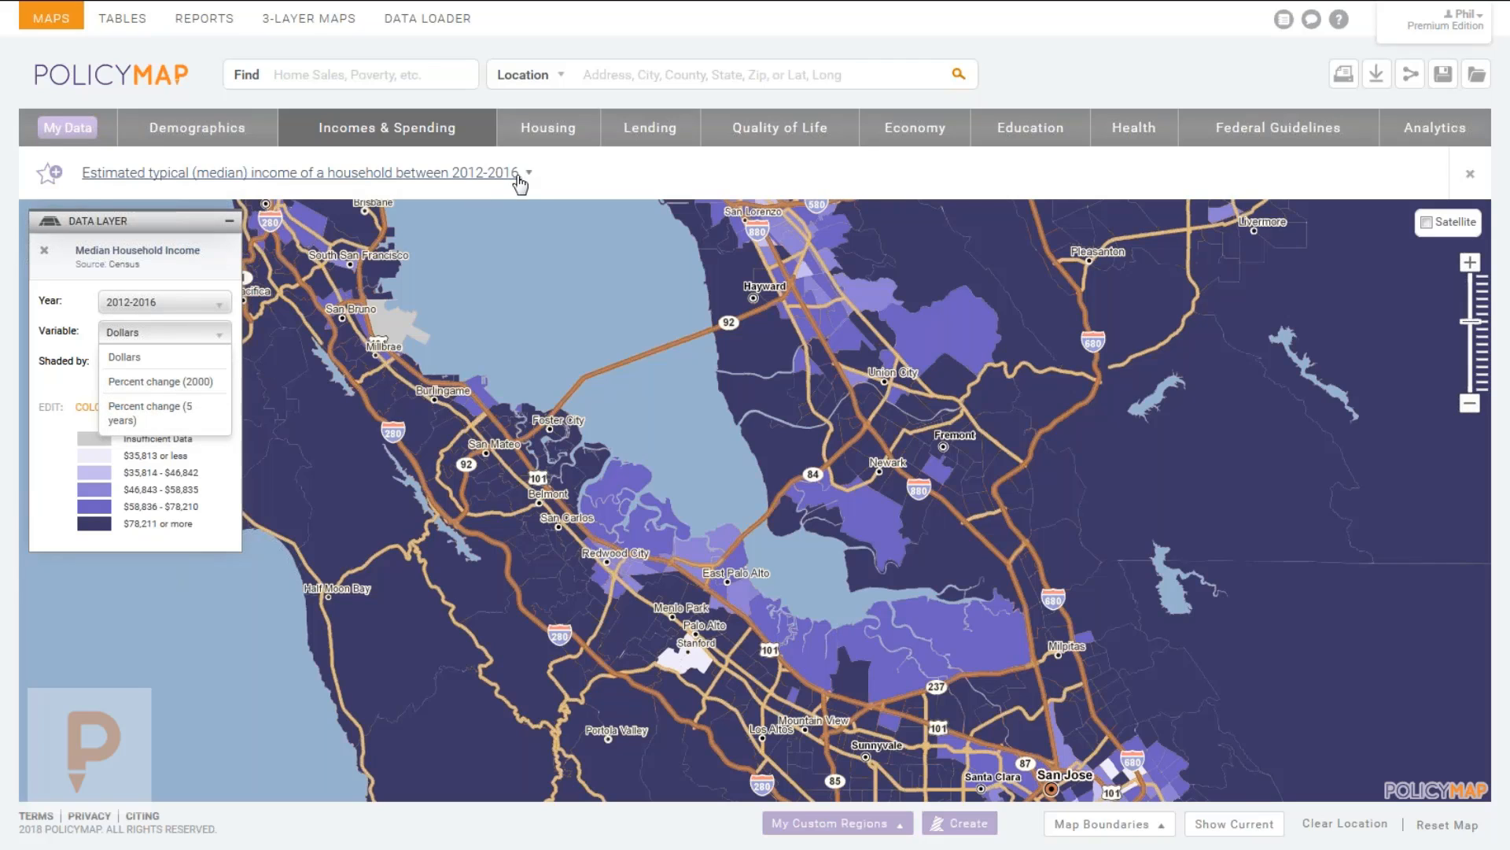
left_click(158, 417)
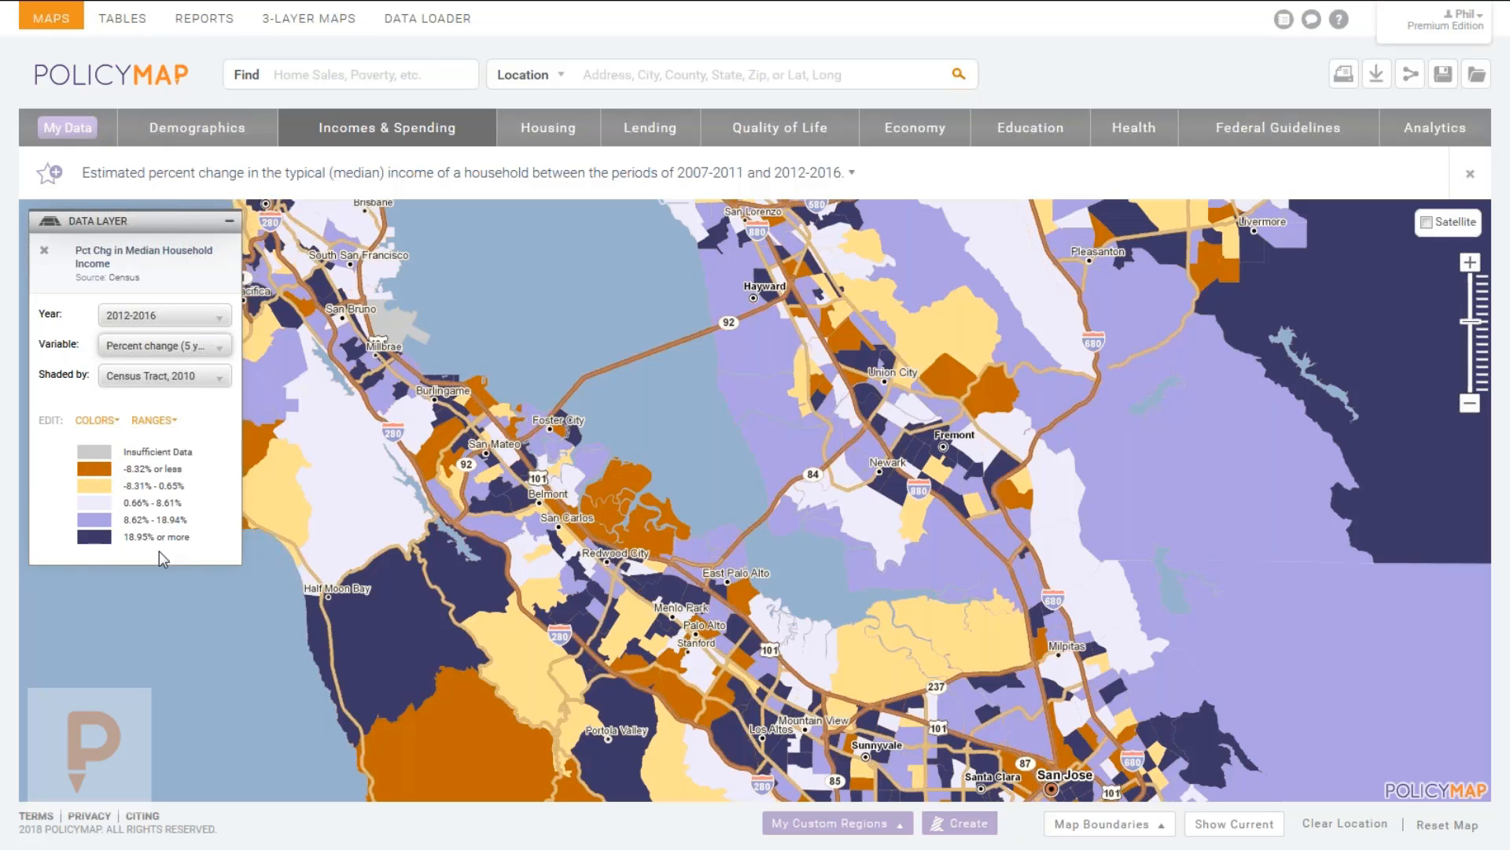
Compare income change in Menlo Park, Los Altos Hills and East Palo Alto (-8.67%) tracts.
left_click(652, 586)
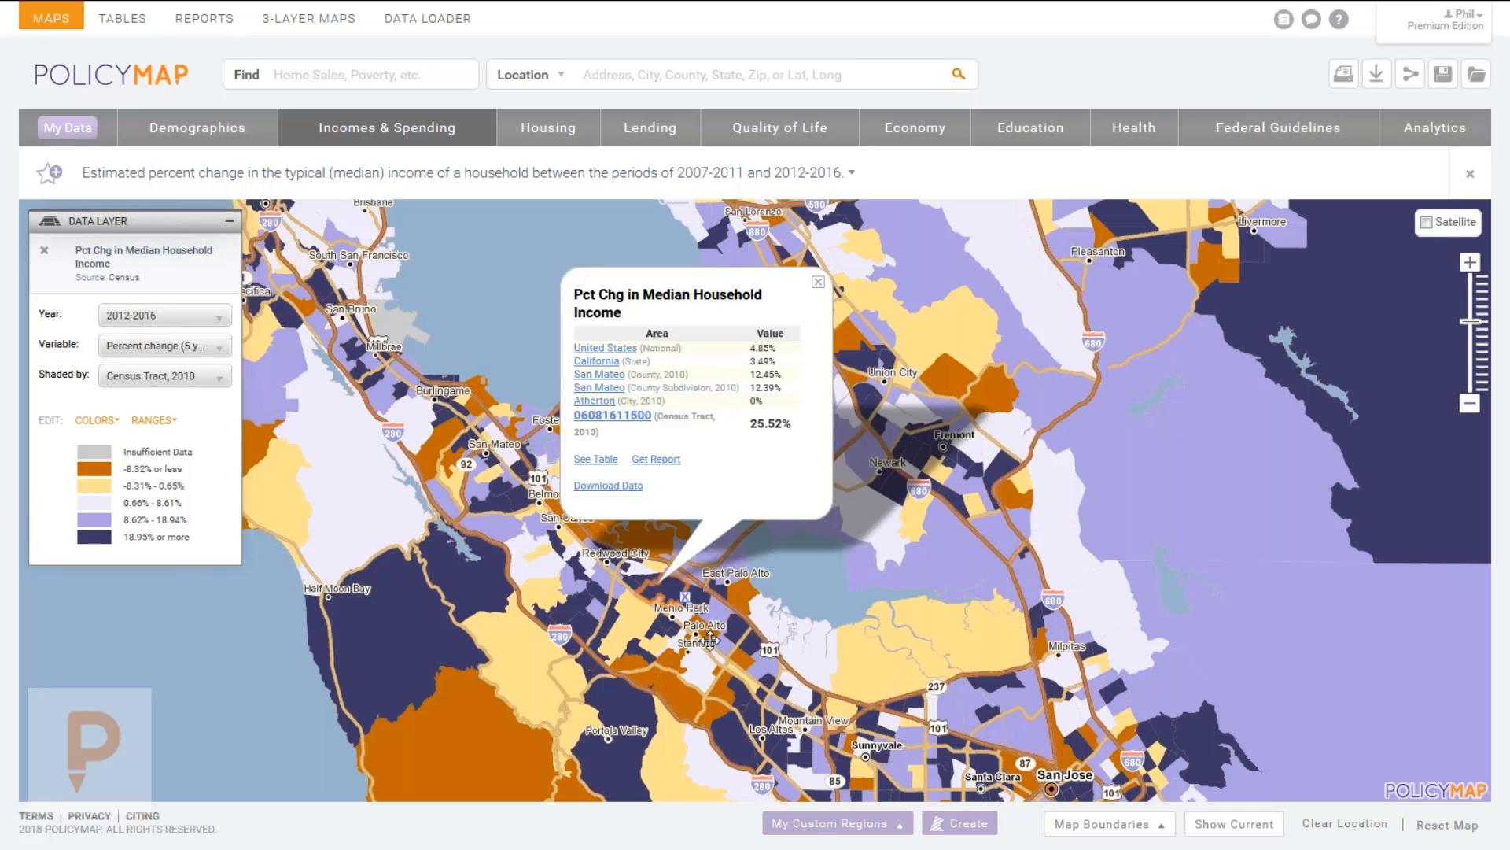
left_click(660, 615)
left_click(747, 724)
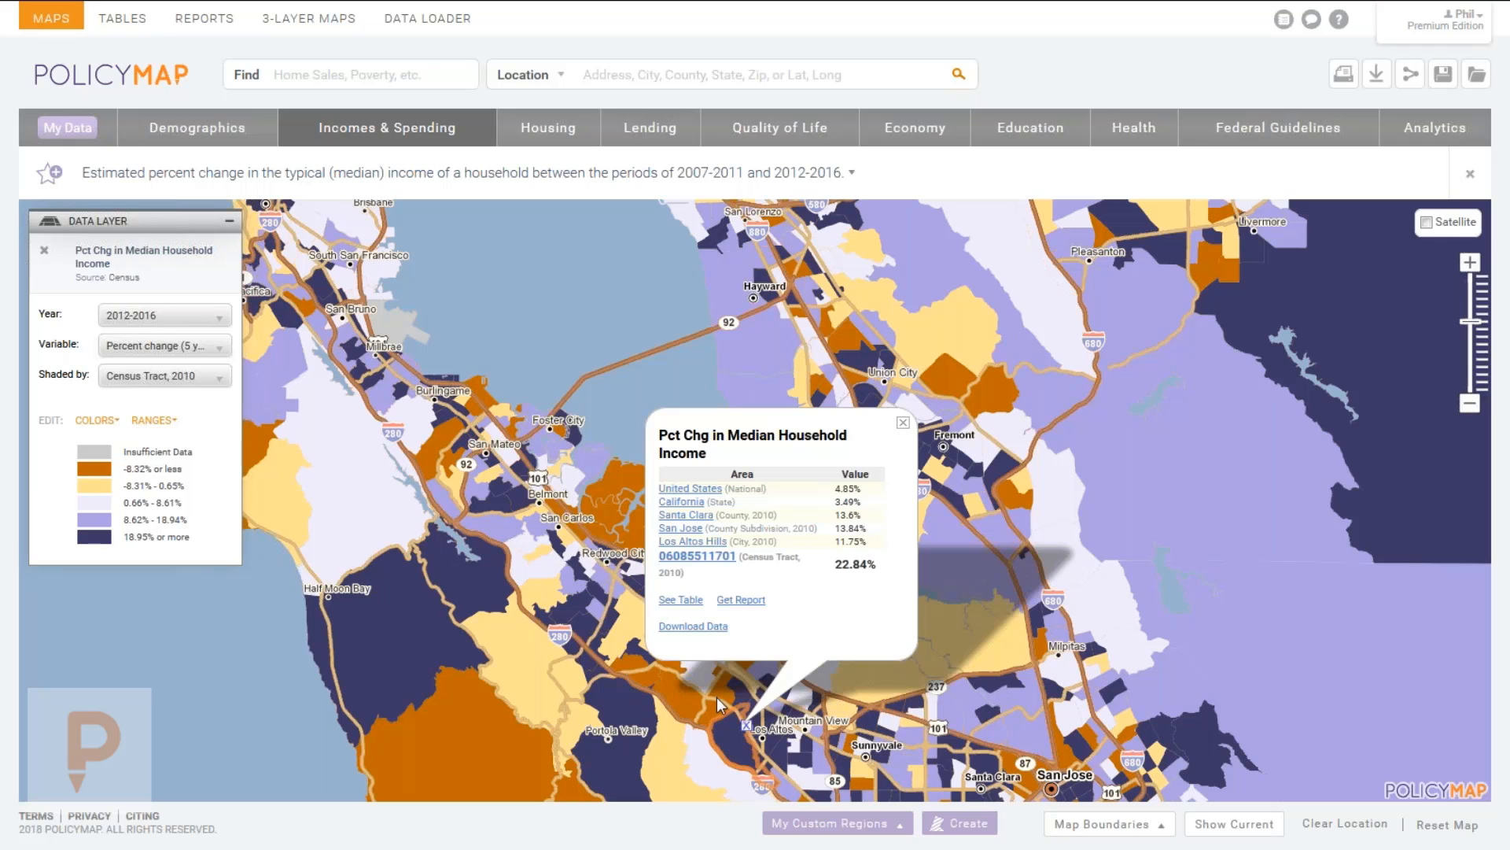
left_click_drag(687, 714, 687, 720)
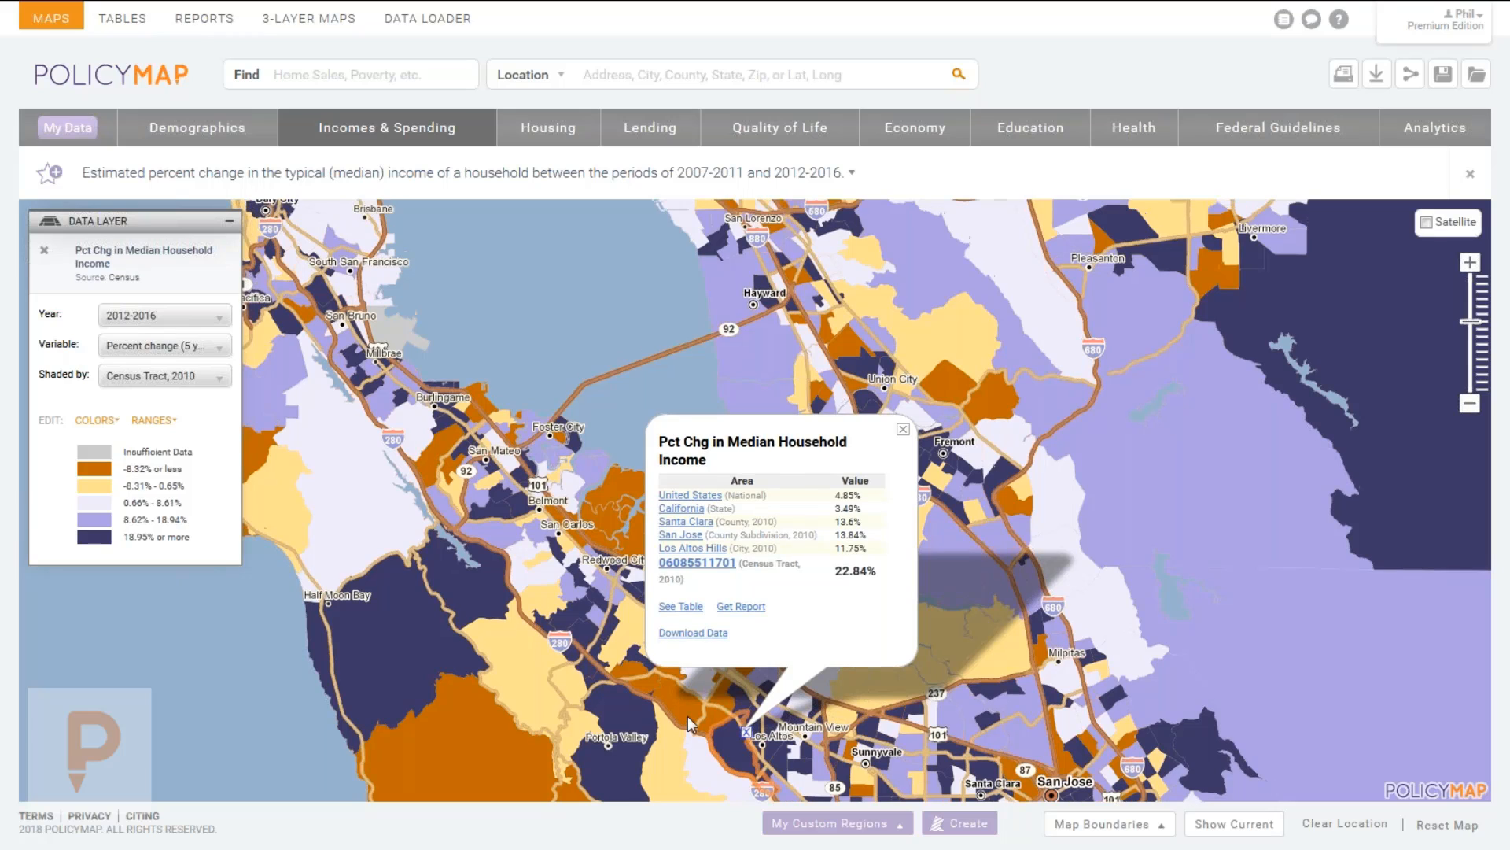
left_click(438, 443)
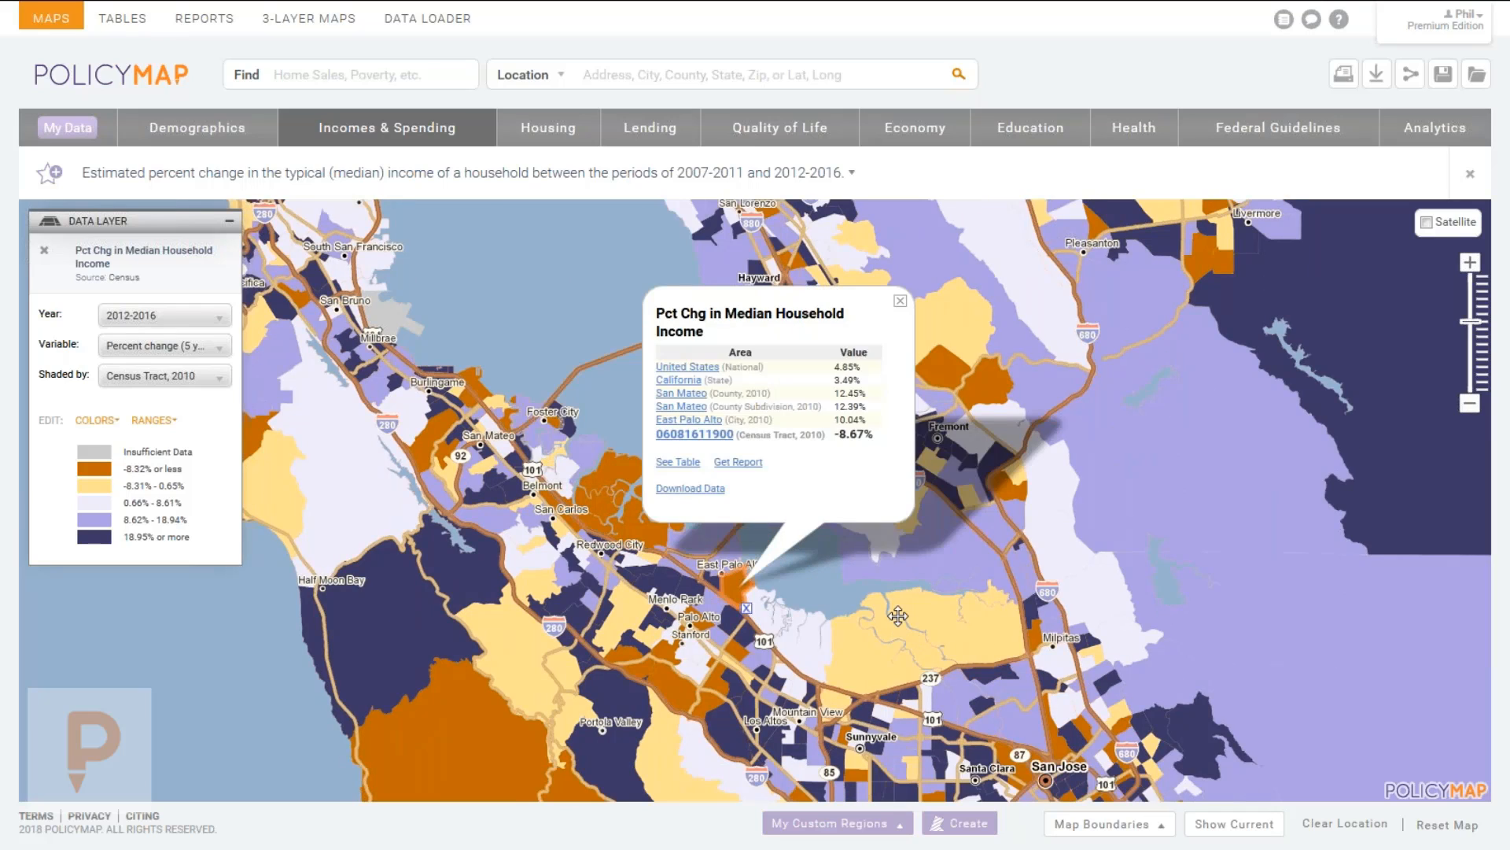
left_click(122, 355)
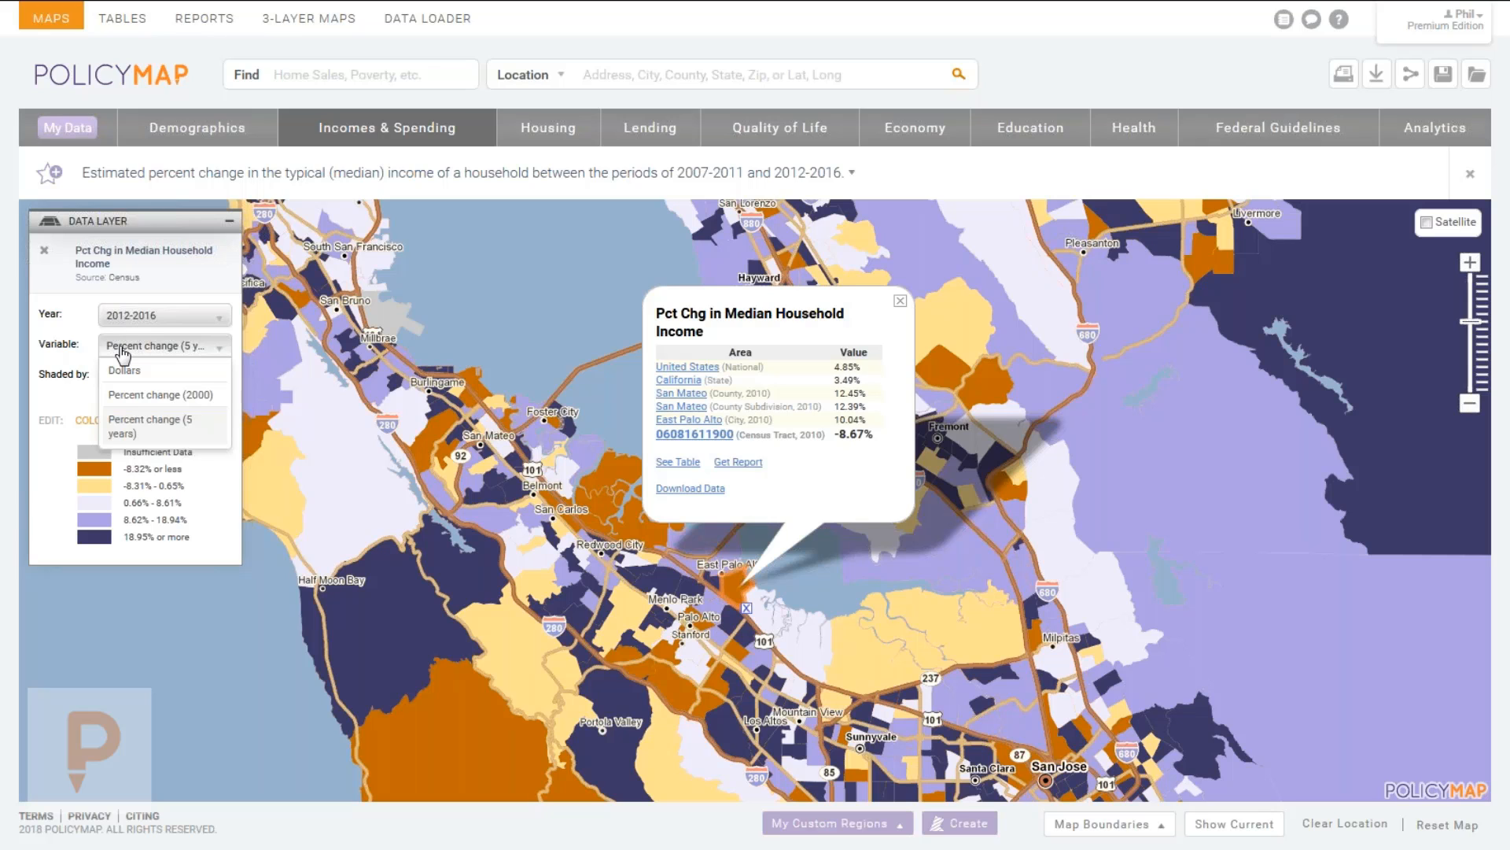
Return to median income in dollars and pan north to San Francisco, Oakland and Hayward.
left_click(122, 370)
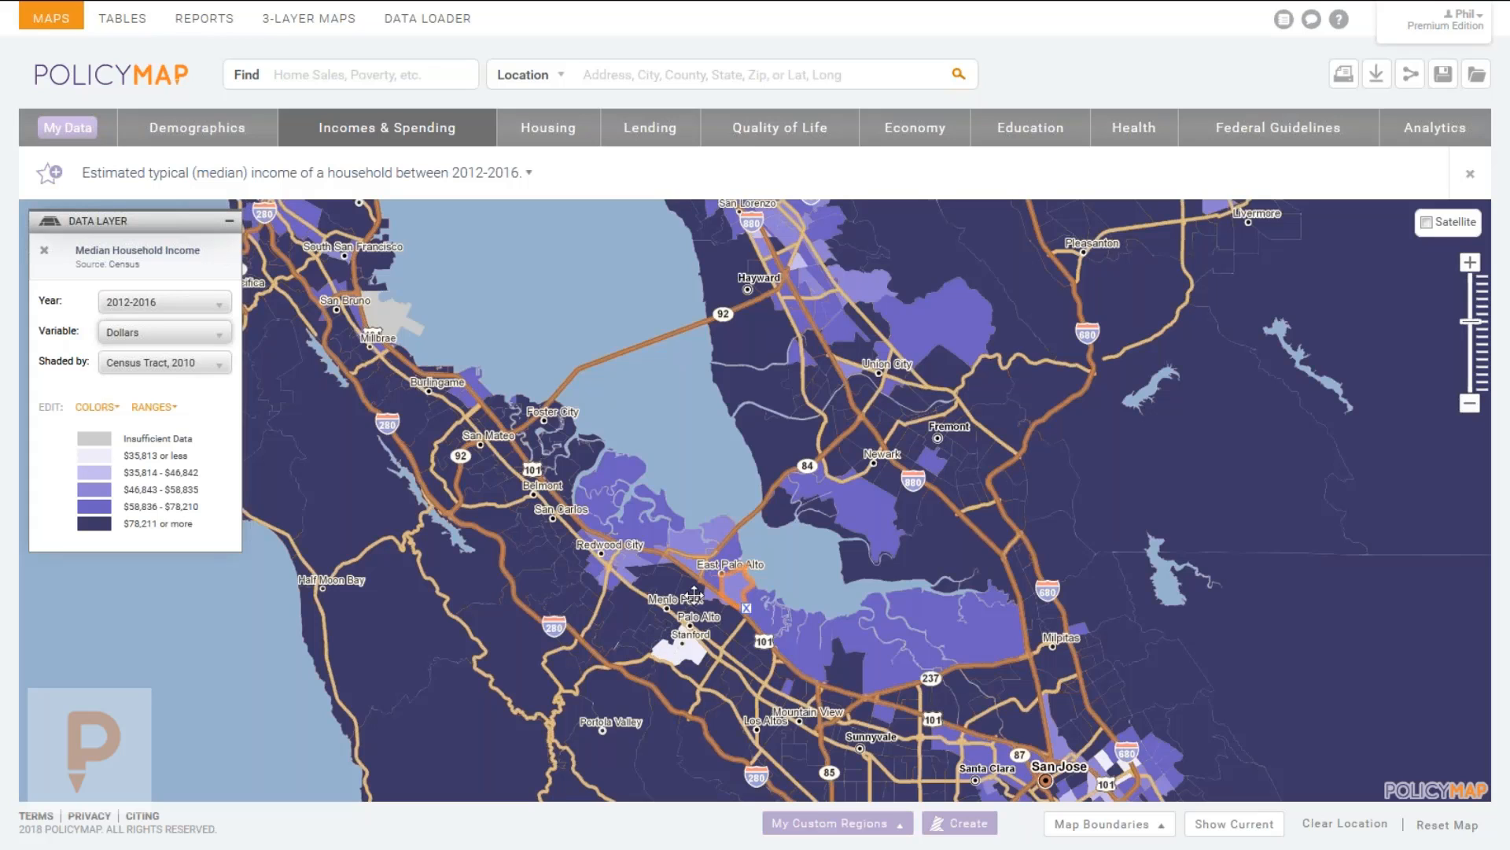
left_click_drag(694, 593, 772, 569)
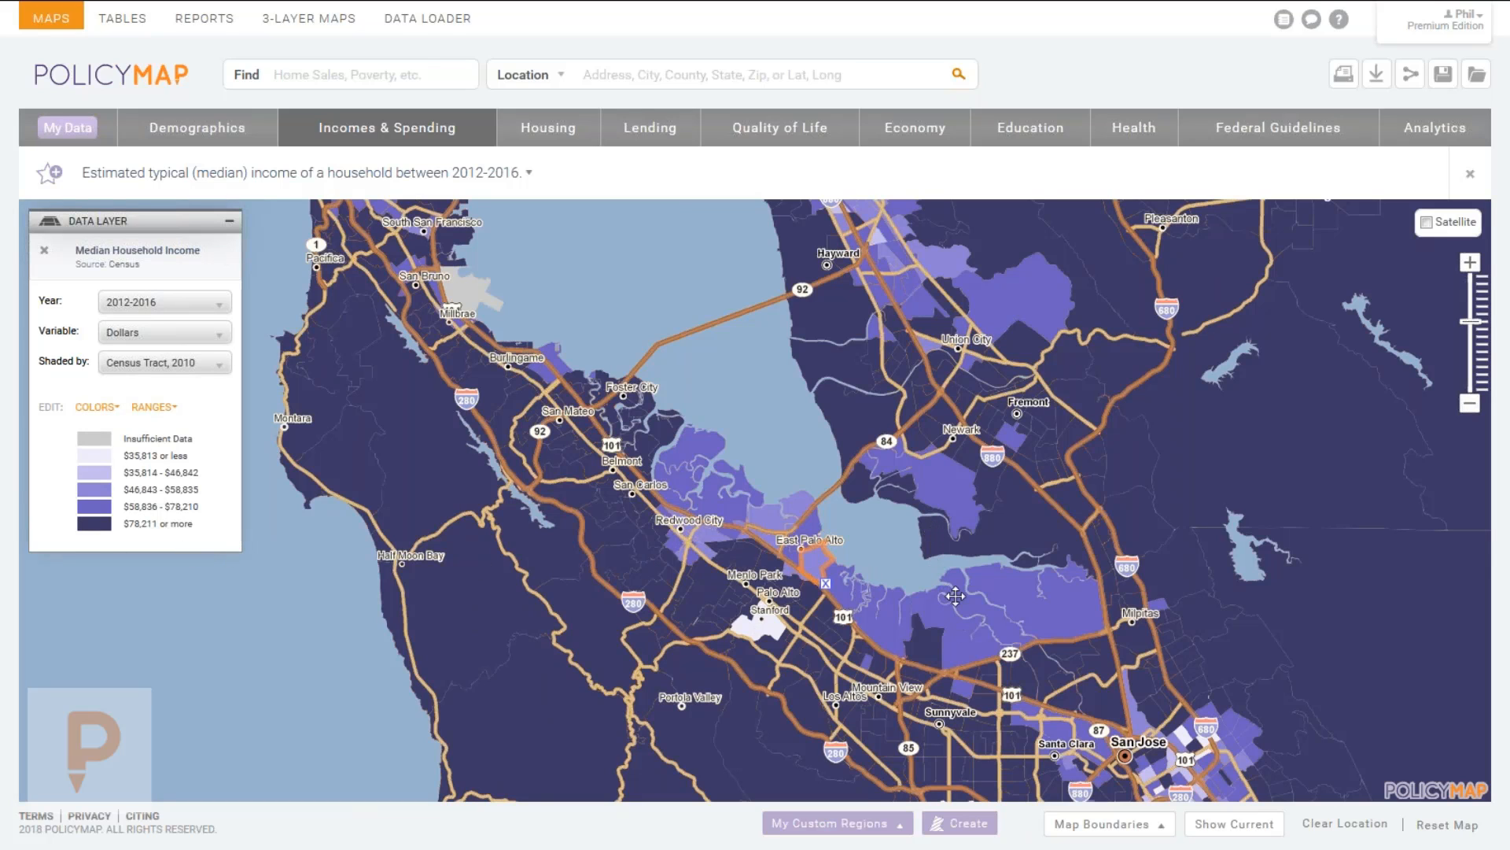
left_click_drag(760, 491, 809, 678)
left_click_drag(775, 557, 775, 594)
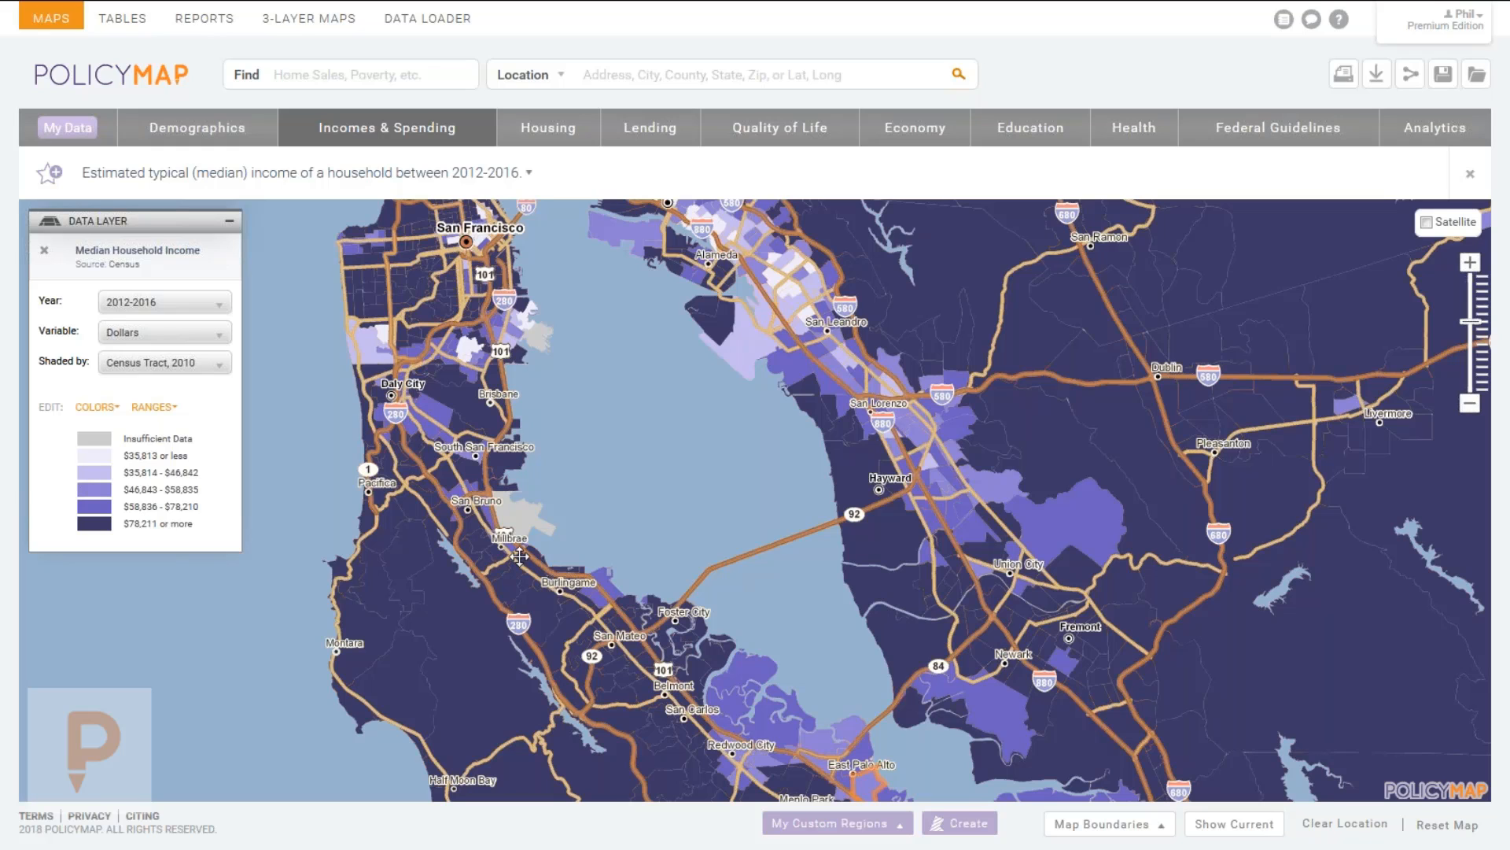
left_click_drag(767, 507, 708, 517)
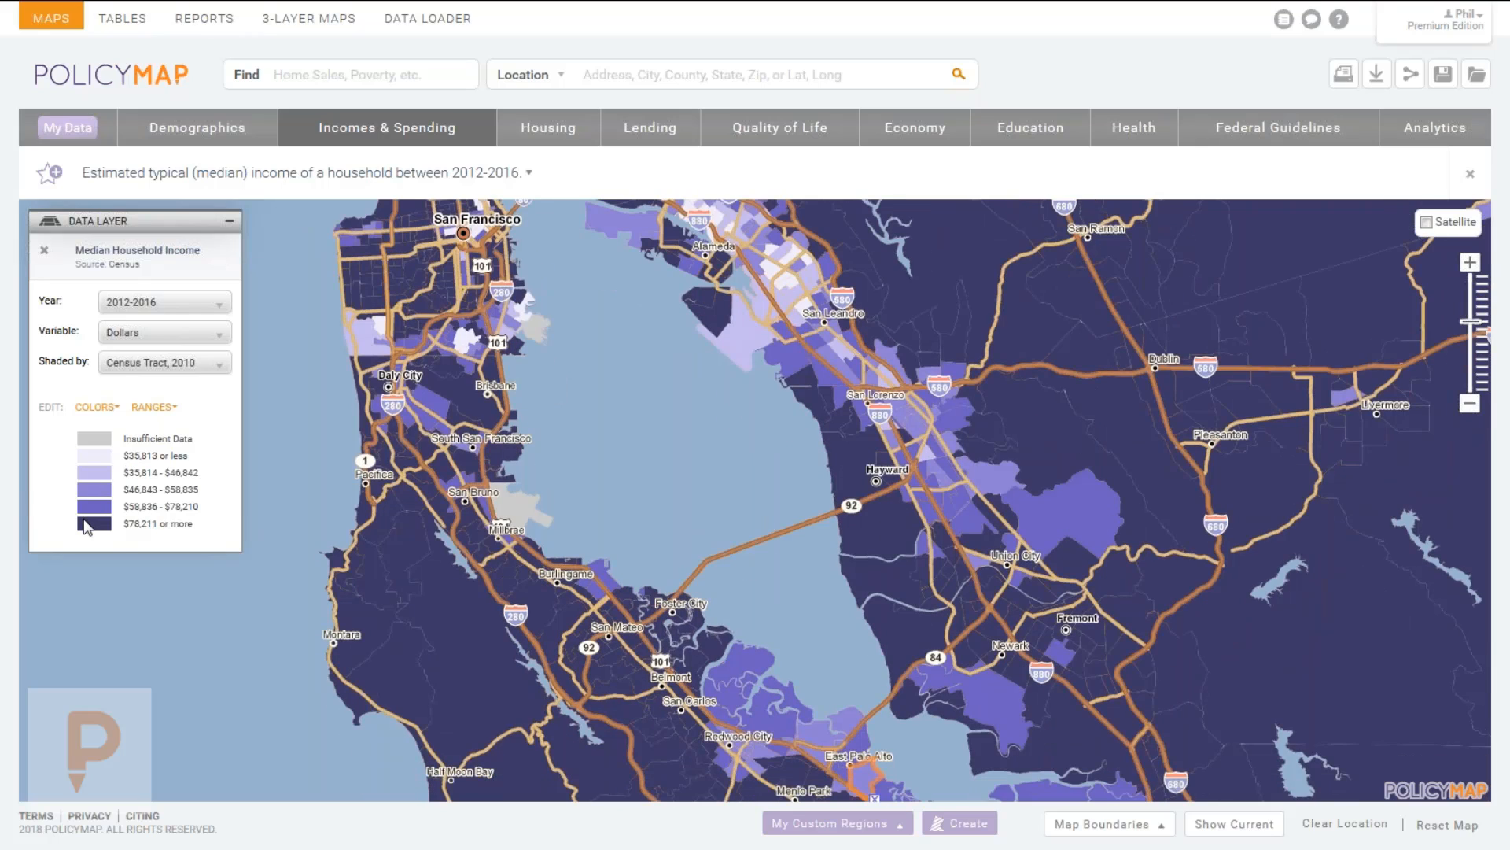
Open the income range editor and keep the classification at 5 ranges.
left_click(144, 415)
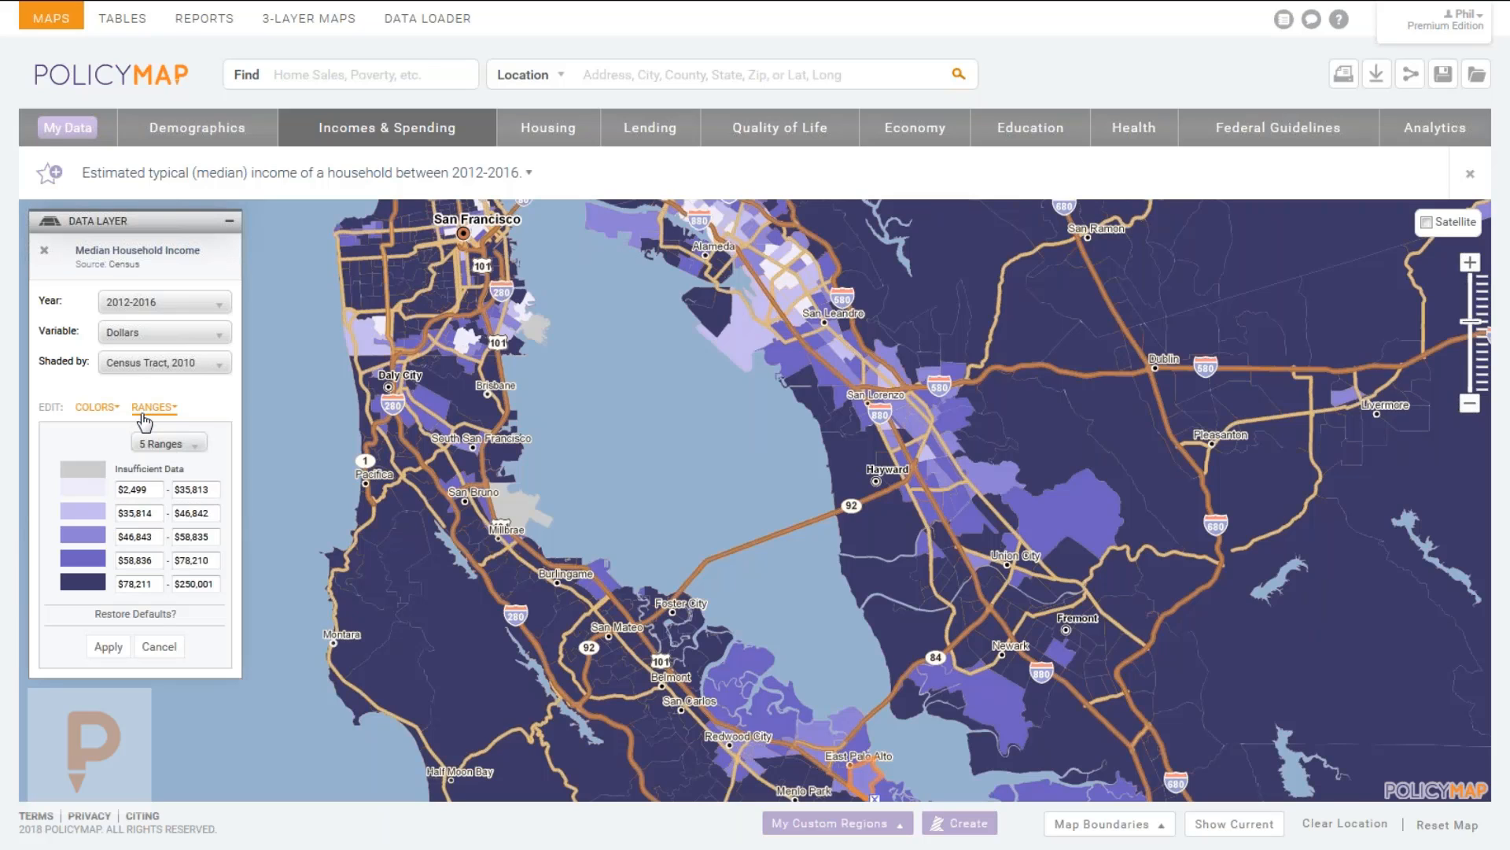
left_click(197, 513)
left_click(166, 444)
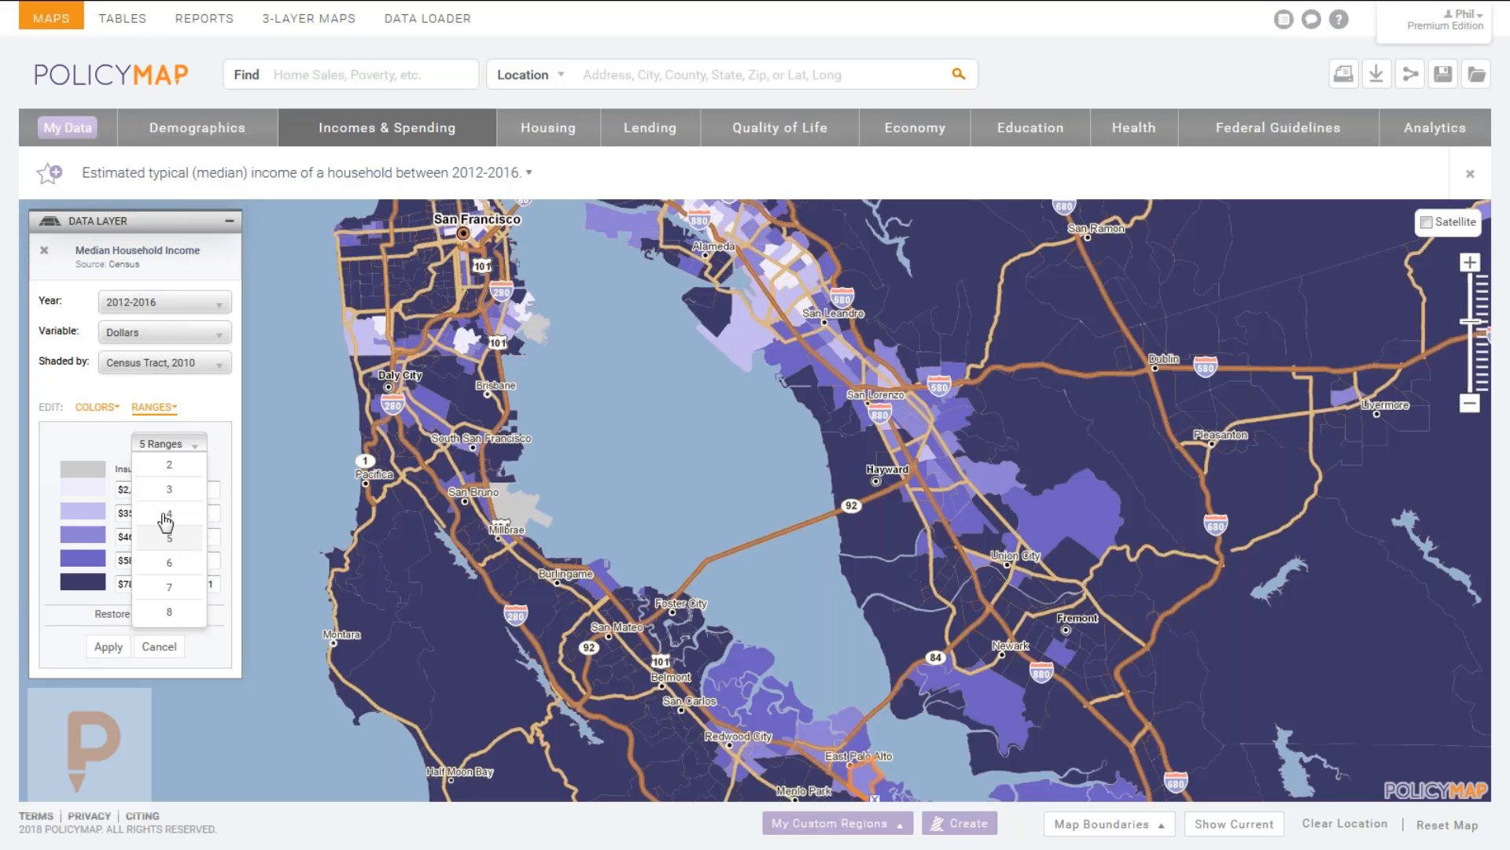
left_click(169, 489)
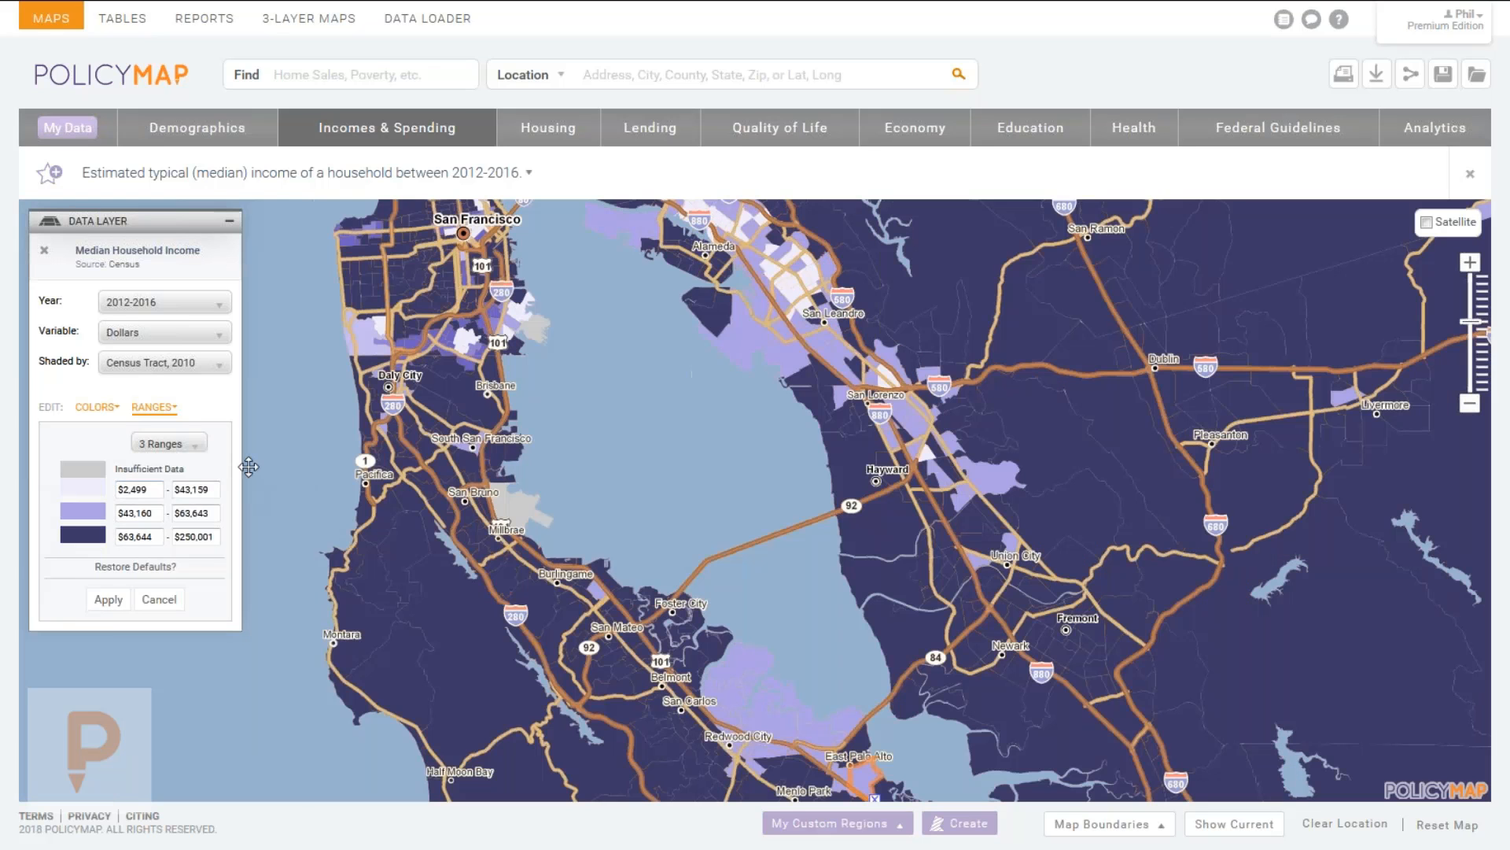
left_click(167, 444)
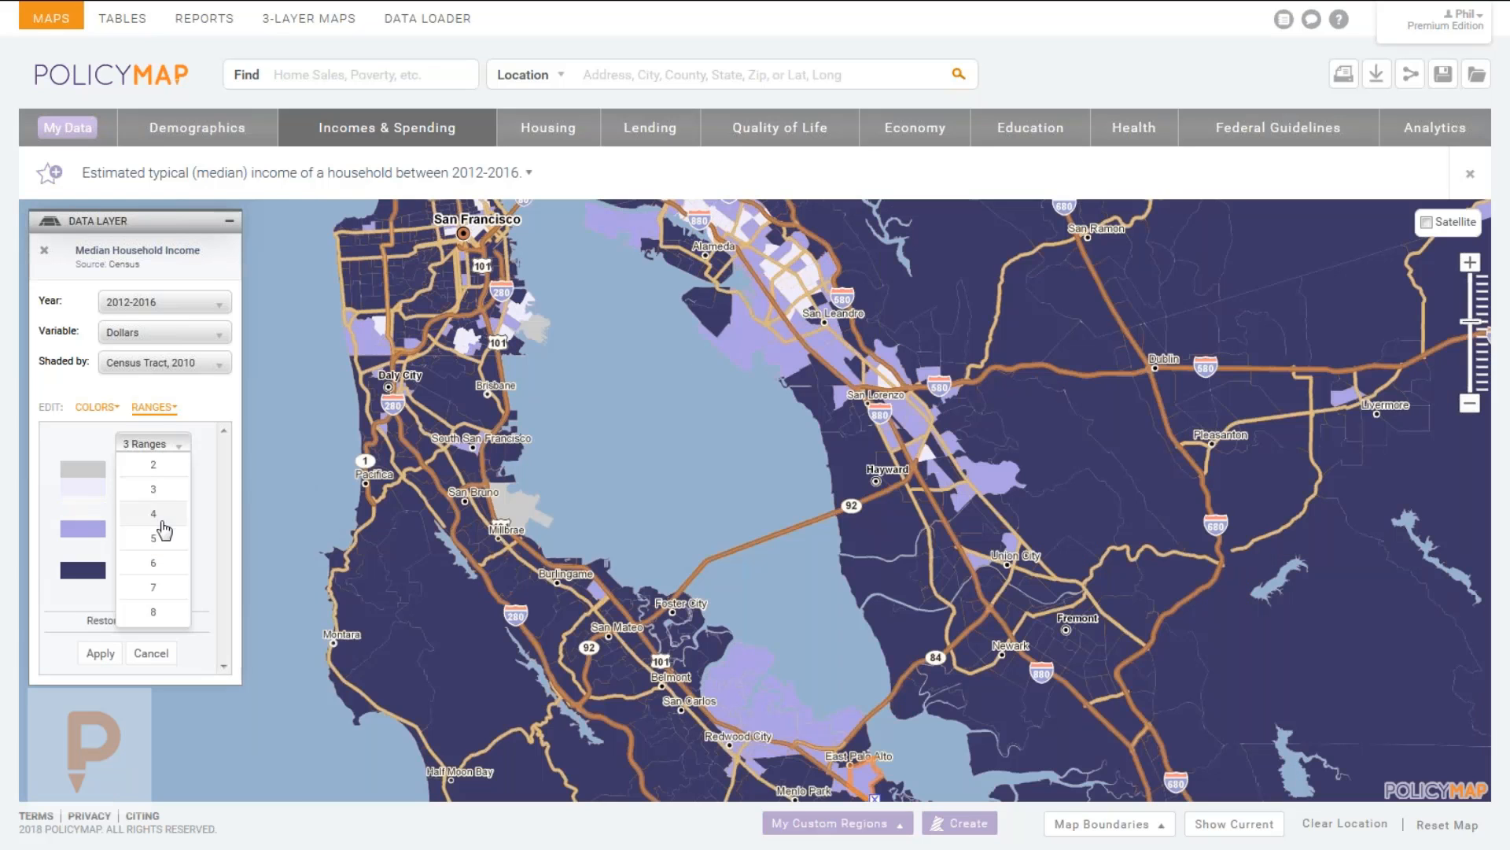
left_click(164, 519)
Apply upper bounds of $60,000, $100,000, $175,000 and $225,000 to the ranges.
left_click_drag(174, 490, 119, 490)
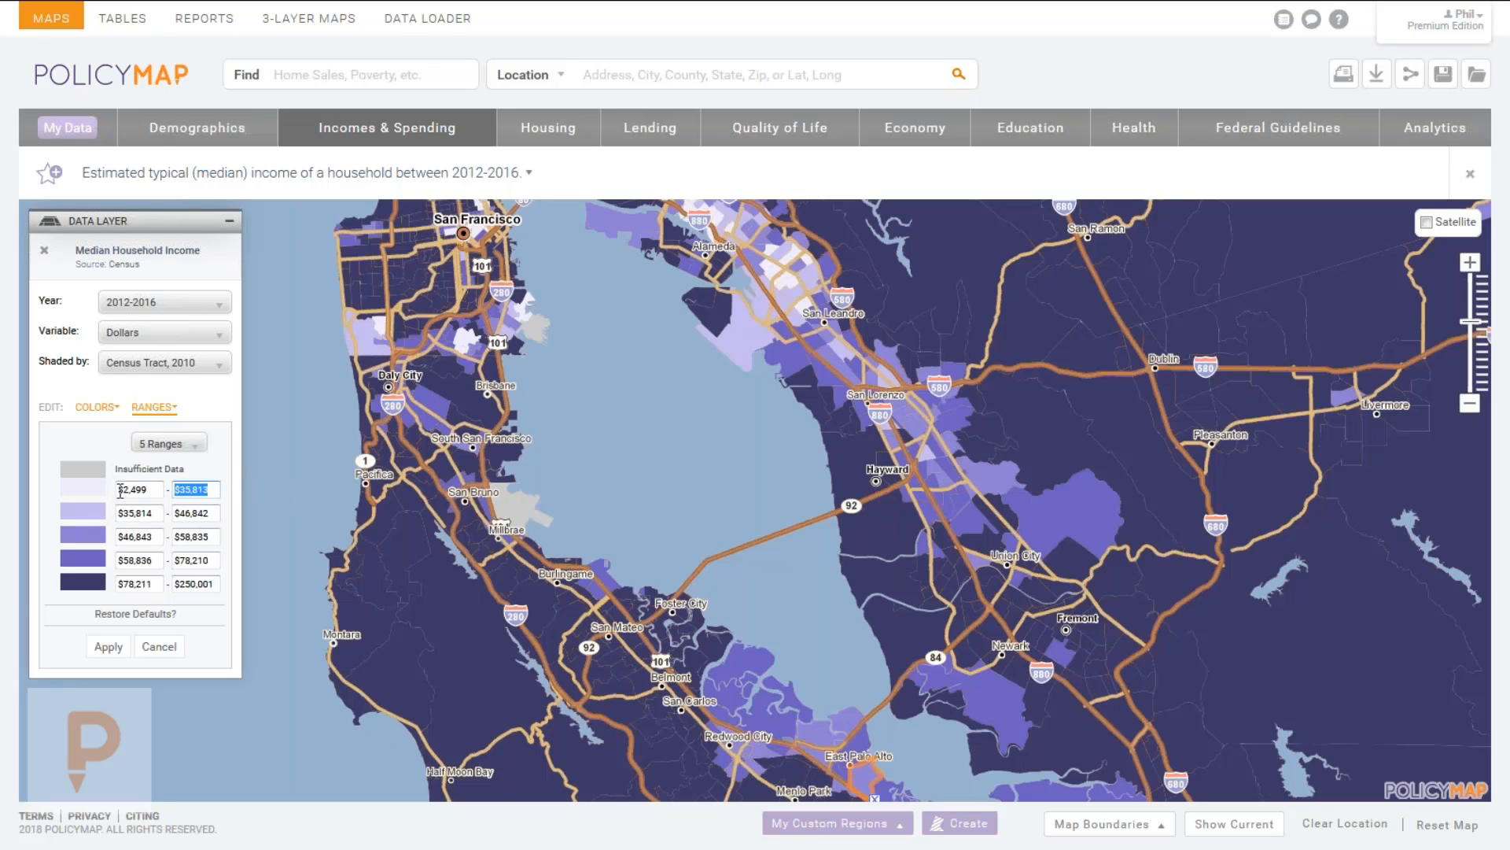
type("600000")
key("Tab")
key("Tab")
type("1000")
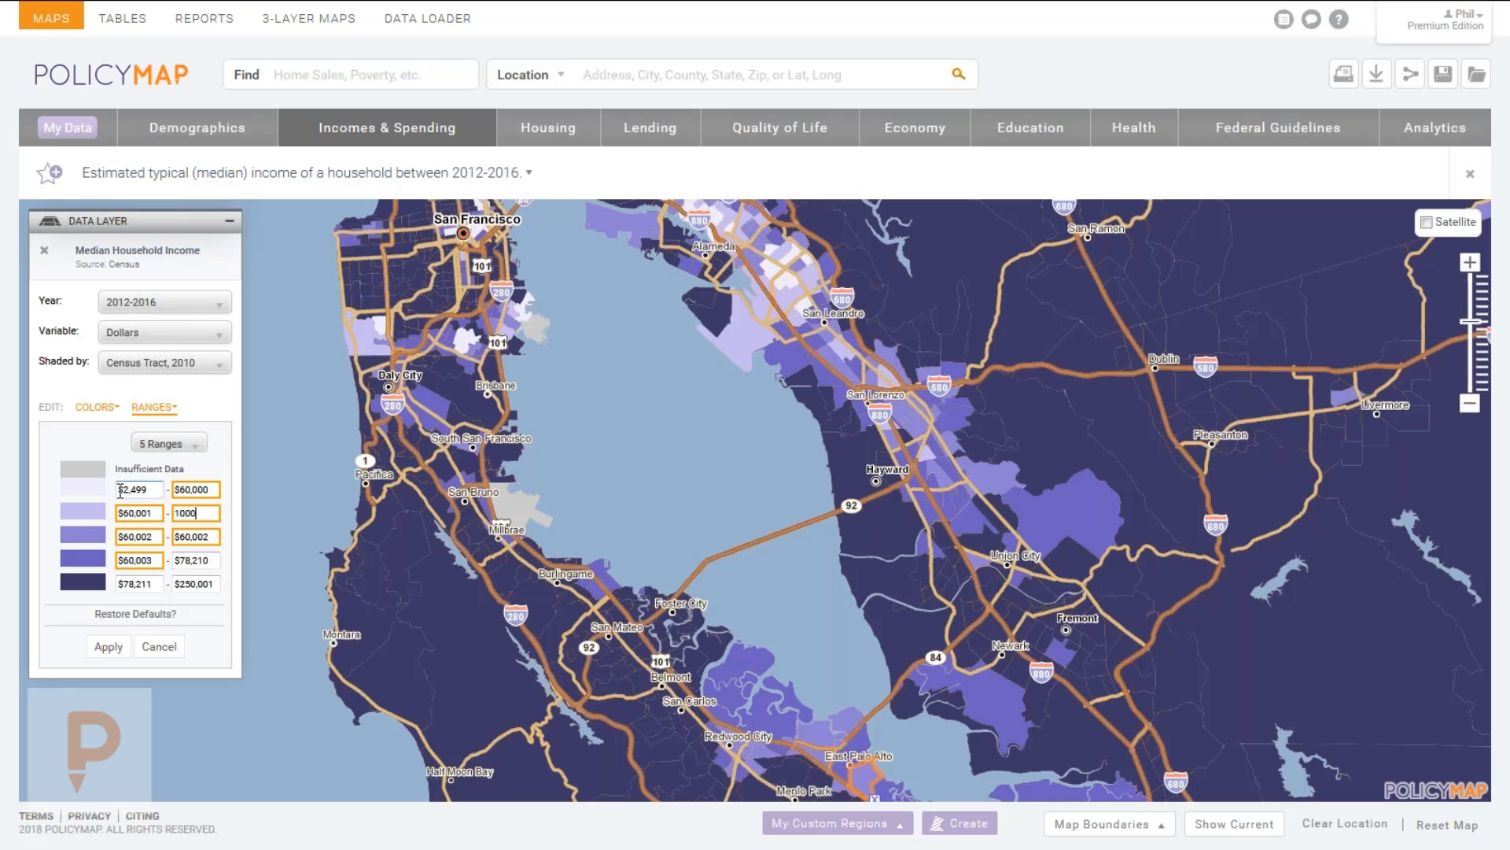
type("00")
key("BackSpace")
key("Tab")
key("shift+Tab")
key("shift+Tab")
key("shift+Tab")
type("6")
type("0,000")
key("Tab")
type("100,000")
key("Tab")
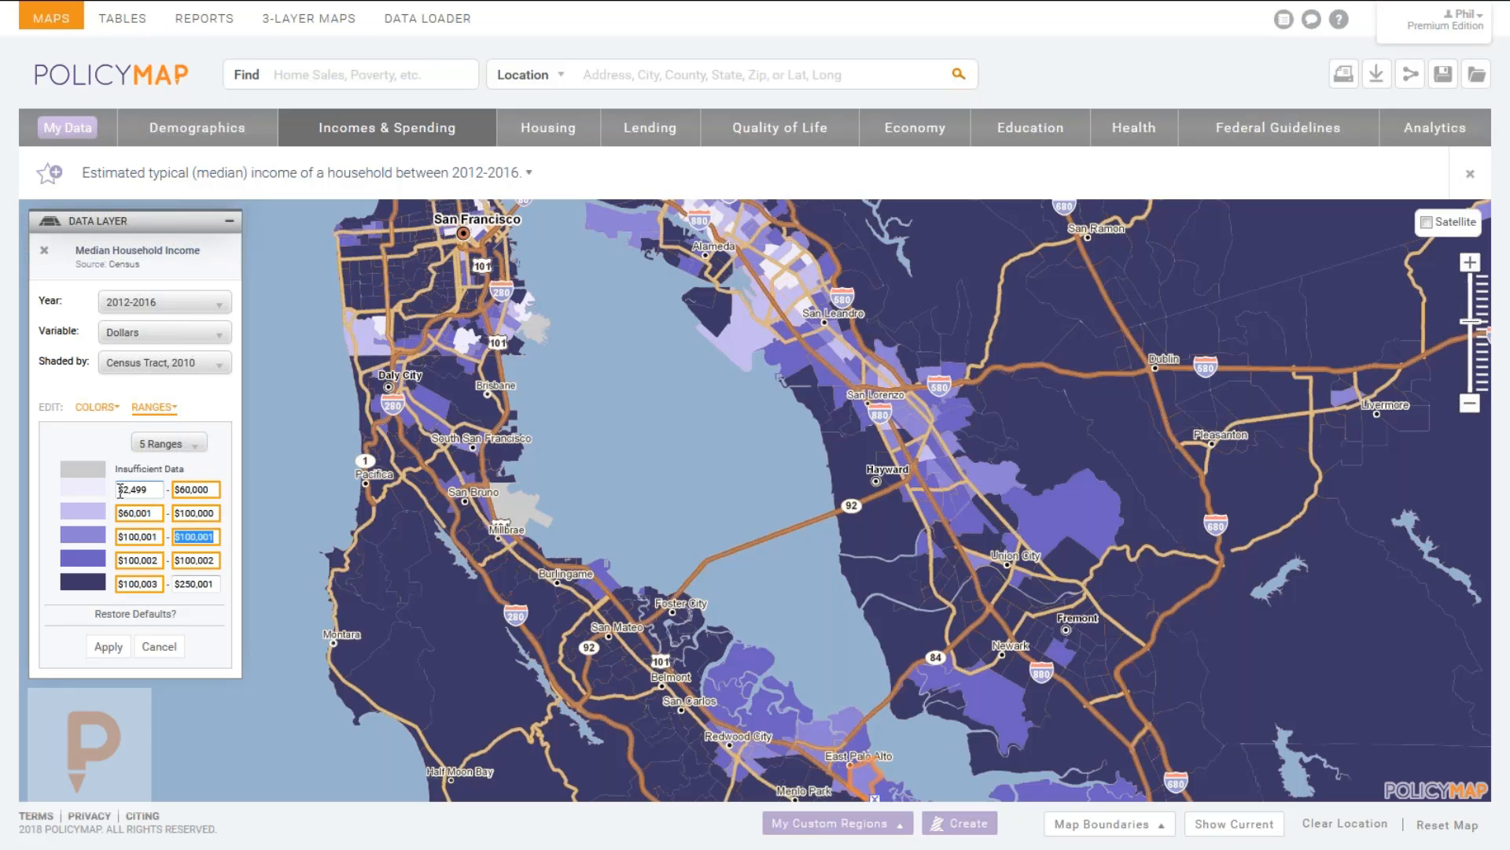
type("1")
type("75,")
type("000")
key("Tab")
type("225,000")
key("Tab")
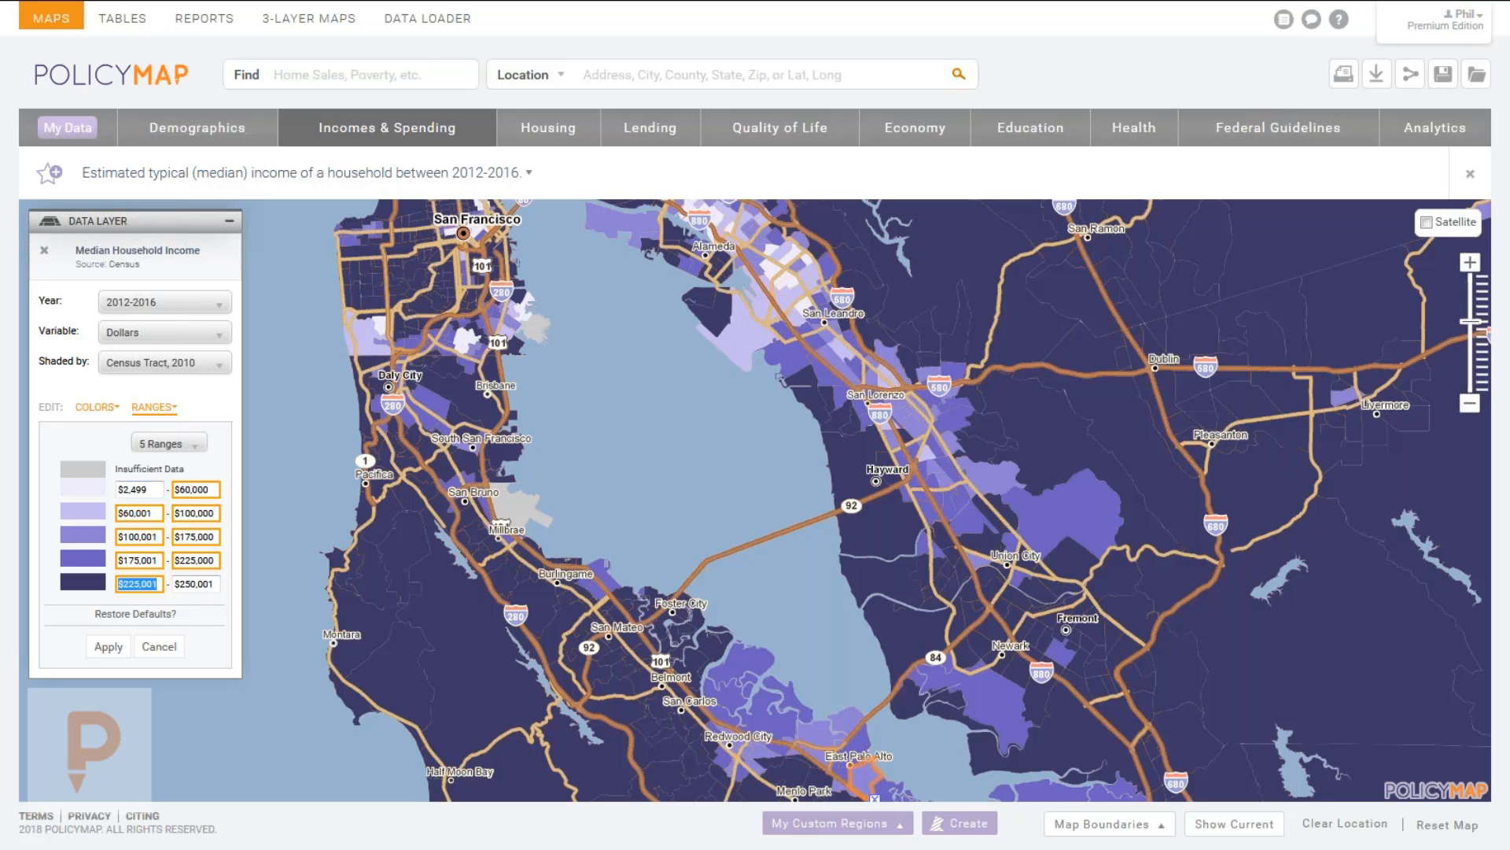
left_click(108, 646)
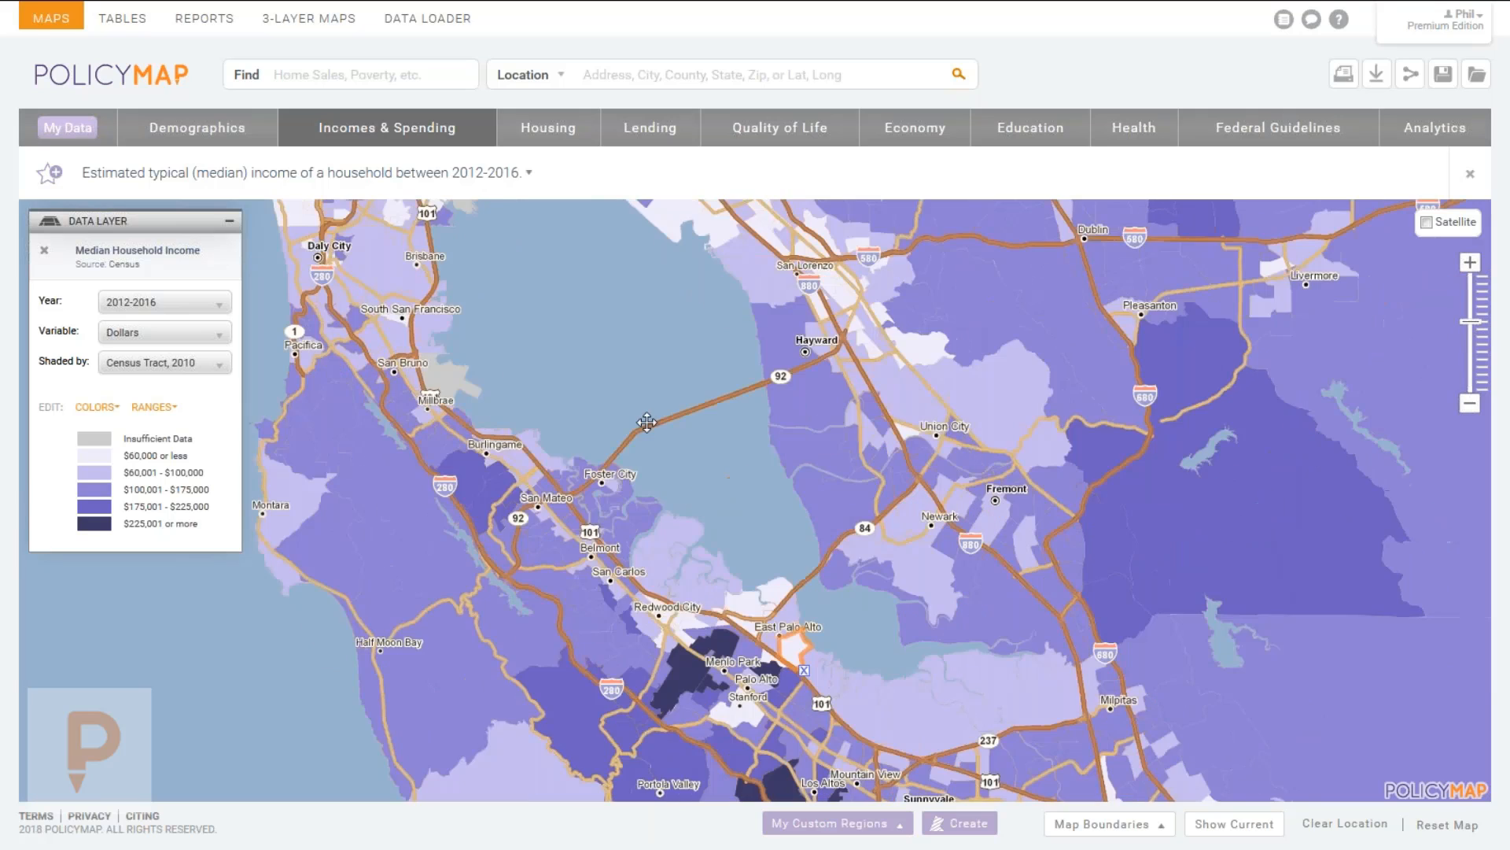
Pan the reclassified map toward the dark high-income Los Altos Hills tracts.
left_click_drag(661, 452, 683, 620)
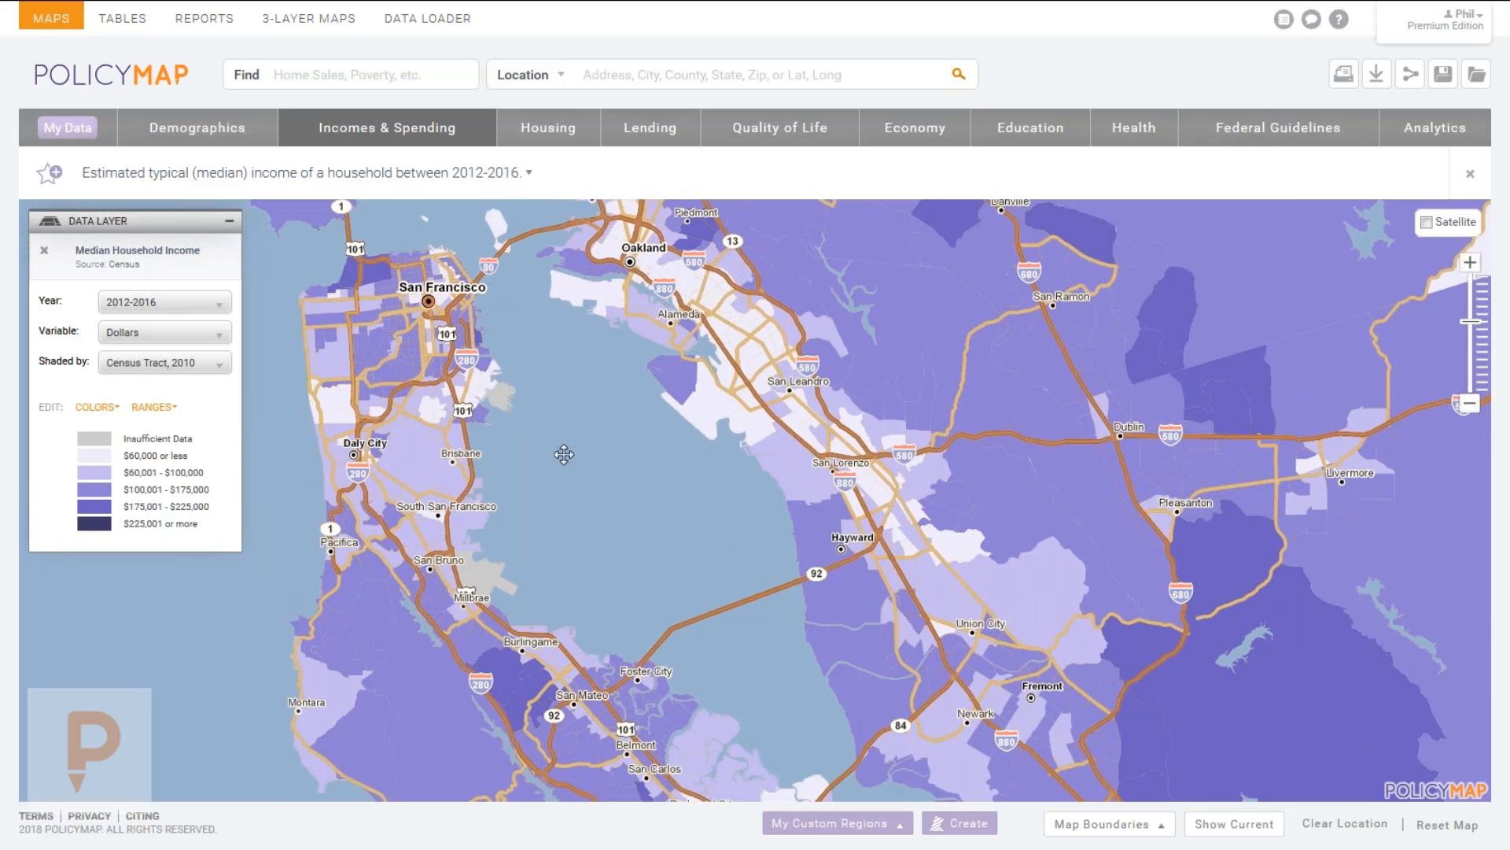
left_click_drag(743, 583, 684, 451)
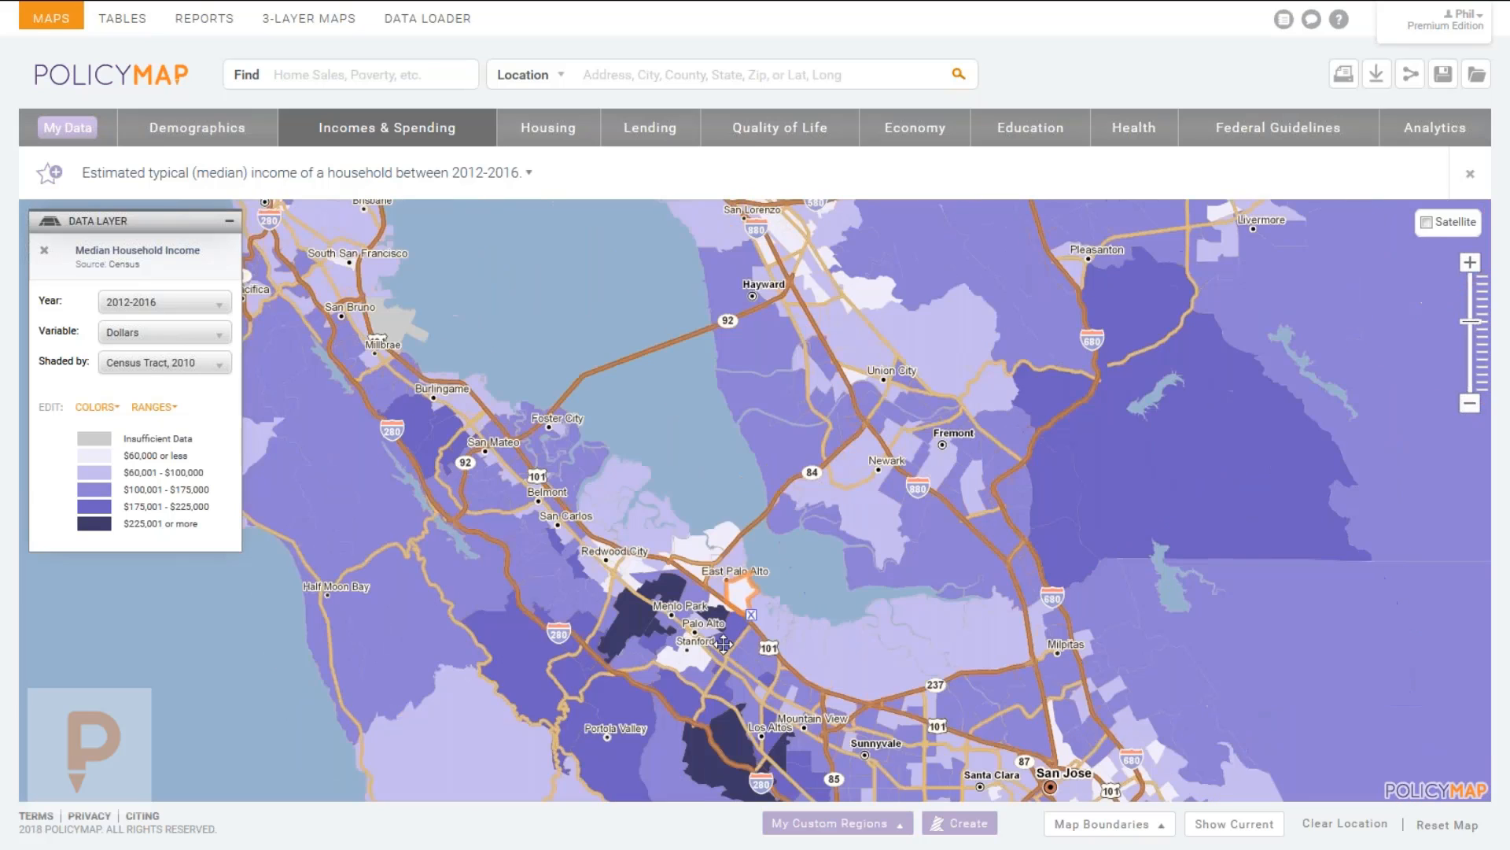
left_click_drag(724, 644, 655, 463)
left_click(681, 561)
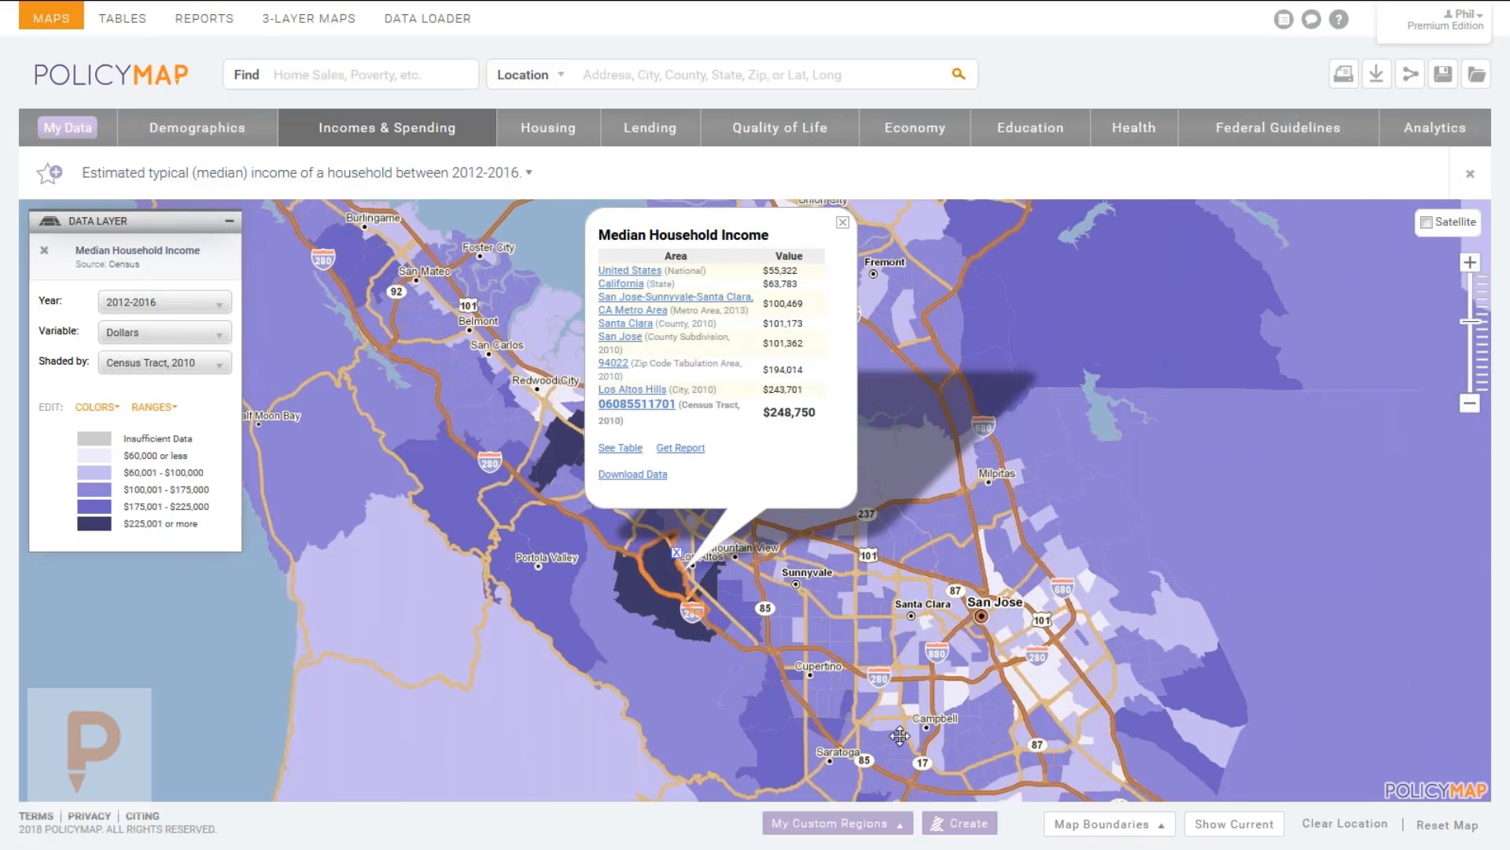
left_click(573, 431)
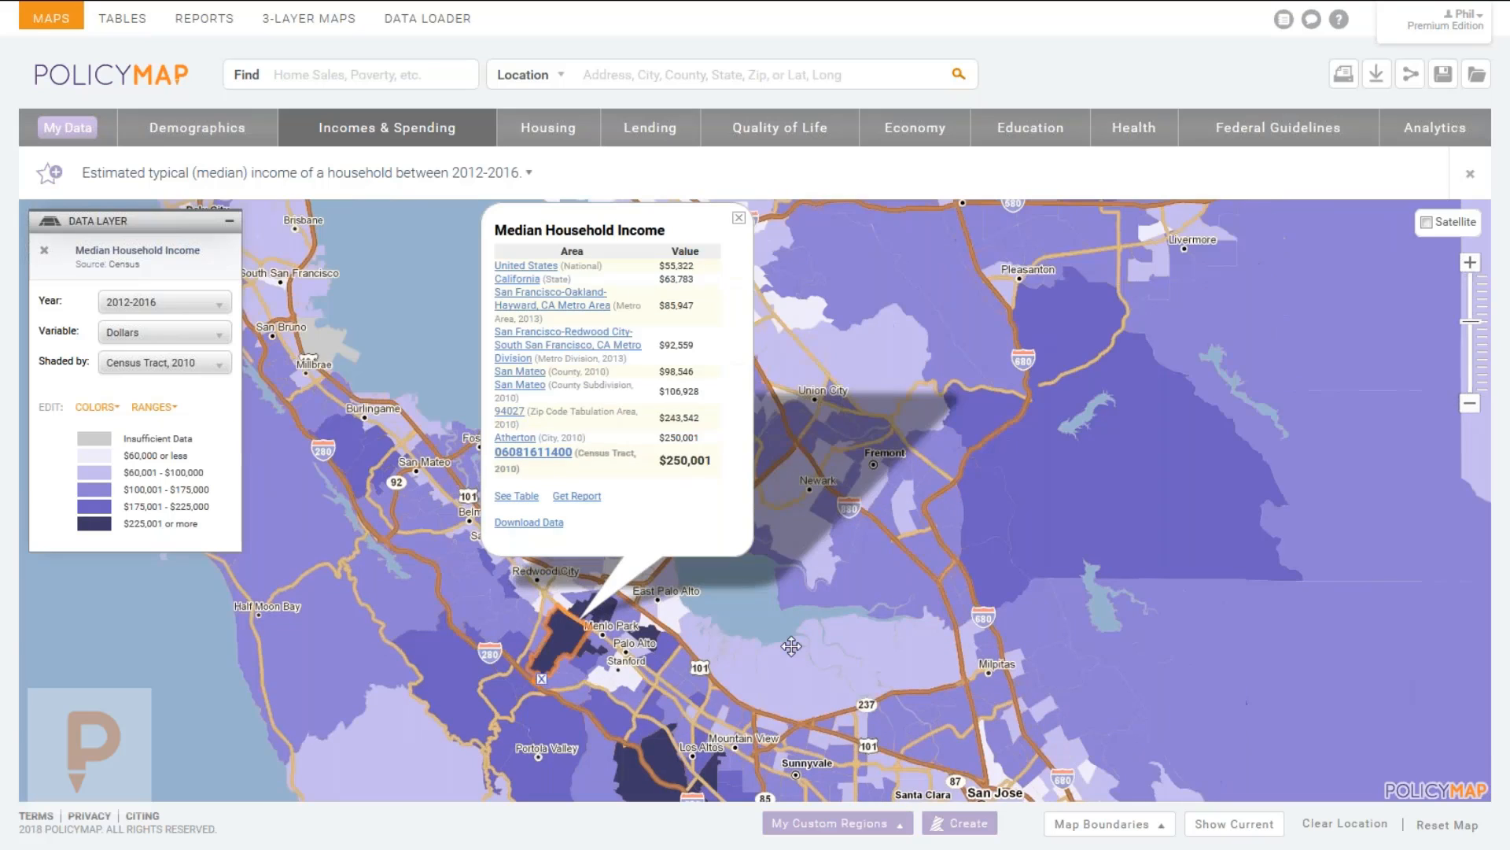
left_click(739, 219)
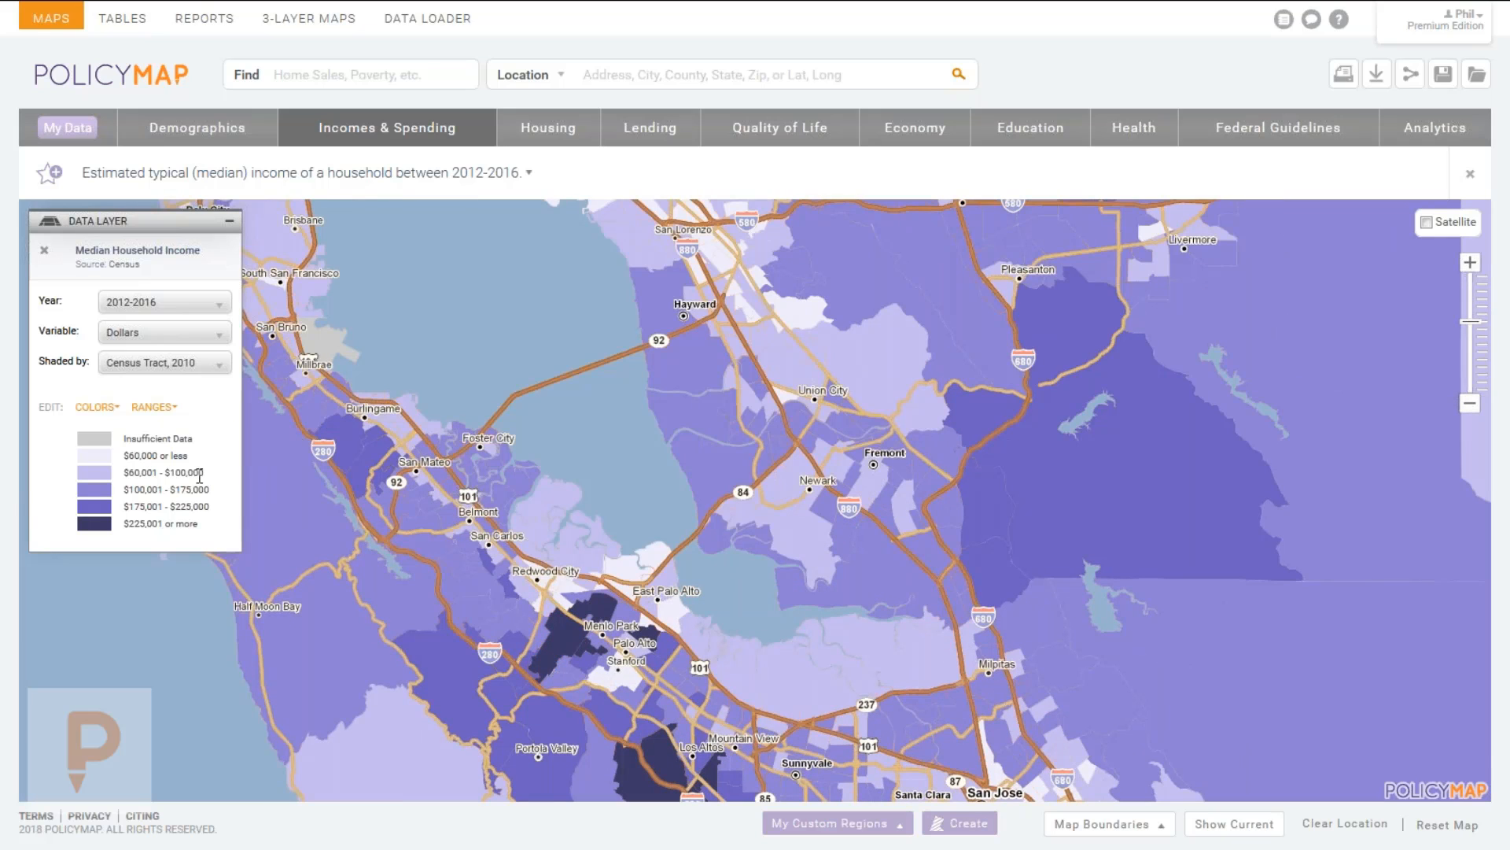
left_click_drag(654, 550, 677, 482)
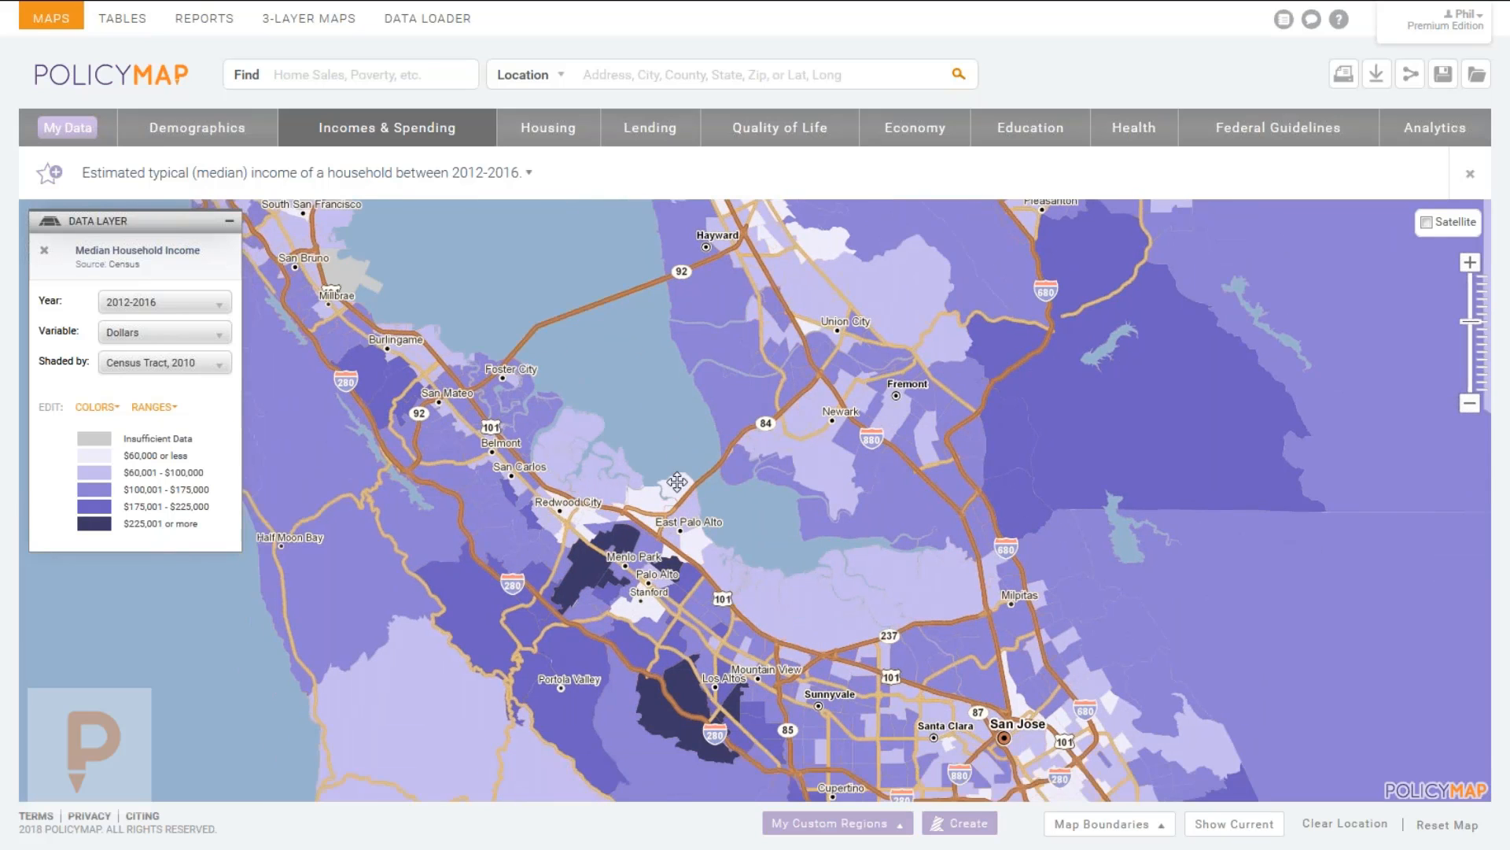
left_click(682, 501)
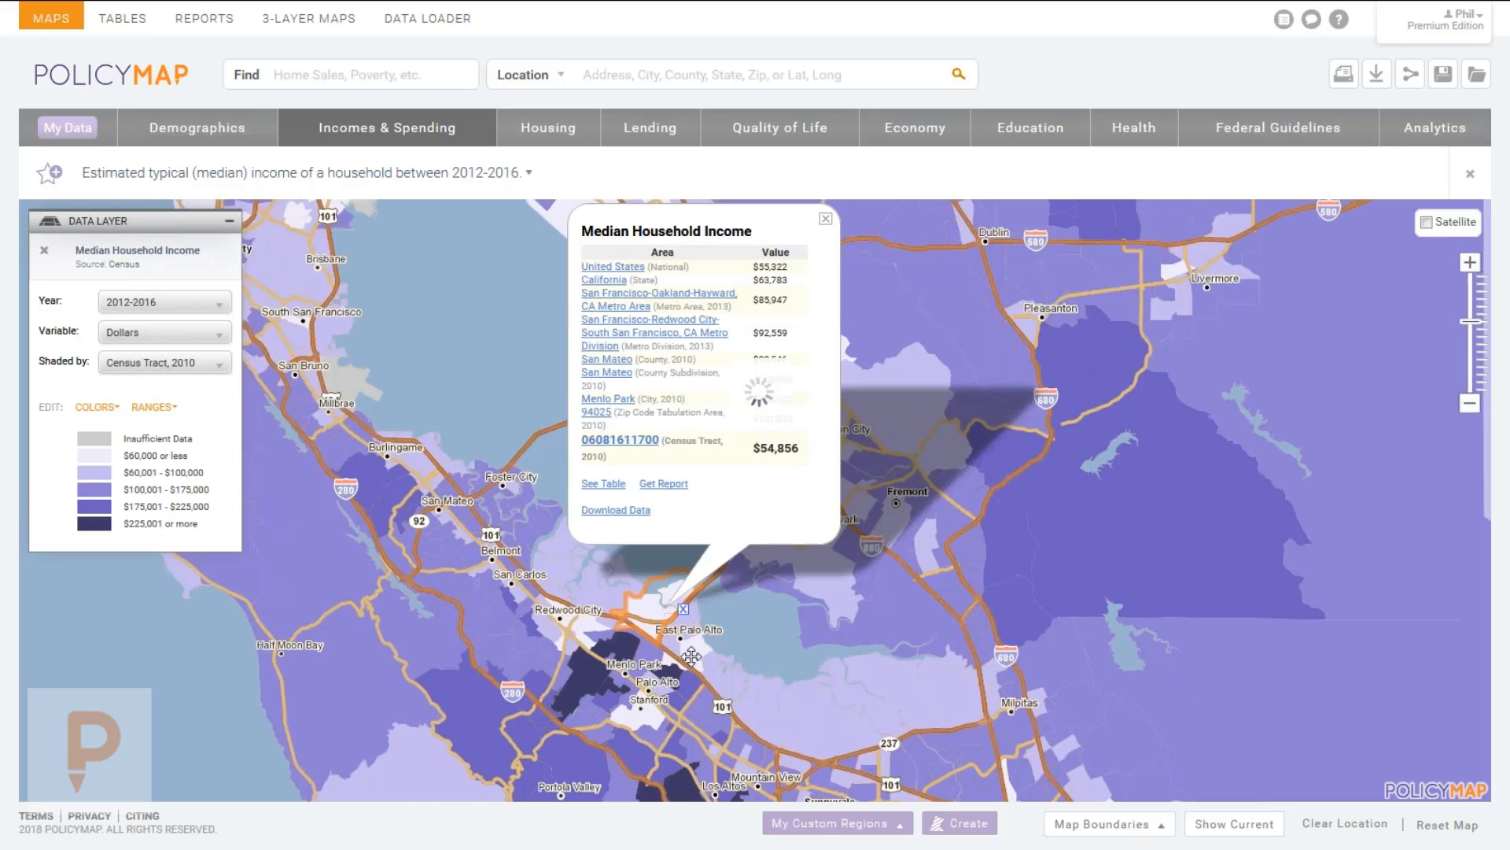
left_click(705, 674)
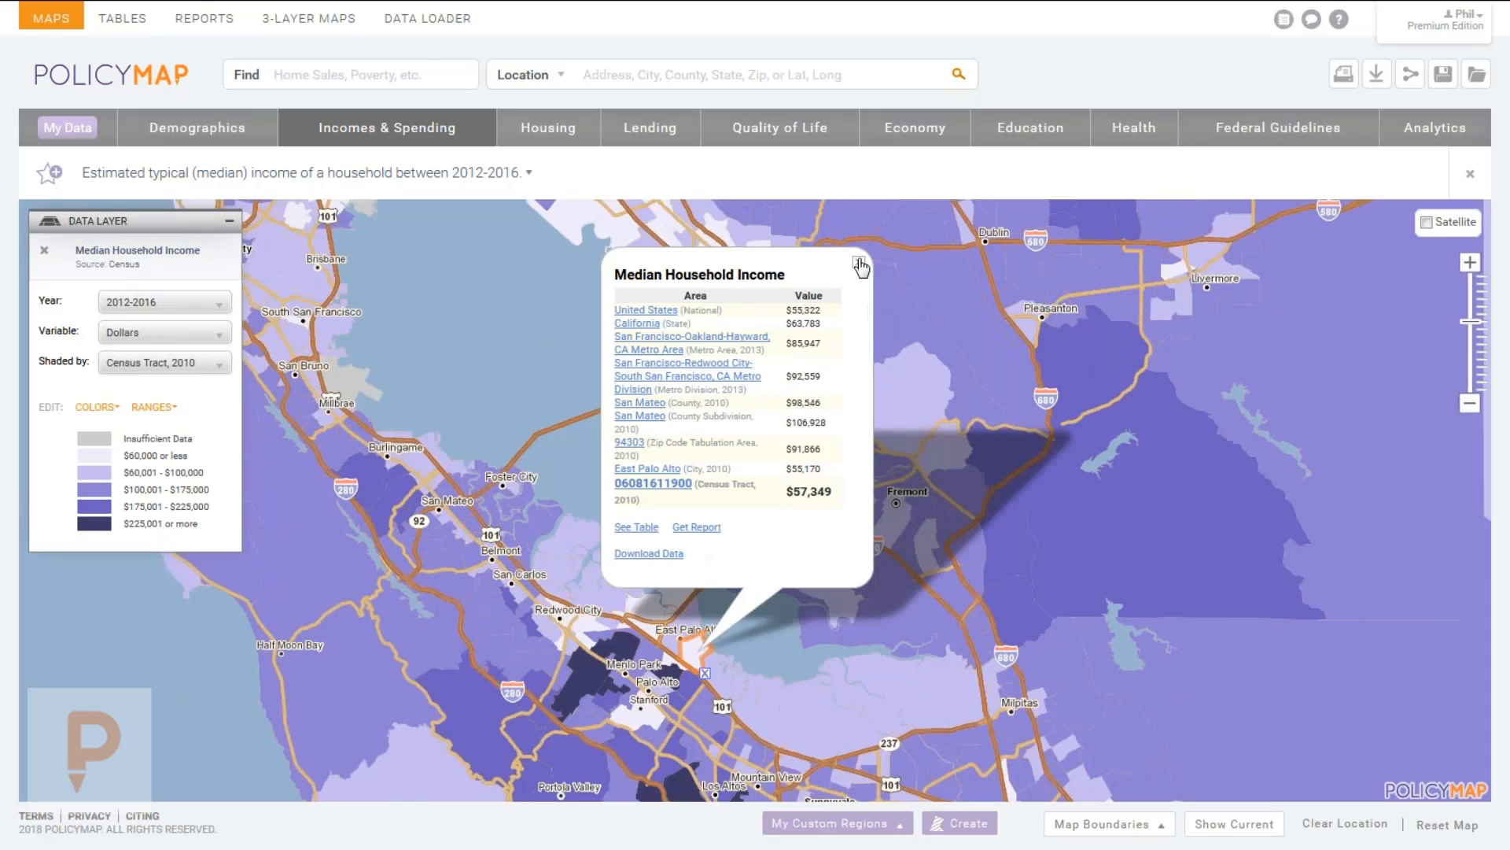
left_click(859, 262)
left_click_drag(583, 500, 805, 596)
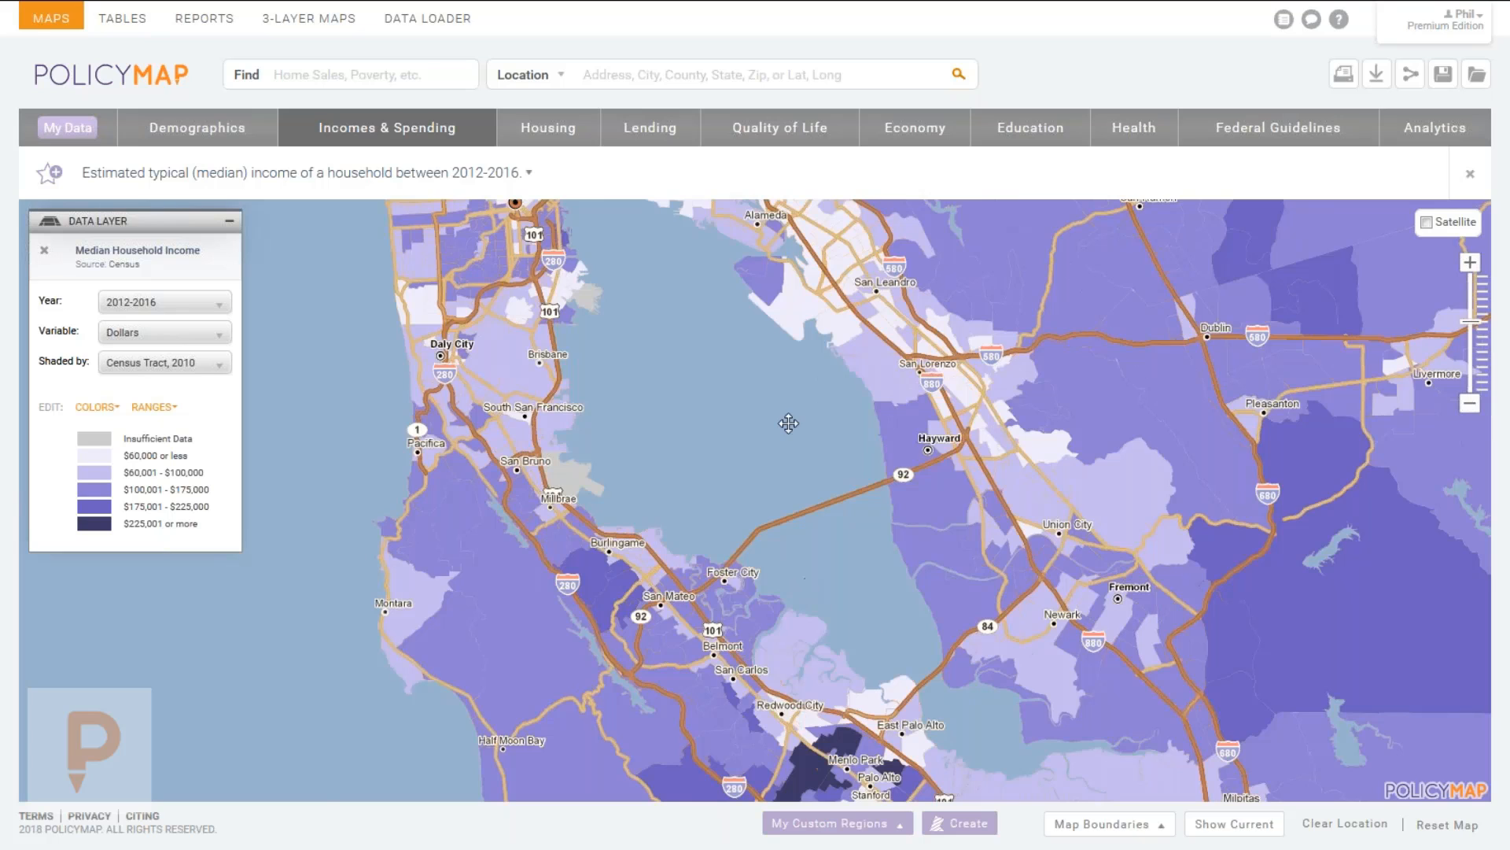
scroll(709, 522, "down", 1)
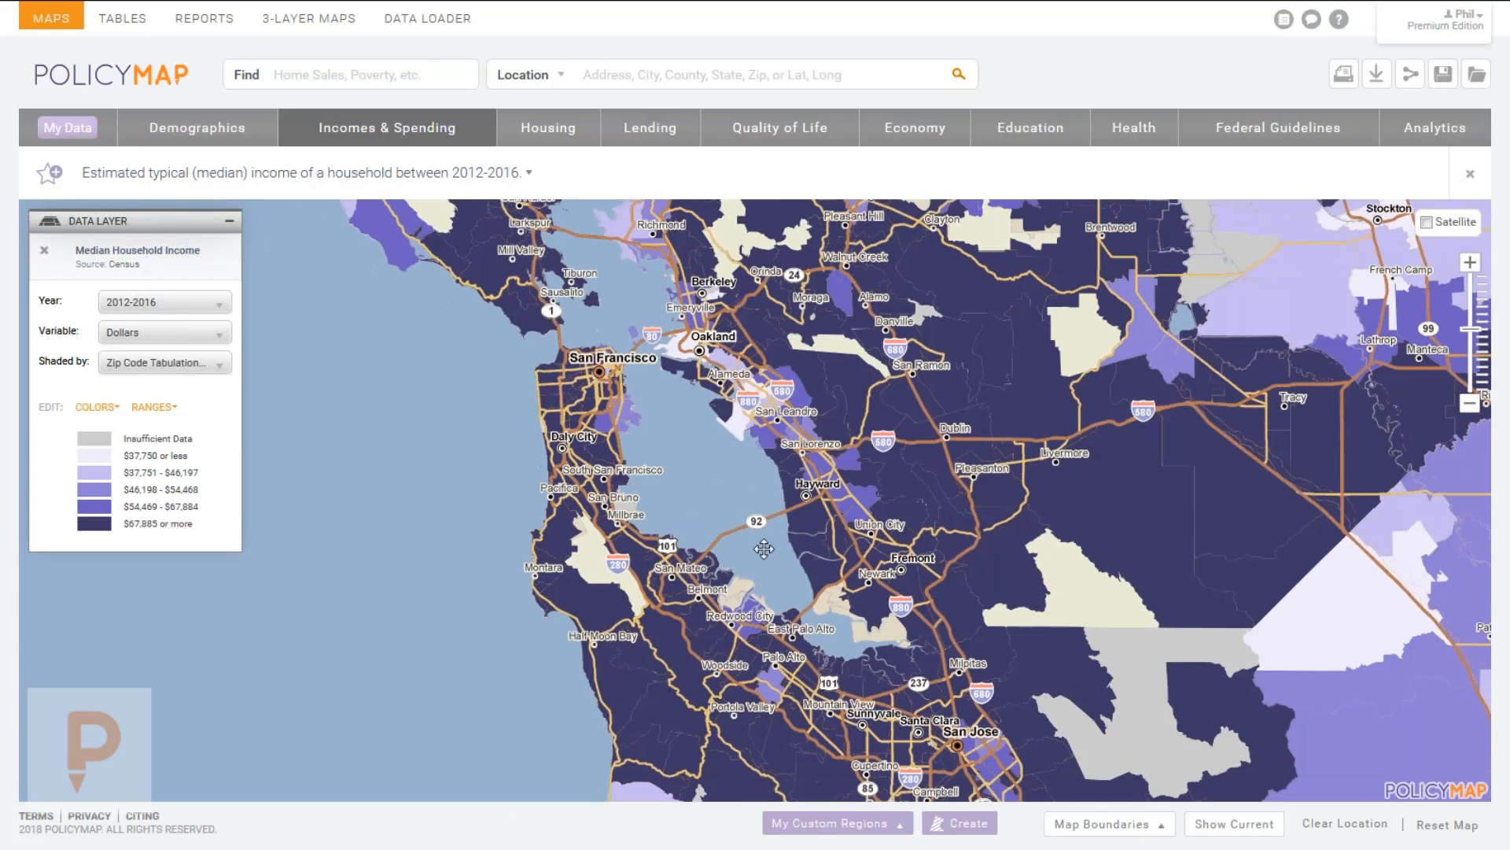
scroll(734, 531, "up", 1)
left_click_drag(818, 513, 732, 365)
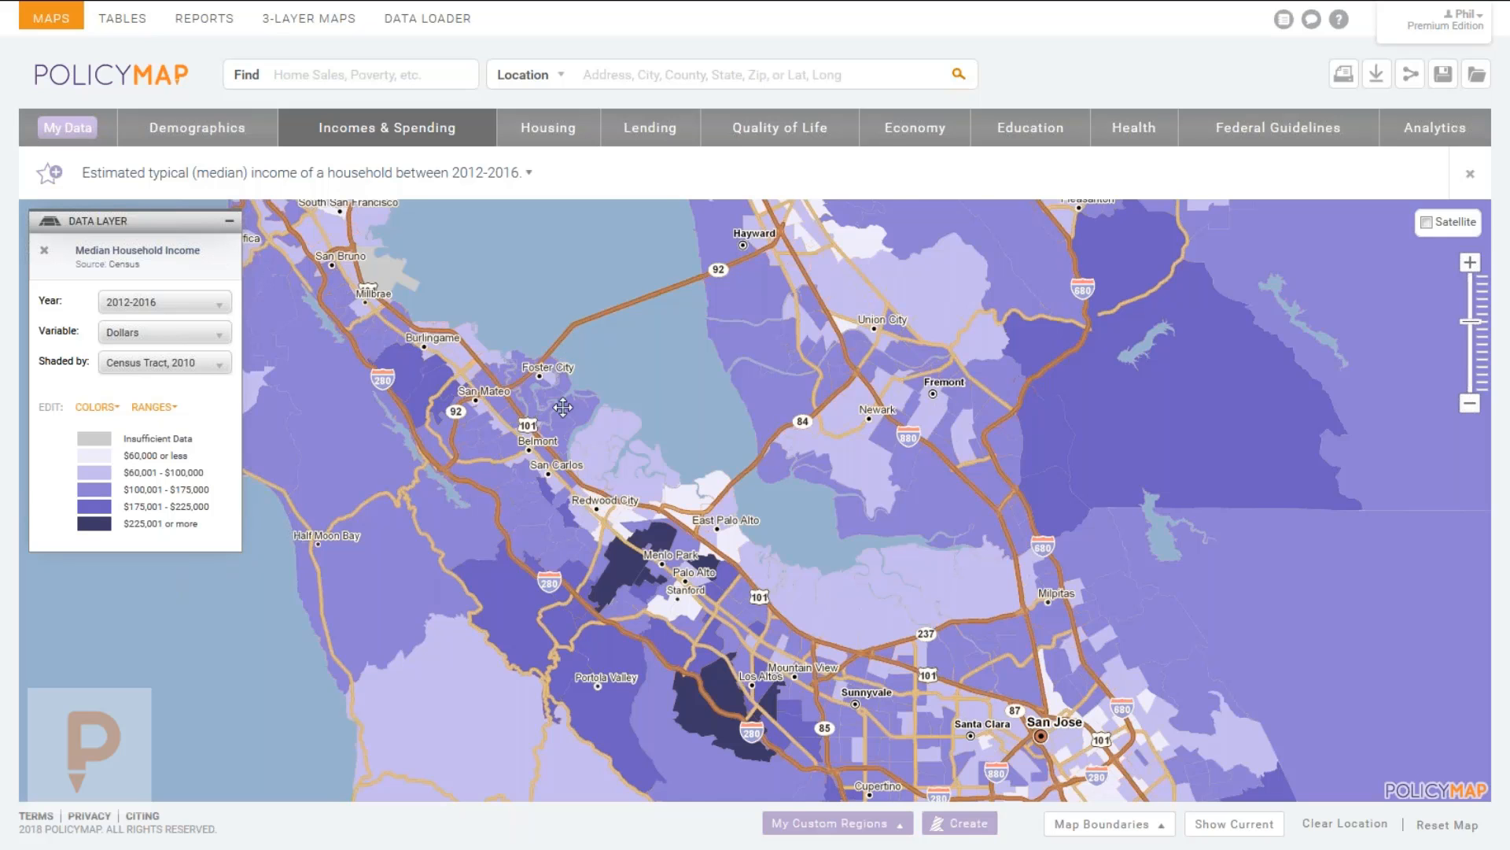
left_click_drag(563, 407, 660, 447)
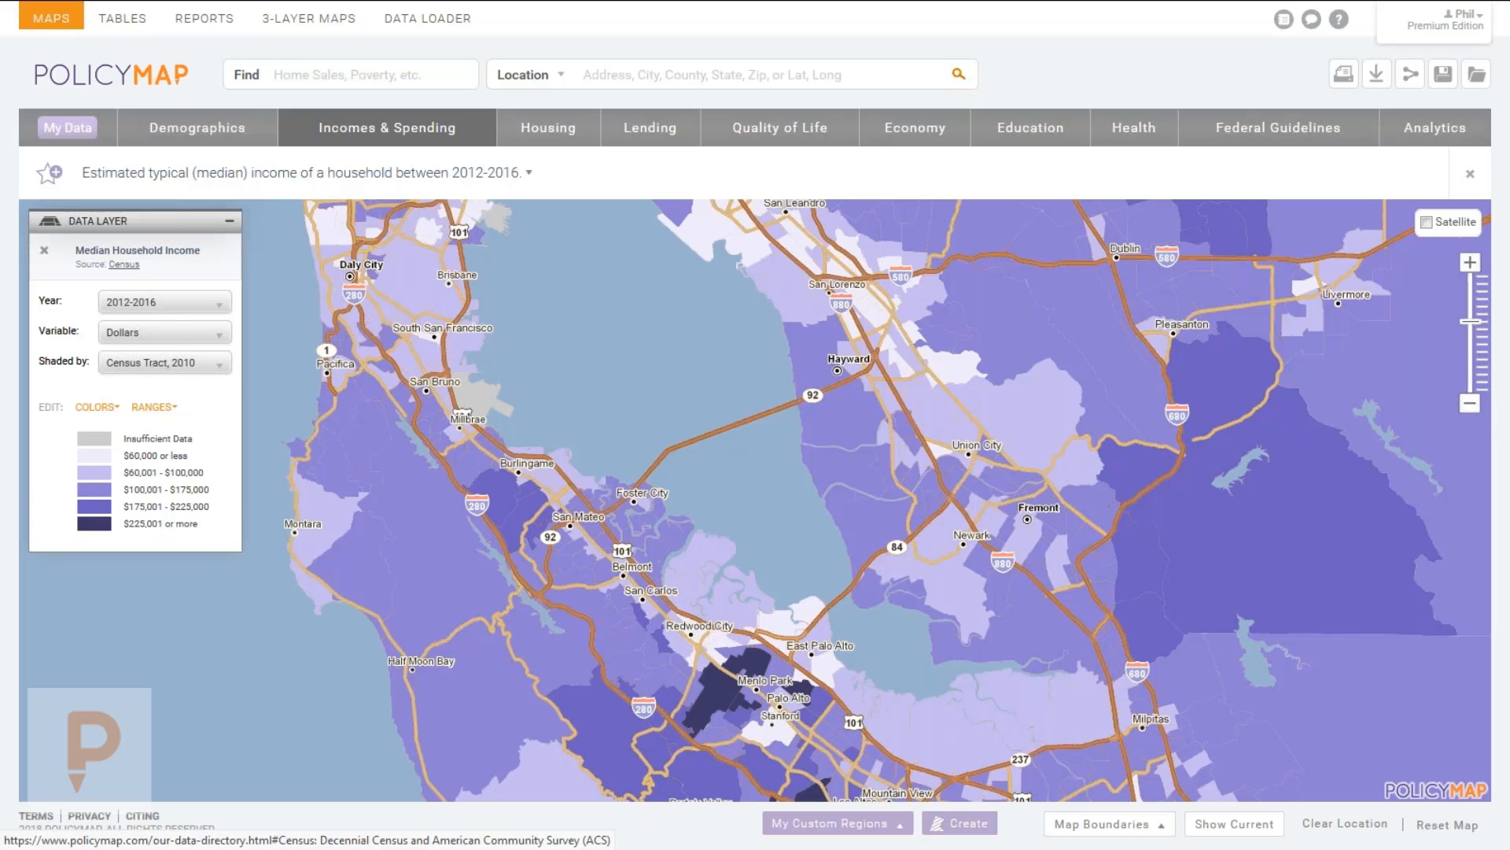
Read the Data Directory's Census and ACS source description, then close that page.
left_click(134, 274)
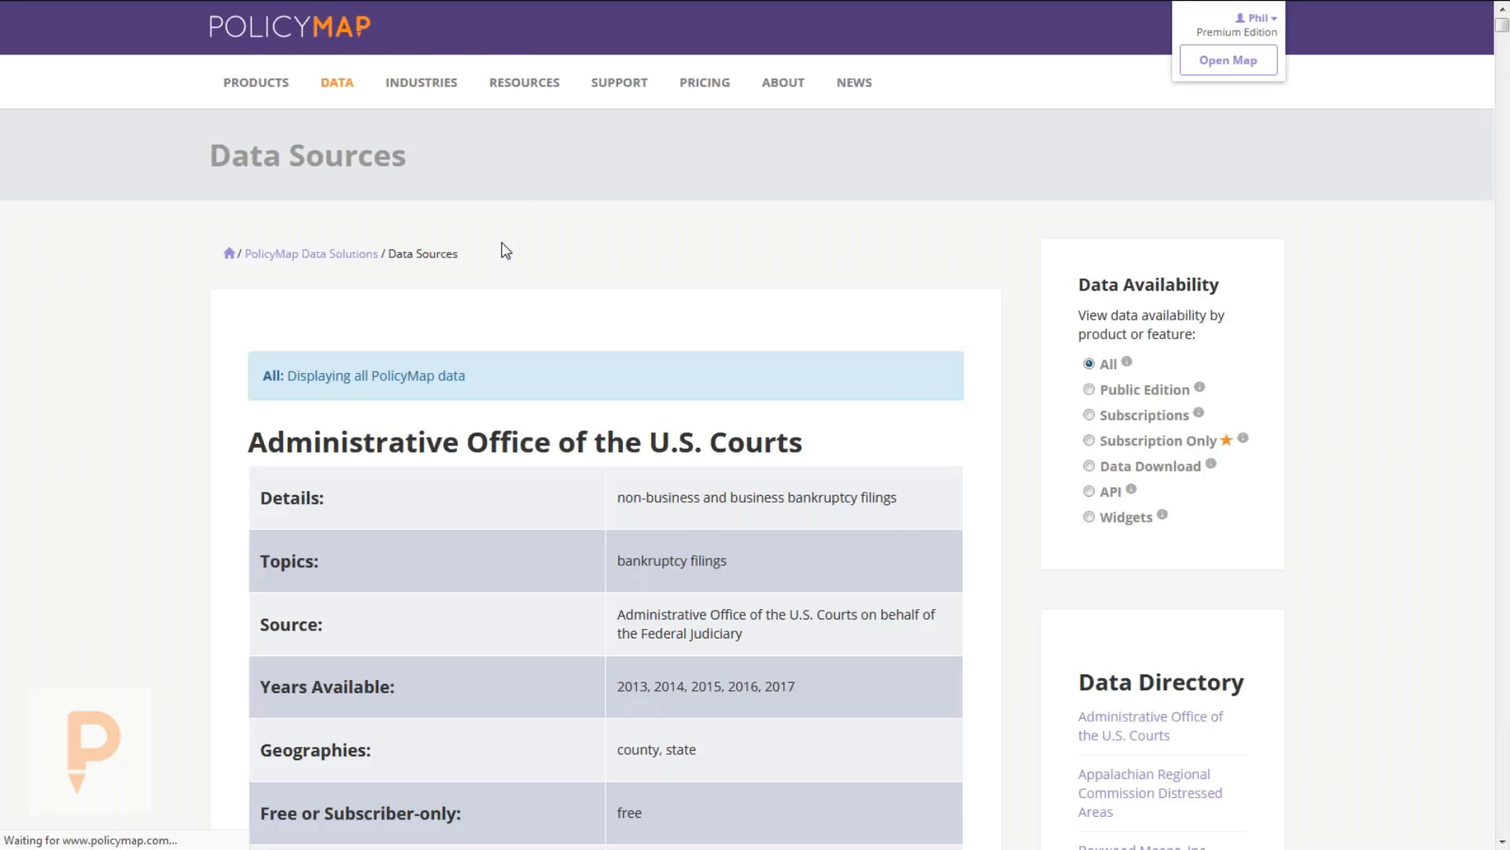
key("F11")
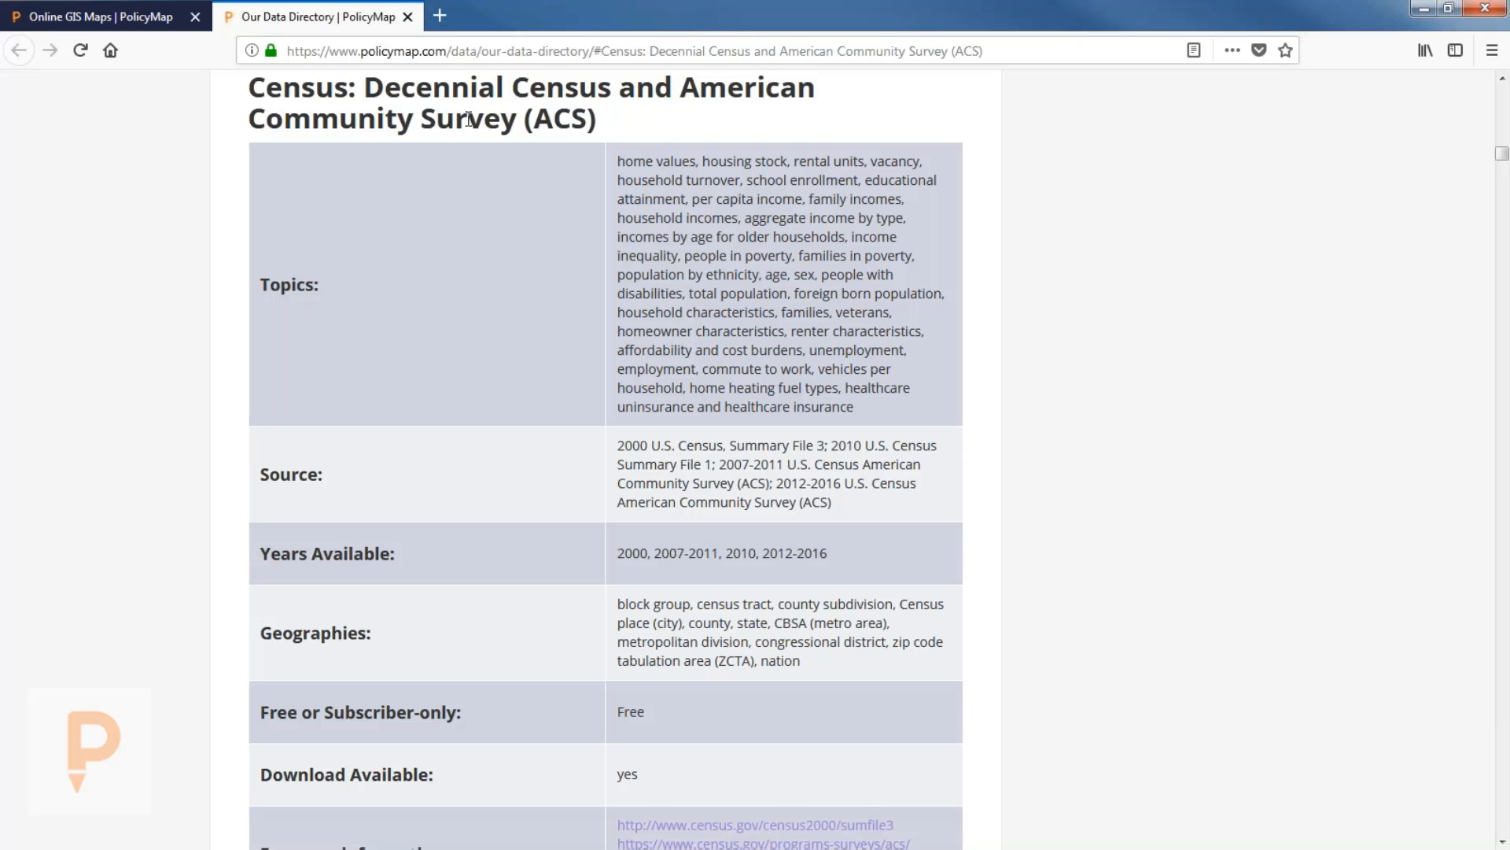
scroll(381, 91, "up", 2)
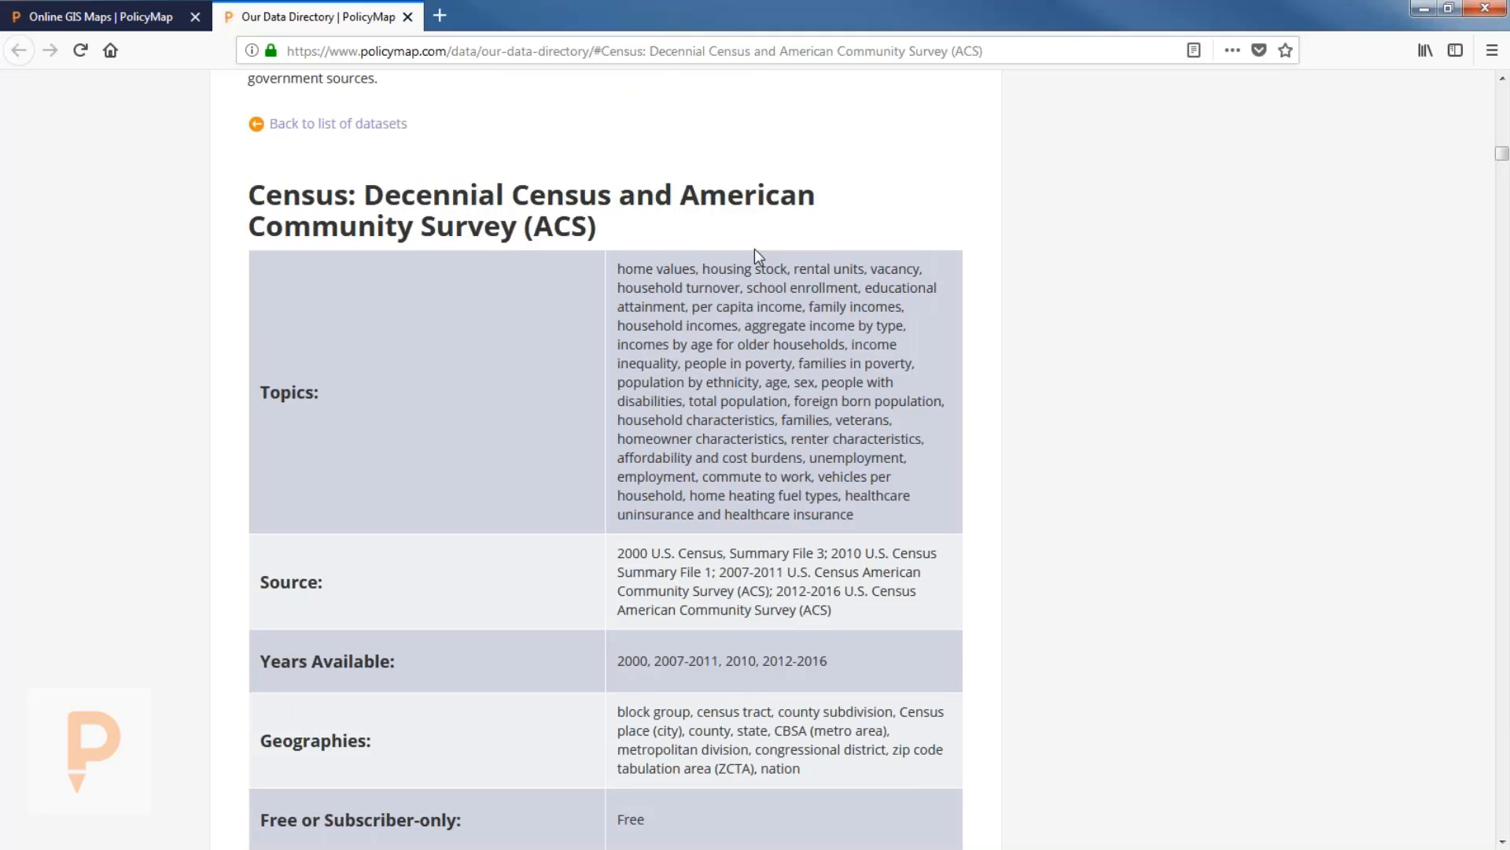
scroll(1090, 325, "down", 5)
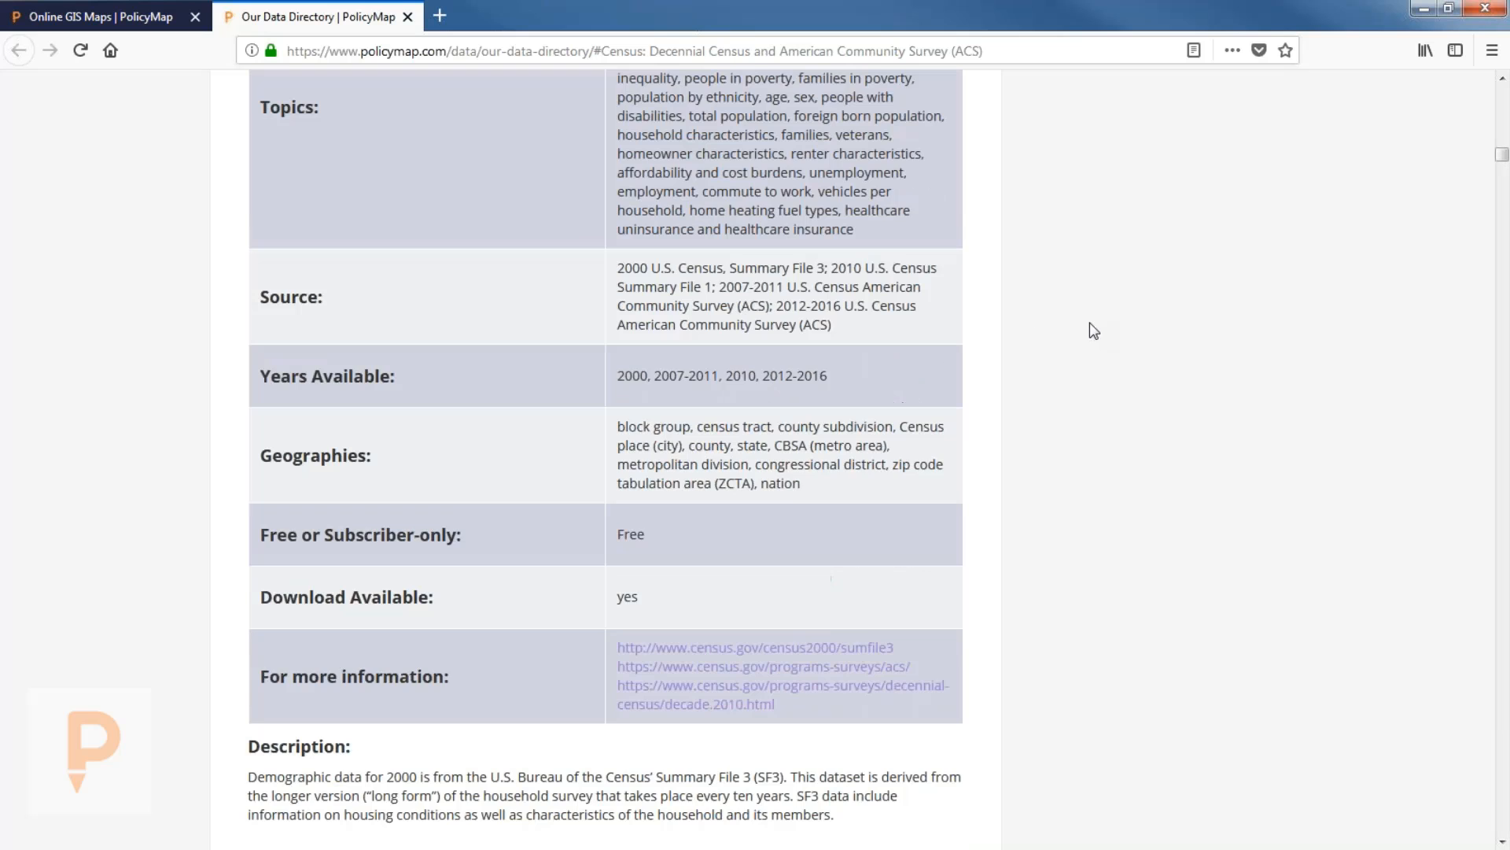
scroll(1090, 321, "down", 1)
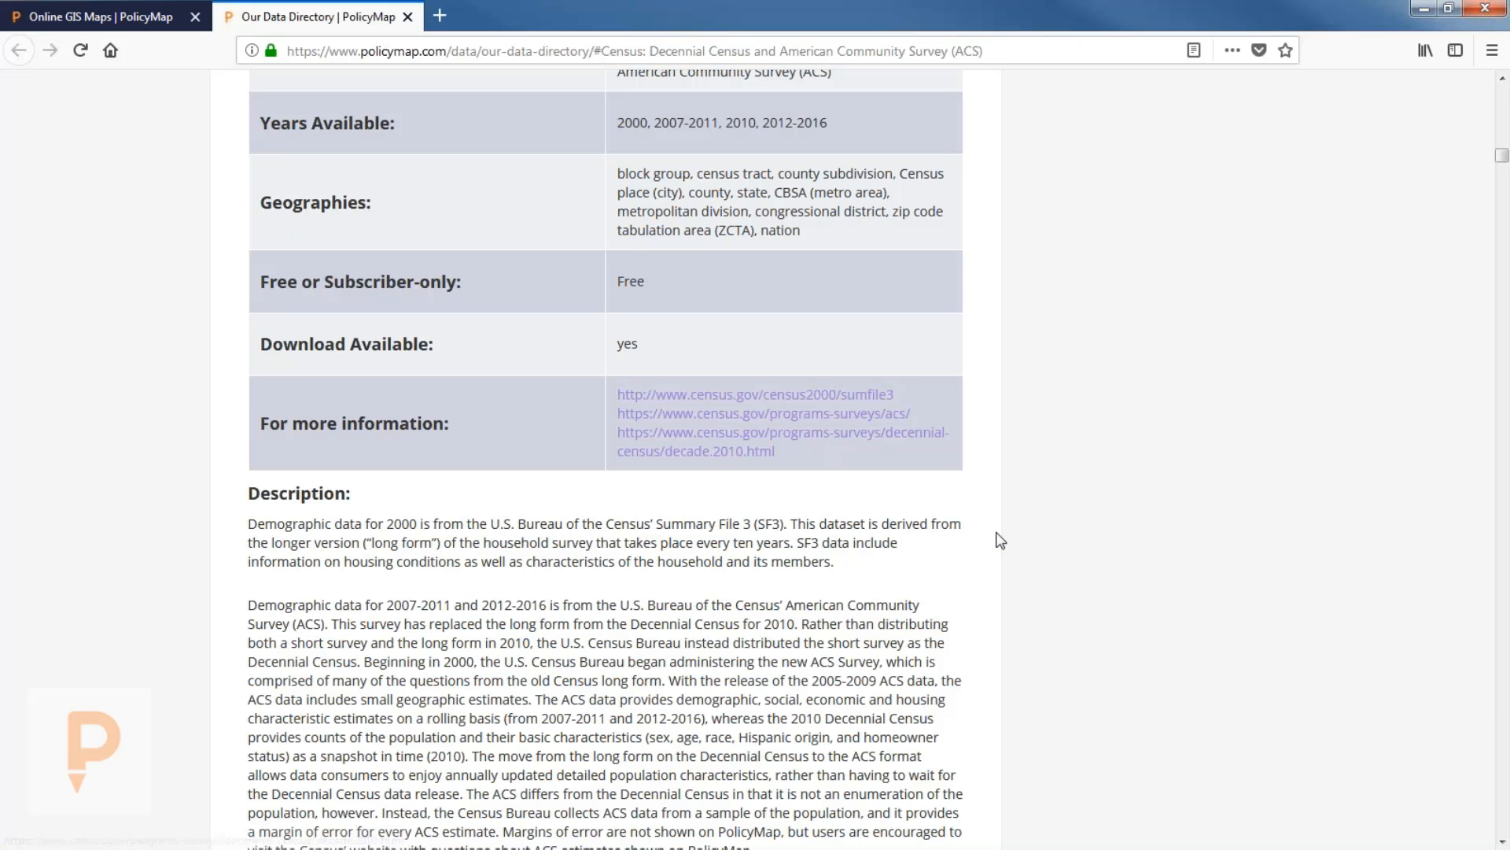
scroll(1015, 543, "down", 1)
scroll(1015, 543, "down", 4)
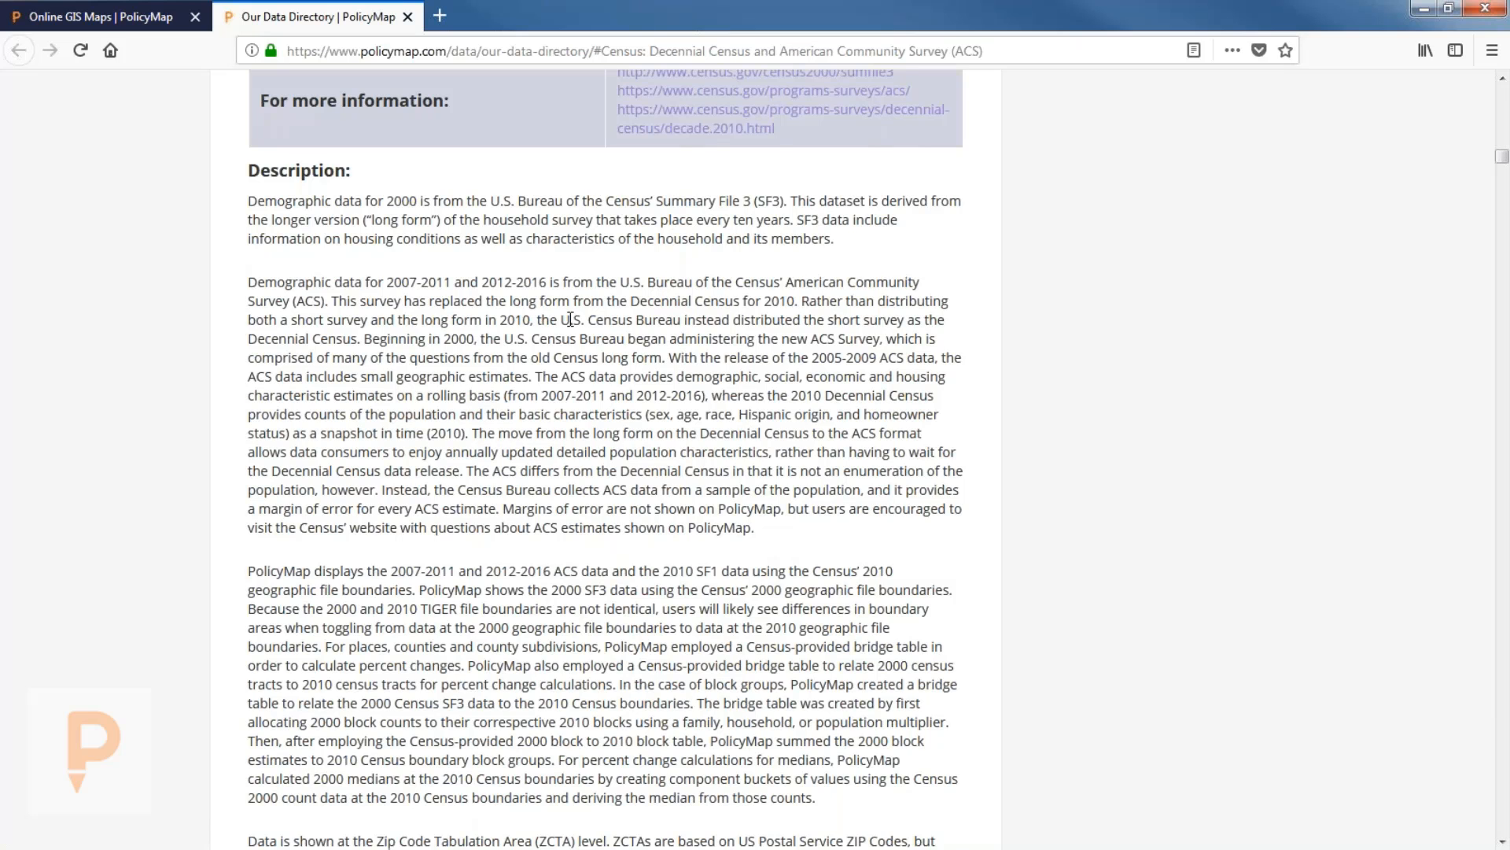
scroll(570, 419, "down", 7)
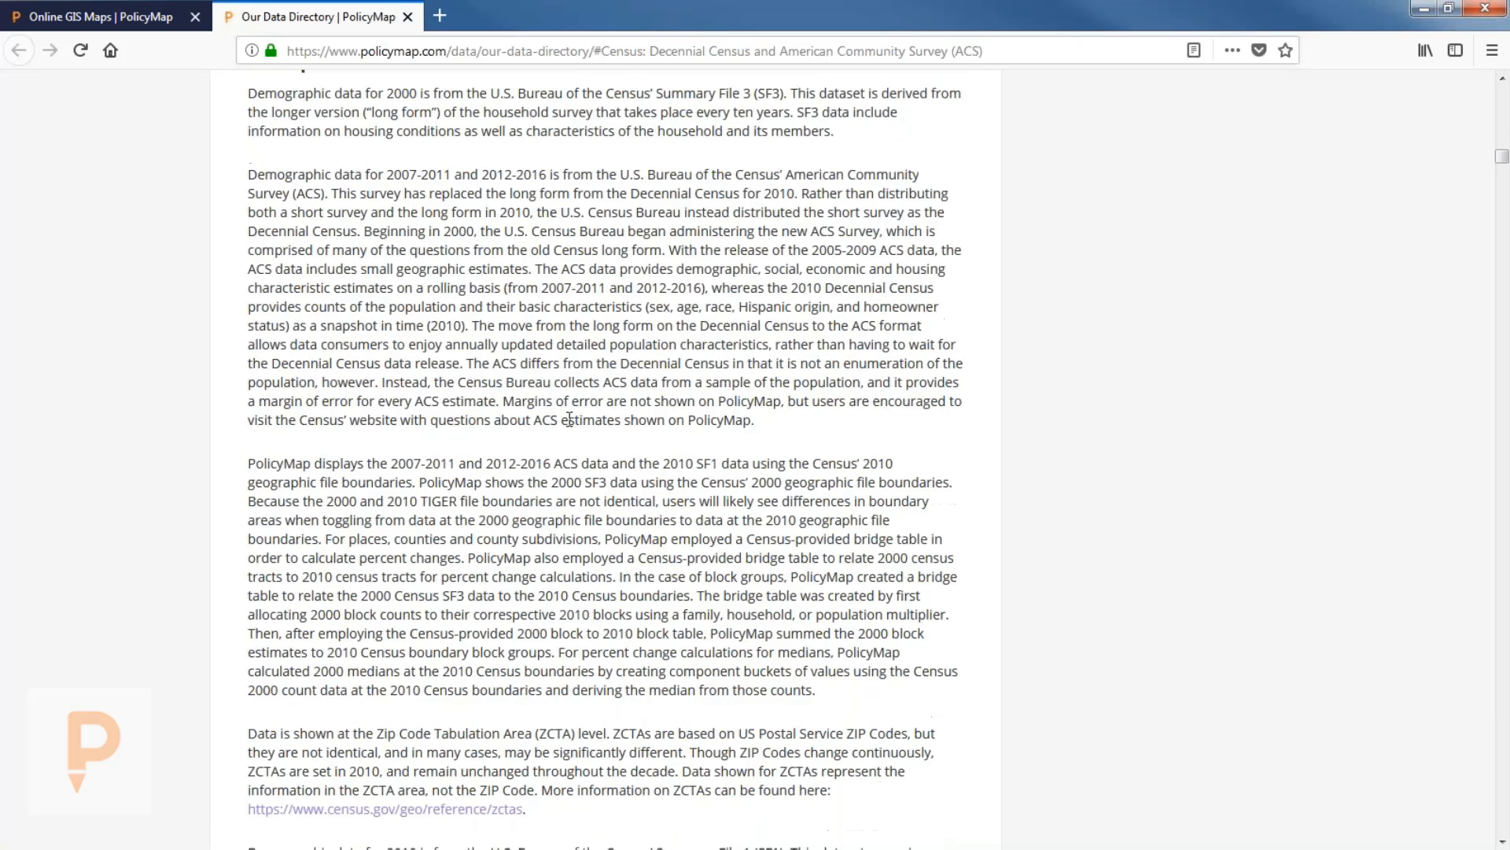
left_click(407, 16)
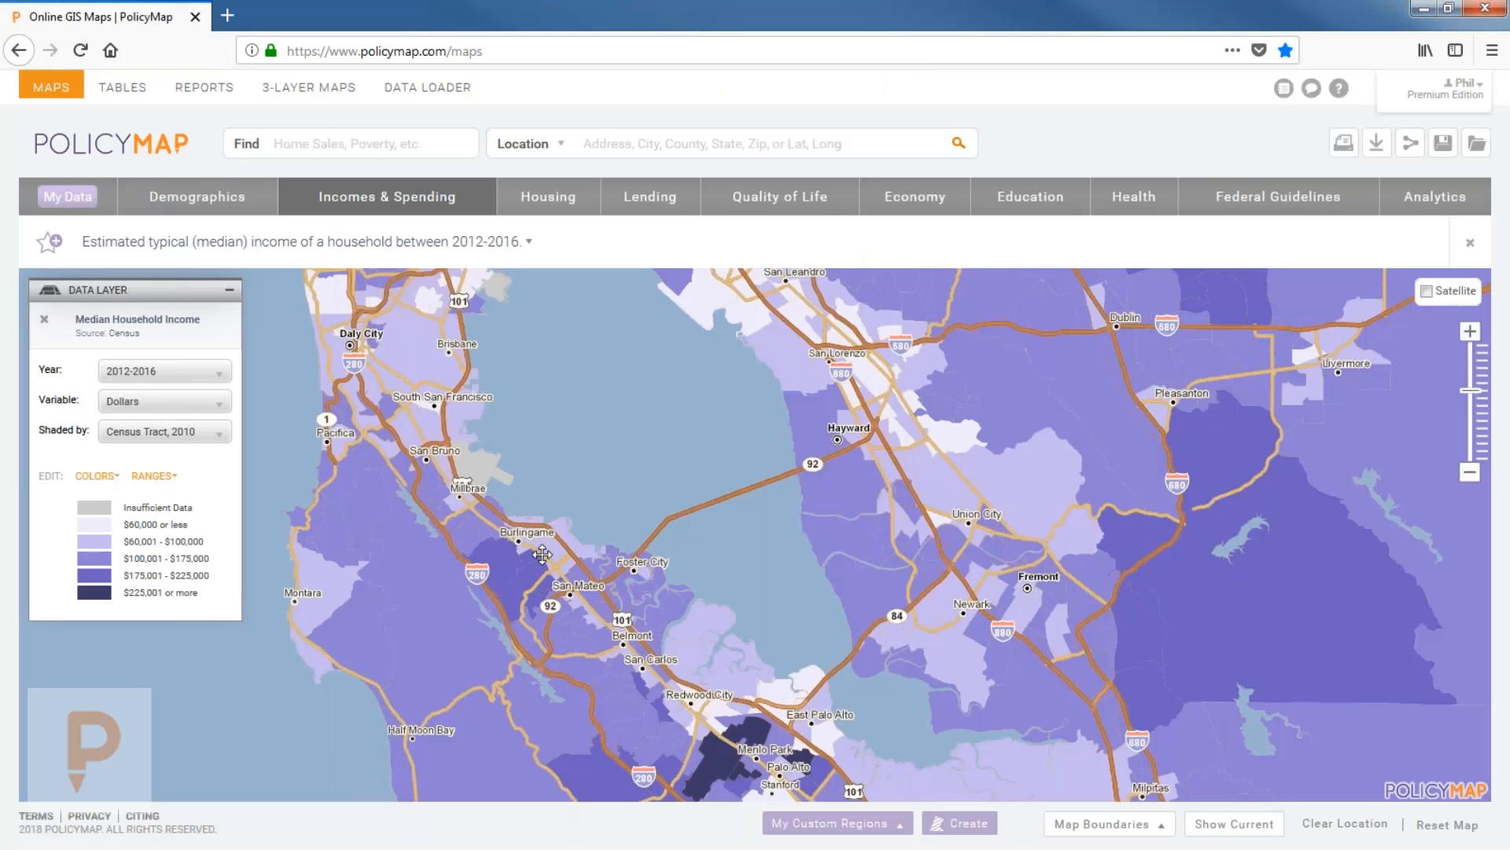
Remove the Median Household Income layer and zoom in on San Francisco and Oakland.
left_click_drag(609, 460, 652, 606)
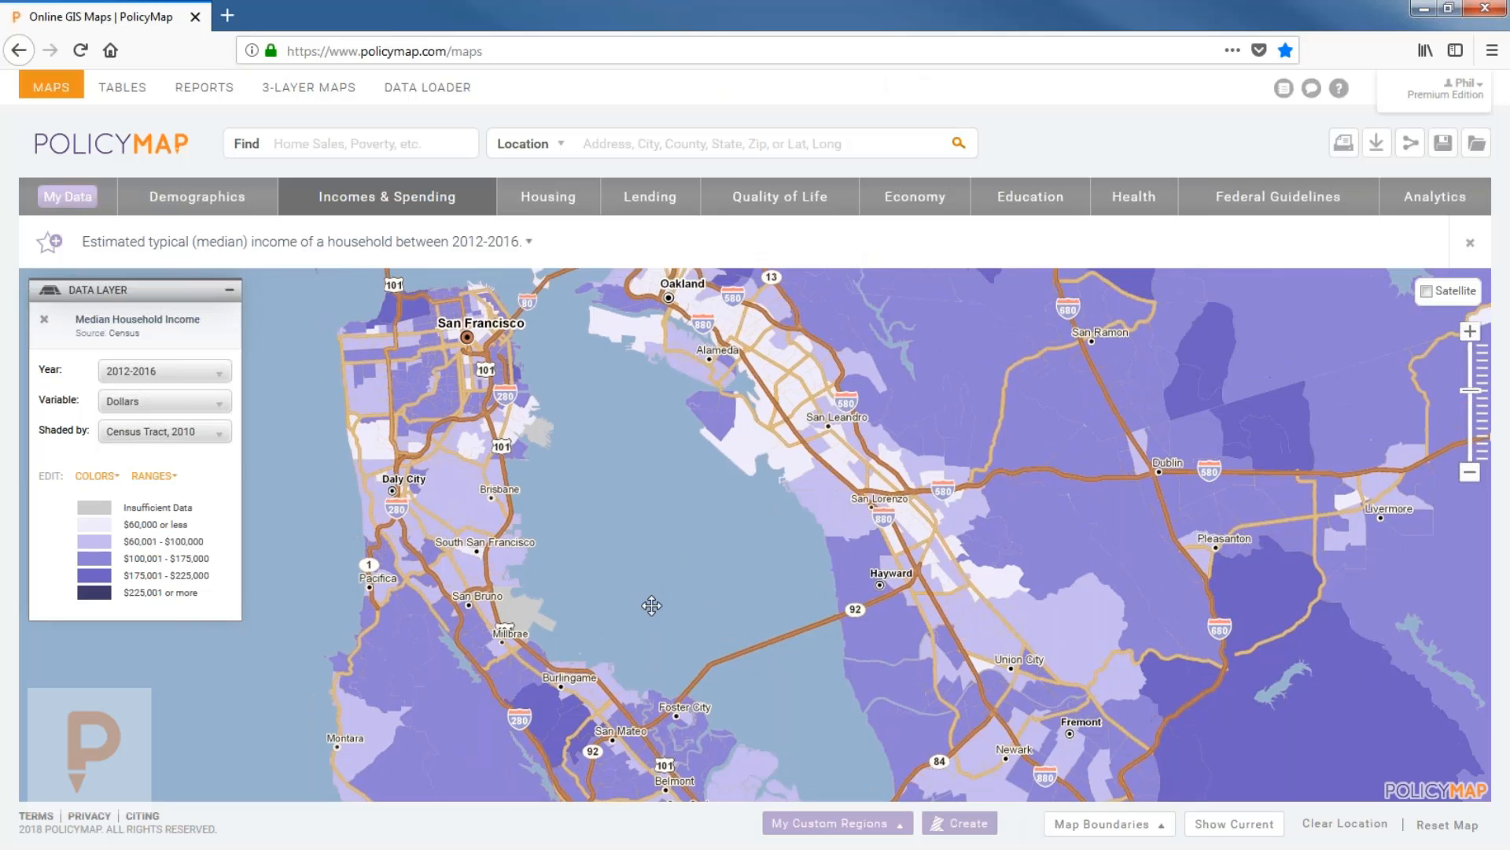
left_click(44, 318)
left_click_drag(773, 447, 877, 579)
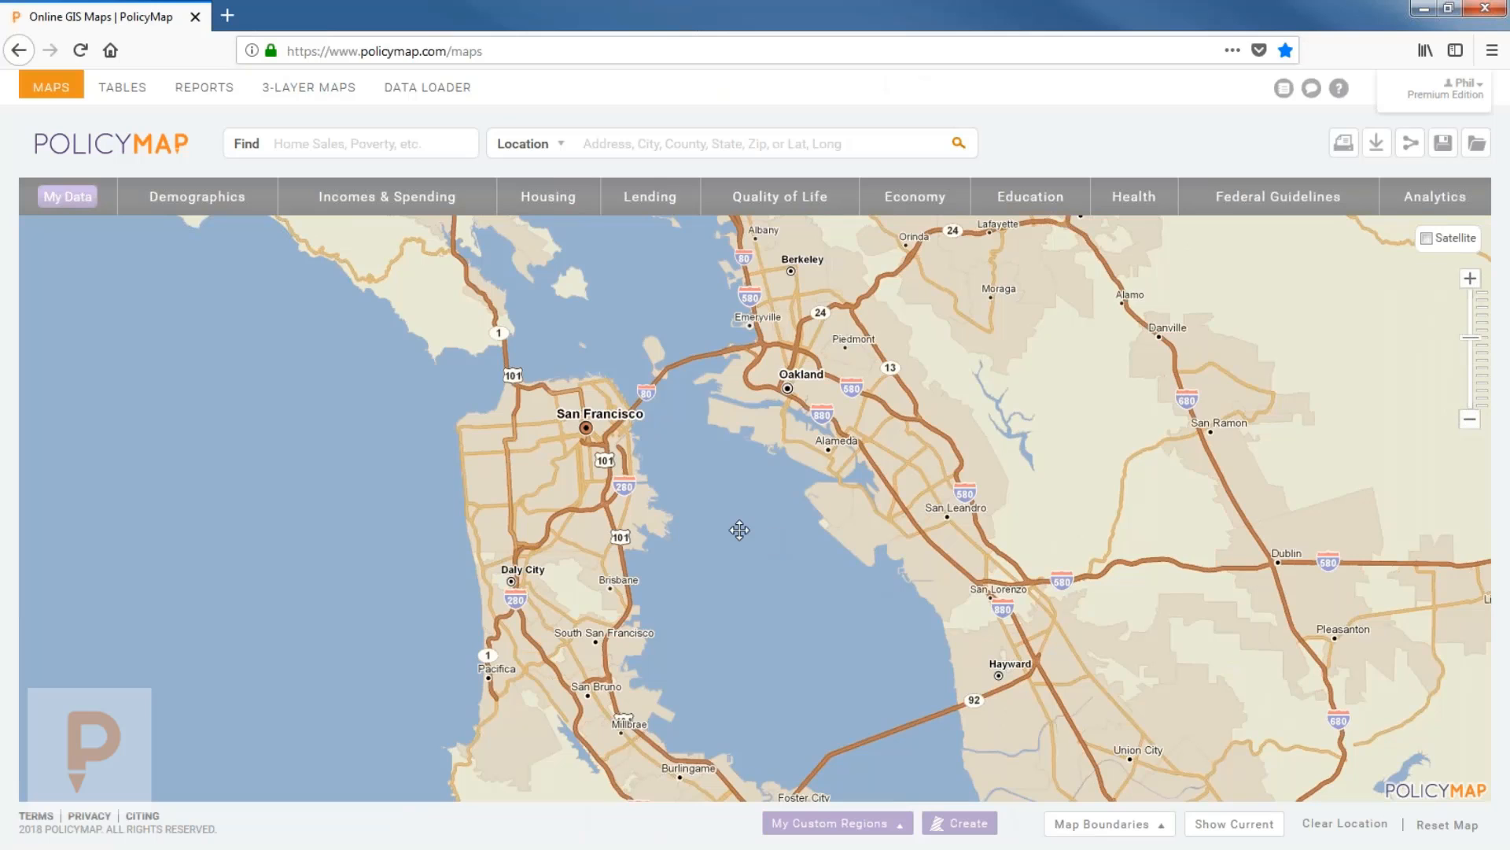
scroll(738, 530, "up", 1)
left_click_drag(725, 469, 948, 589)
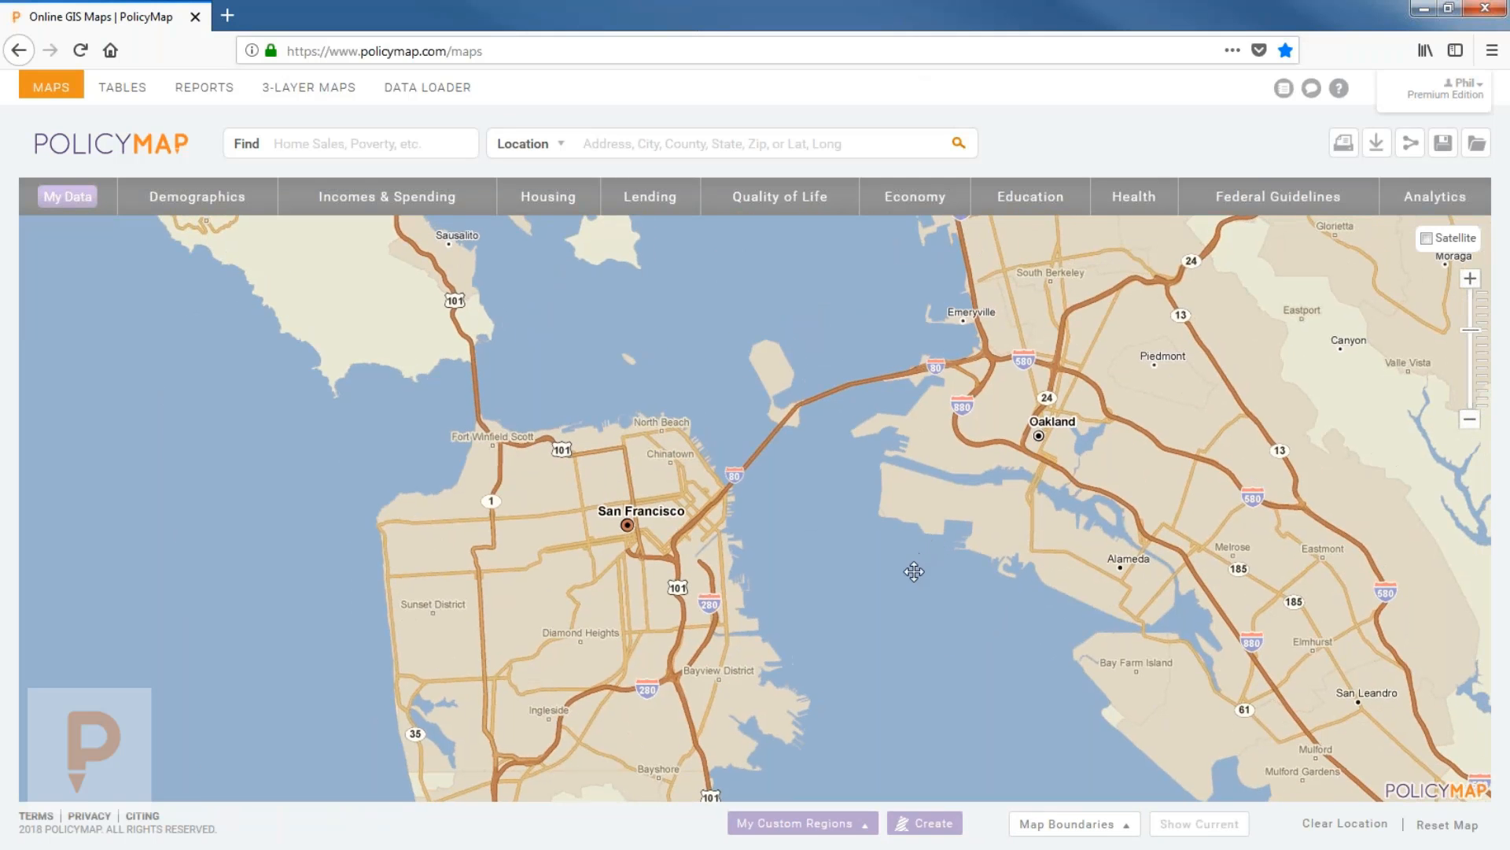
left_click_drag(924, 577, 896, 573)
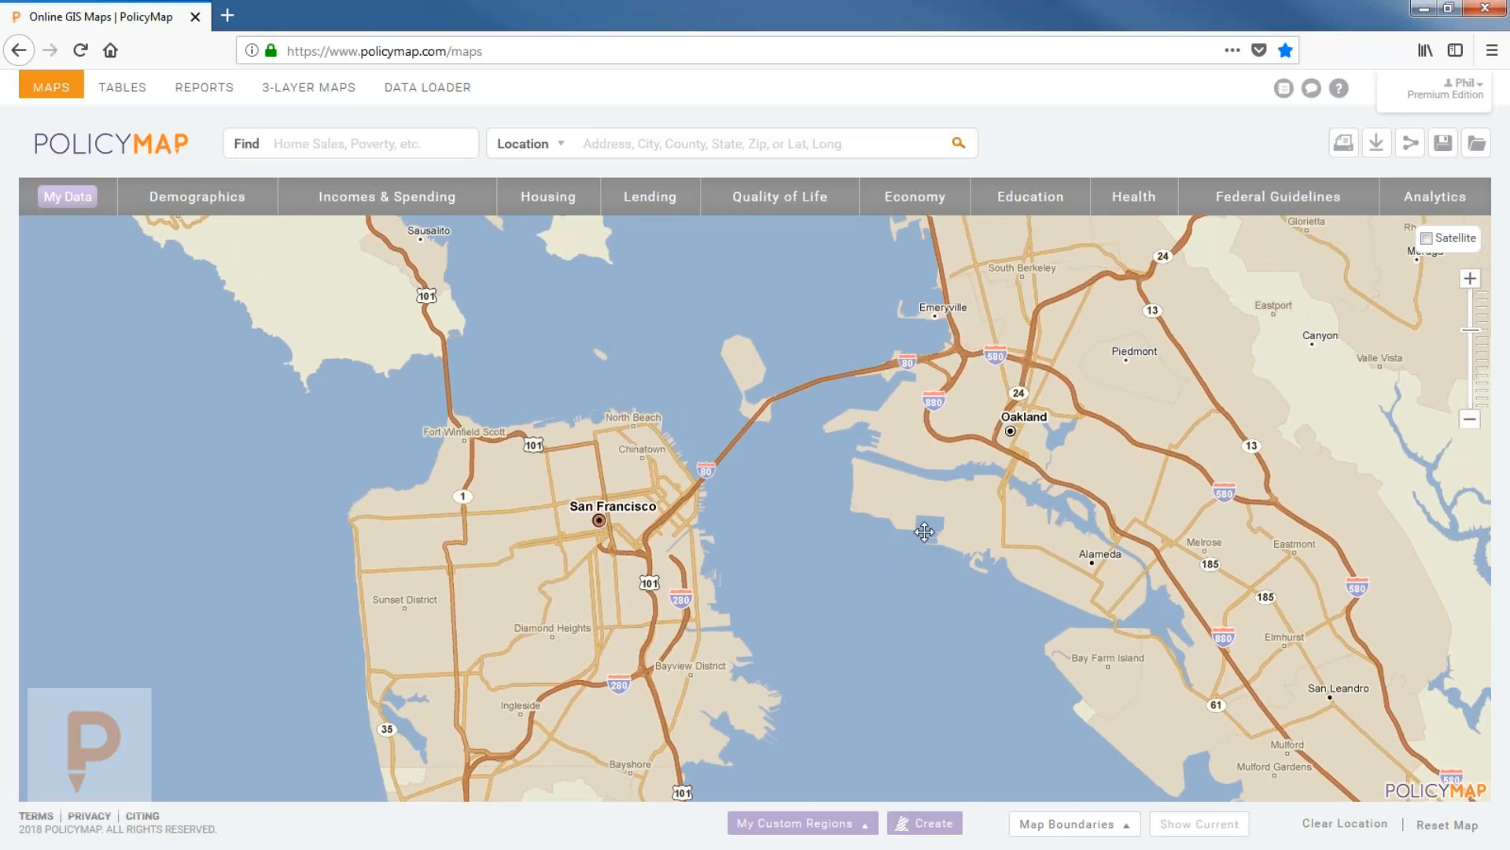
Add Education's Public Schools: Enrollment and Demographics (NCES) points.
left_click(1033, 197)
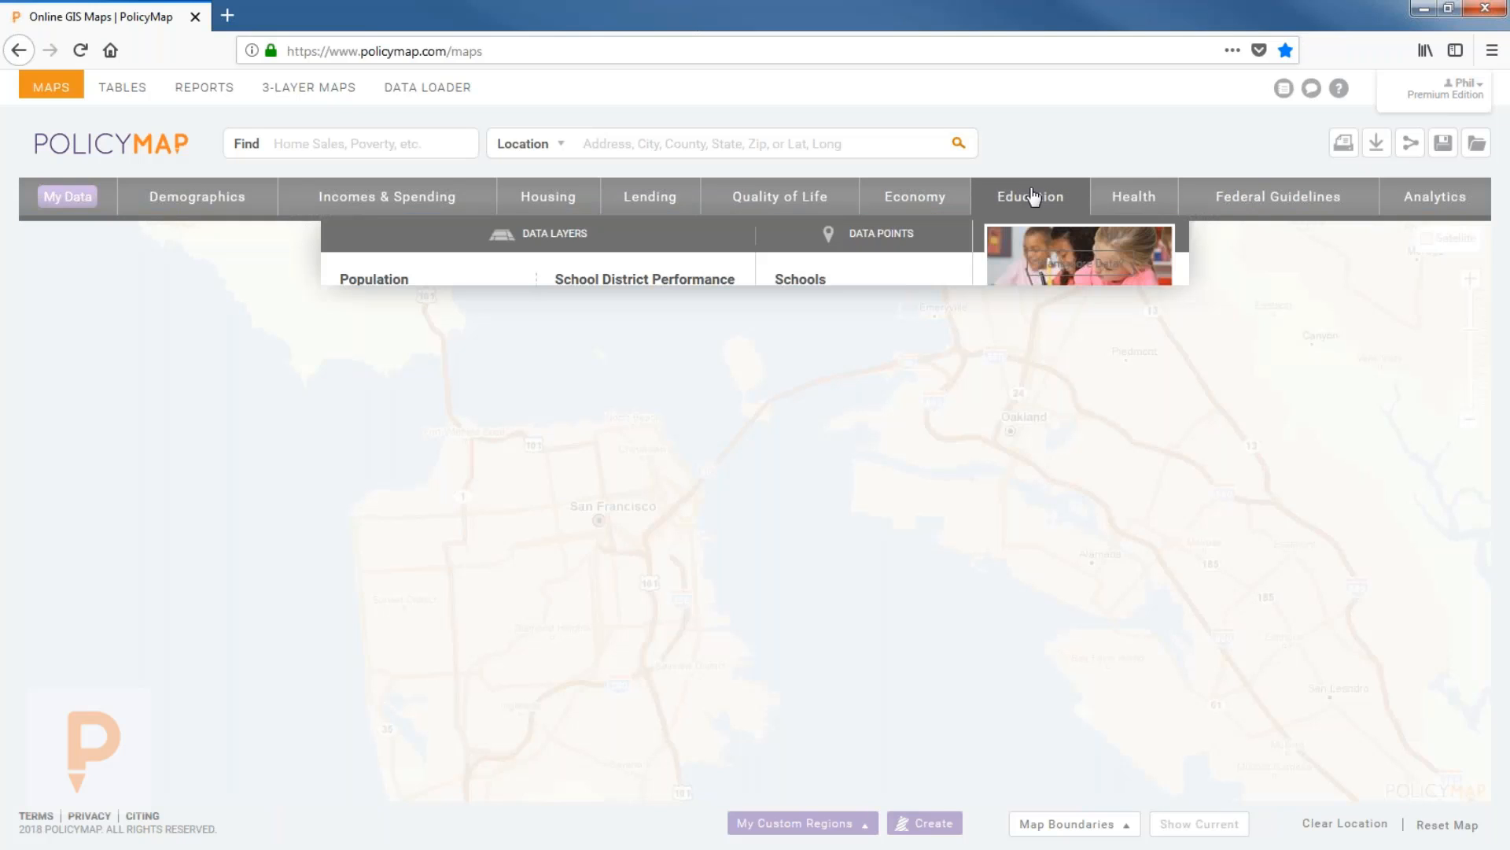
mouse_move(927, 326)
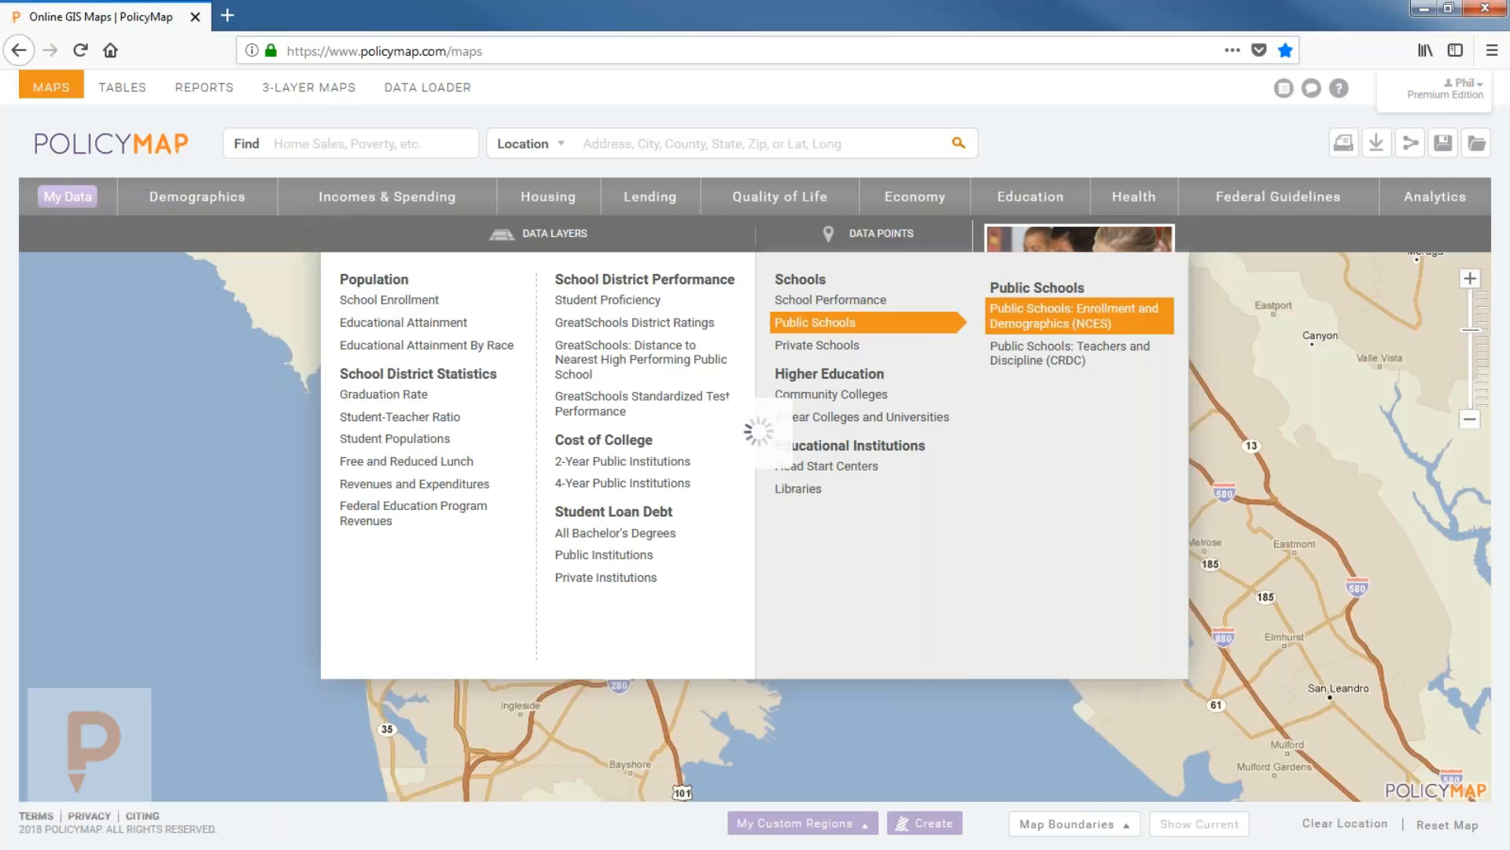
left_click(1066, 315)
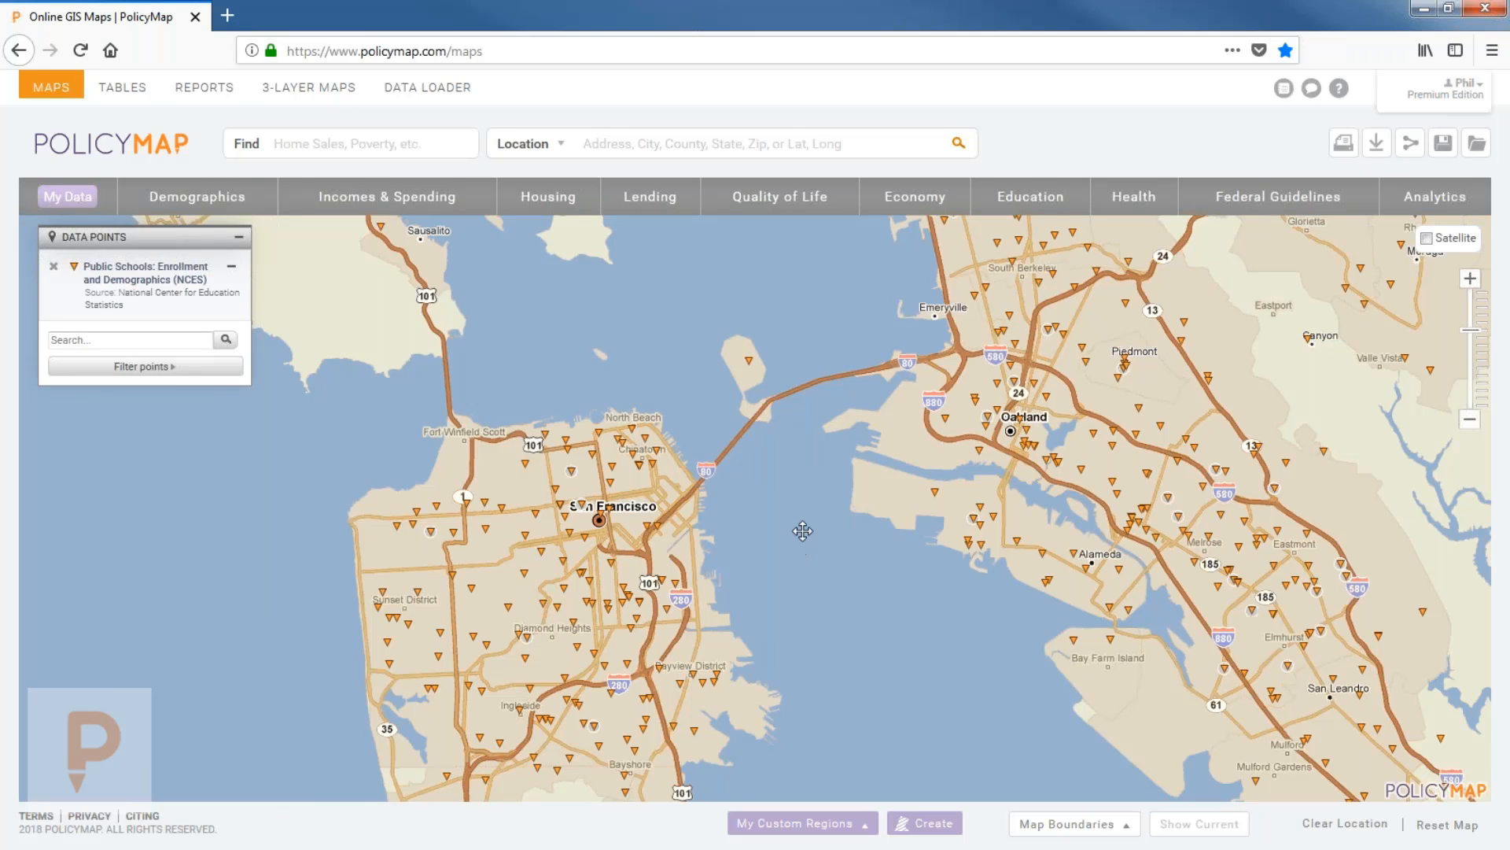
Open details for Alameda, Alvarado Elementary, Bayview and Burton Academic High schools.
left_click_drag(802, 543, 783, 493)
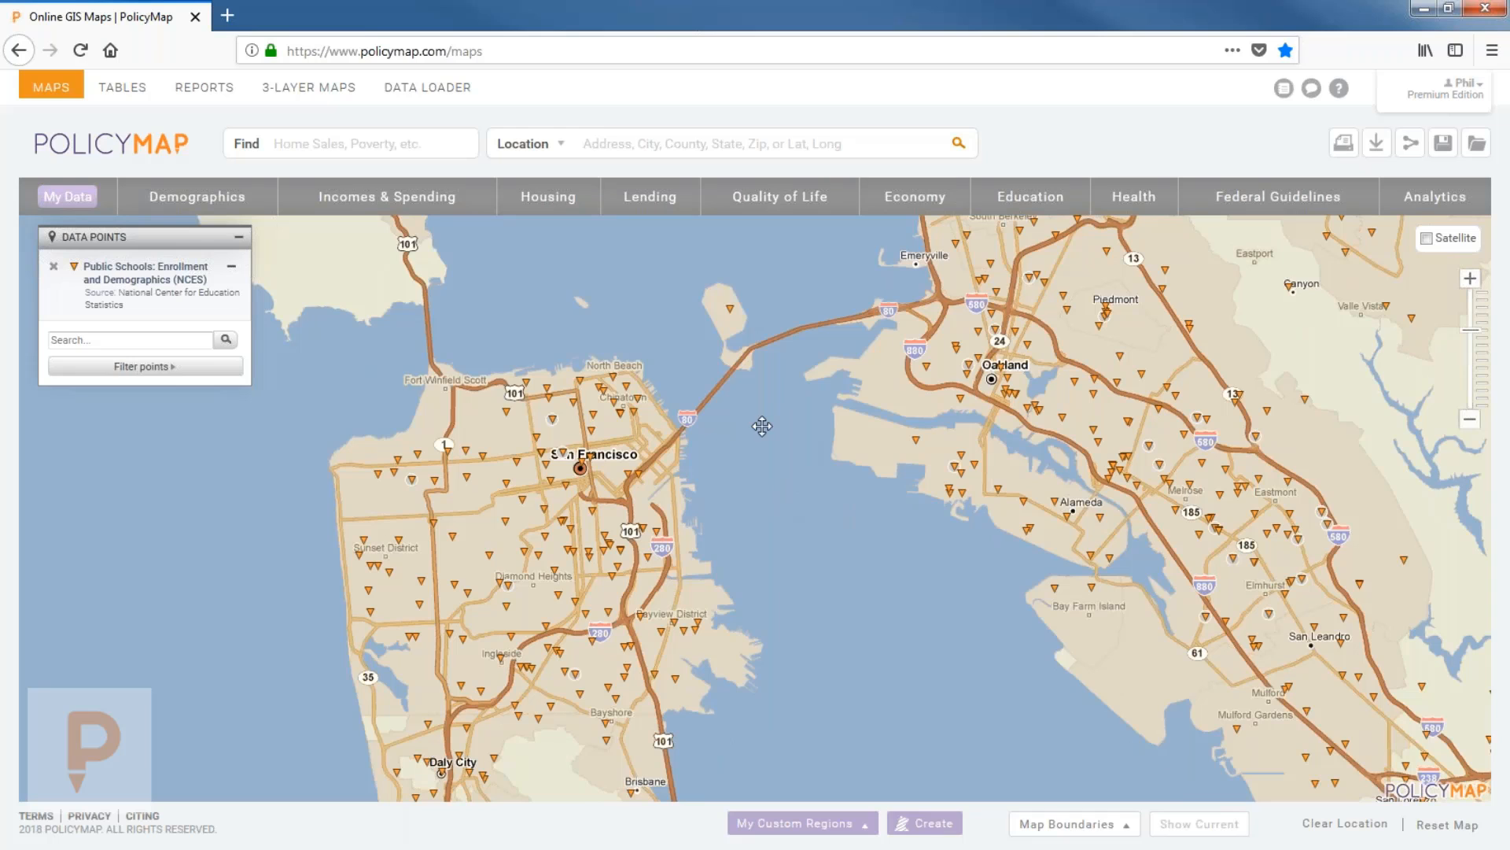
left_click(913, 437)
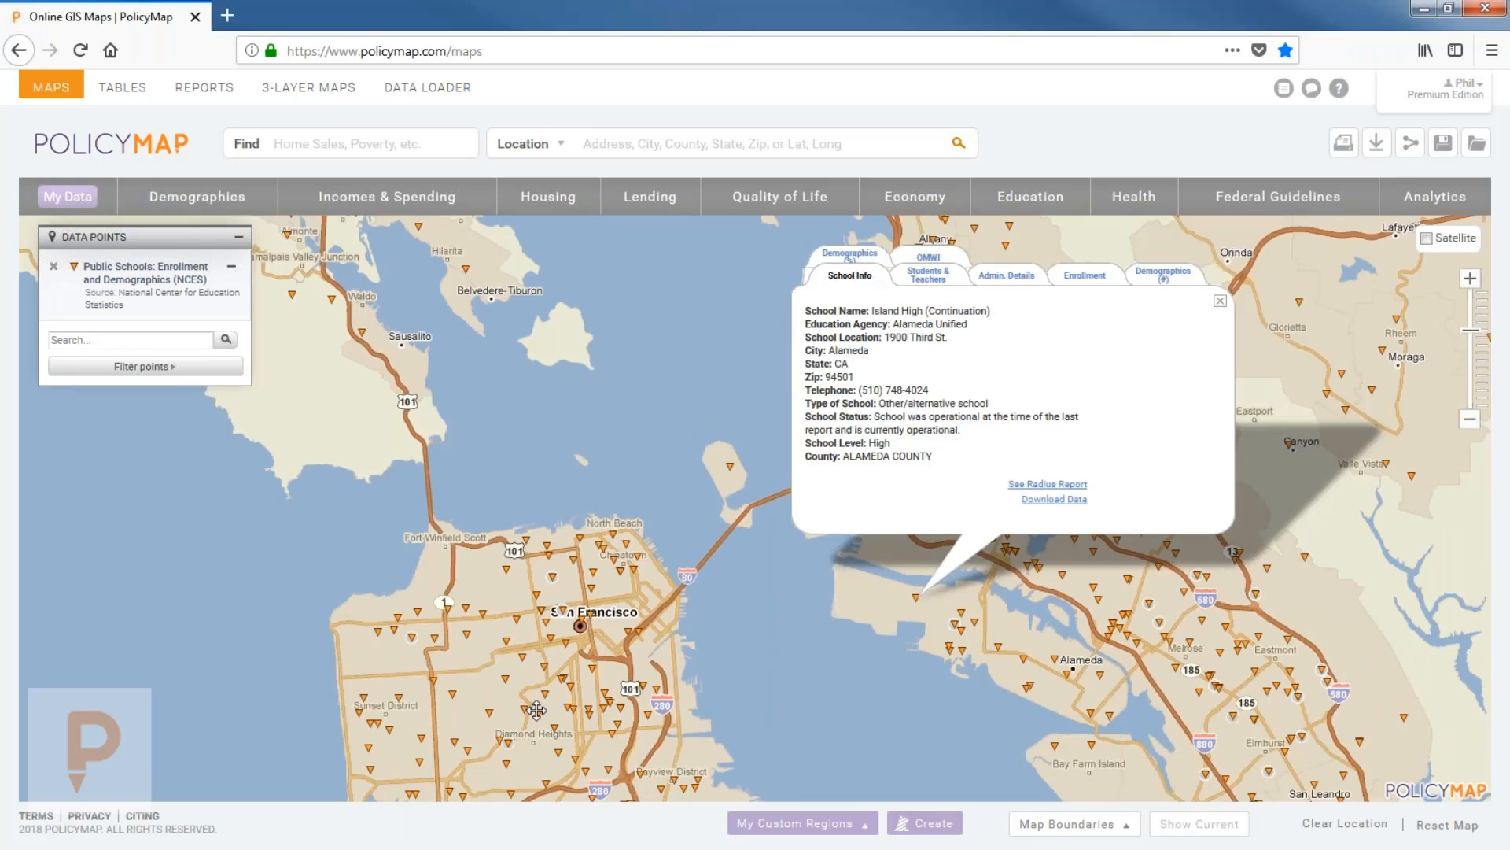
left_click(532, 713)
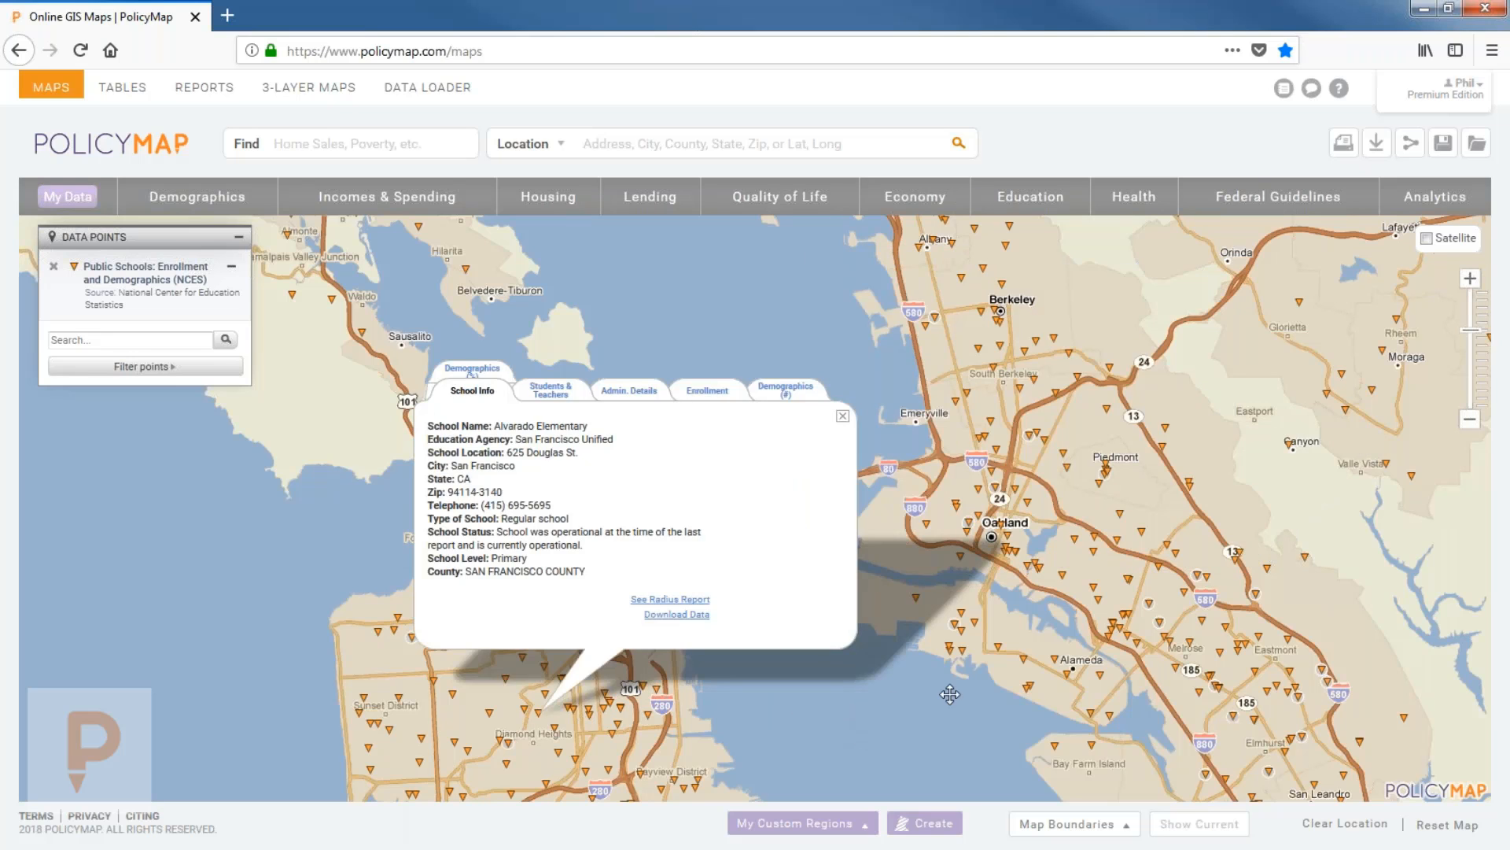
left_click(1108, 717)
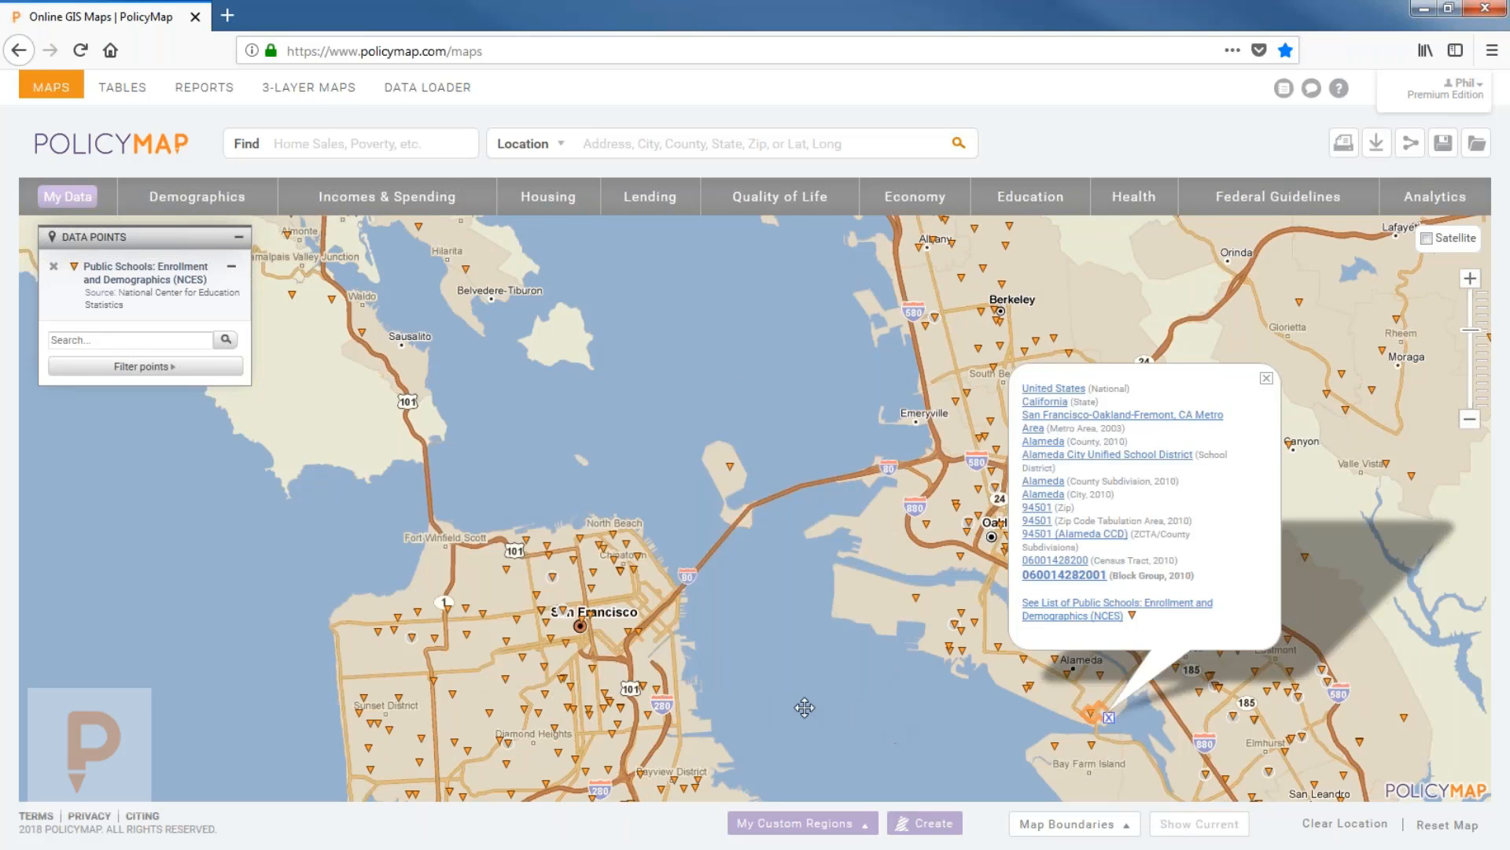
left_click(683, 642)
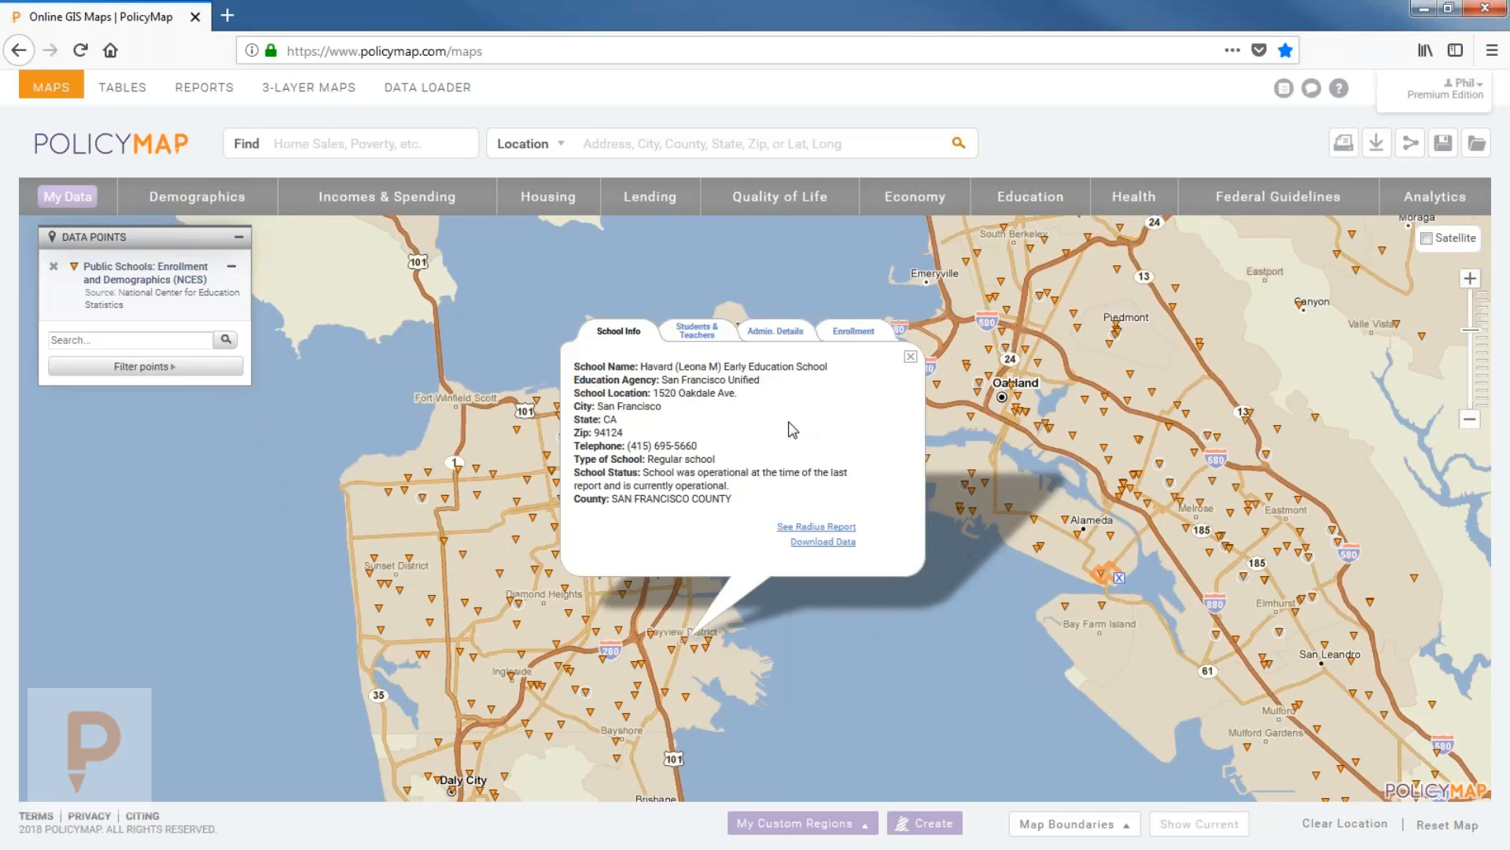
left_click(638, 691)
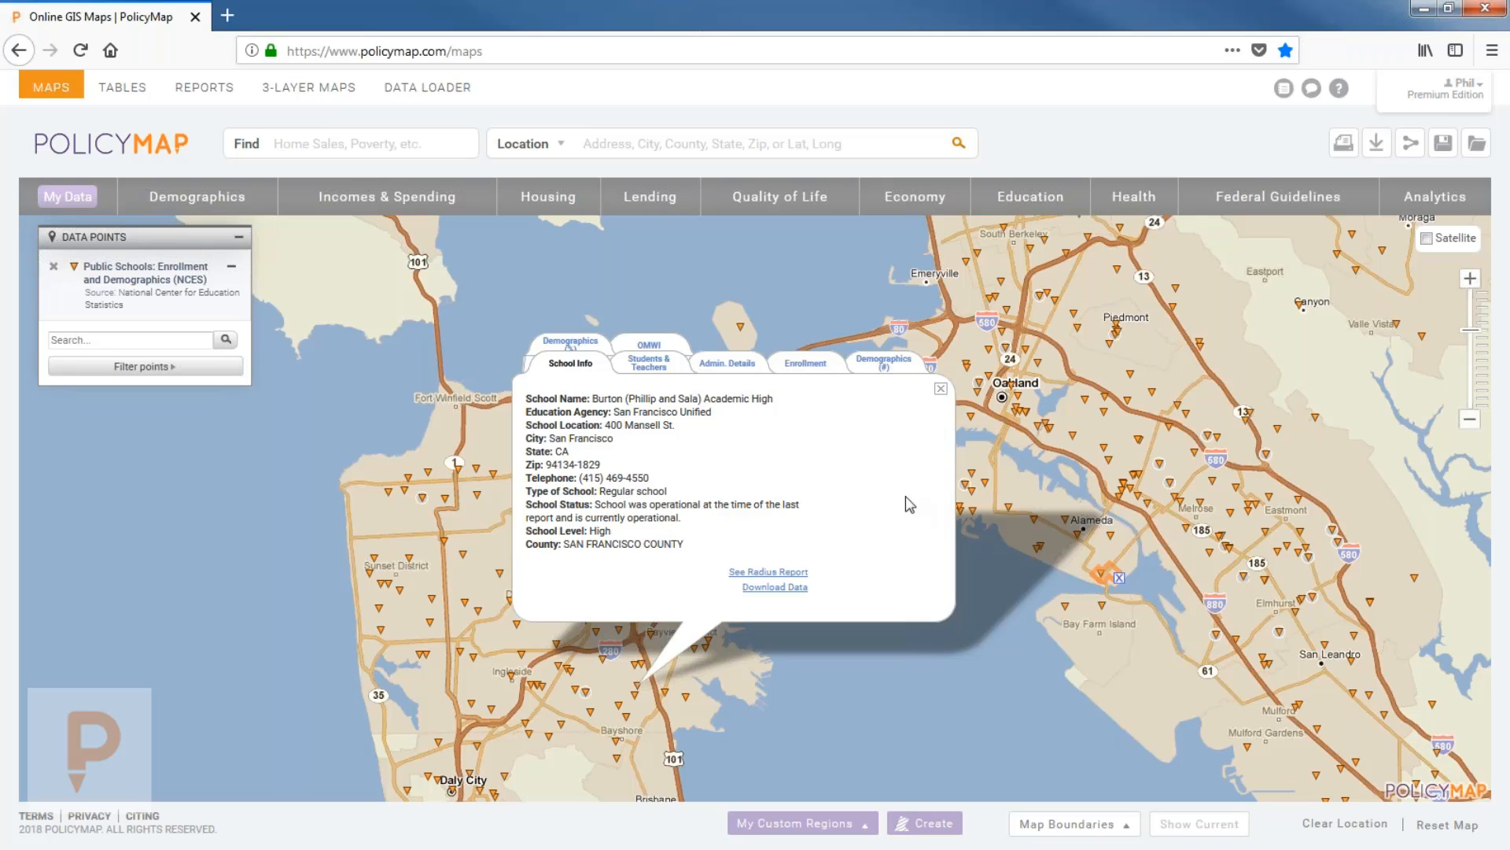
Review Burton High's Students & Teachers, Enrollment, Demographics percentages and OMWI figures.
left_click(649, 365)
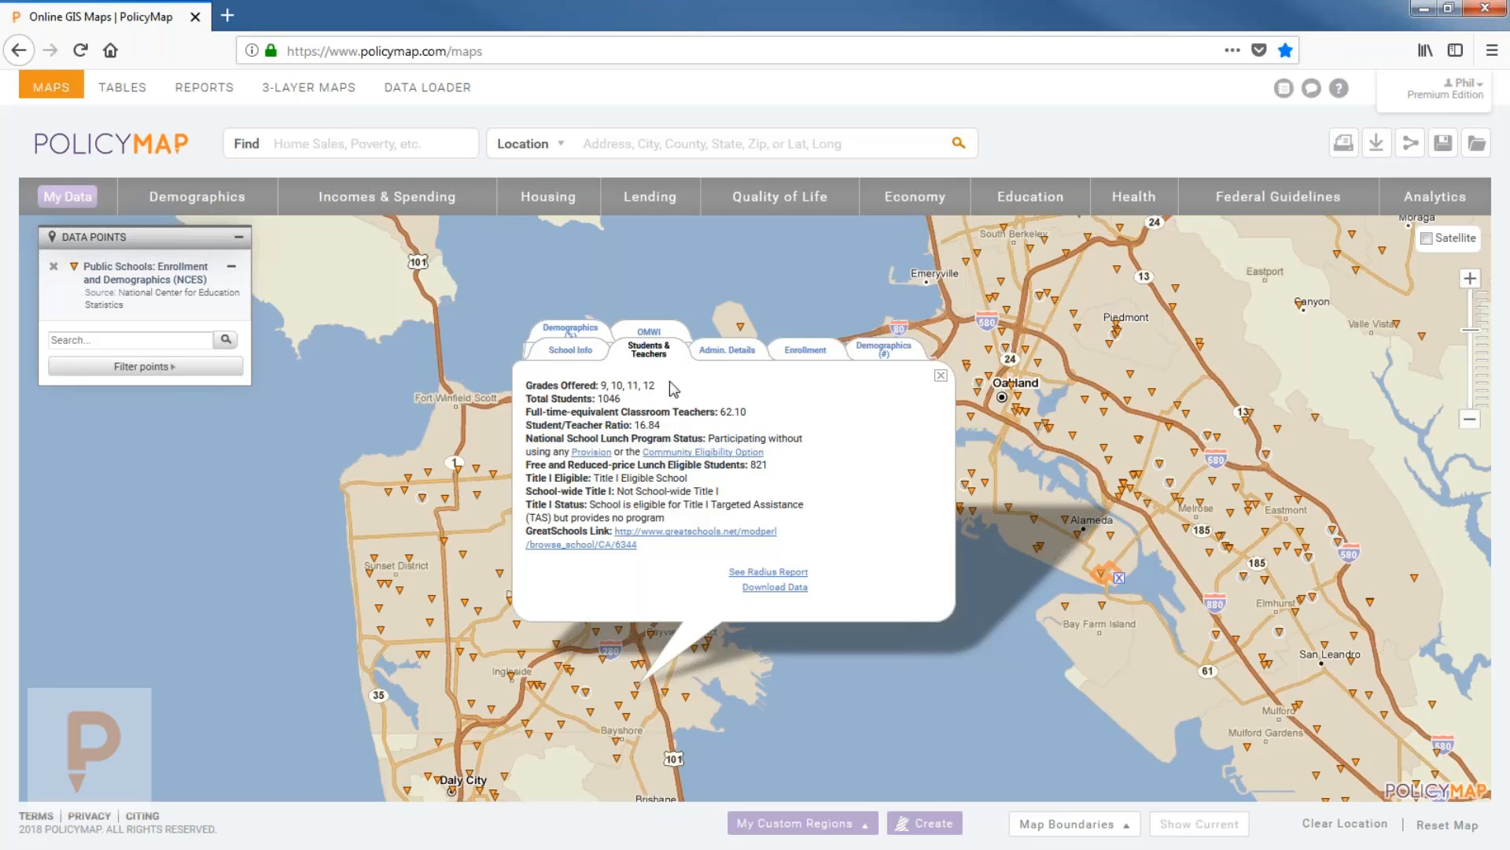
left_click(835, 355)
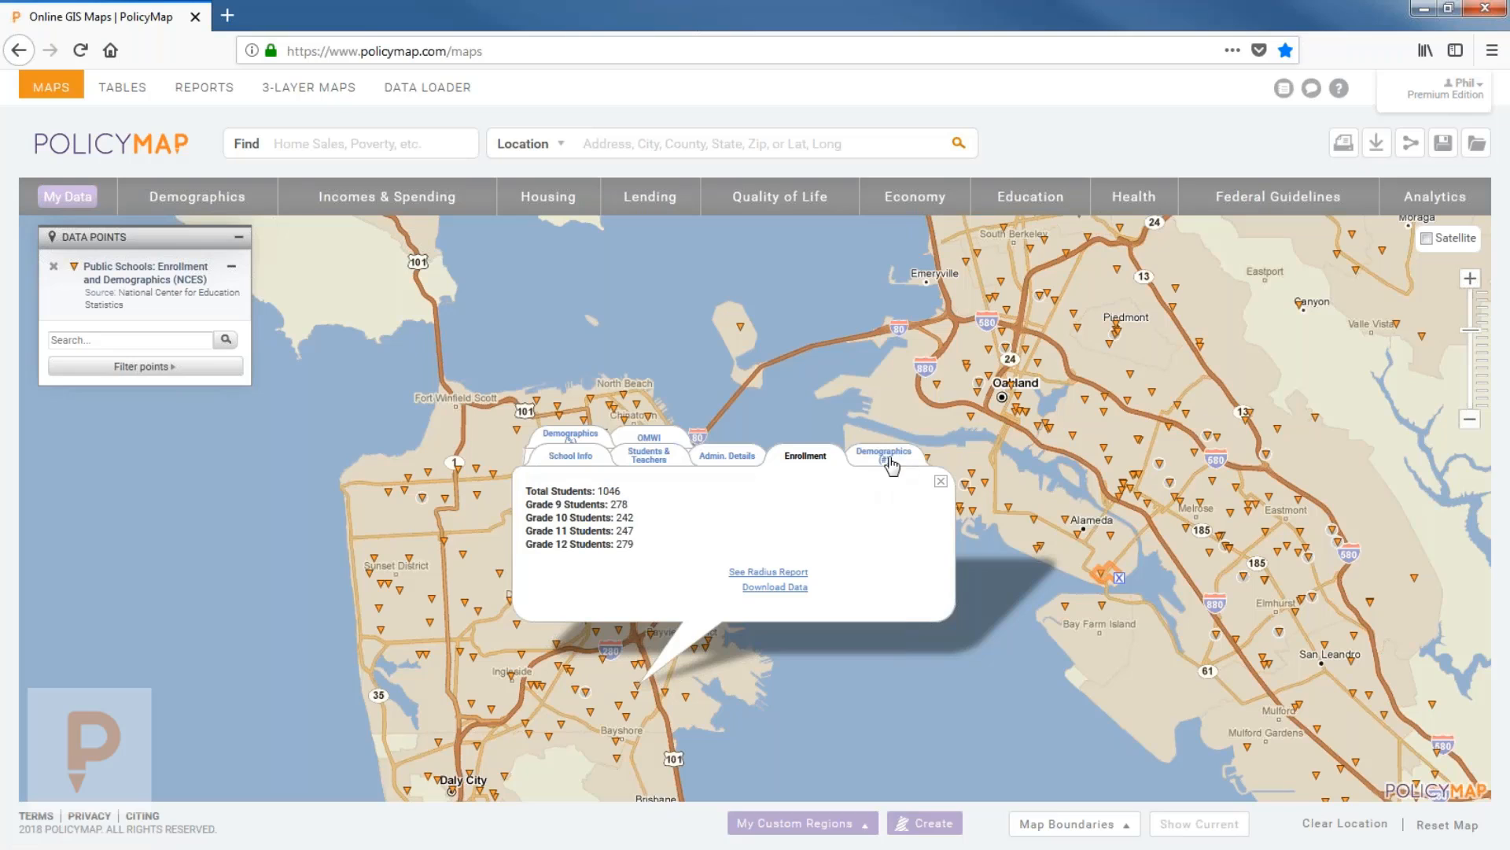
left_click(887, 458)
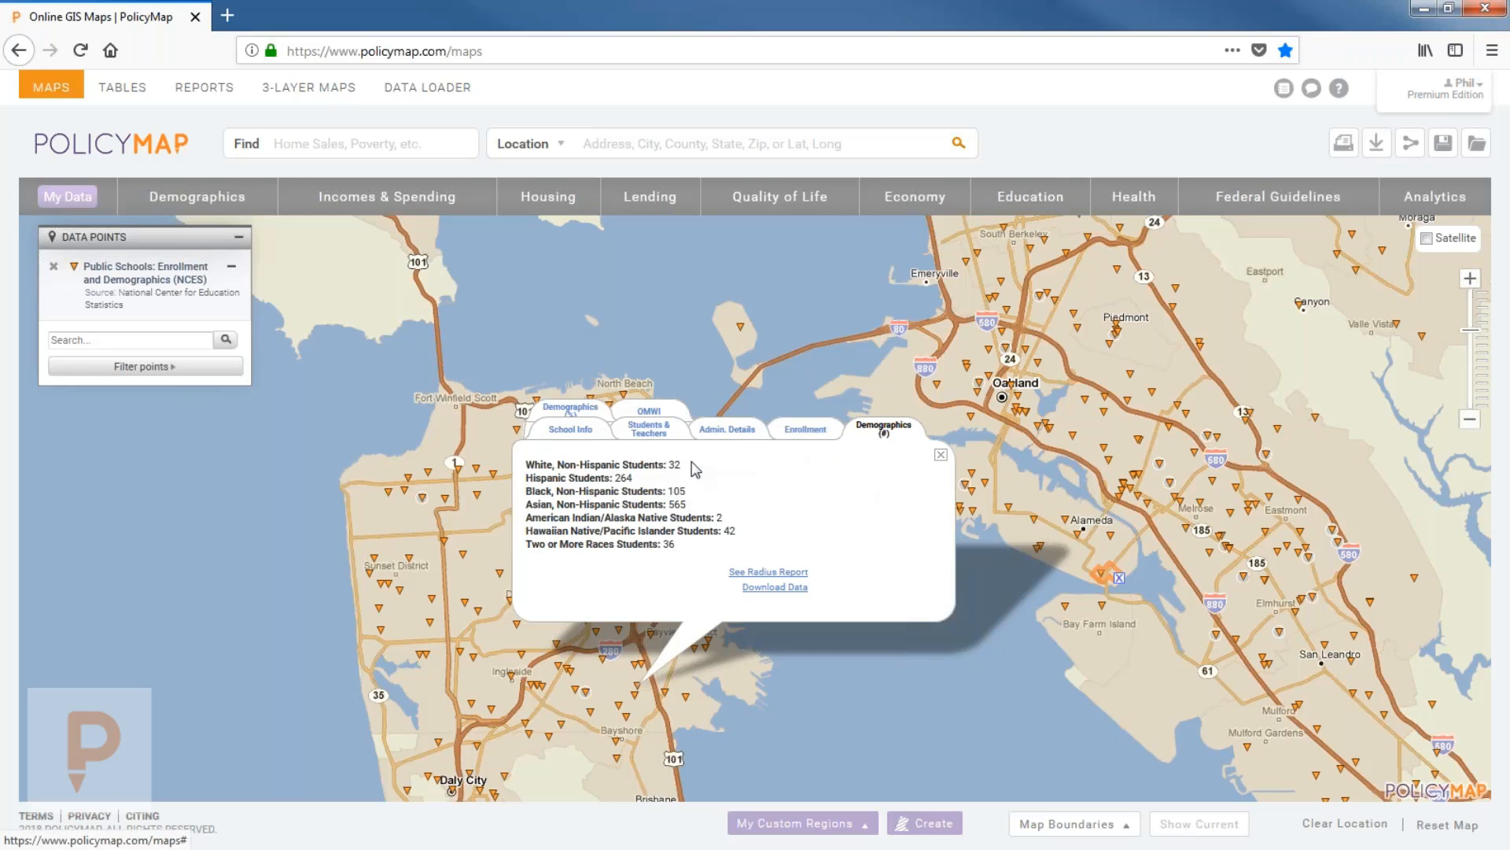
left_click(584, 409)
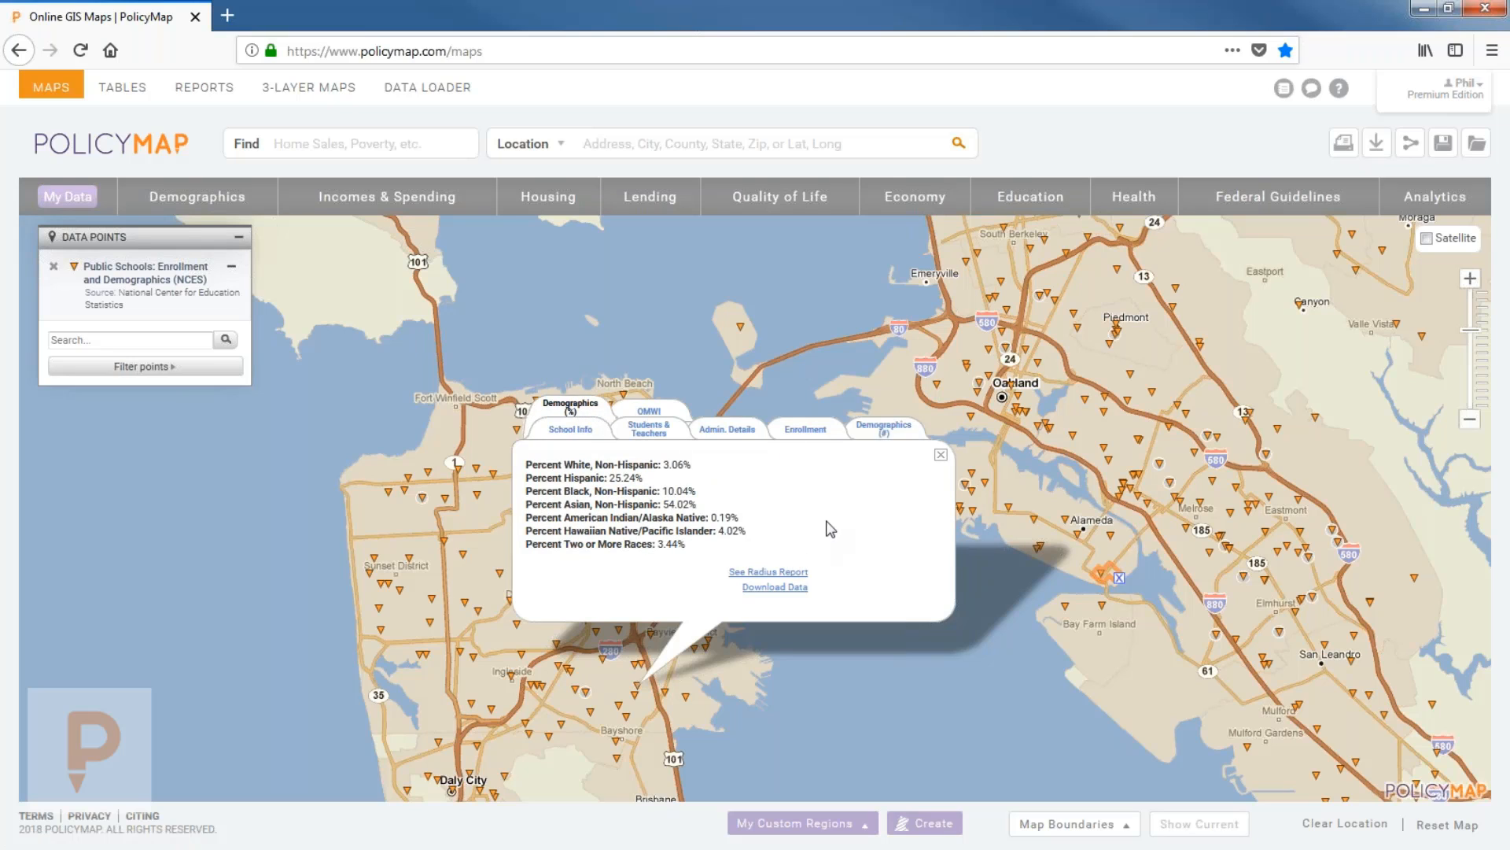
left_click(649, 411)
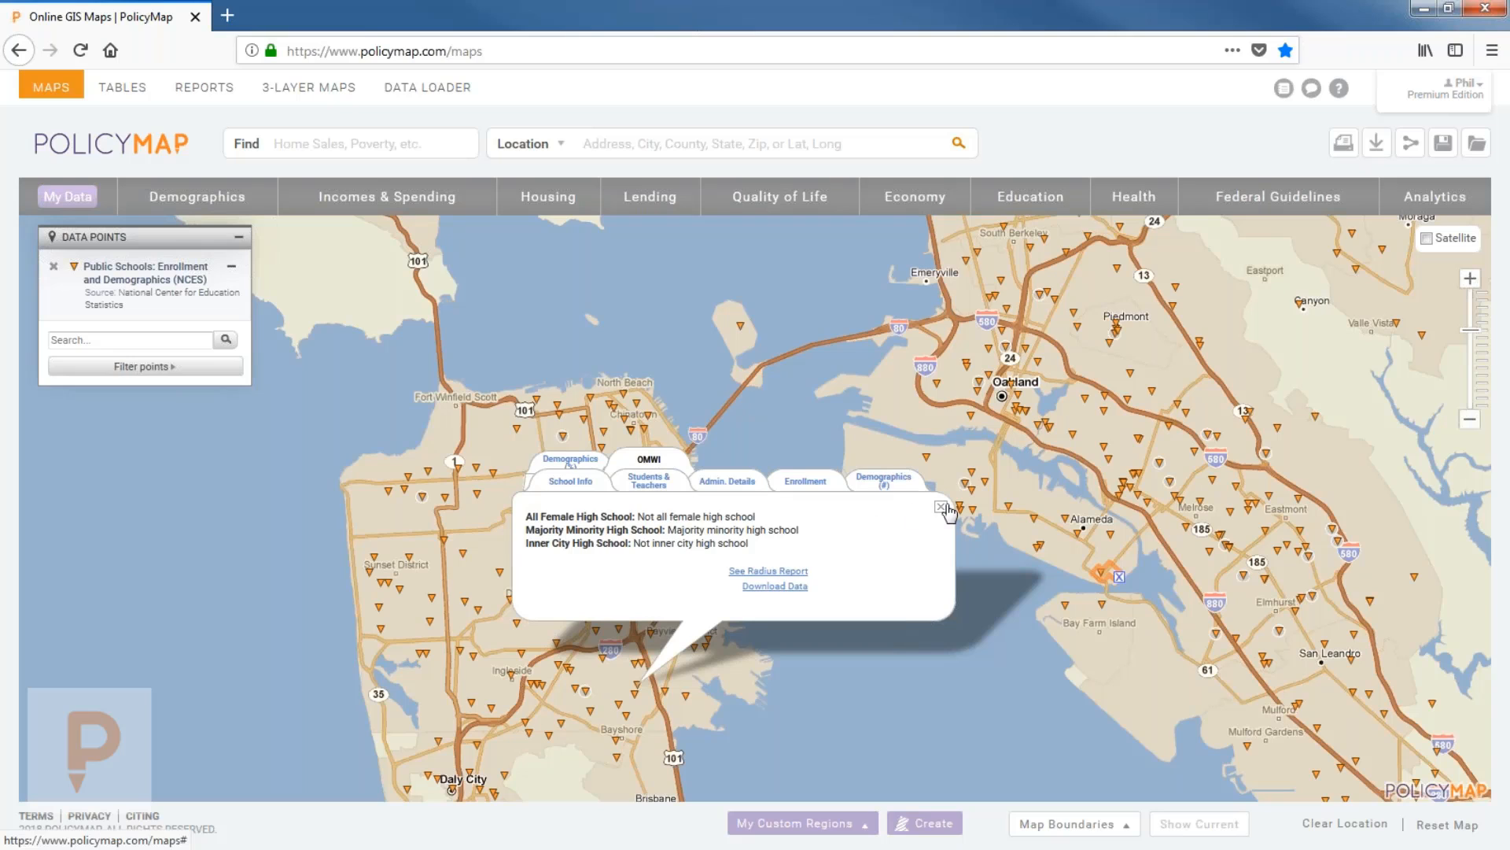
left_click(655, 485)
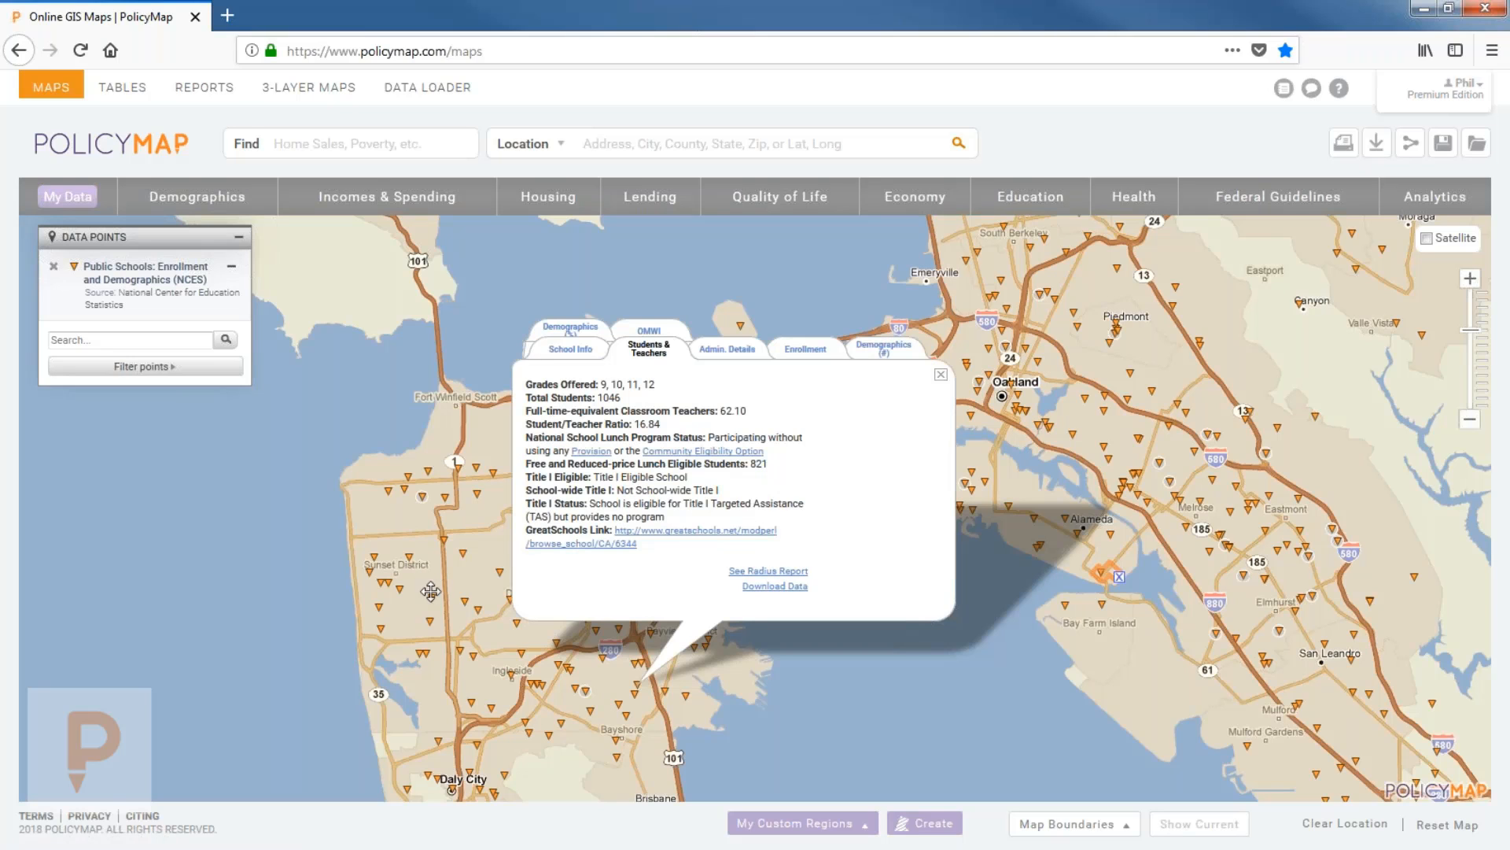
Review Lincoln (Abraham) High's student/teacher figures and per-grade enrollment.
left_click(522, 353)
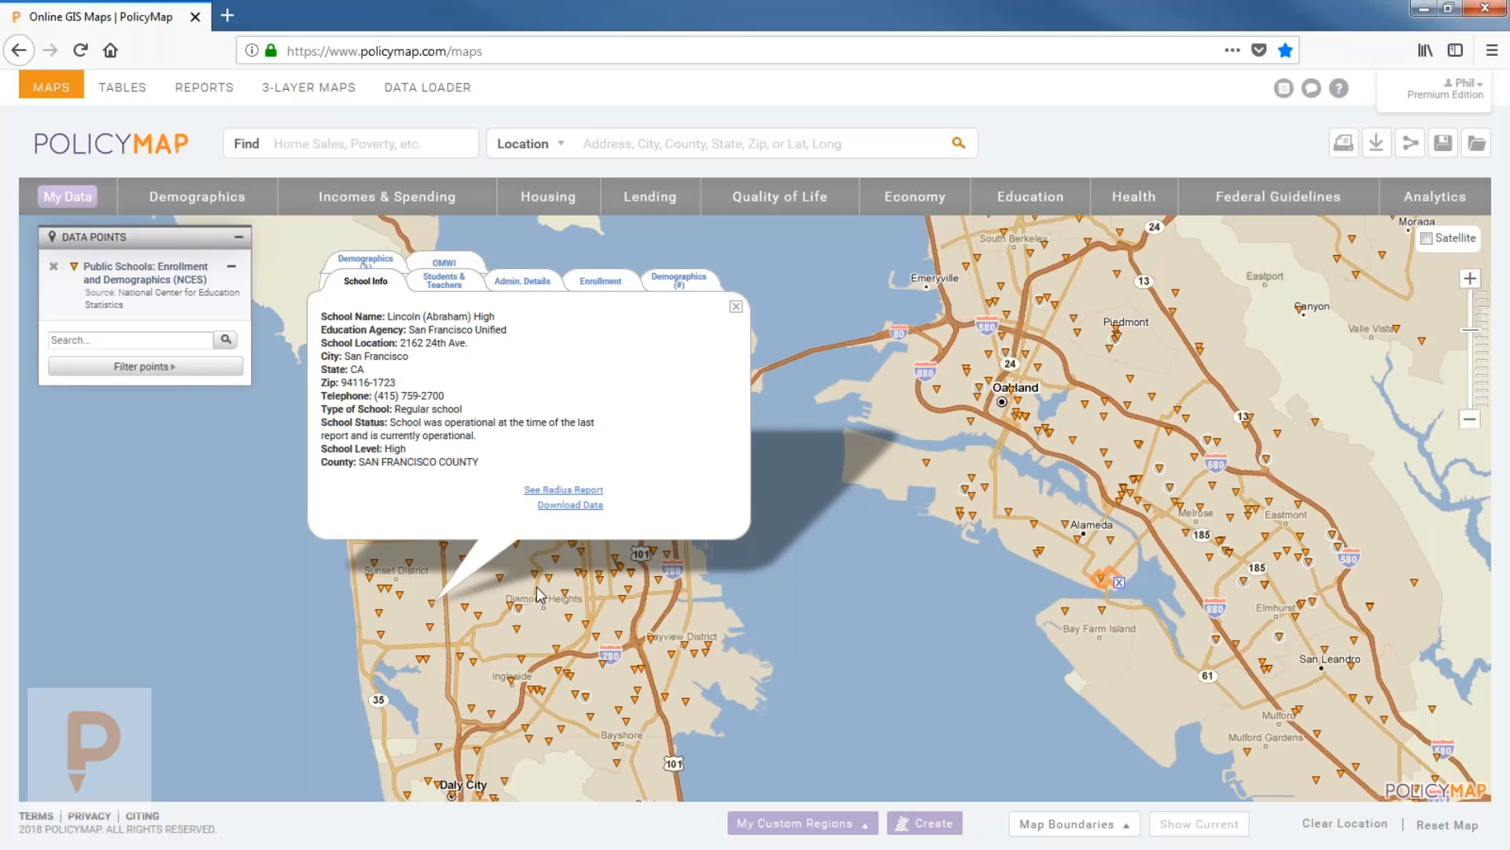
left_click(444, 277)
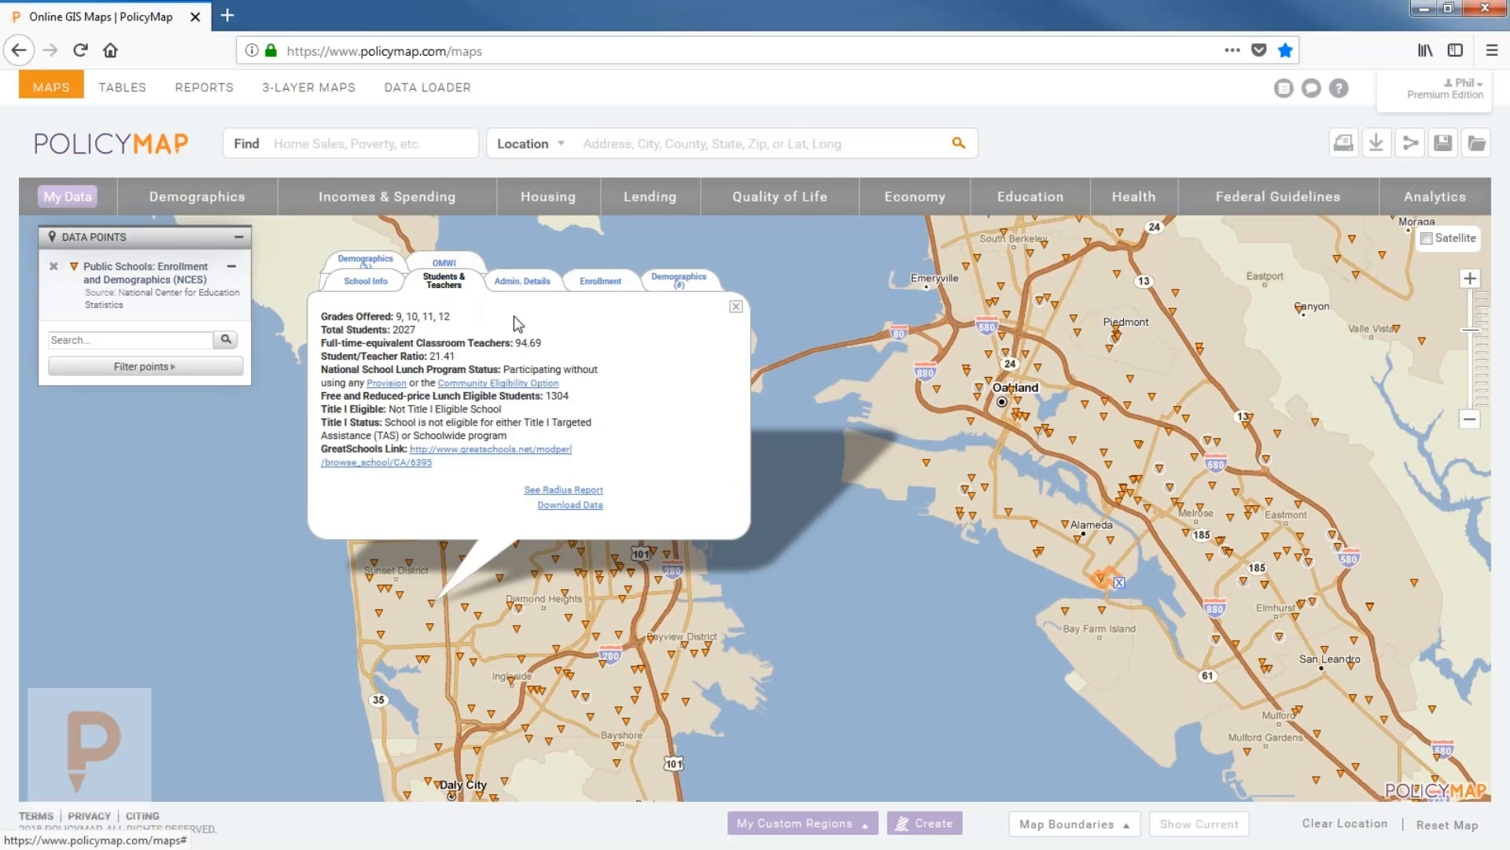
left_click(600, 280)
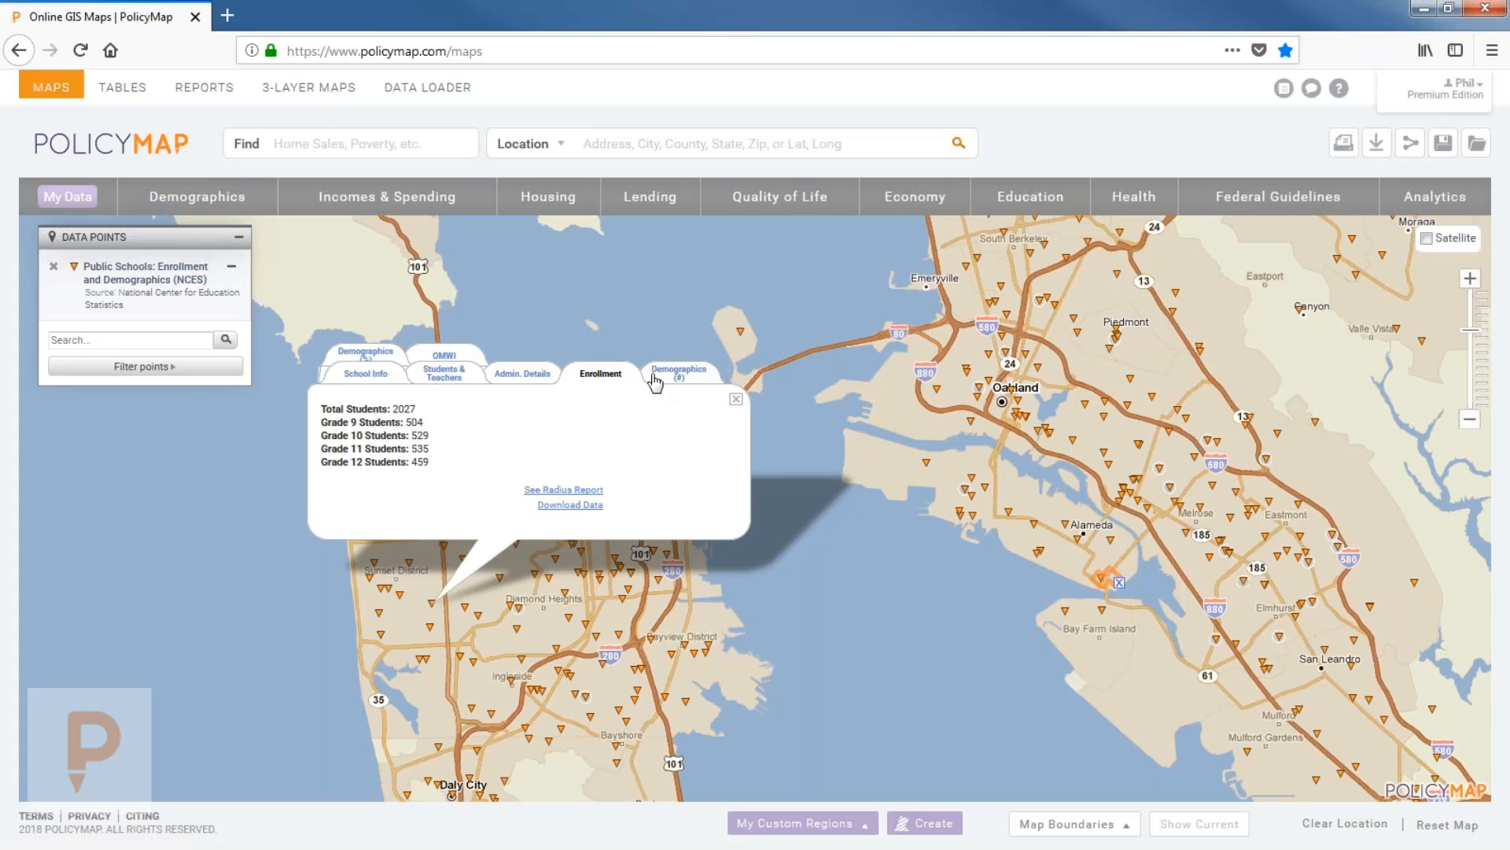
left_click(457, 376)
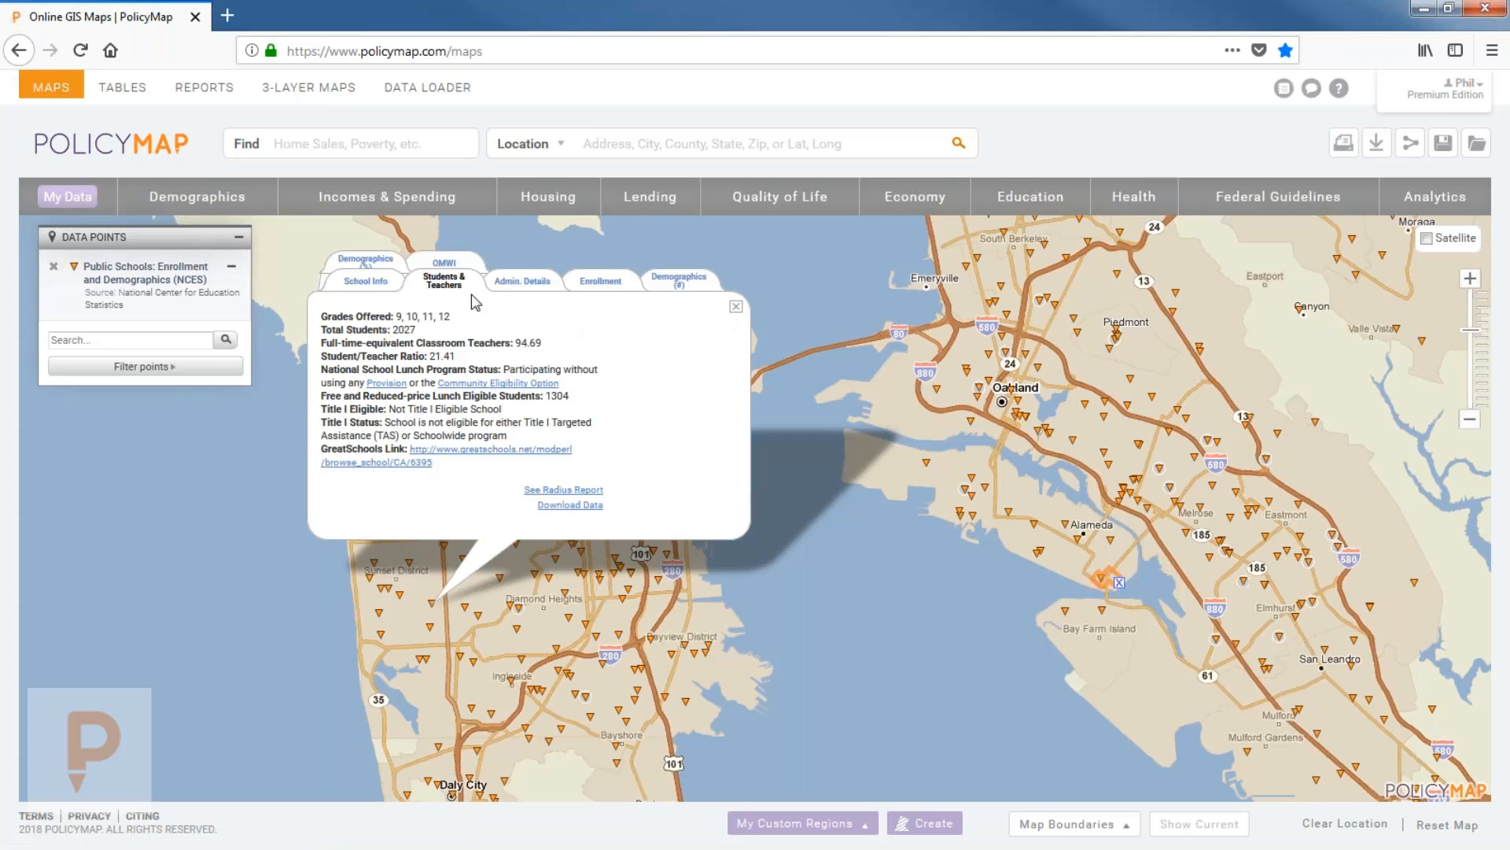
Close the school popup and zoom out to show school points through Hayward and Dublin.
left_click(735, 306)
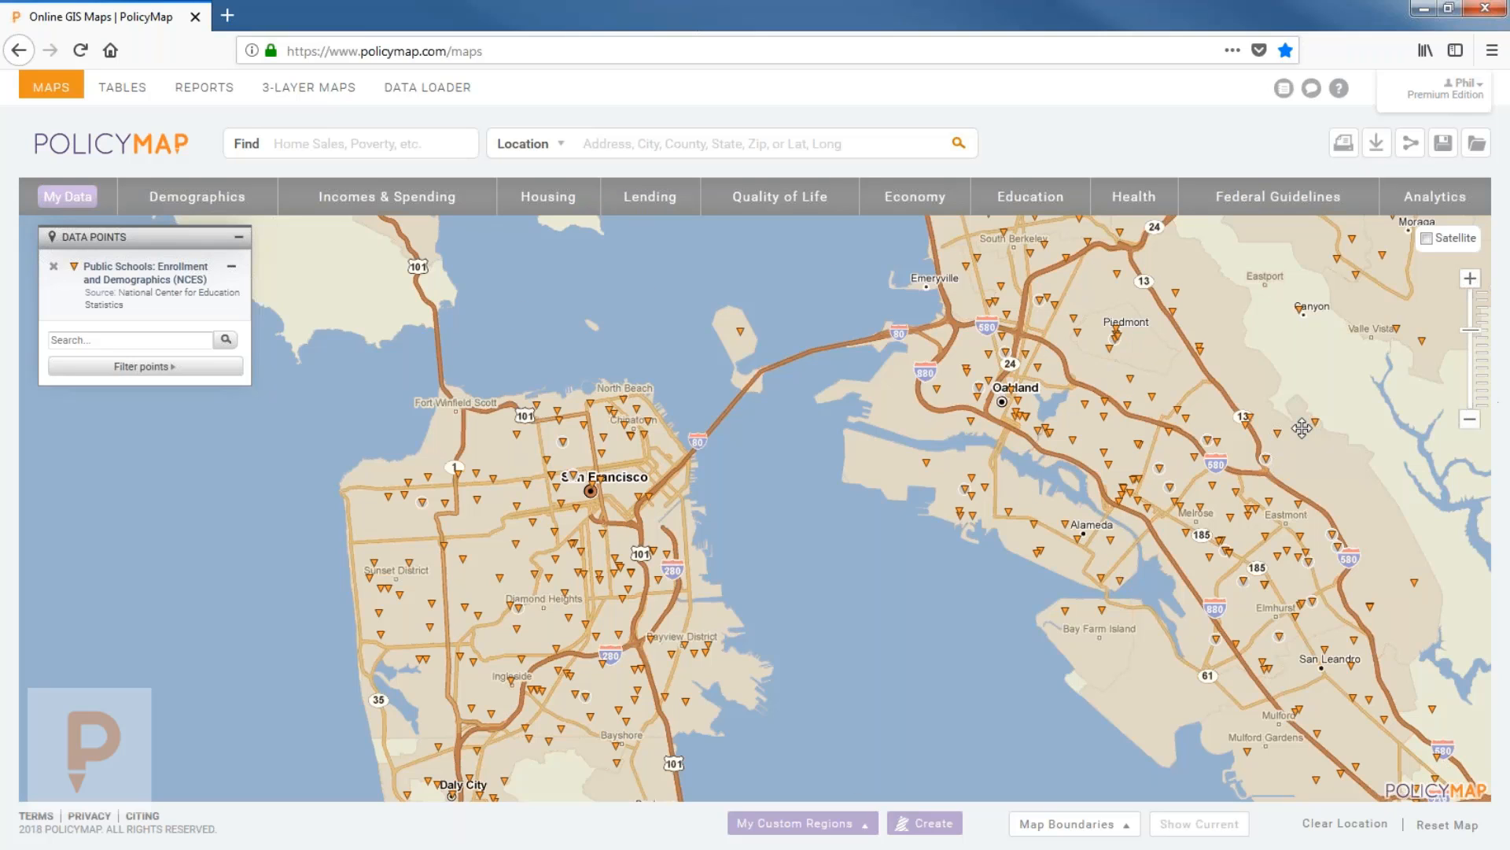
scroll(1018, 549, "down", 1)
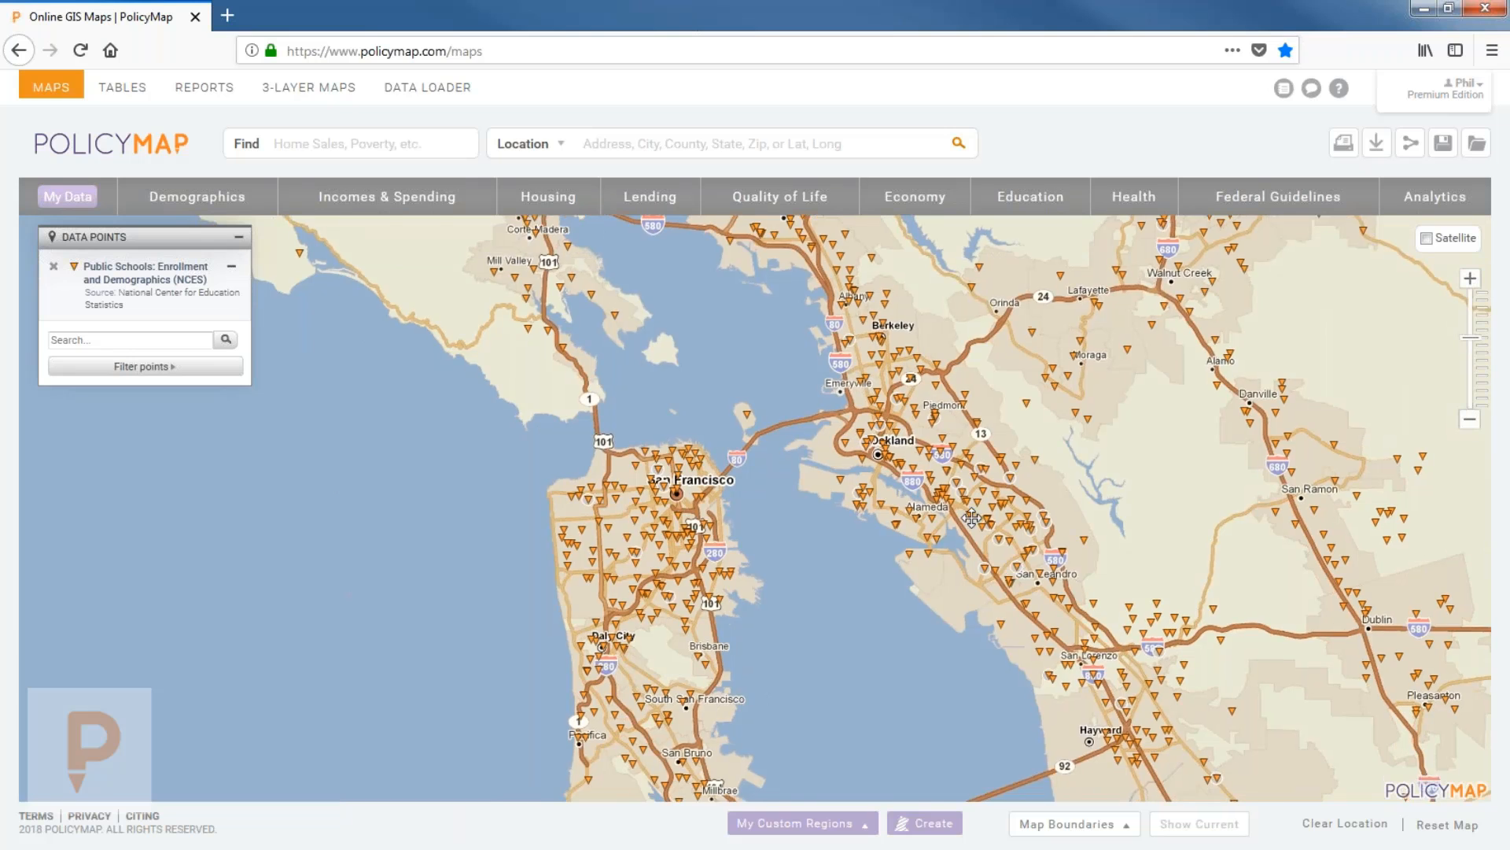
left_click_drag(930, 565, 882, 455)
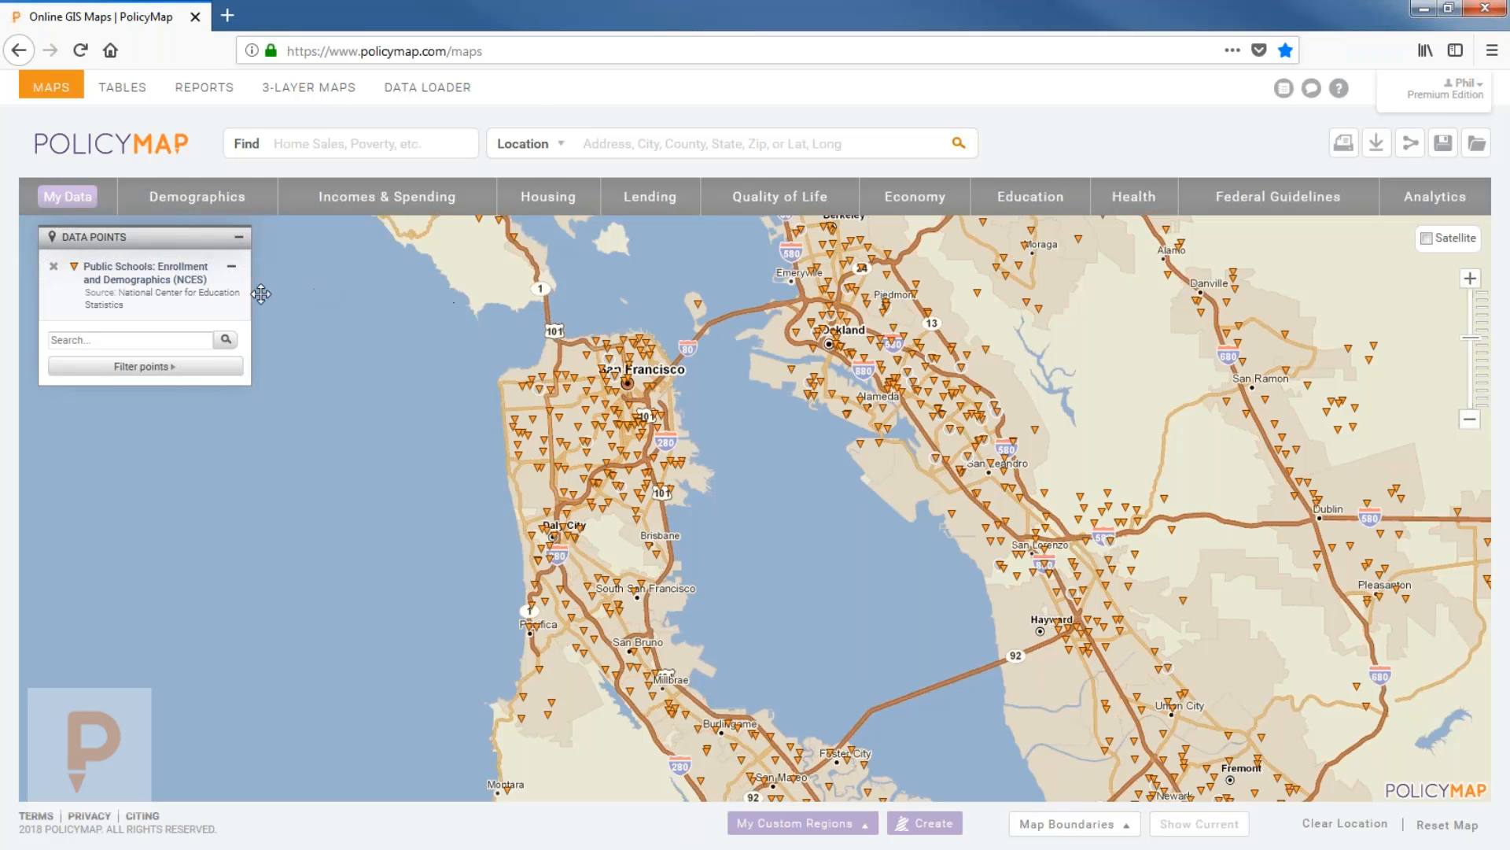
Filter the public school points by Level to Middle schools only.
left_click(178, 370)
mouse_move(387, 386)
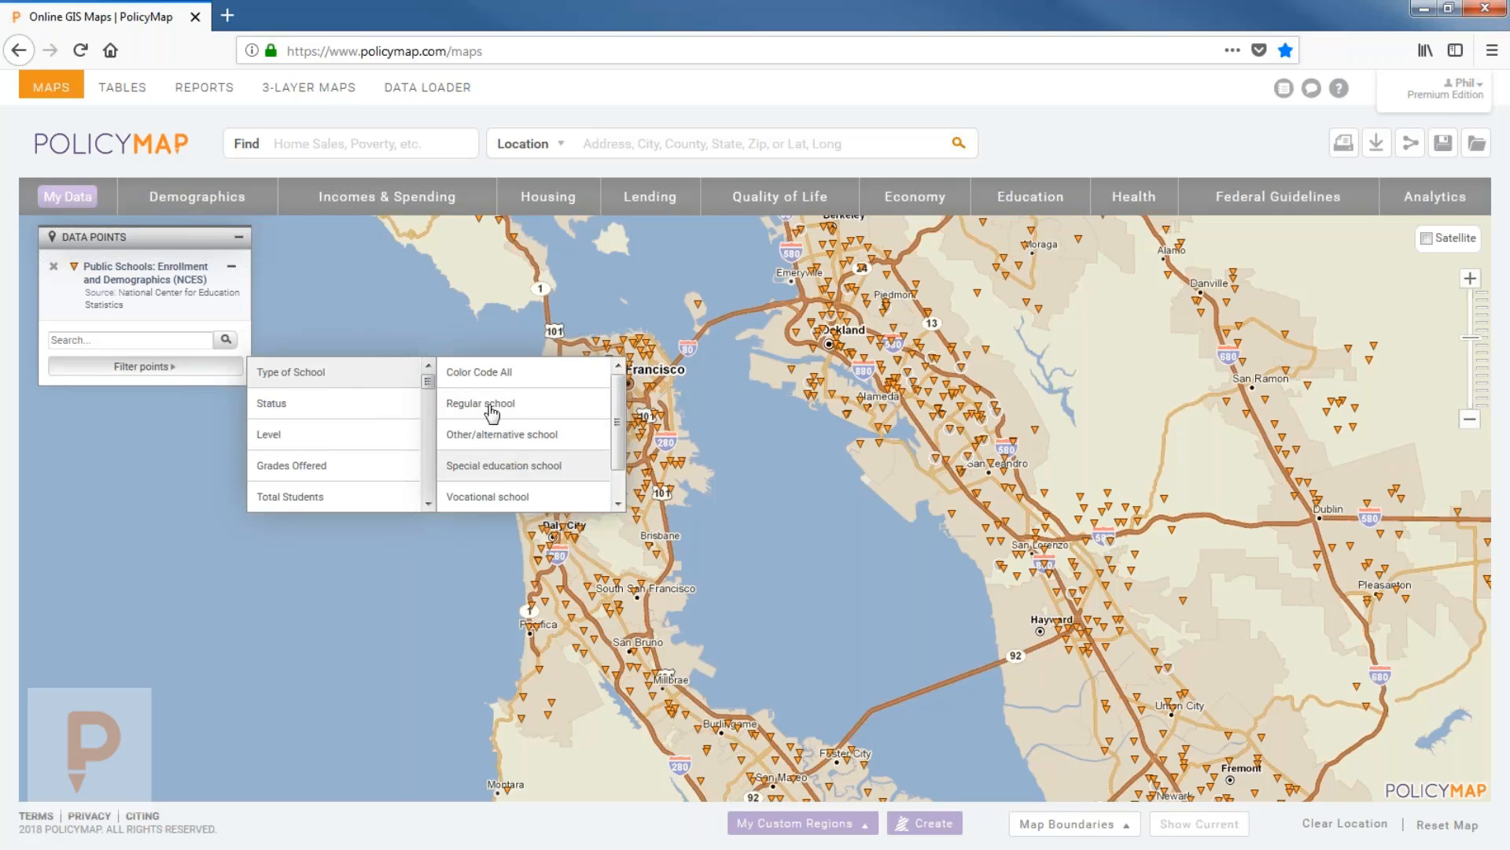
mouse_move(314, 434)
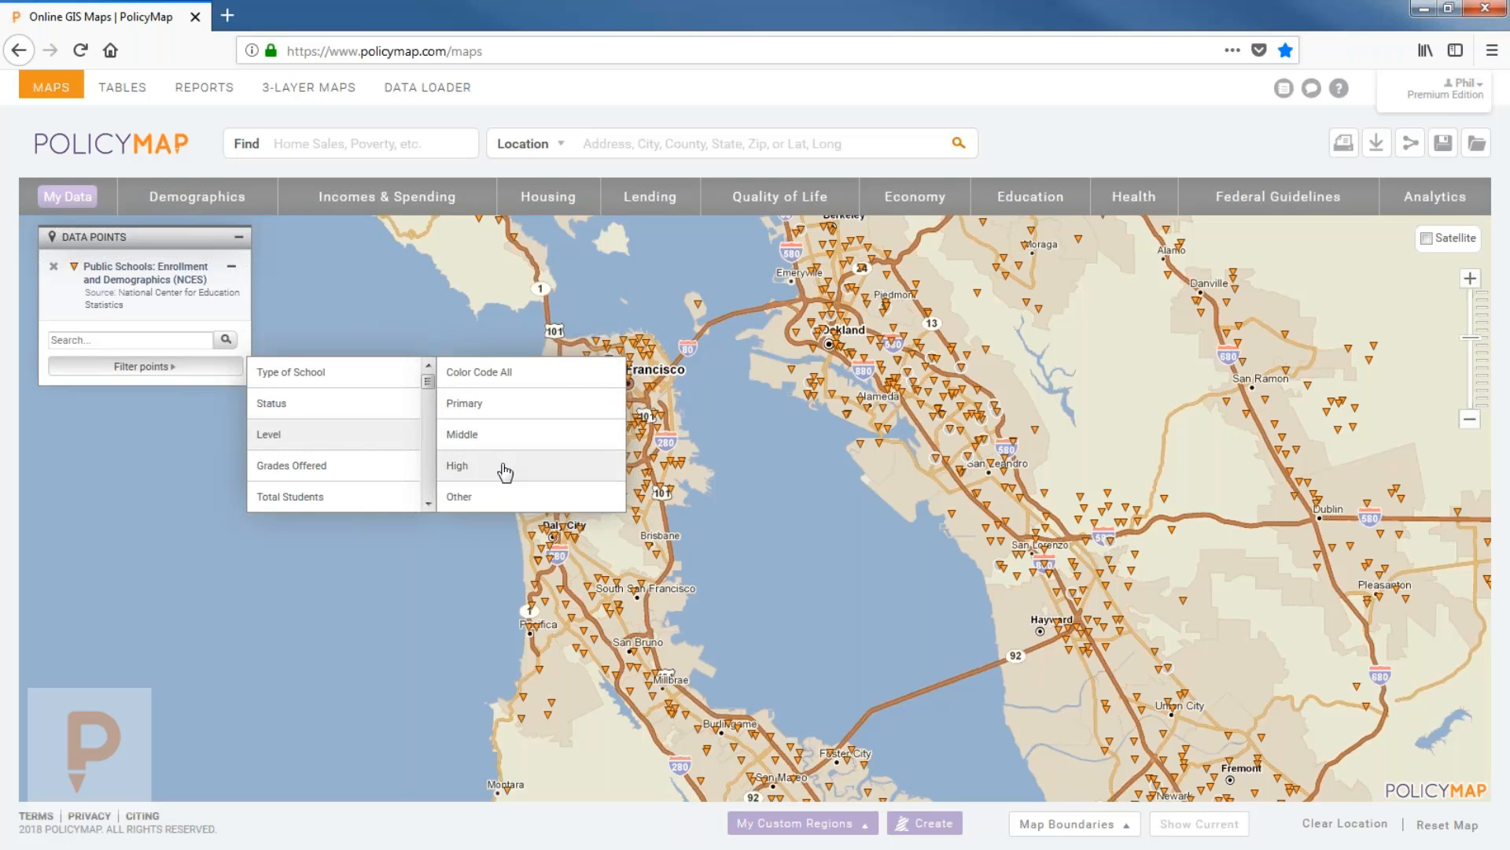
scroll(344, 456, "down", 1)
scroll(344, 449, "down", 3)
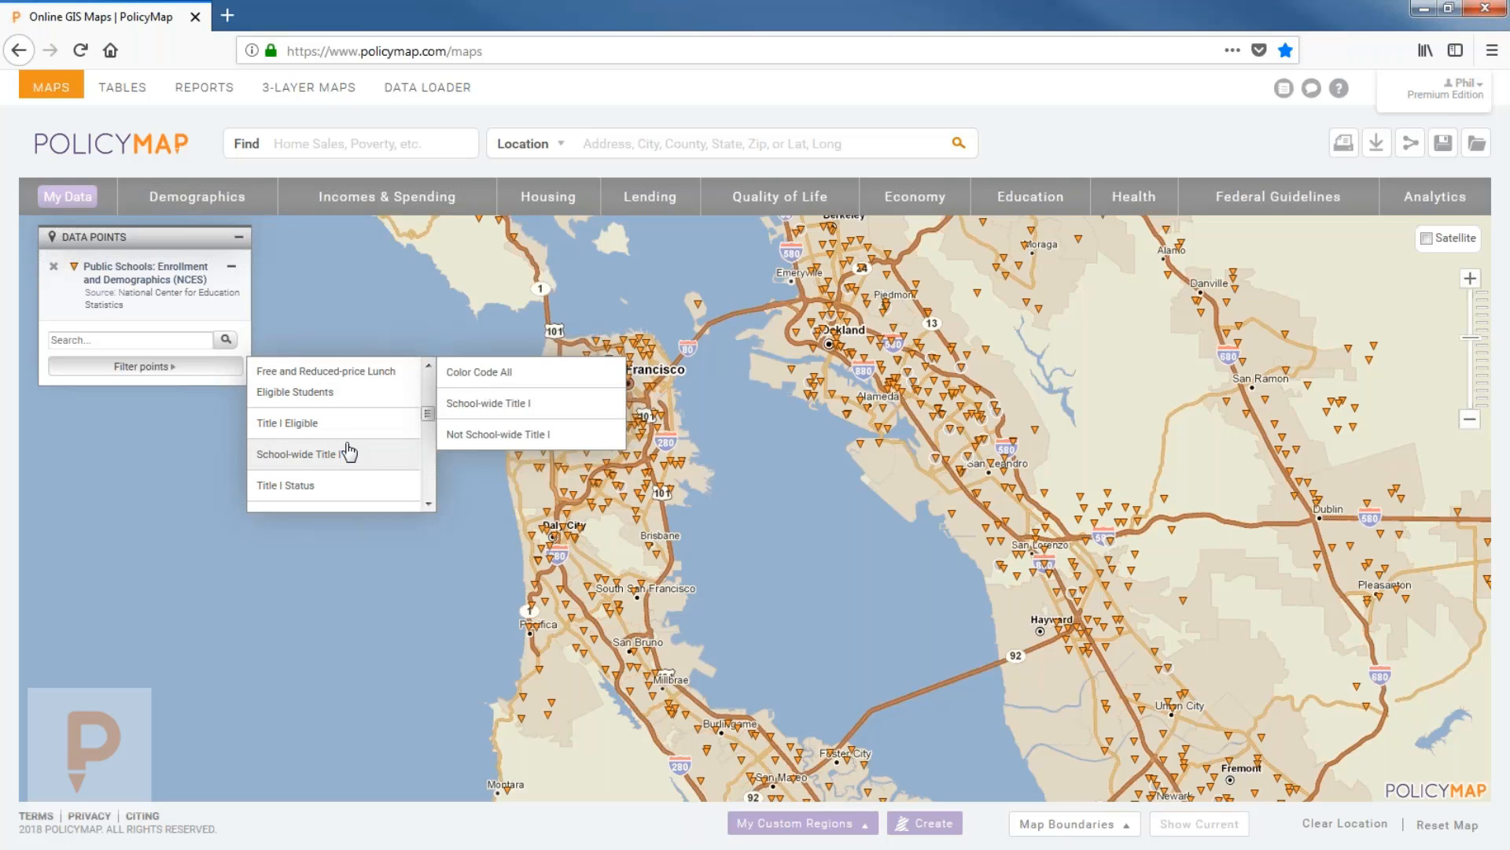
scroll(348, 451, "down", 3)
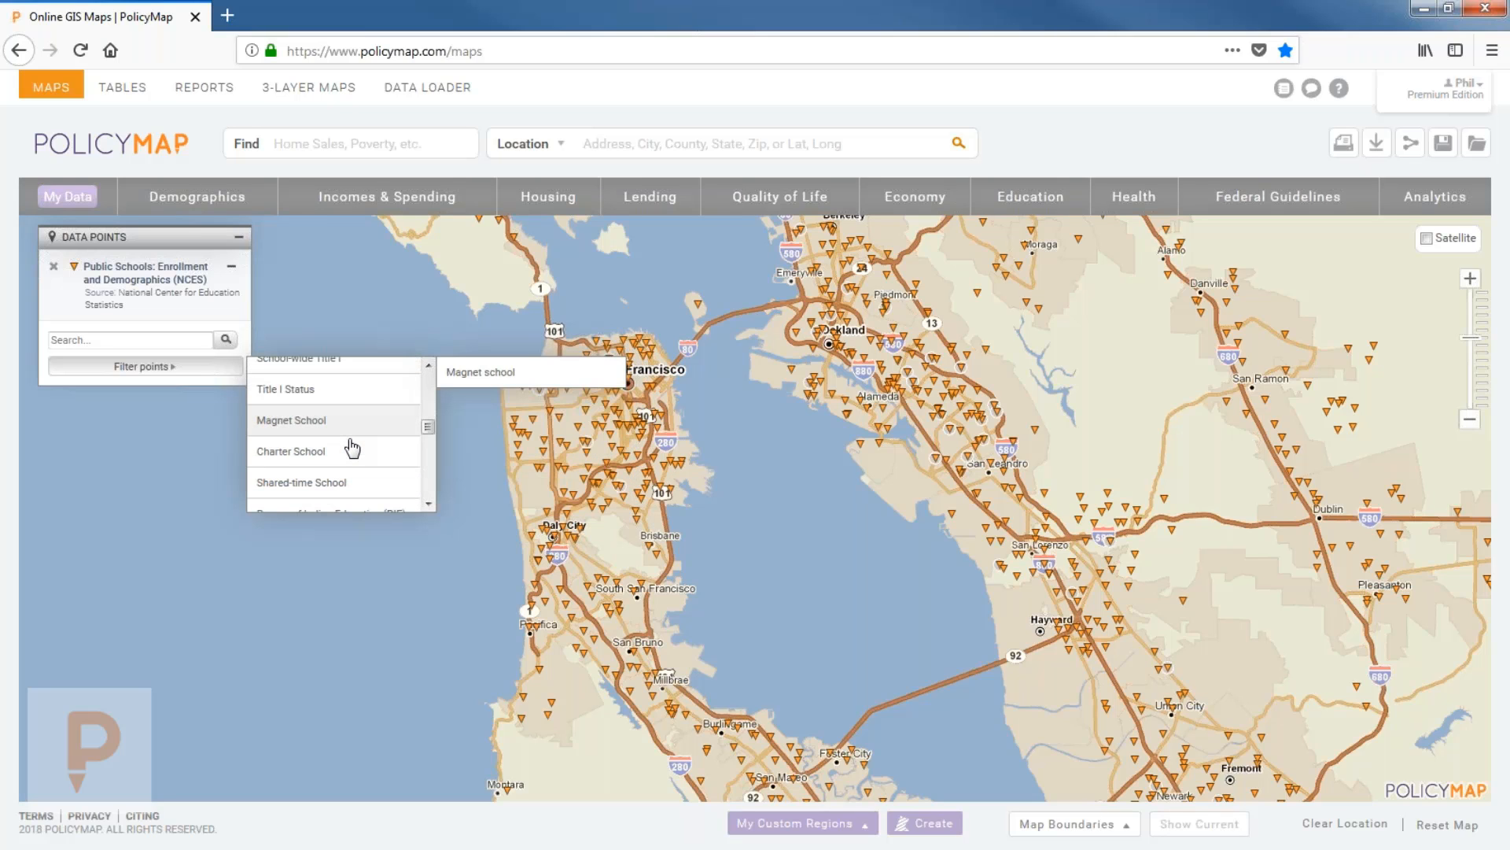
scroll(351, 449, "down", 5)
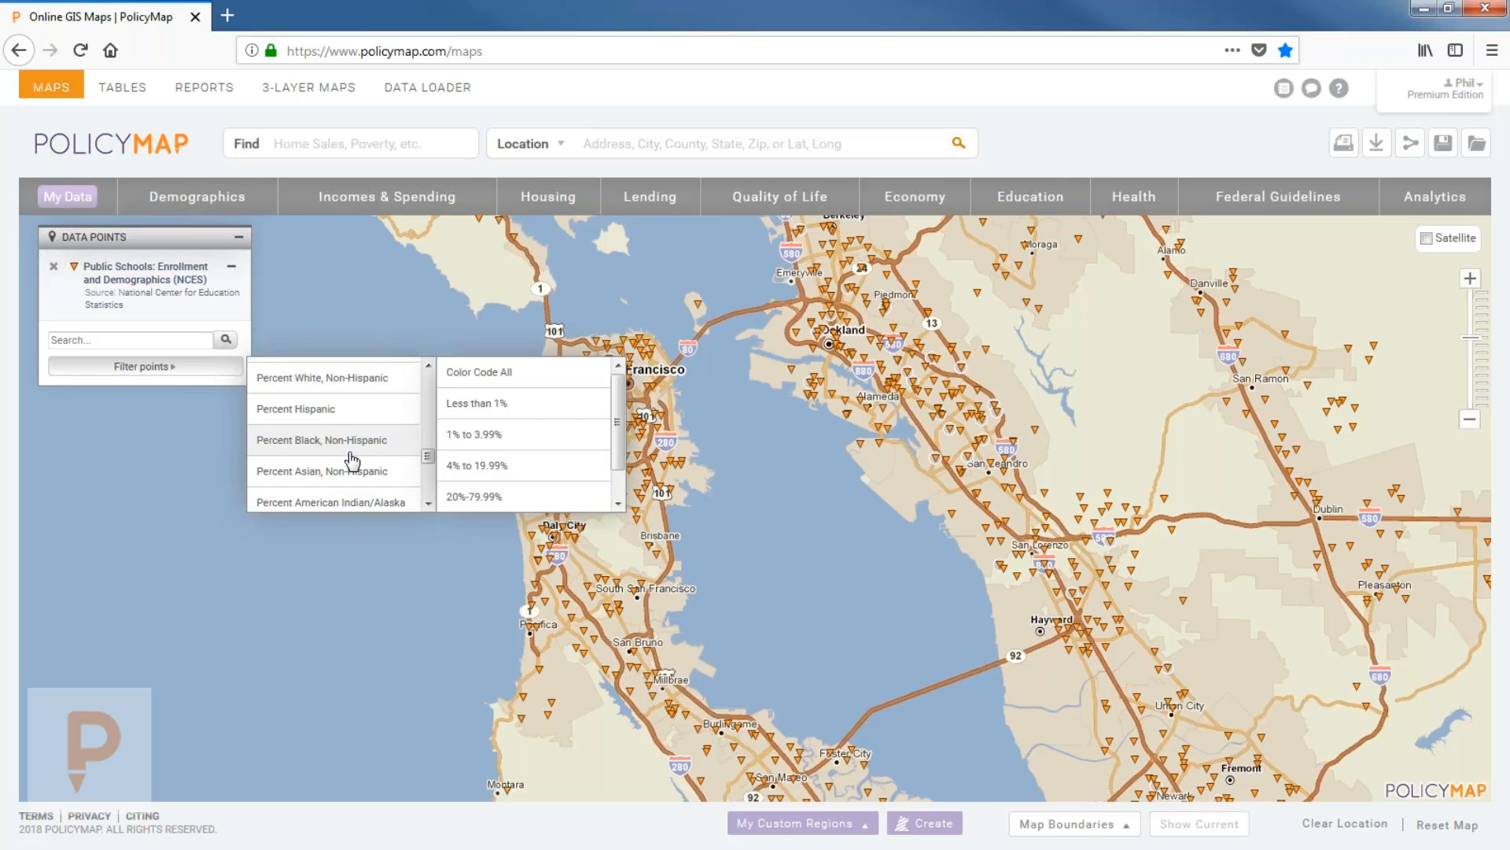
scroll(352, 461, "down", 1)
scroll(352, 460, "down", 5)
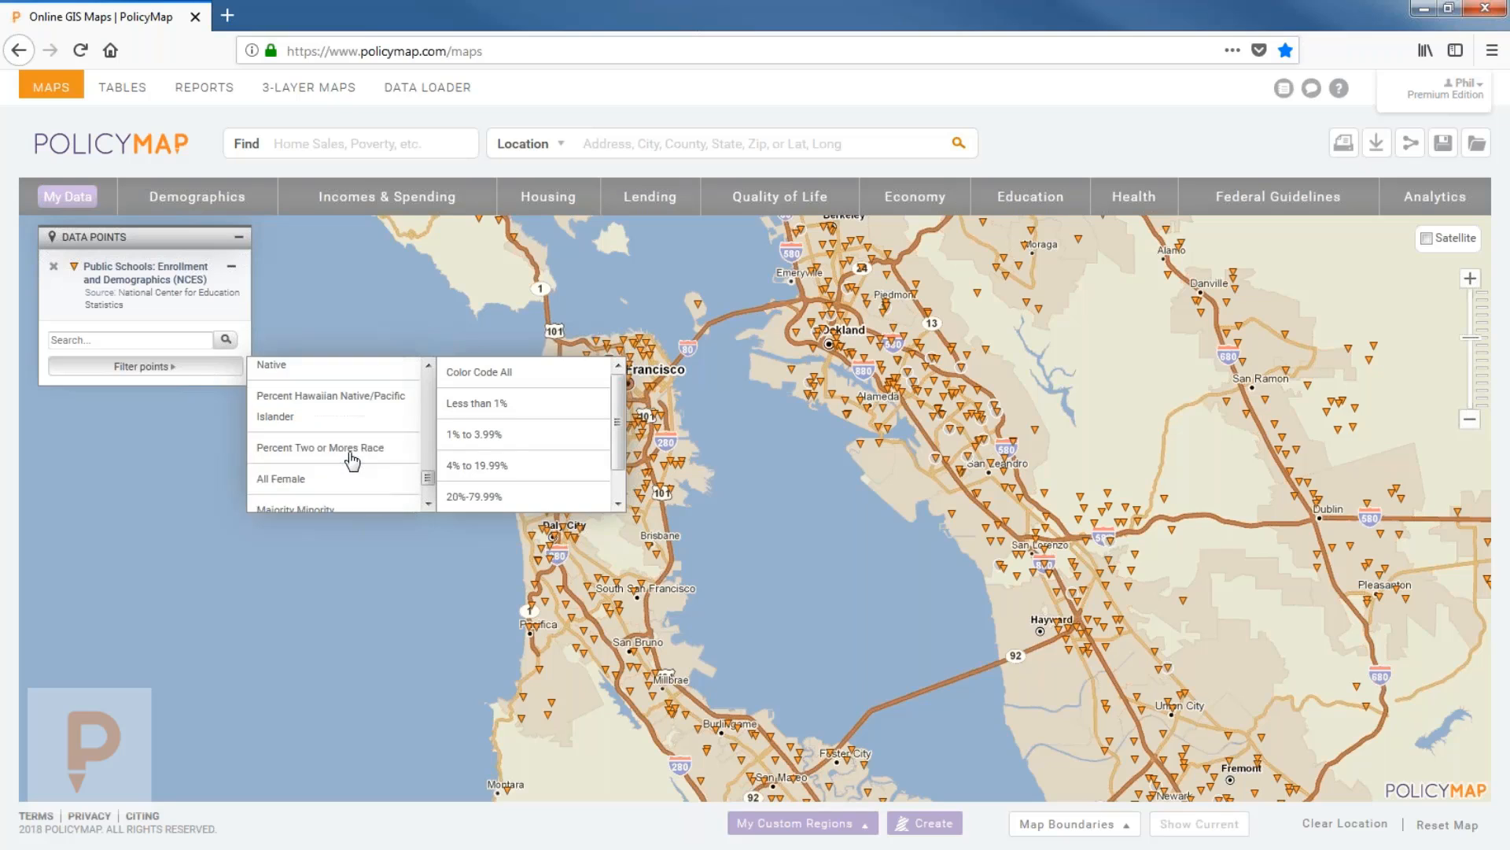
scroll(354, 467, "up", 1)
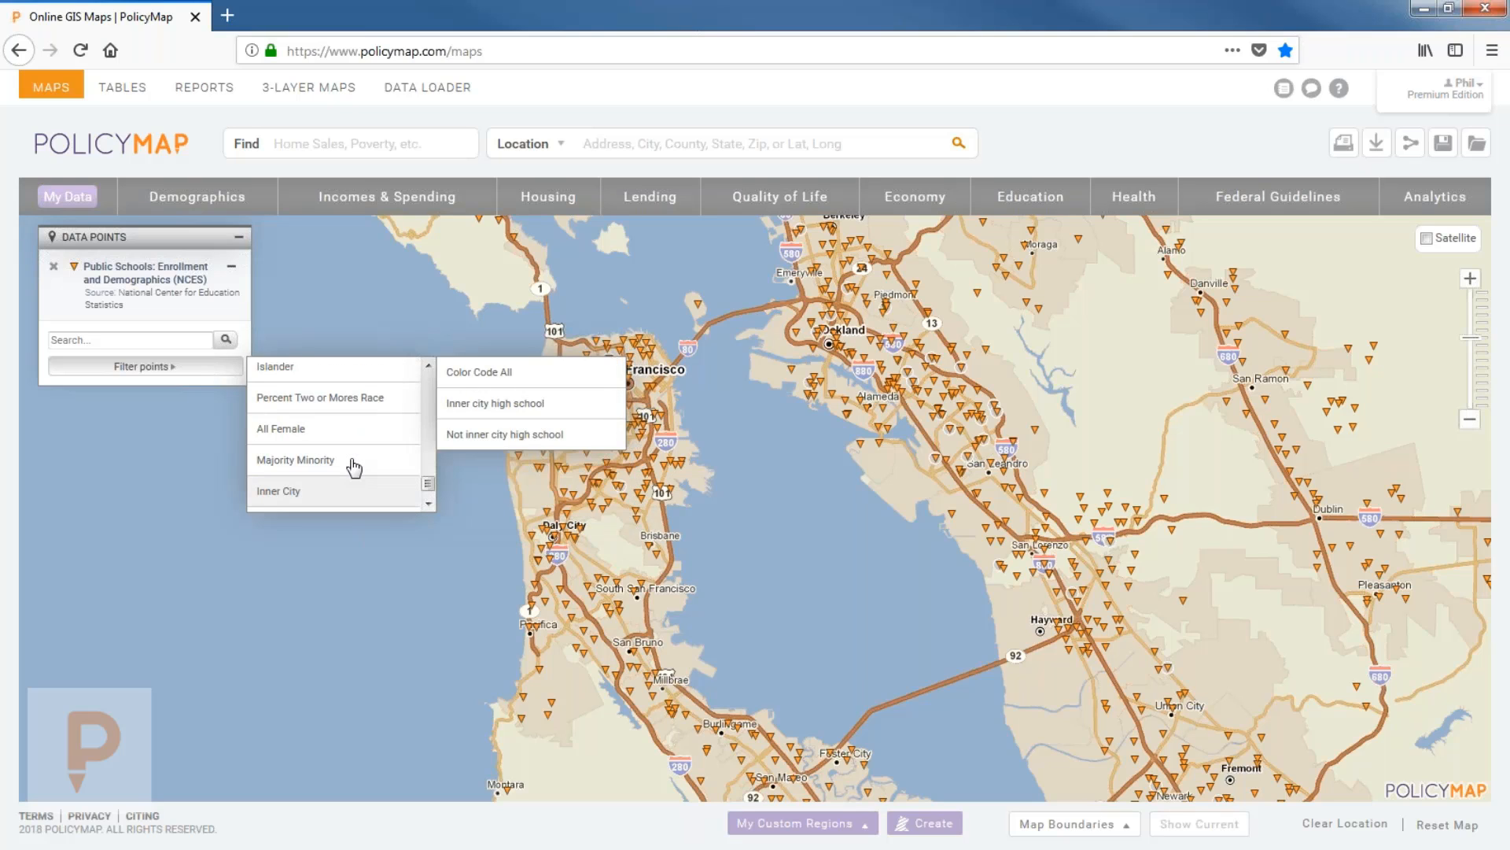
scroll(352, 464, "up", 5)
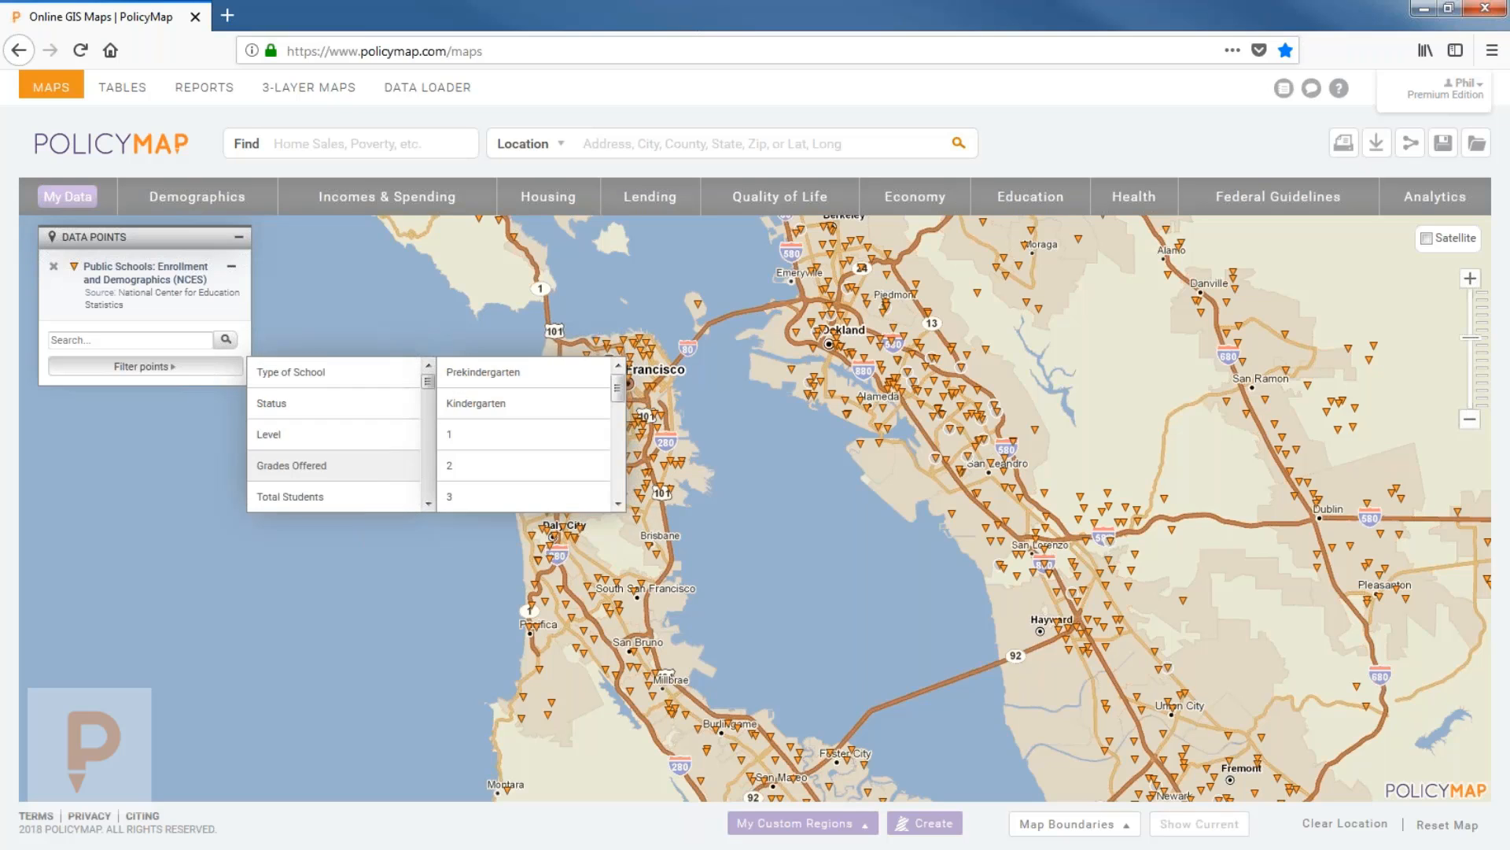
mouse_move(347, 407)
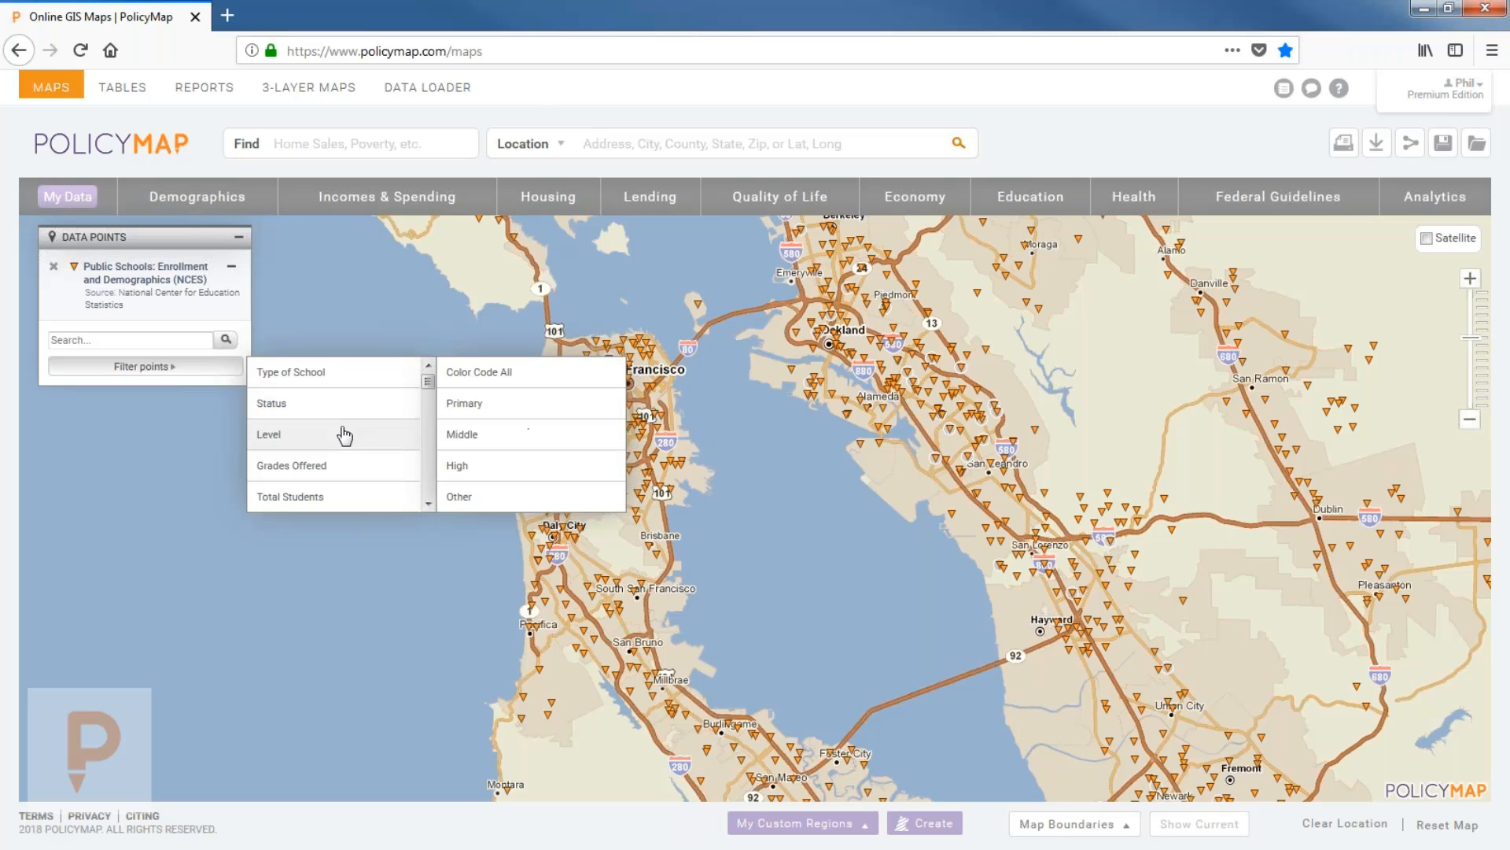
left_click(509, 439)
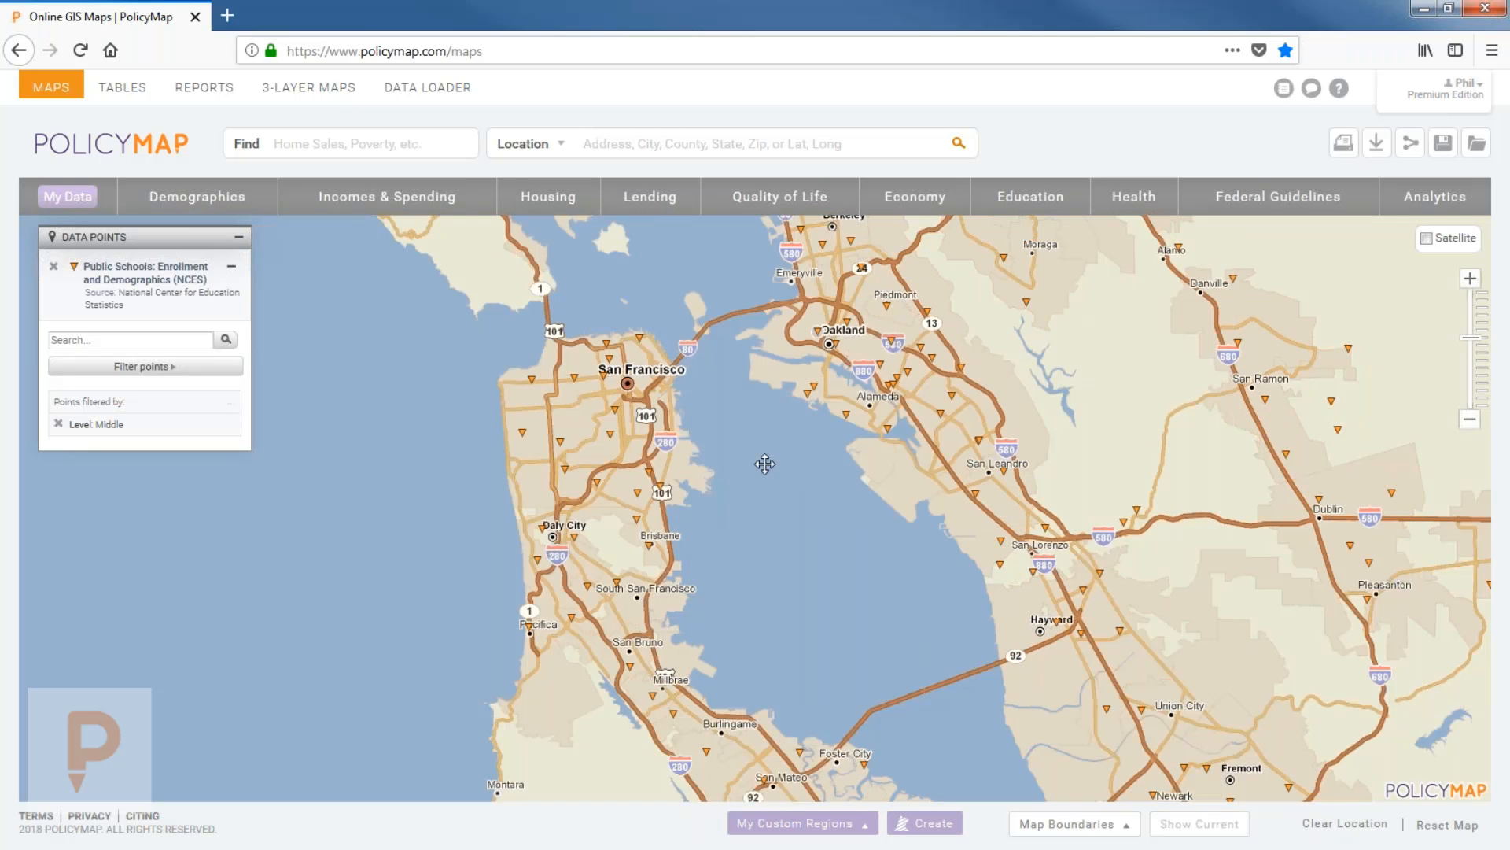
Recentre the map on the bay and add high schools to the school point filter.
left_click_drag(777, 486, 763, 549)
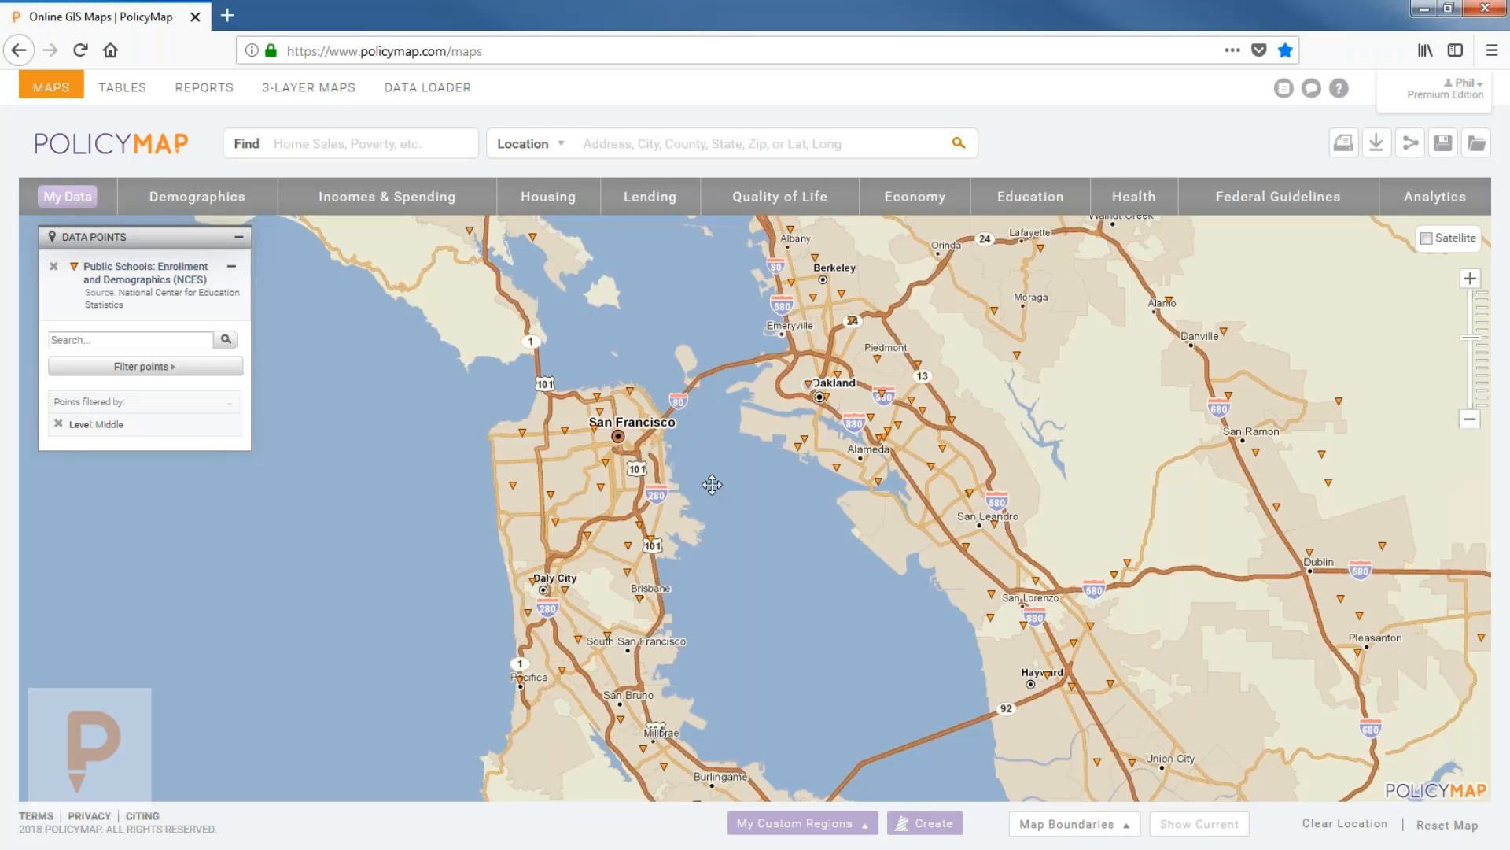
left_click_drag(748, 526, 712, 479)
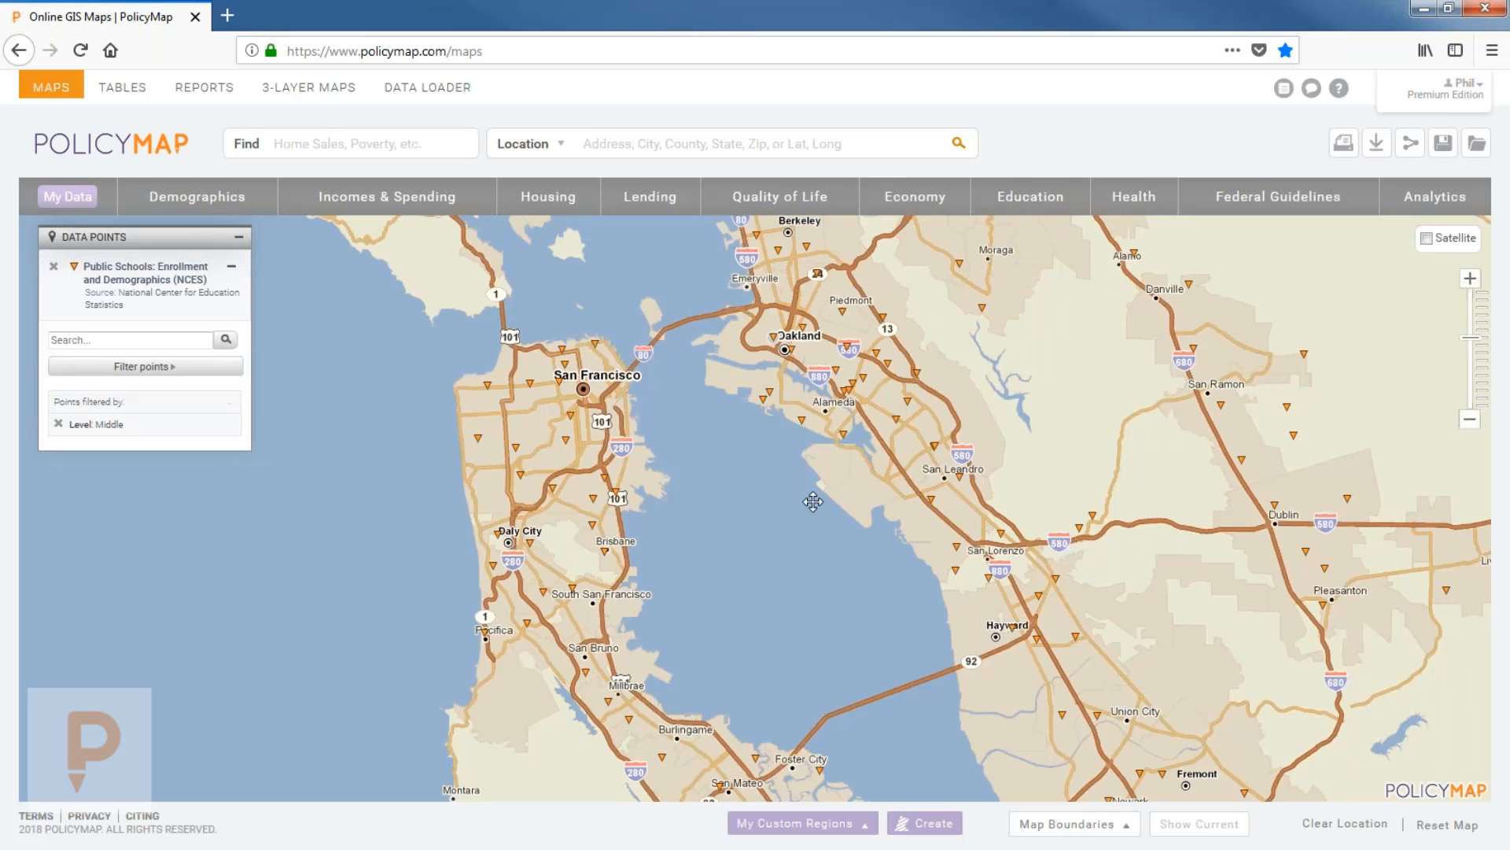
left_click(149, 368)
mouse_move(313, 445)
left_click(462, 470)
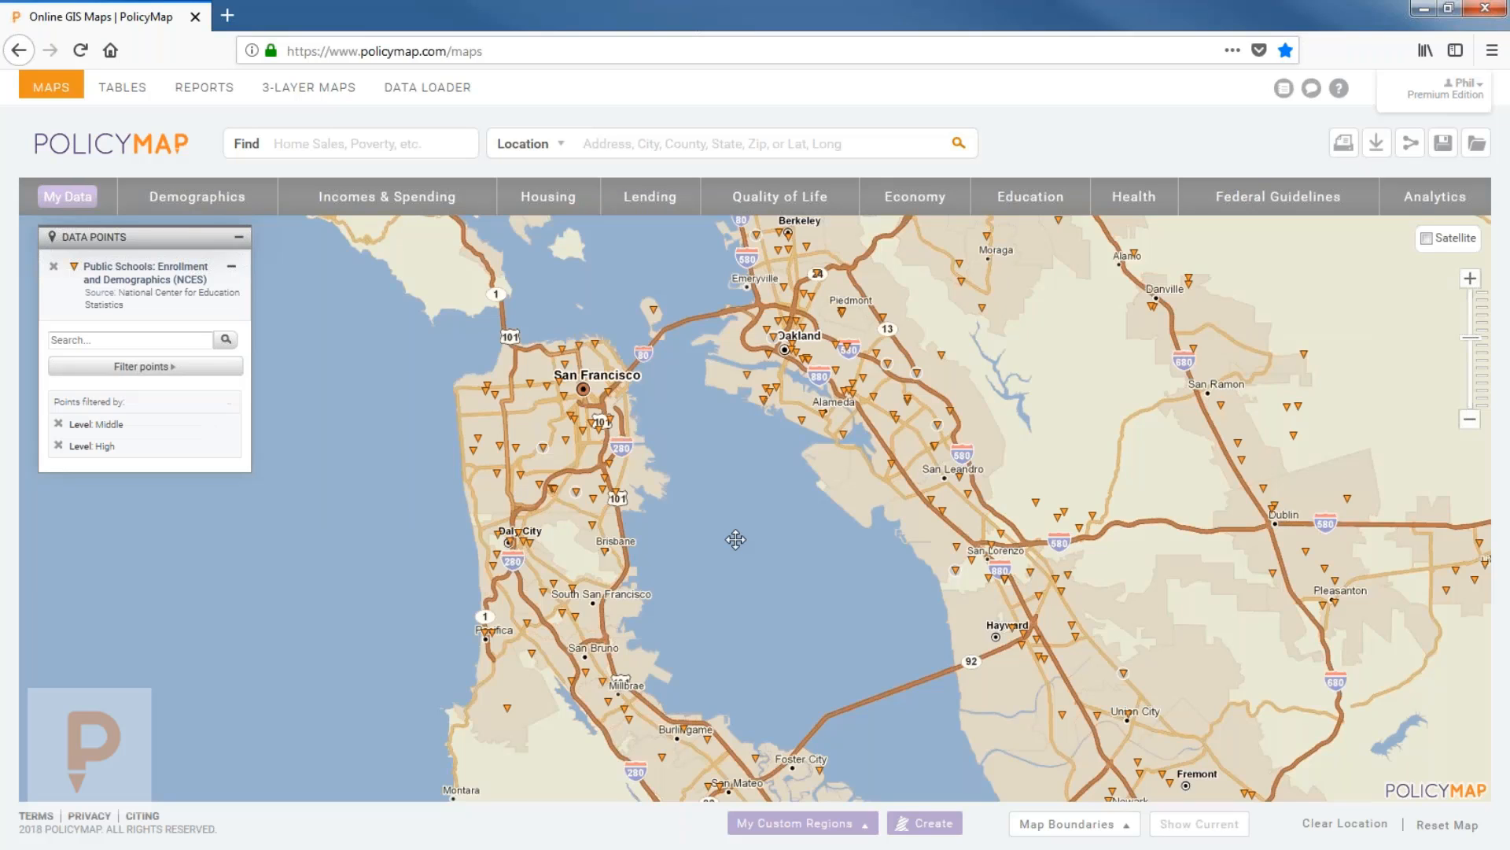
Limit school points to fewer than 250 students, then pan south toward Foster City and Fremont.
left_click(228, 367)
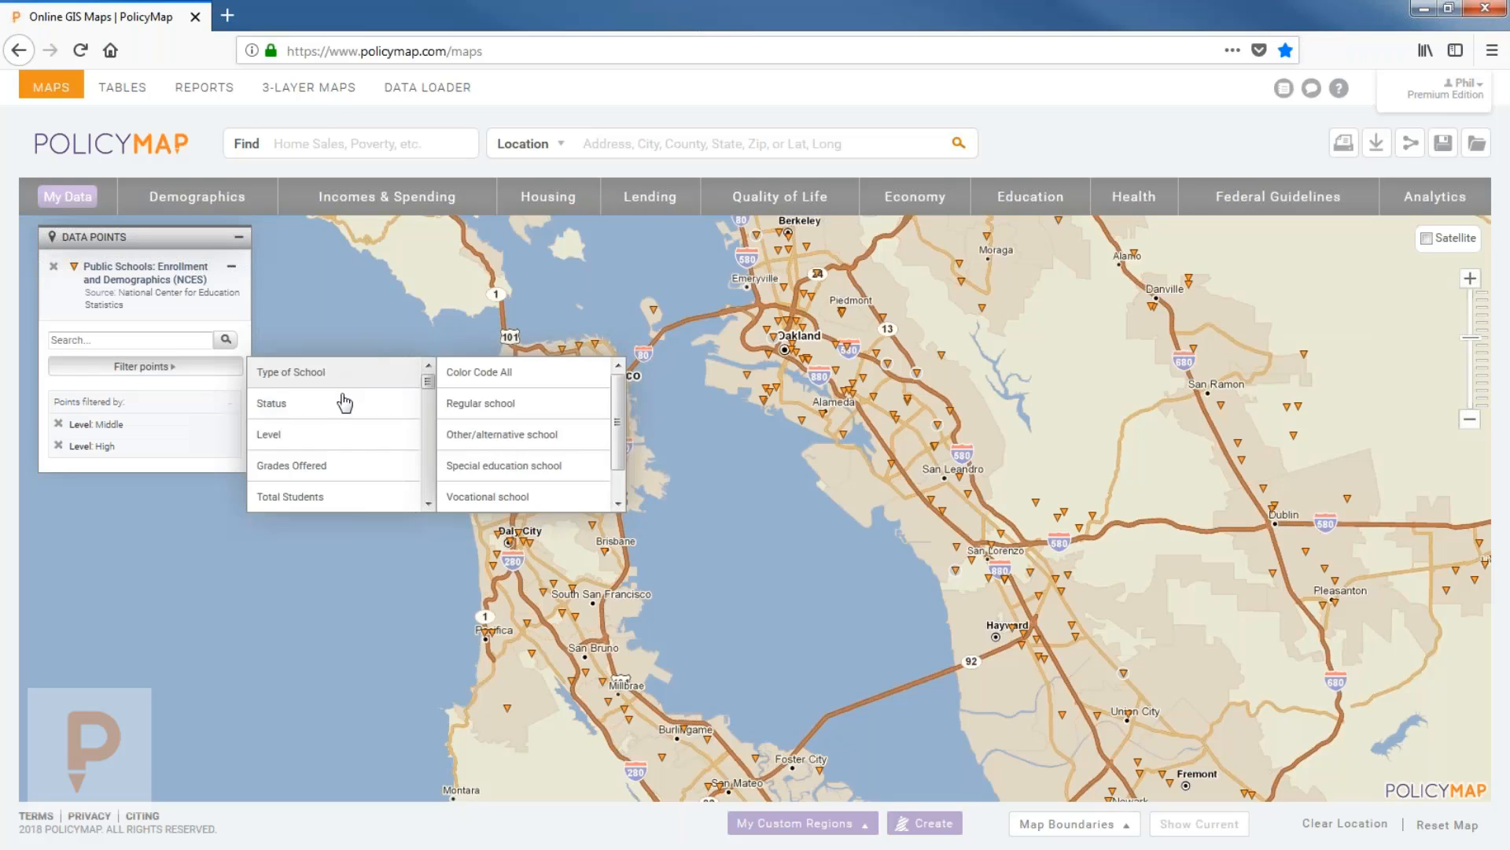
left_click(480, 495)
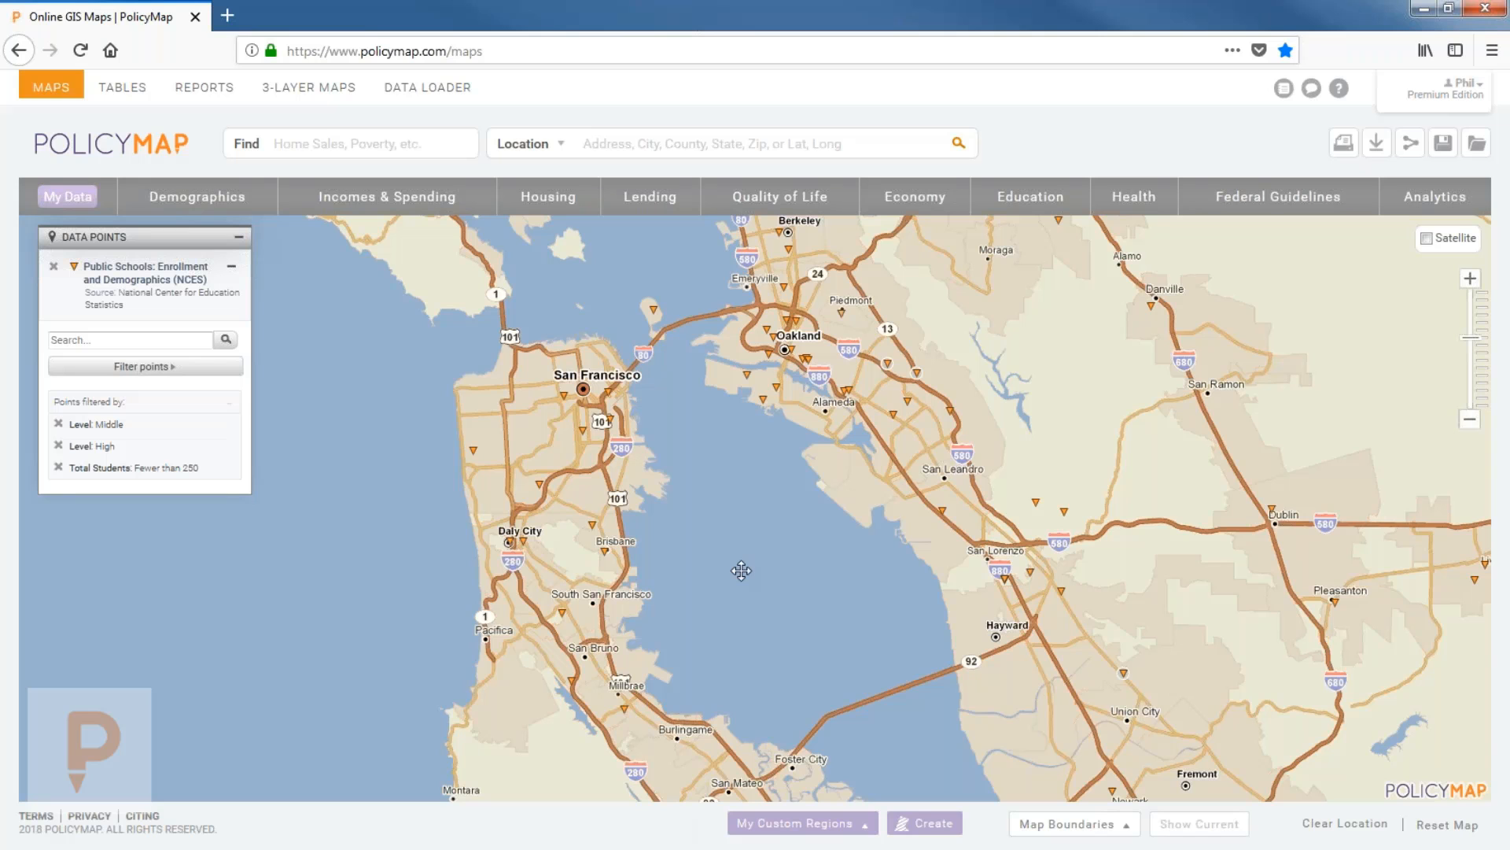
left_click_drag(755, 546, 735, 620)
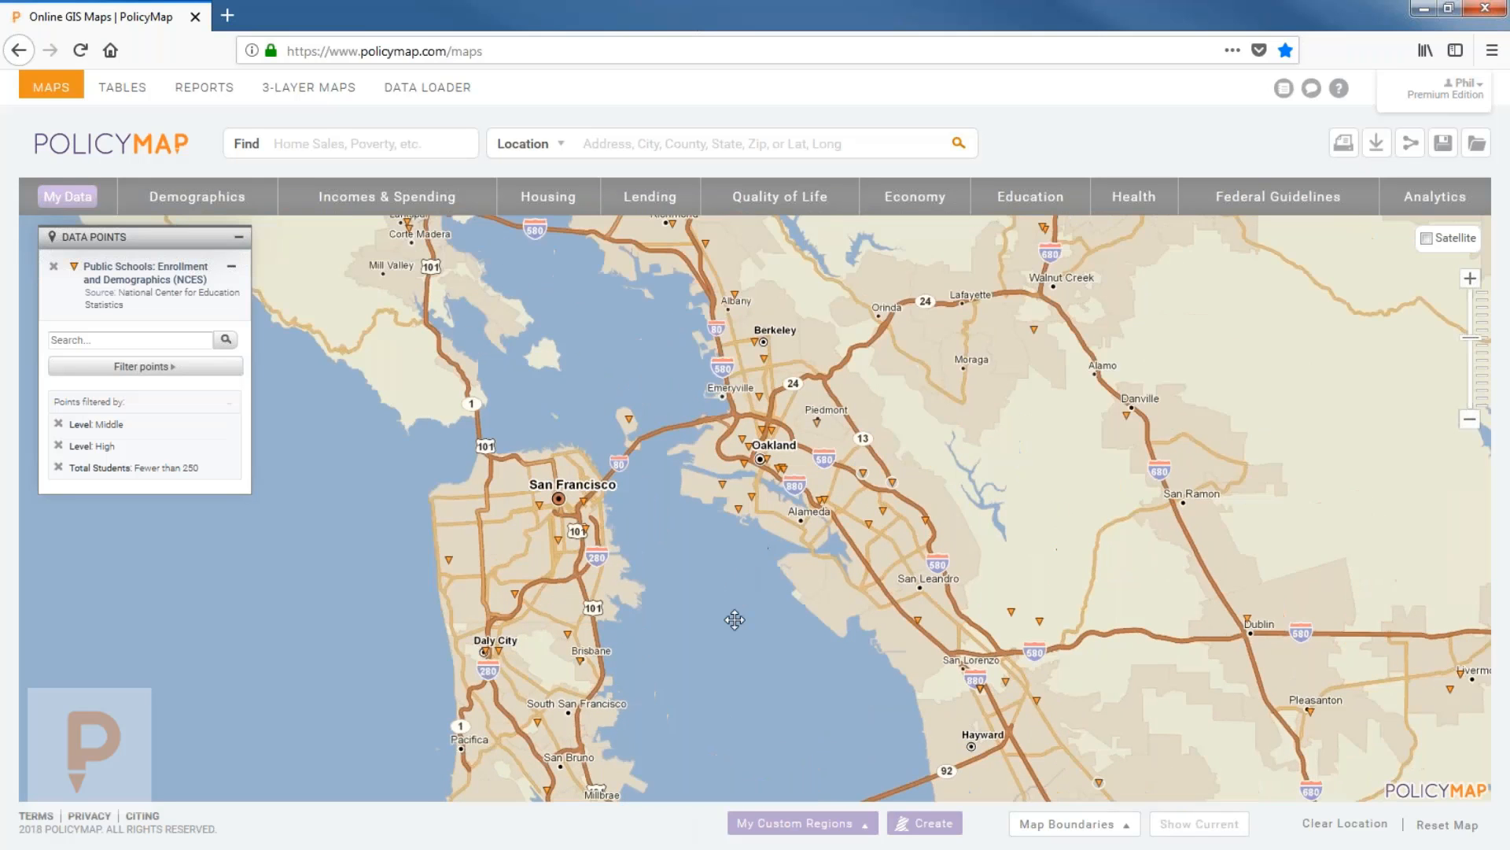
left_click_drag(734, 542, 687, 361)
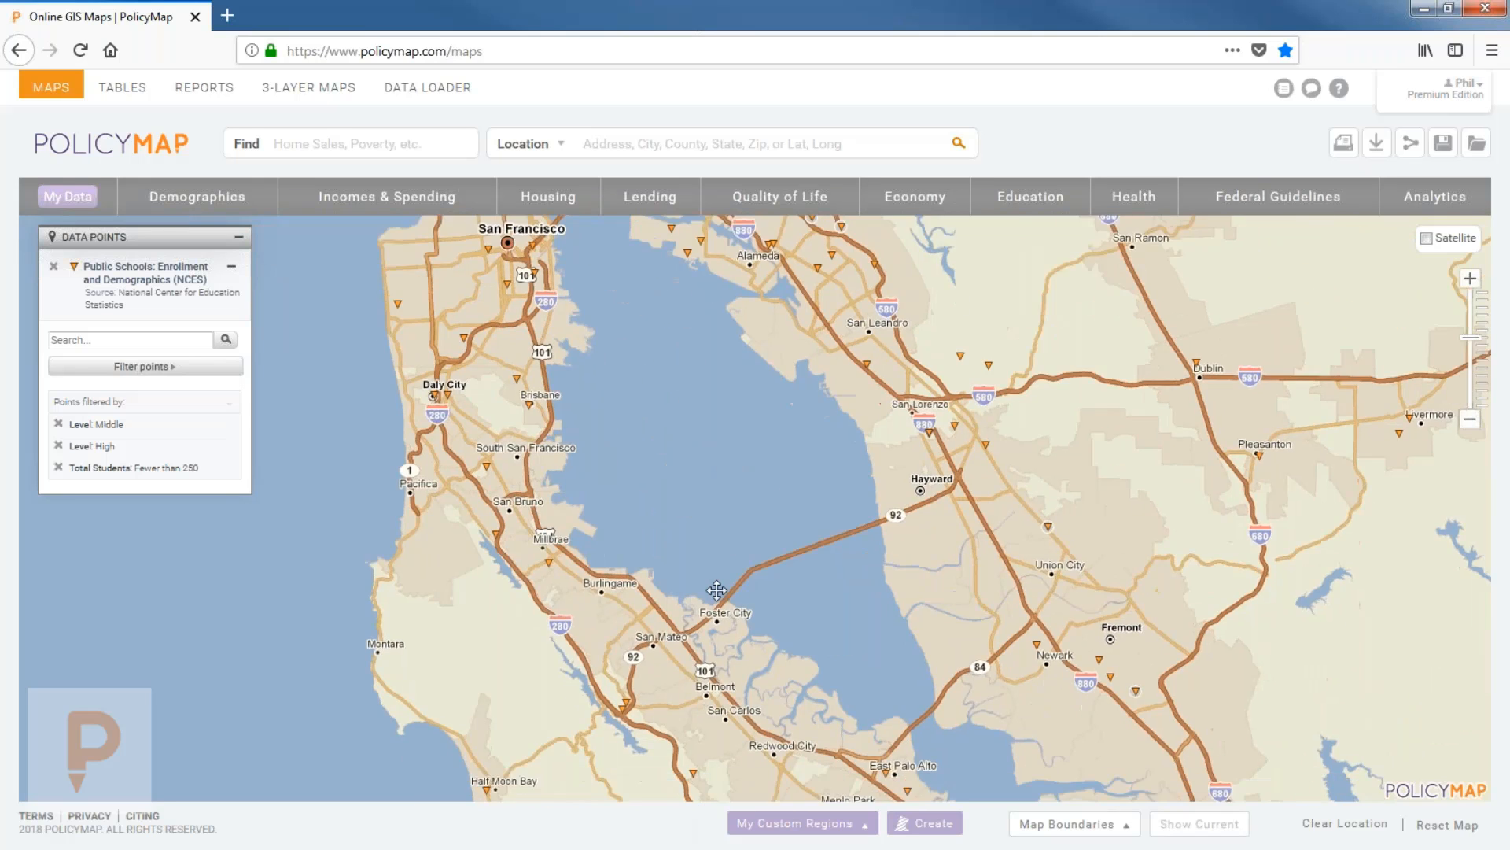
left_click_drag(717, 590, 691, 692)
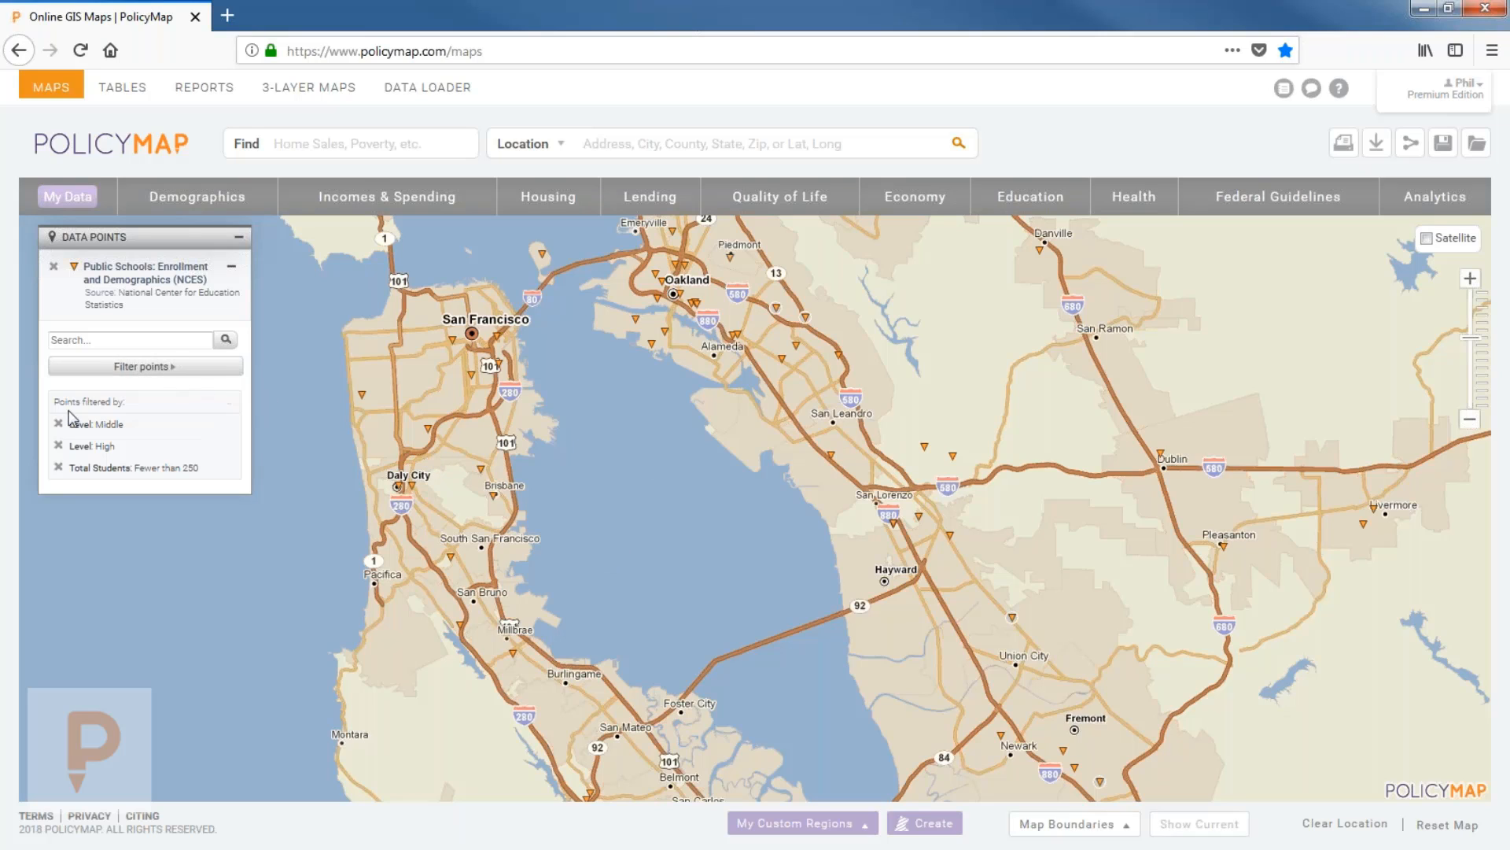
Colour-code all school points by student/teacher ratio and pan across Fremont, Palo Alto and San Francisco.
left_click(150, 363)
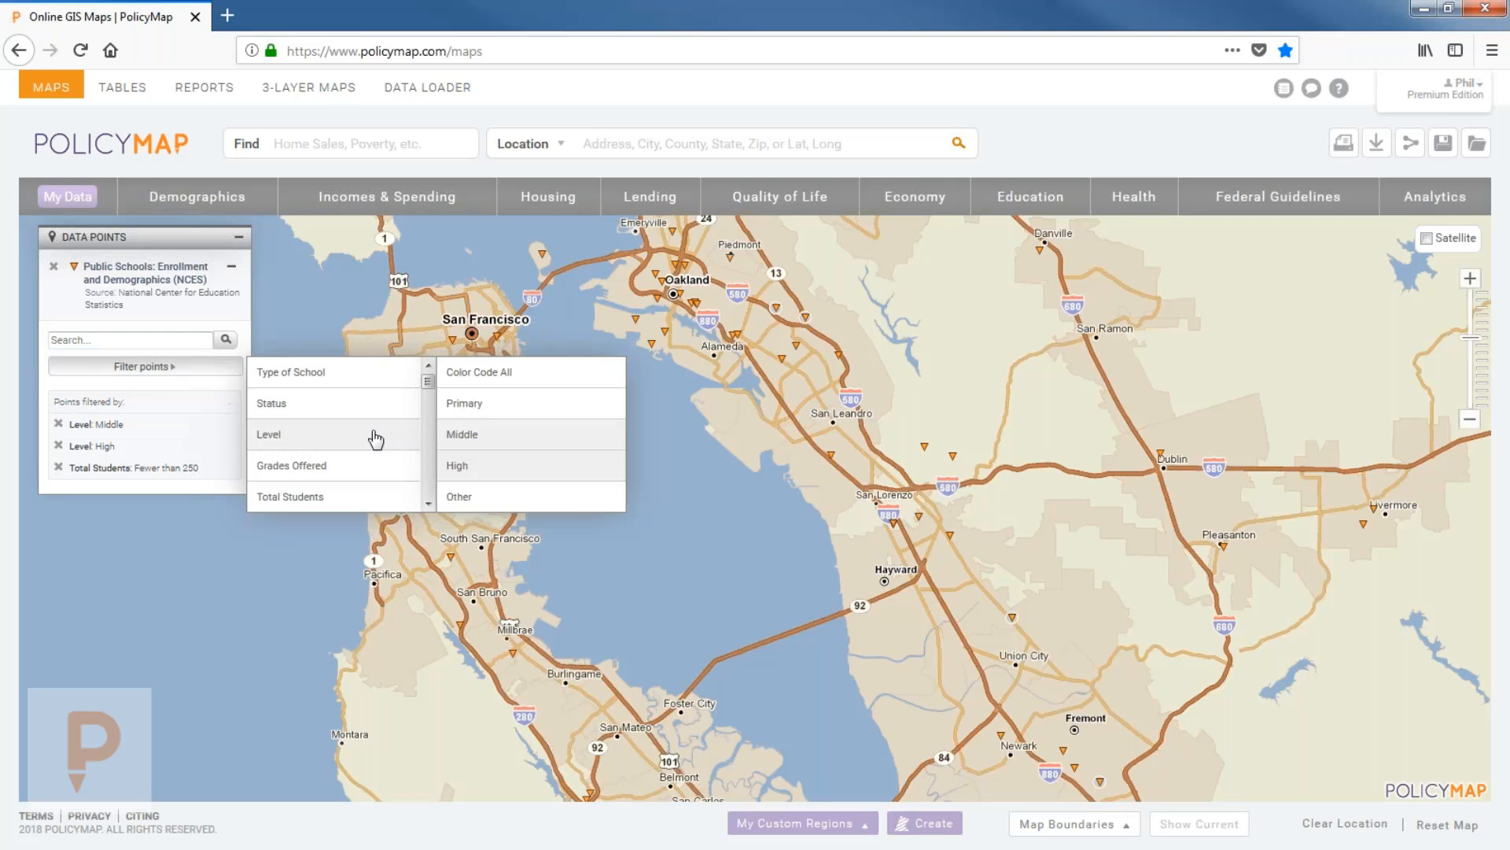
scroll(369, 432, "down", 4)
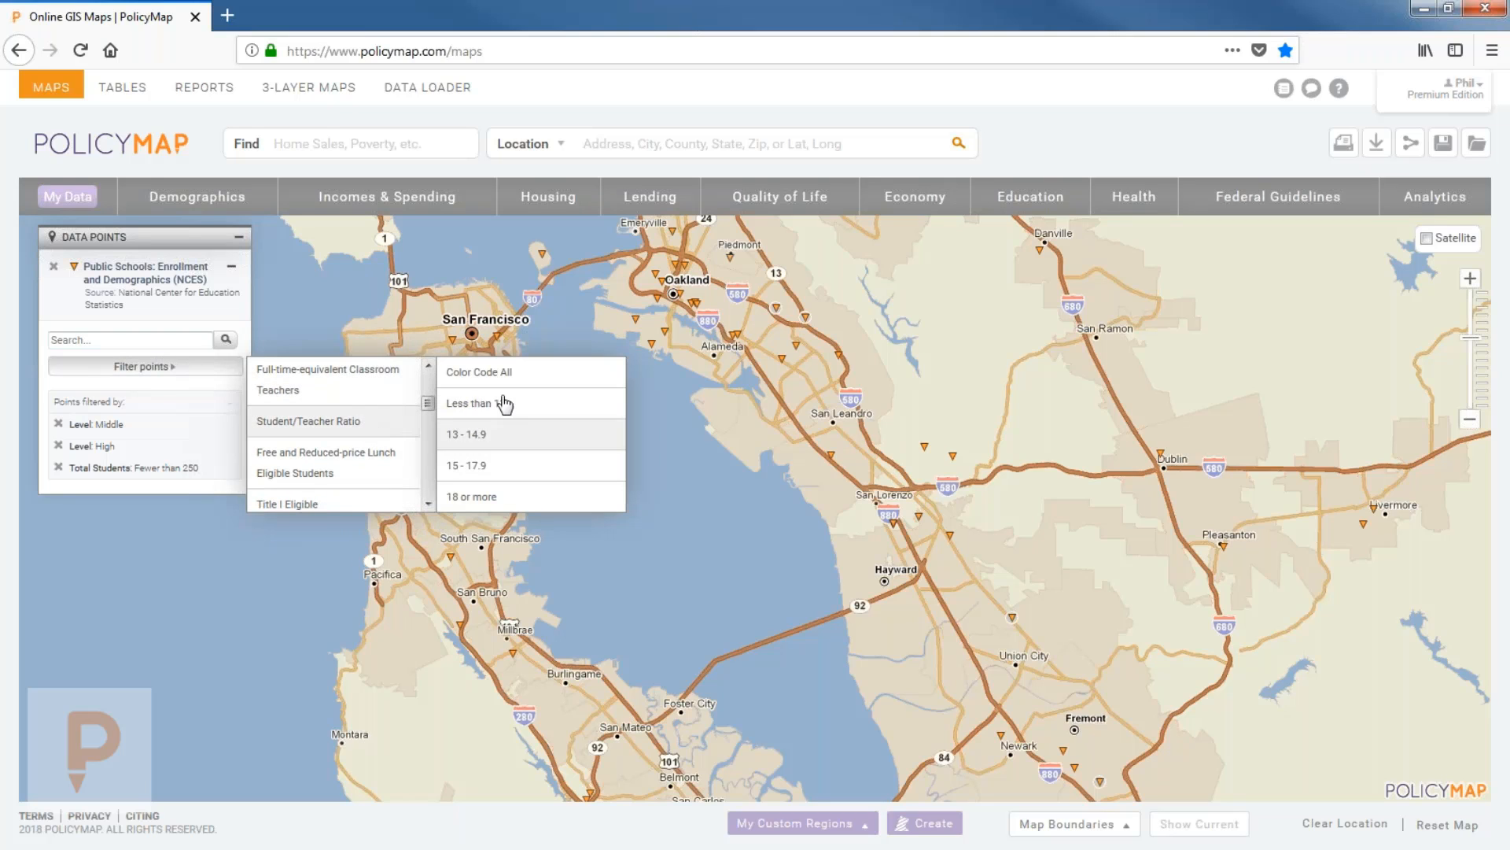
left_click(496, 372)
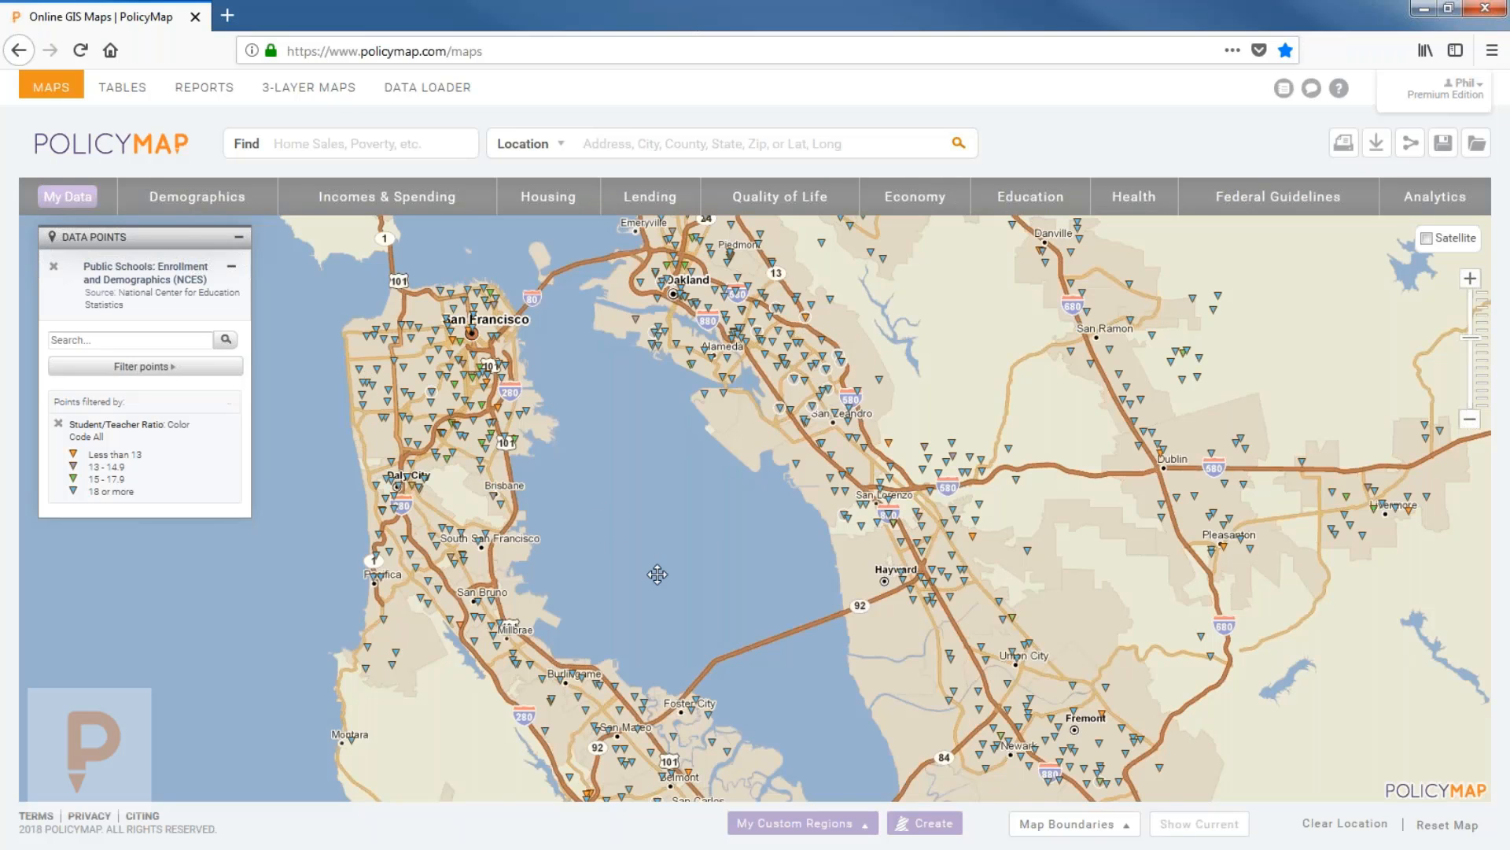
left_click_drag(669, 519, 617, 412)
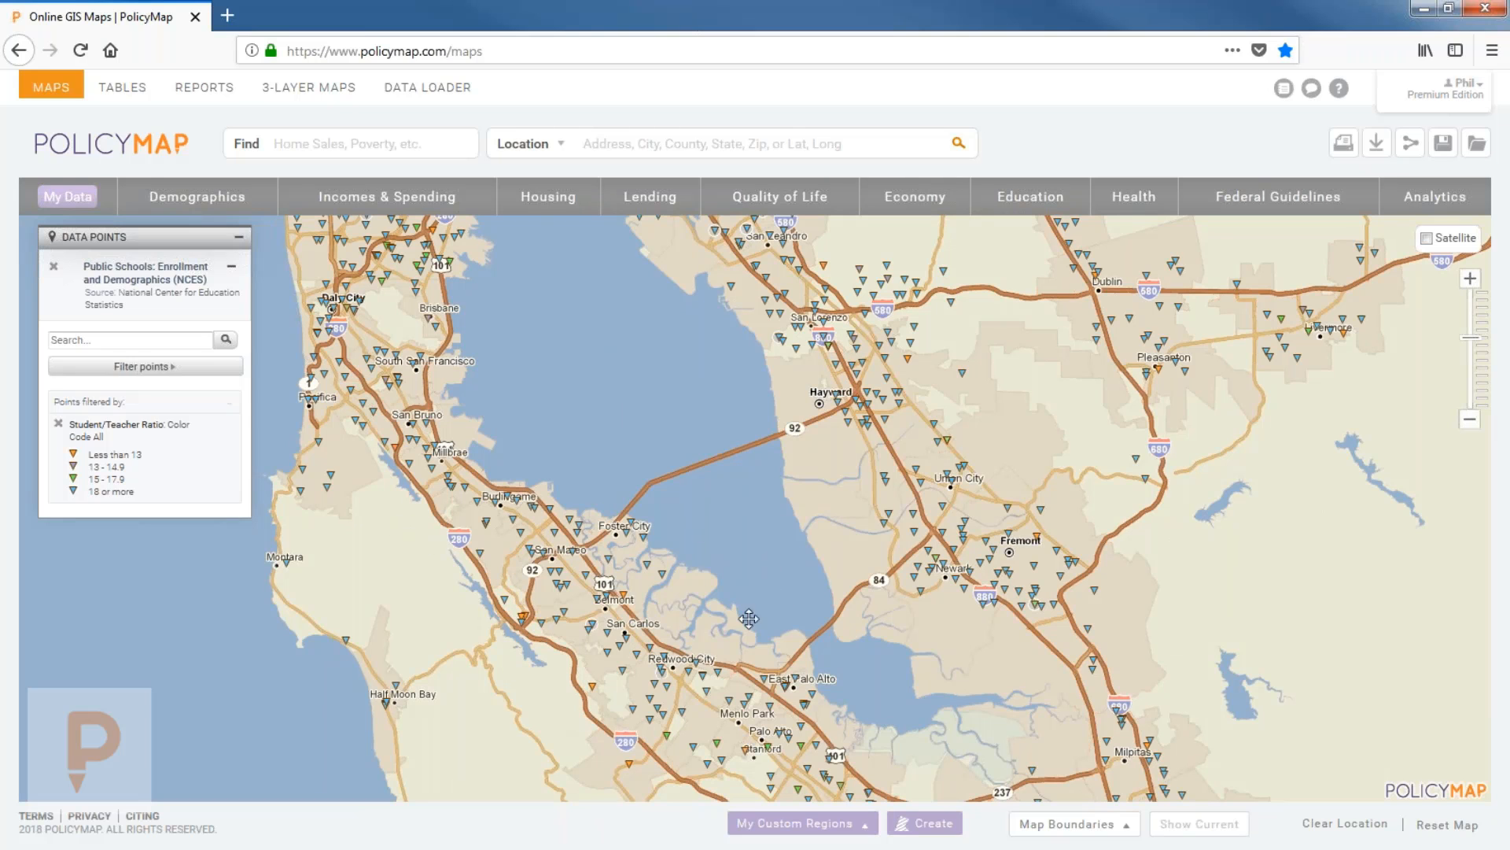
left_click_drag(720, 448, 703, 603)
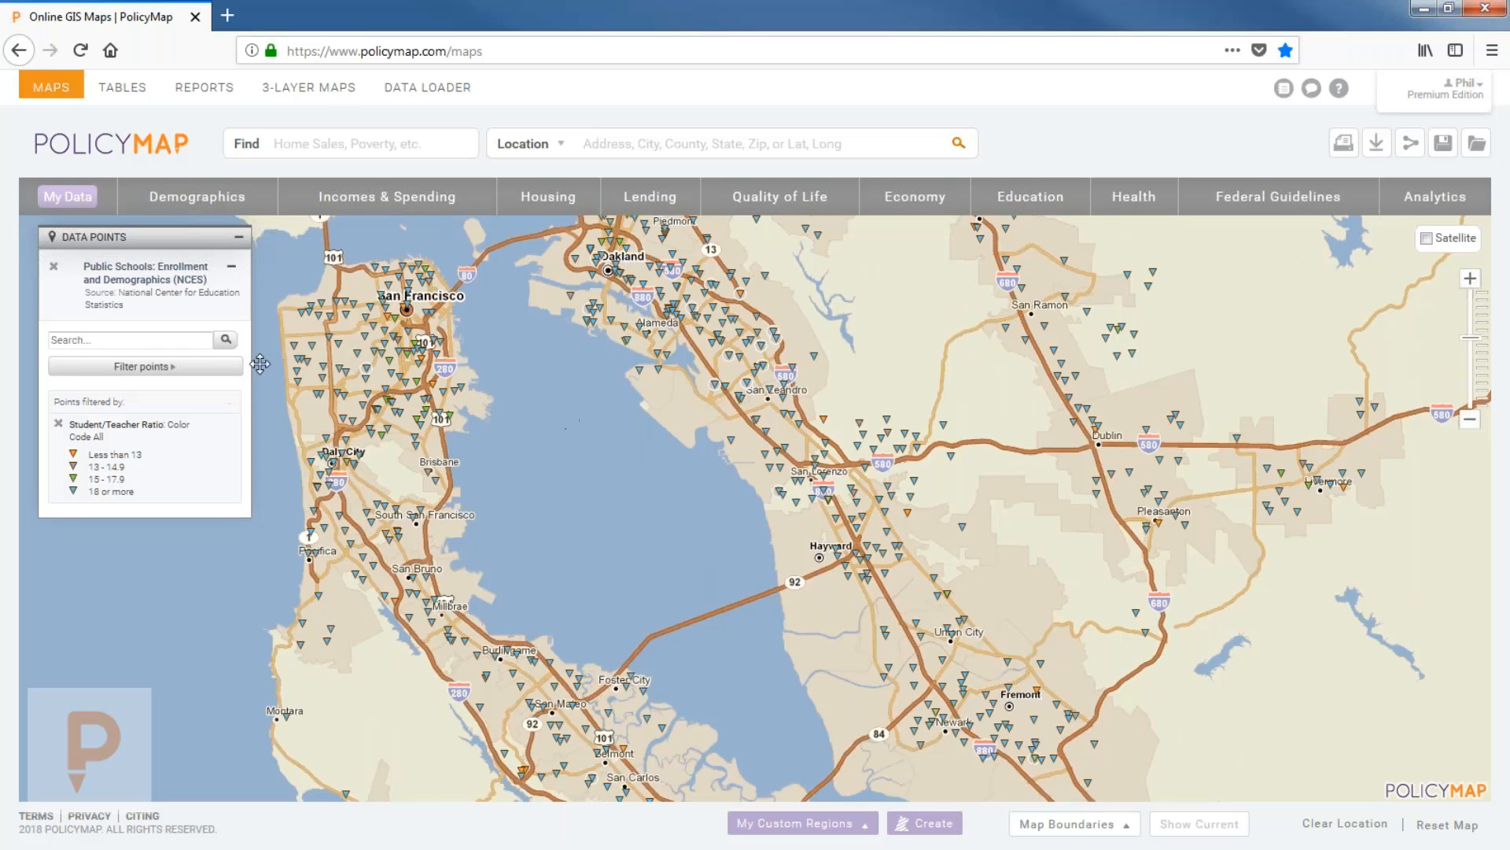
left_click(140, 366)
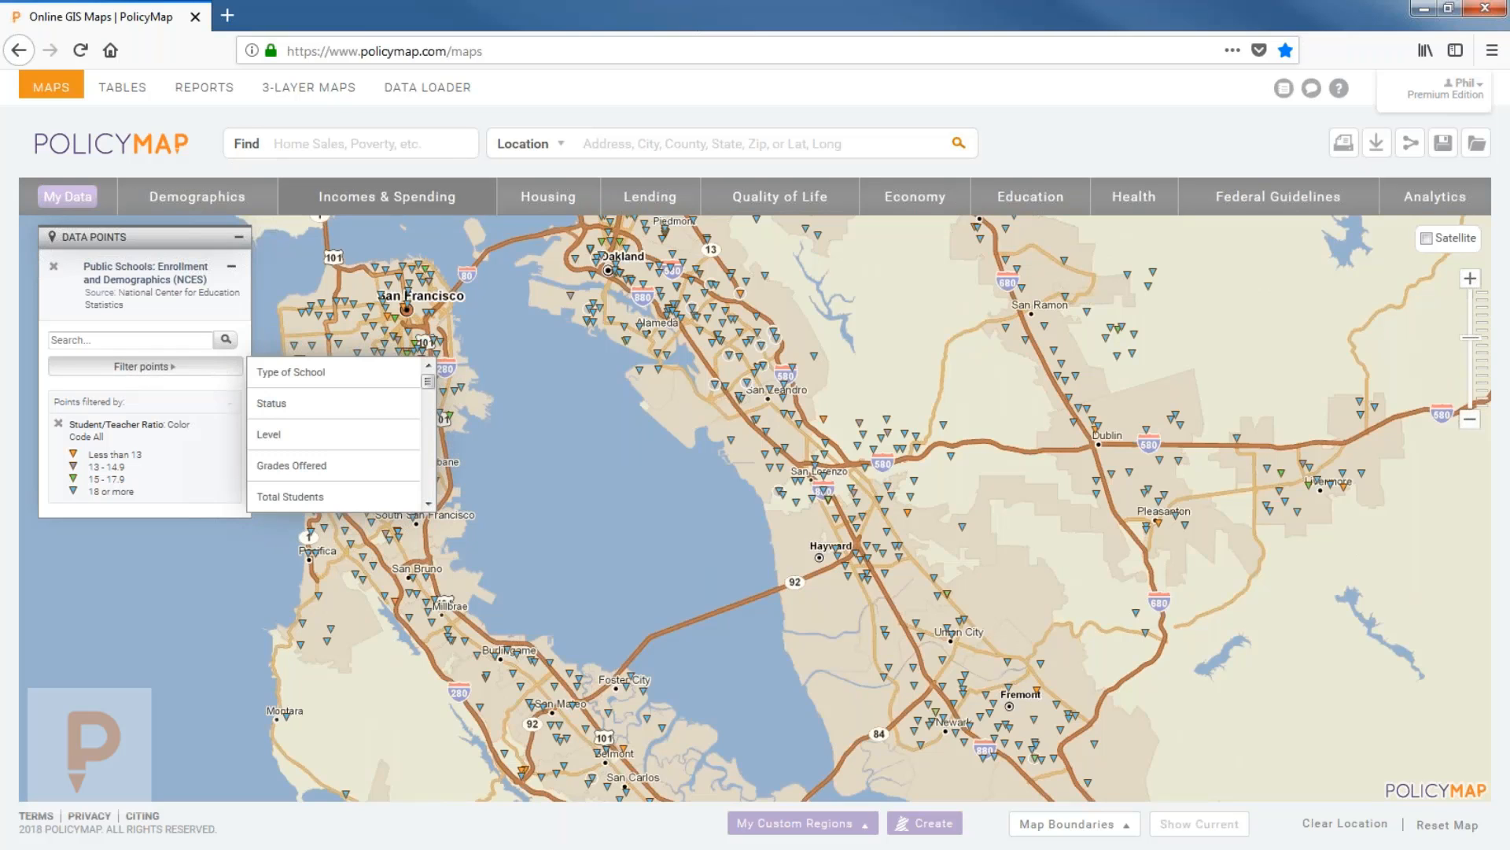
Add the median household income layer for all households and frame San Francisco and Oakland.
left_click(322, 200)
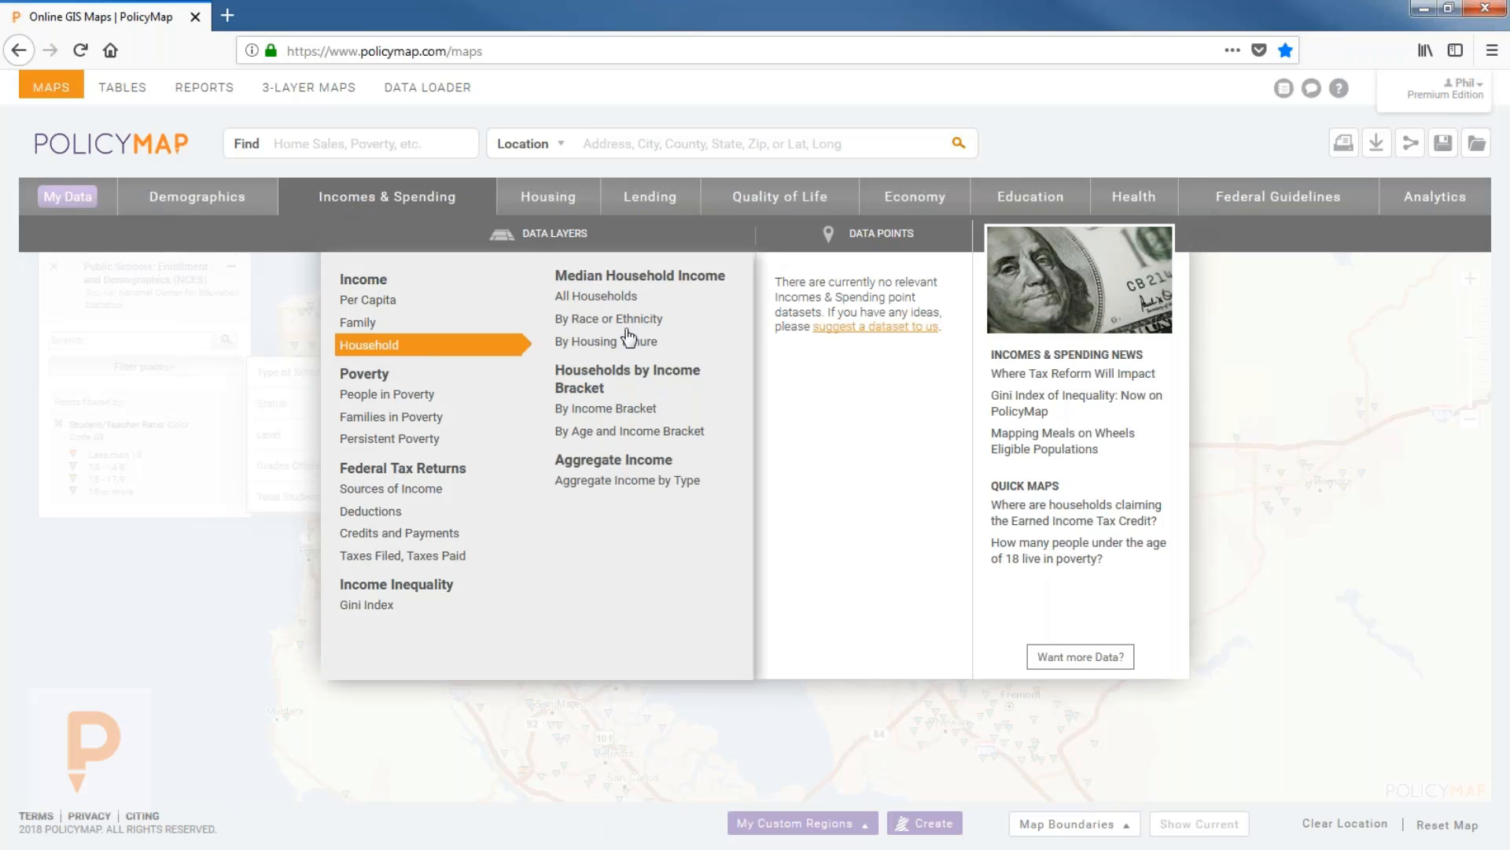
left_click(596, 296)
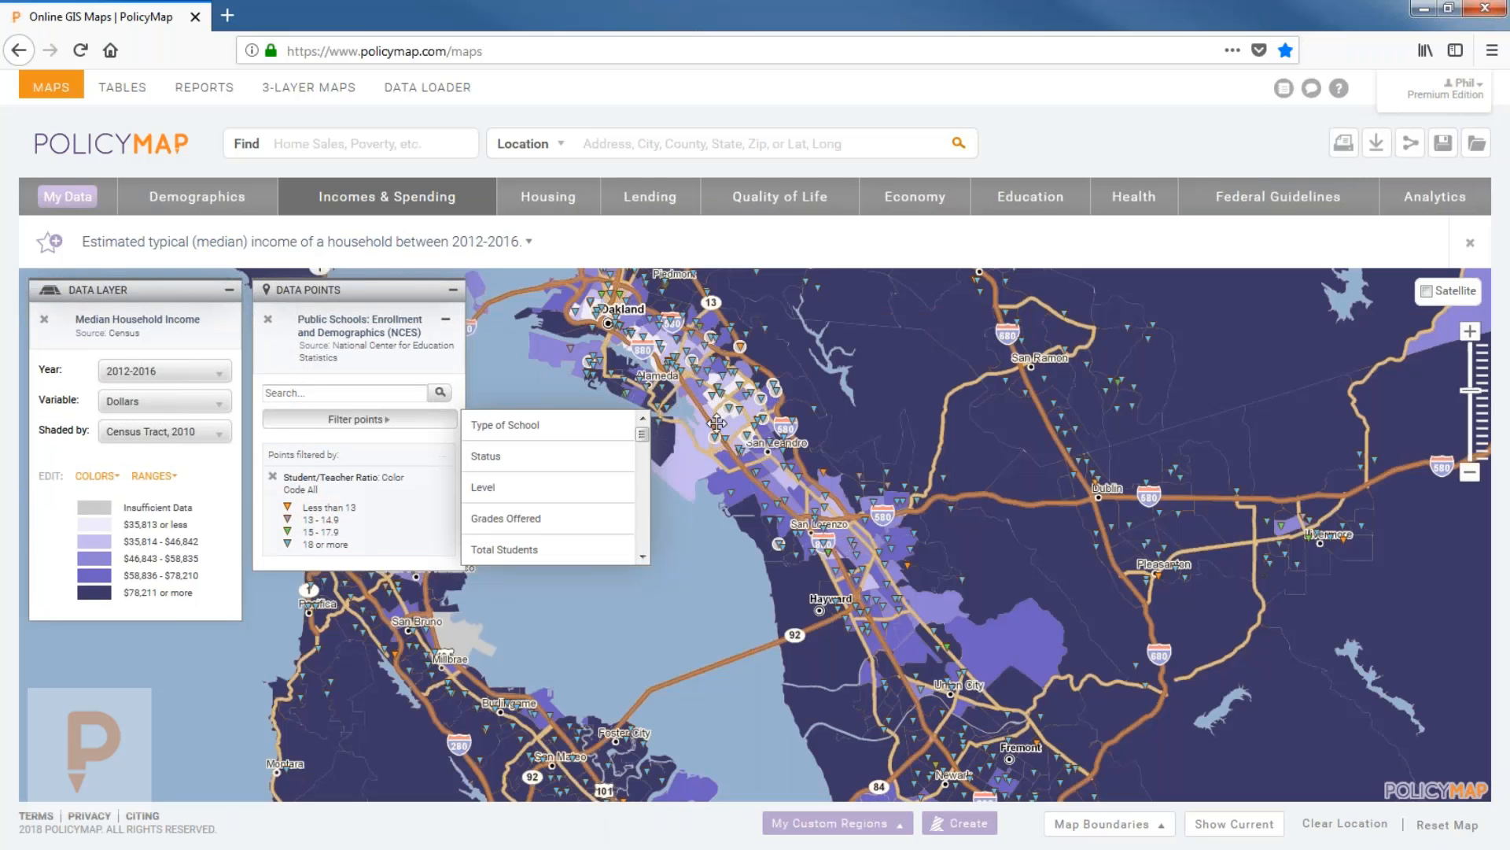
left_click_drag(689, 564, 766, 553)
left_click(408, 428)
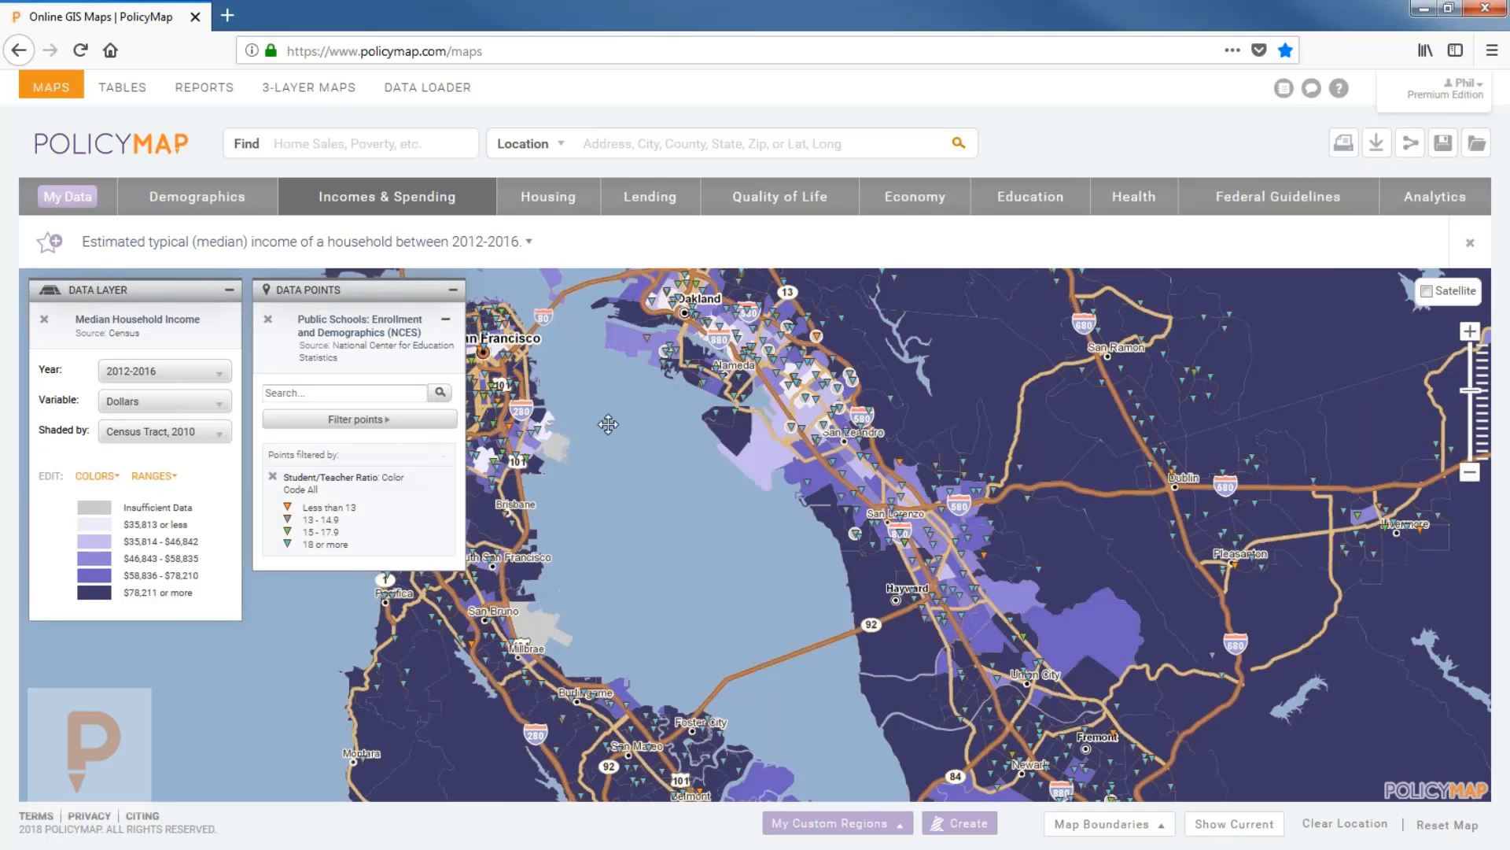
left_click_drag(669, 527, 798, 559)
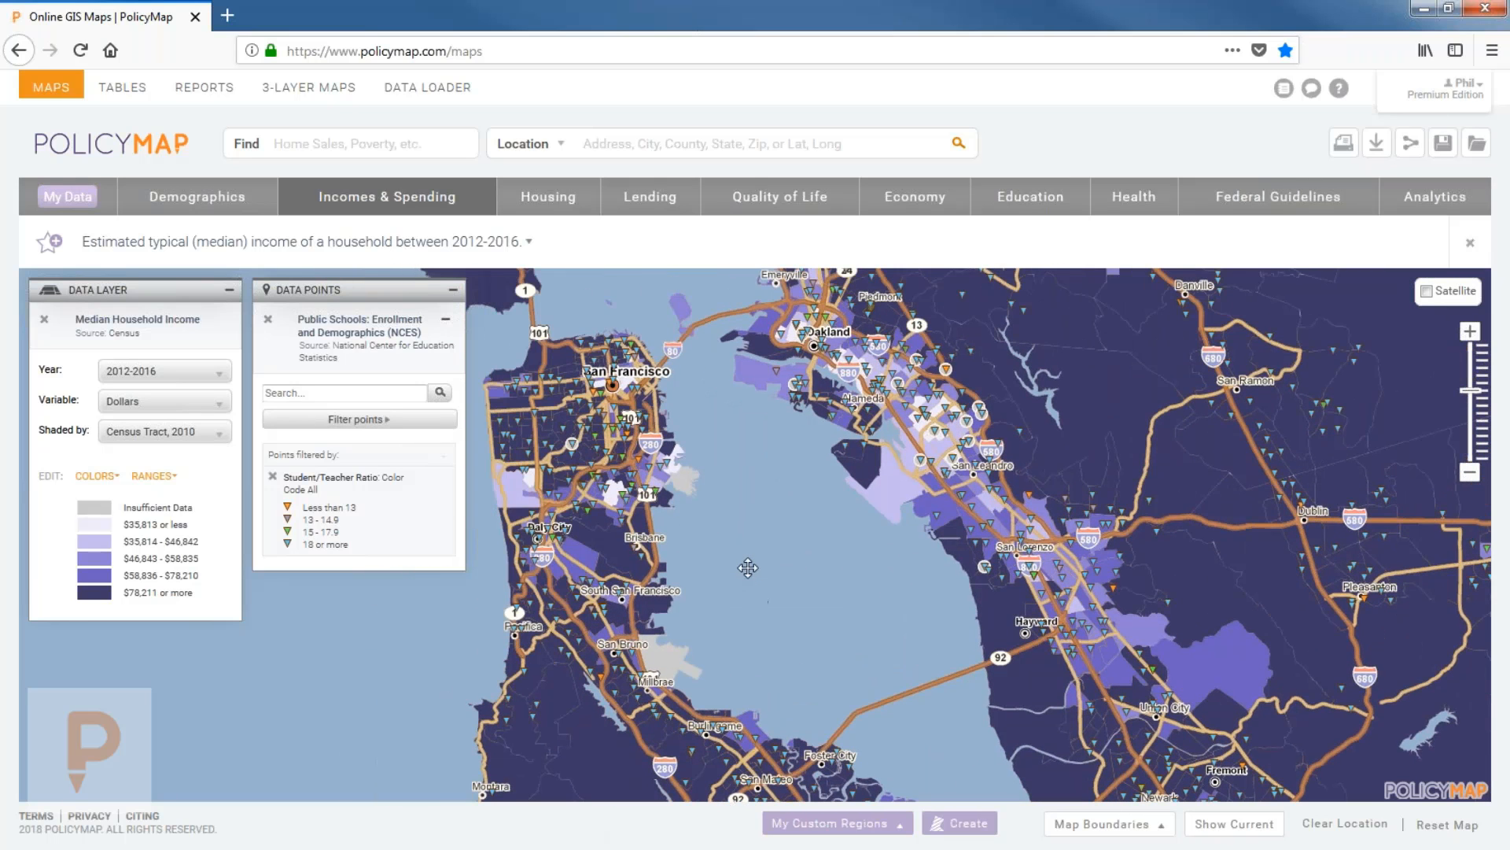
scroll(747, 560, "up", 1)
left_click_drag(717, 446, 945, 729)
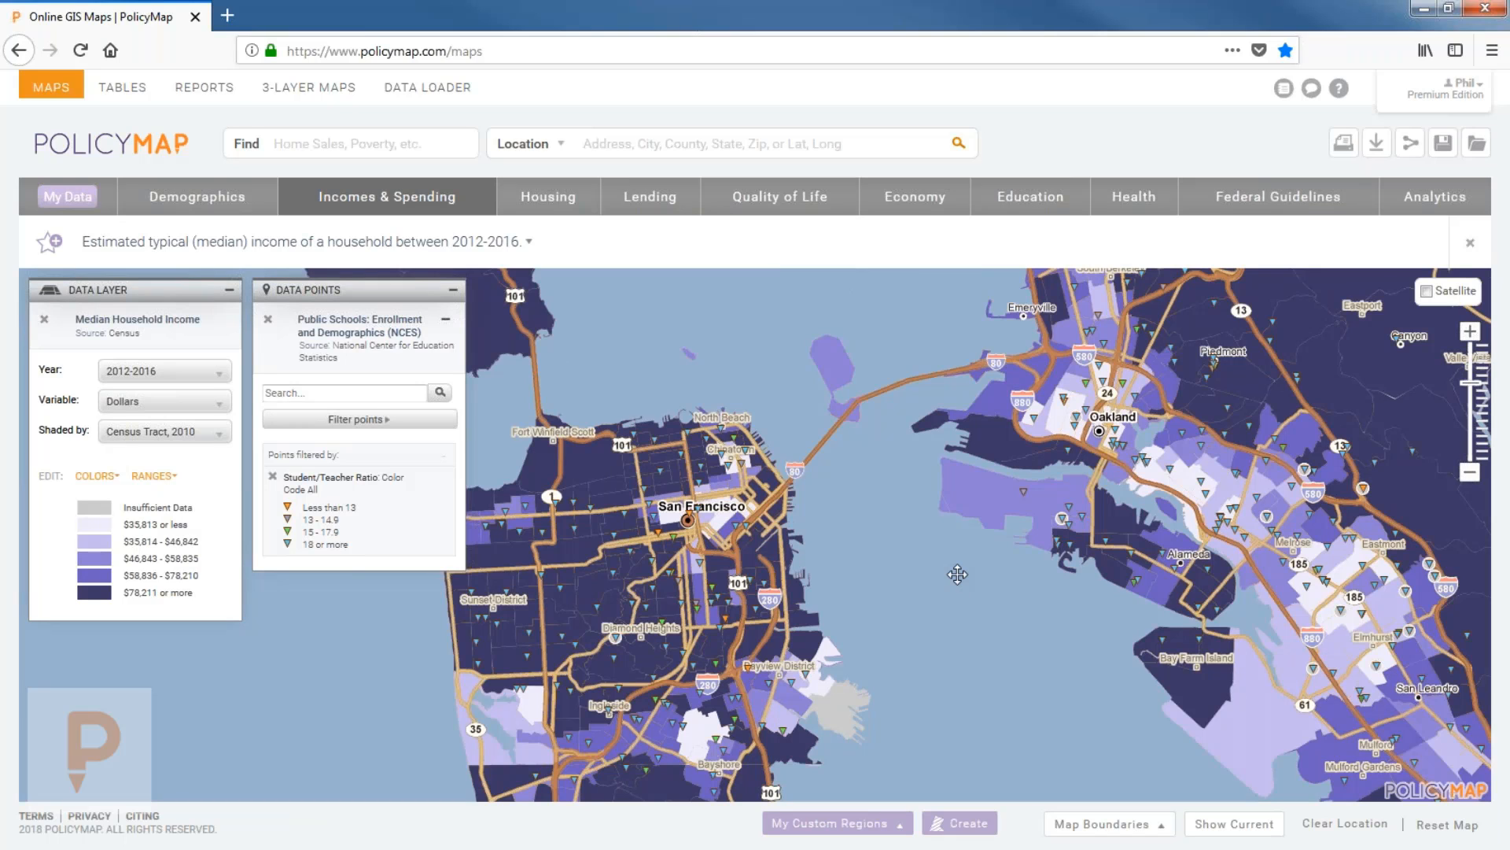
left_click_drag(957, 574, 973, 551)
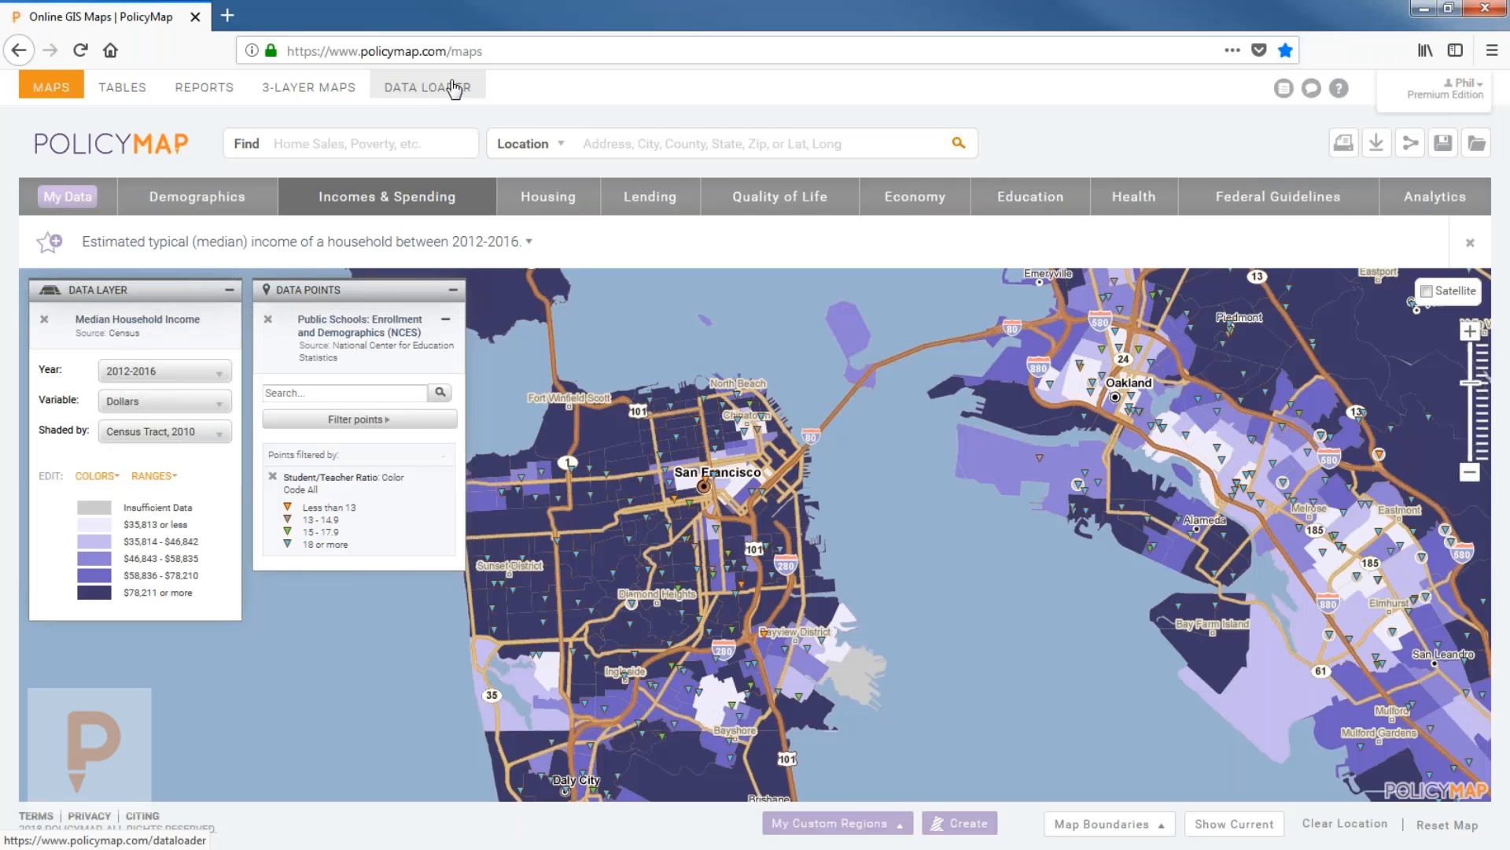
left_click(75, 200)
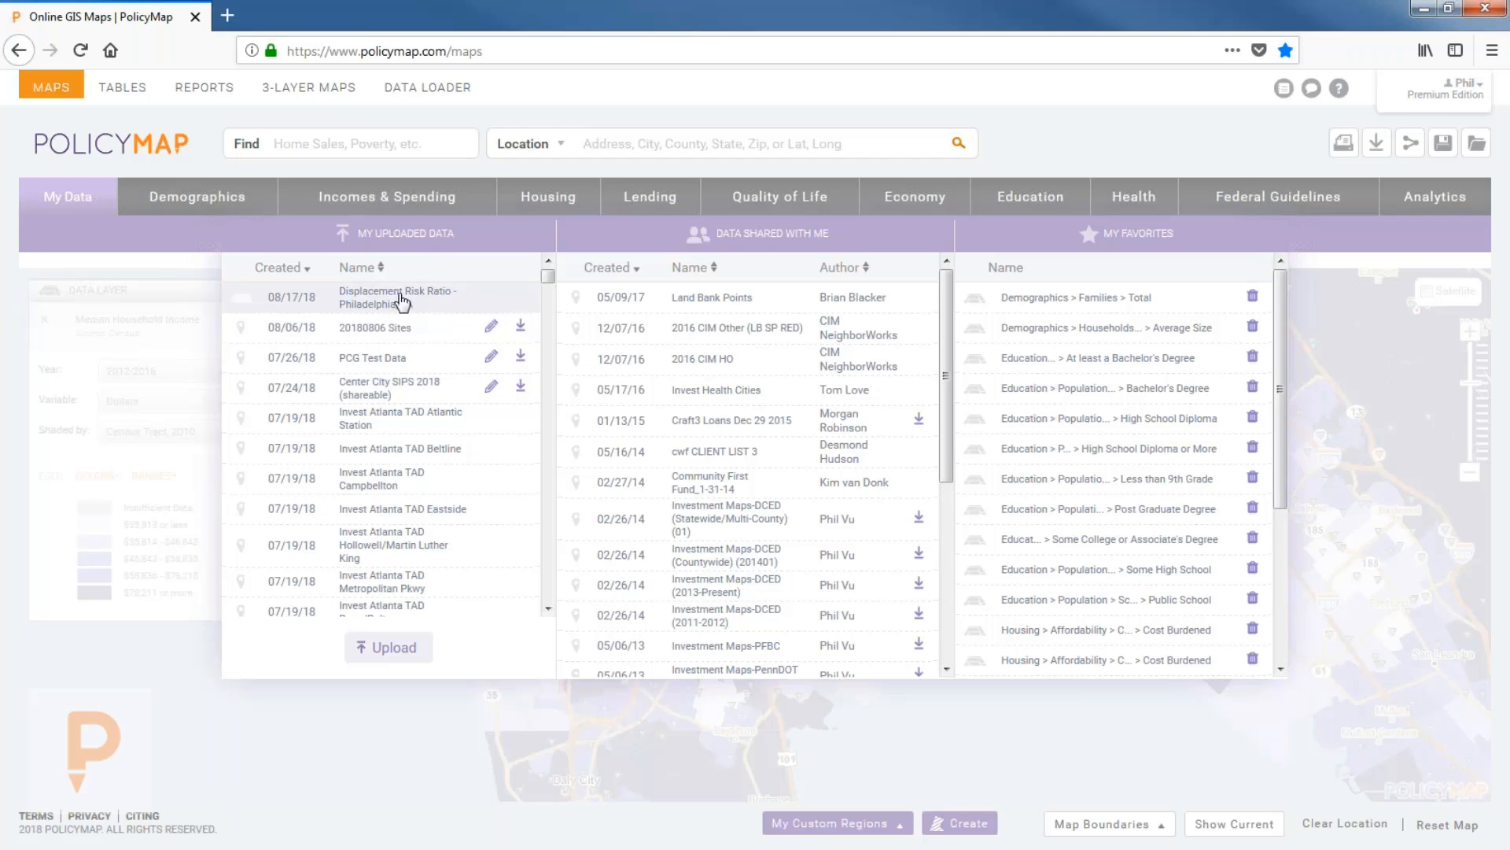
scroll(415, 497, "down", 3)
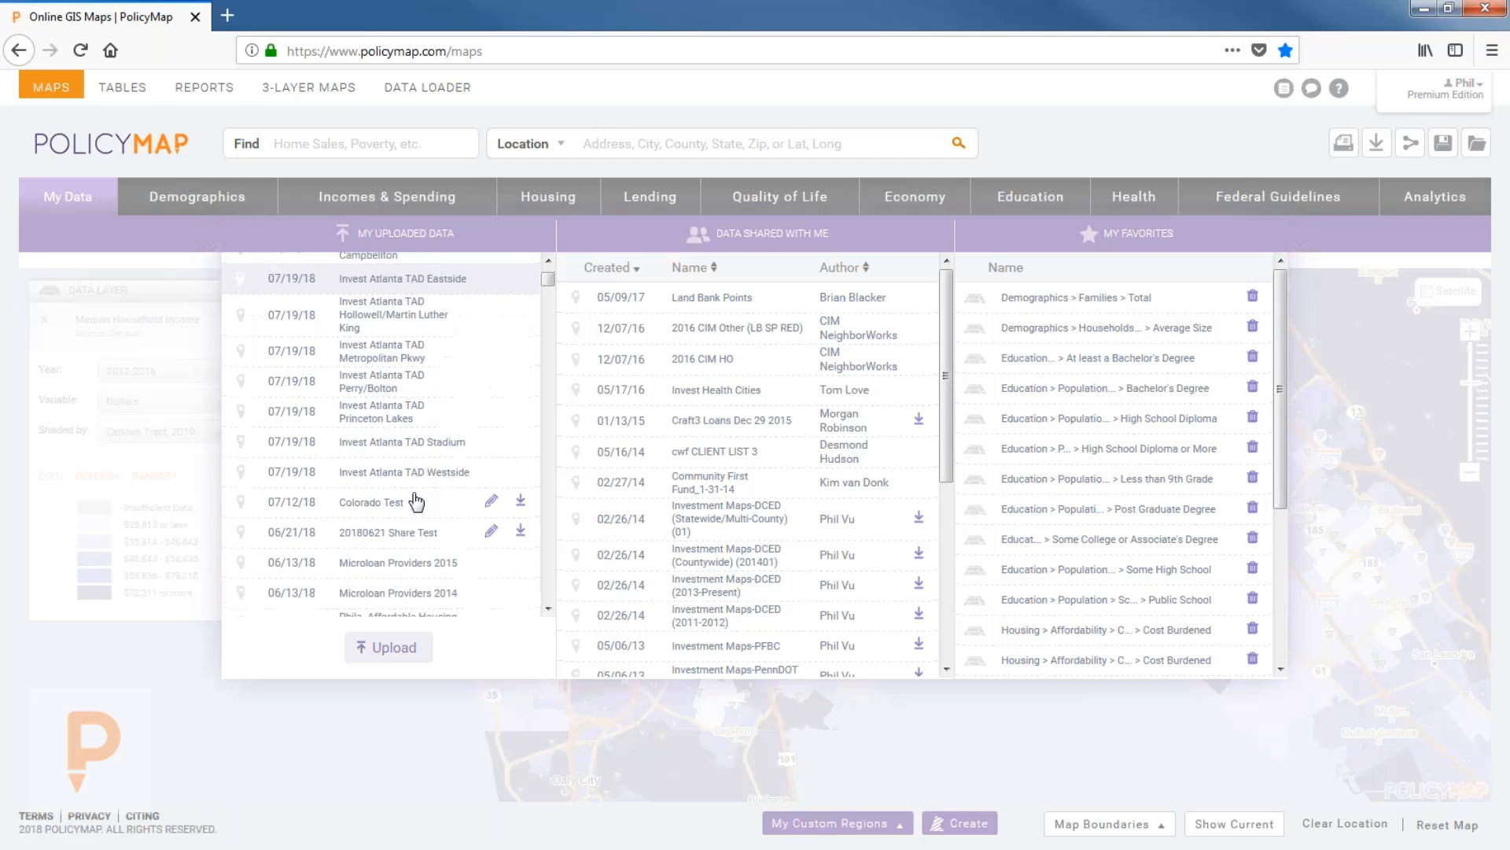
scroll(416, 502, "down", 1)
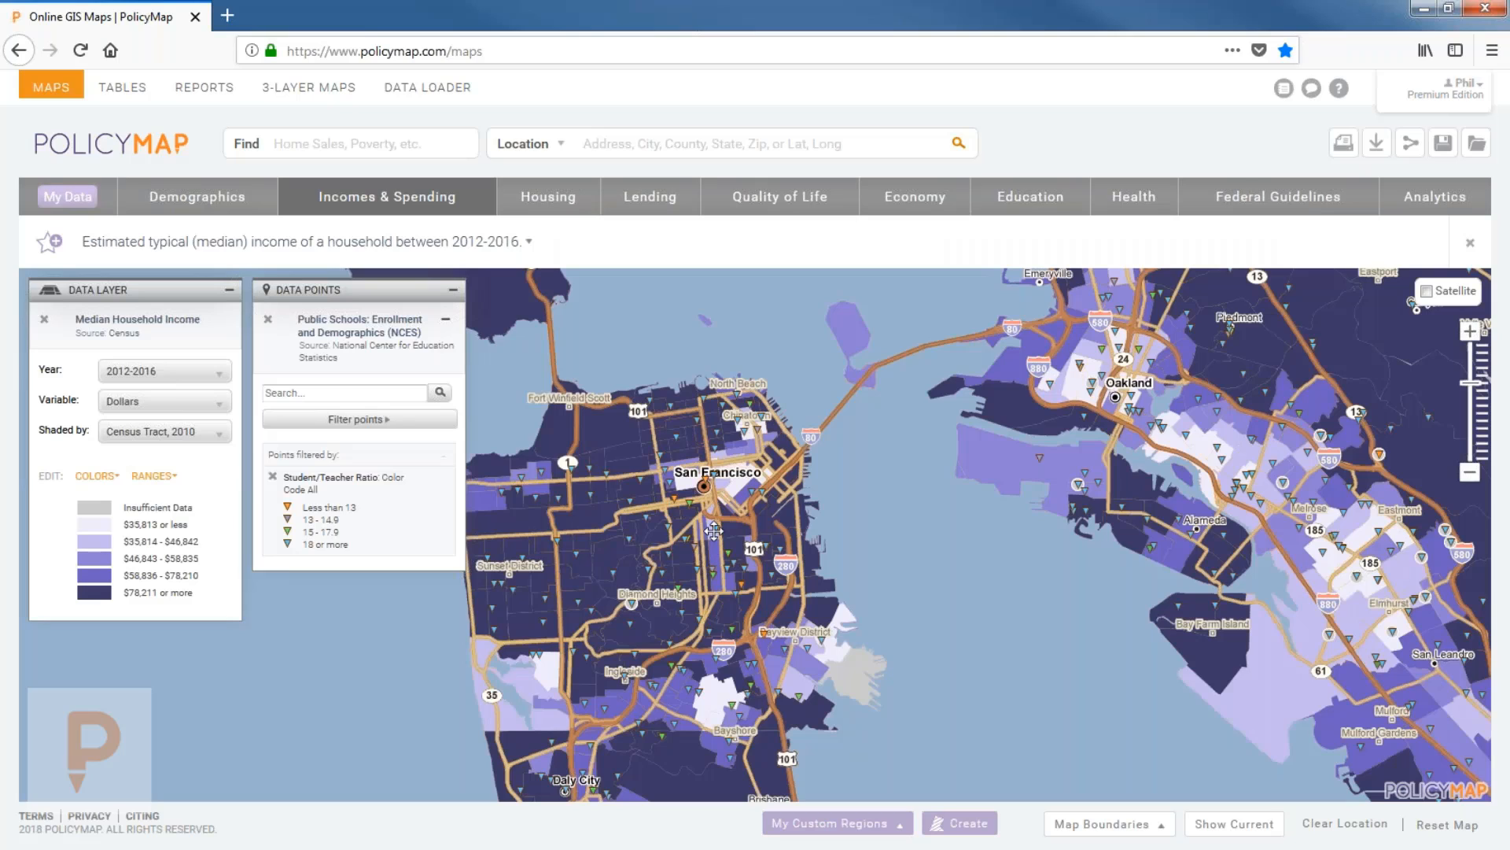
Search the Location box for San Francisco, CA and dismiss its info popup.
left_click(645, 144)
type("san")
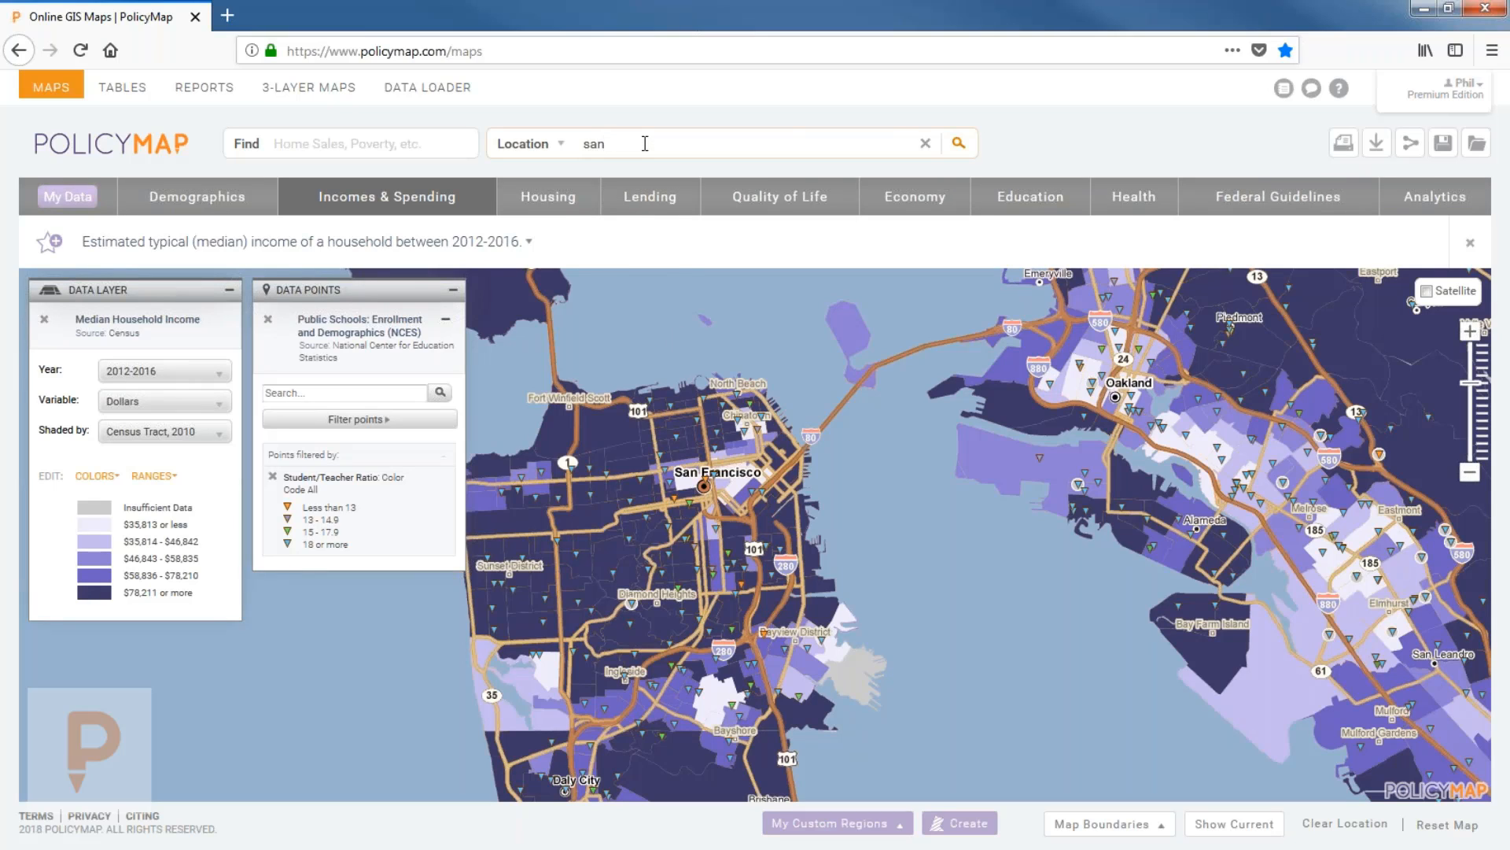
type(" fran")
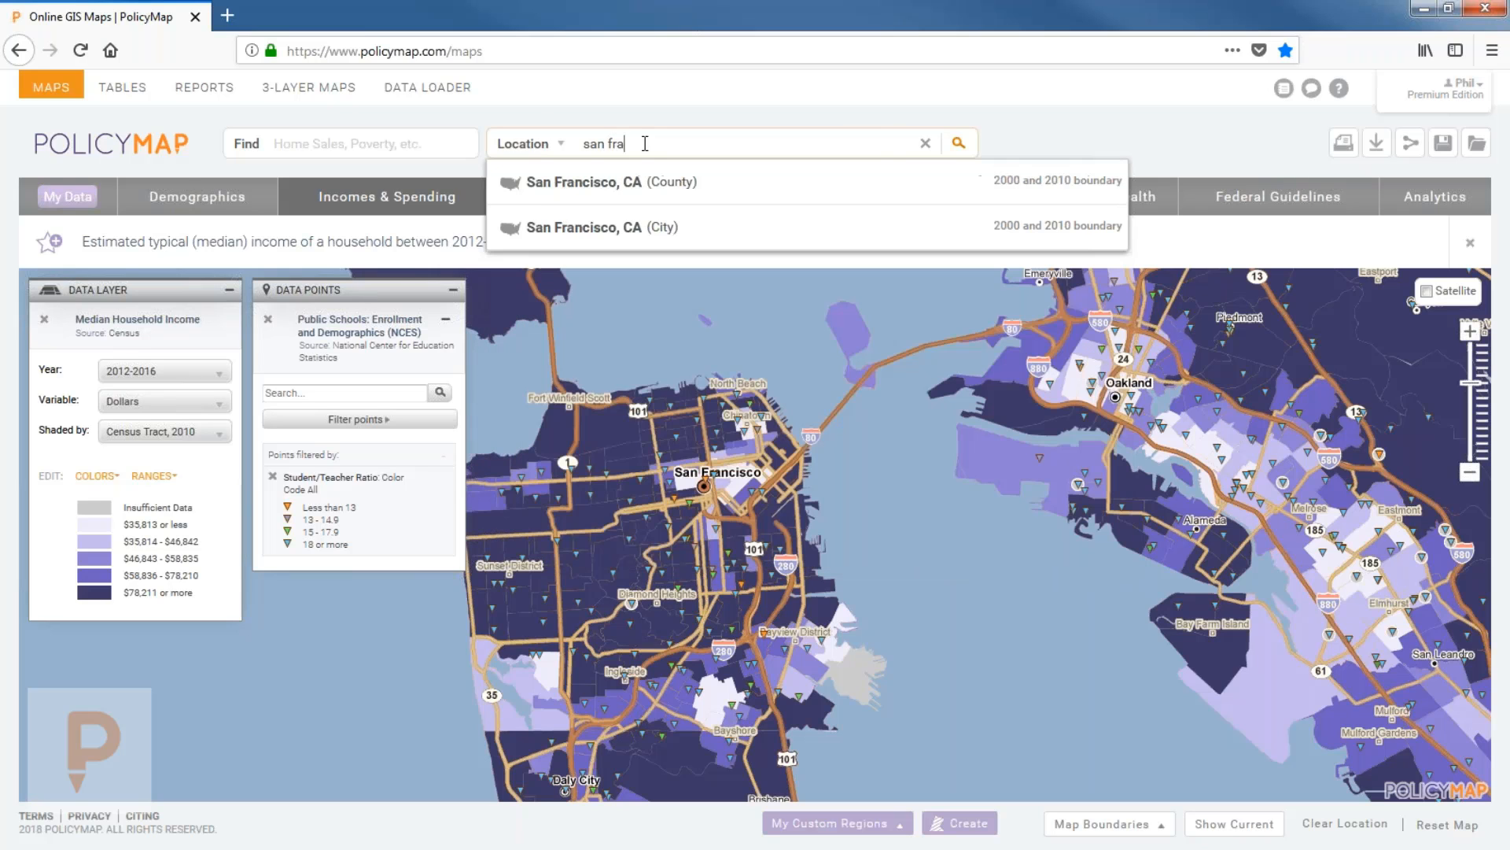
left_click(647, 206)
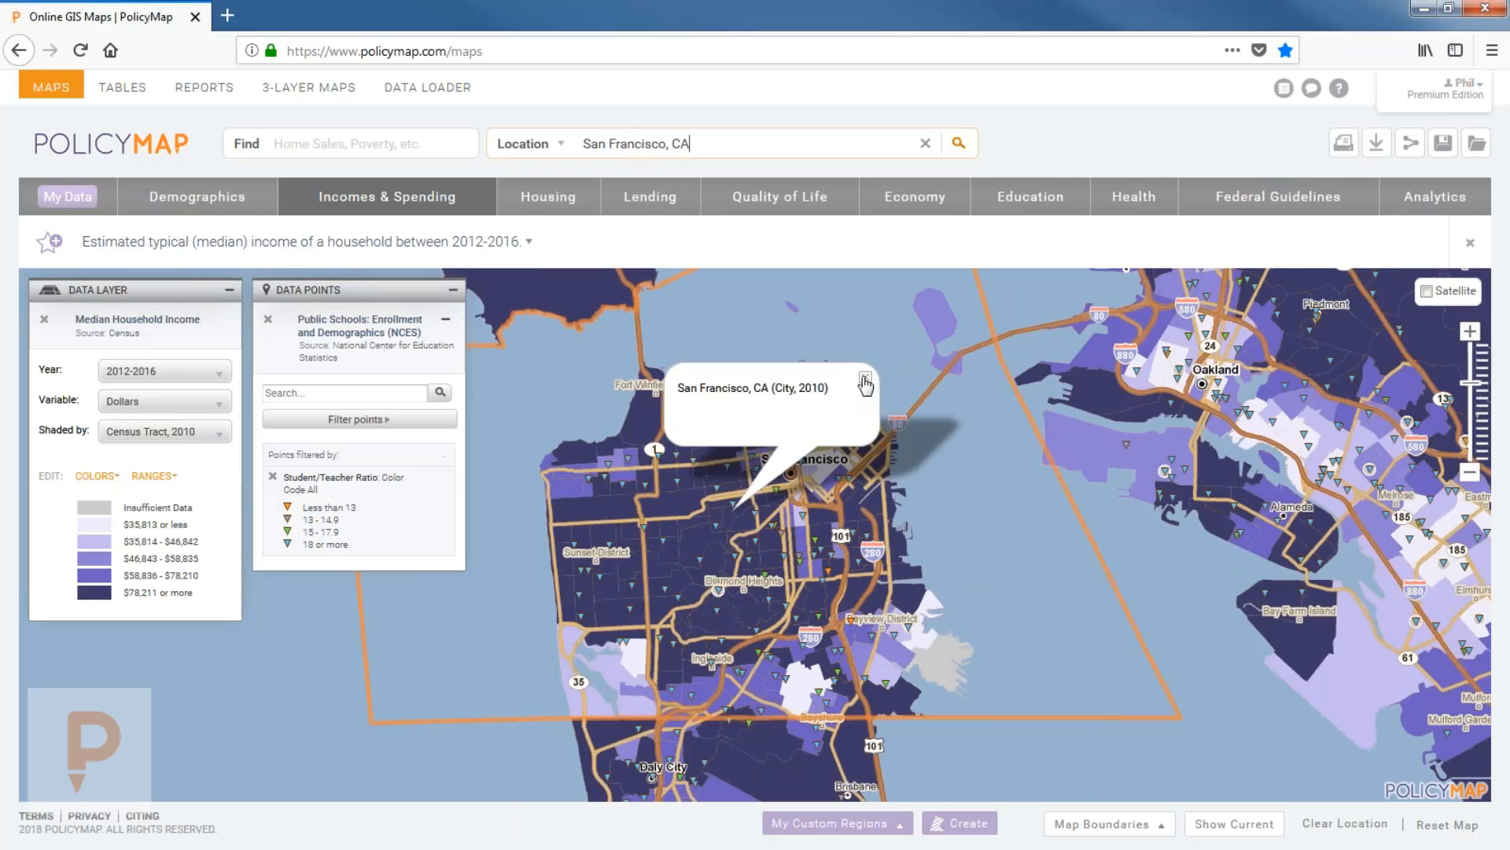
left_click(866, 384)
left_click_drag(954, 488, 913, 509)
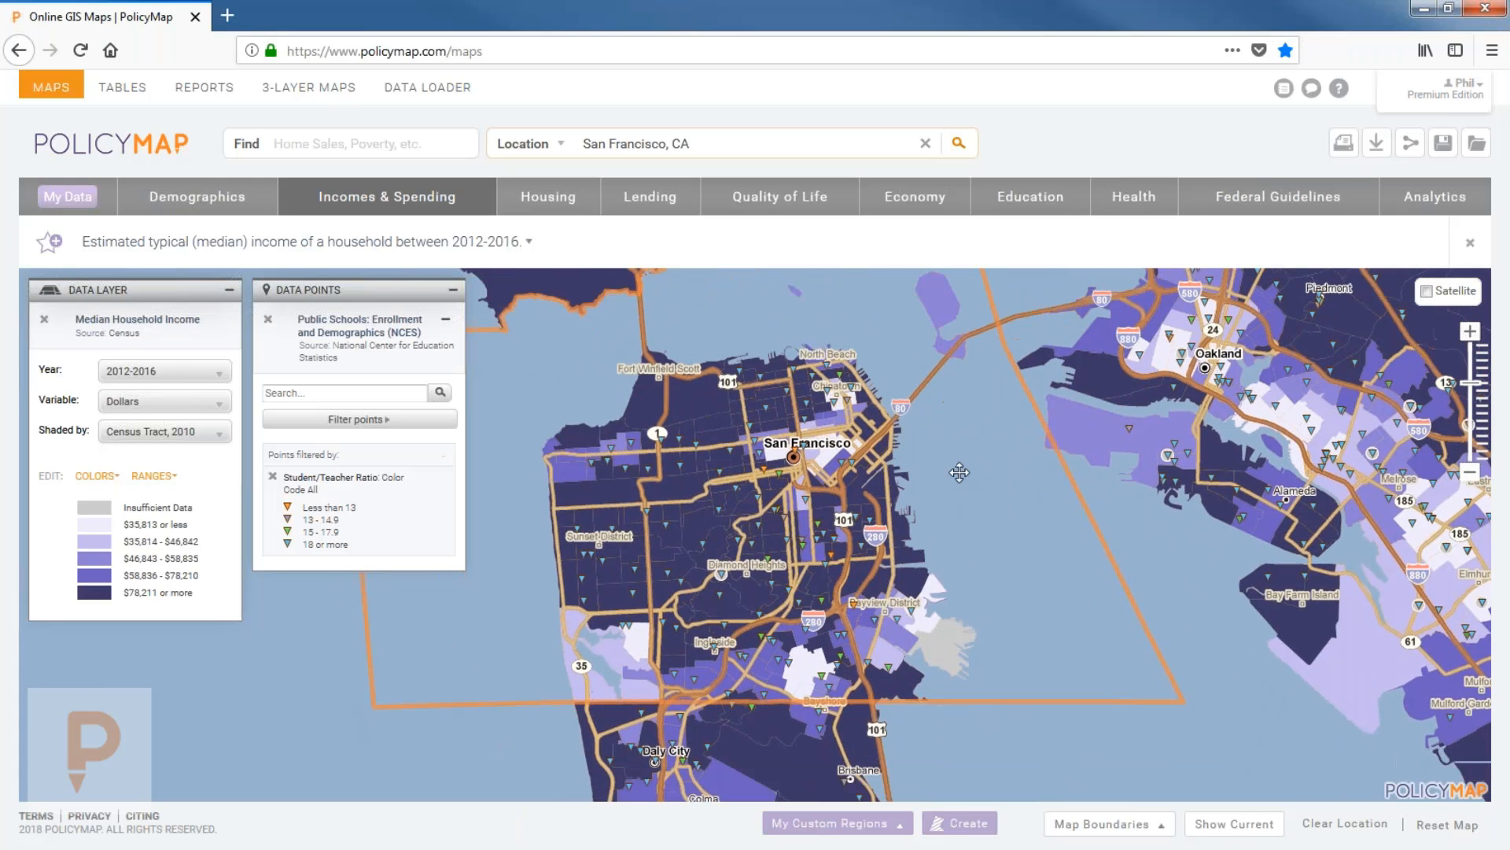
Move the map to Oakland, CA, centre it there, and bring up the save dialog.
left_click(747, 144)
type("o")
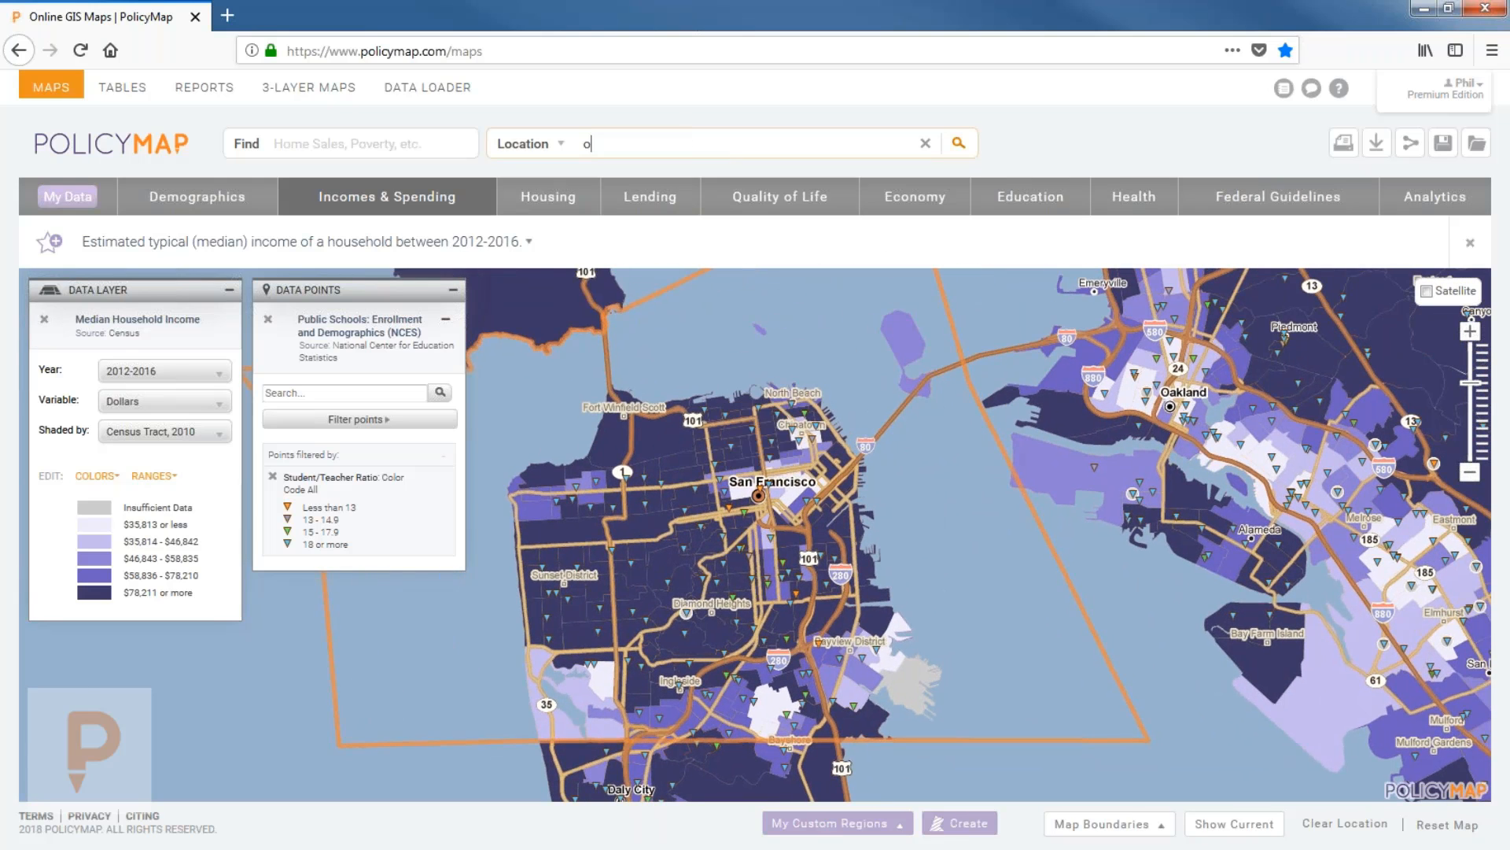
type("akl")
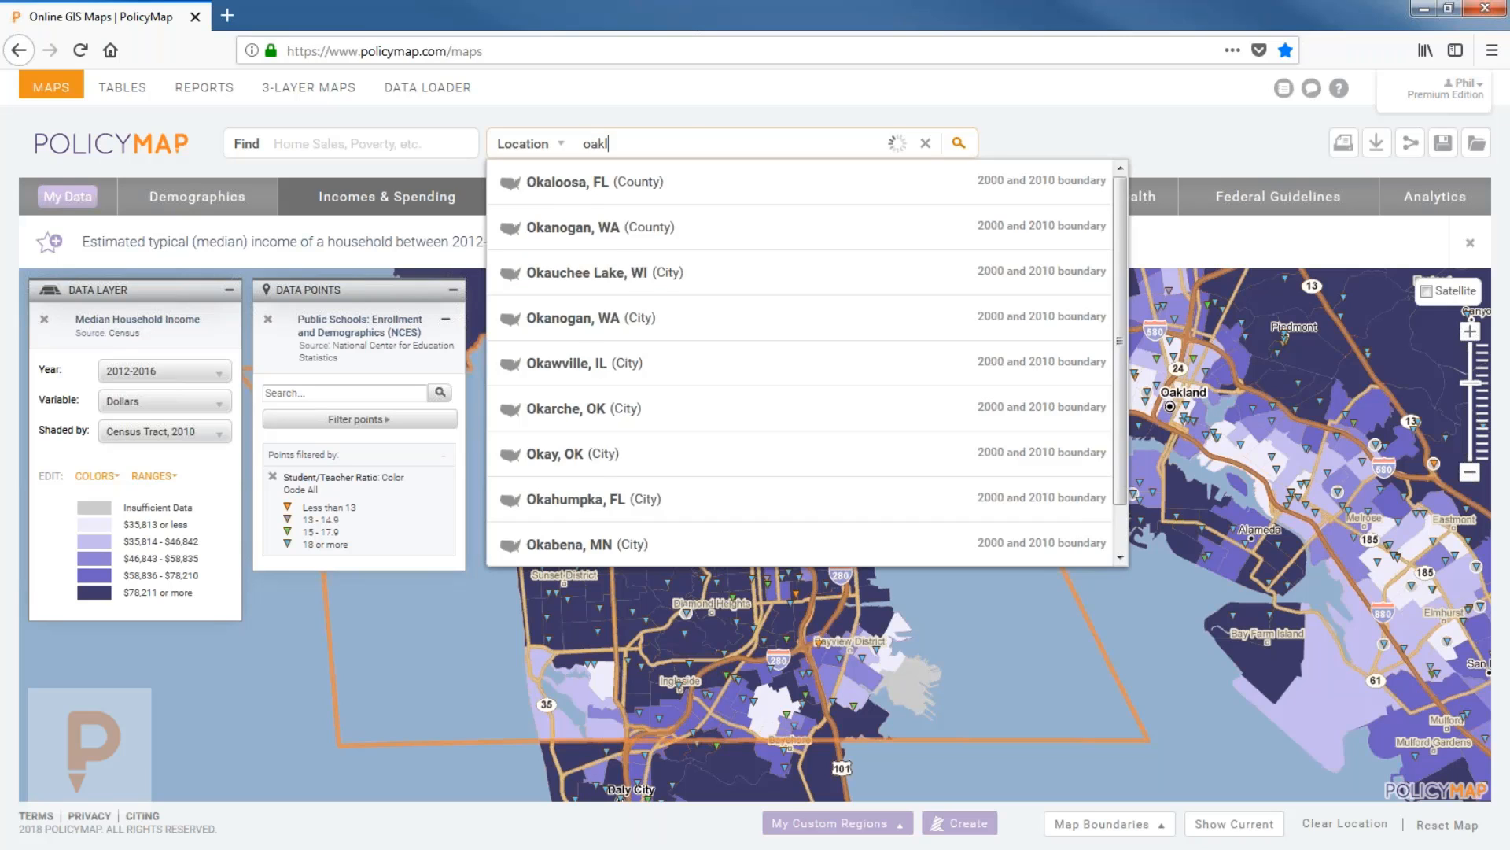
type("an")
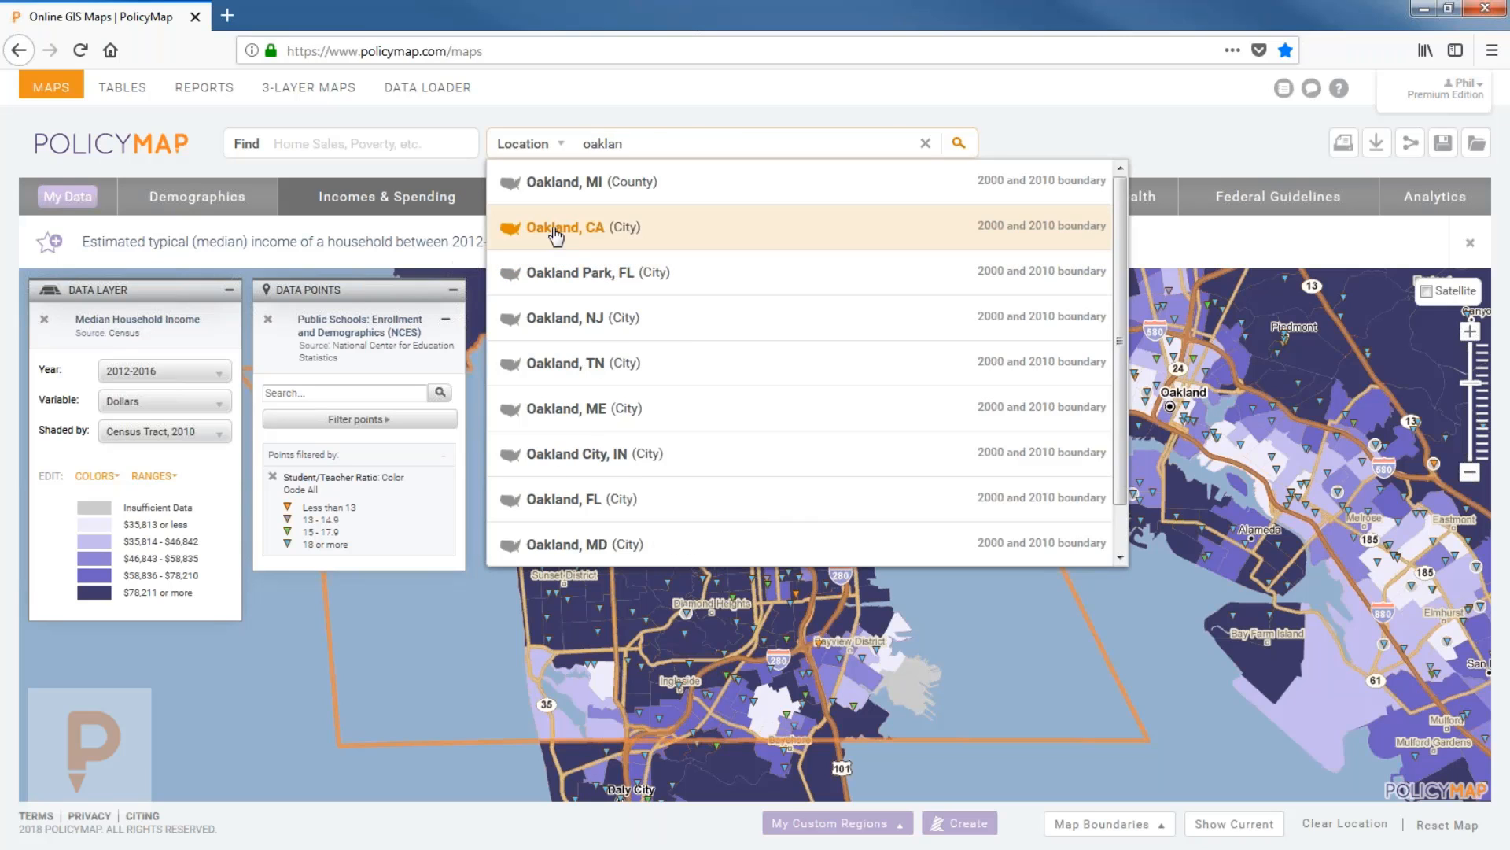
left_click(555, 228)
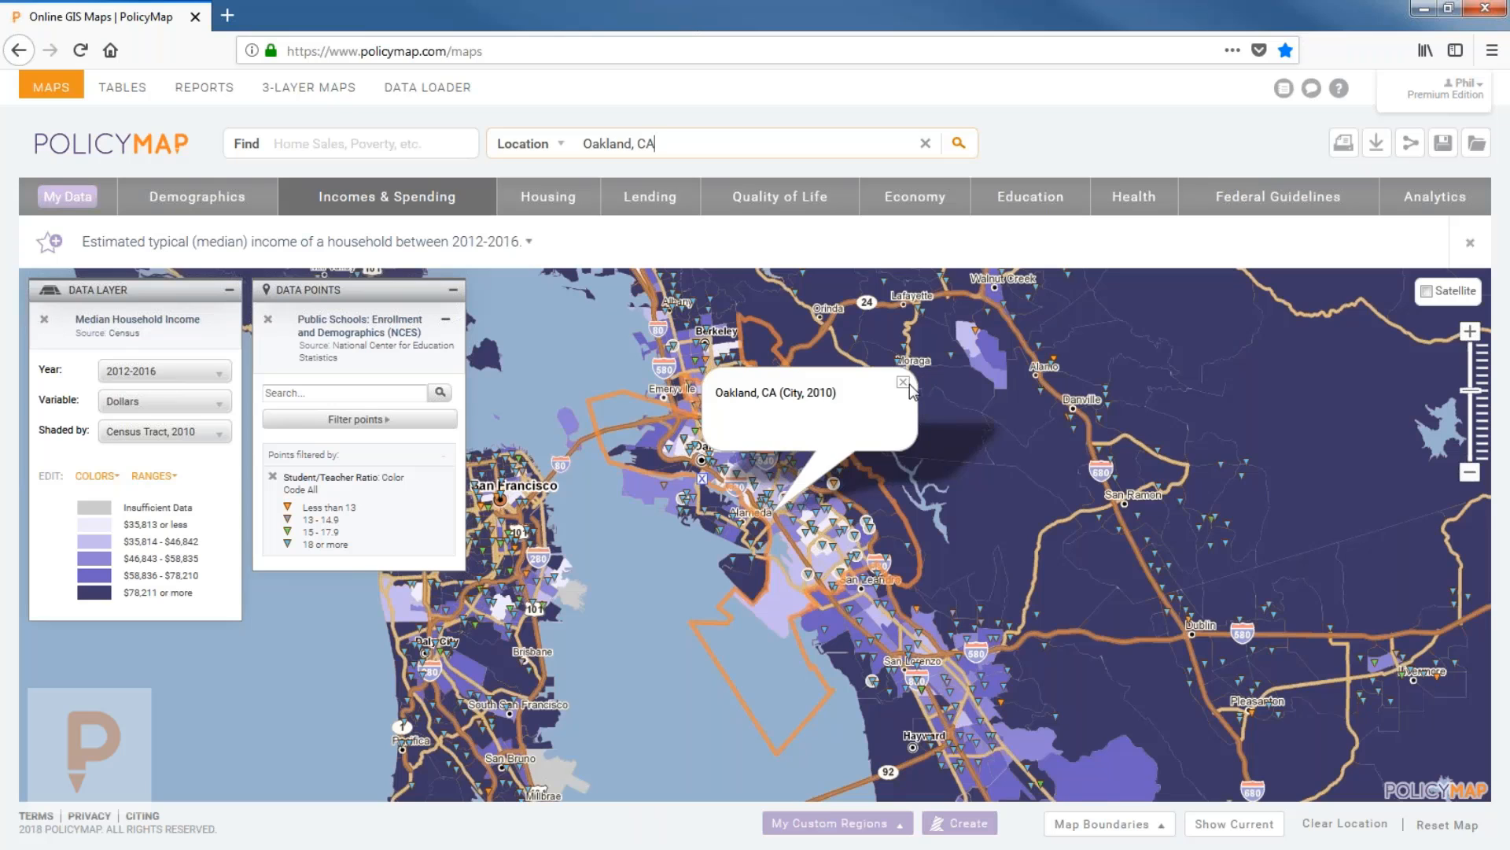
left_click(904, 382)
scroll(759, 435, "up", 1)
left_click_drag(770, 443, 804, 494)
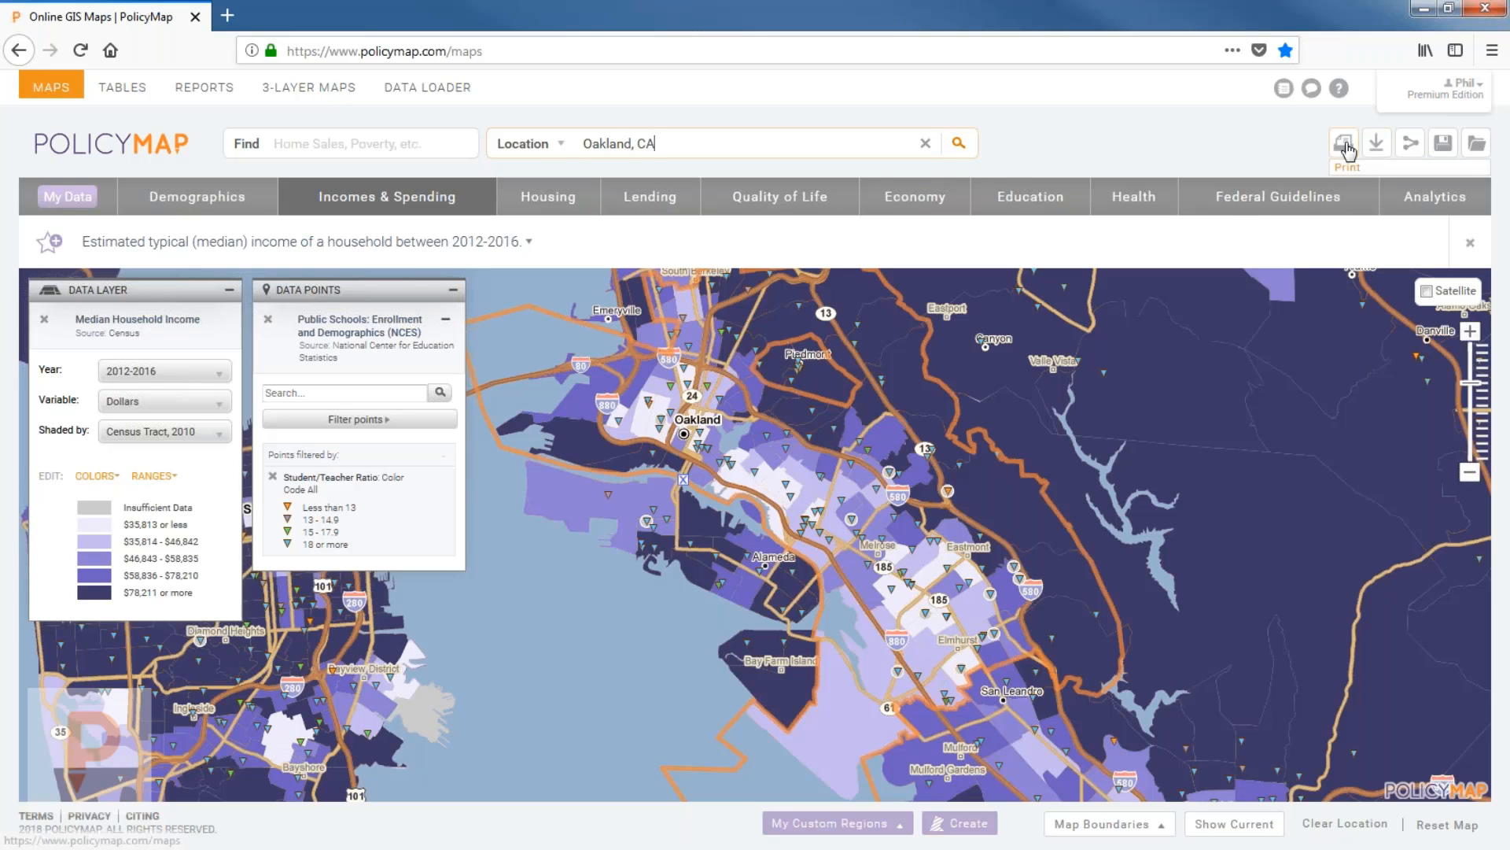
left_click(1442, 146)
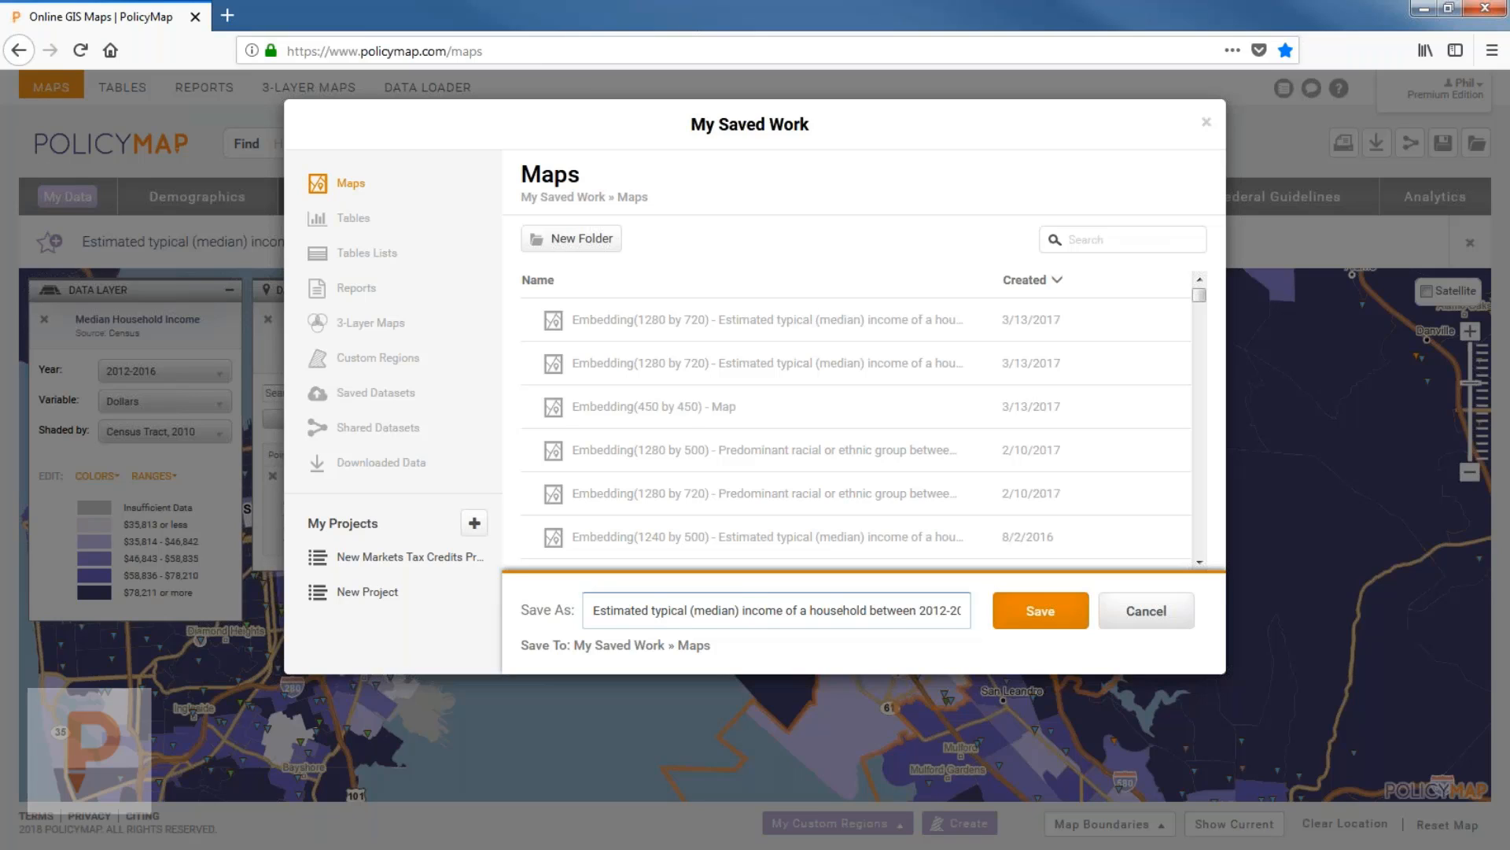
Cancel the My Saved Work dialog without saving the map.
left_click(1150, 607)
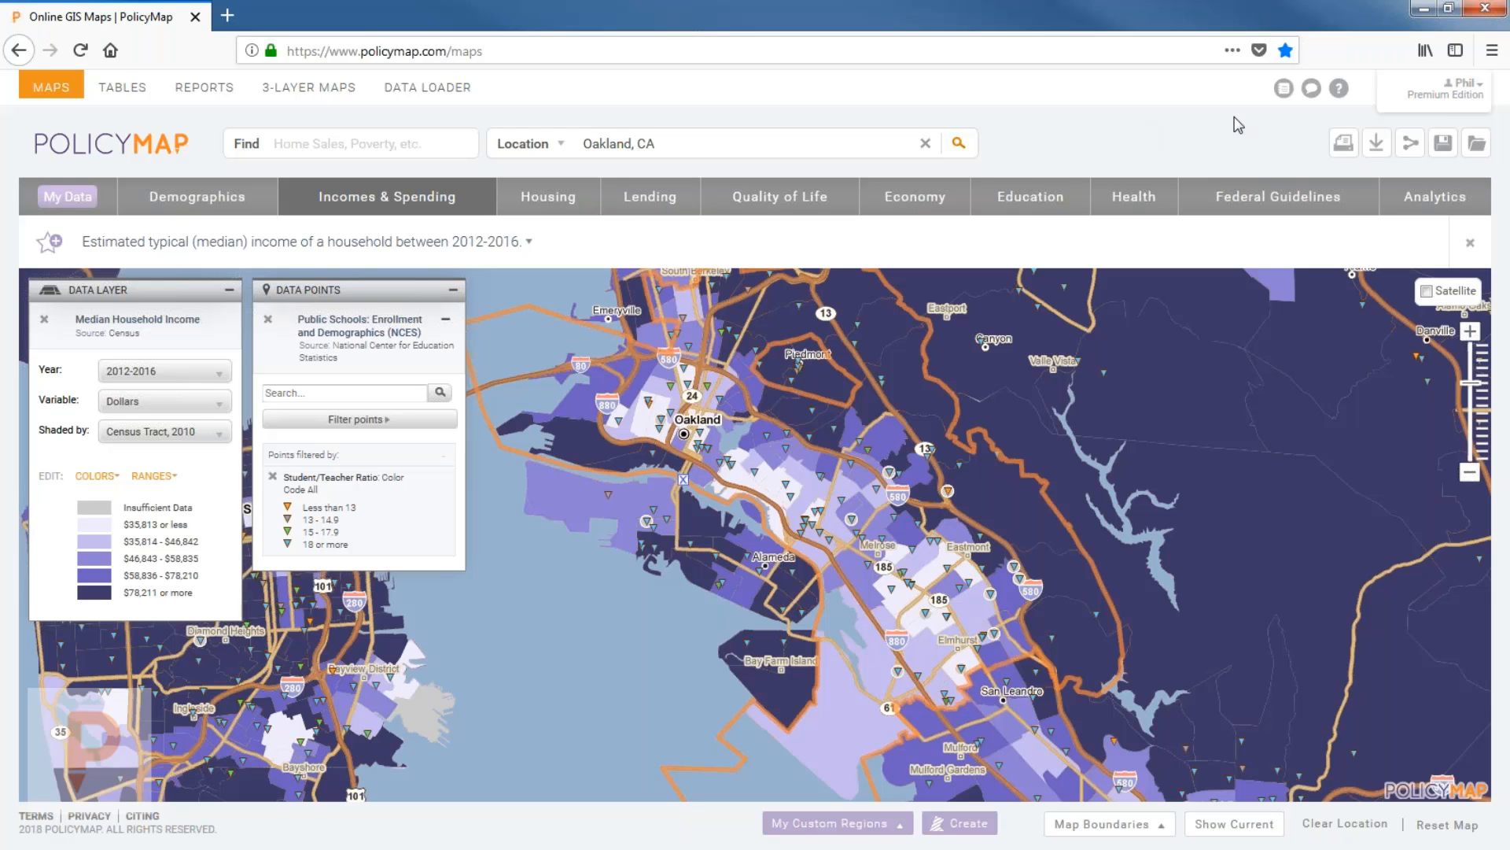
Open the image export preview and zoom it in on Oakland.
left_click(1344, 143)
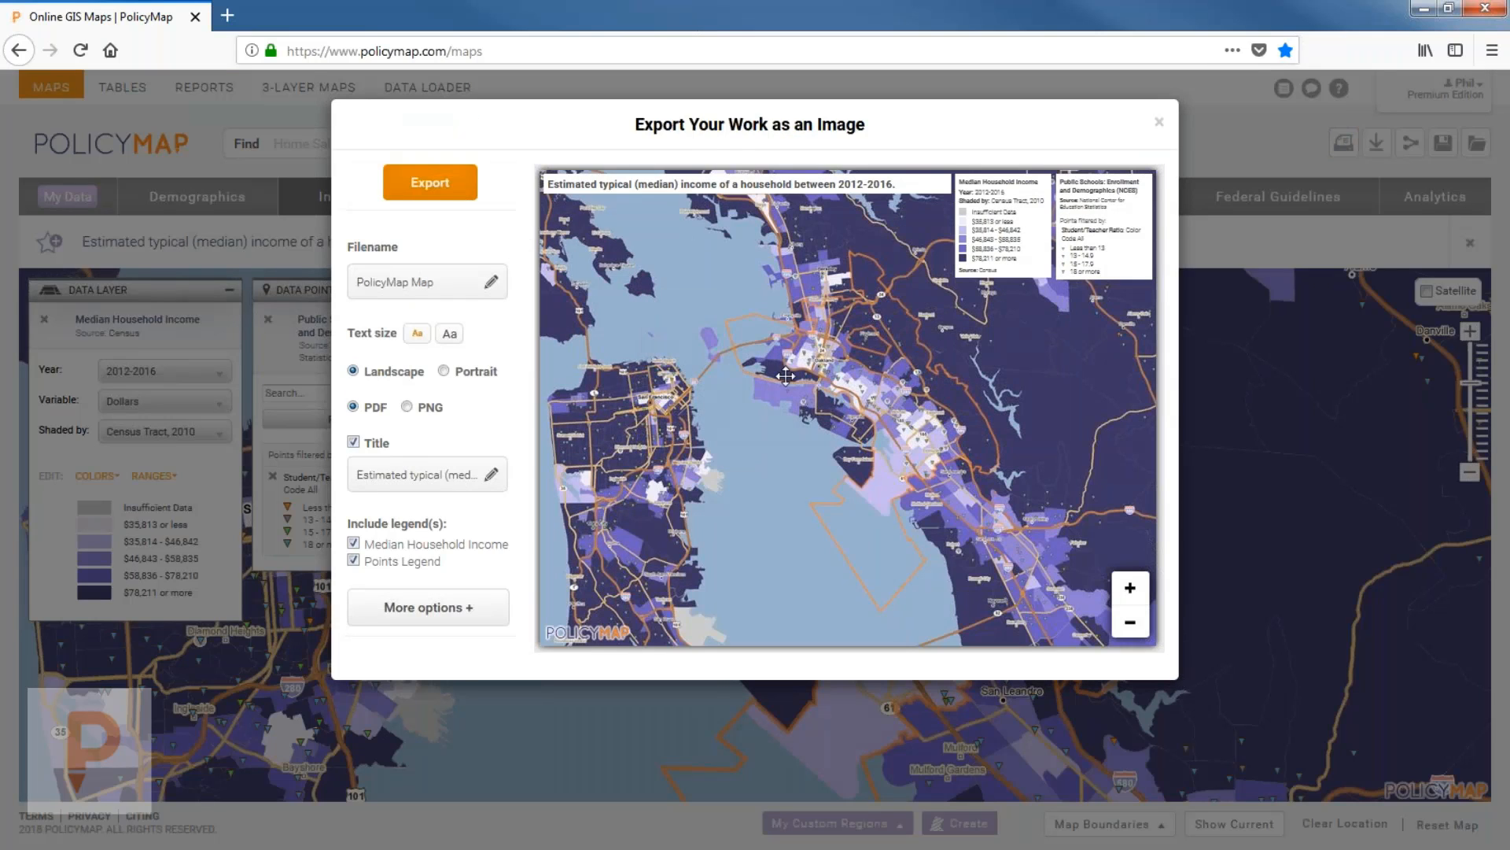
left_click_drag(784, 387, 804, 293)
left_click(1130, 587)
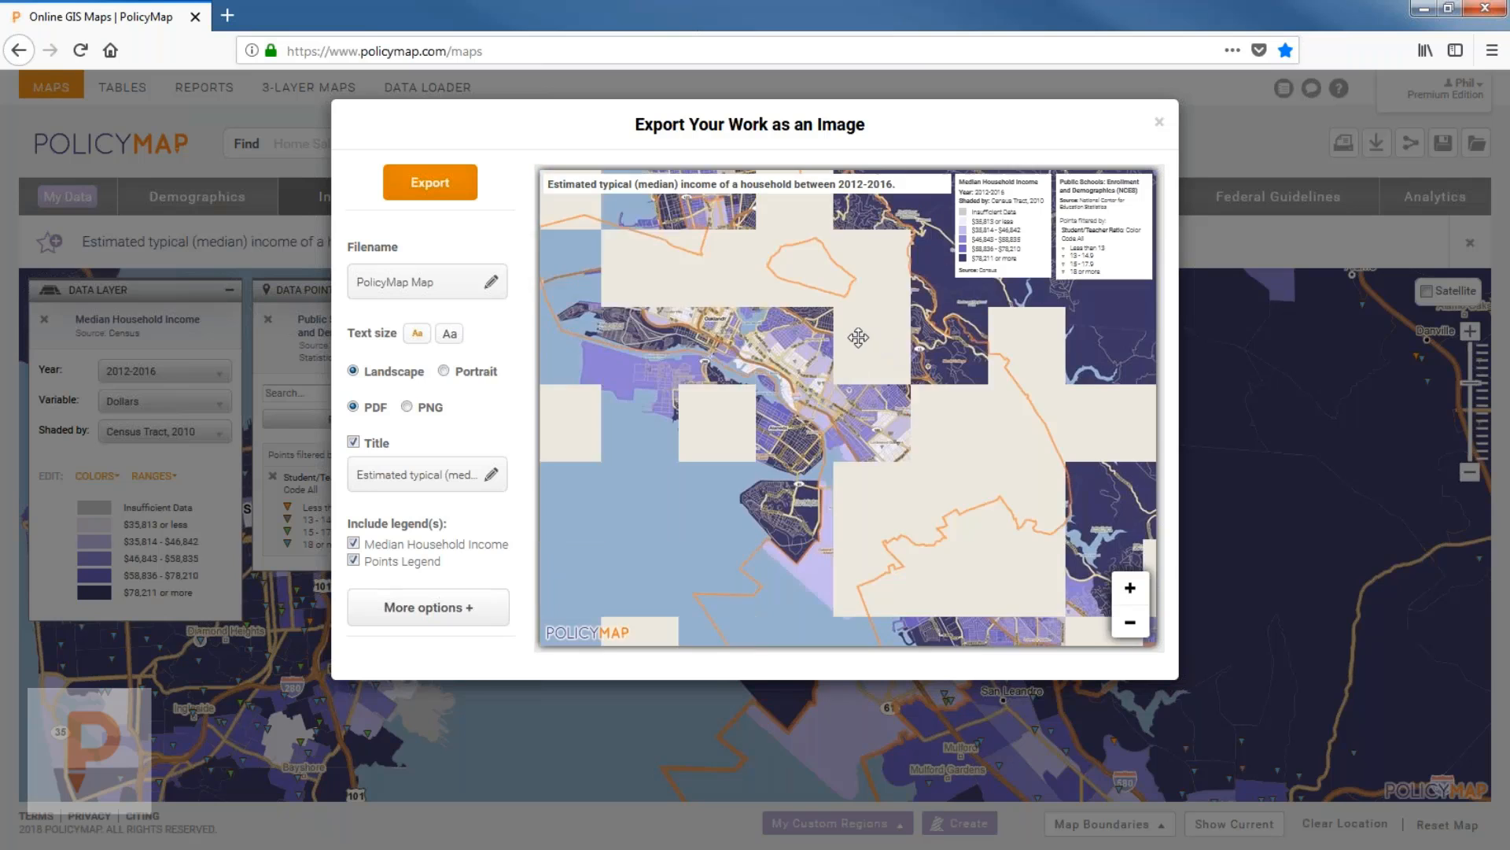
left_click_drag(884, 410, 937, 410)
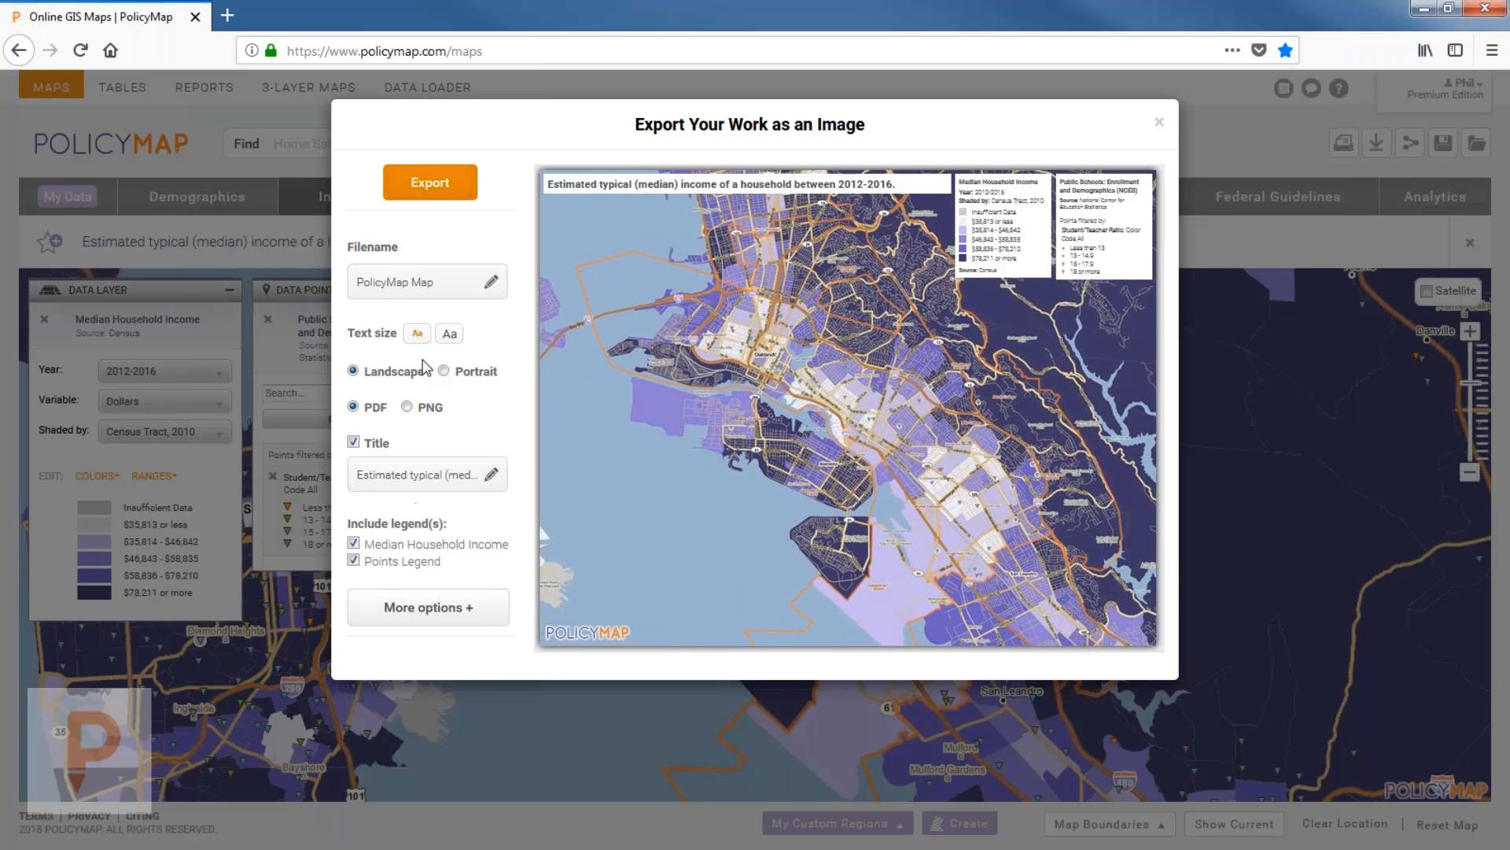
Keep small text size, switch to portrait orientation, and choose PNG format.
left_click(450, 333)
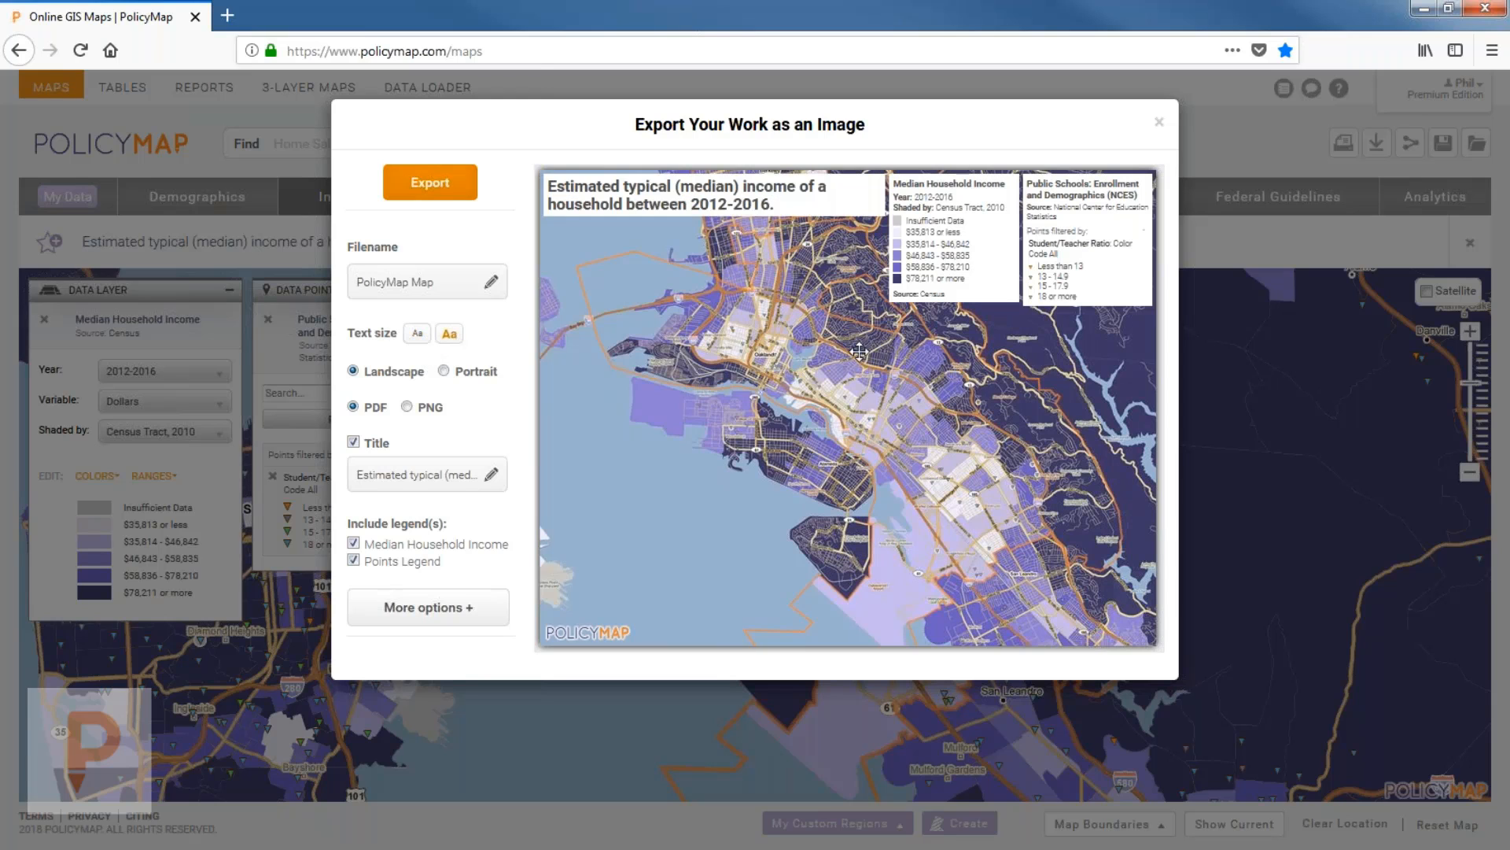
left_click(416, 337)
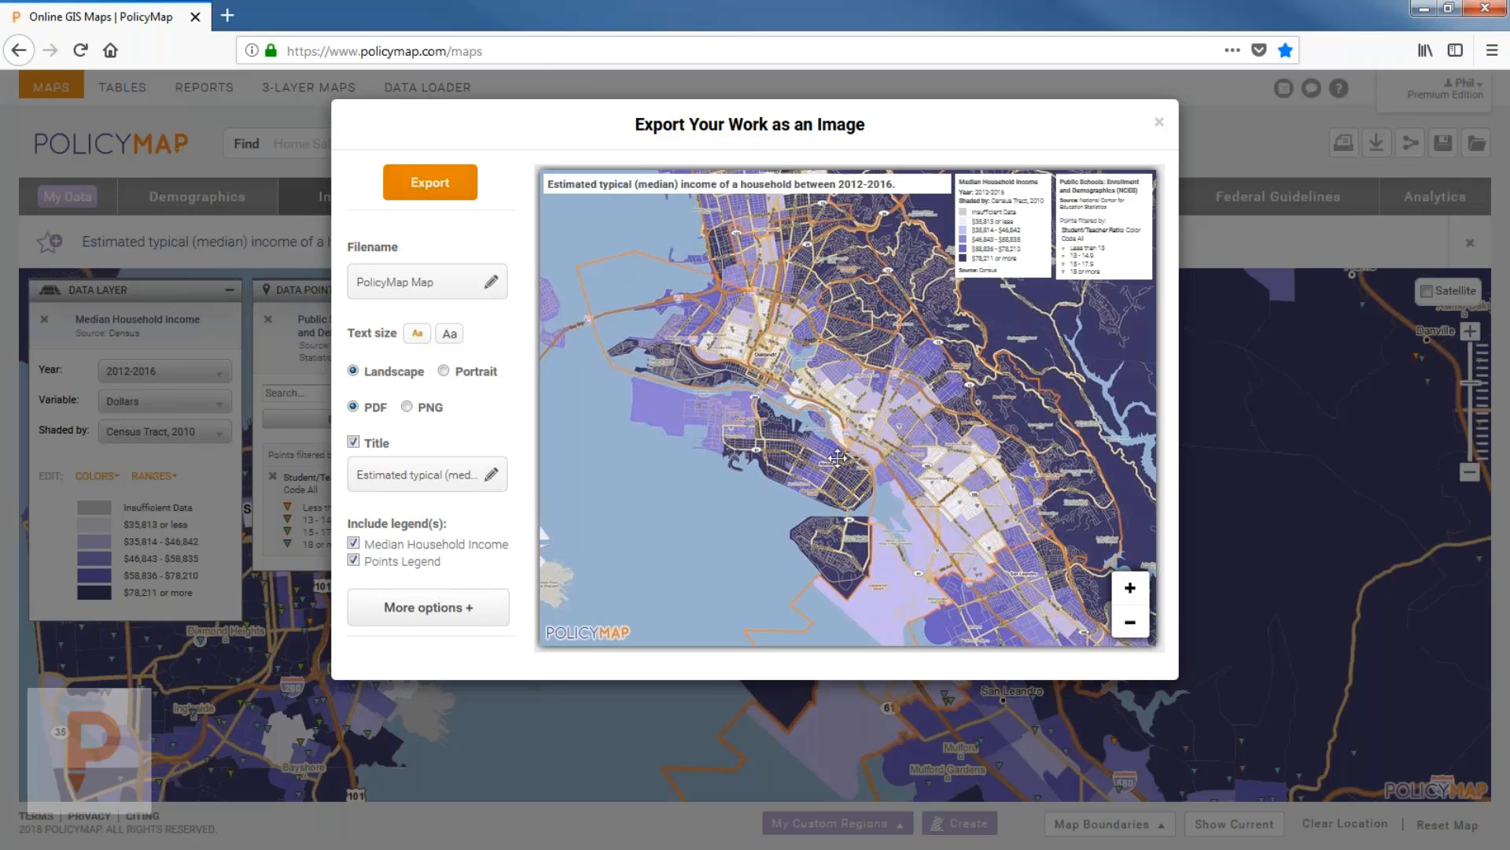
left_click(443, 370)
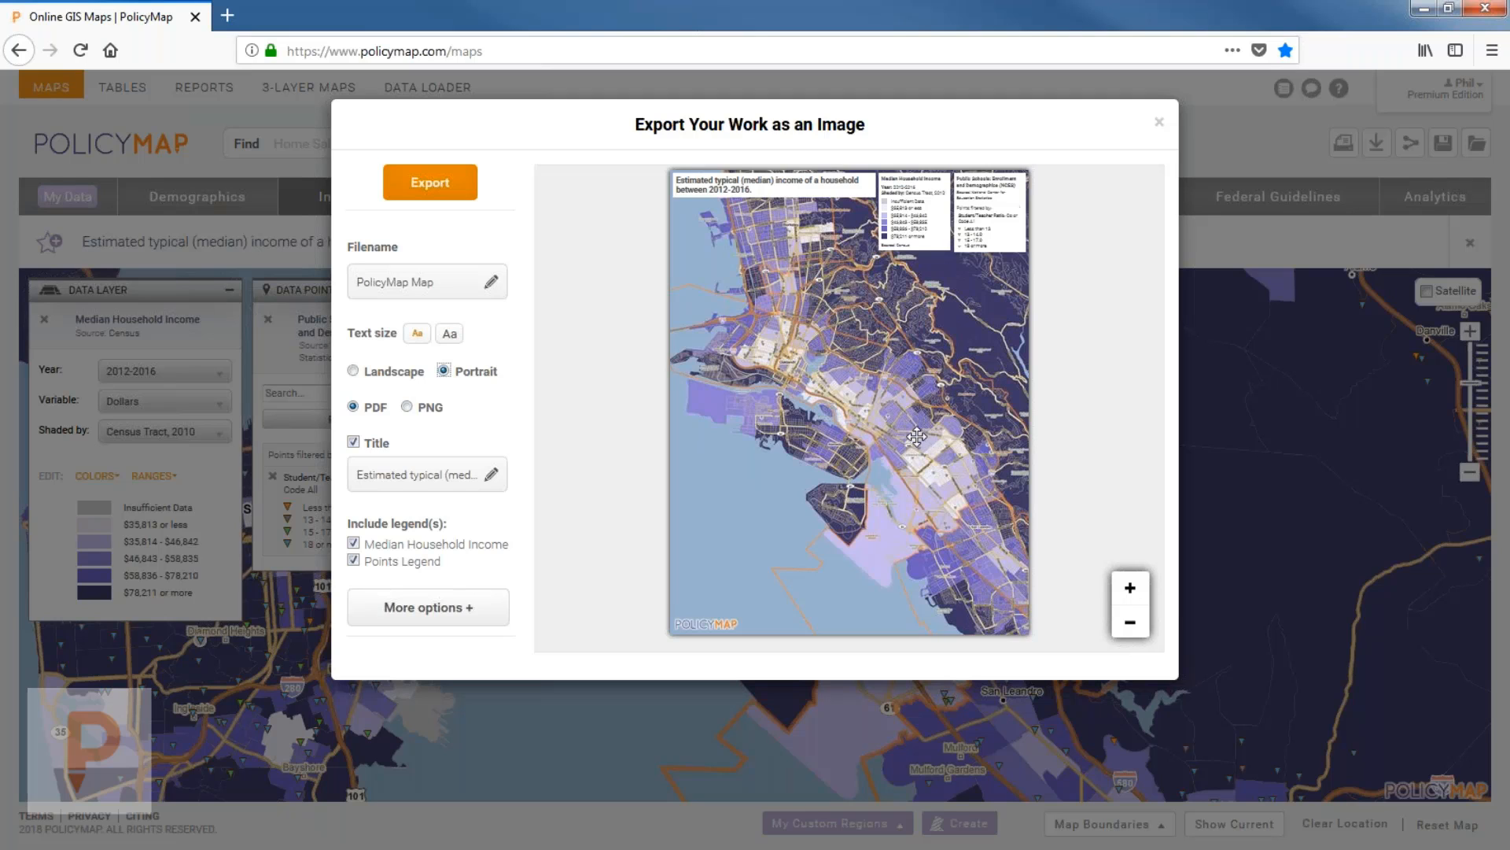
left_click_drag(916, 437, 952, 439)
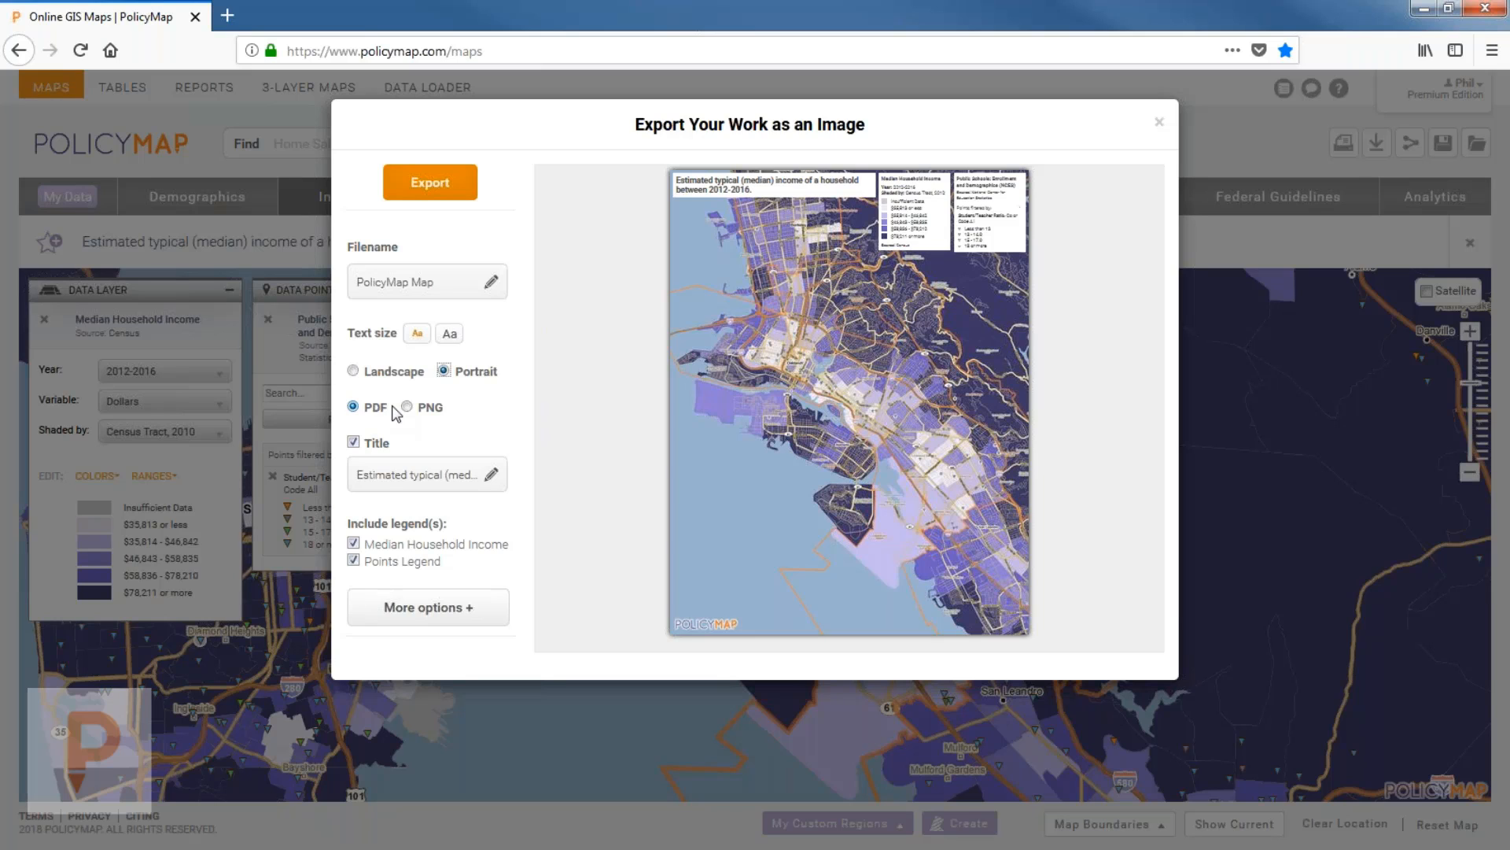
left_click(407, 406)
Change the export title to end with 'in Oakland, CA' instead of a period.
left_click(438, 479)
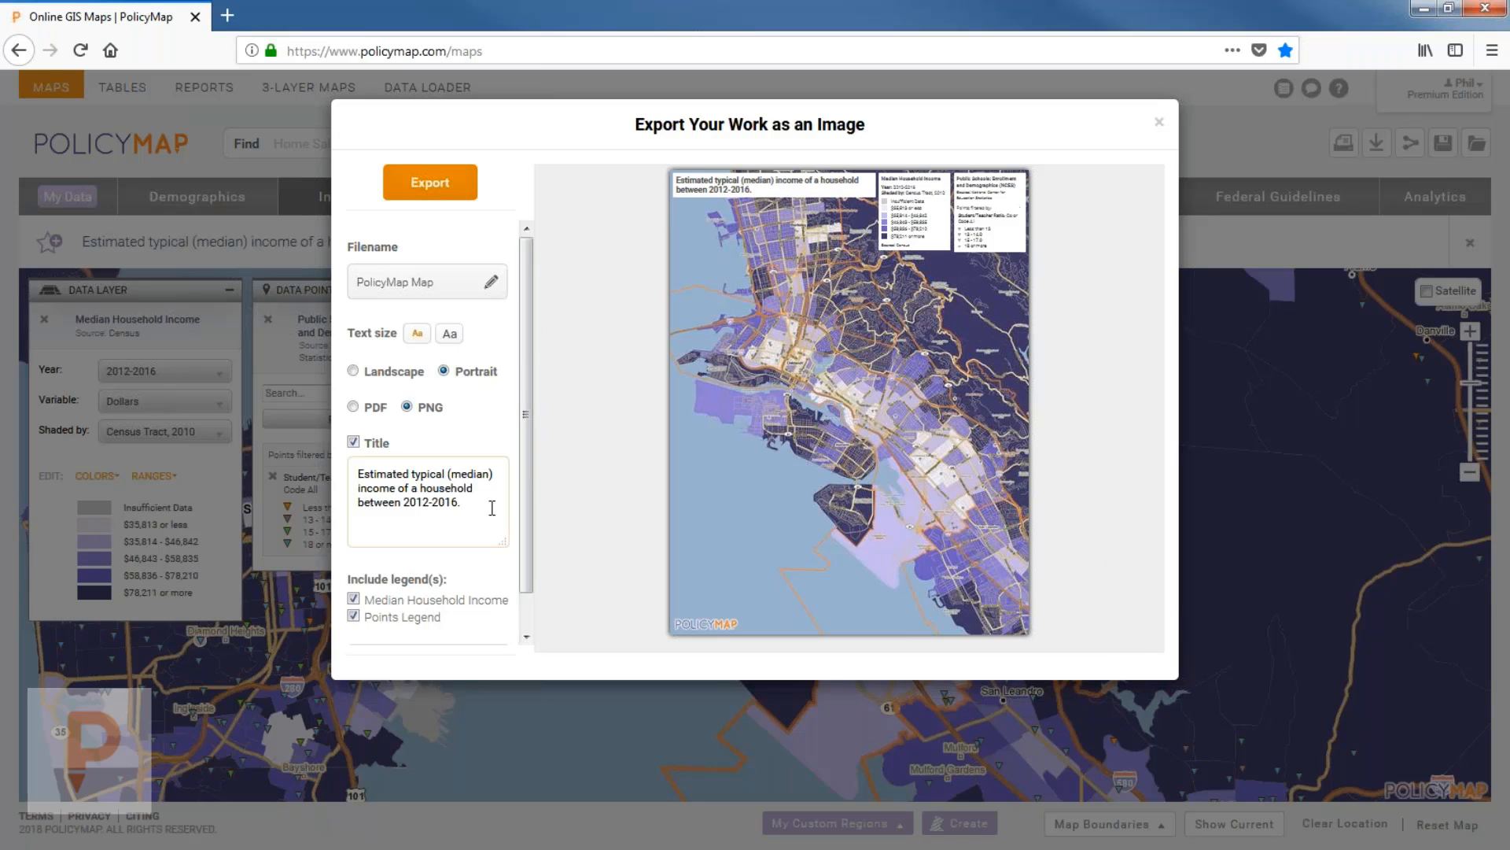
key("BackSpace")
type("in Ok")
key("BackSpace")
type("akland, CA")
left_click(441, 449)
Uncheck Title, Median Household Income and Points Legend, and reframe the preview map.
left_click(379, 443)
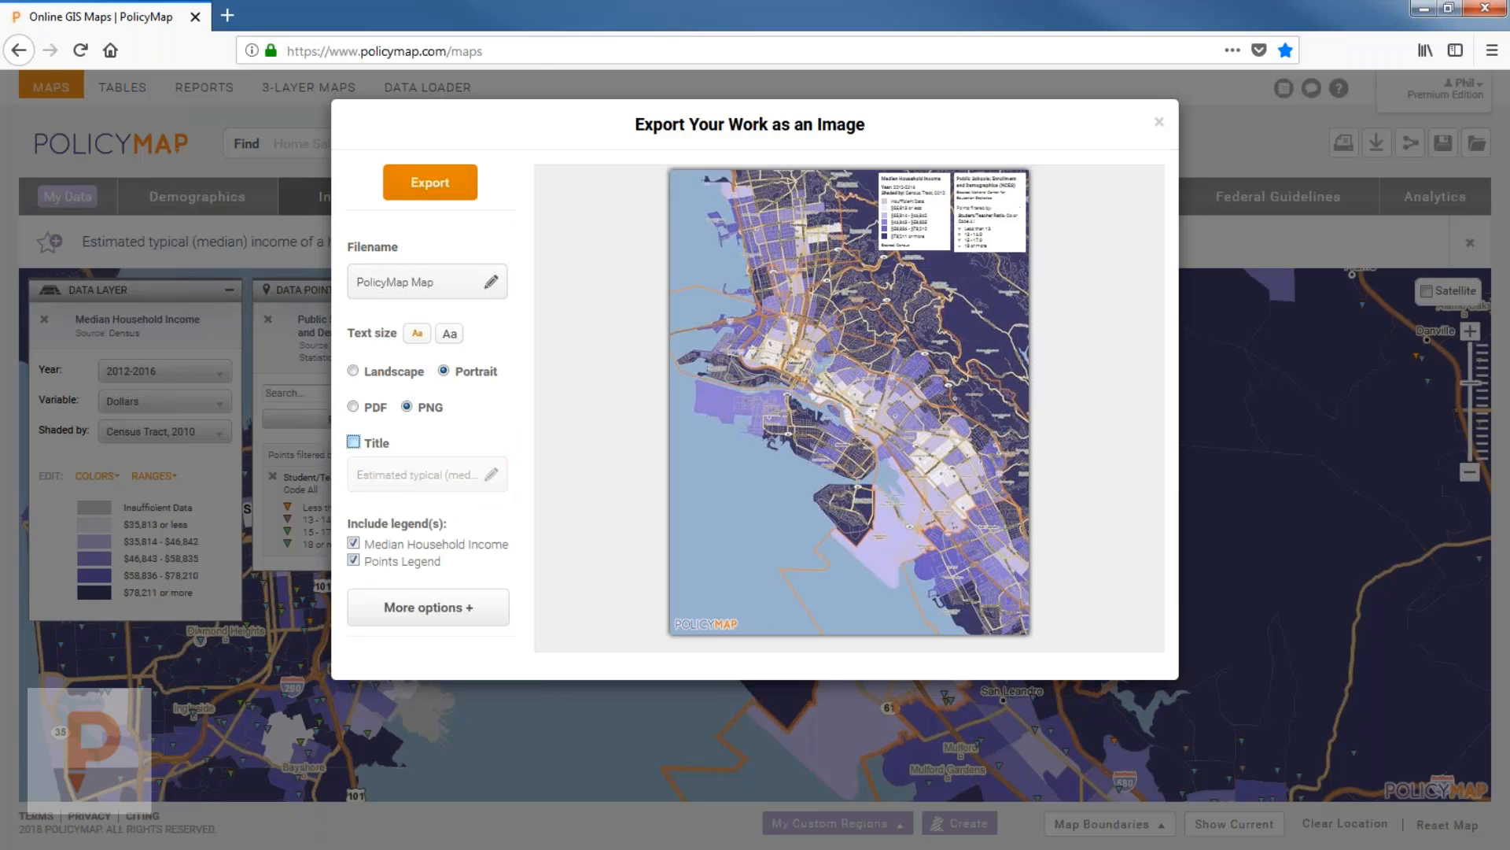
left_click(401, 544)
left_click(409, 561)
left_click_drag(852, 454, 875, 392)
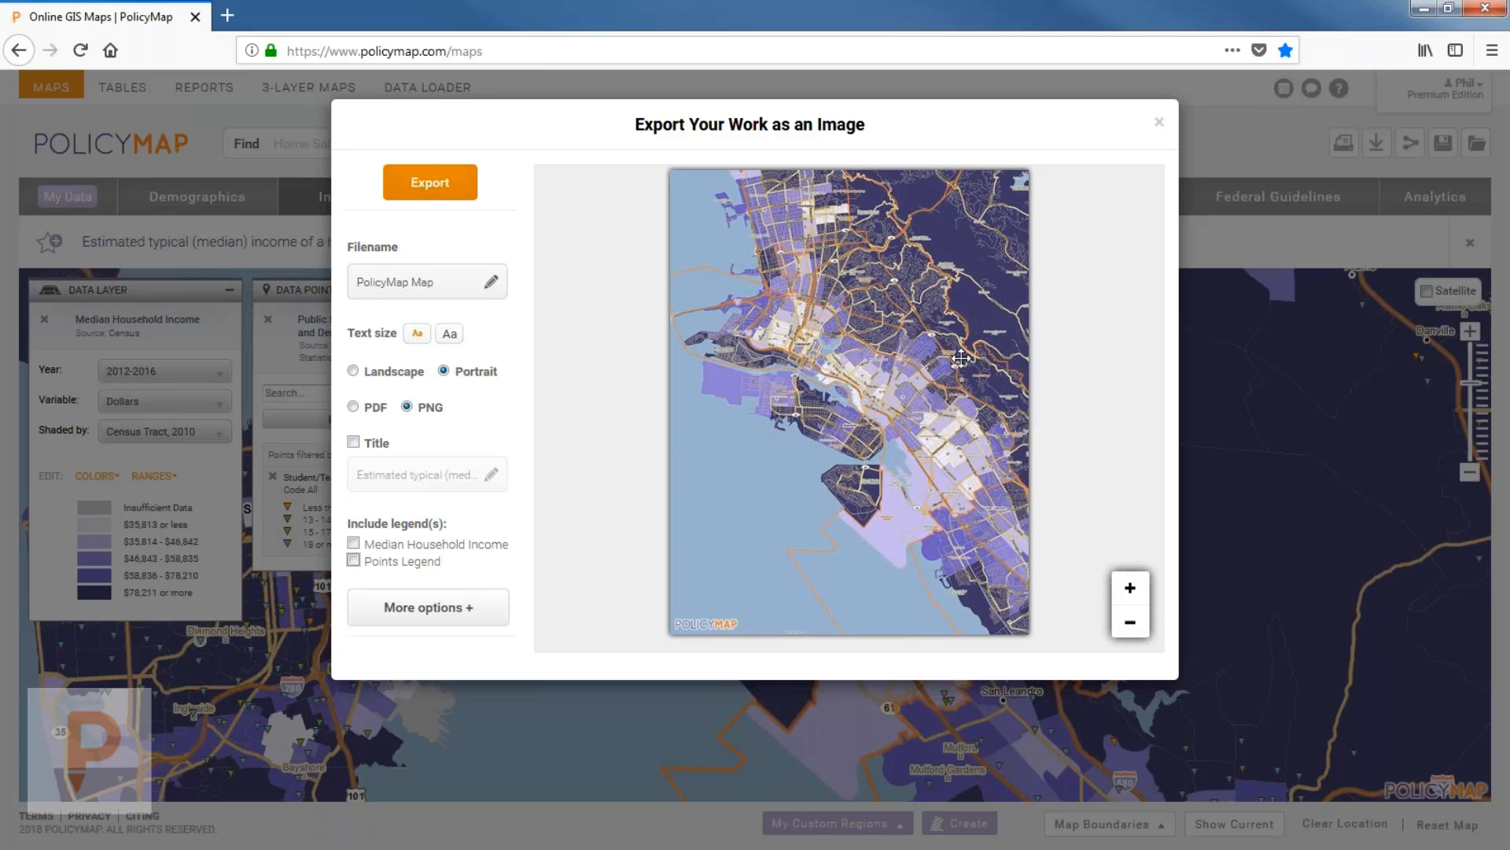
left_click_drag(914, 340, 890, 402)
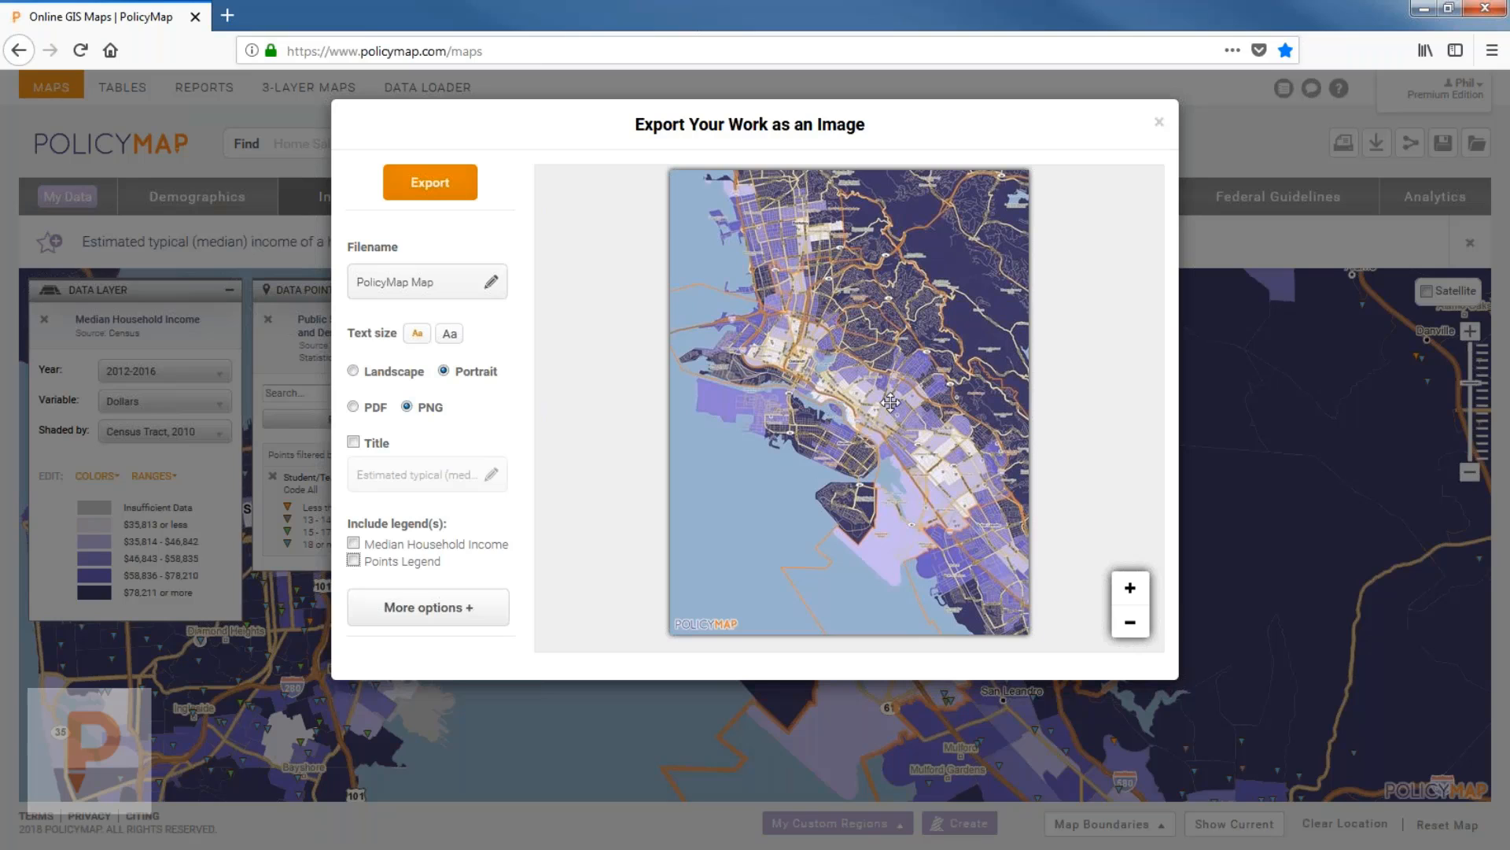
Turn the title and both legends back on and include the data layer description.
left_click(368, 443)
left_click(390, 544)
left_click(354, 560)
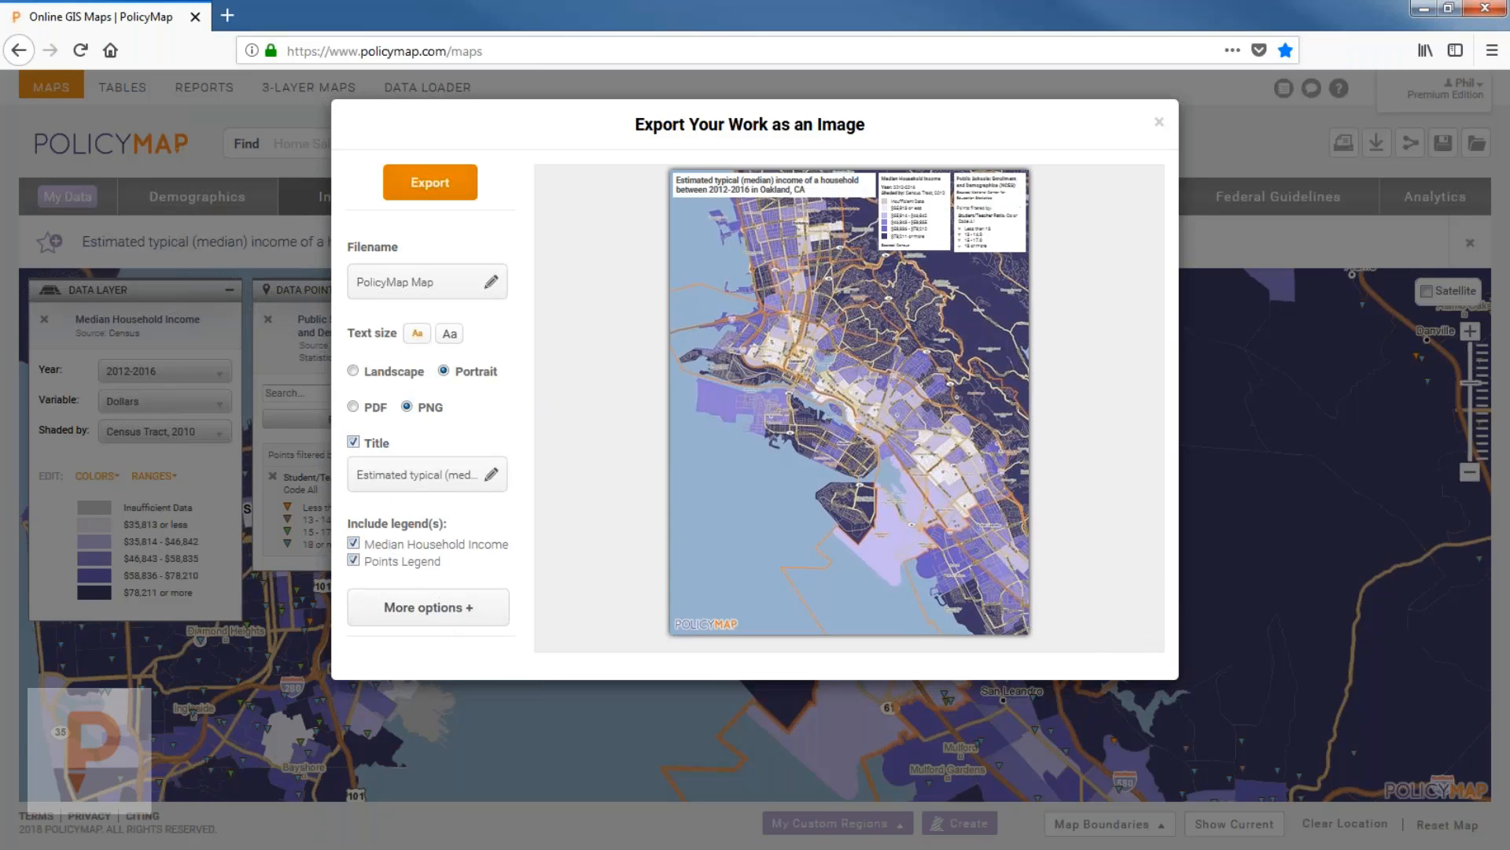
left_click(429, 607)
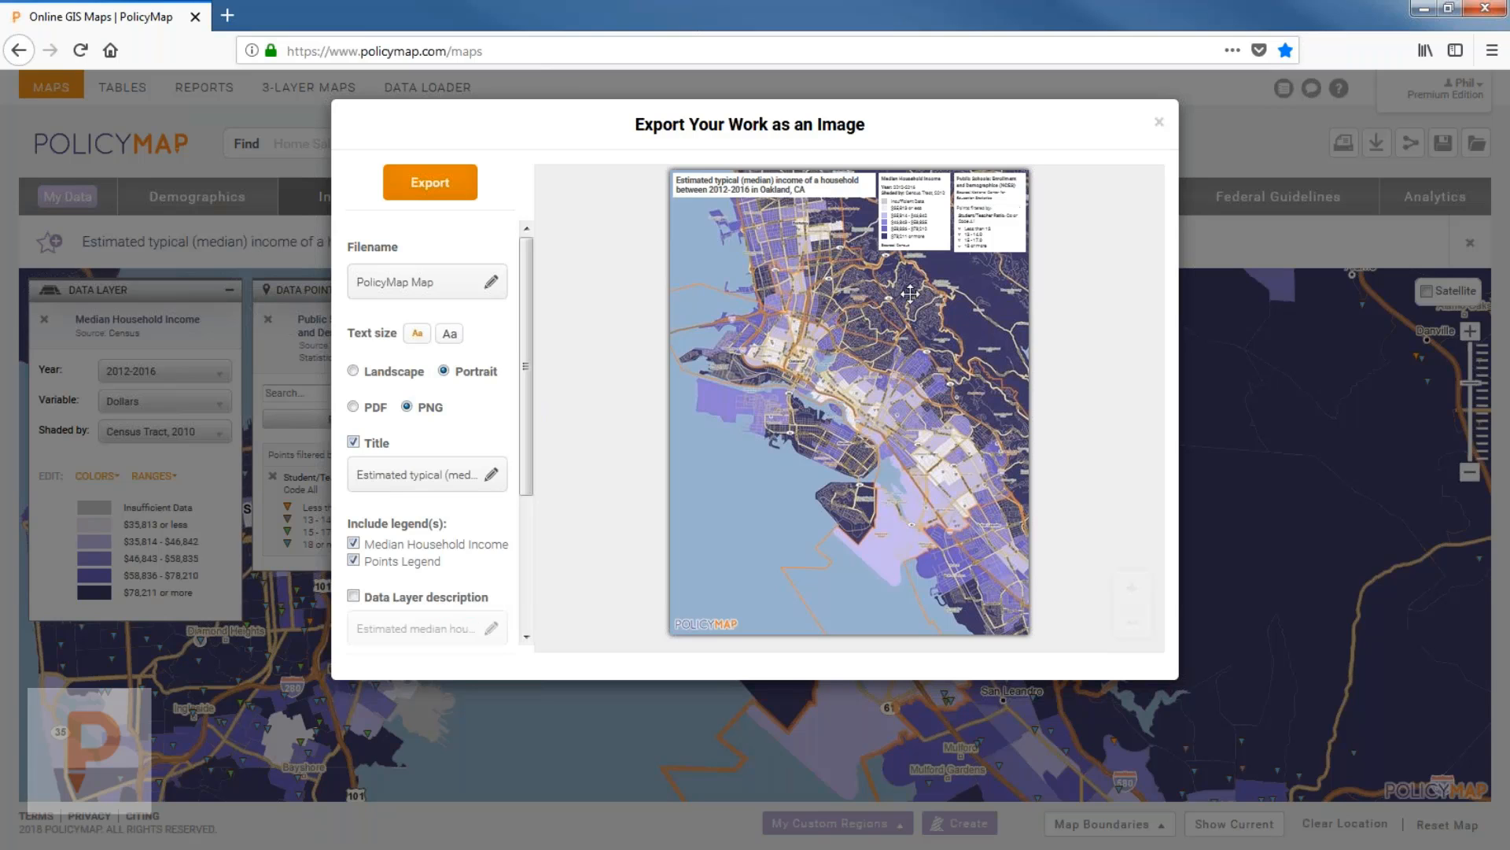
scroll(432, 609, "down", 1)
scroll(432, 472, "down", 2)
left_click(354, 406)
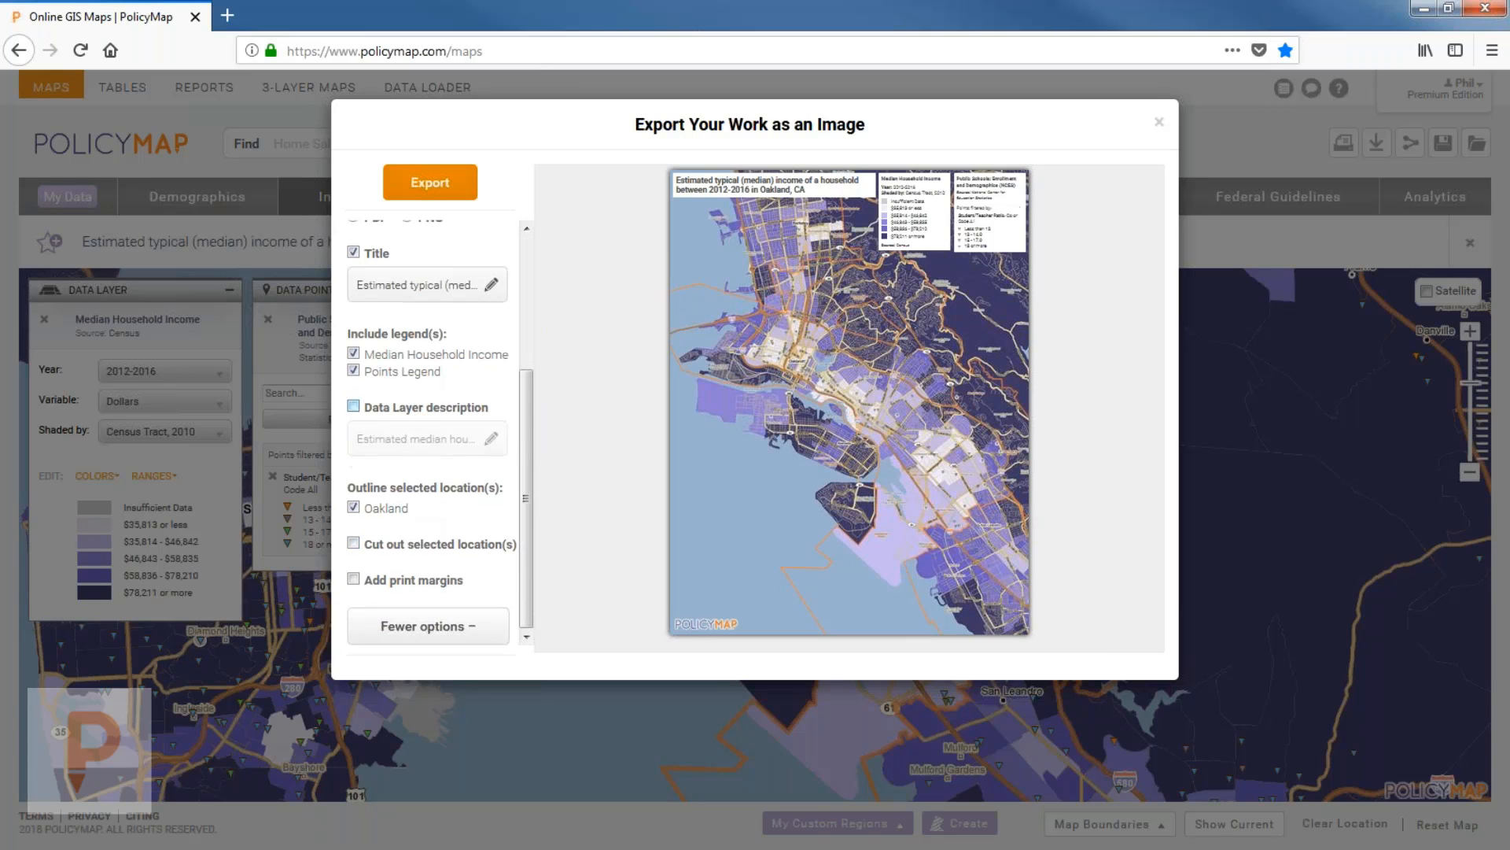
Cut out everything outside Oakland, centre Oakland in the preview, and export the image.
left_click_drag(838, 372, 850, 381)
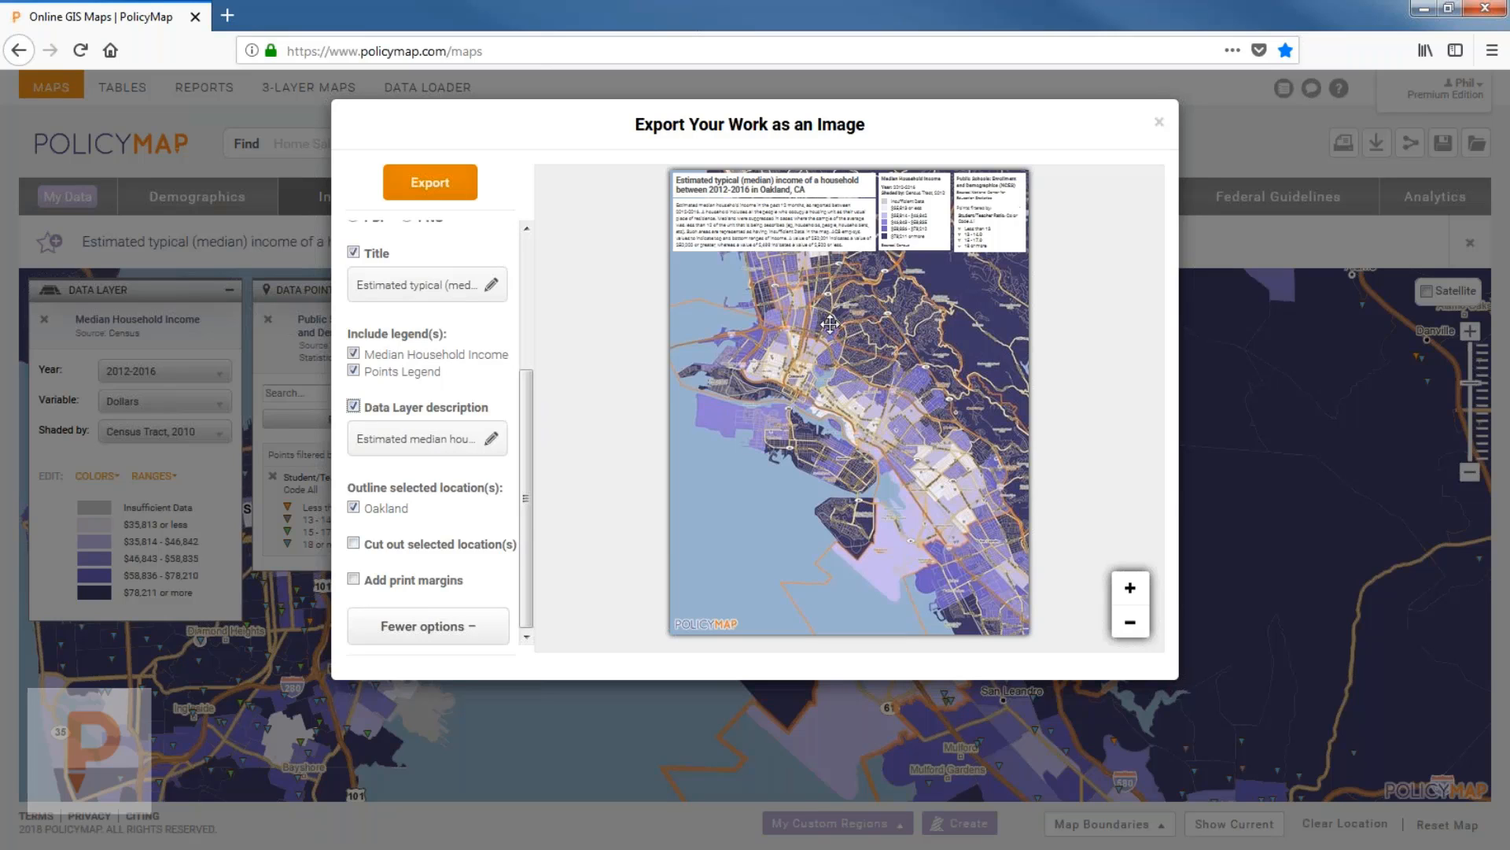
left_click(413, 543)
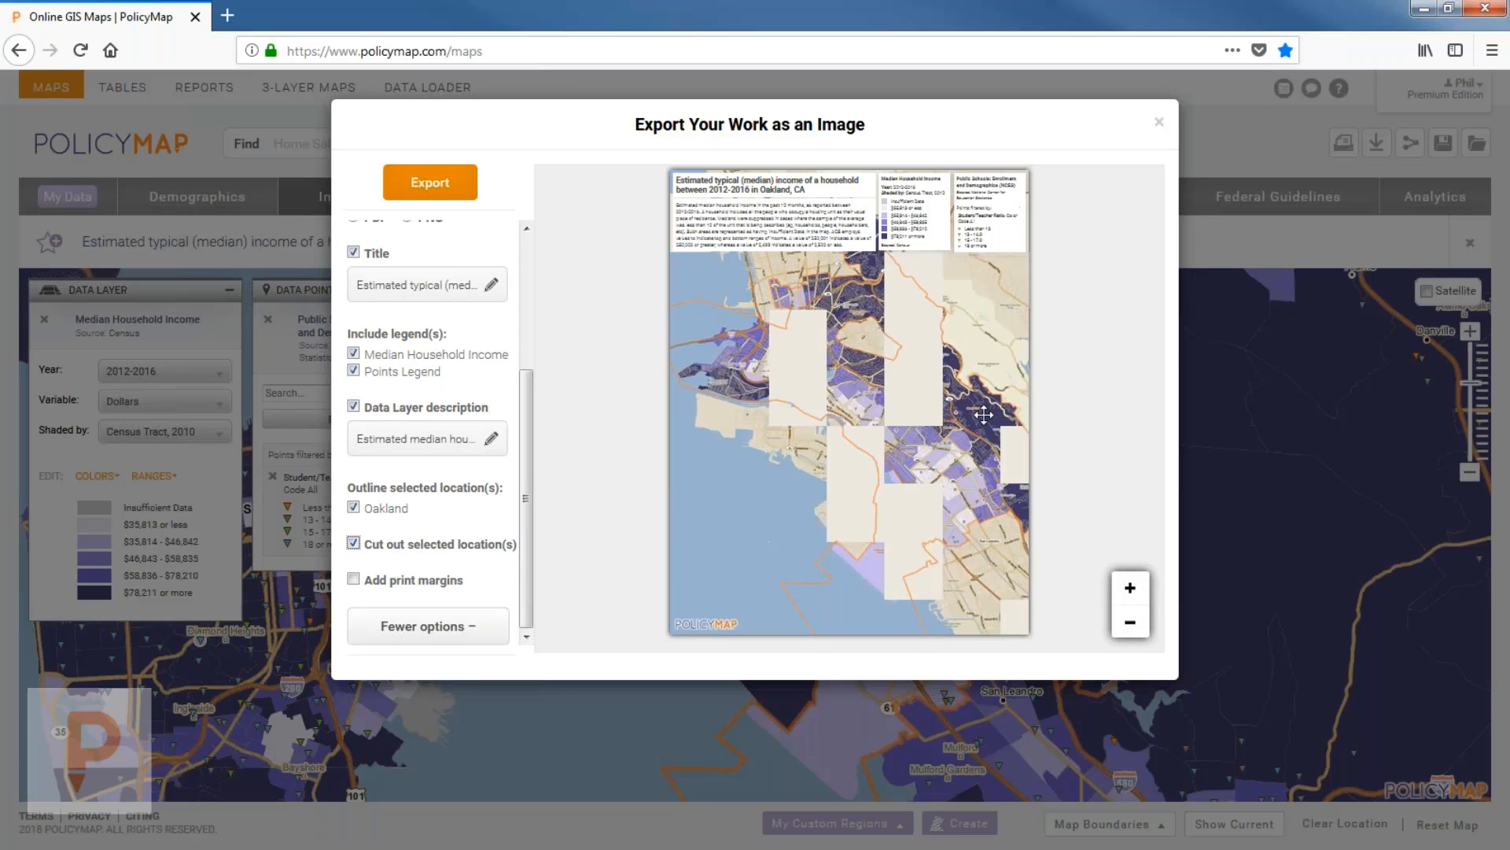
left_click_drag(944, 429, 916, 499)
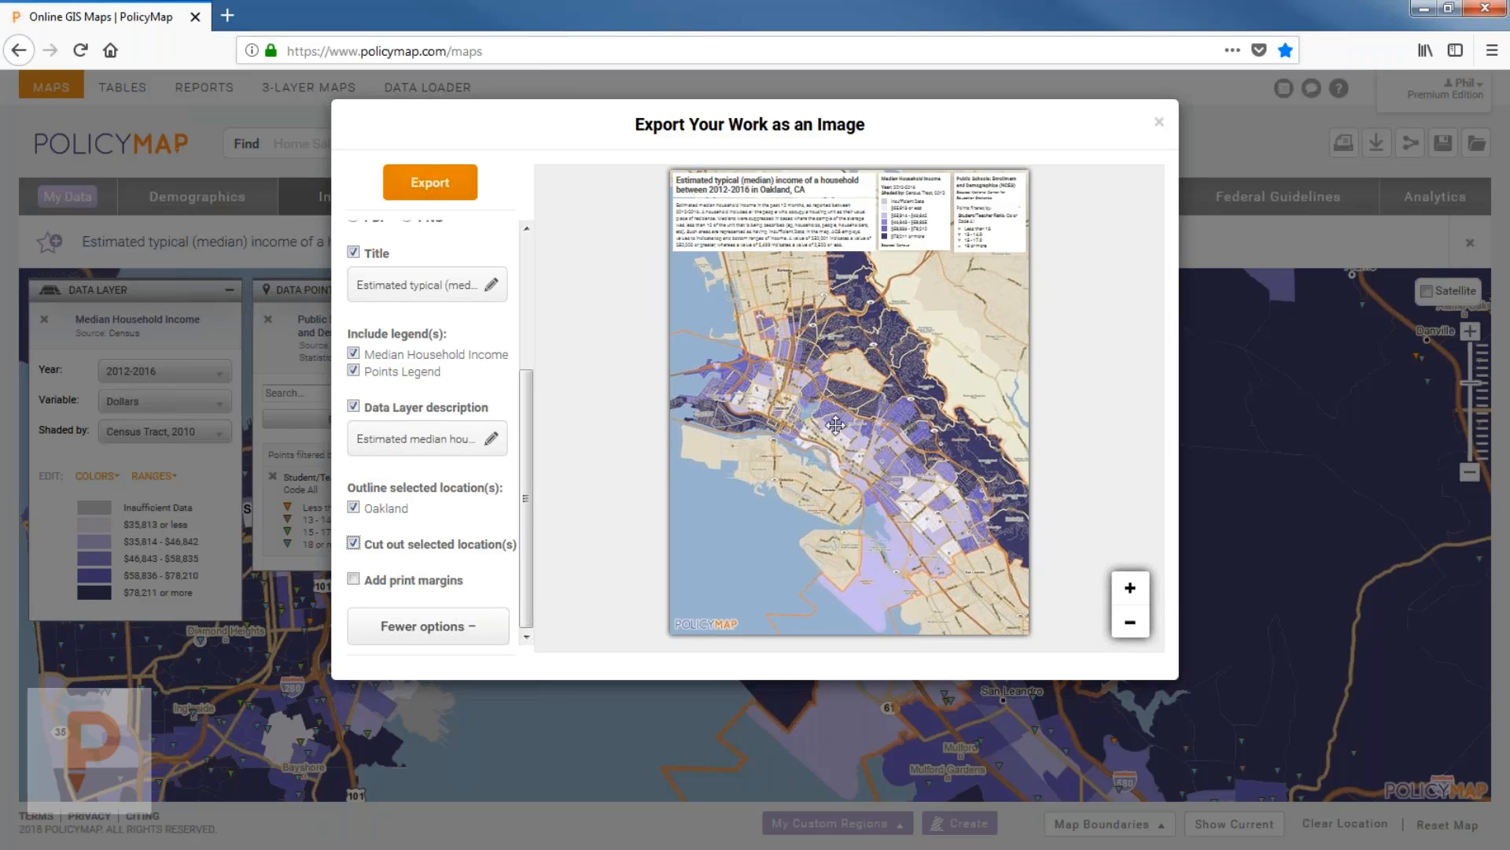
left_click(427, 546)
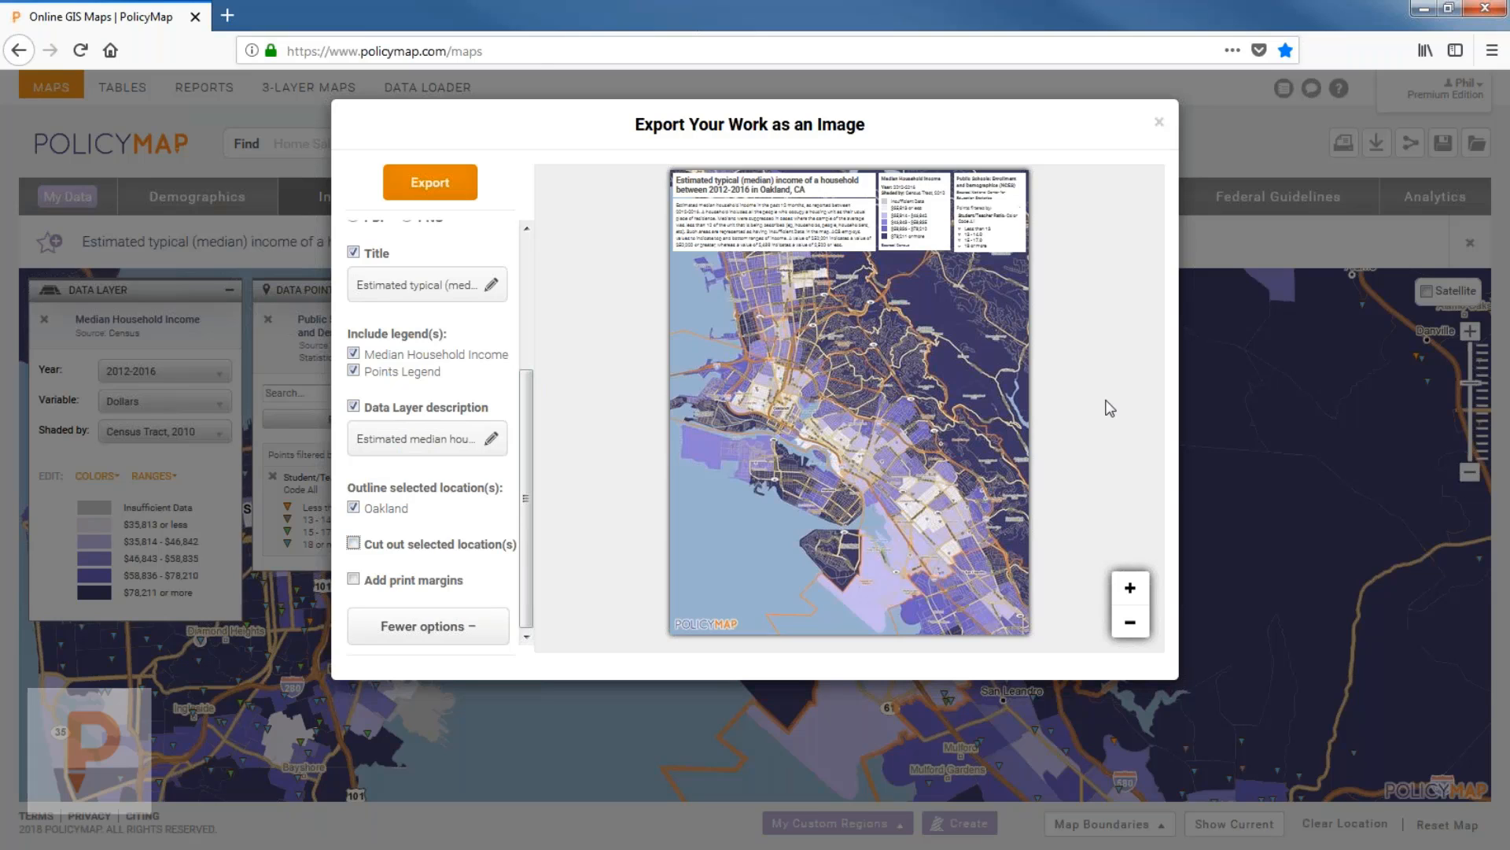
left_click(434, 546)
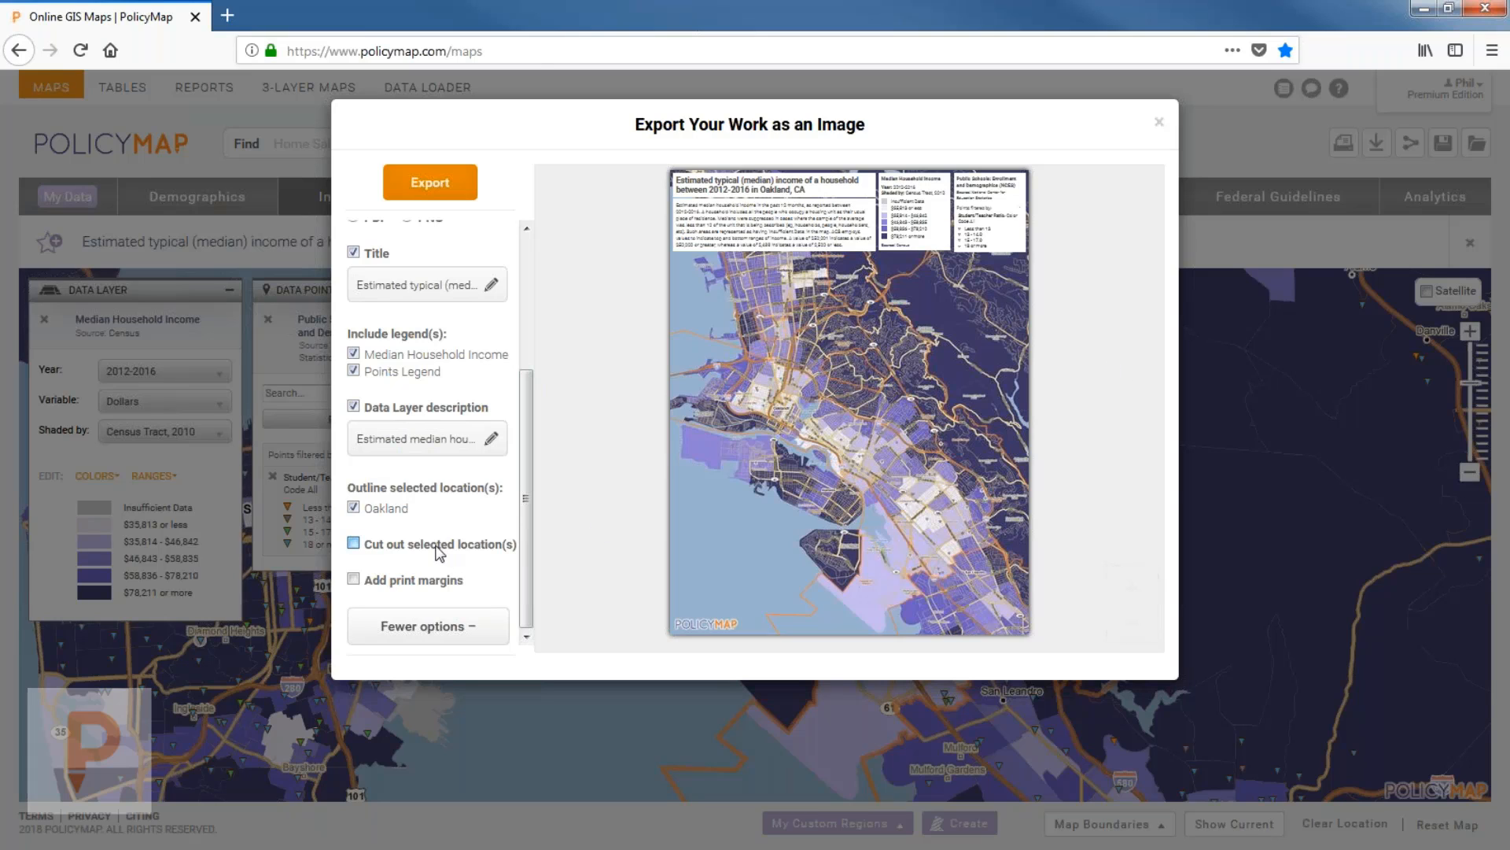
left_click_drag(901, 464, 884, 372)
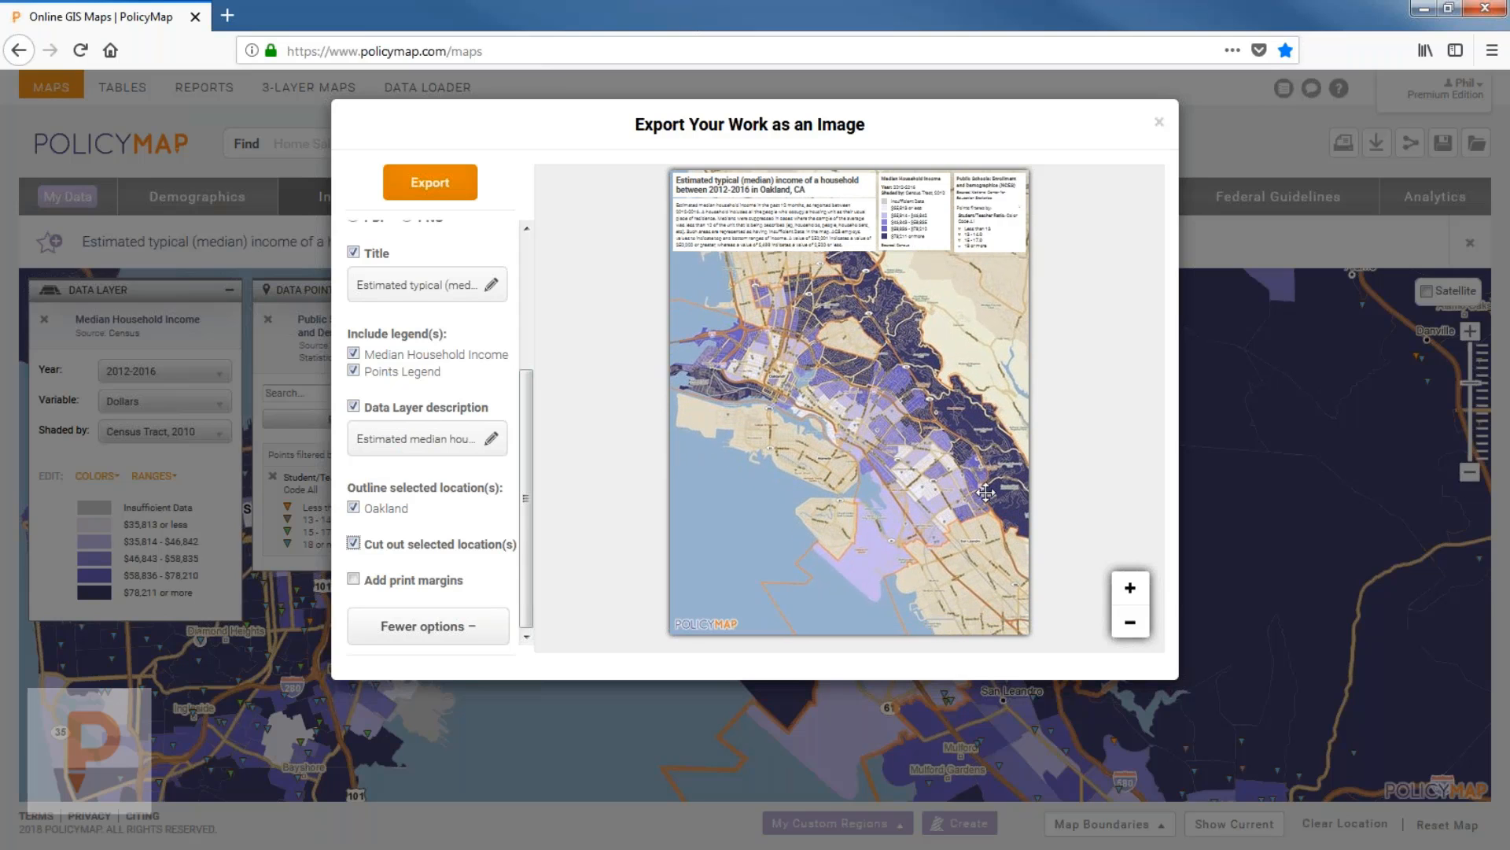
left_click(425, 188)
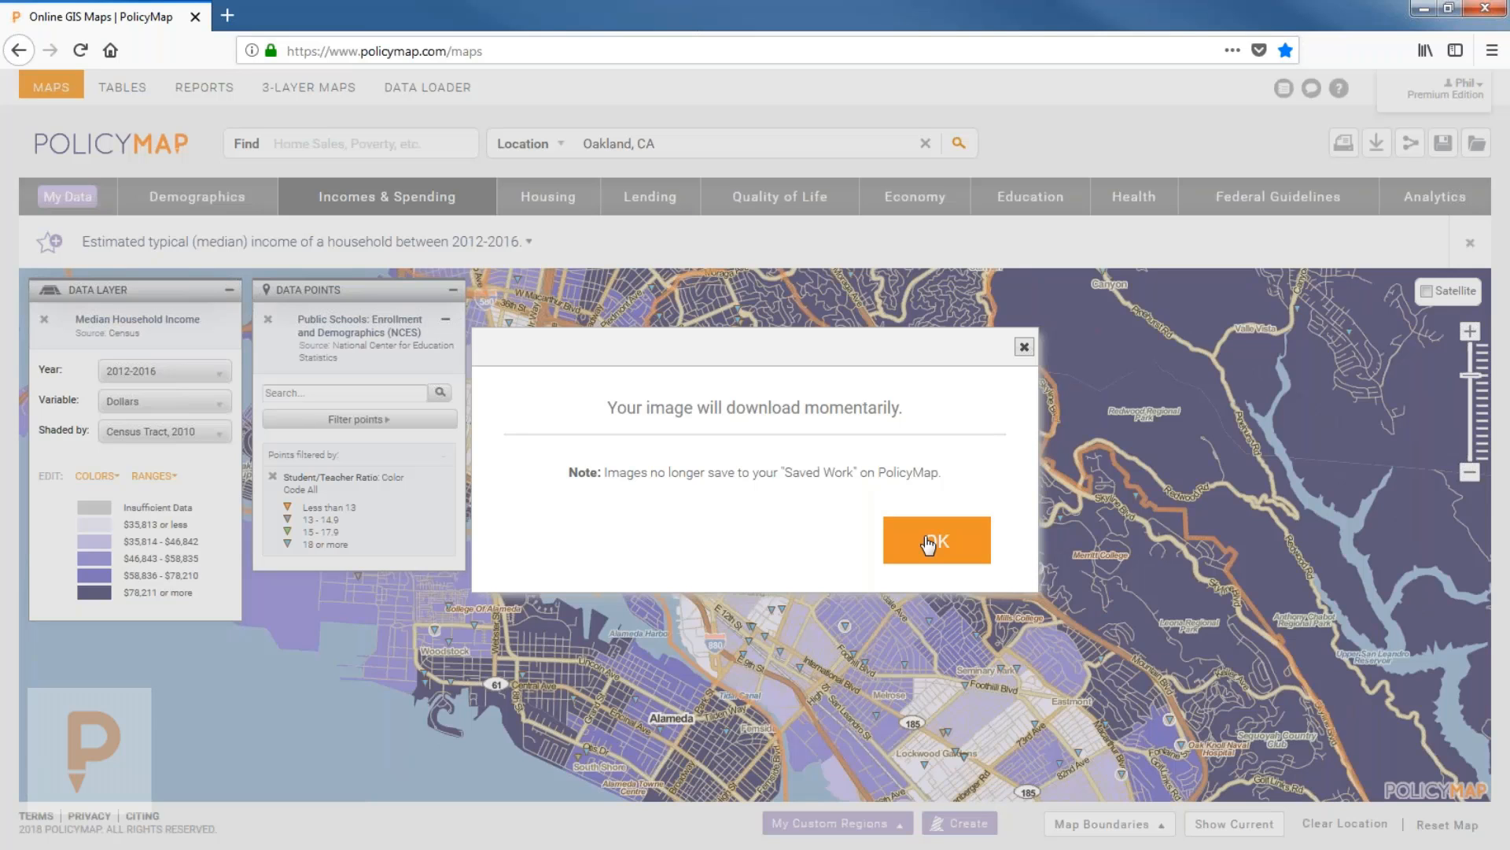
Dismiss the image download notice and zoom the map back out.
left_click(967, 546)
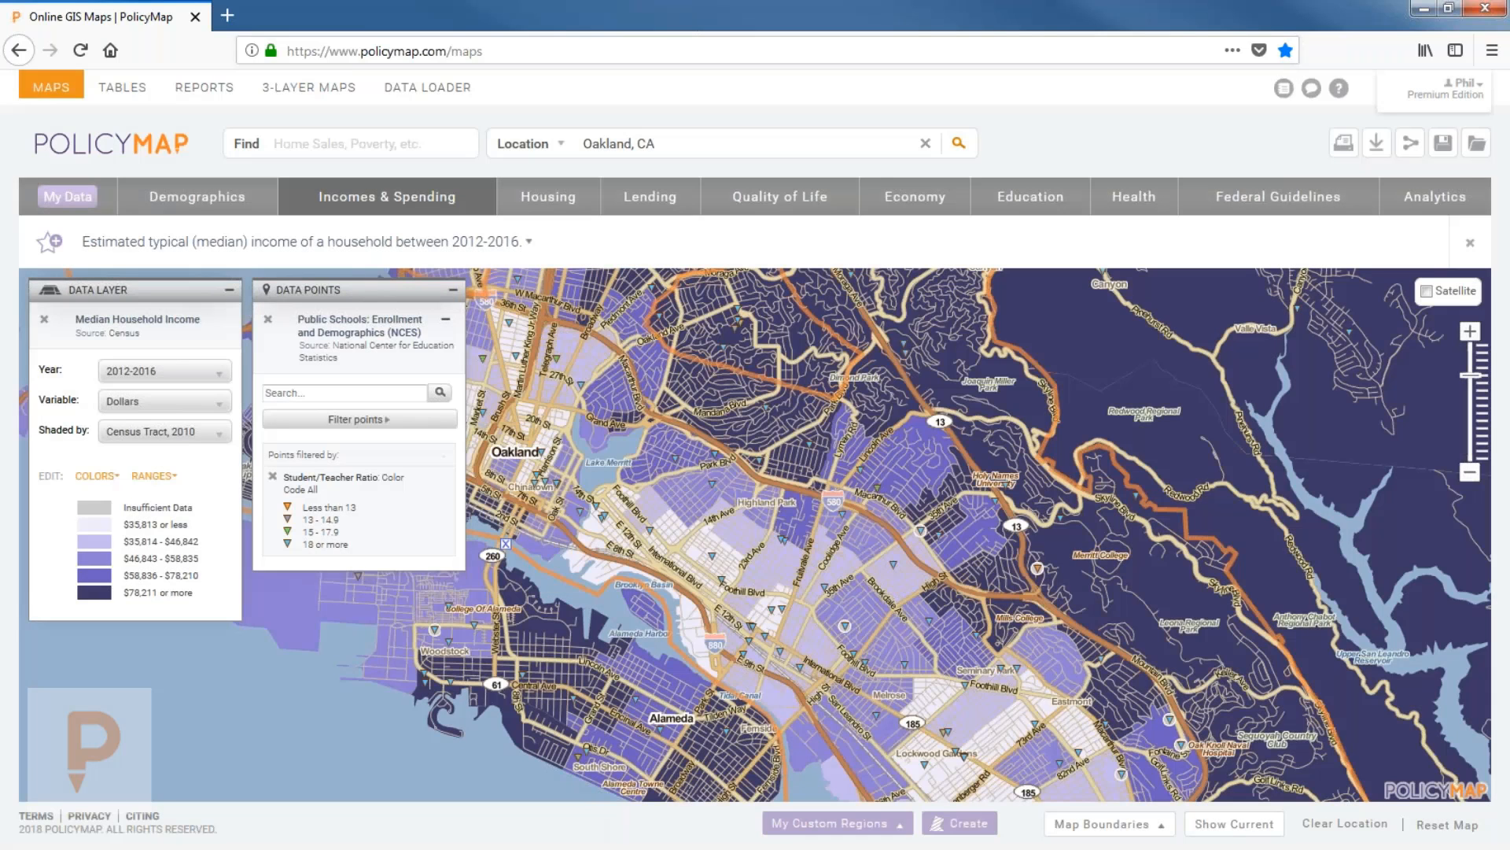
scroll(939, 545, "down", 1)
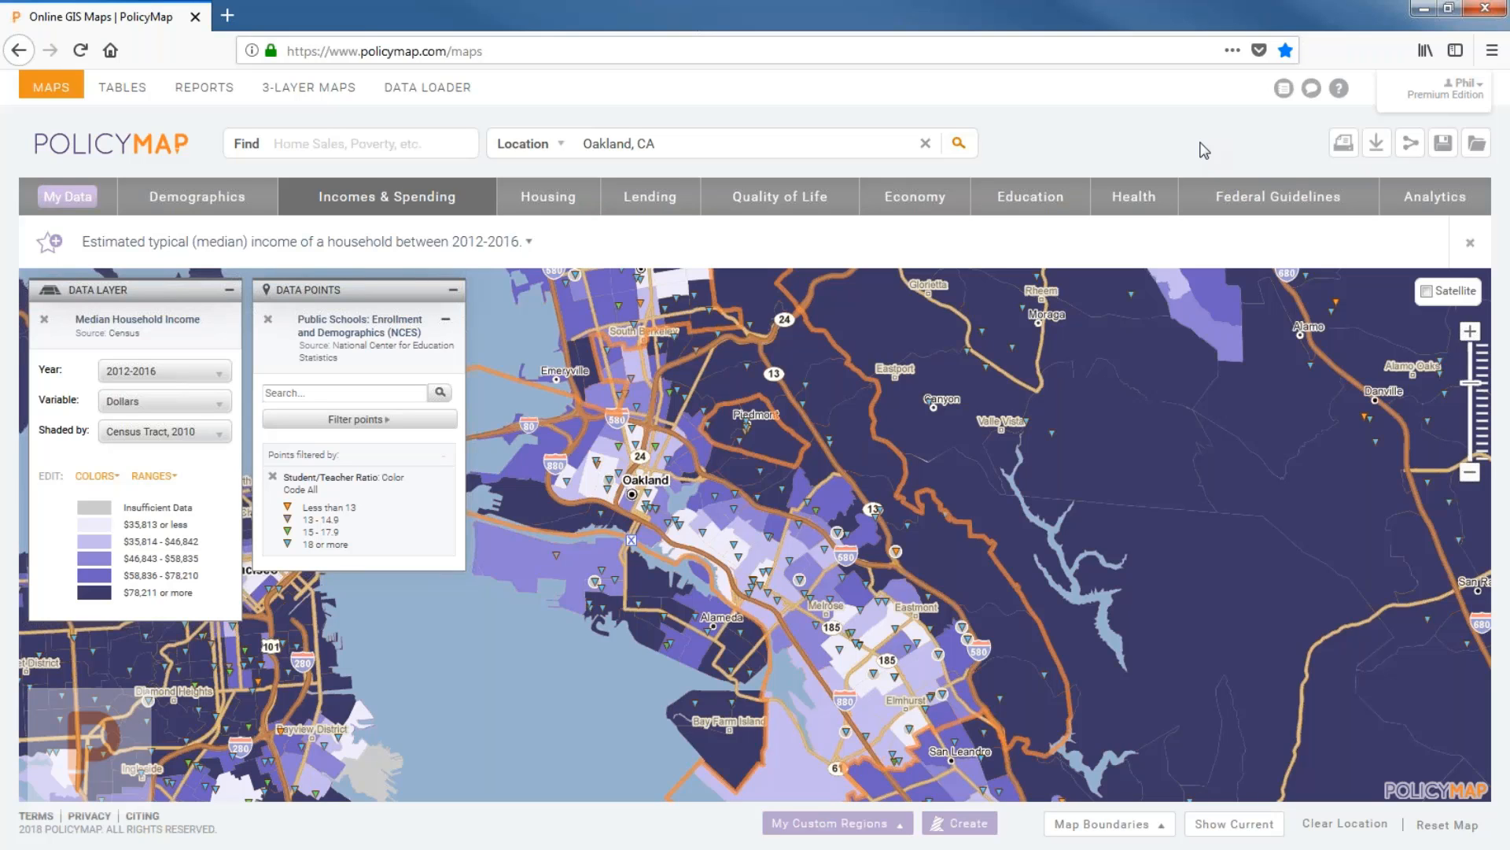
Open the Share dialog, select the map's short link, and close it.
left_click(1408, 152)
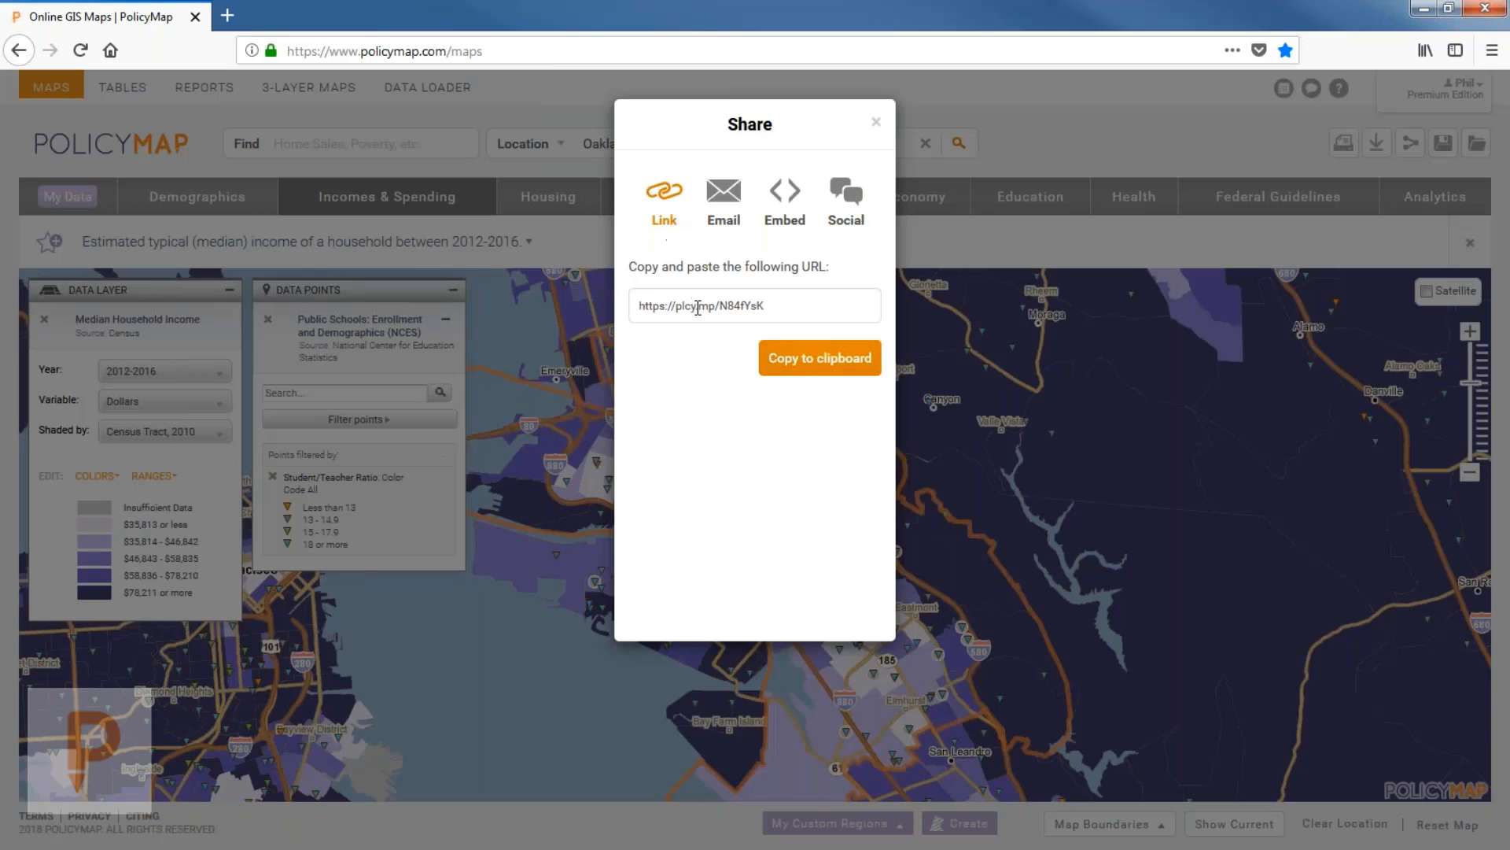
left_click(818, 306)
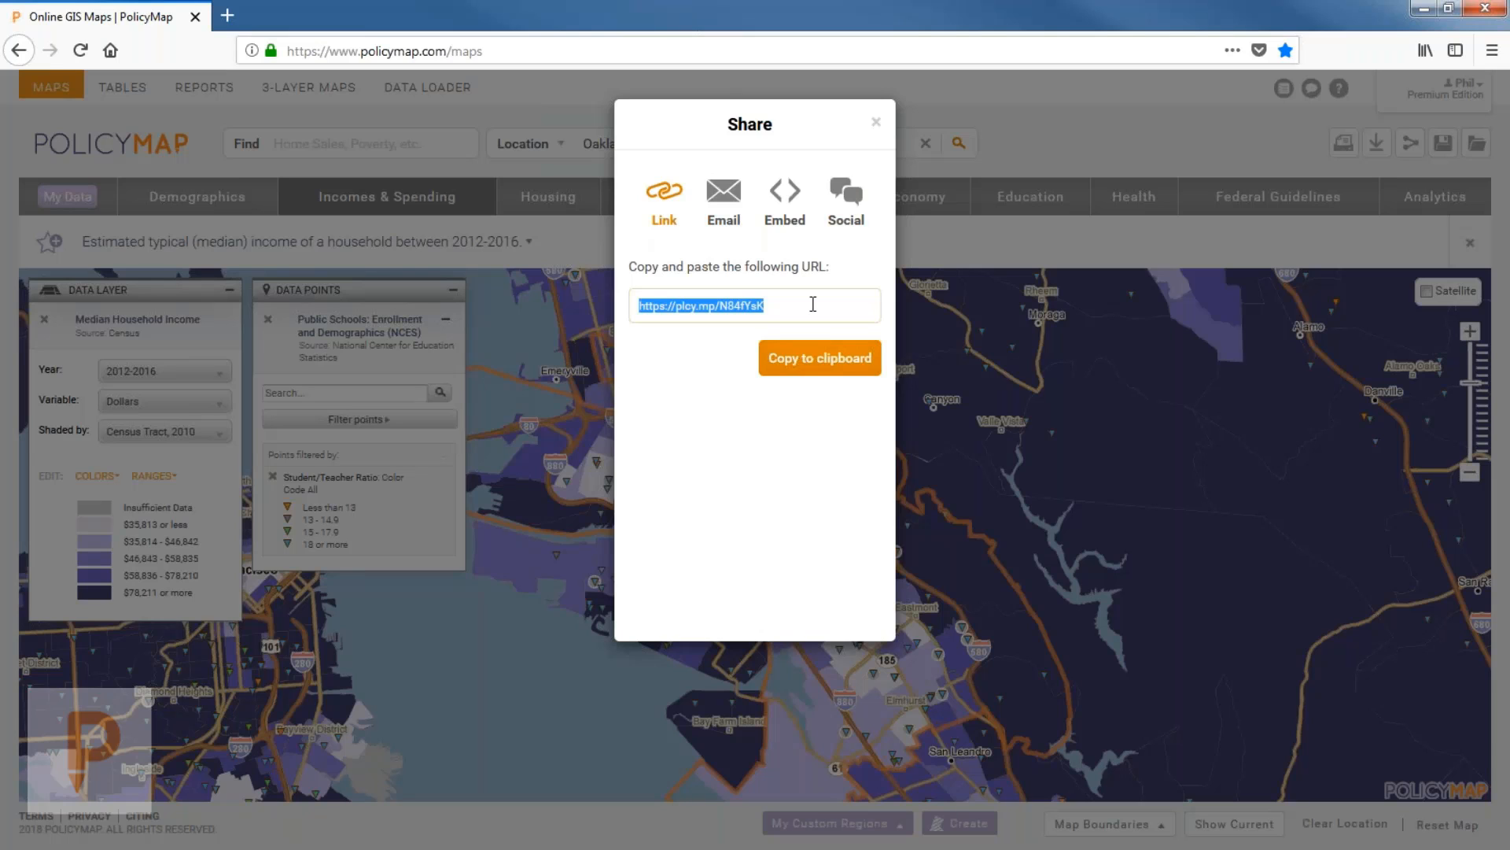
left_click(969, 124)
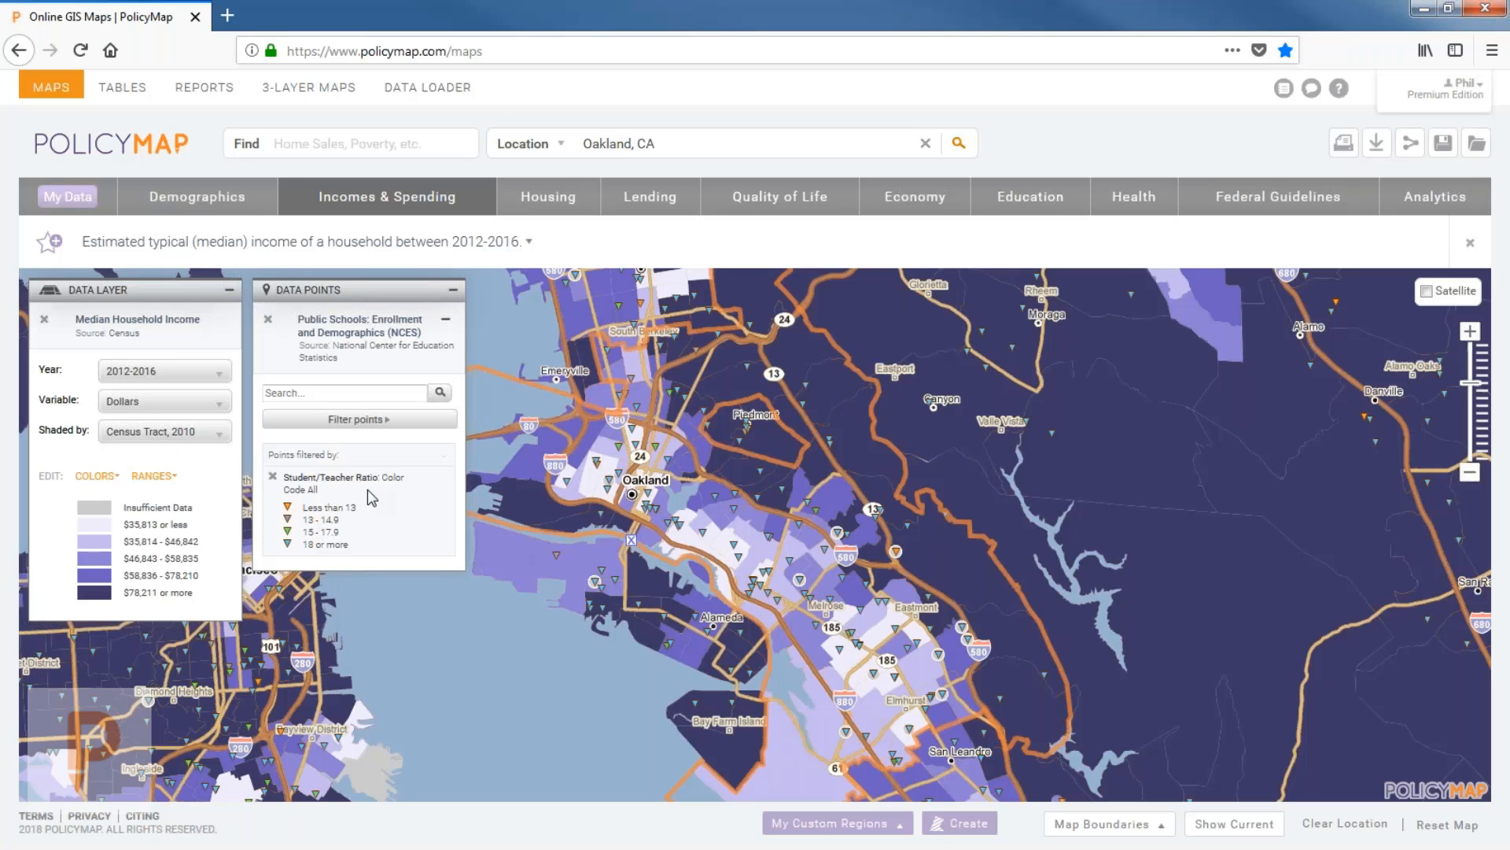
Review the Email, Social and Embed sharing options, then close the Share dialog.
left_click(1408, 144)
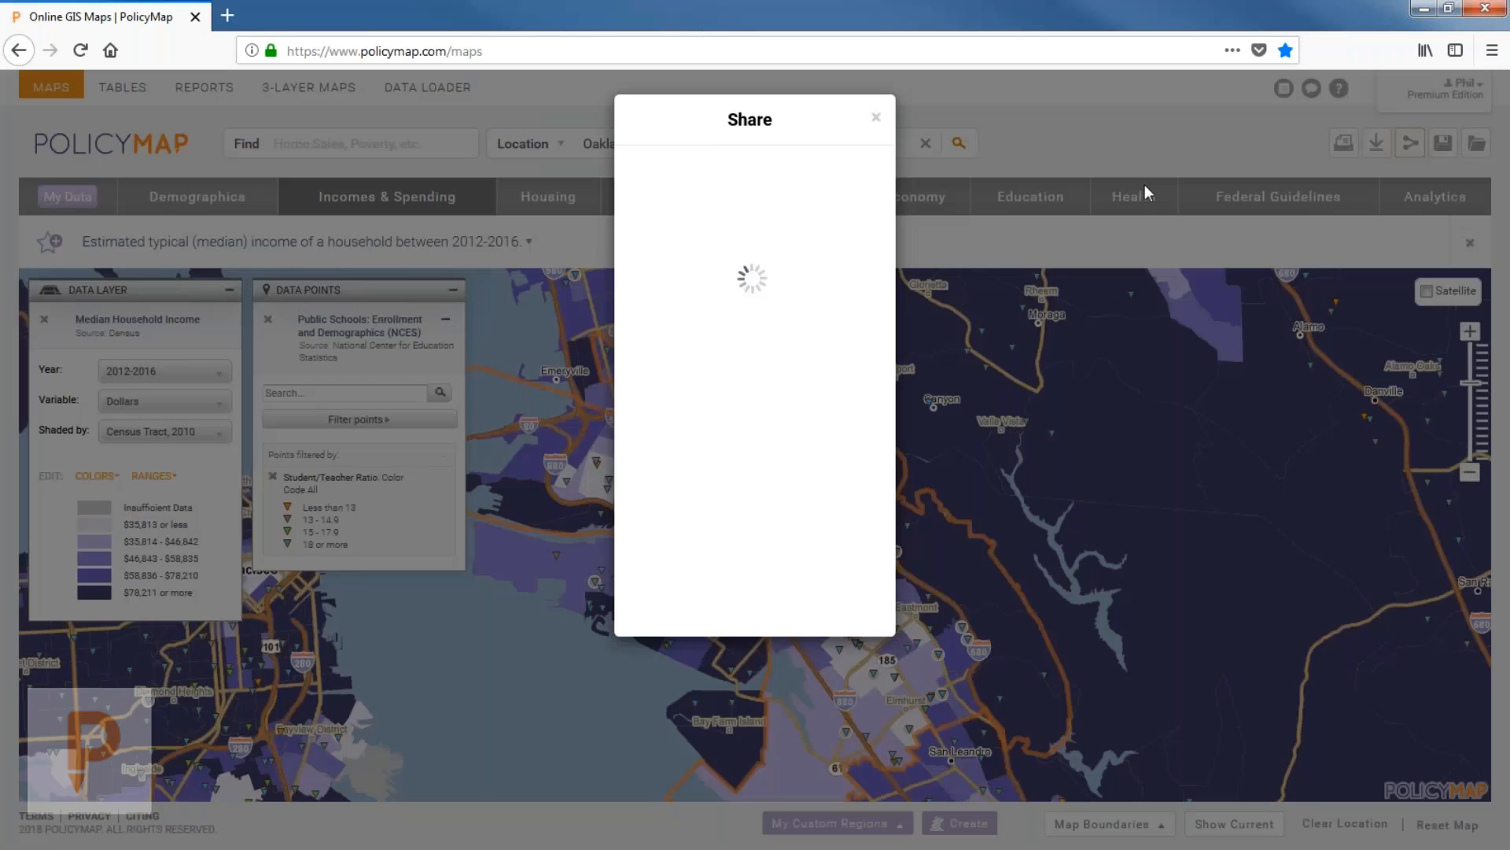
left_click(723, 201)
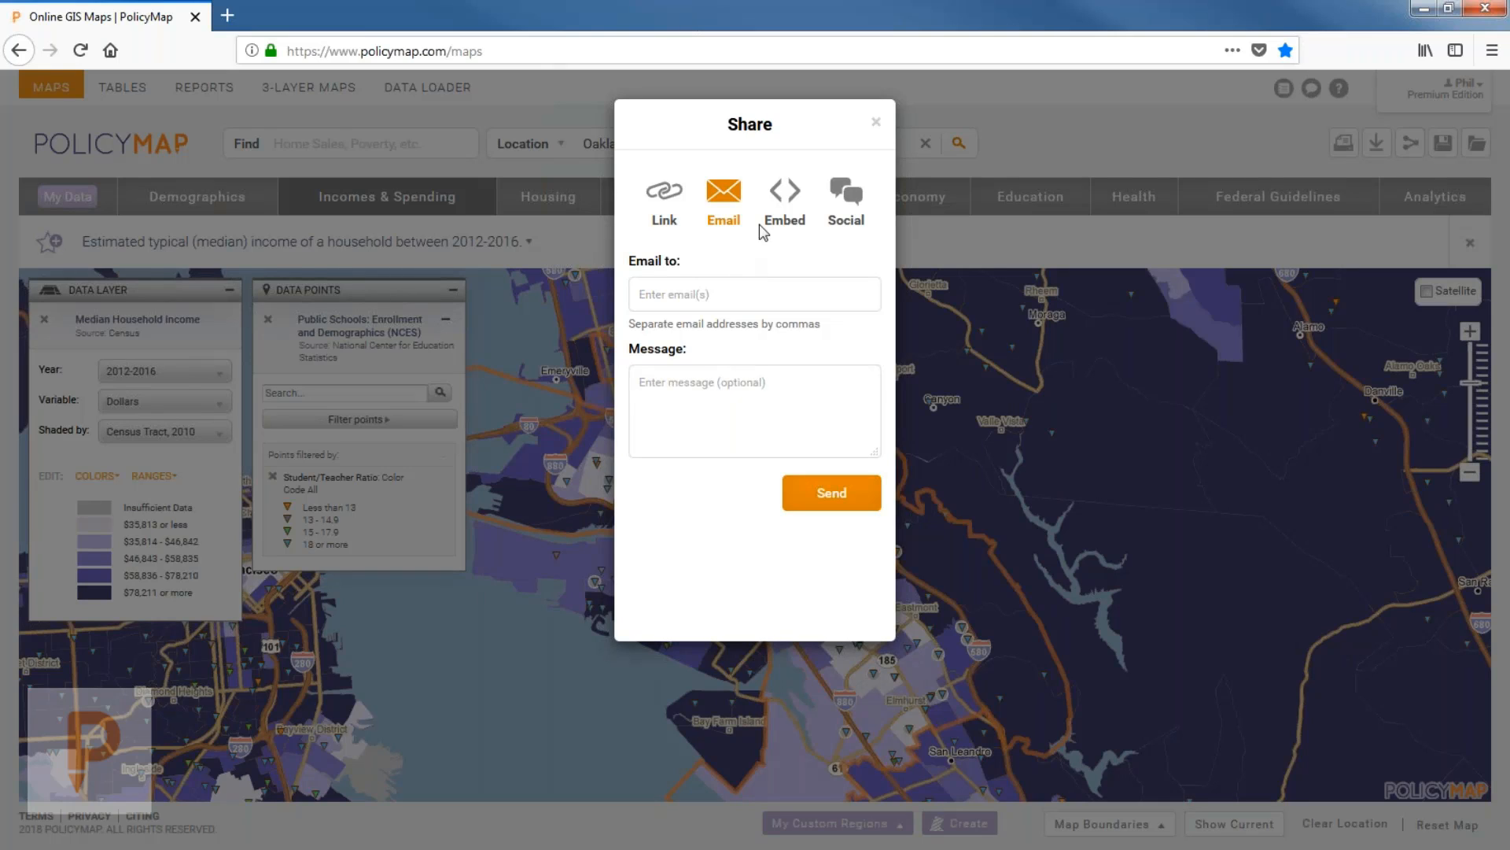
left_click(840, 193)
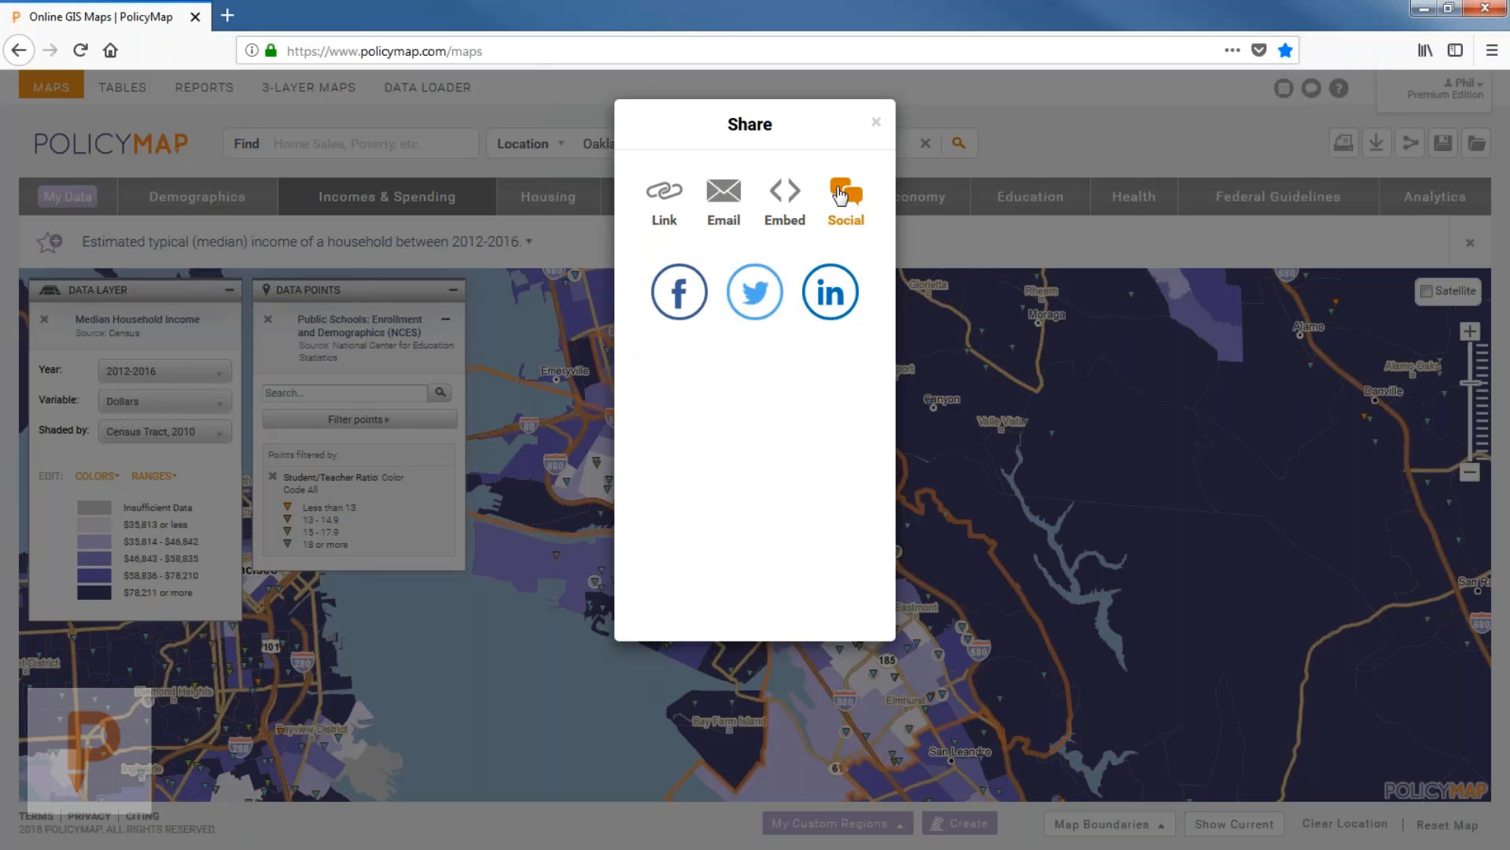
left_click(785, 196)
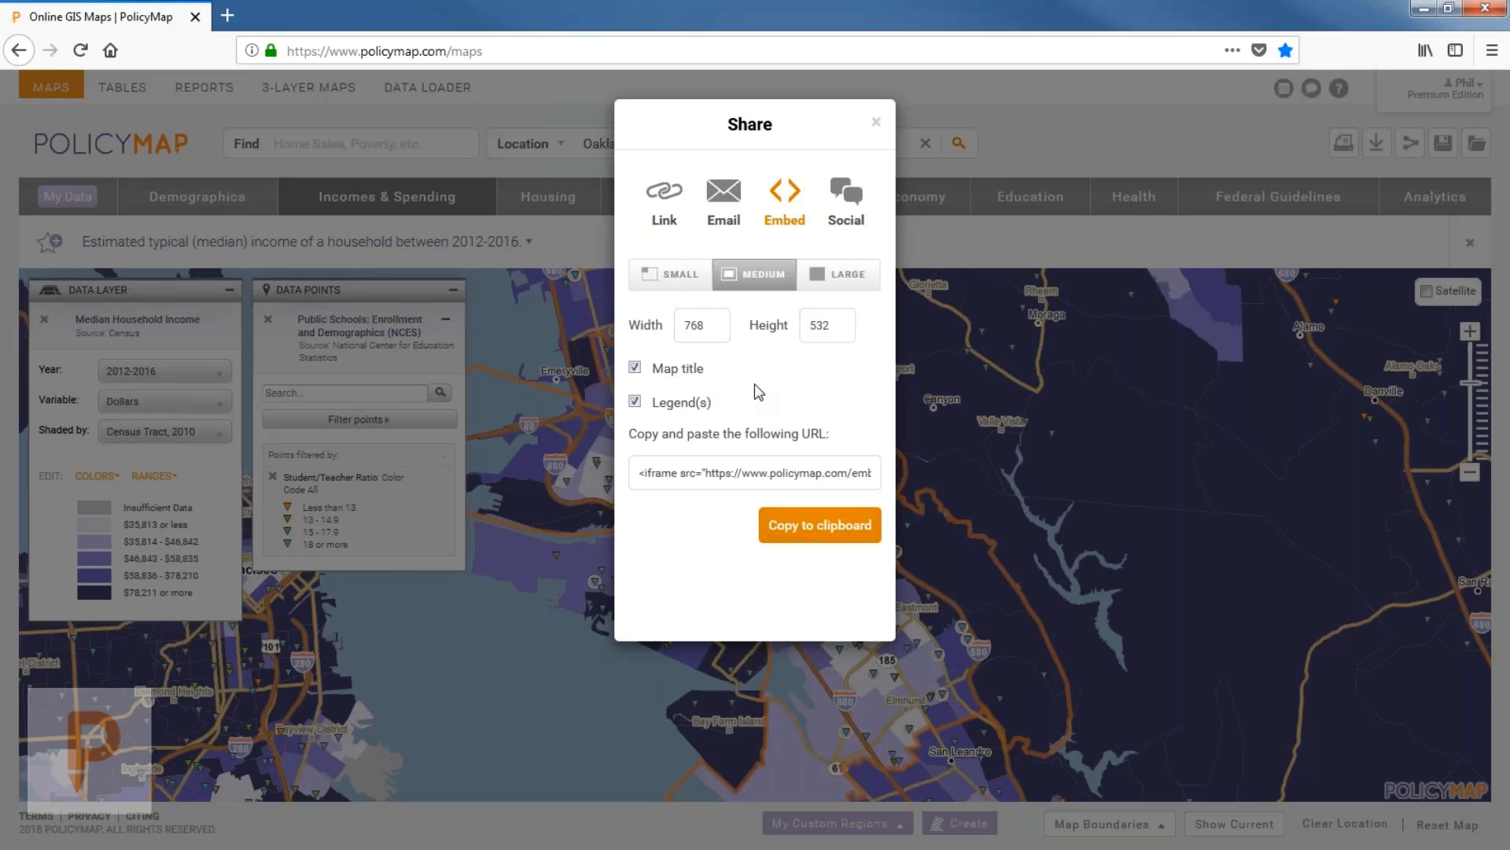
left_click(878, 127)
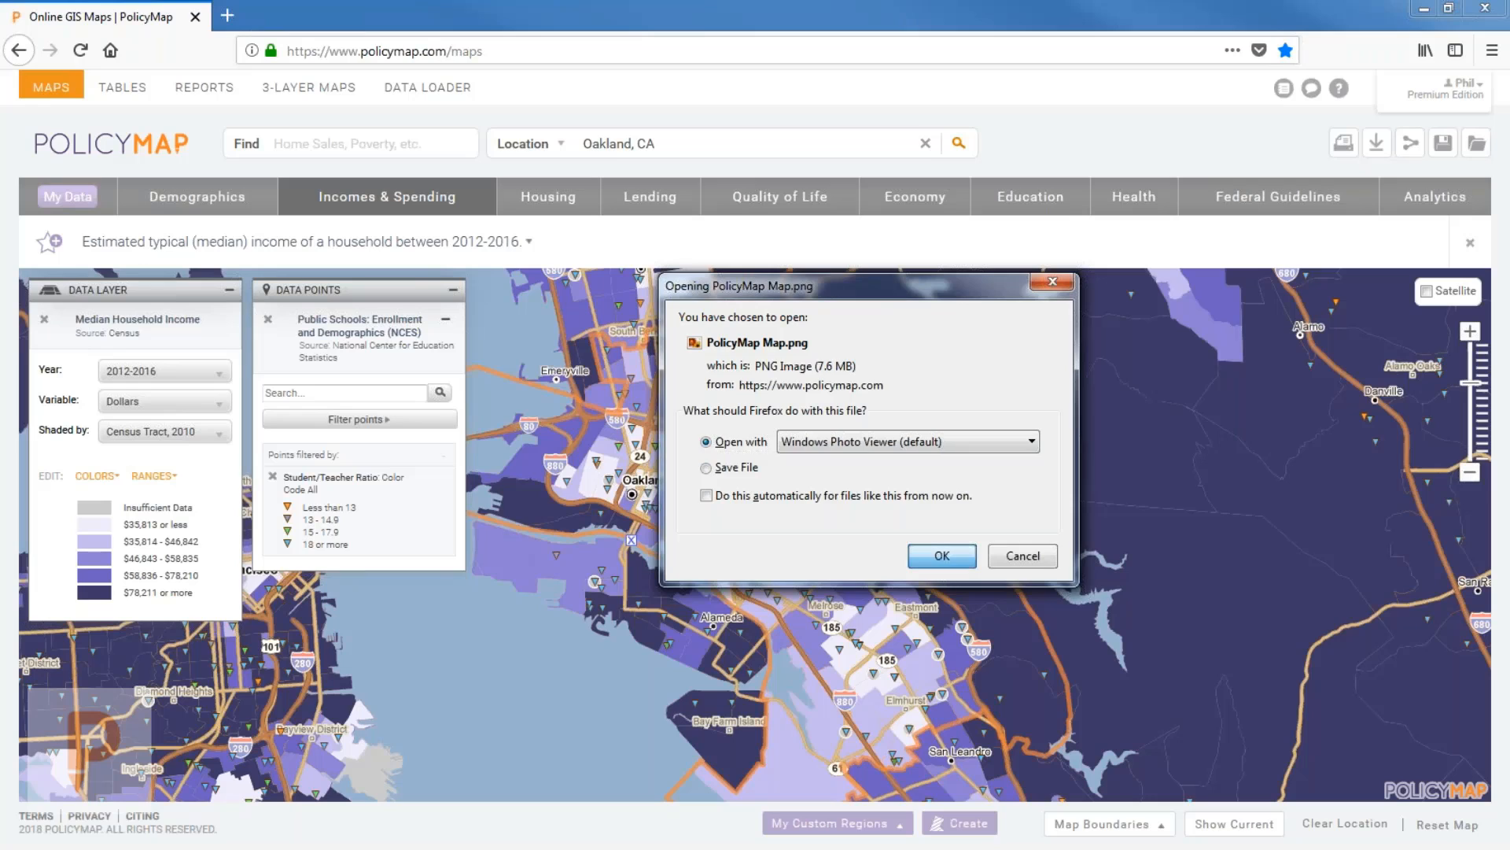
Open PolicyMap Map.png in Windows Photo Viewer and zoom in on its title and legend headings.
key("Return")
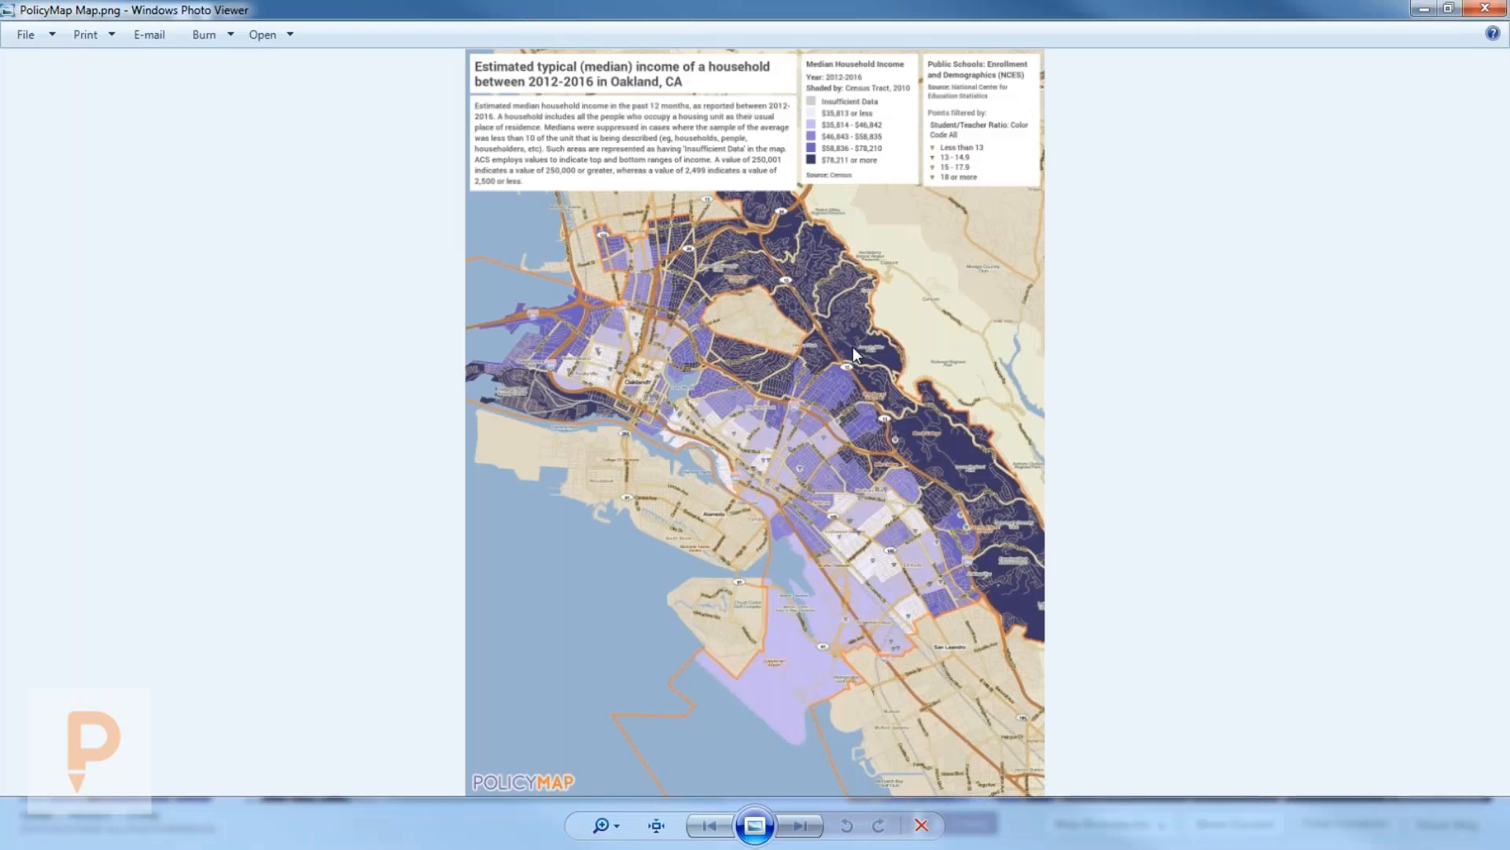
scroll(861, 333, "up", 4)
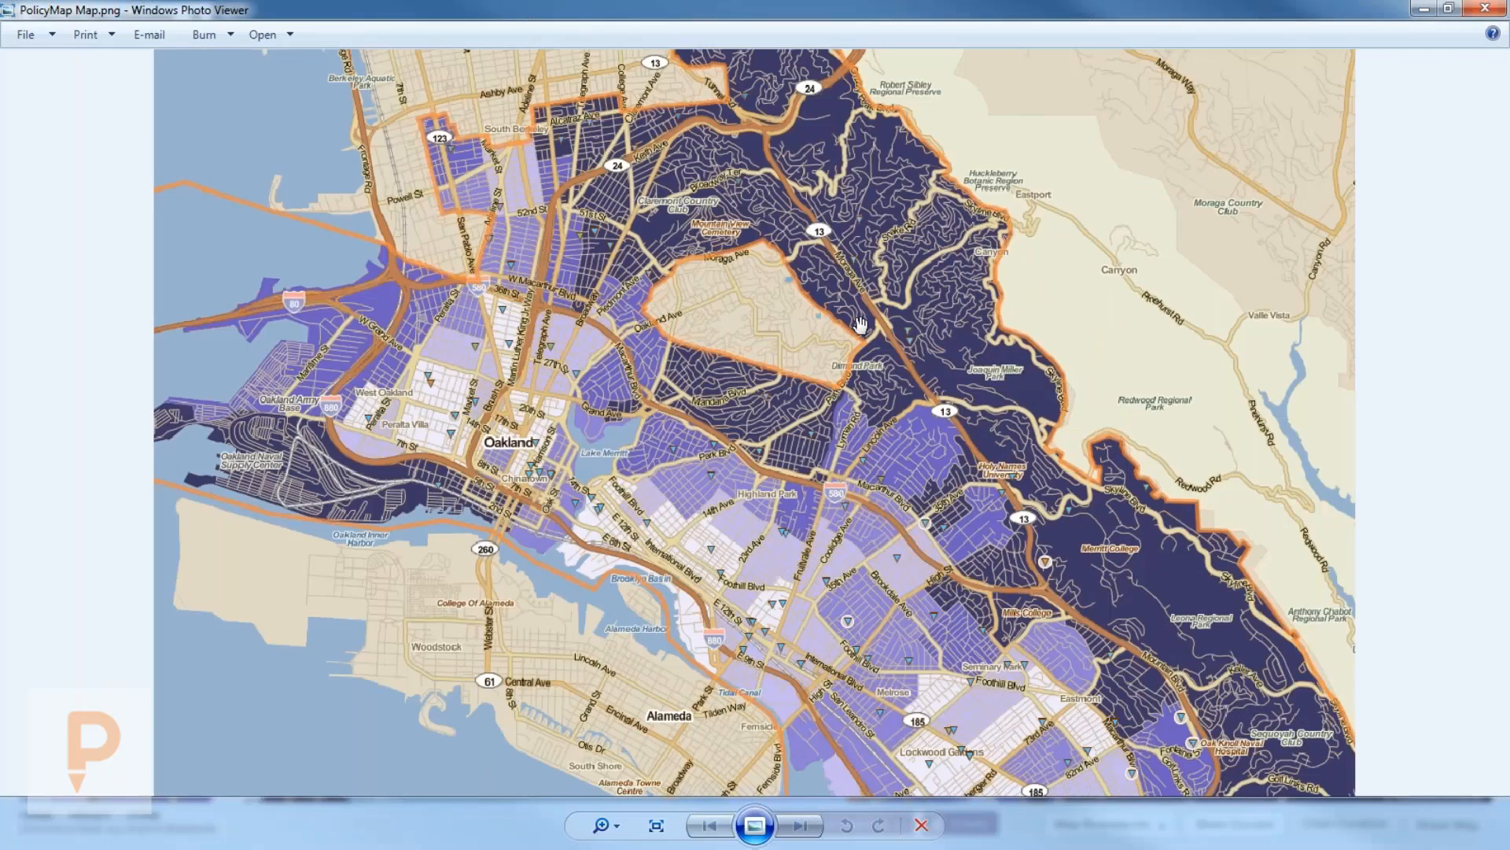
left_click_drag(839, 276, 834, 540)
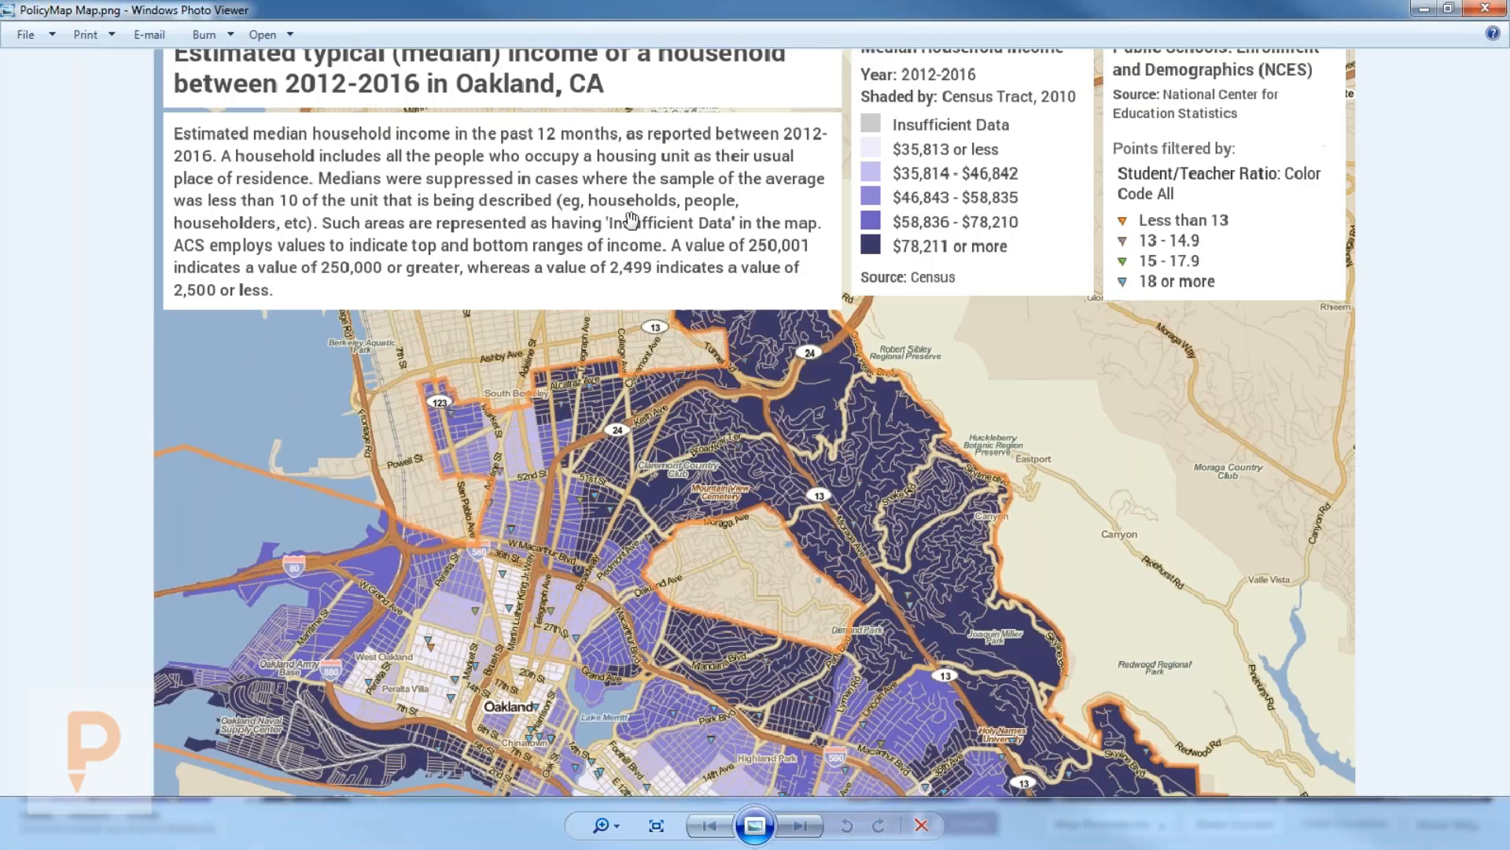
left_click_drag(632, 218, 634, 252)
Pan across the exported map's hills and southern areas, then close the viewer.
left_click_drag(810, 653, 810, 371)
left_click_drag(877, 163, 886, 220)
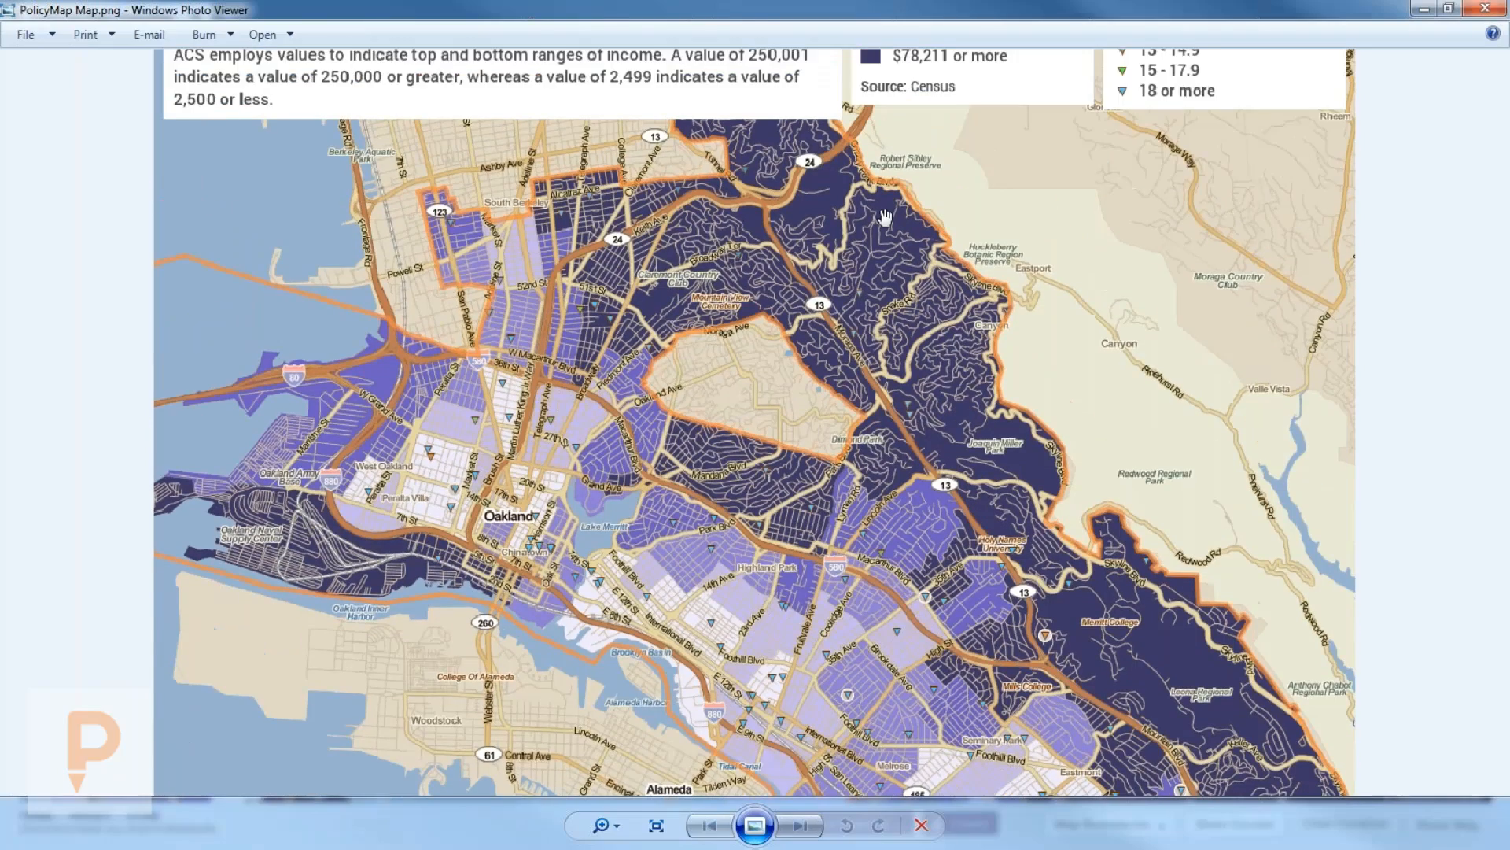
left_click_drag(1010, 520, 1011, 316)
left_click_drag(928, 643, 921, 716)
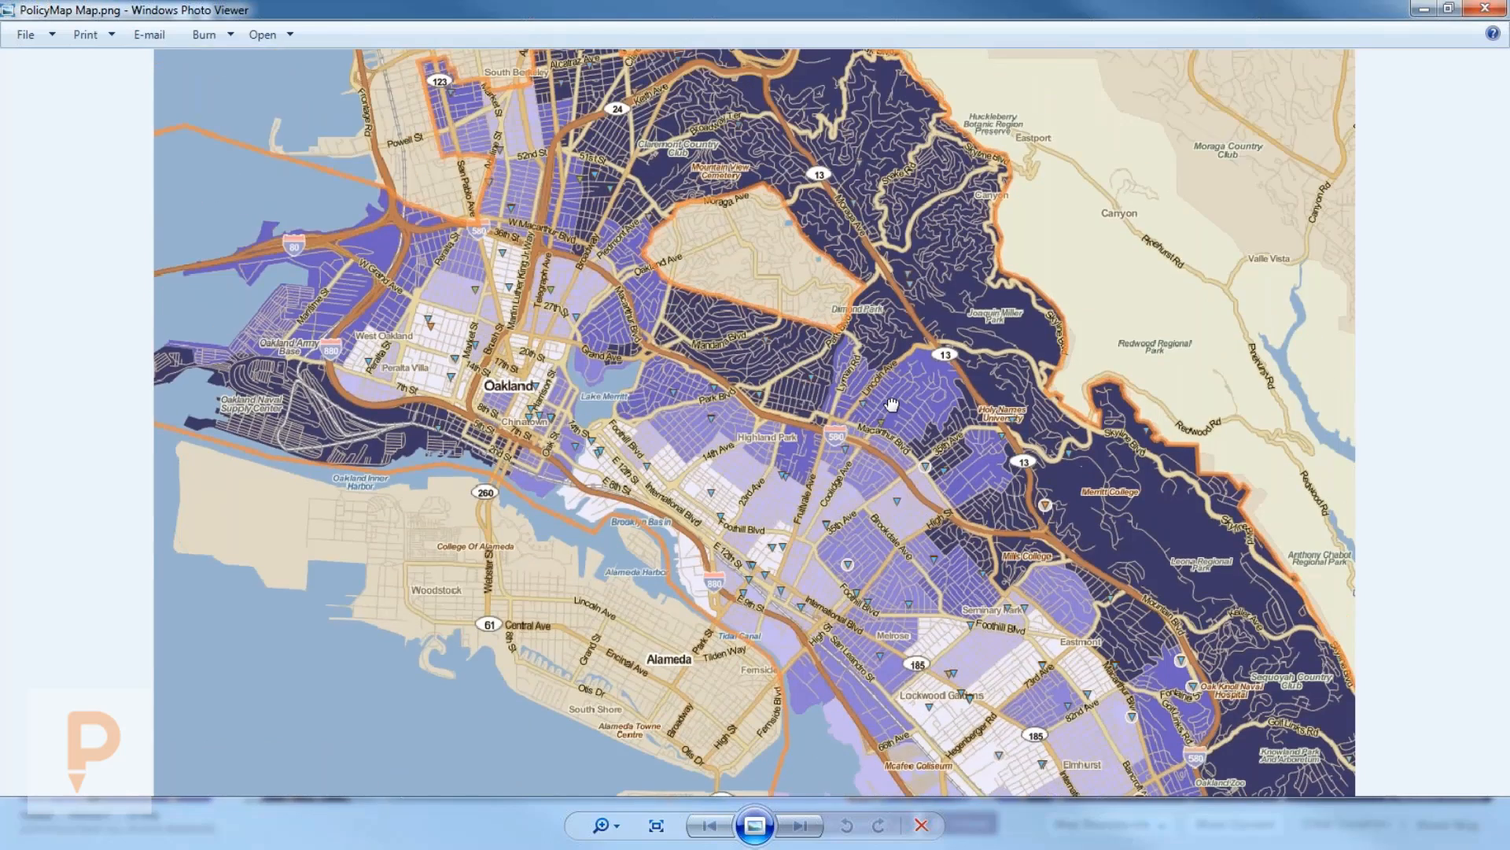
scroll(890, 380, "down", 2)
scroll(890, 380, "down", 1)
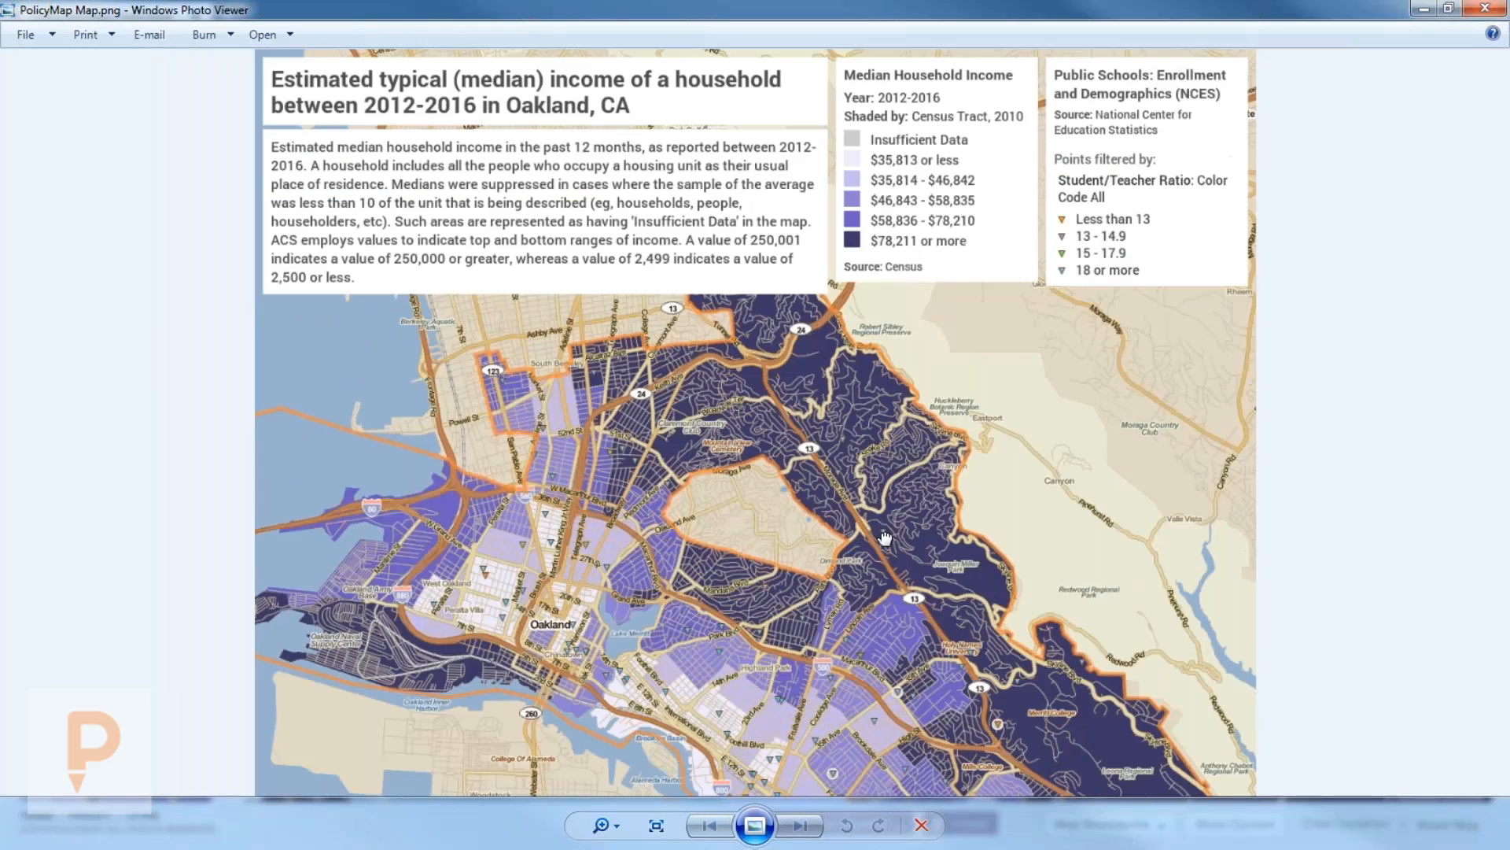
scroll(935, 500, "up", 1)
left_click_drag(917, 790, 911, 511)
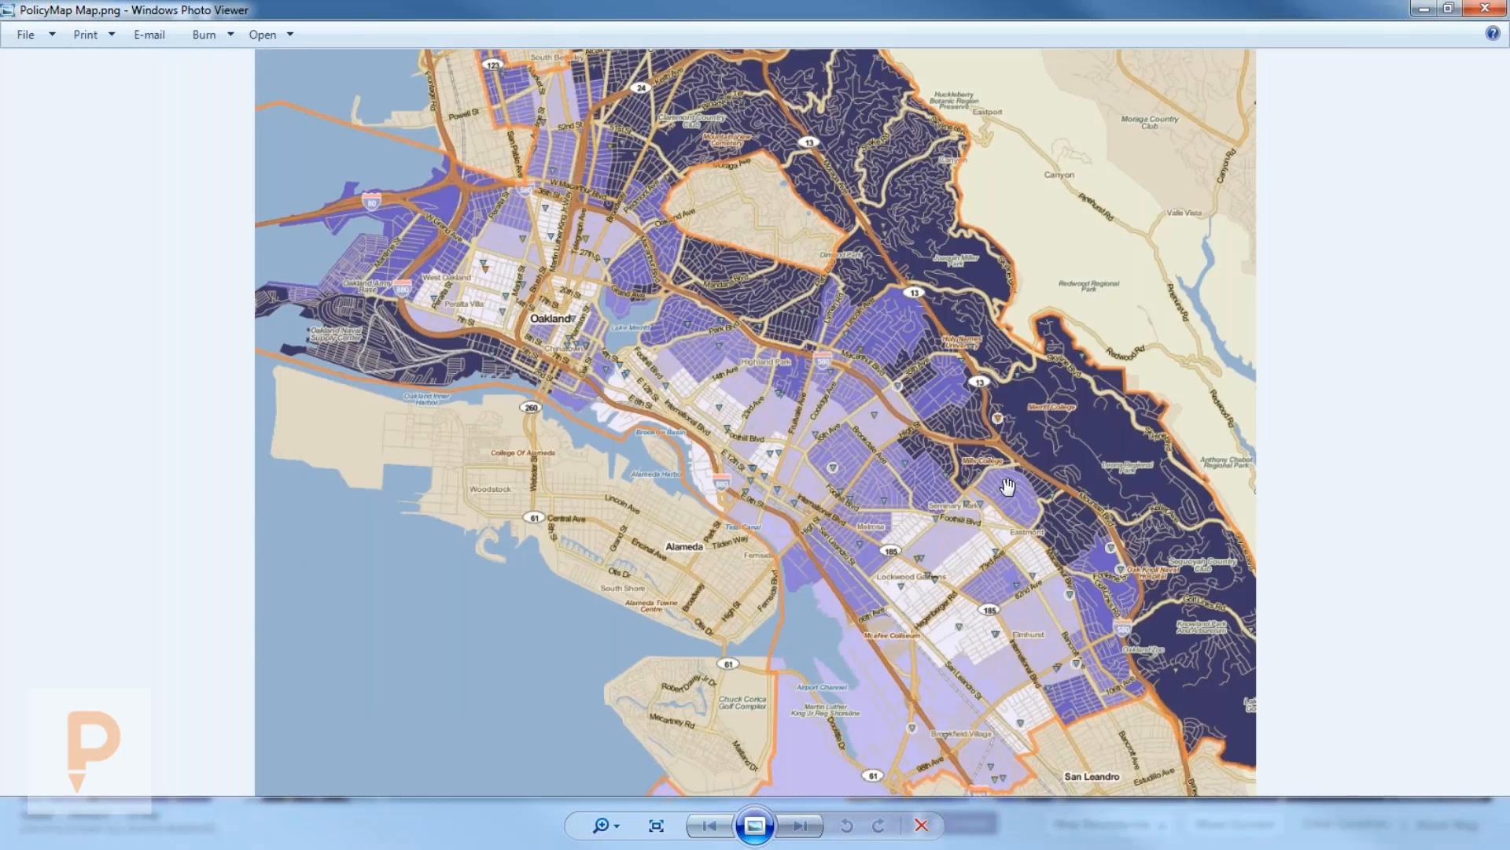
left_click(1485, 9)
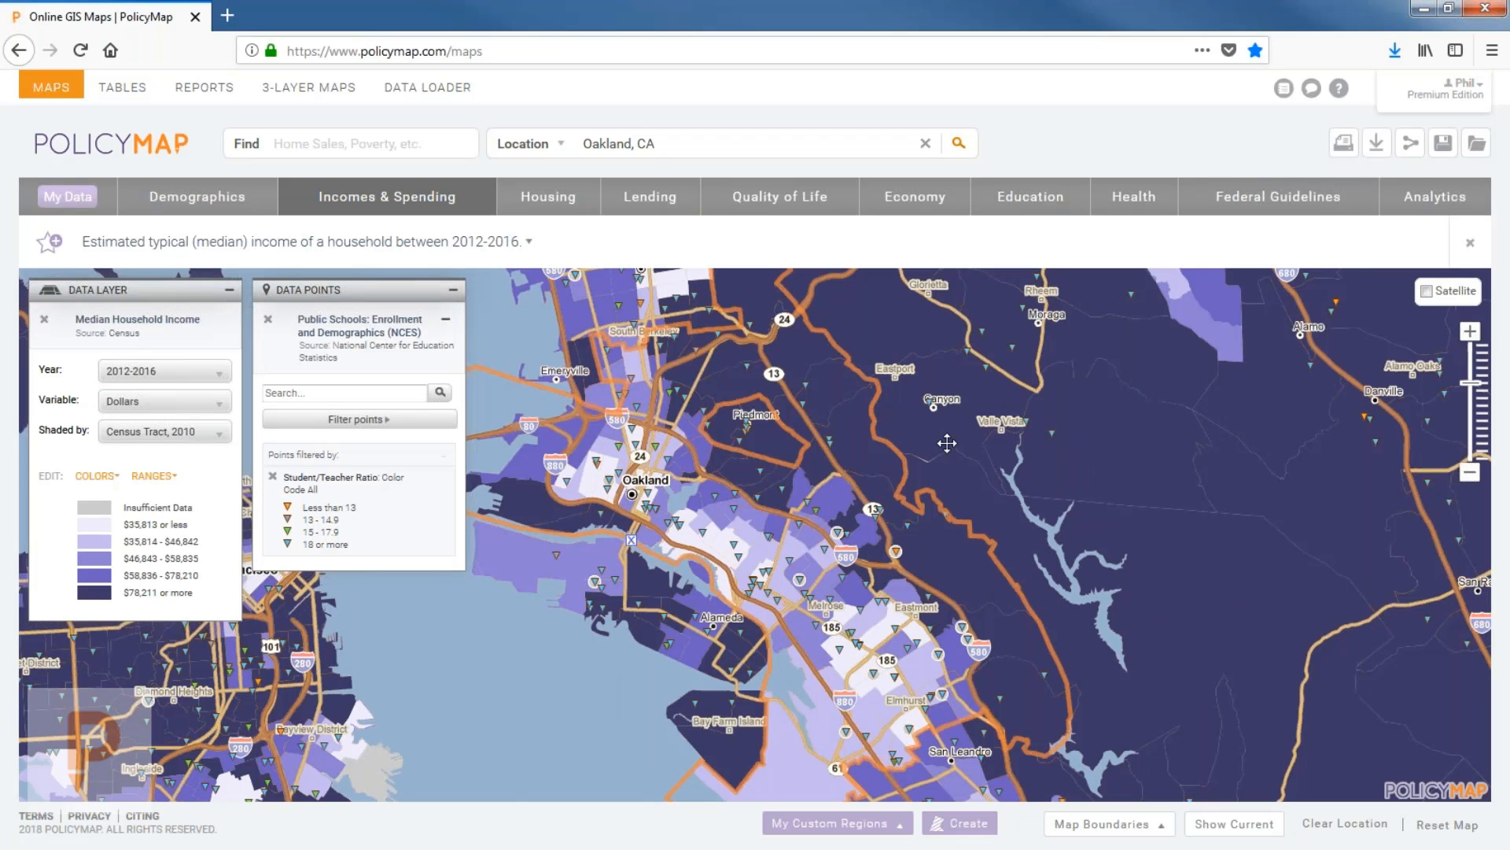